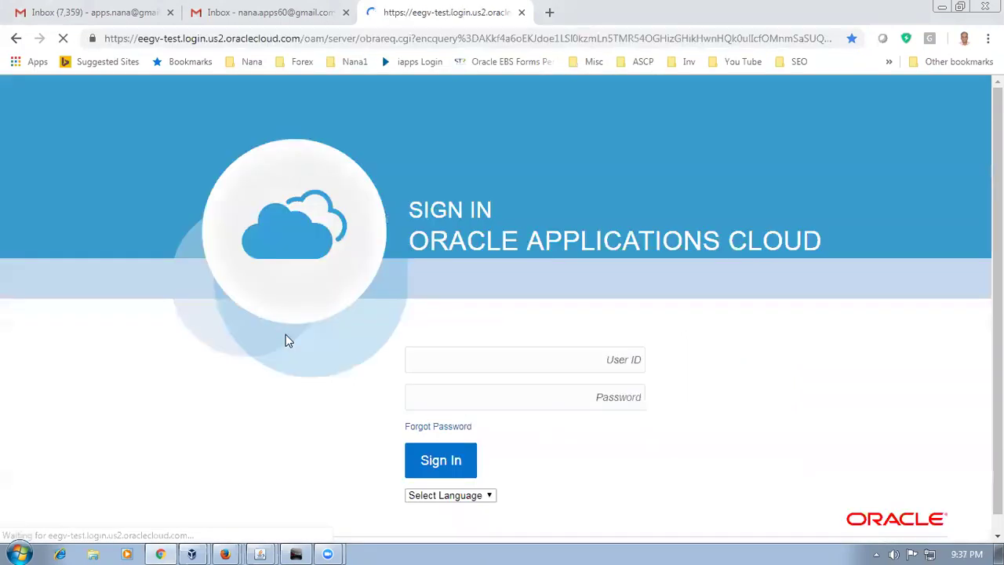
Step: Sign in and open the Suppliers work area under Procurement
click(433, 461)
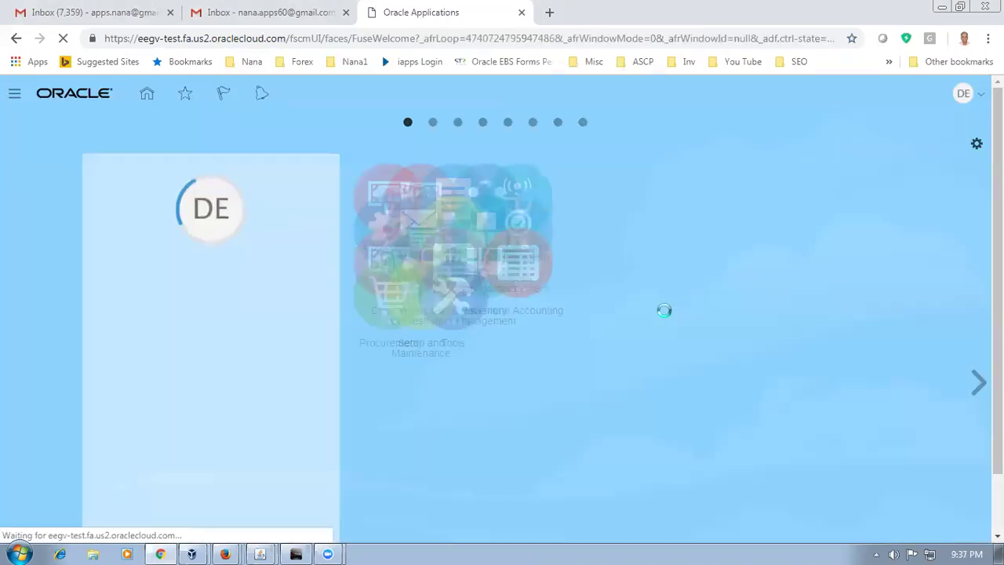
scroll(666, 317, down, 2)
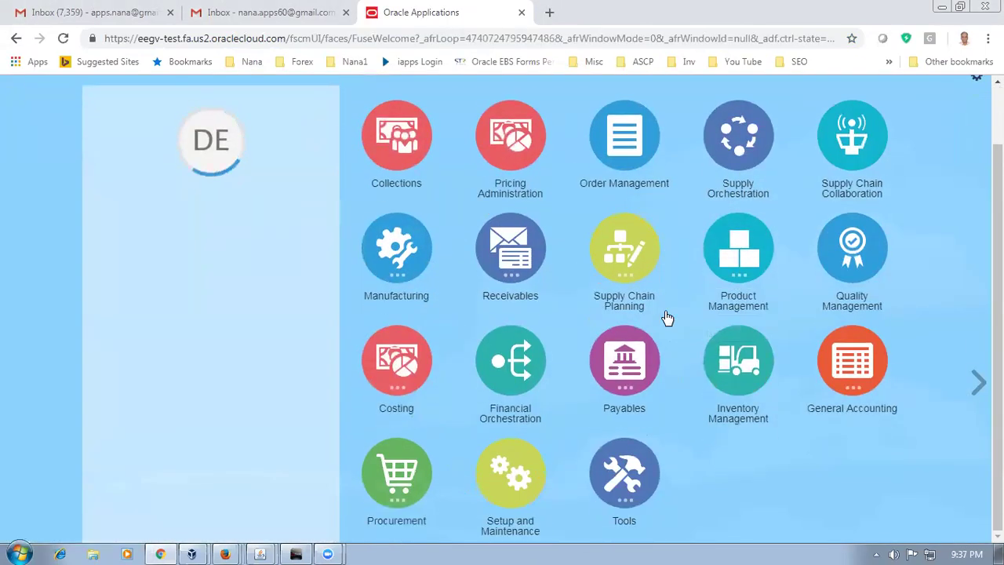
click(424, 454)
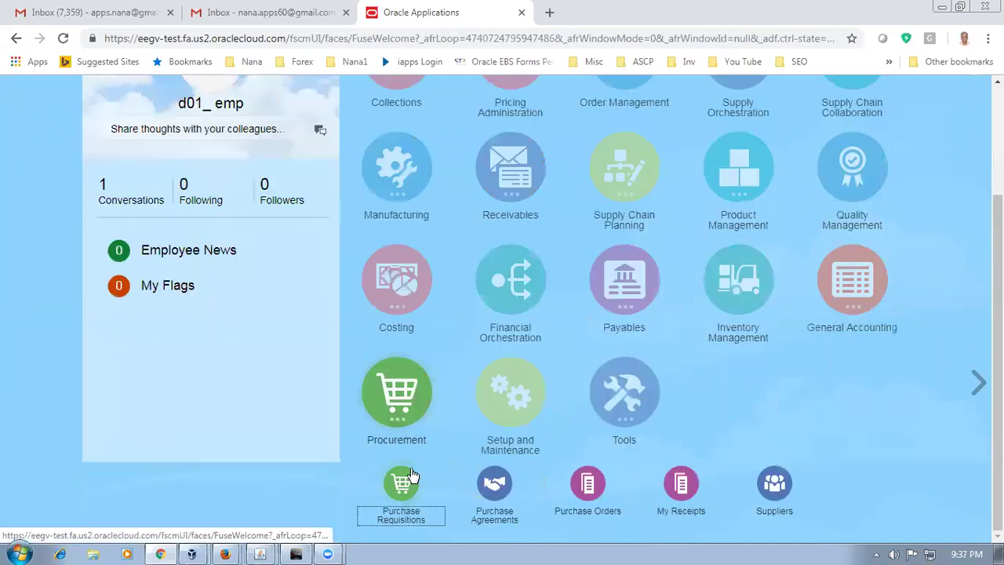
click(785, 488)
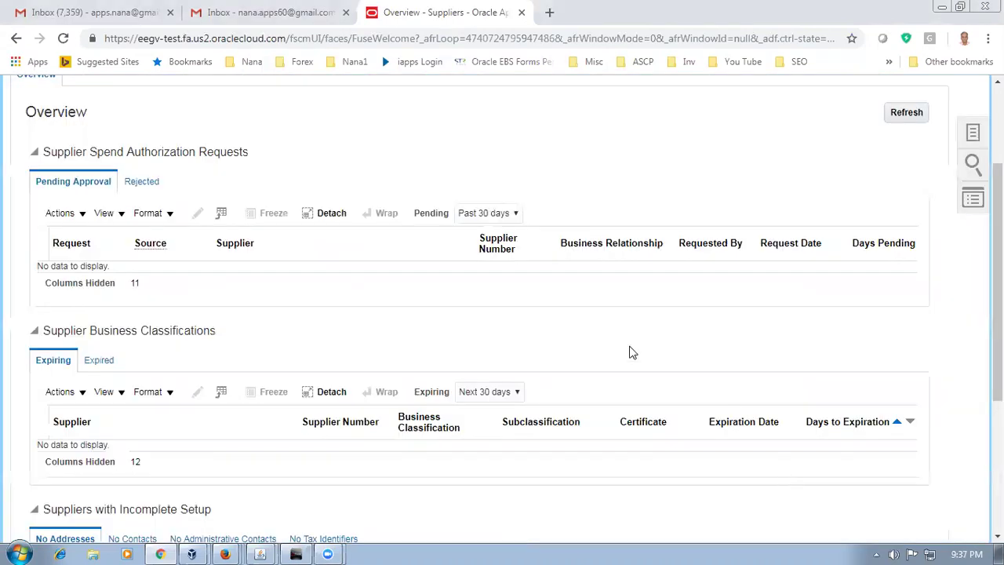
Step: Search Manage Suppliers by keyword d01 and open supplier d01_sup1 for editing
scroll(924, 313, up, 2)
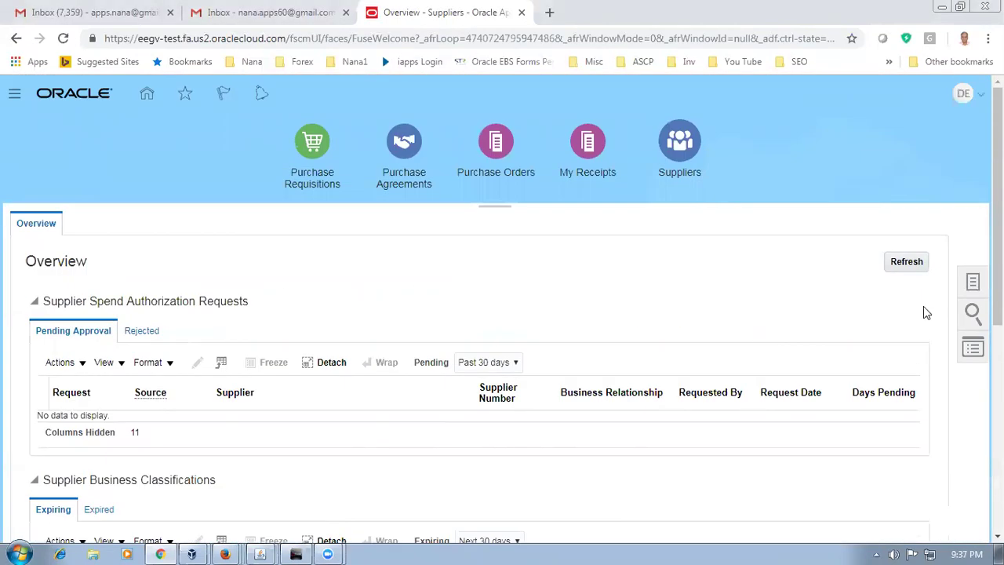
scroll(924, 313, down, 1)
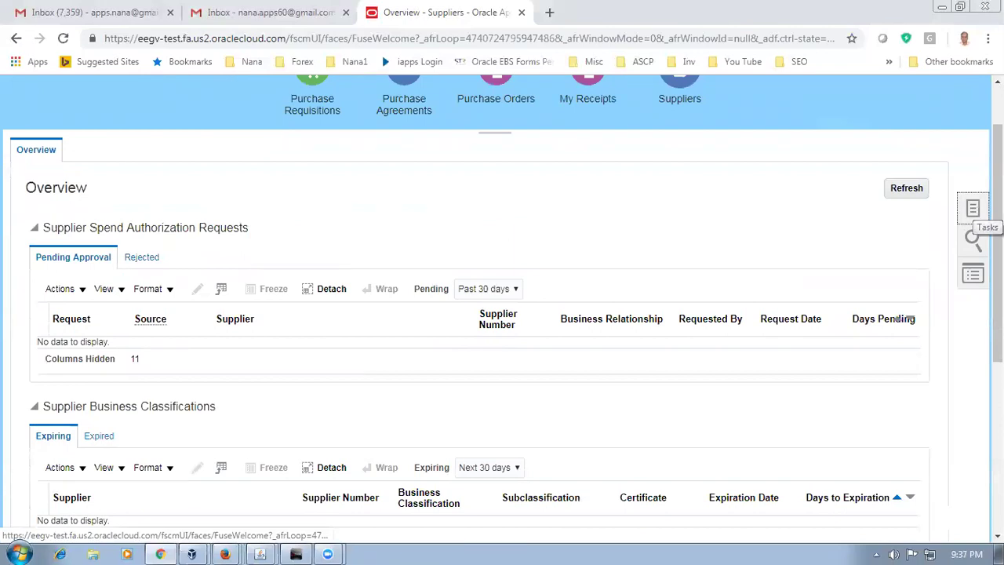
click(973, 209)
click(846, 152)
click(261, 273)
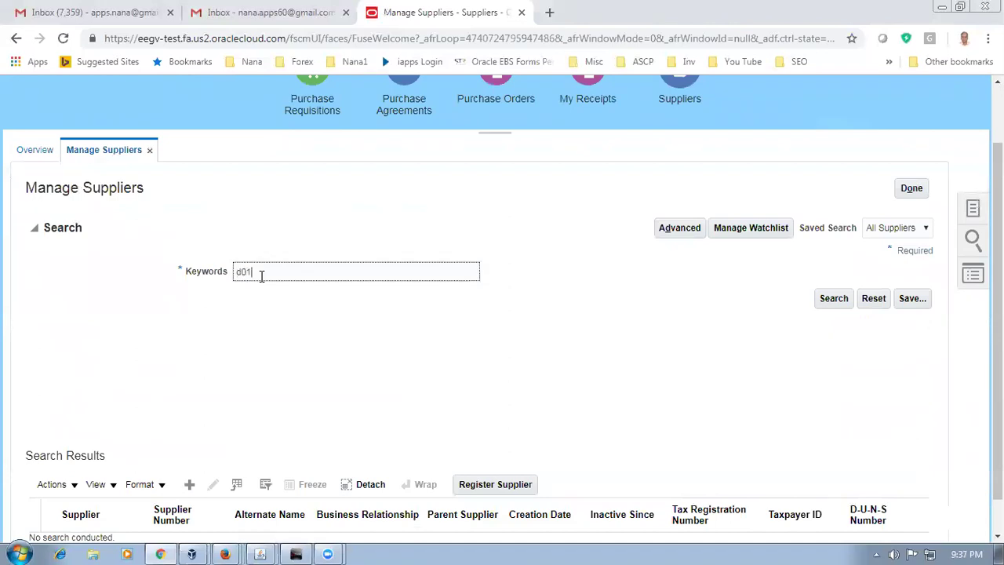
click(823, 298)
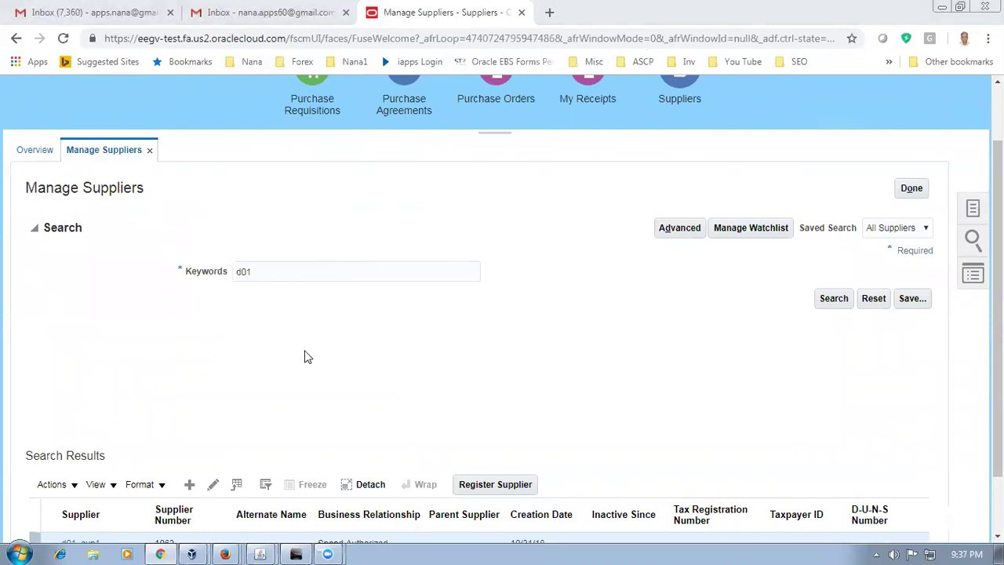
scroll(235, 387, down, 1)
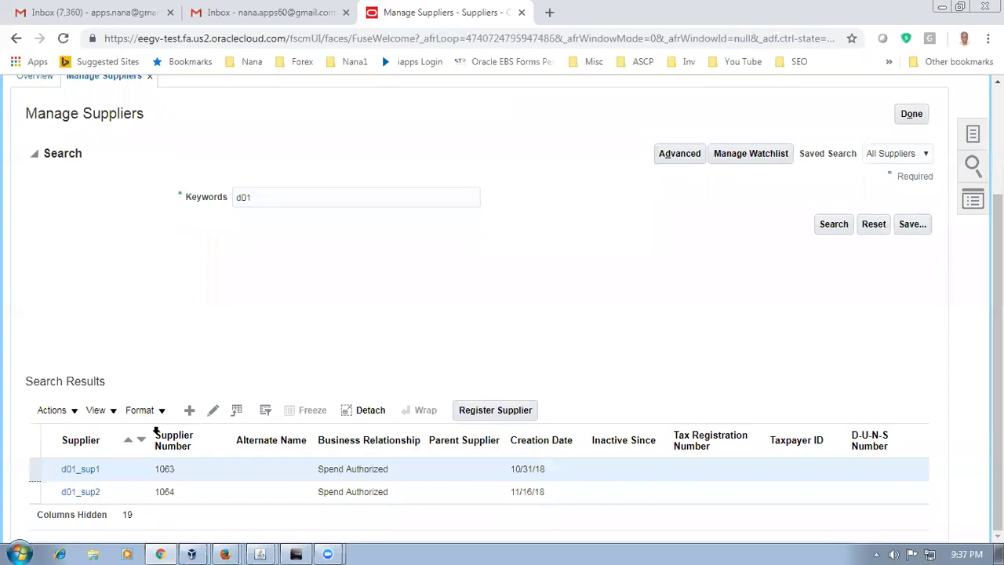
click(212, 411)
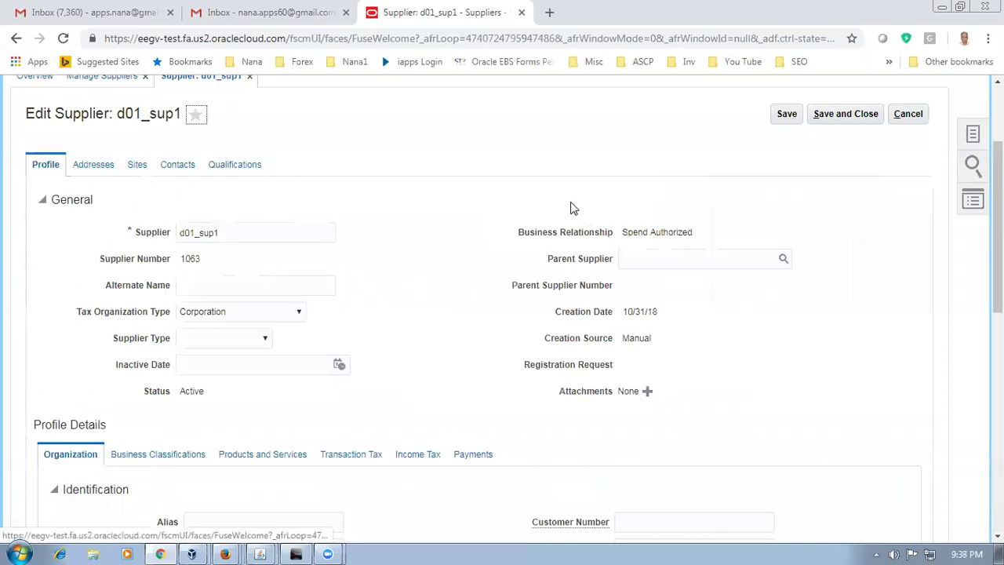
Step: Review Site 1's site assignments and ship-to location d01_loc_1, then cancel without saving
click(138, 165)
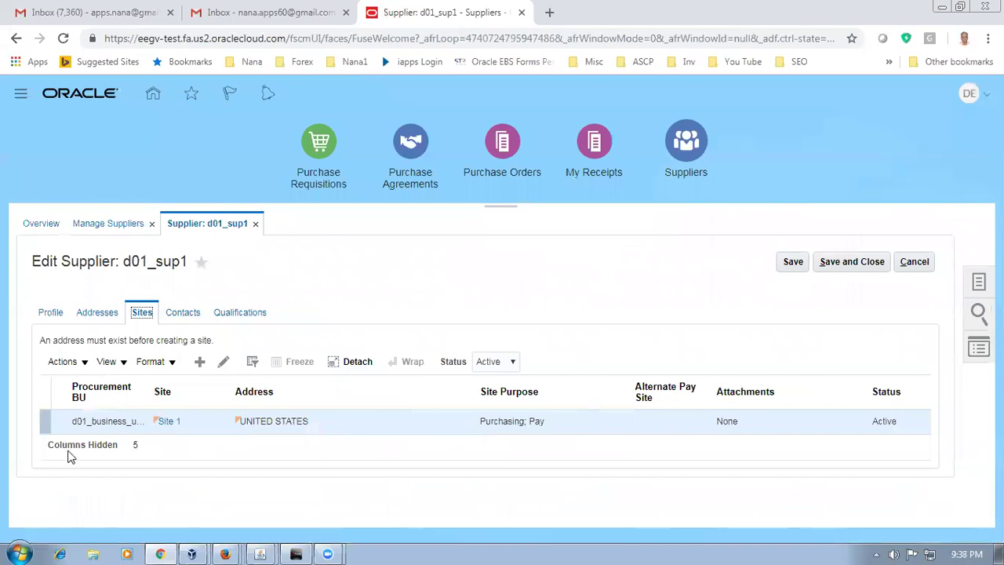
click(43, 424)
click(223, 362)
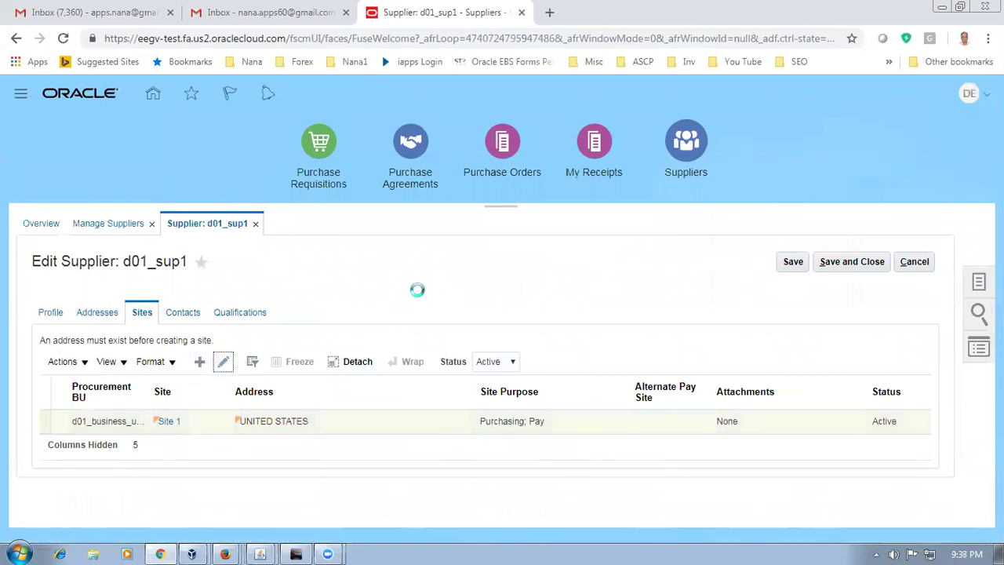
scroll(417, 292, down, 2)
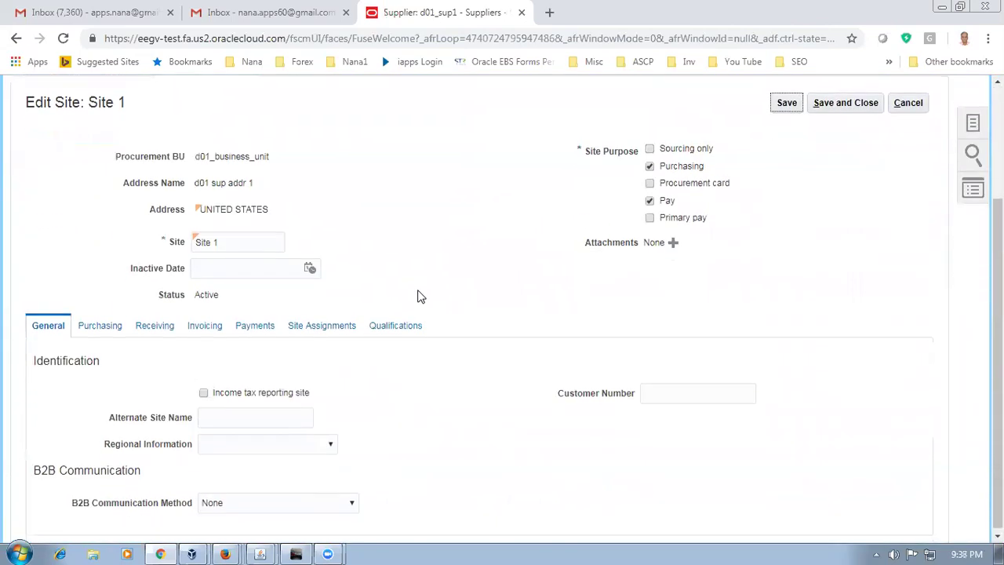
click(321, 328)
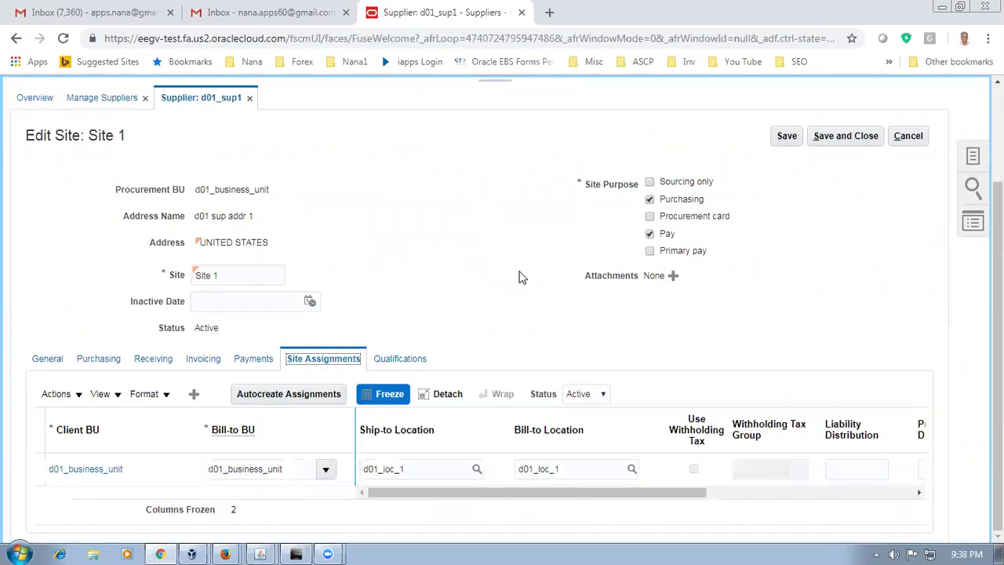
click(414, 469)
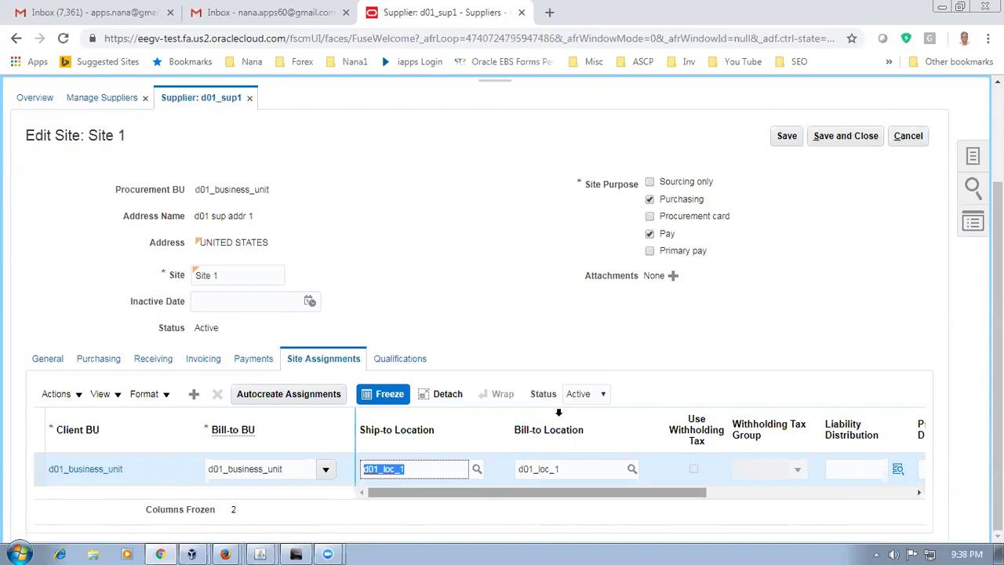
click(910, 137)
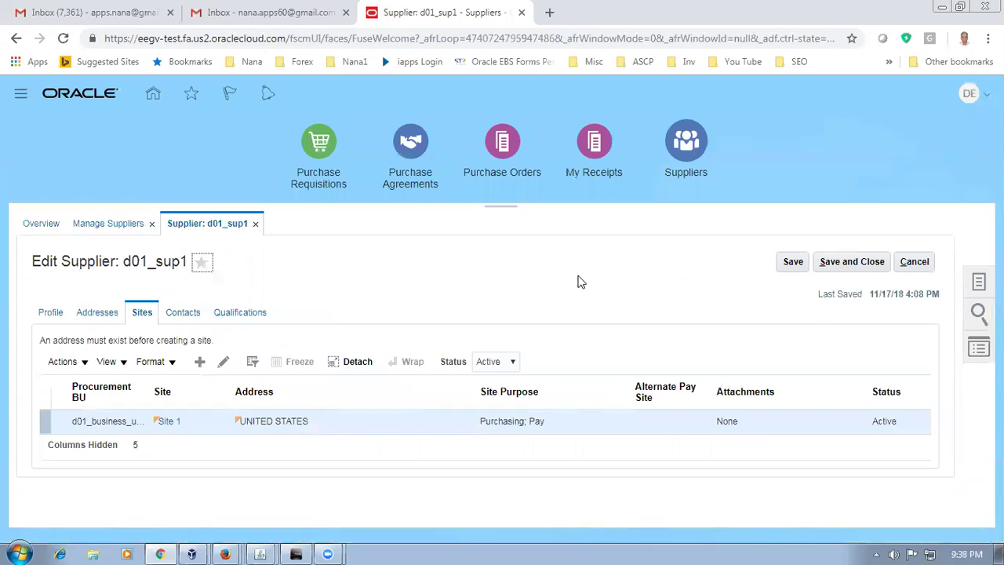
click(93, 550)
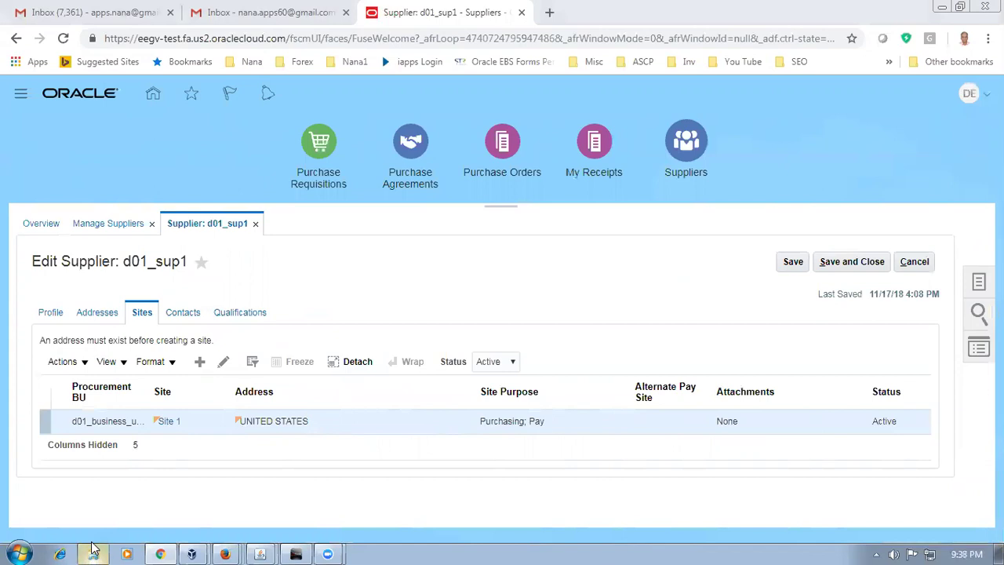
Step: Open 26_Fusion_OM_Work_Sheet_Version_3 from the Fusion_OM_Documents folder on drive D
click(233, 335)
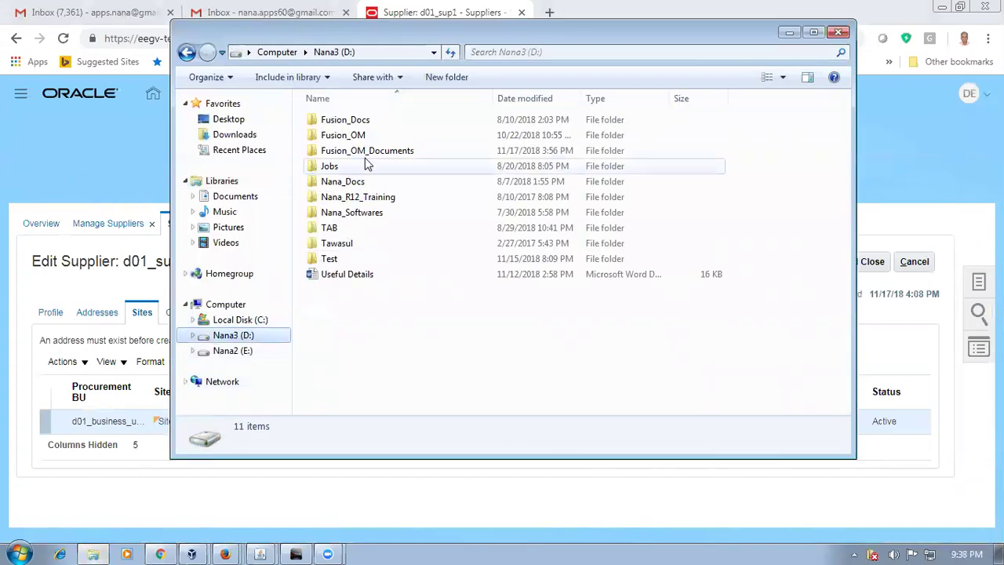
double_click(368, 153)
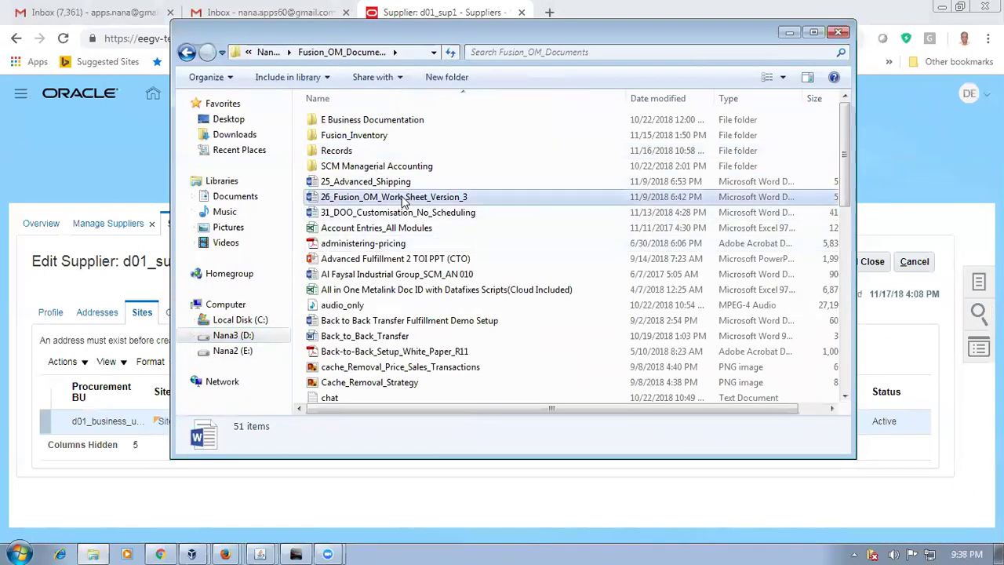
double_click(402, 199)
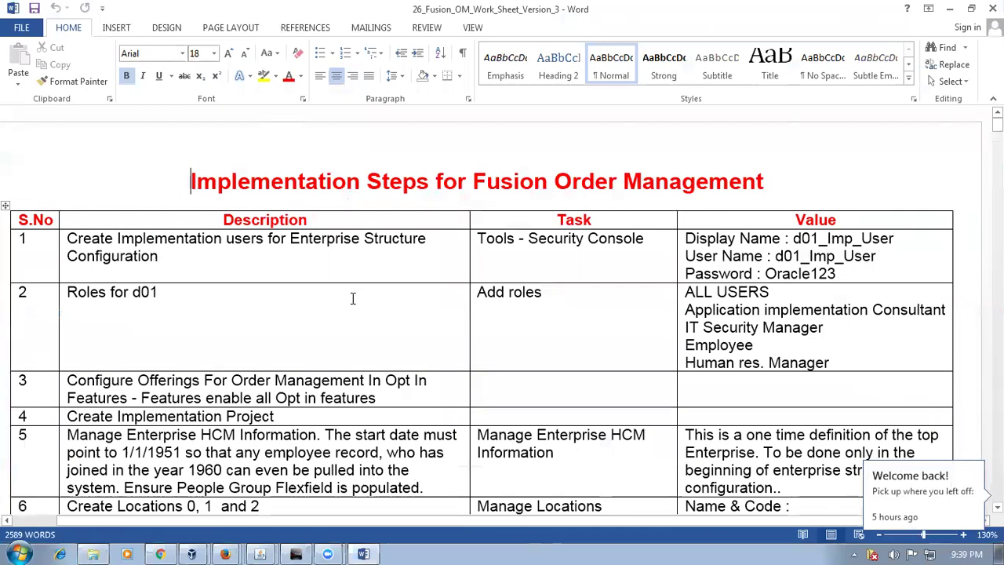
Step: Page down the worksheet toward the later order management steps
key(Page_Down)
key(Page_Down)
key(Page_Down)
key(Page_Down)
key(Page_Down)
key(Page_Down)
key(Page_Down)
key(Page_Down)
key(Page_Down)
key(Page_Down)
key(Page_Down)
key(Page_Down)
key(Page_Down)
key(Page_Down)
key(Page_Down)
key(Page_Down)
key(Page_Down)
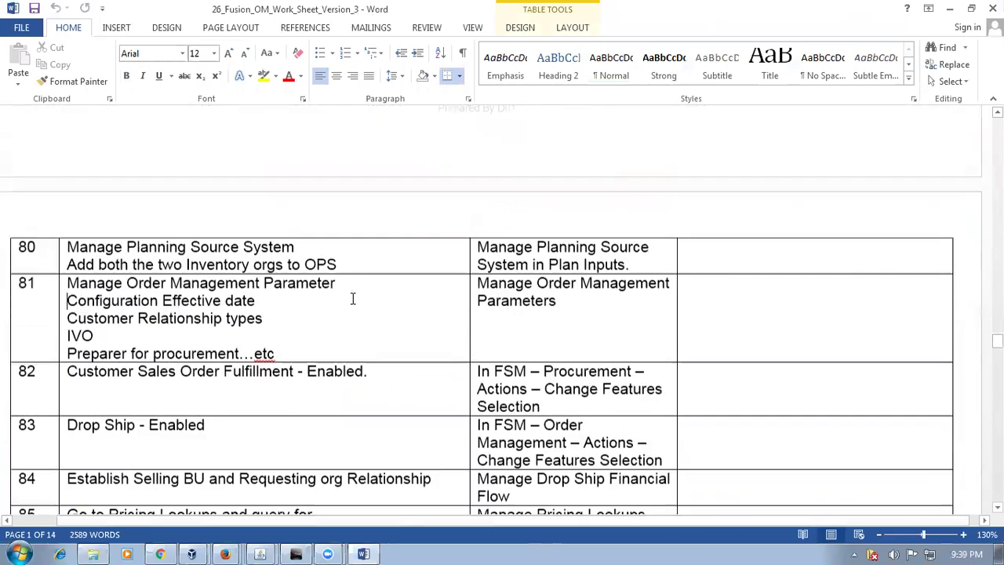
key(Page_Down)
key(Page_Down)
key(Page_Down)
key(Page_Down)
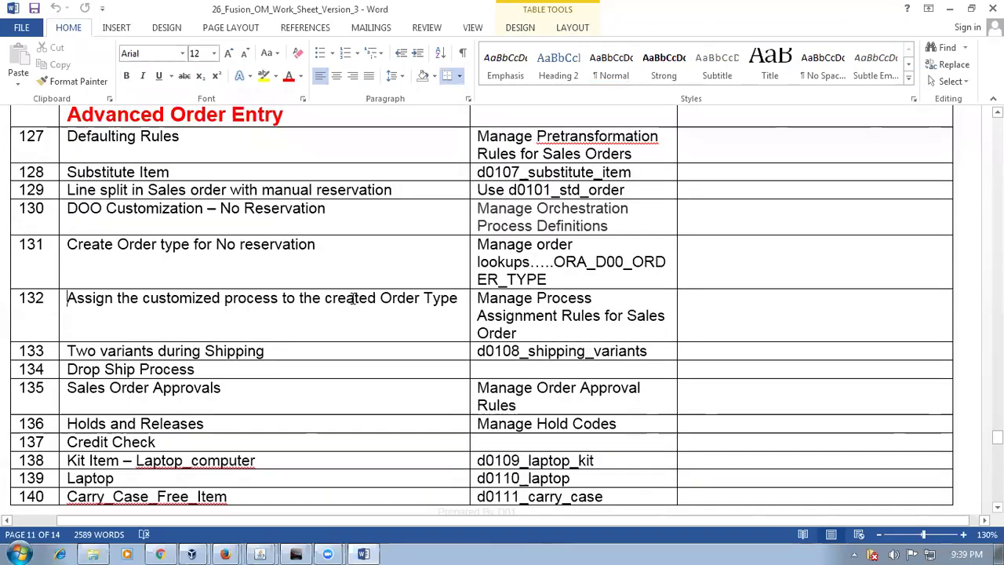
scroll(353, 298, up, 2)
scroll(345, 369, up, 1)
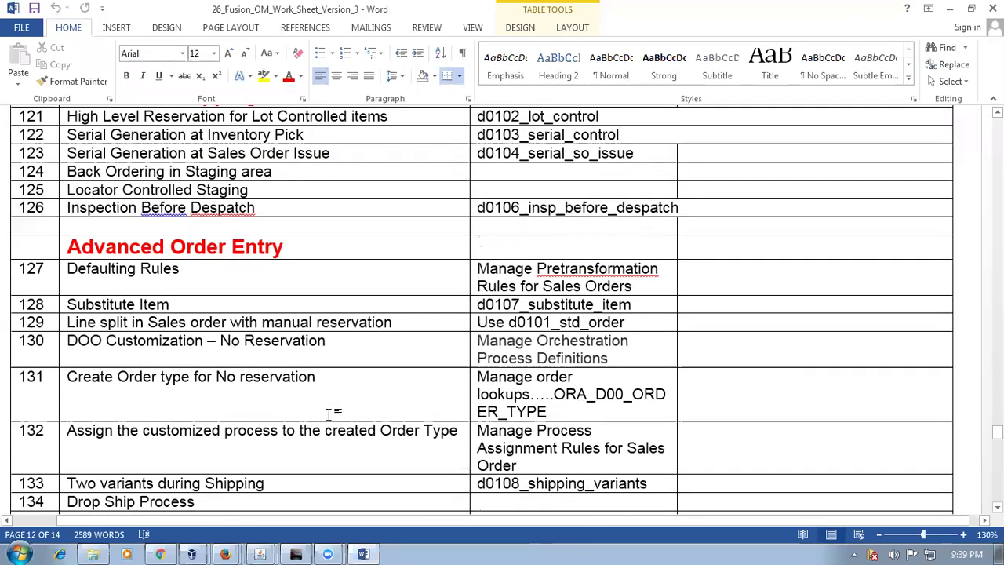
drag(68, 269, 169, 273)
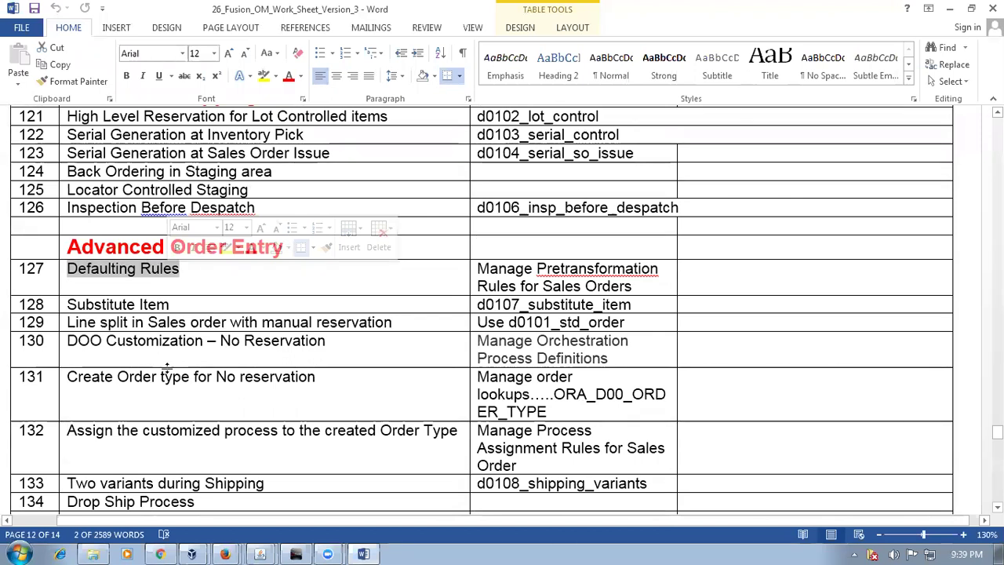
click(174, 305)
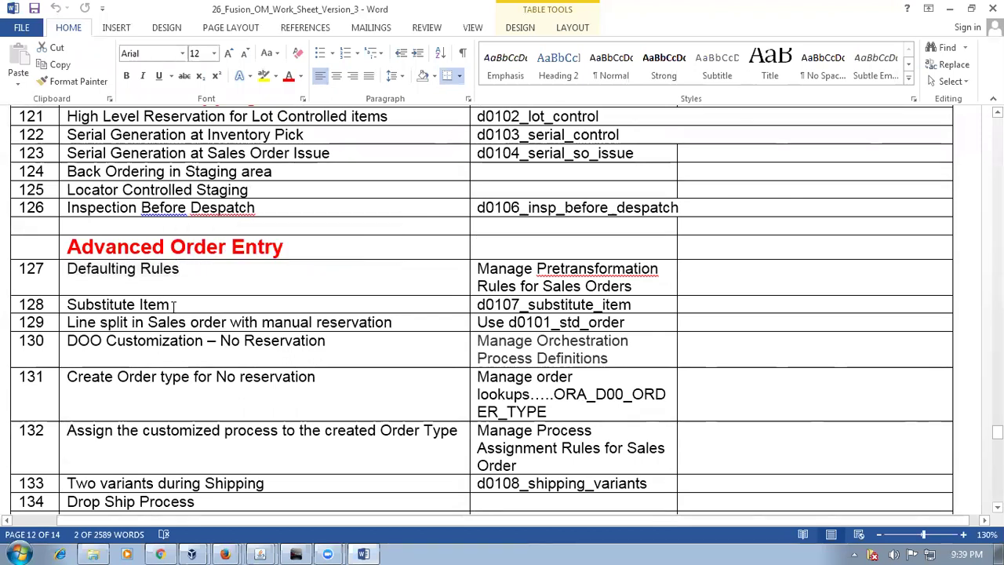
Step: Highlight worksheet rows 127–133: Defaulting Rules, Substitute Item, customization, order type, Shipping variants
drag(88, 271, 150, 271)
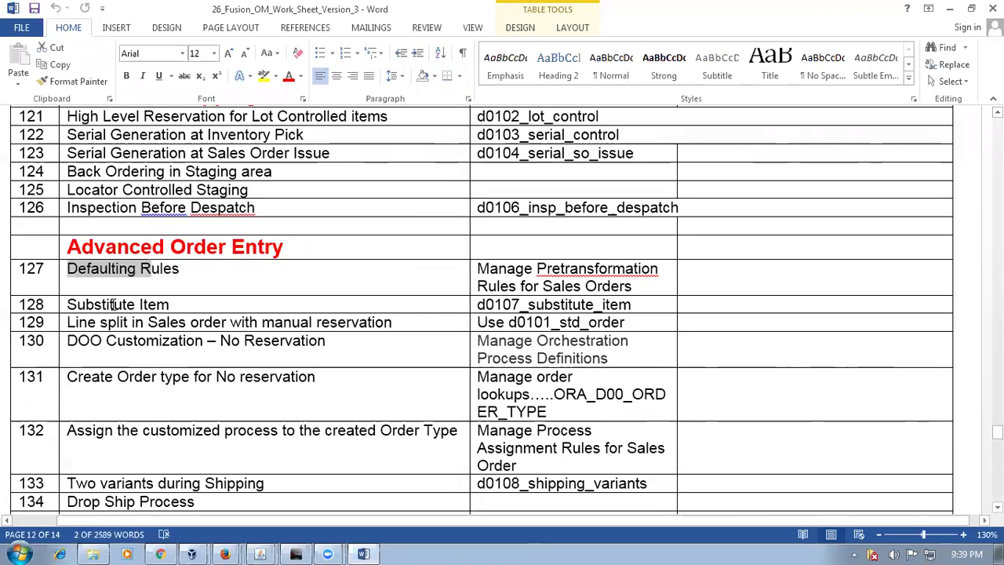
drag(105, 305, 166, 306)
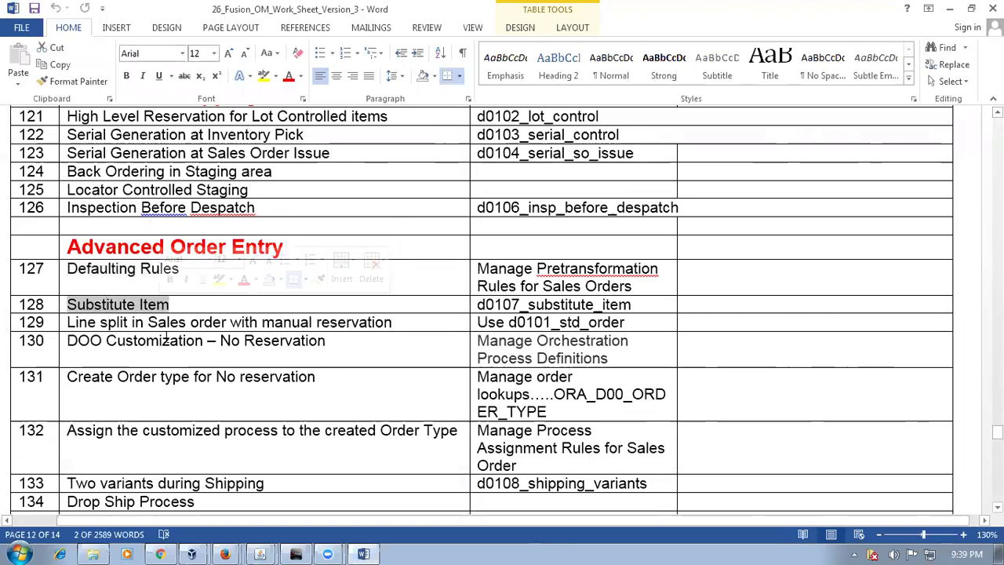
drag(67, 322, 296, 354)
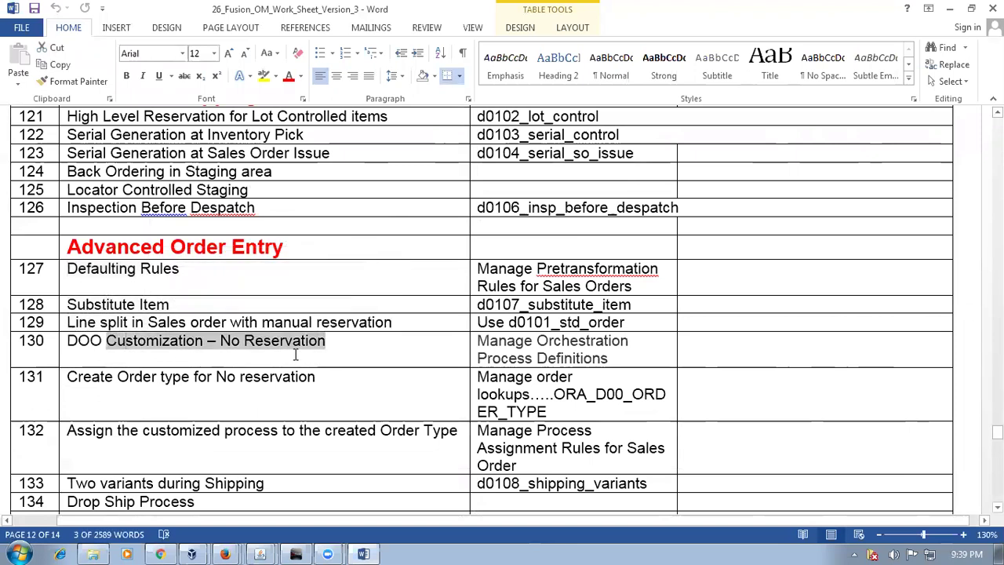
drag(117, 378, 237, 378)
click(223, 435)
scroll(181, 416, down, 1)
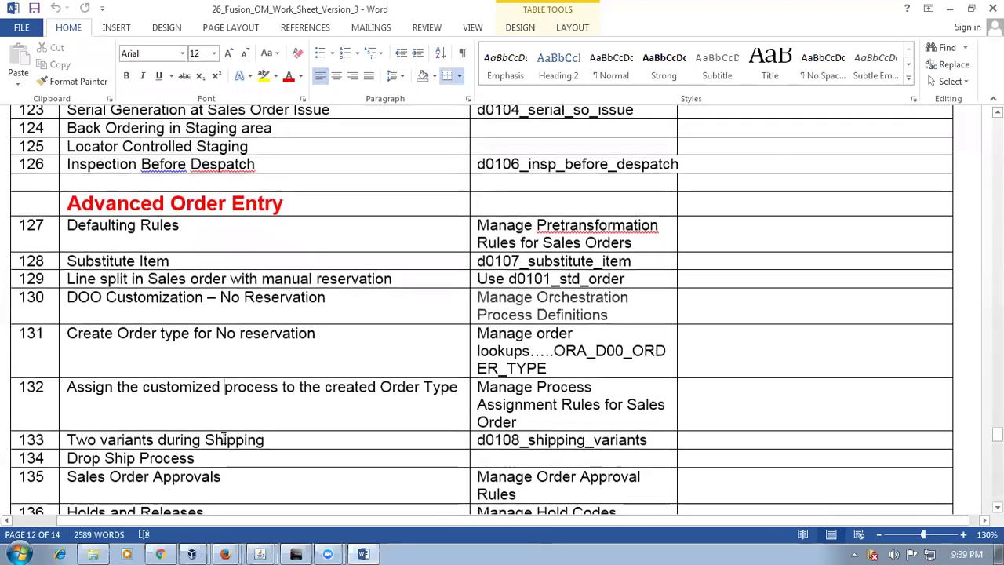
drag(100, 441, 265, 441)
scroll(219, 444, down, 1)
drag(106, 414, 164, 414)
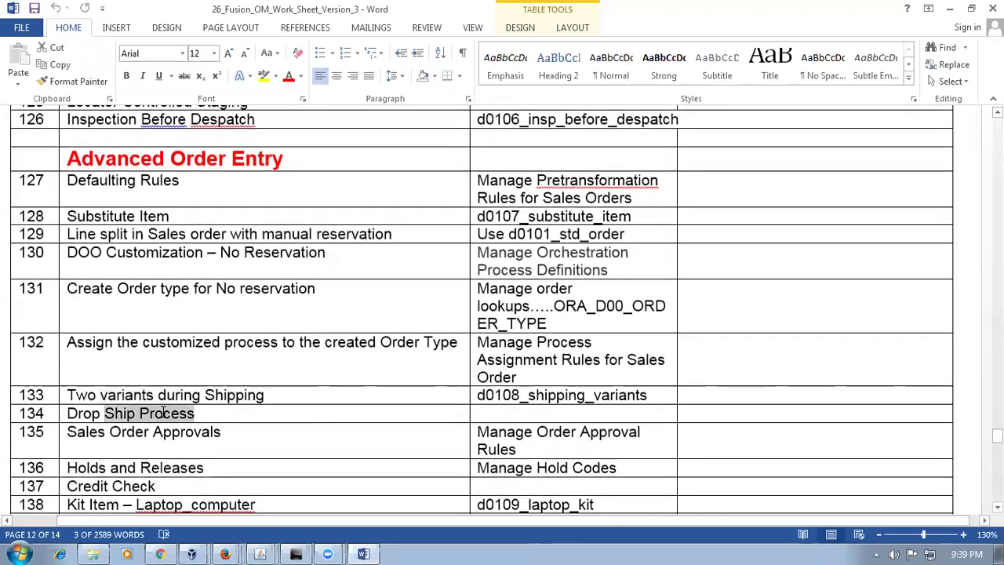
click(166, 446)
scroll(168, 444, down, 2)
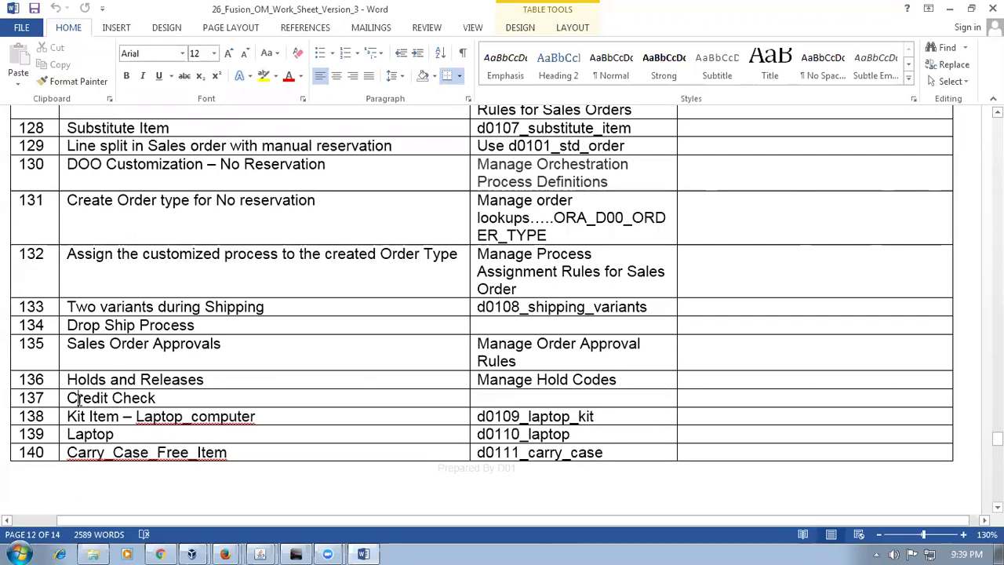
Step: Select Credit Check in row 137 as the next task and return to the Oracle supplier page
drag(79, 400, 143, 400)
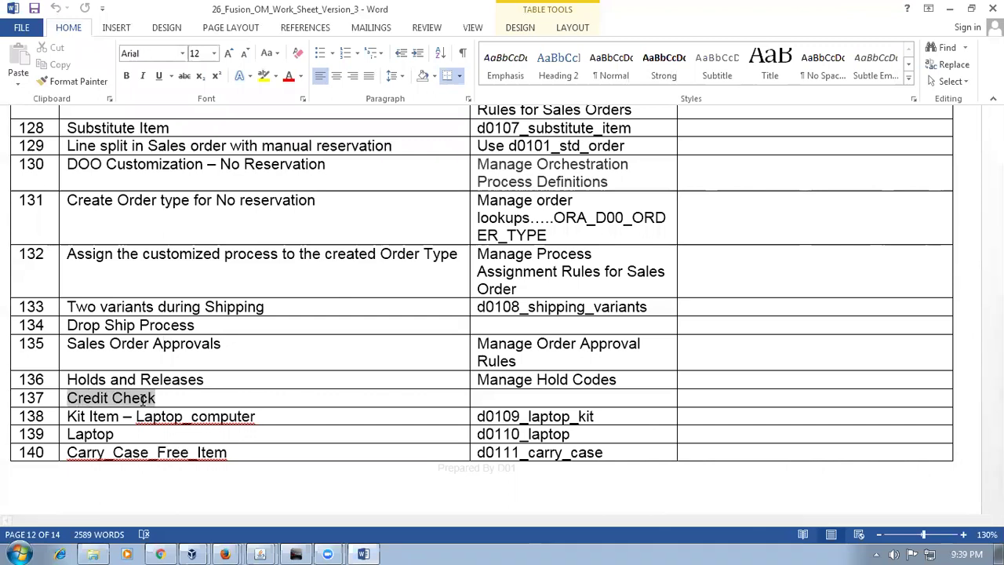
click(93, 410)
click(107, 415)
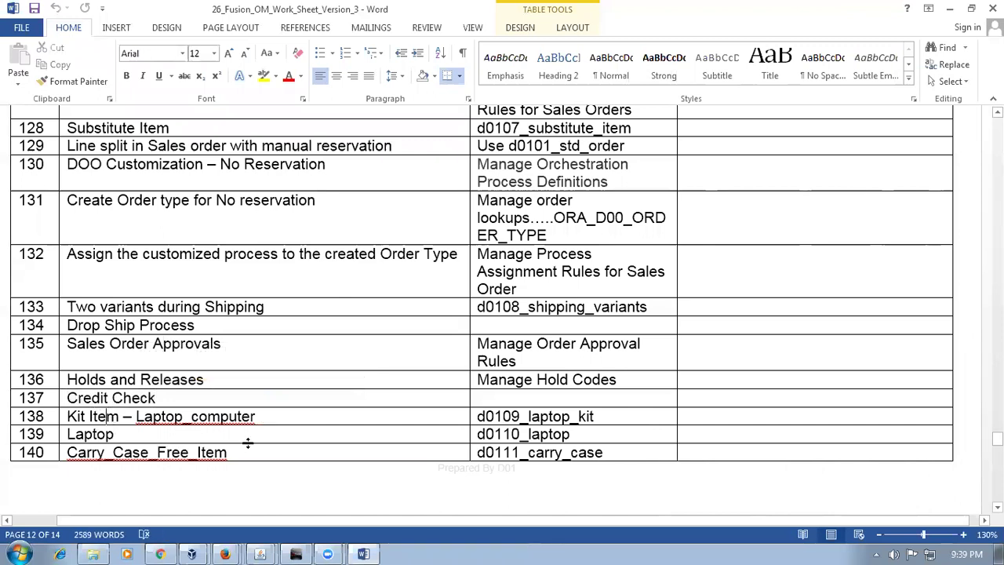
click(93, 397)
triple_click(124, 400)
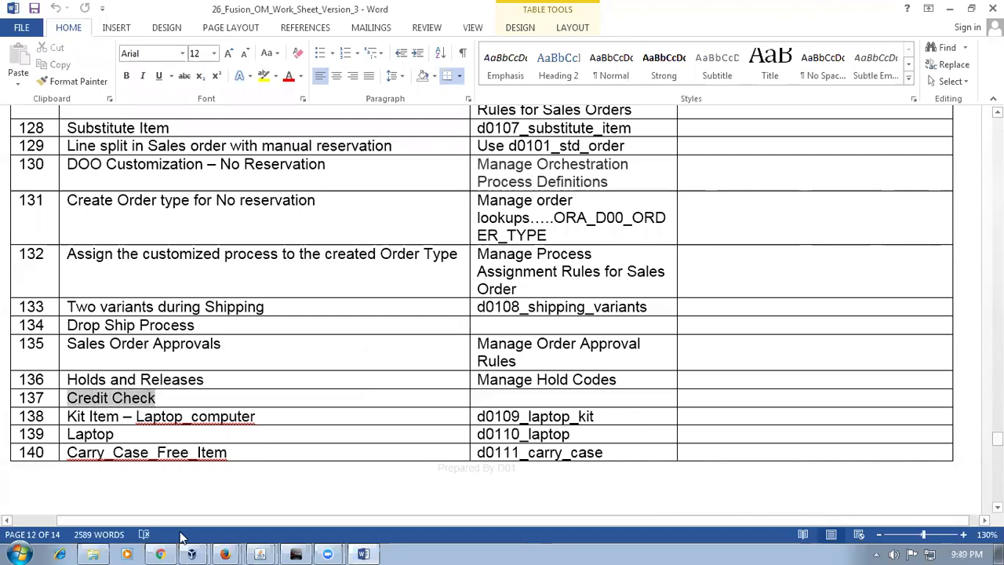
click(160, 553)
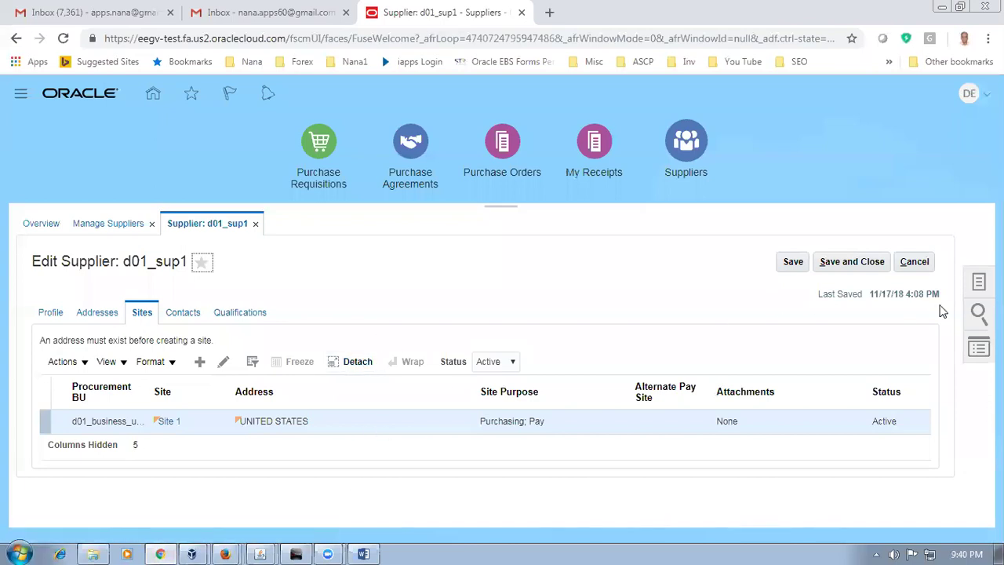
Step: Close the d01_sup1 supplier pages and go to Setup and Maintenance
click(917, 262)
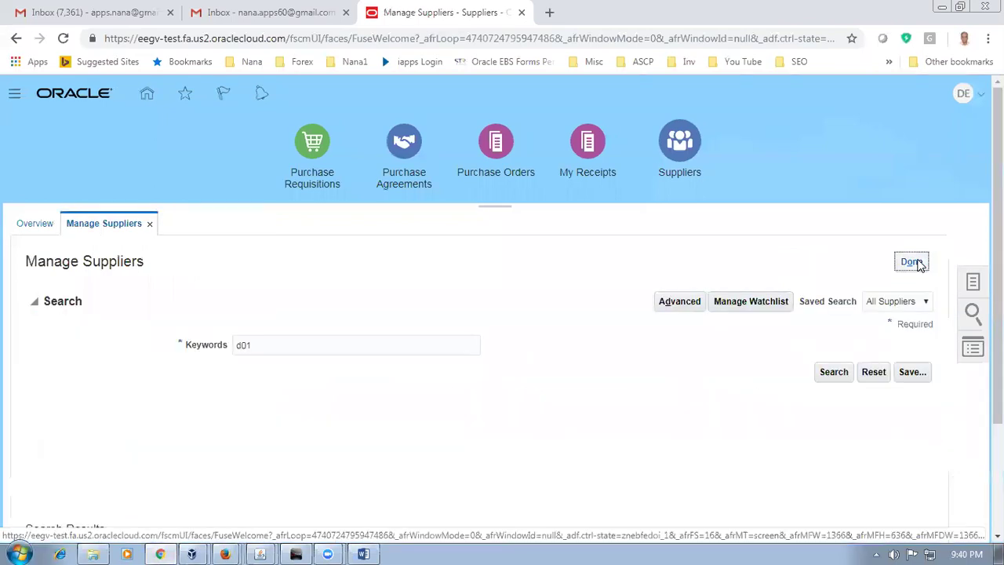
click(917, 262)
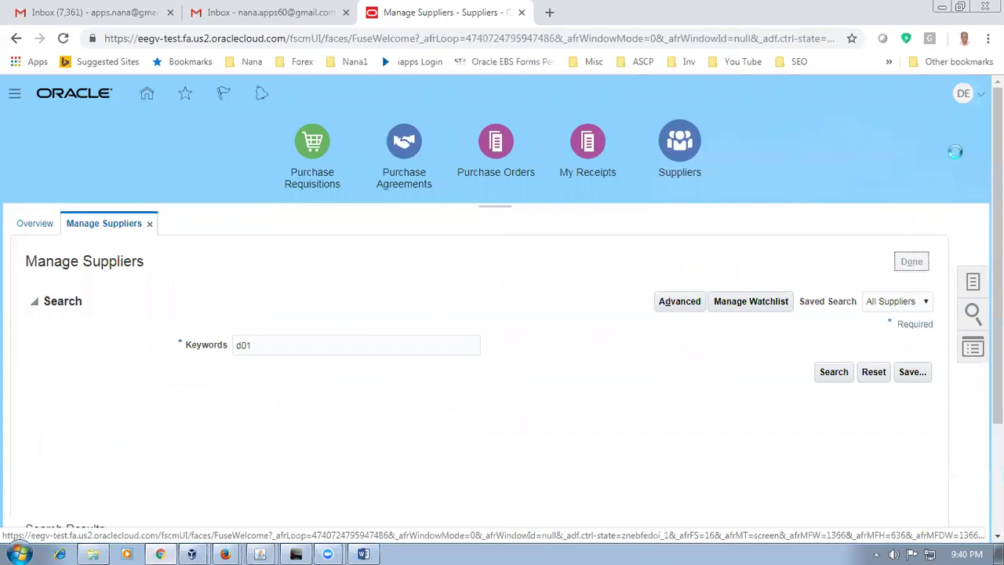
click(967, 96)
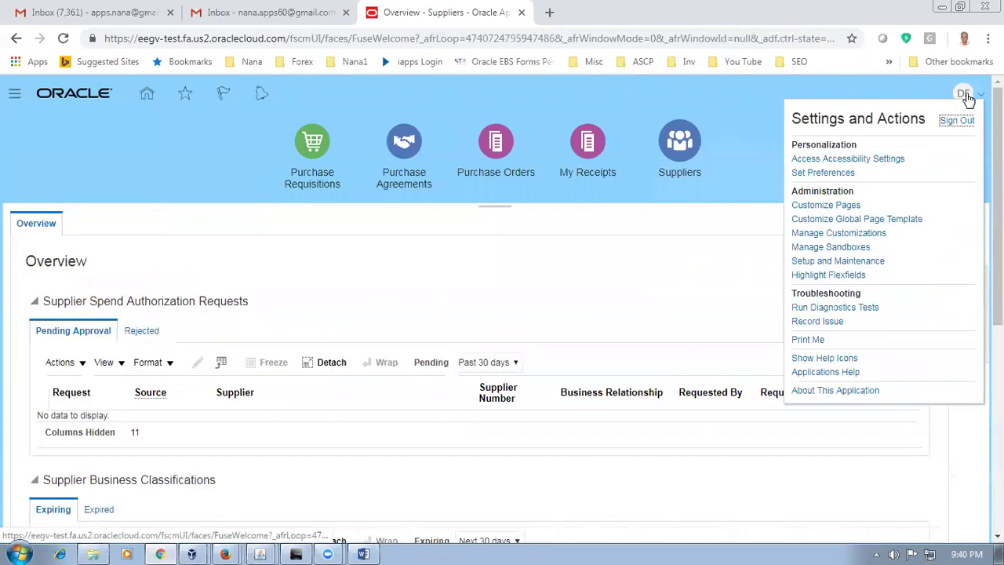
click(840, 261)
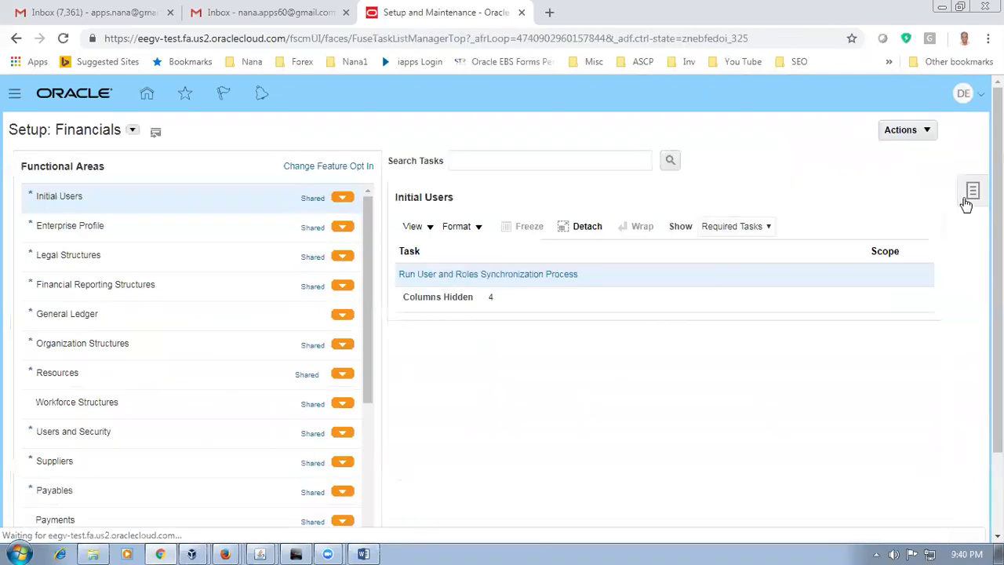
Step: Search setup tasks for man%cust%omers% and open the Manage Customers task
click(875, 261)
click(316, 161)
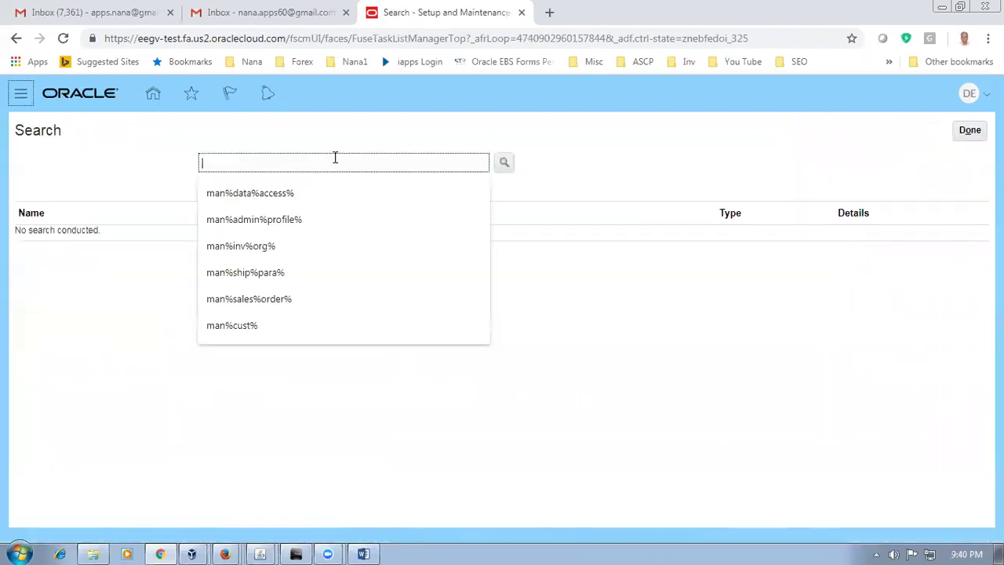
text(man%cust%)
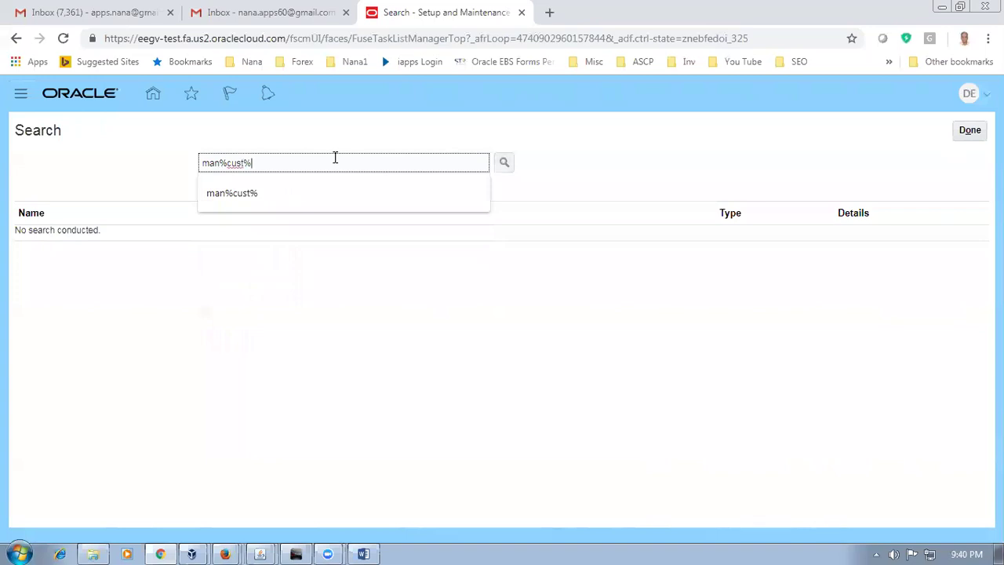
key(Return)
scroll(121, 404, down, 1)
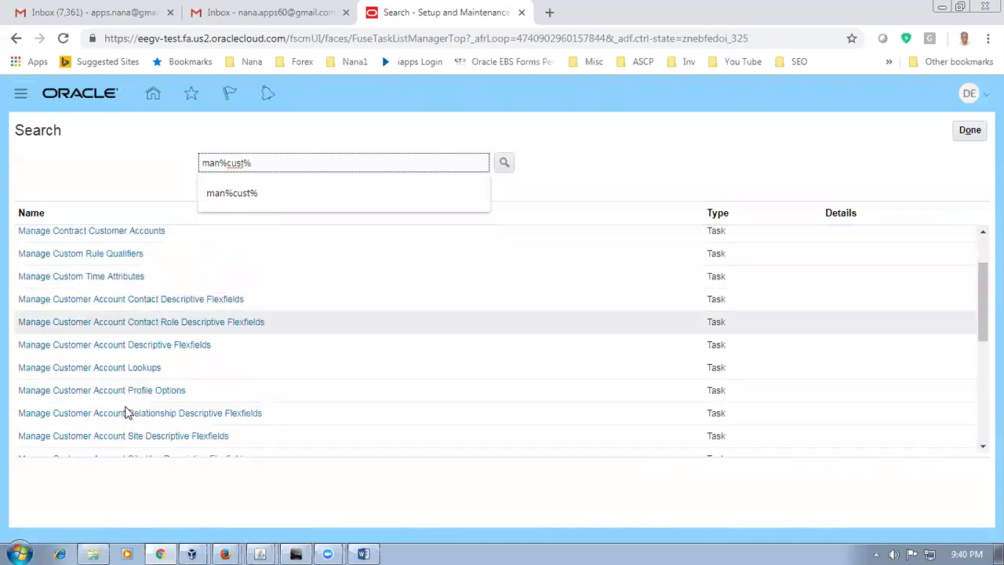
scroll(130, 416, down, 3)
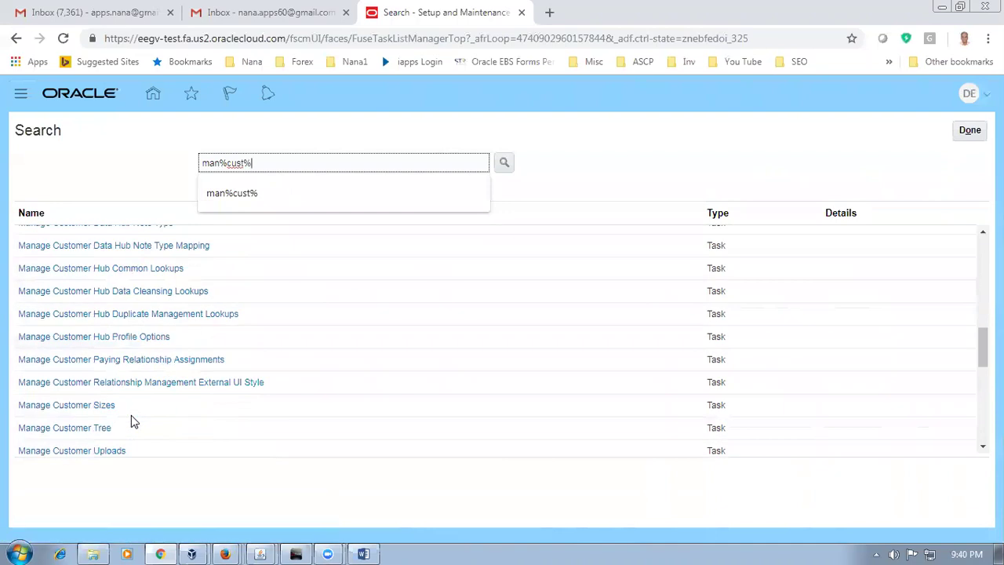
scroll(133, 422, down, 3)
scroll(131, 415, down, 3)
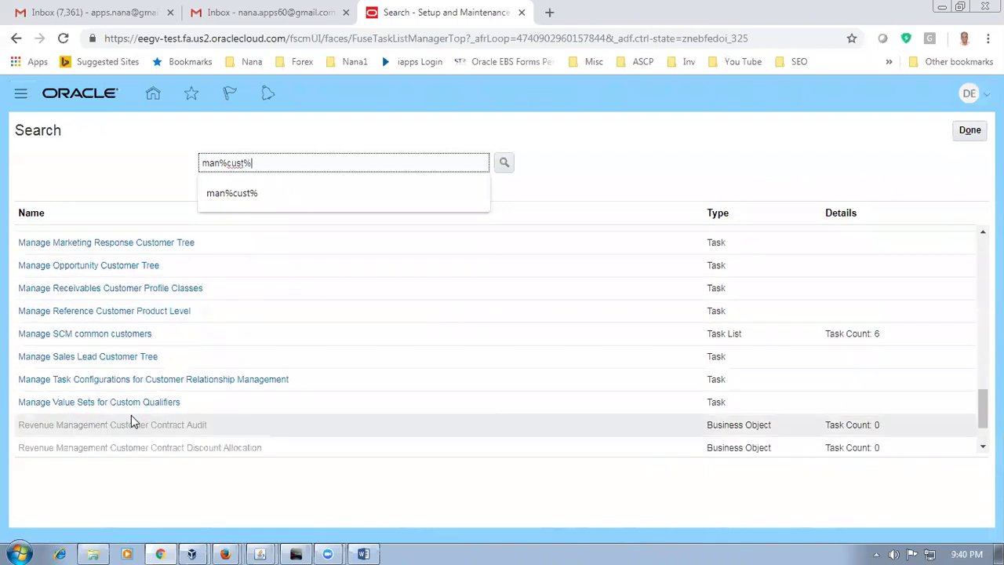
text(omers%)
key(Return)
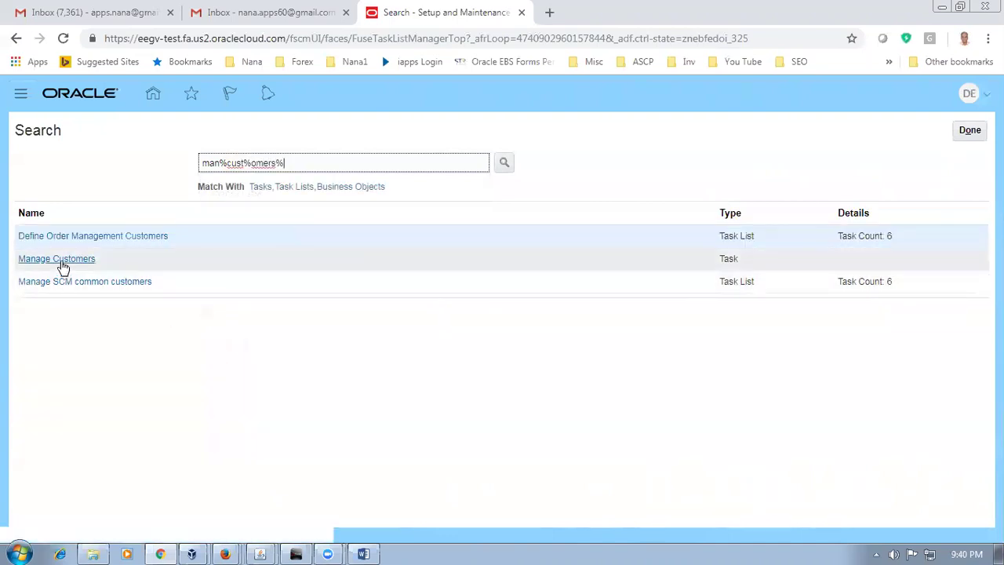
click(62, 263)
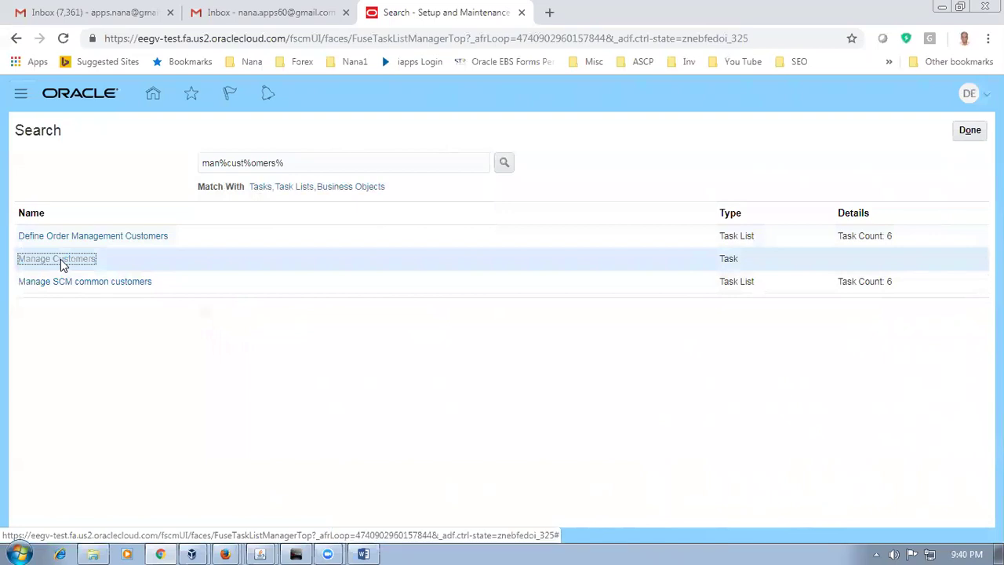
click(62, 263)
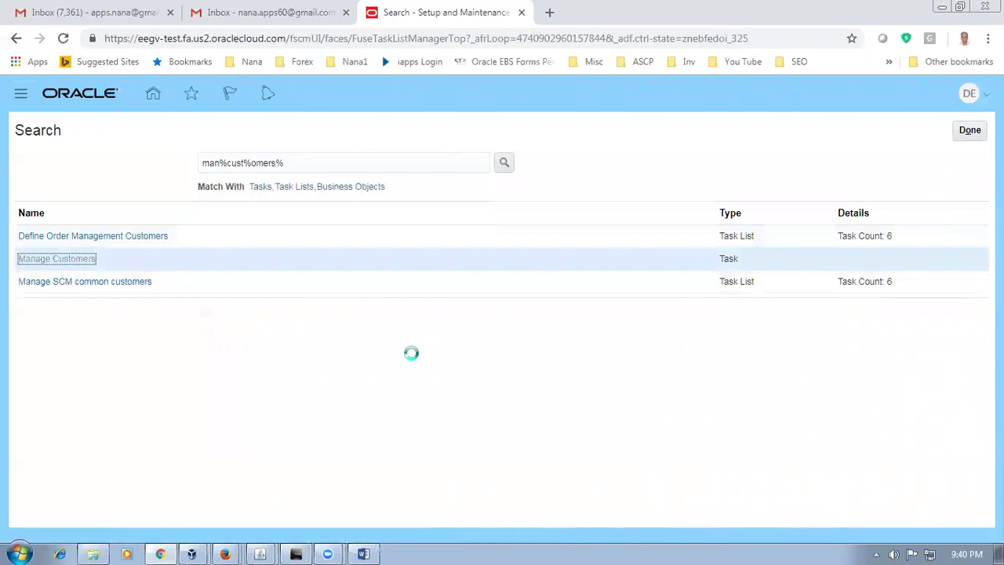
Step: Search organizations for d01 and select d01_cust1 to show account 16005 and its sites
click(298, 274)
text(d01)
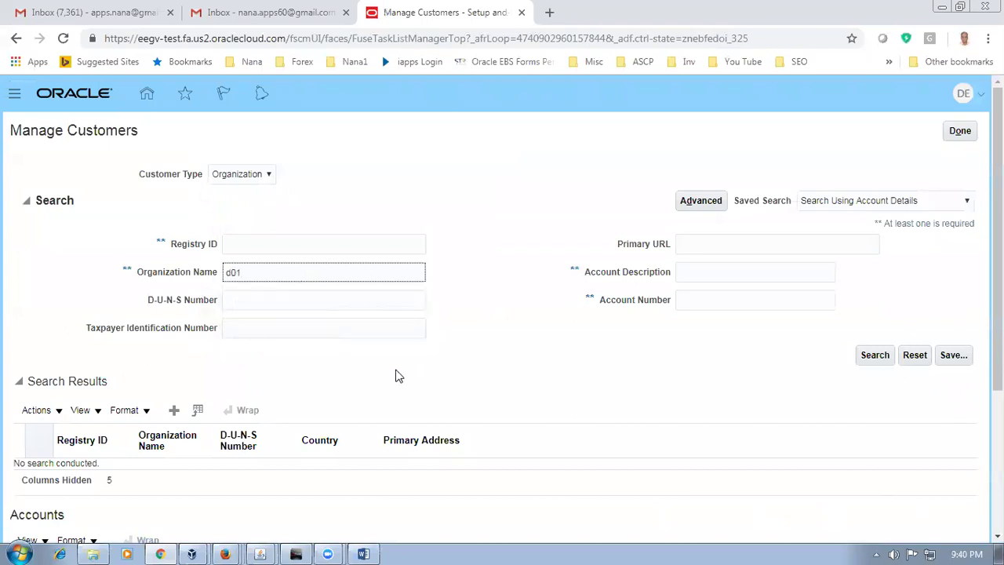
click(886, 363)
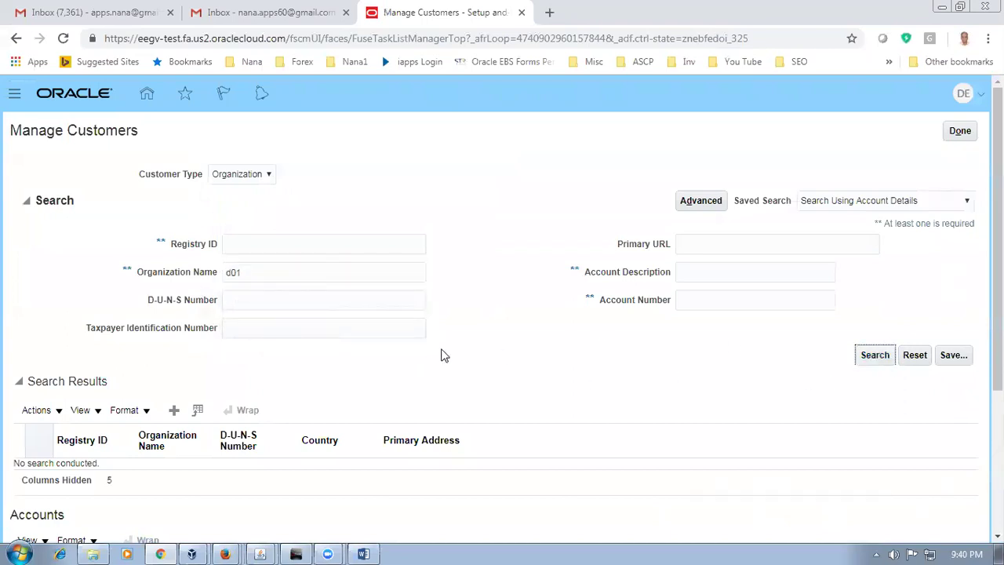
scroll(441, 355, down, 1)
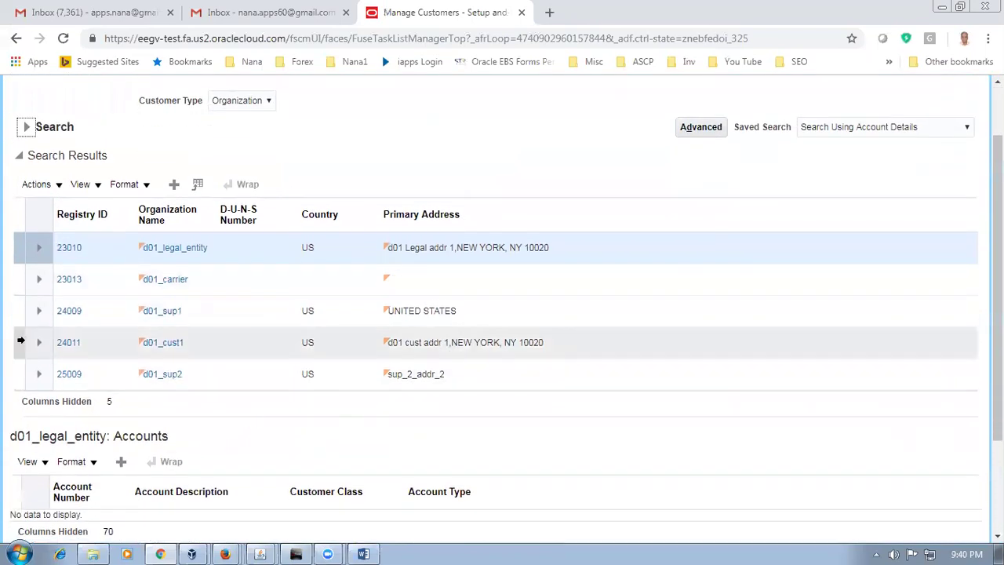
click(16, 342)
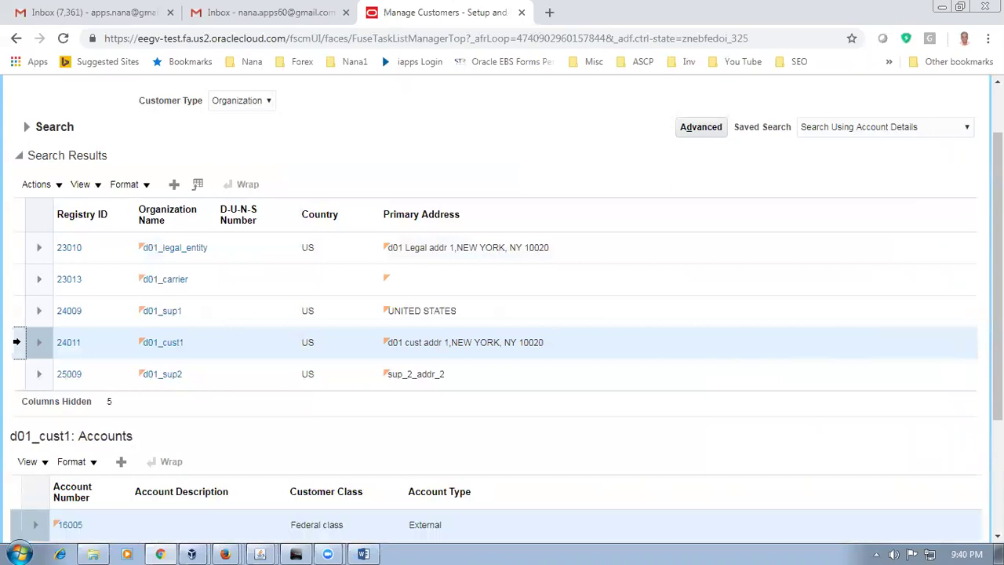
scroll(13, 357, down, 2)
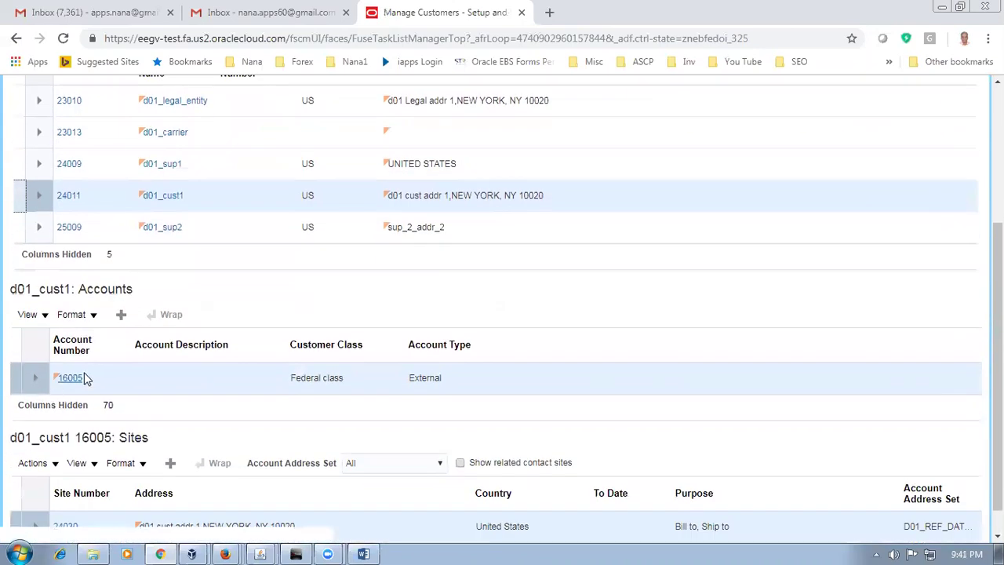
scroll(63, 385, down, 1)
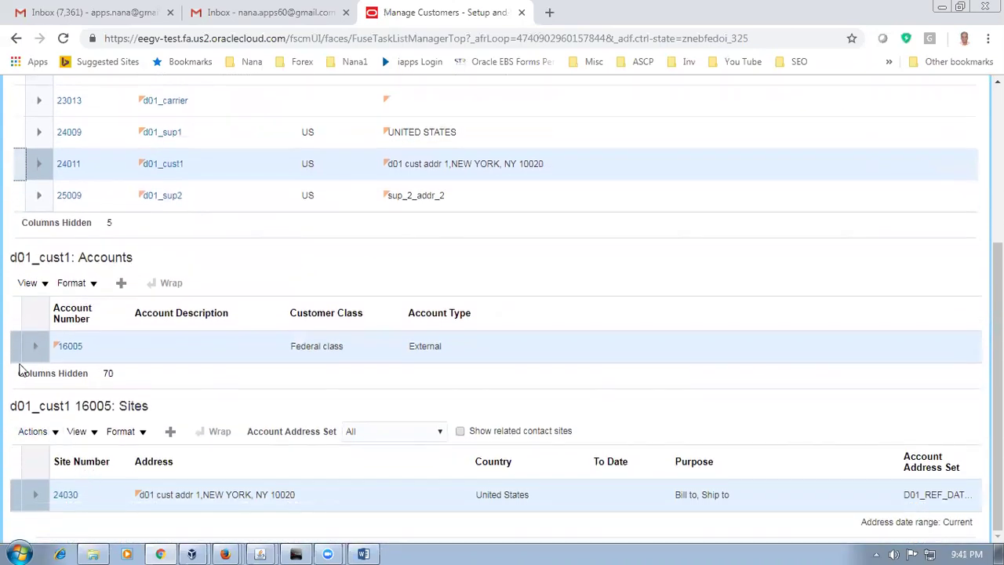
click(17, 351)
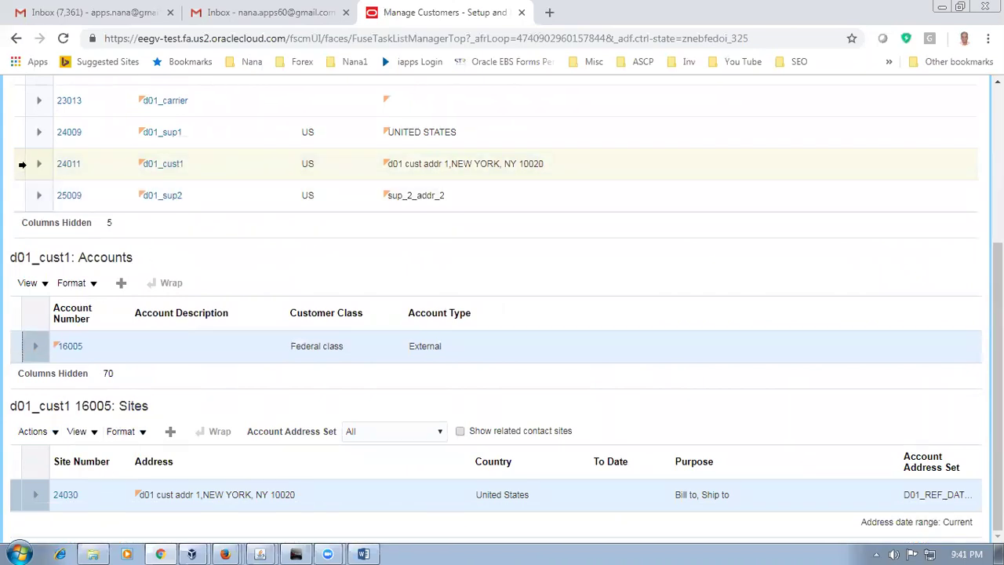
click(21, 164)
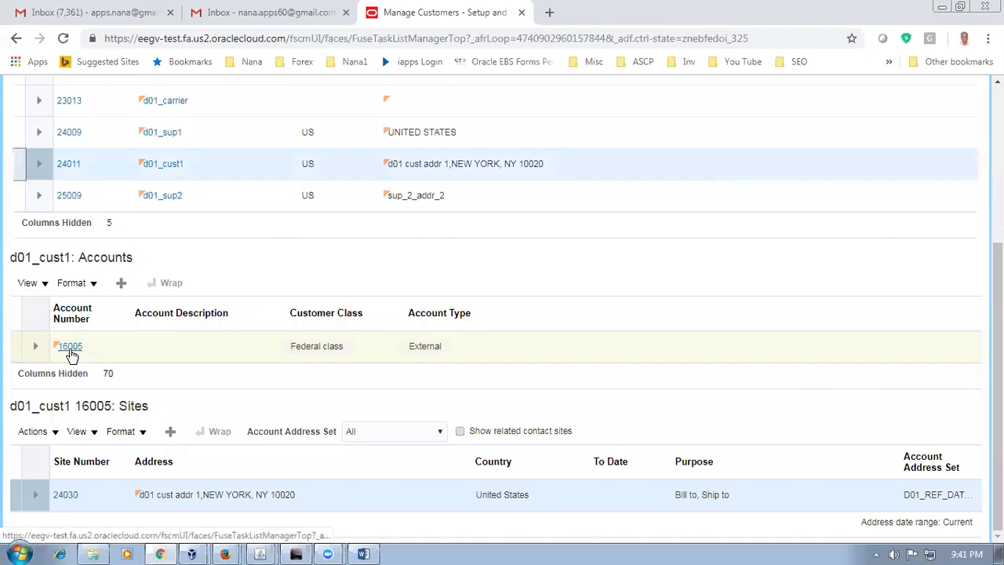
Step: Open account 16005 and view its Profile History with the DEFAULT profile class
click(70, 346)
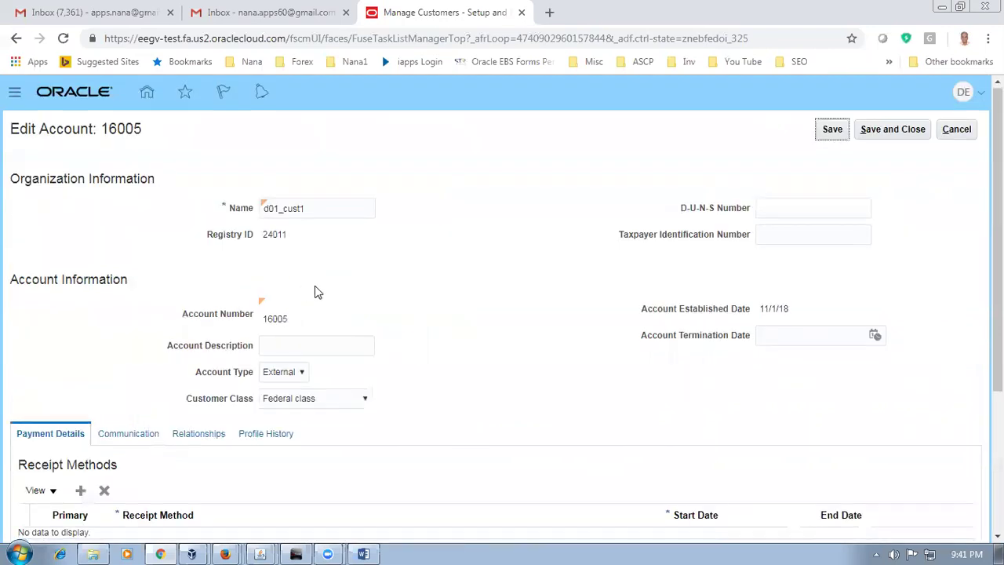
scroll(313, 292, down, 3)
scroll(318, 292, up, 3)
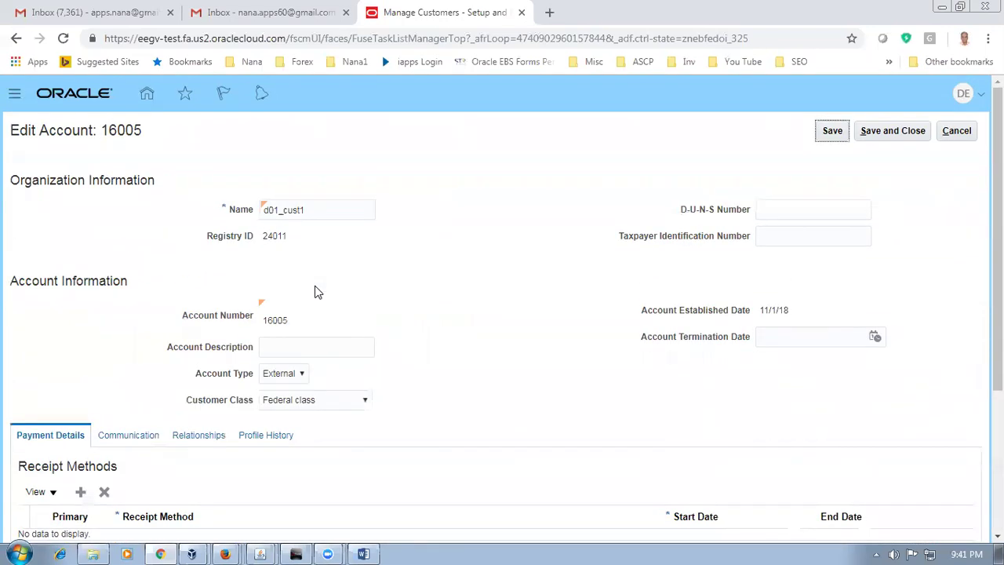
scroll(318, 292, down, 2)
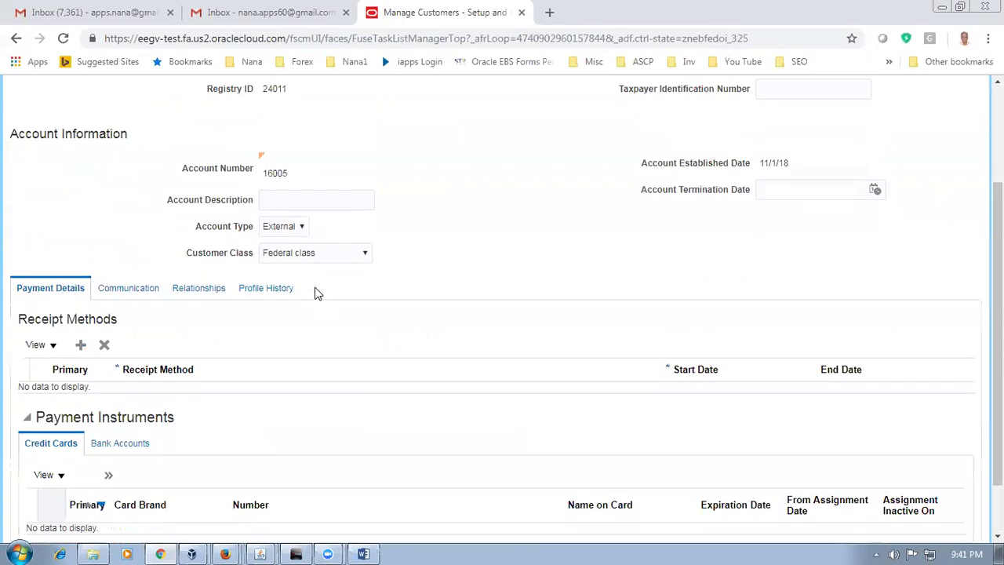
scroll(318, 293, down, 1)
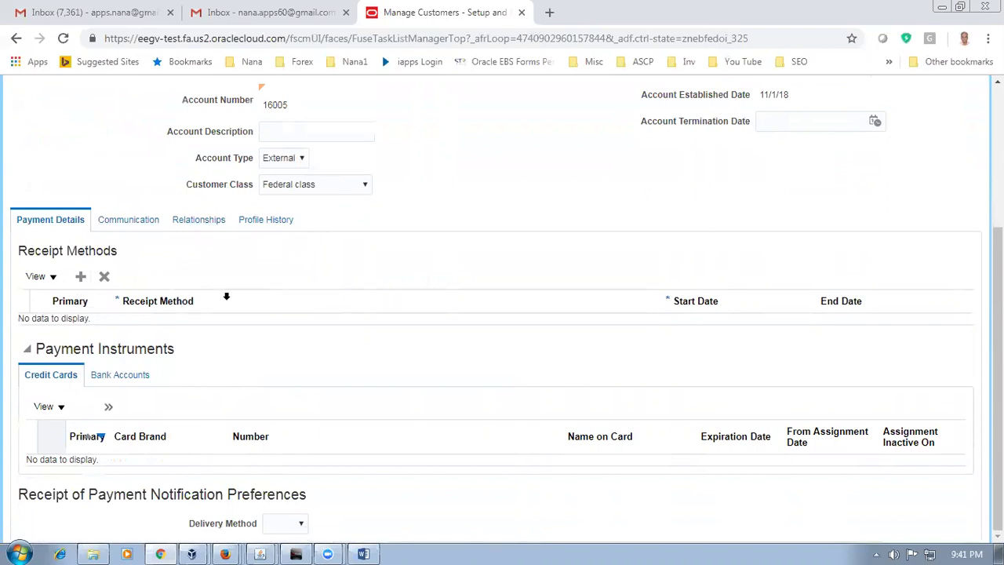
click(255, 220)
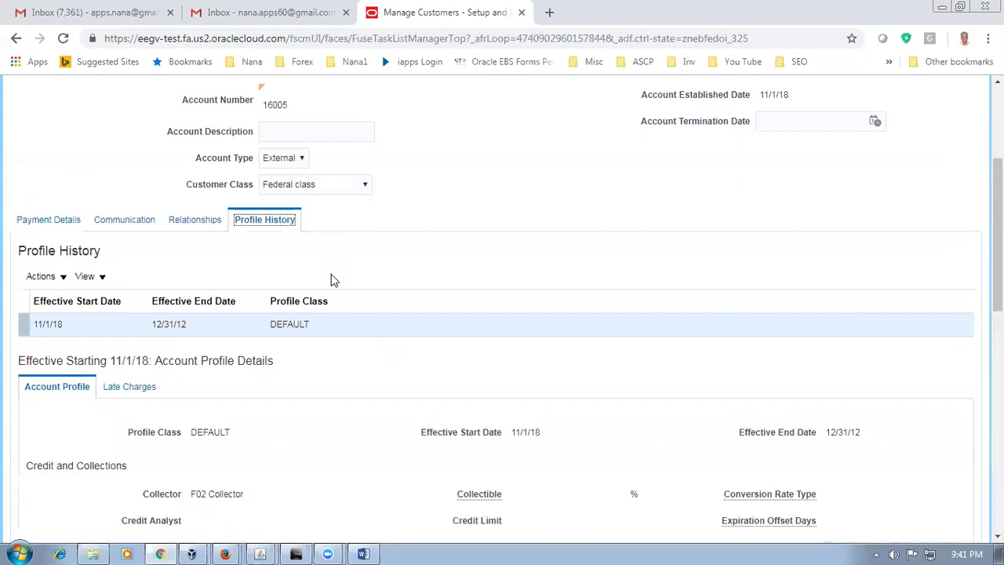
Step: Correct the account profile record and tick Credit hold
scroll(331, 280, down, 1)
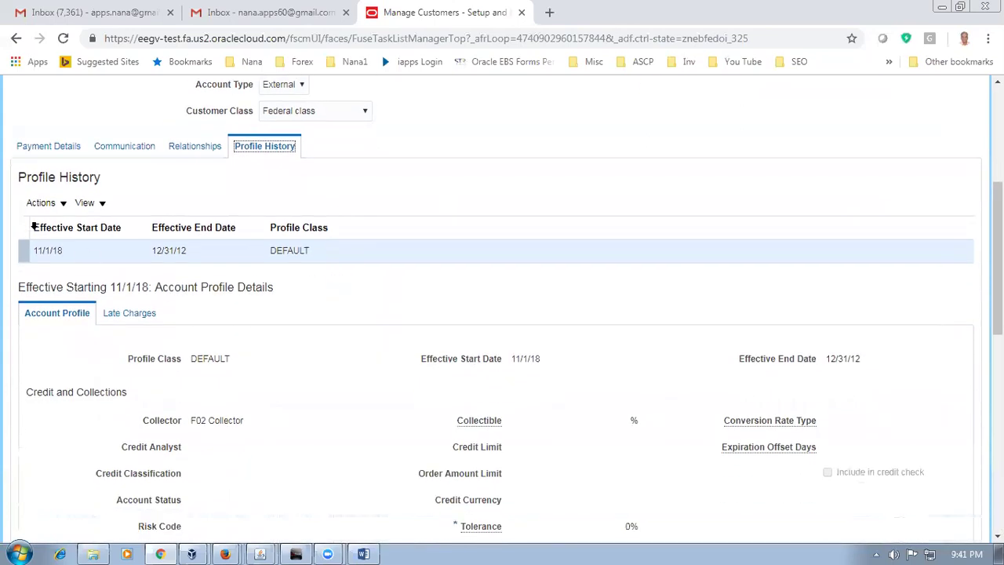
click(41, 203)
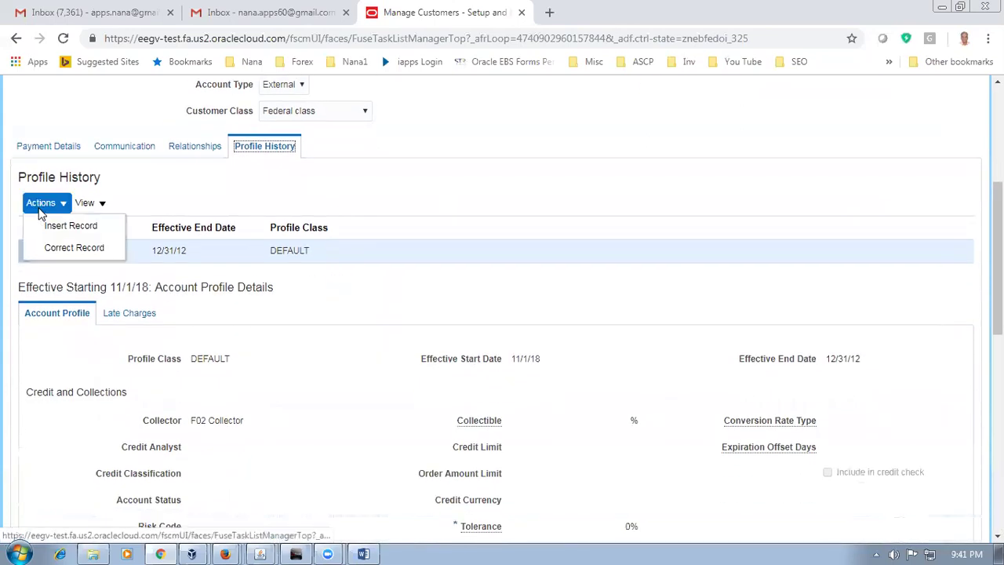
click(72, 248)
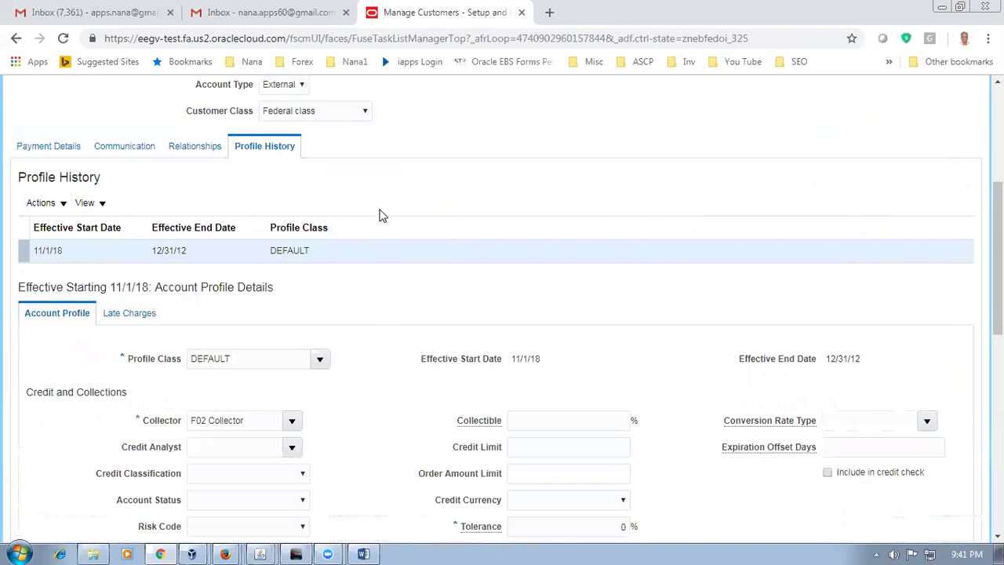
scroll(380, 215, down, 3)
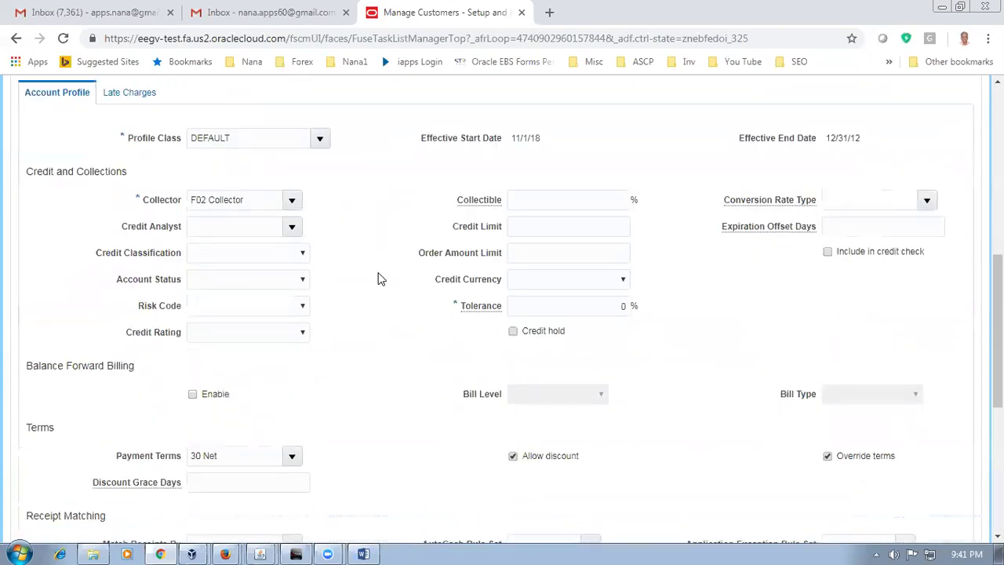
click(513, 331)
Step: Inspect the profile history actions and Late Charges settings, then return to the account profile
scroll(178, 102, up, 2)
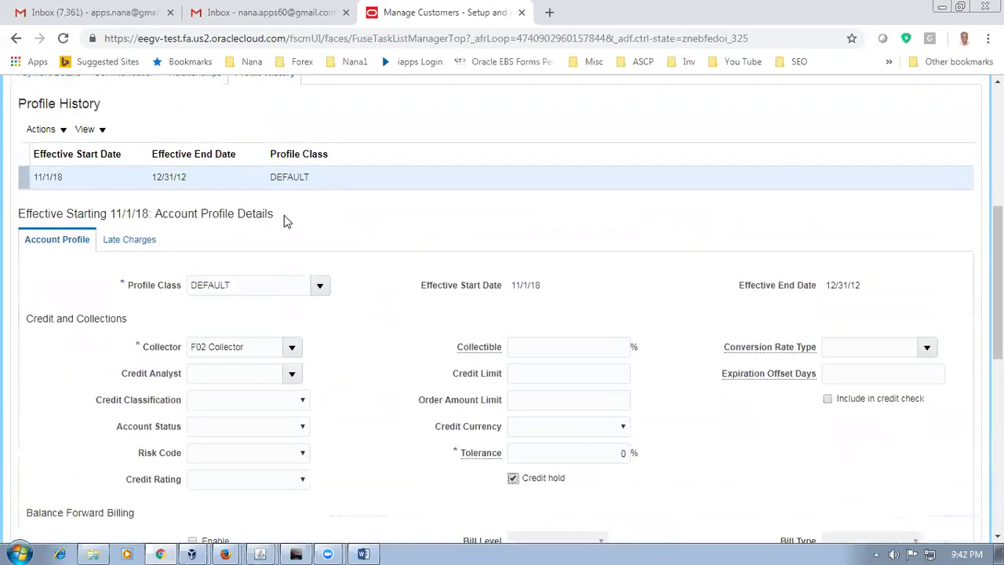
click(31, 129)
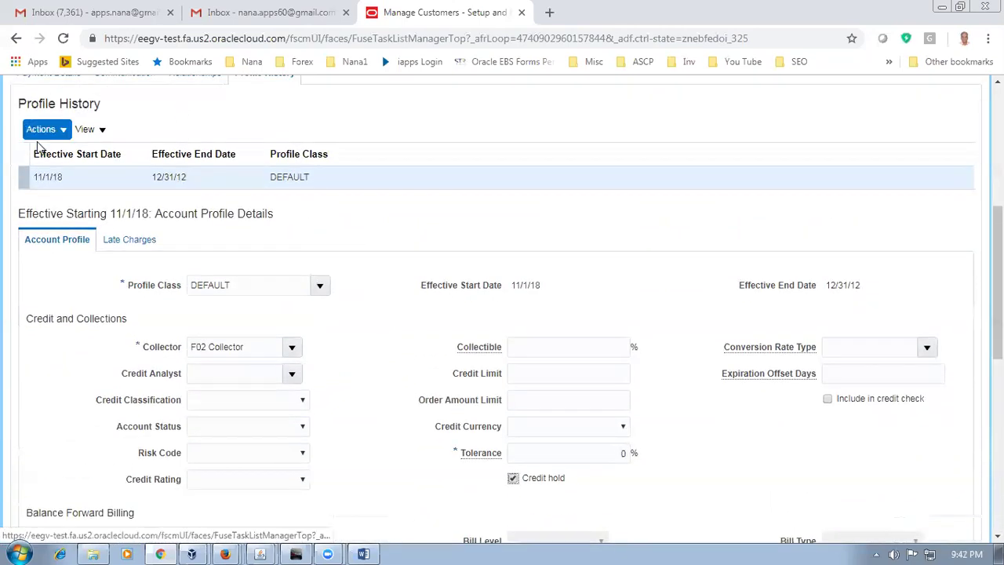
click(194, 133)
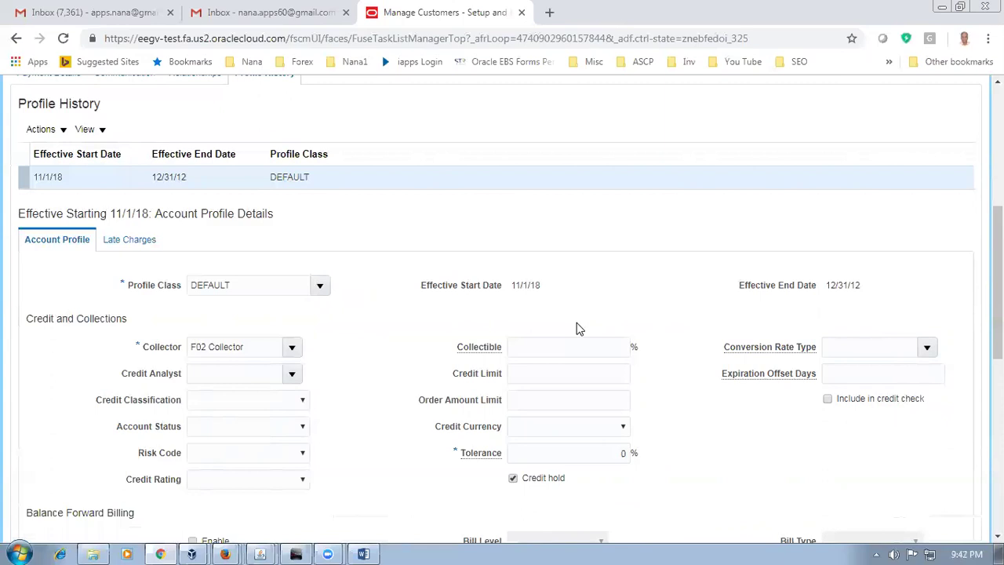
click(128, 245)
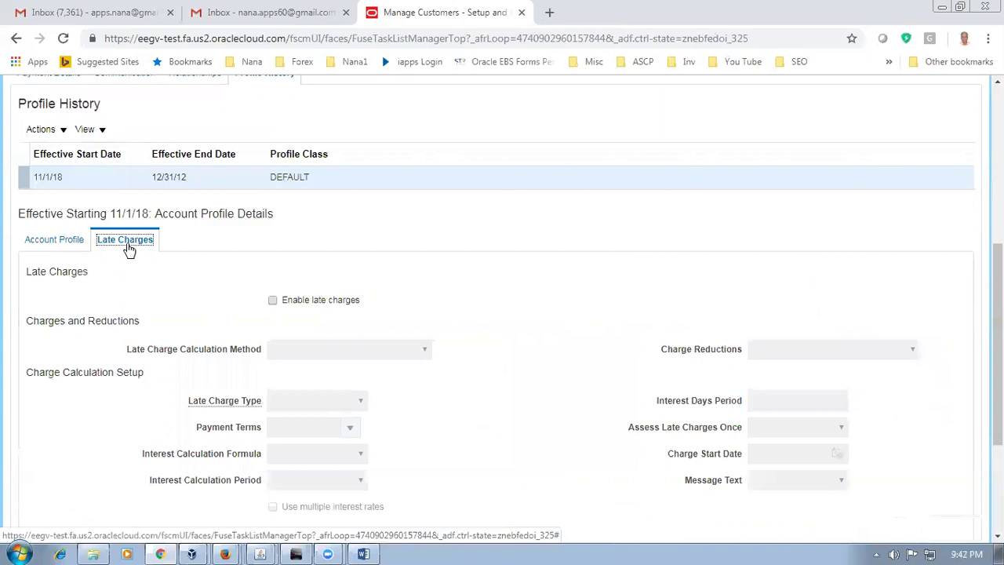
click(57, 241)
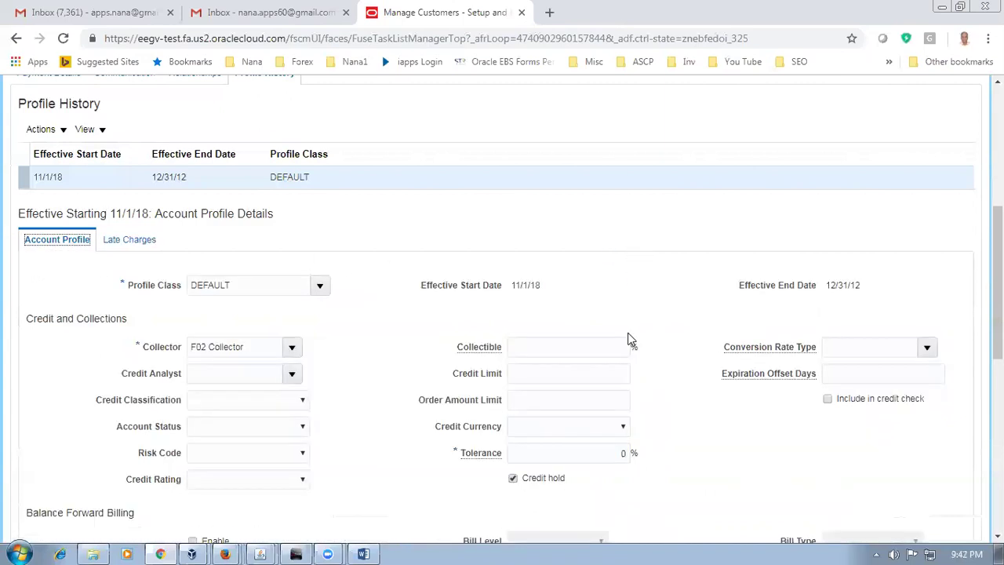
scroll(630, 339, up, 5)
Step: Save the credit hold, then correct the profile record and review its Late Charges currency settings
click(829, 137)
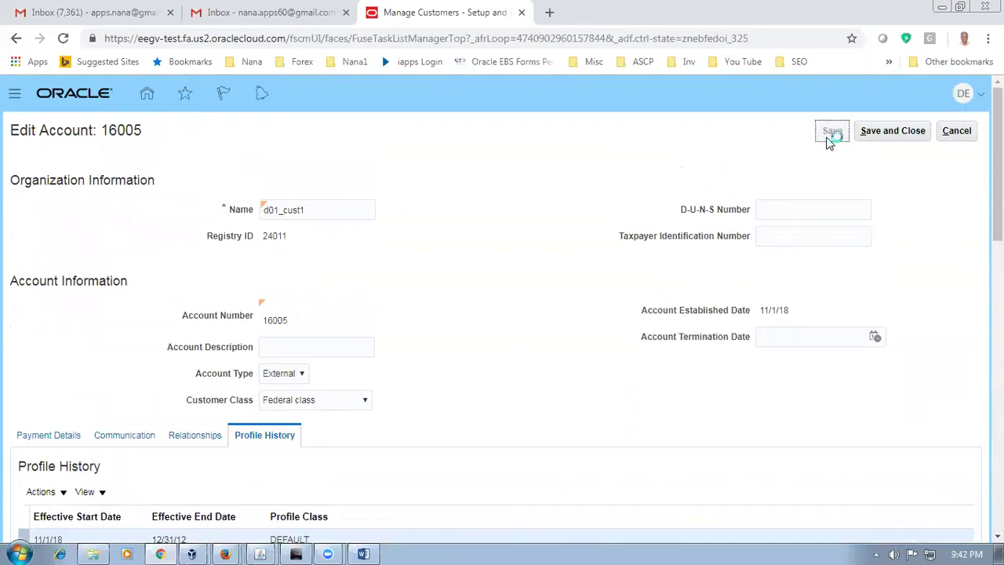
scroll(514, 264, down, 3)
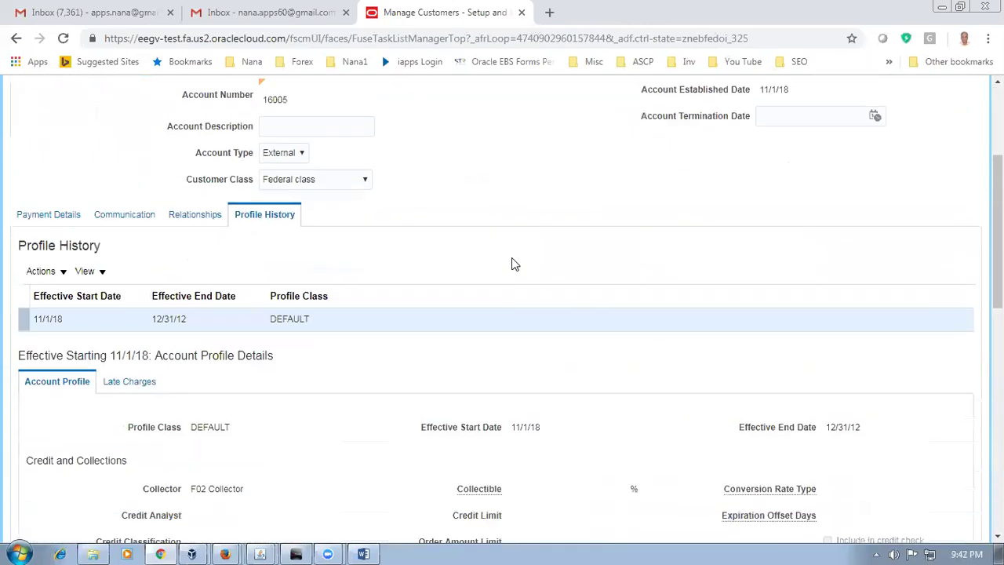
scroll(514, 265, down, 2)
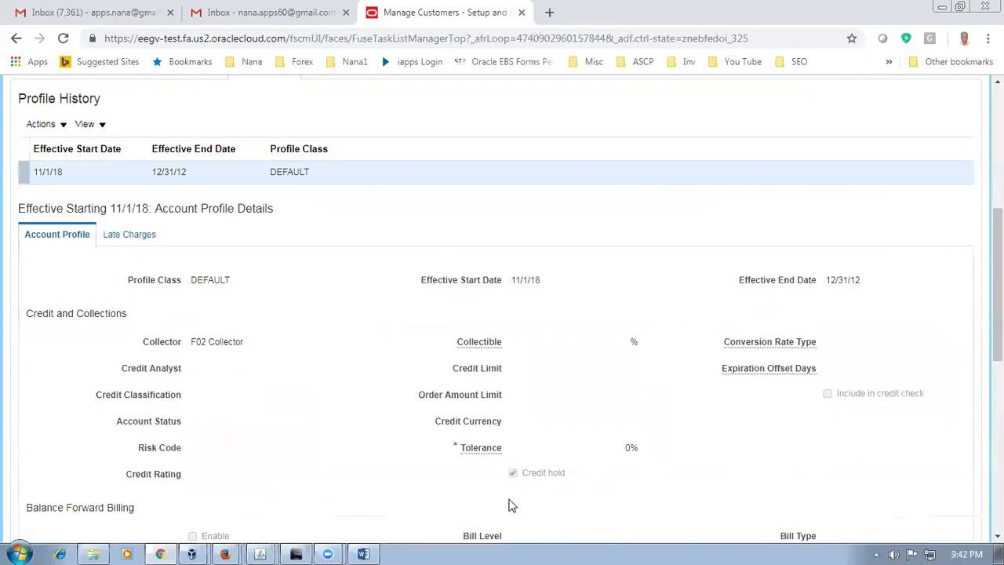
click(131, 235)
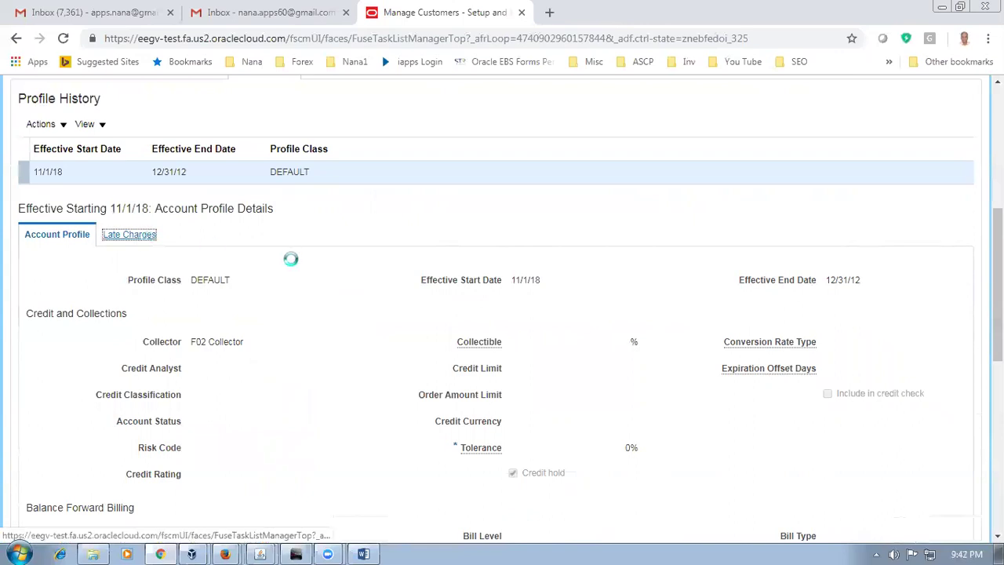
click(41, 126)
click(51, 171)
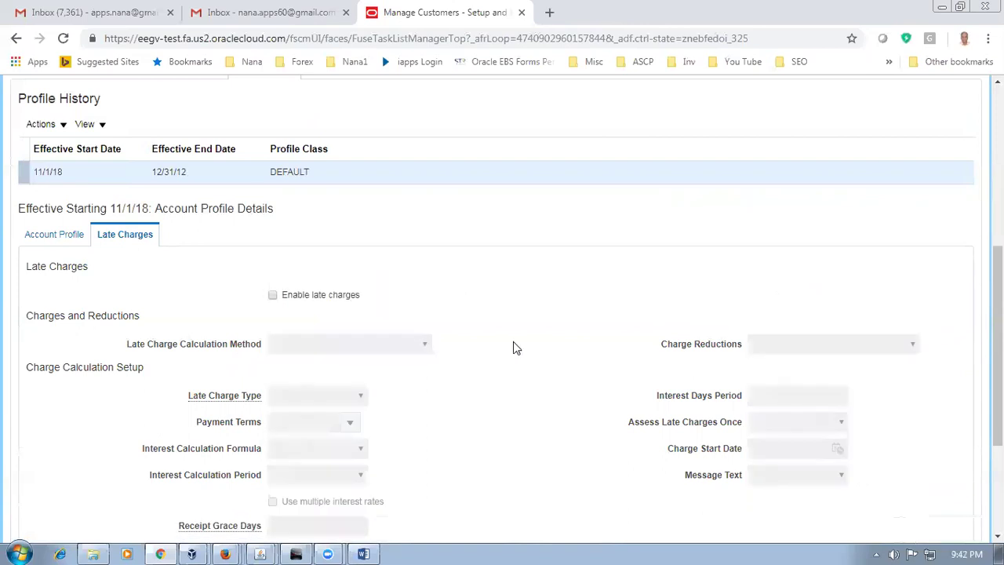
scroll(513, 348, down, 3)
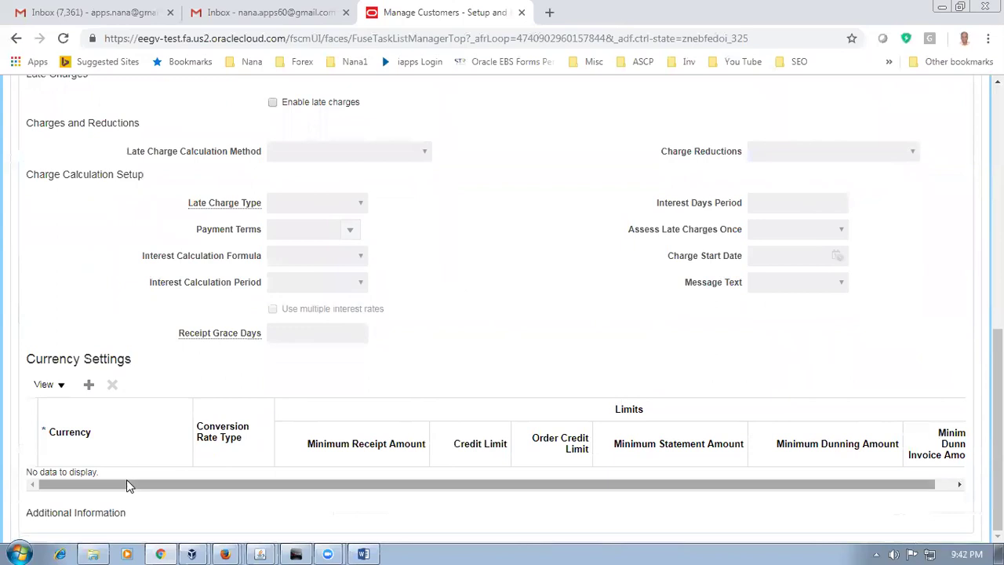
Step: Add a currency settings row for USD - US Dollar with the Corporate conversion rate type
click(88, 385)
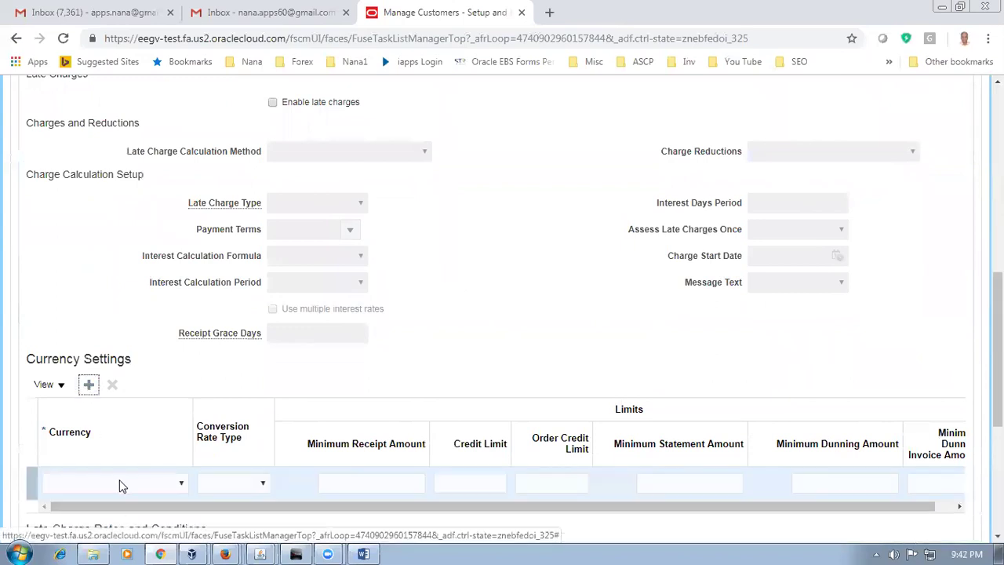
click(120, 484)
click(87, 263)
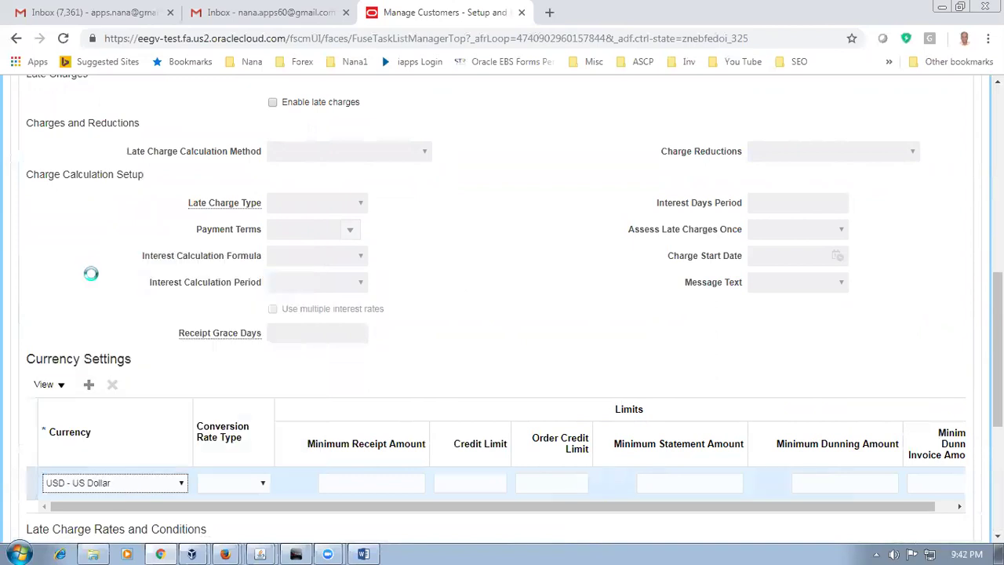
click(243, 483)
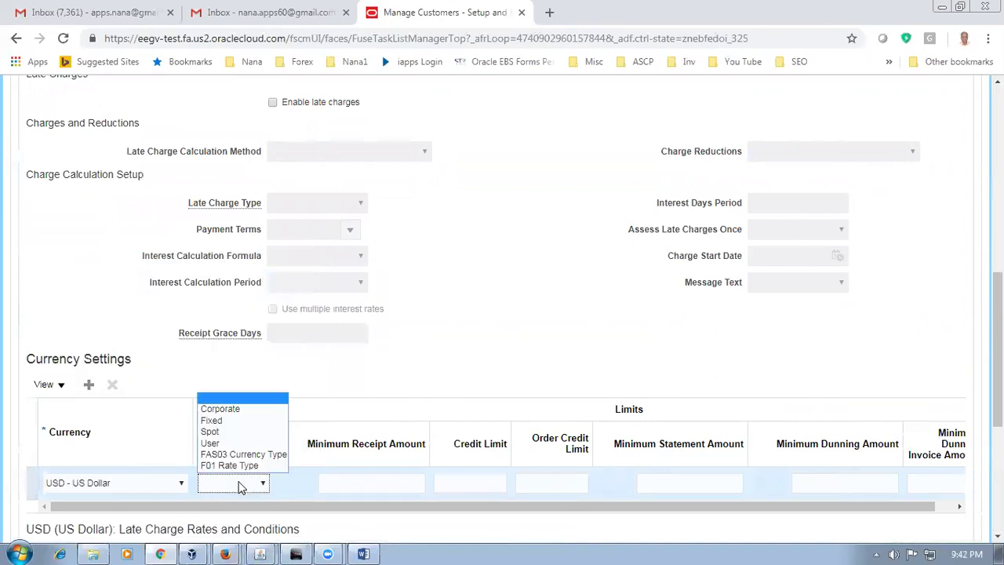
click(232, 409)
Step: Enter a credit limit of 1000 and an order credit limit of 100
mouse_move(328, 554)
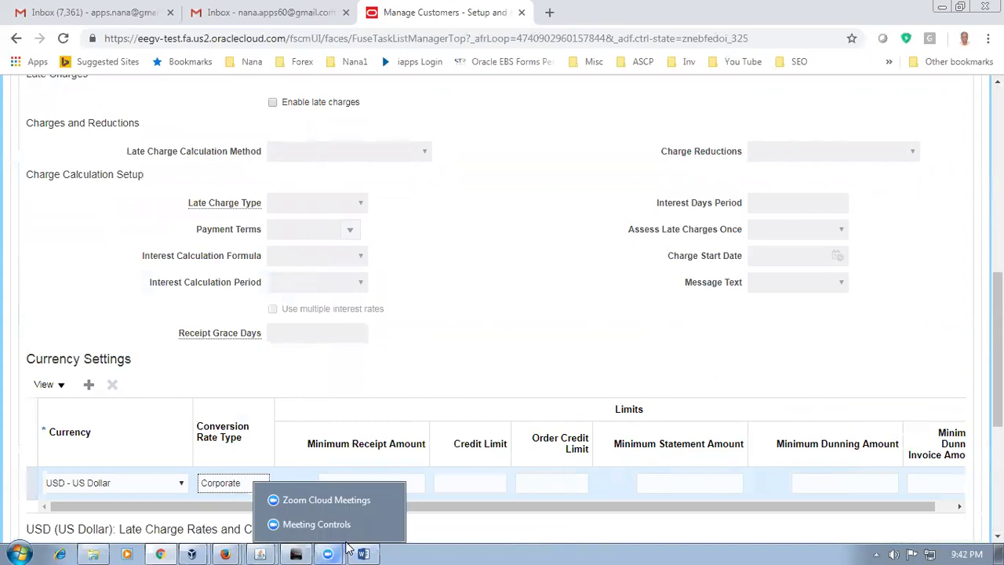
click(466, 484)
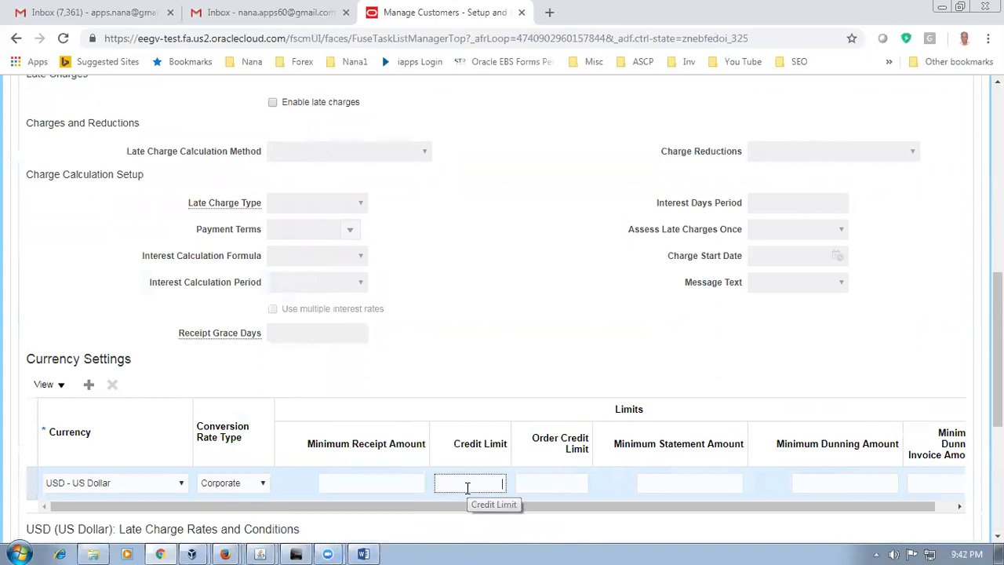
text(1000)
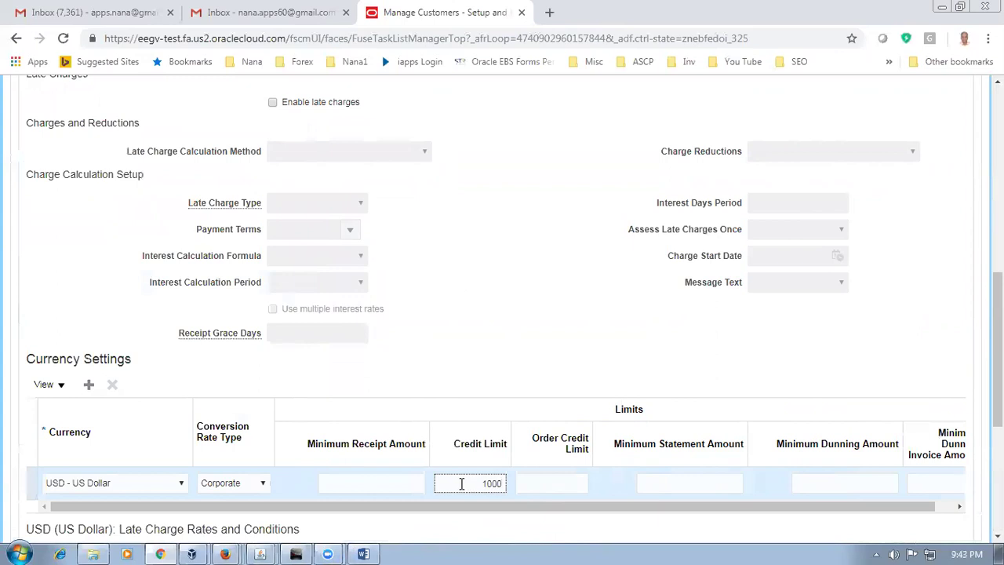
click(568, 483)
text(1000)
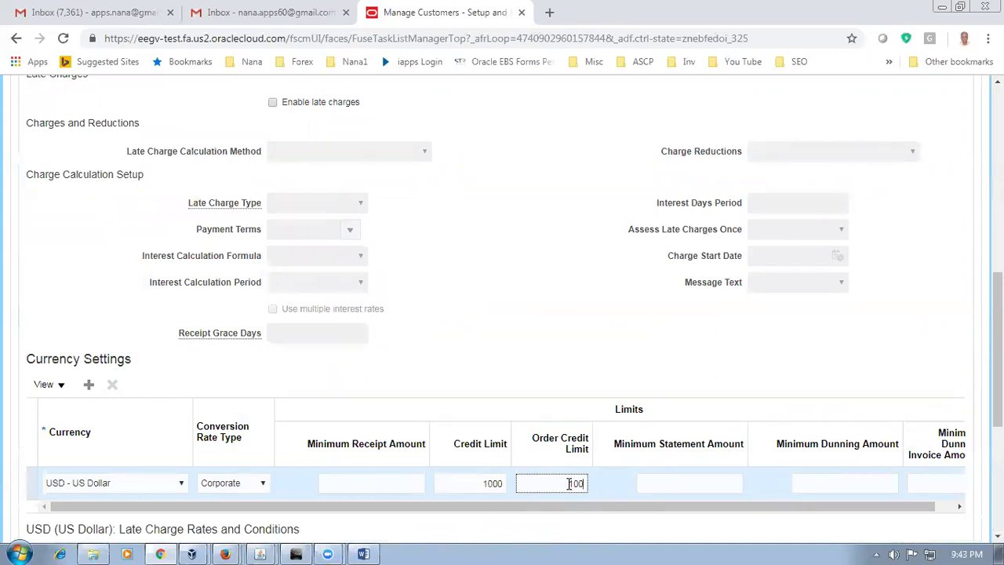
drag(570, 483, 606, 489)
double_click(487, 483)
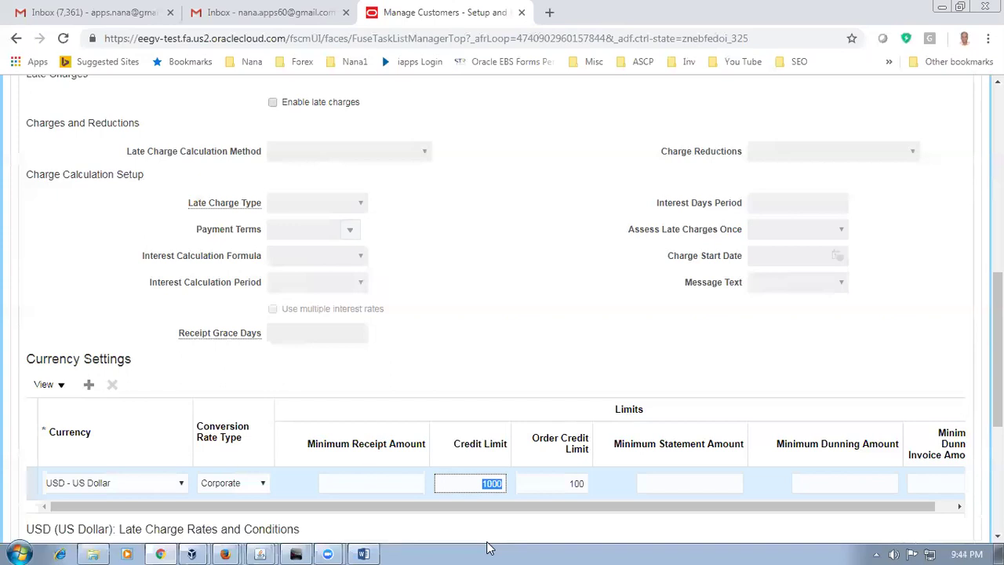
click(525, 385)
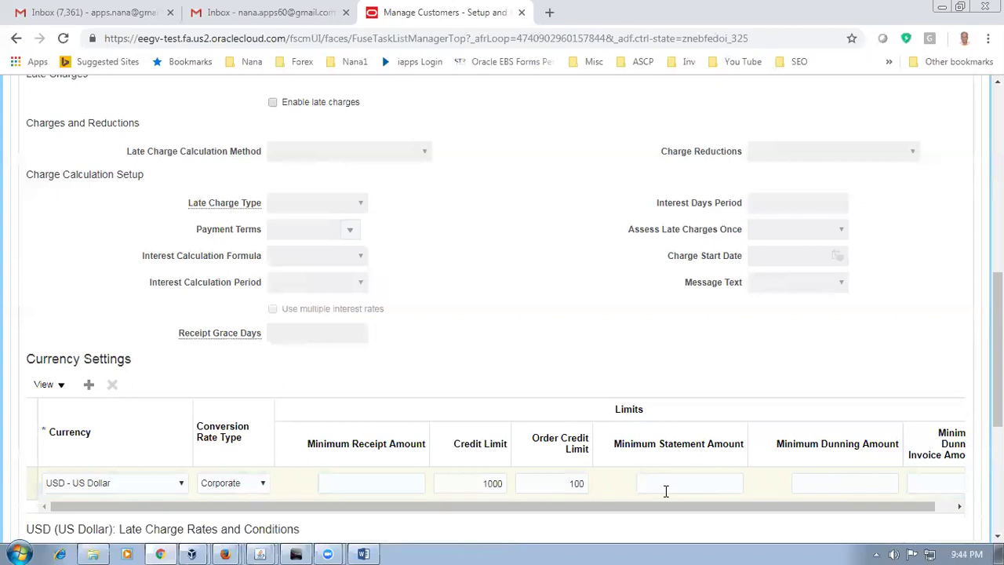
drag(698, 506, 745, 523)
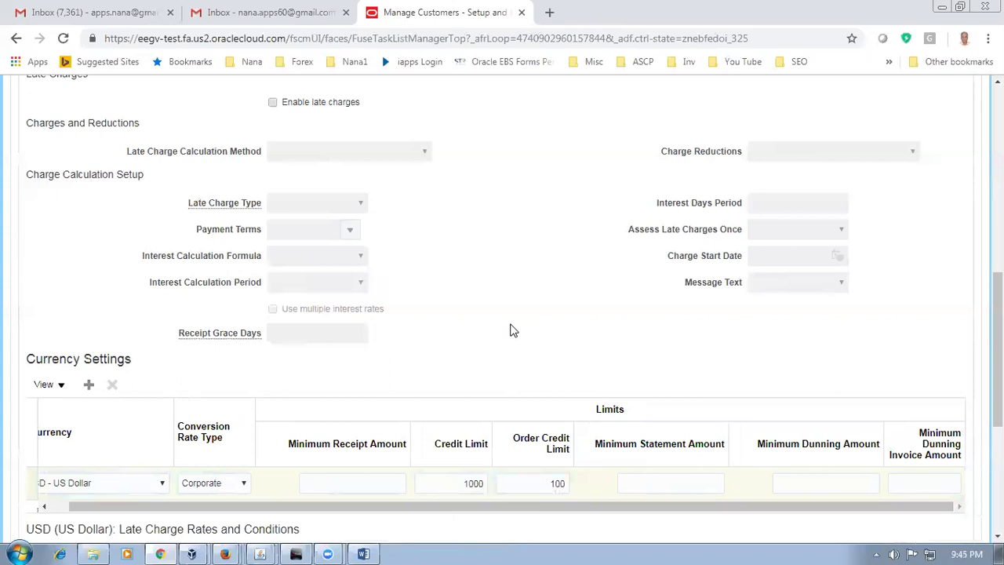
Step: Save the account's new USD currency credit limits
scroll(510, 329, up, 10)
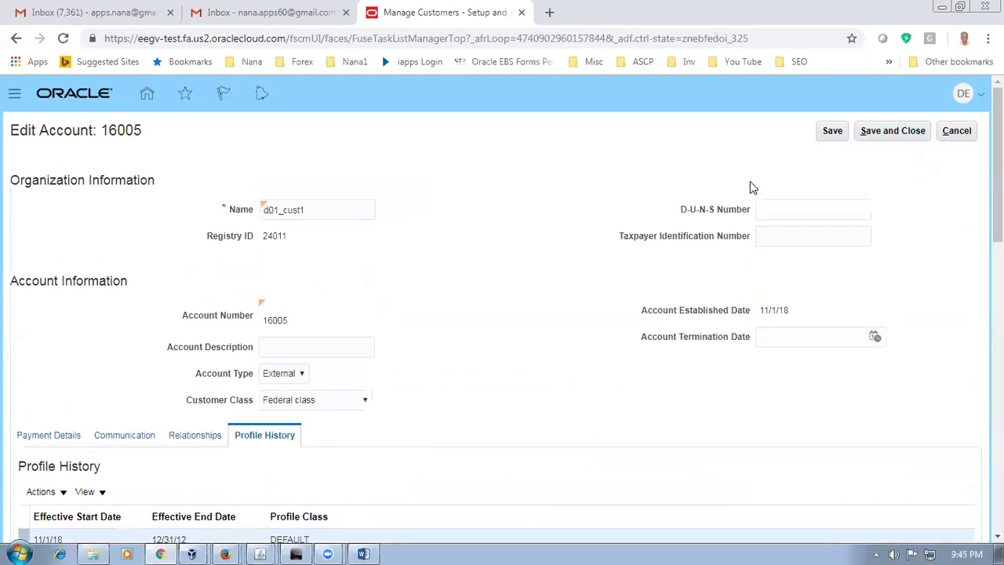
click(832, 131)
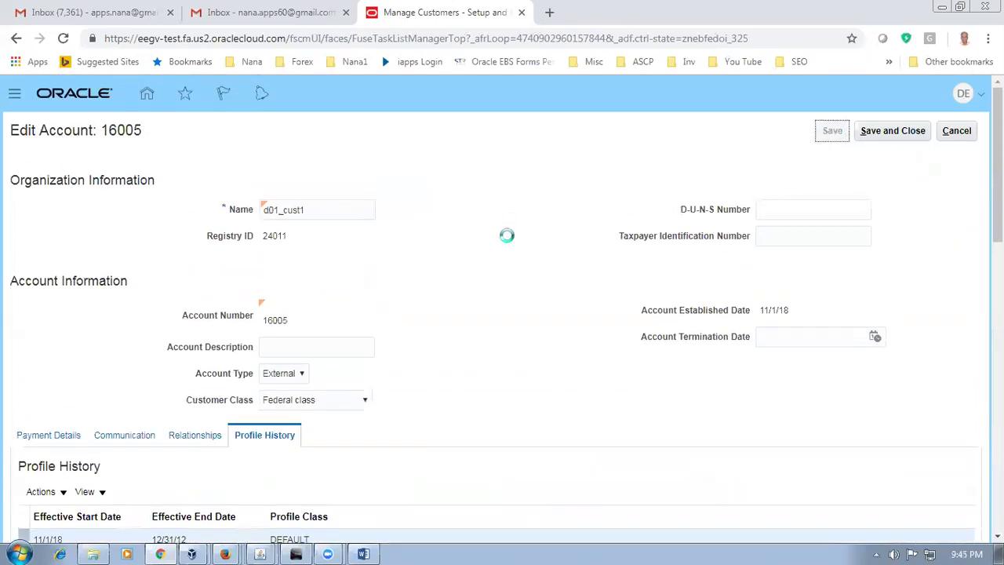
scroll(506, 241, down, 2)
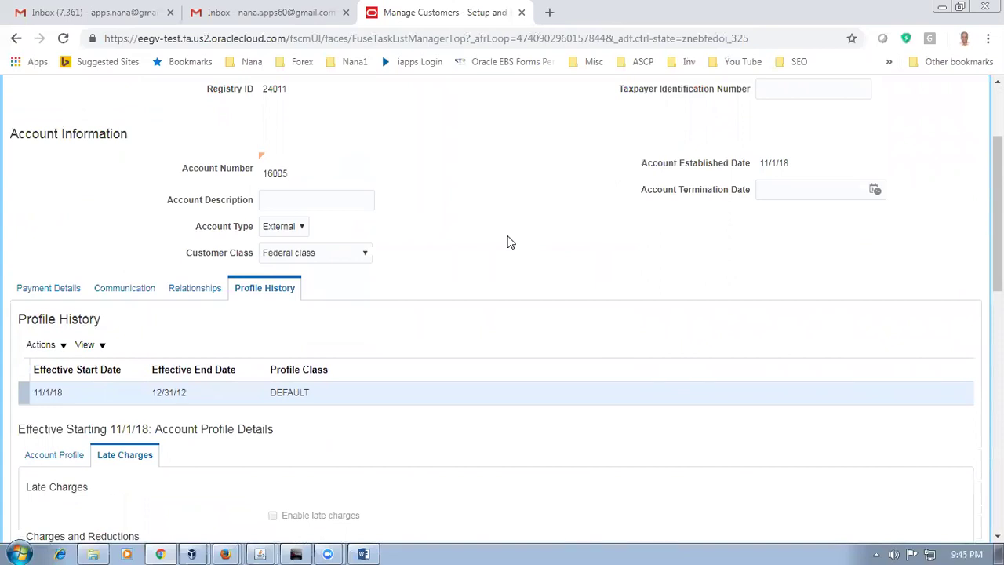
scroll(507, 241, down, 3)
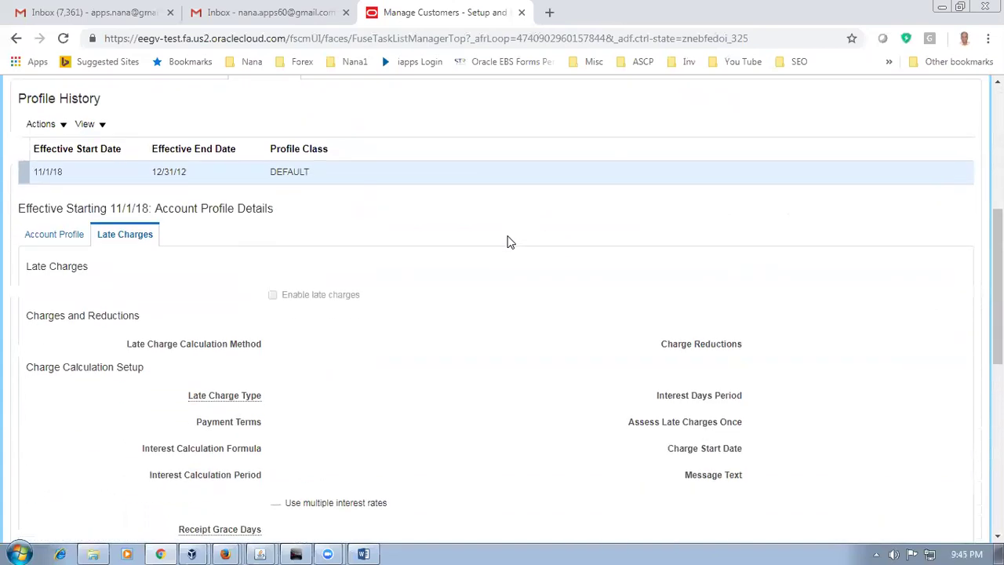
scroll(507, 242, down, 3)
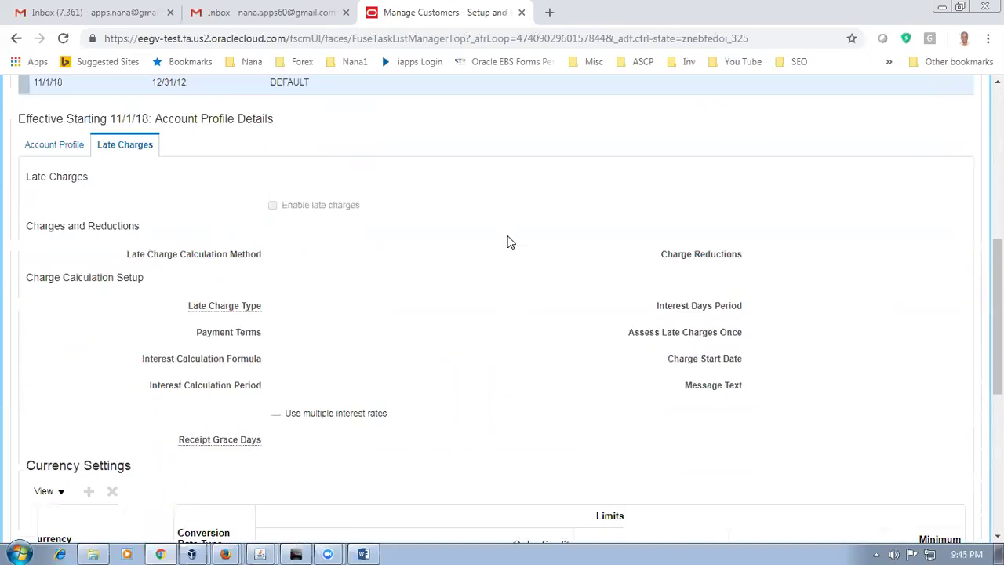
scroll(507, 242, up, 8)
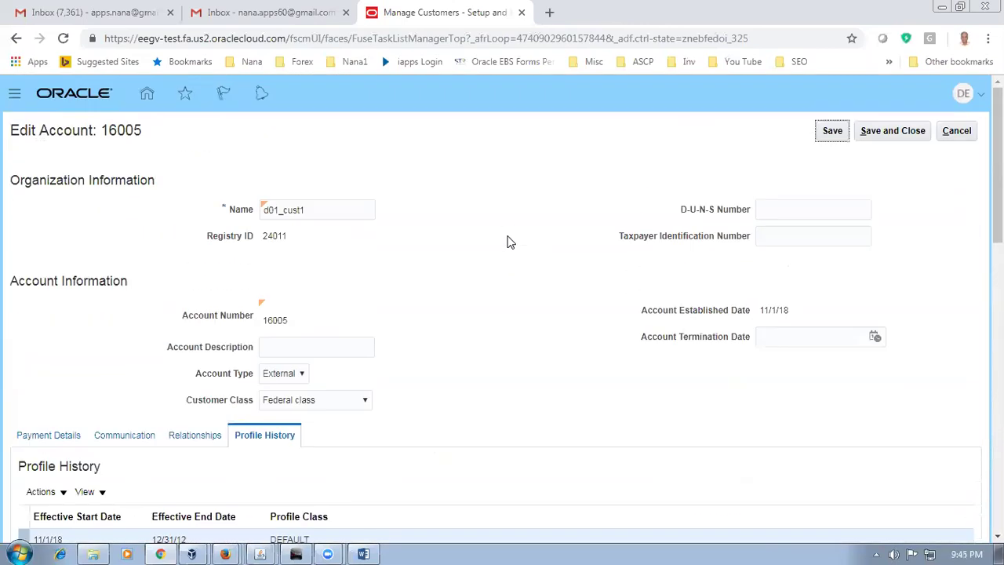
Step: Save and close the account, finish Manage Customers, and return to the Word worksheet
click(891, 133)
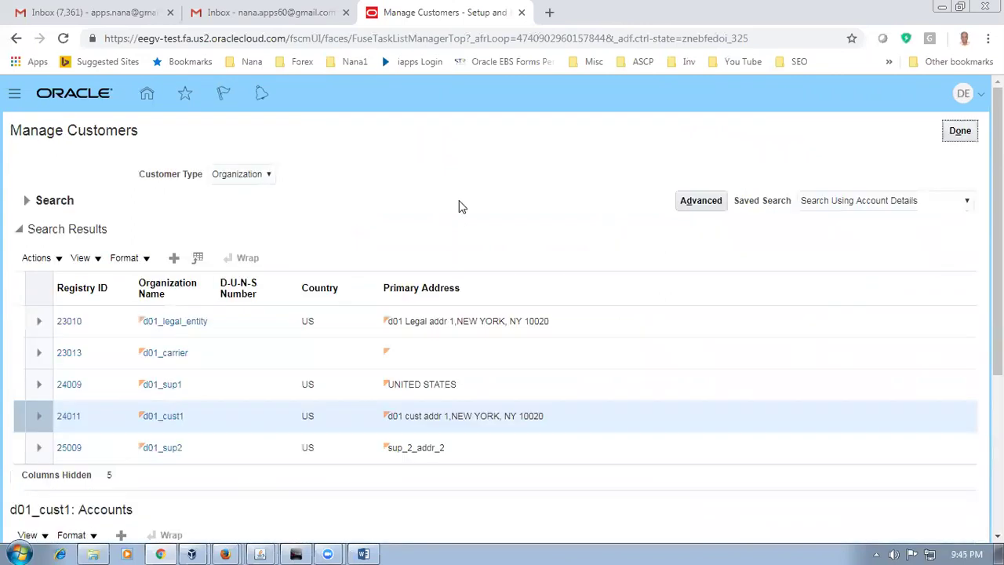
click(960, 132)
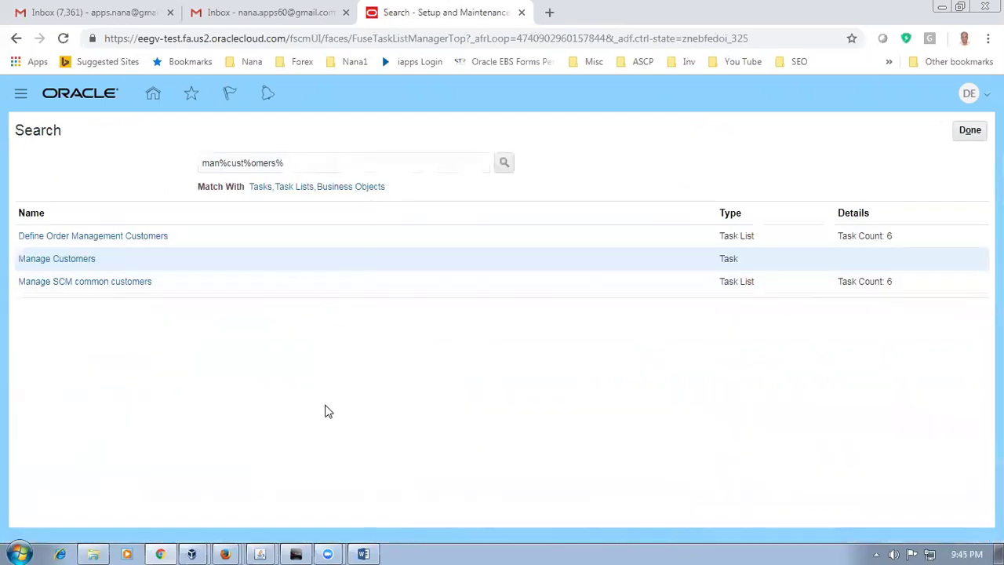
key(alt+Tab)
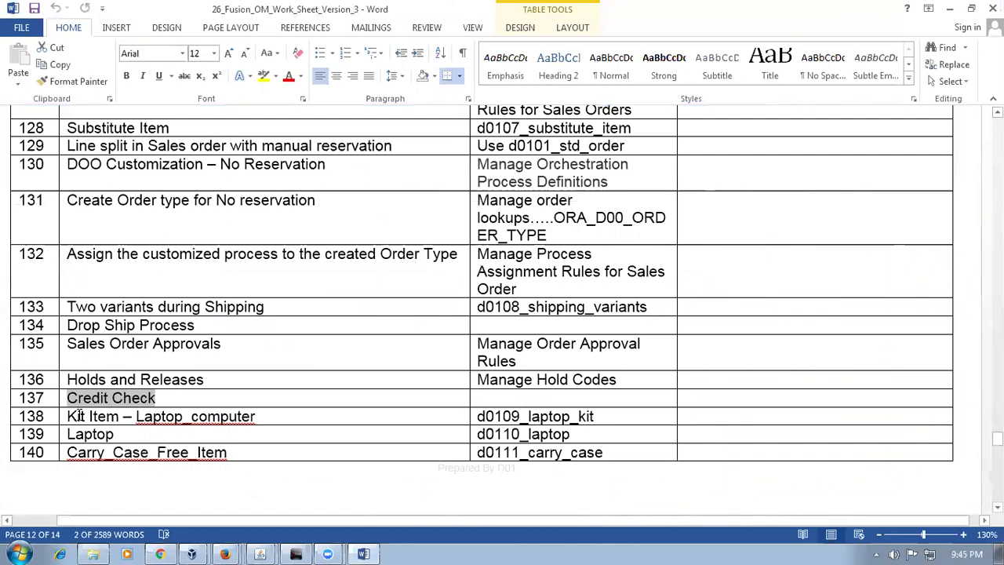
Step: Review the Kit Item – Laptop_computer, Laptop and Carry_Case_Free_Item entries in rows 138–140
drag(79, 416, 200, 417)
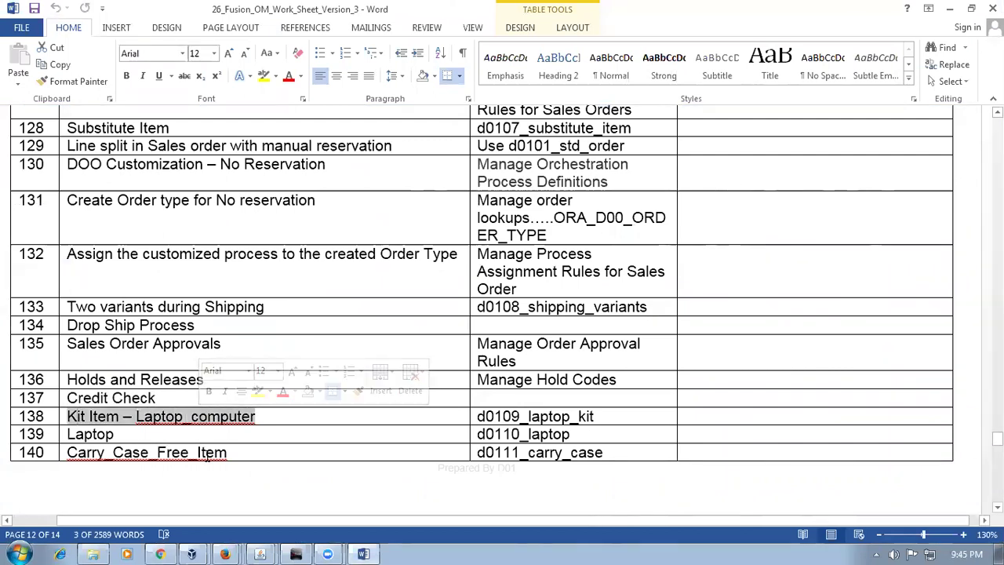
click(203, 497)
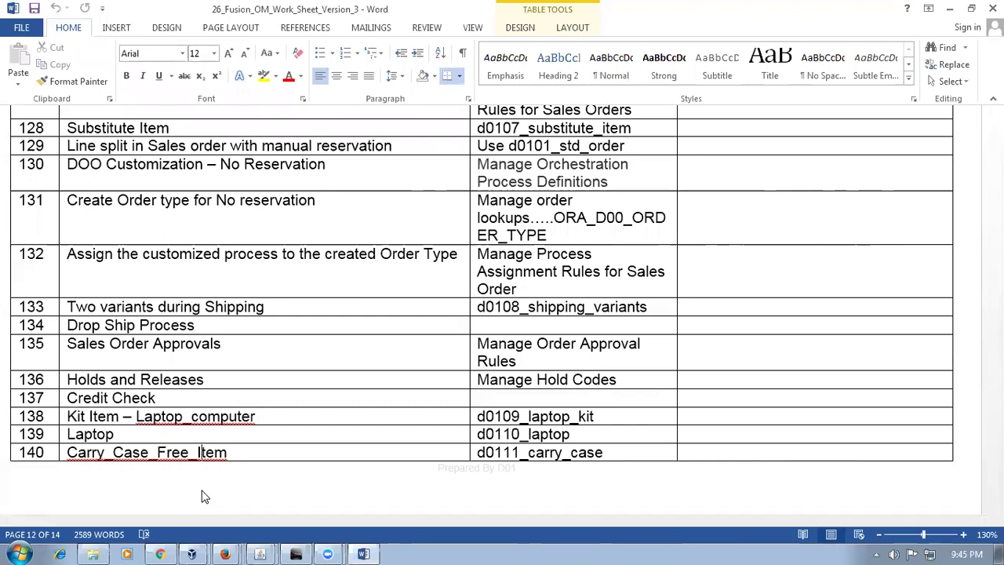
drag(68, 417, 240, 430)
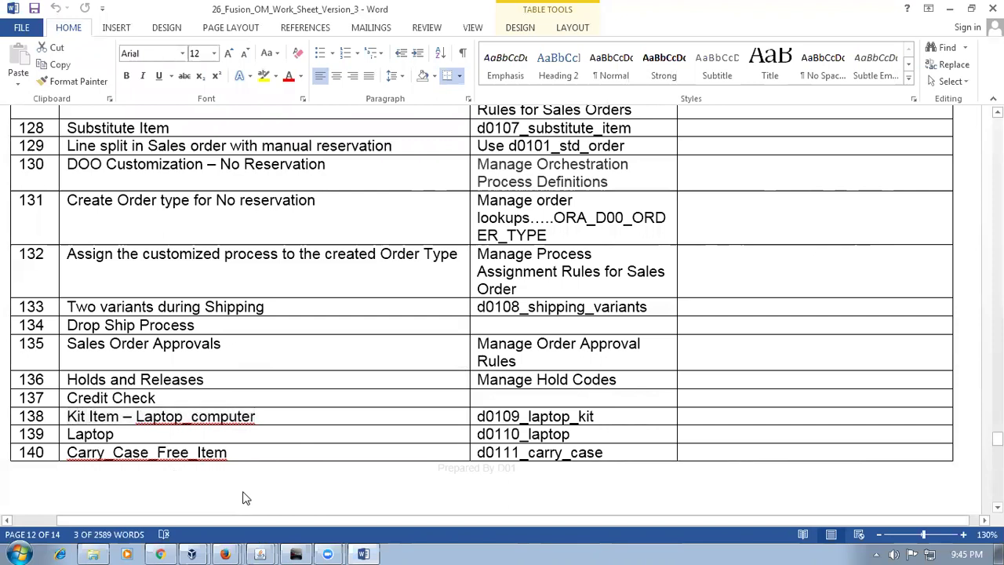
click(243, 496)
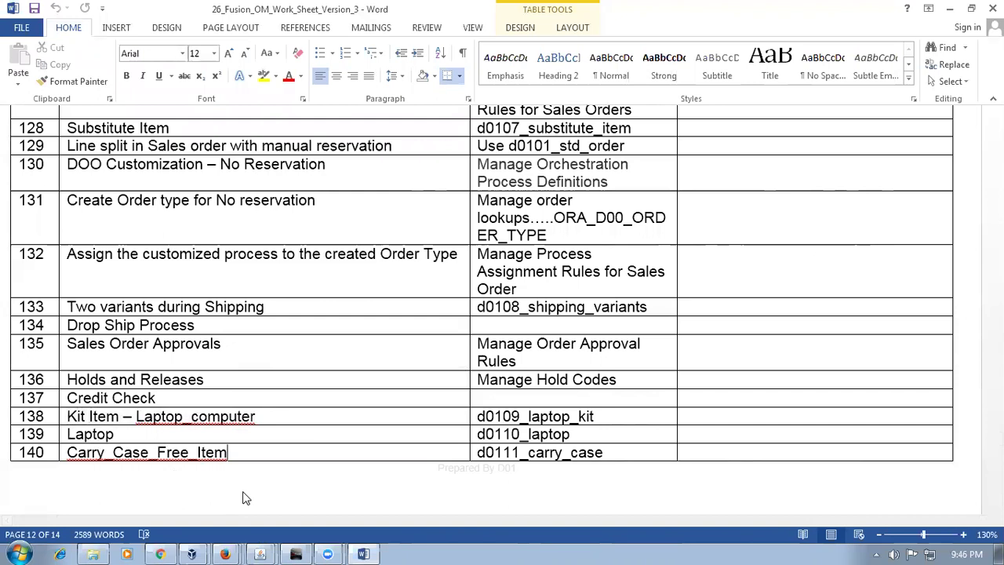
click(136, 437)
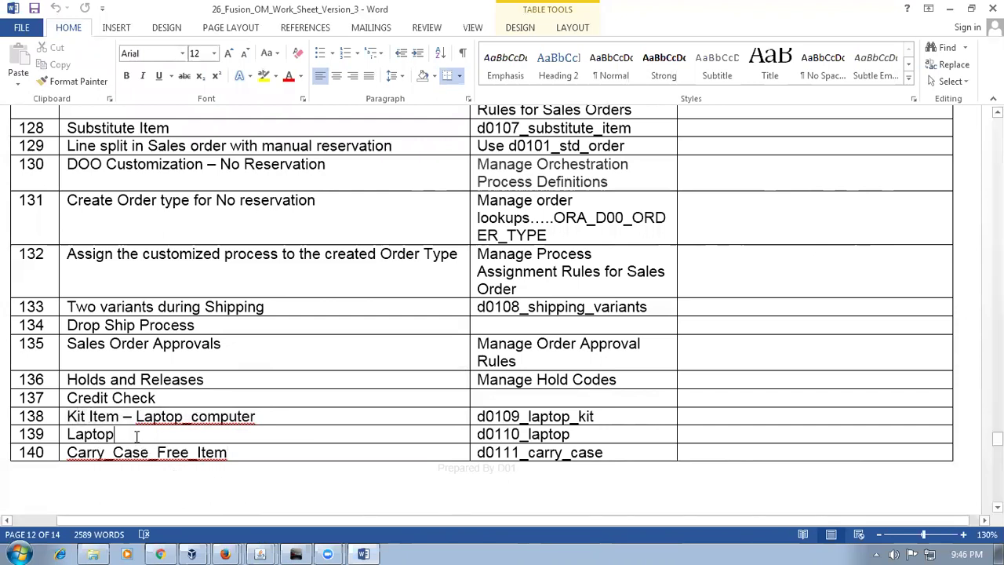
click(266, 456)
scroll(263, 510, down, 2)
scroll(262, 506, down, 2)
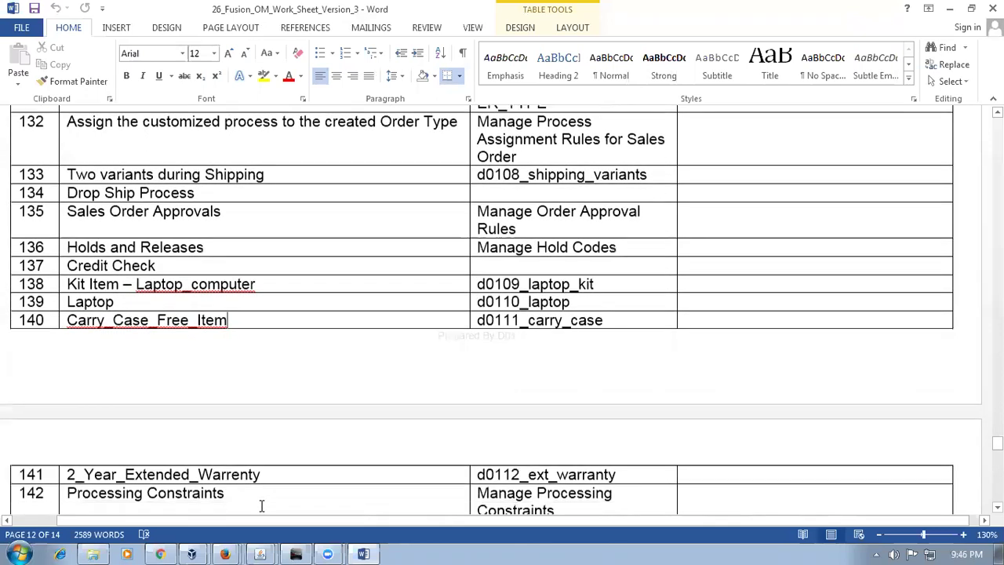
Step: Highlight the item names in rows 138–141 and select the code d0110_laptop before returning to Oracle
drag(76, 284, 201, 286)
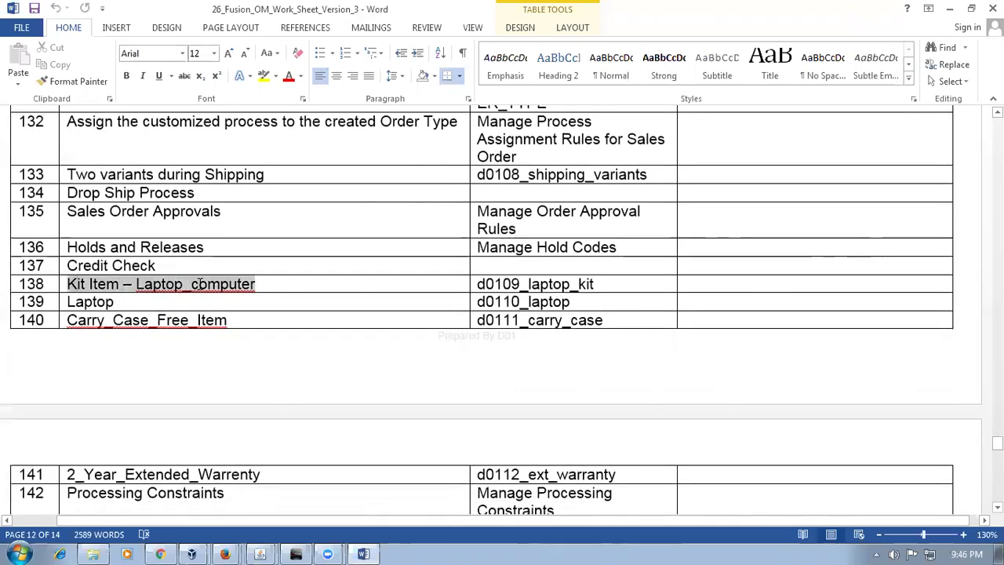
drag(76, 302, 113, 303)
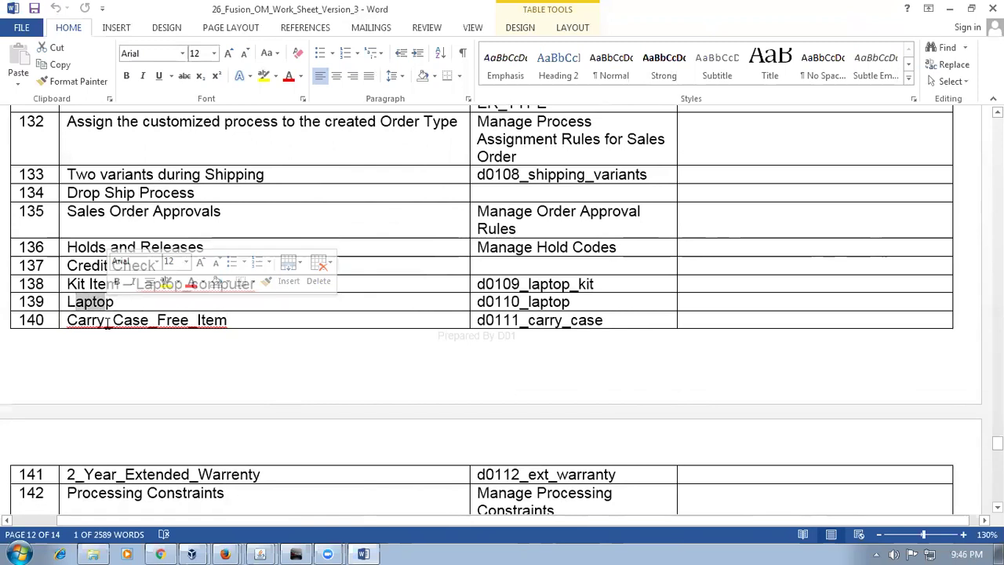
drag(76, 320, 217, 322)
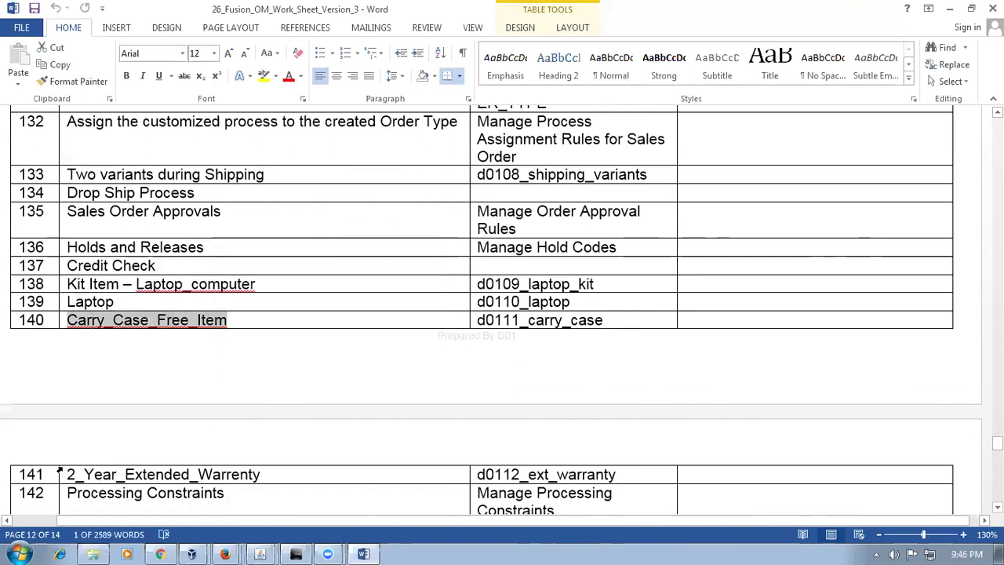
drag(84, 474, 222, 475)
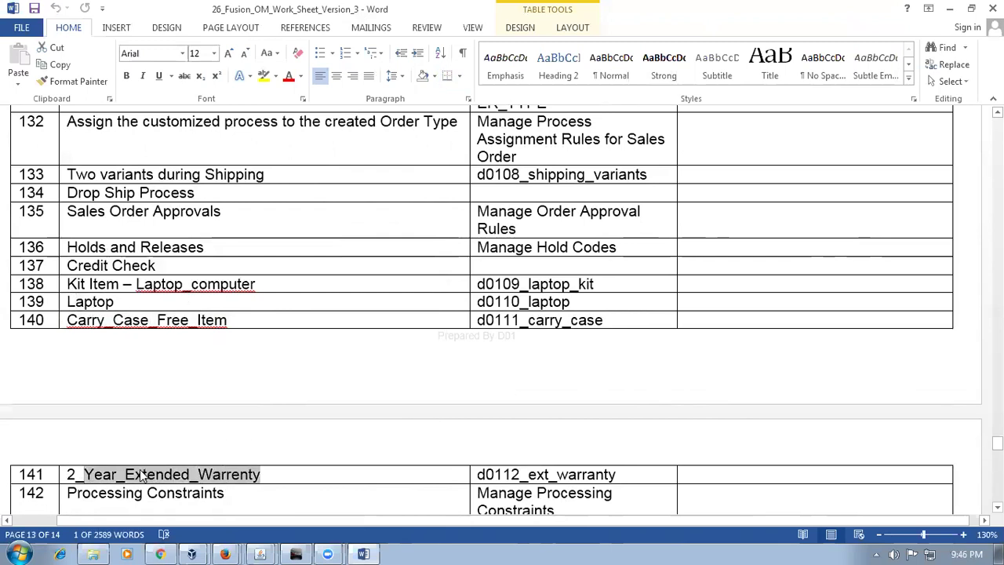
click(77, 306)
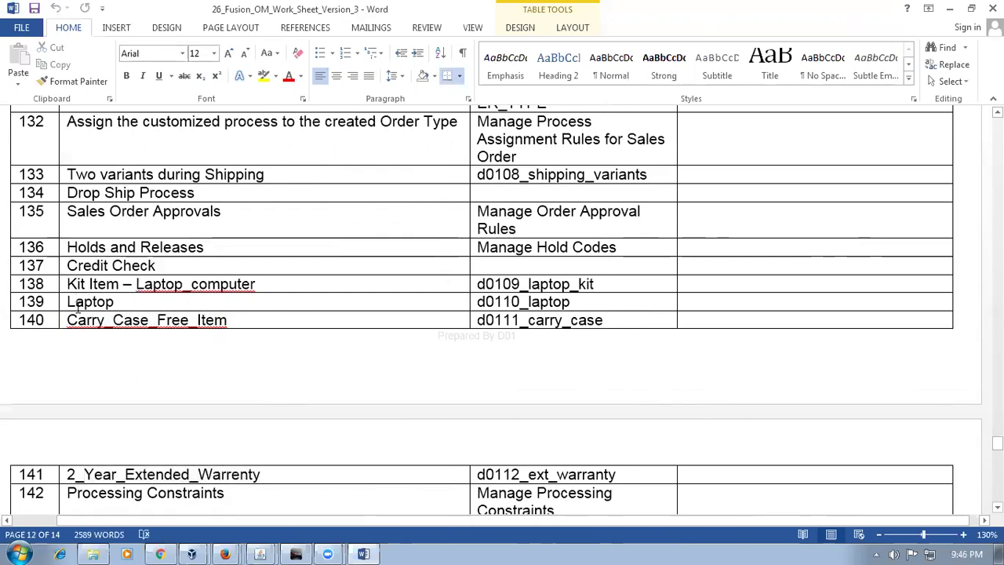
key(Tab)
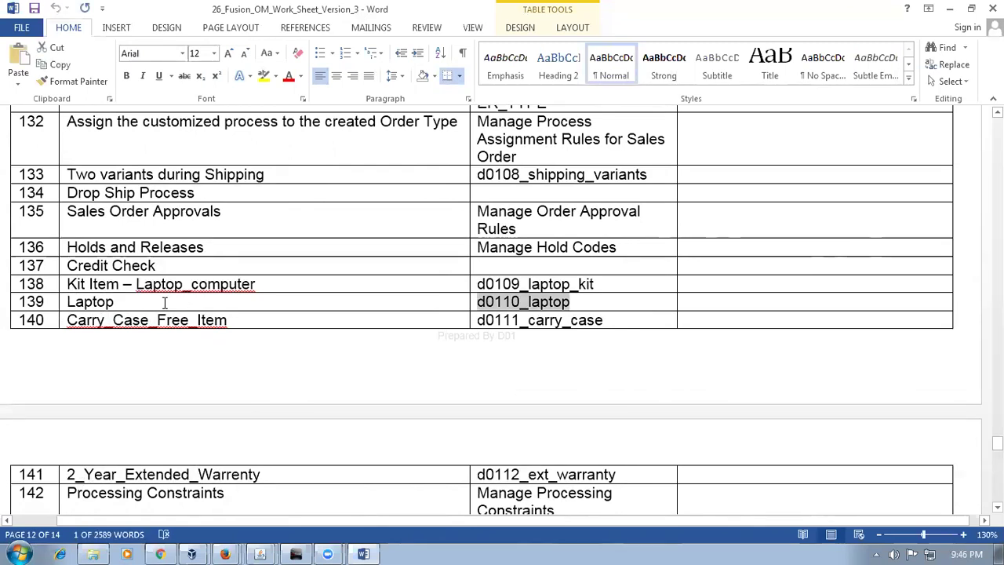
click(160, 554)
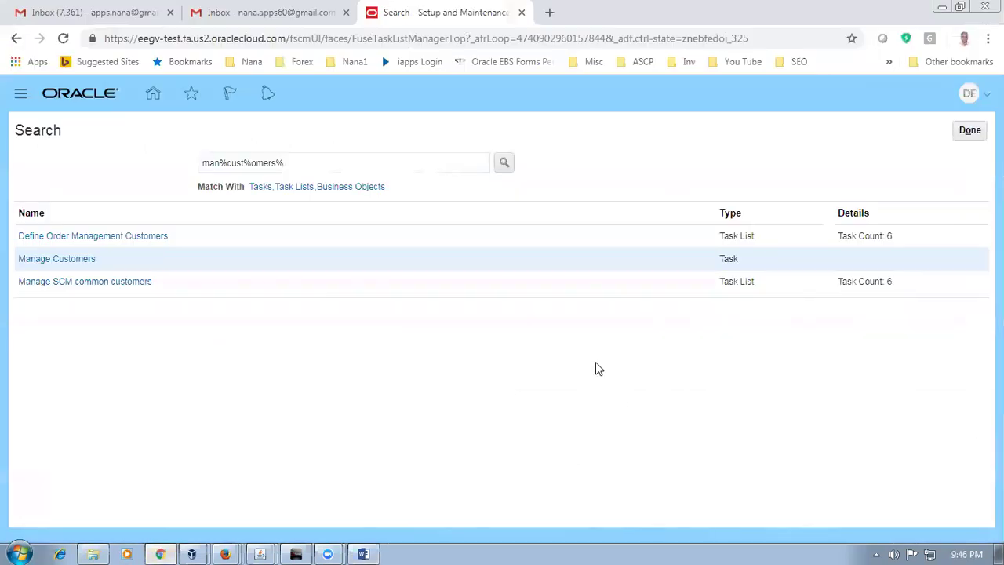
Step: Close the man%cust%omers% task search results to get back to Setup: Financials
click(960, 132)
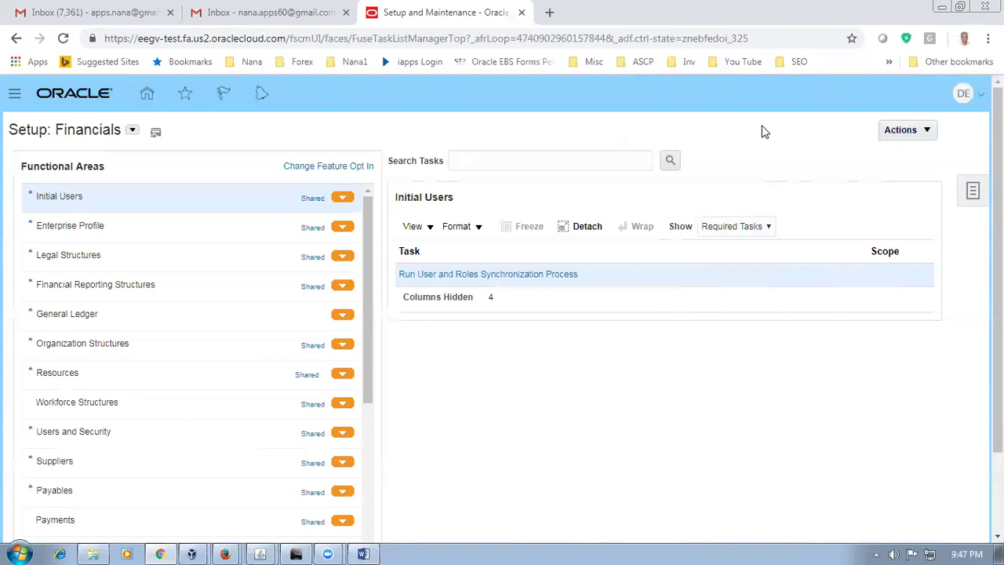
Step: Leave the Setup: Financials task search and go to the Oracle home springboard
click(532, 159)
click(744, 152)
click(476, 158)
click(289, 133)
click(526, 165)
click(291, 135)
click(472, 156)
click(793, 165)
click(149, 95)
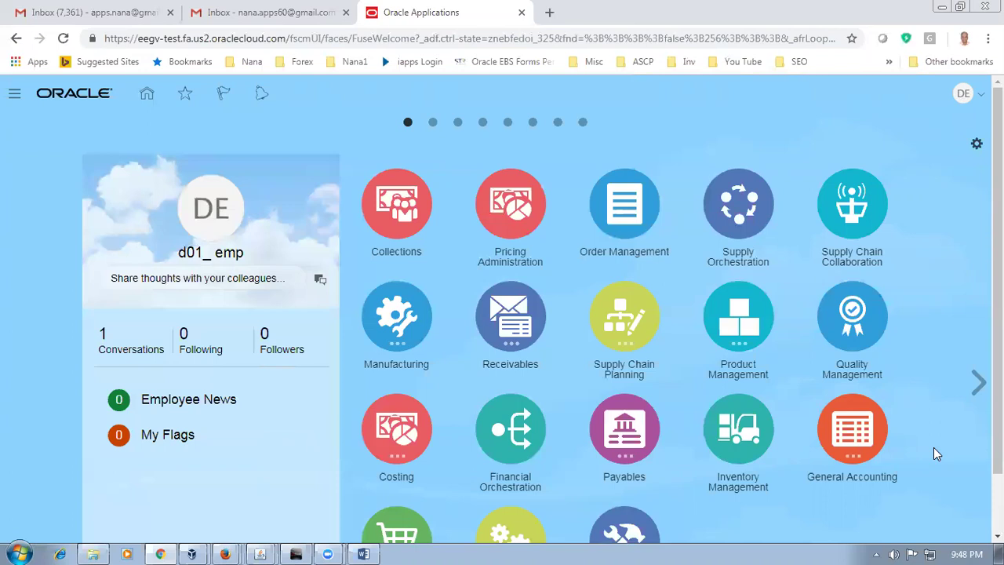
Step: Browse D:\Fusion_OM_Documents\E Business Documentation\Order Management, first into the OM_Day4 folder
click(92, 554)
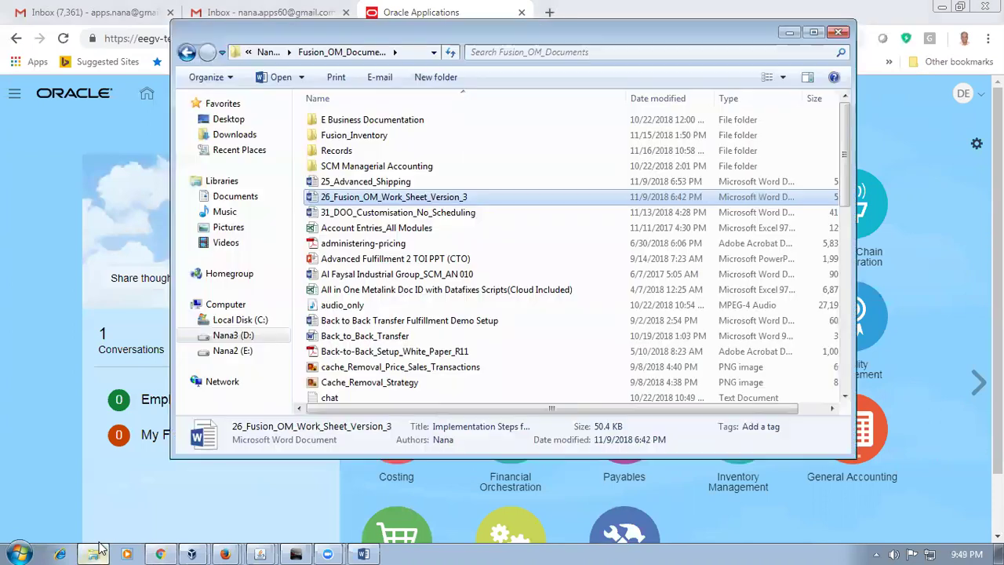
click(235, 335)
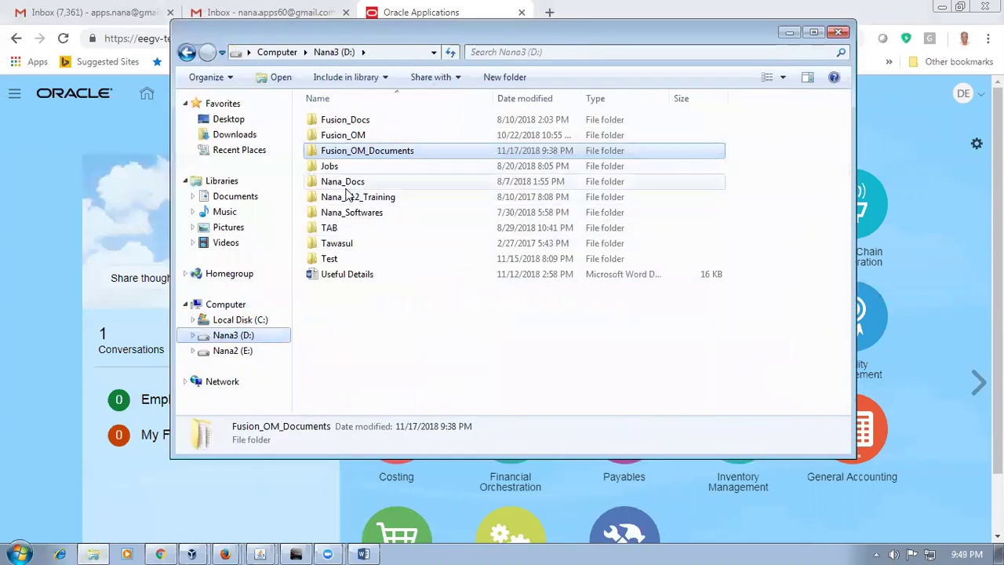
double_click(367, 153)
double_click(339, 120)
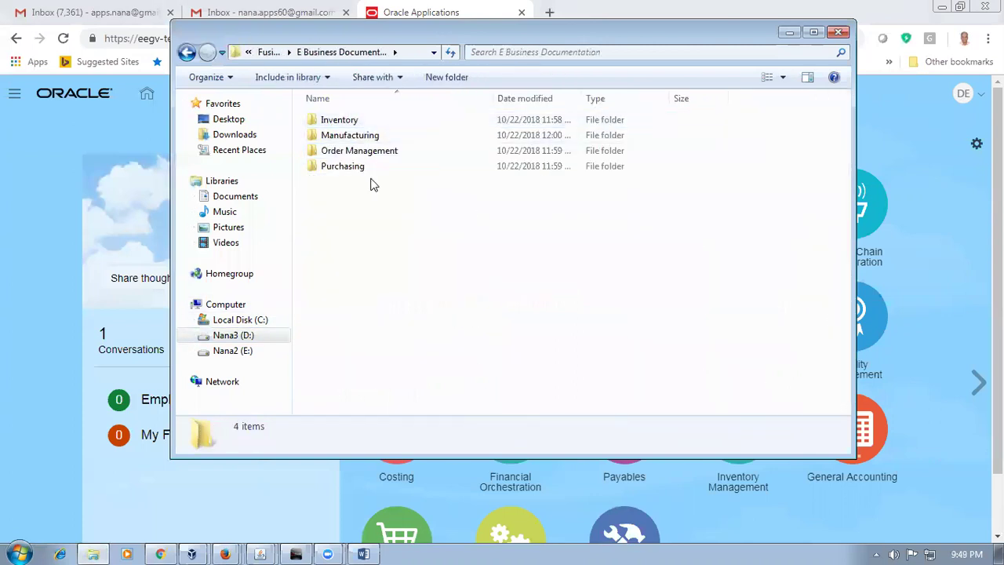
double_click(365, 154)
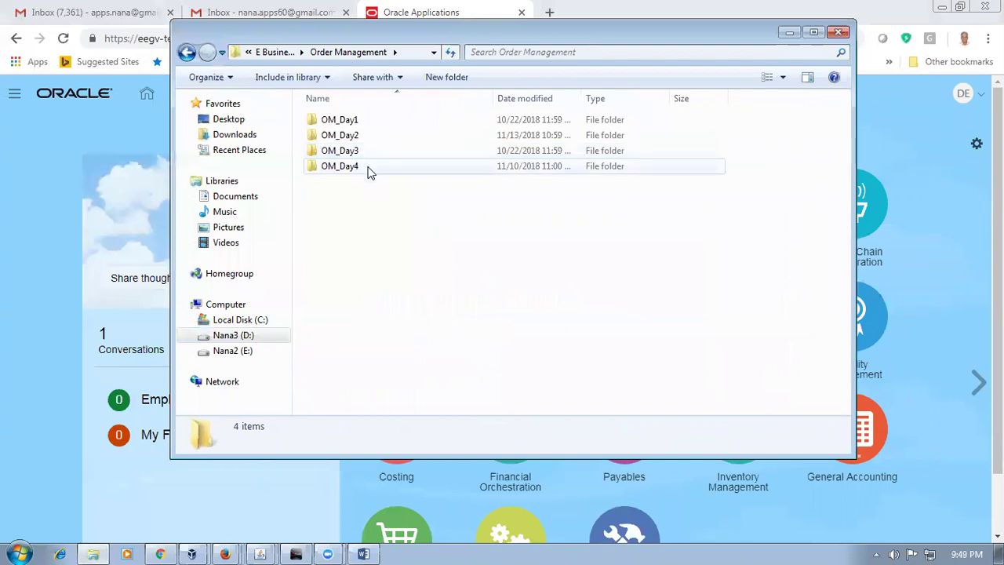
double_click(369, 169)
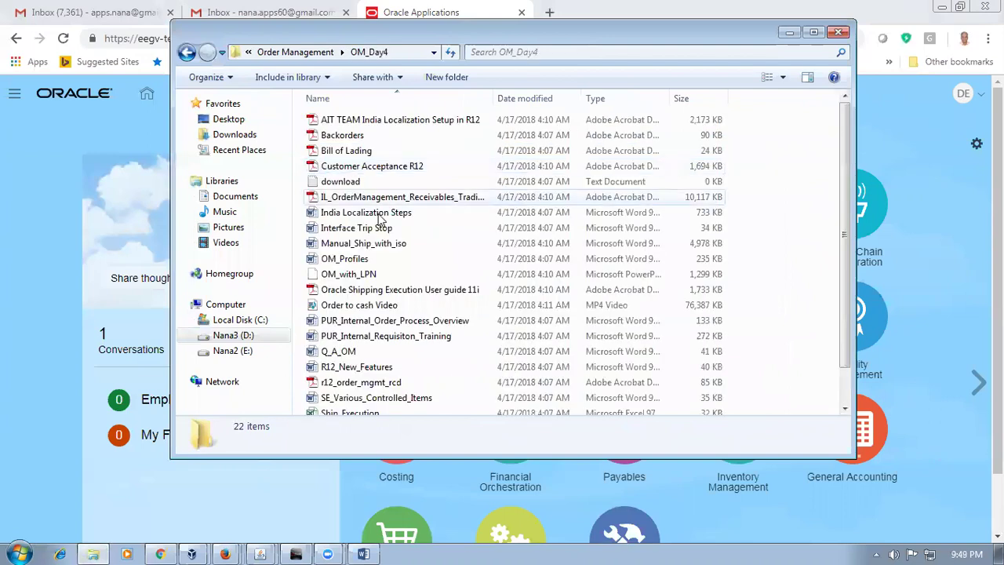
click(404, 371)
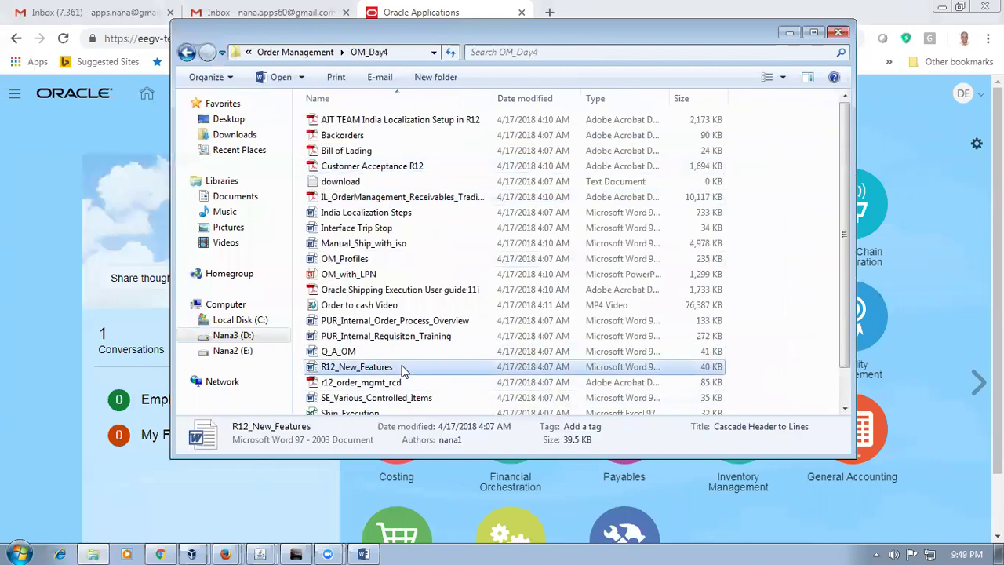
scroll(404, 370, down, 1)
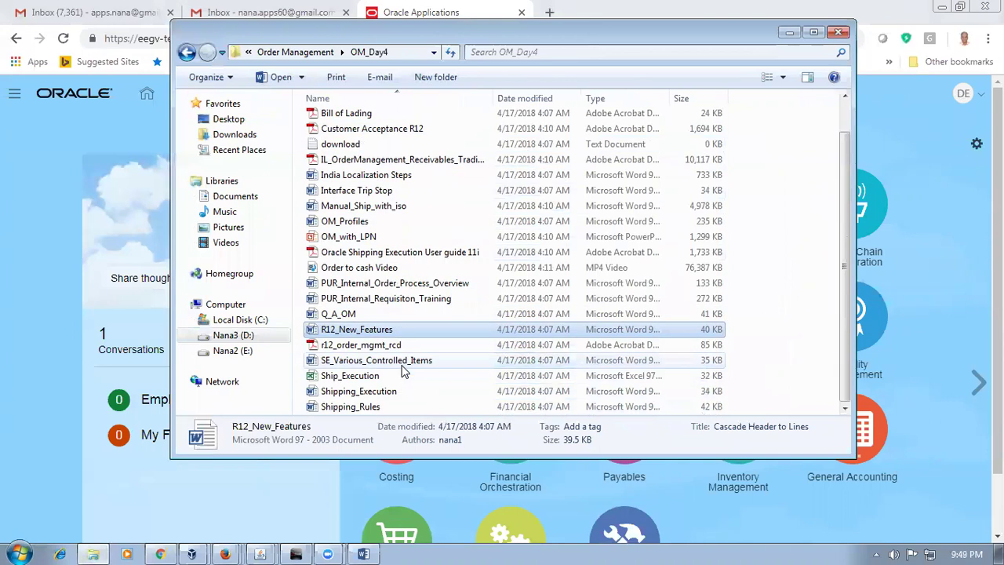
scroll(404, 370, up, 1)
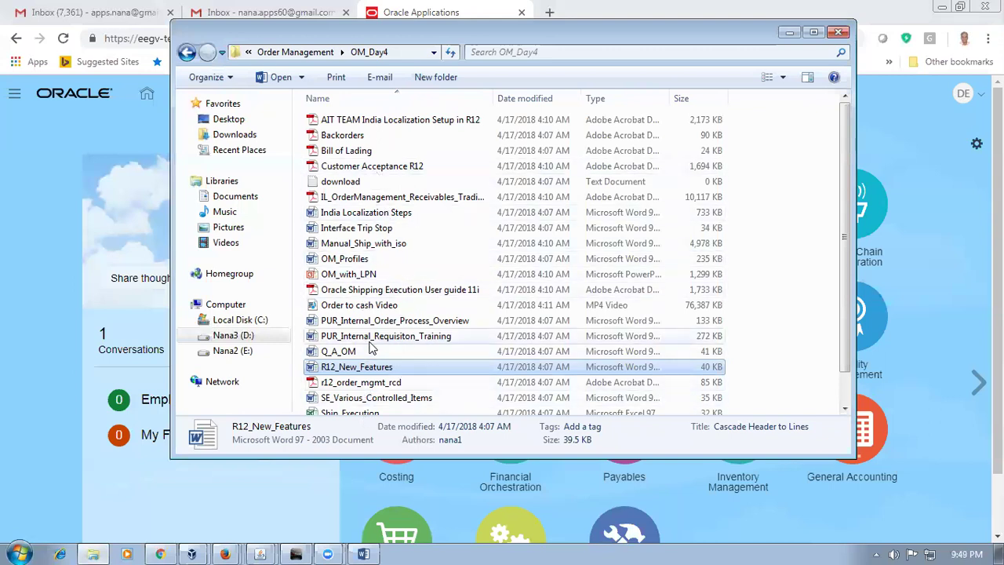
Step: Go back to Order Management and open the Credit Check document from OM_Day3
click(187, 52)
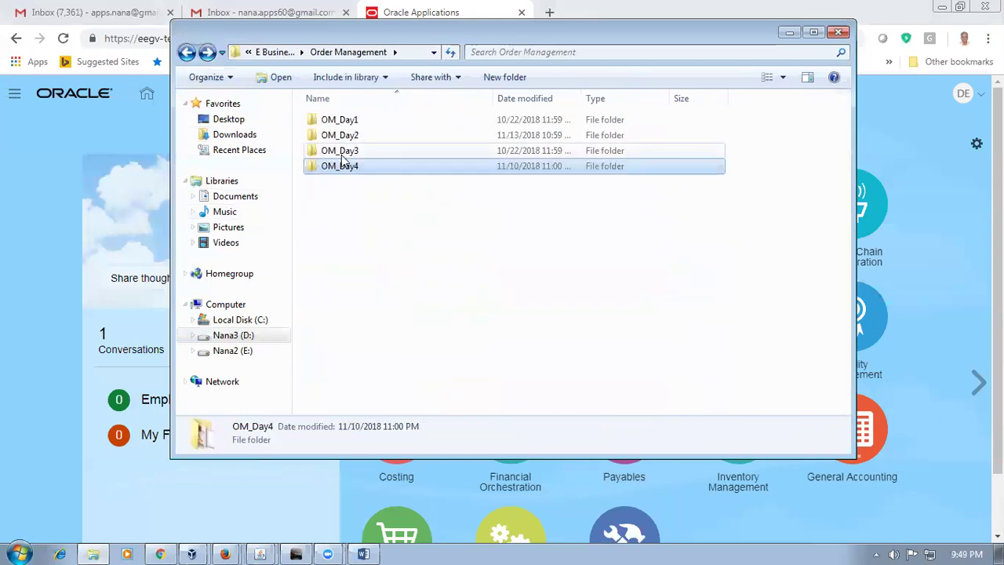
double_click(341, 153)
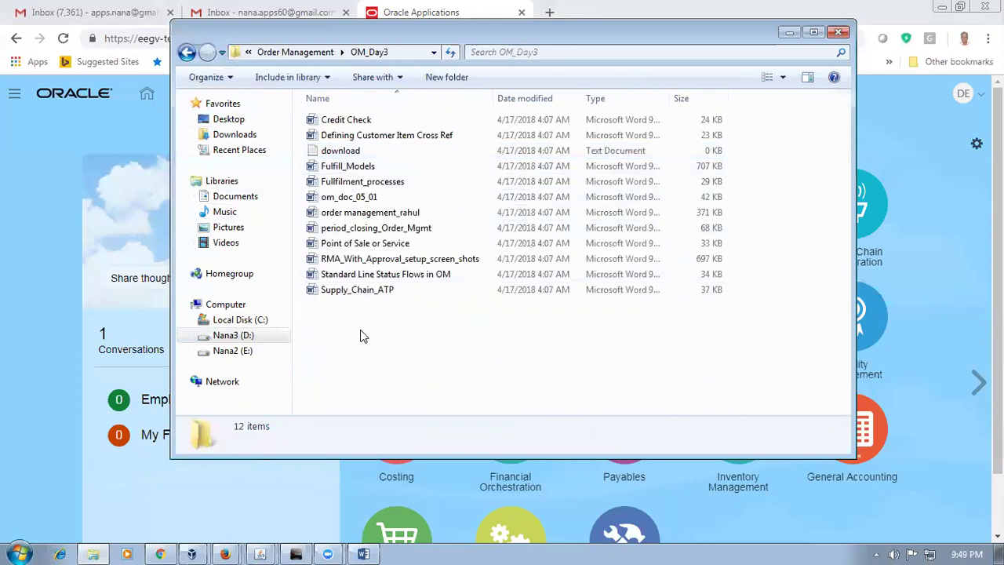
click(351, 122)
double_click(351, 121)
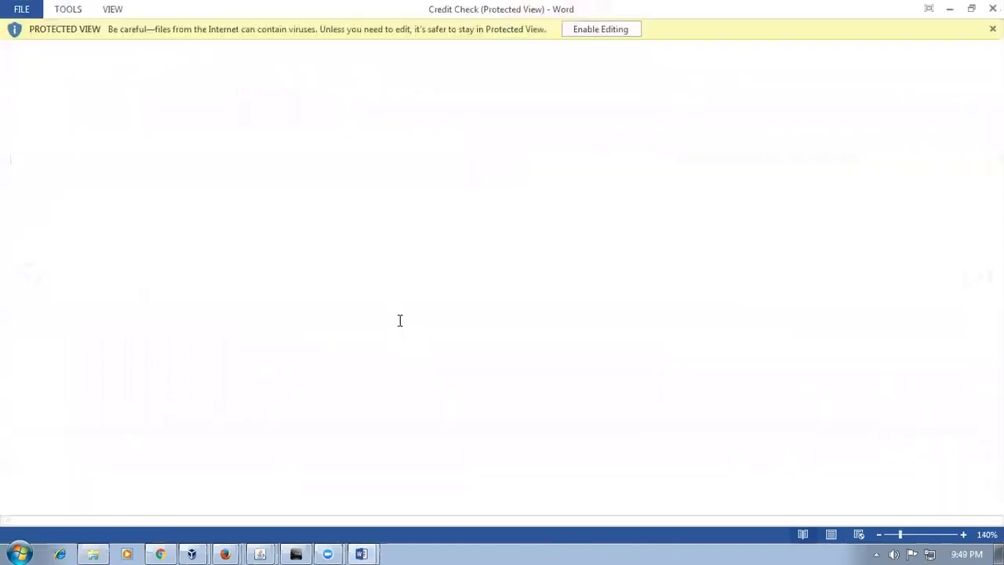
Step: Enable editing in Credit Check and read through the five credit-check setup points
click(596, 29)
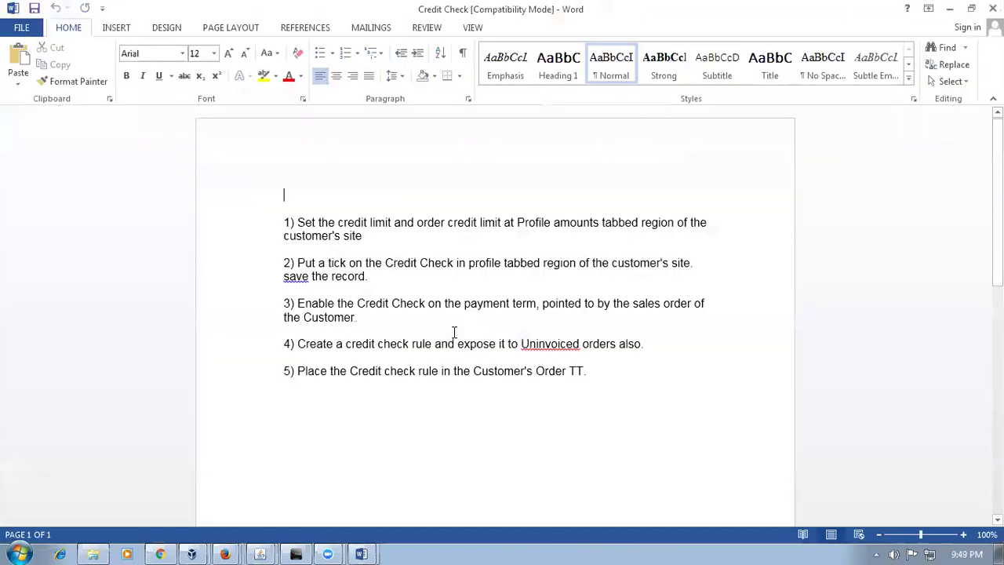
drag(357, 228, 522, 233)
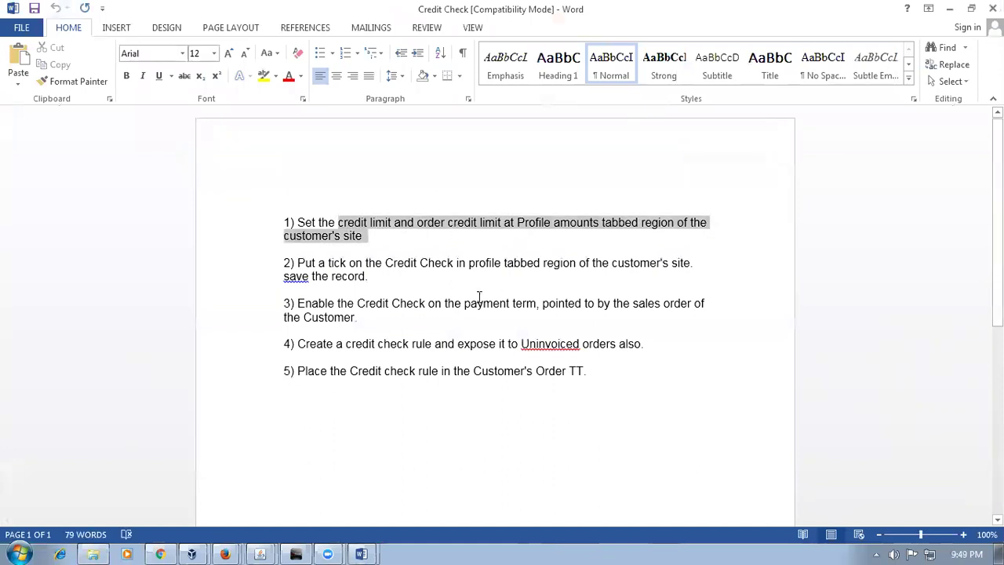
click(365, 262)
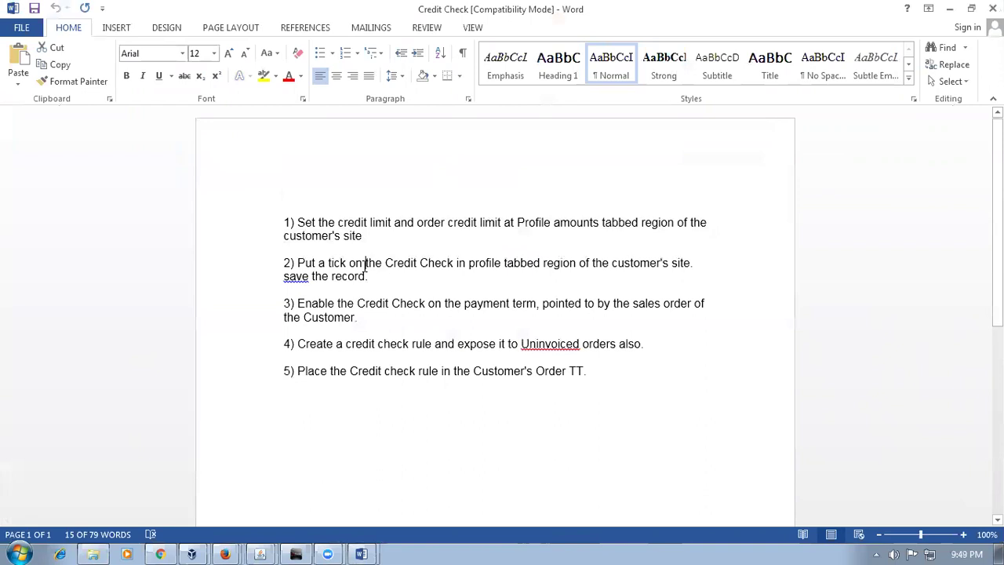
drag(365, 262, 461, 264)
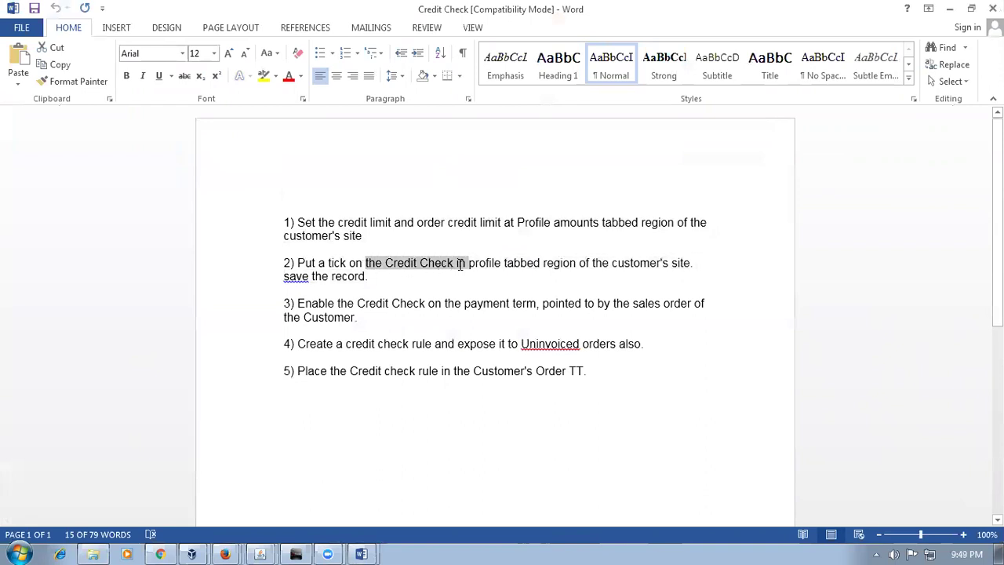
drag(337, 303, 480, 304)
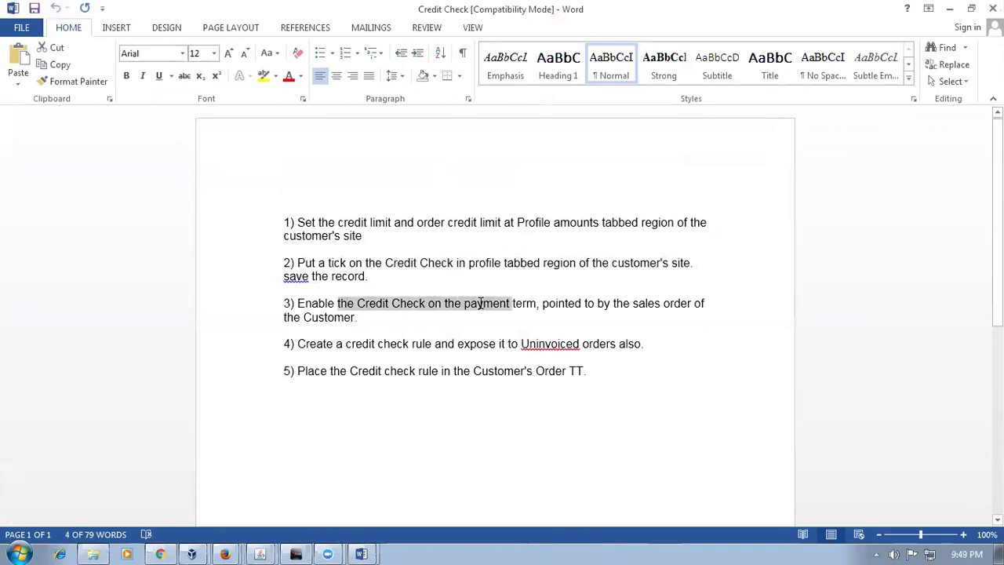
drag(338, 344, 455, 345)
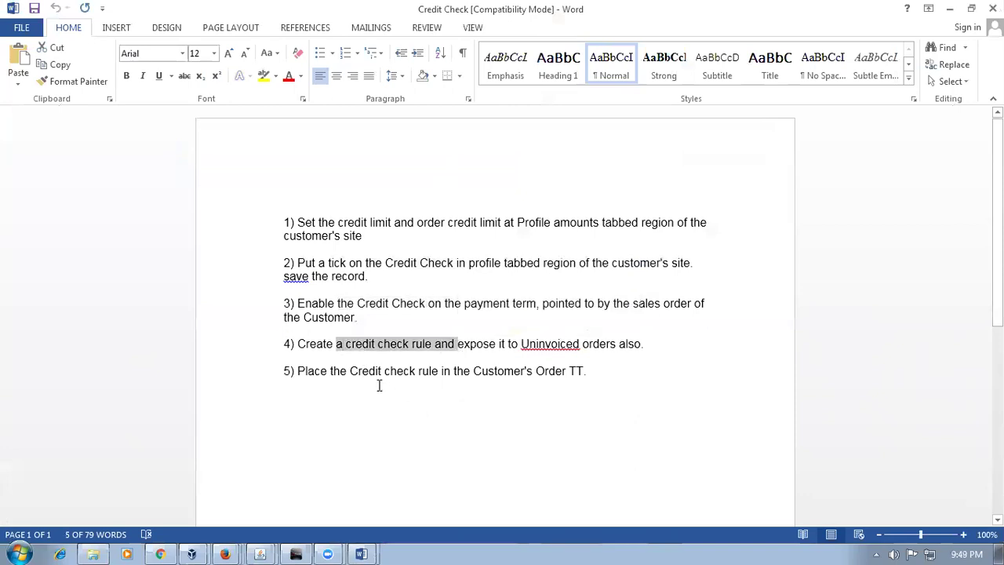
drag(350, 371, 582, 372)
Step: Recheck points 1–4 and the Credit Check tick wording, then return to Oracle Applications
drag(538, 223, 499, 367)
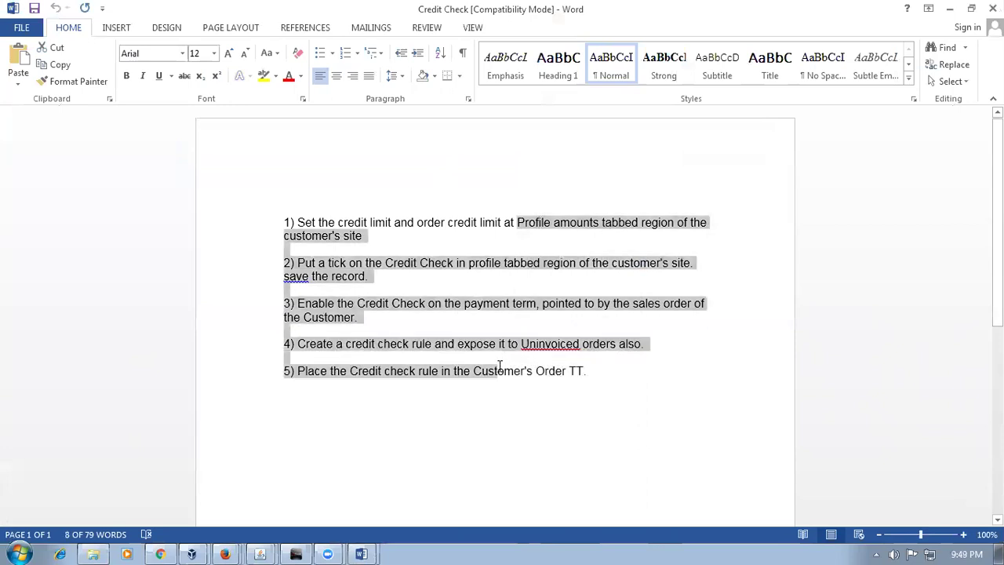
click(444, 293)
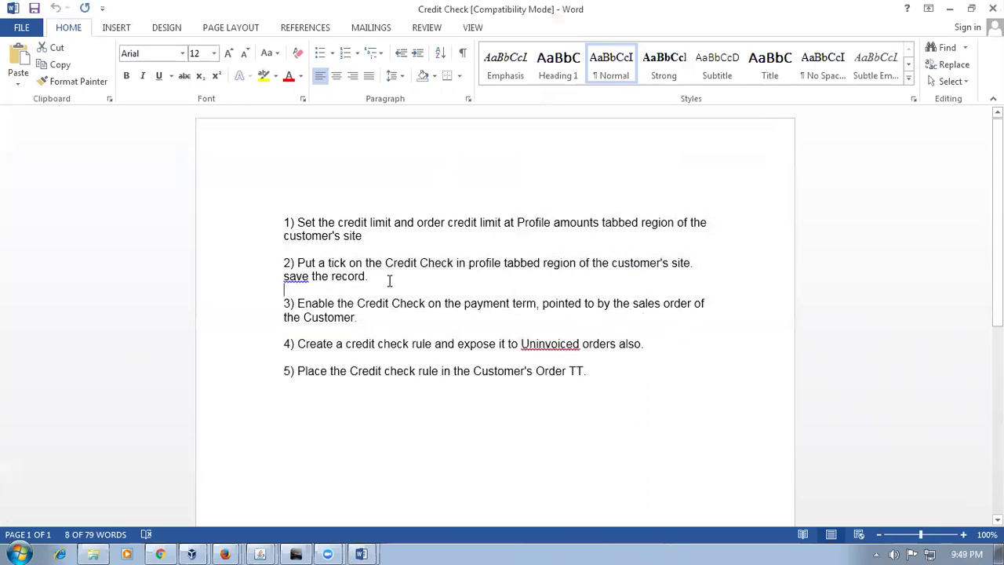
drag(385, 265, 456, 264)
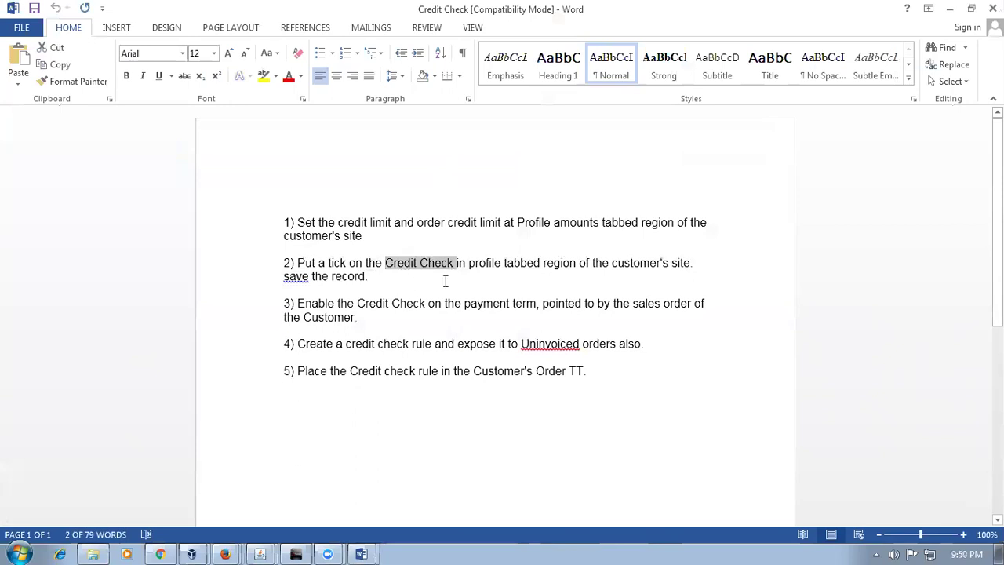
click(444, 284)
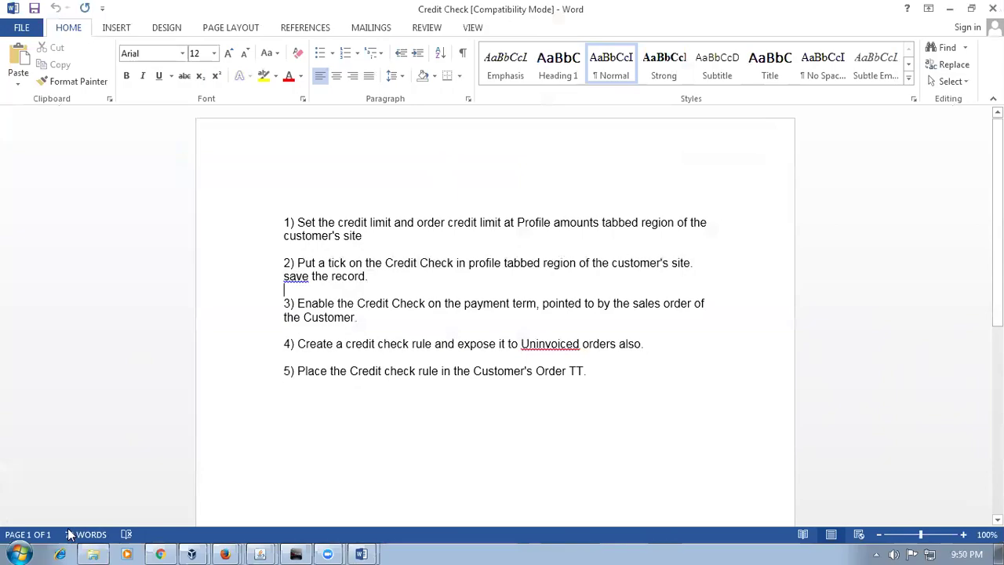
click(160, 554)
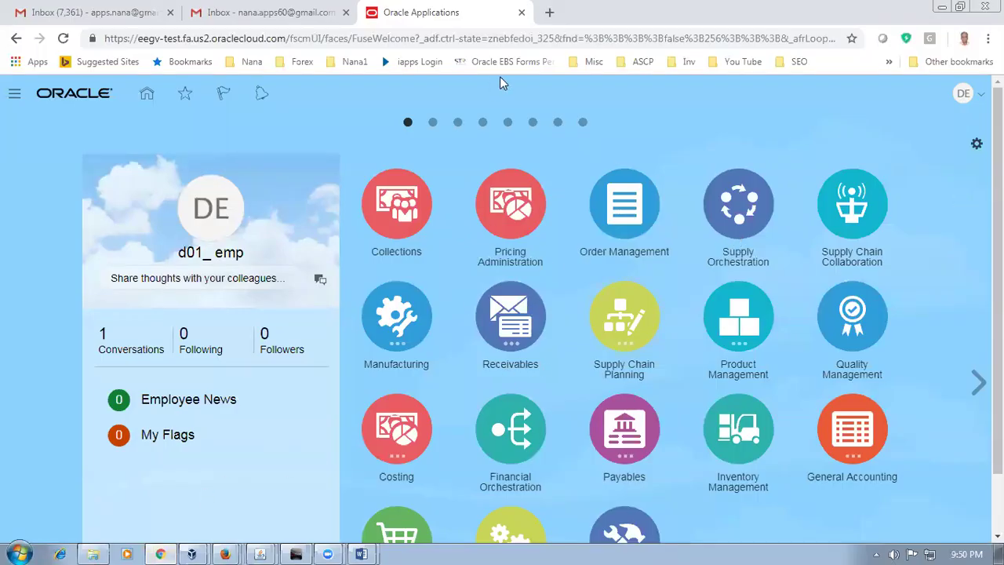
Step: Go to Setup and Maintenance and open the setup task search page
click(962, 95)
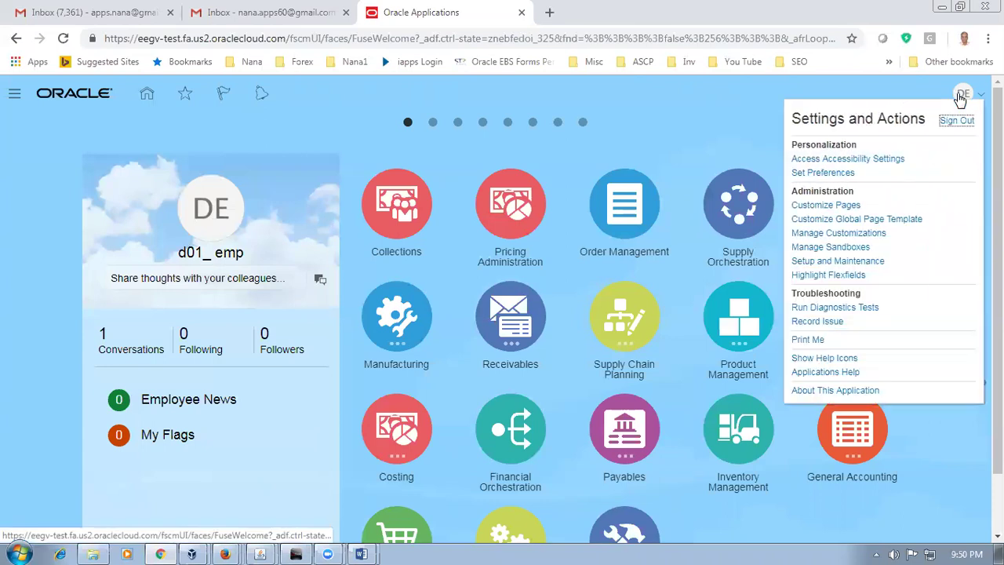
click(868, 267)
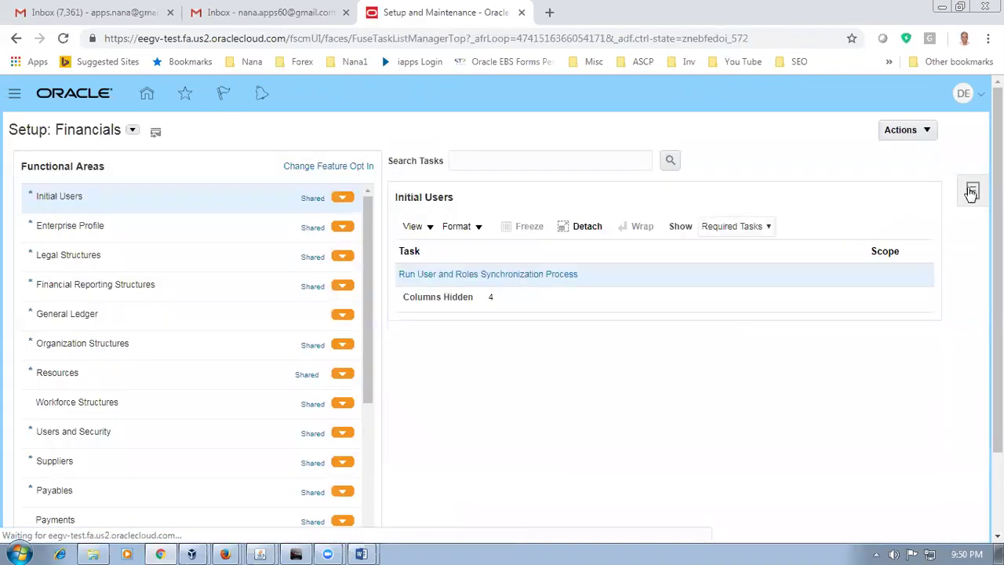
click(972, 188)
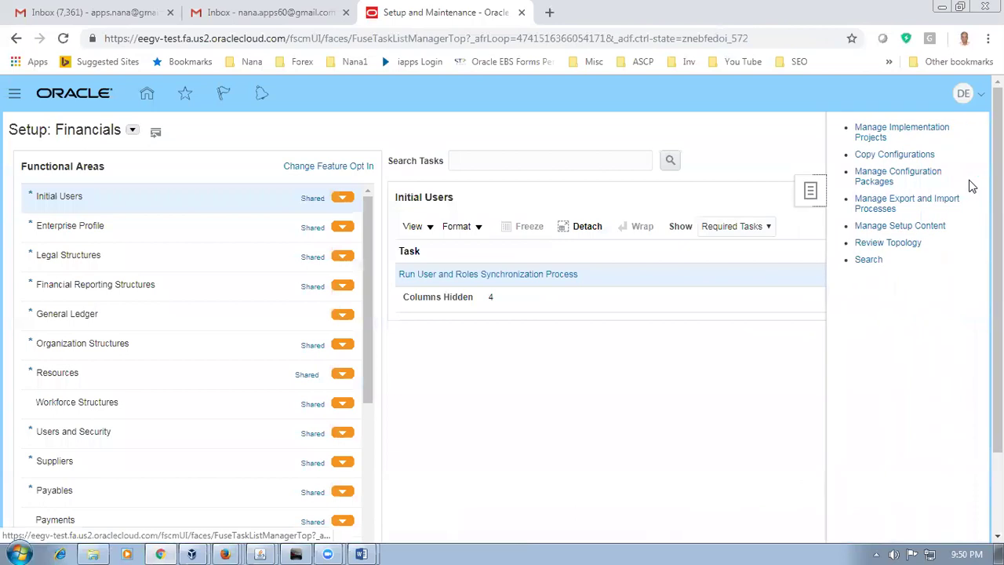
click(870, 260)
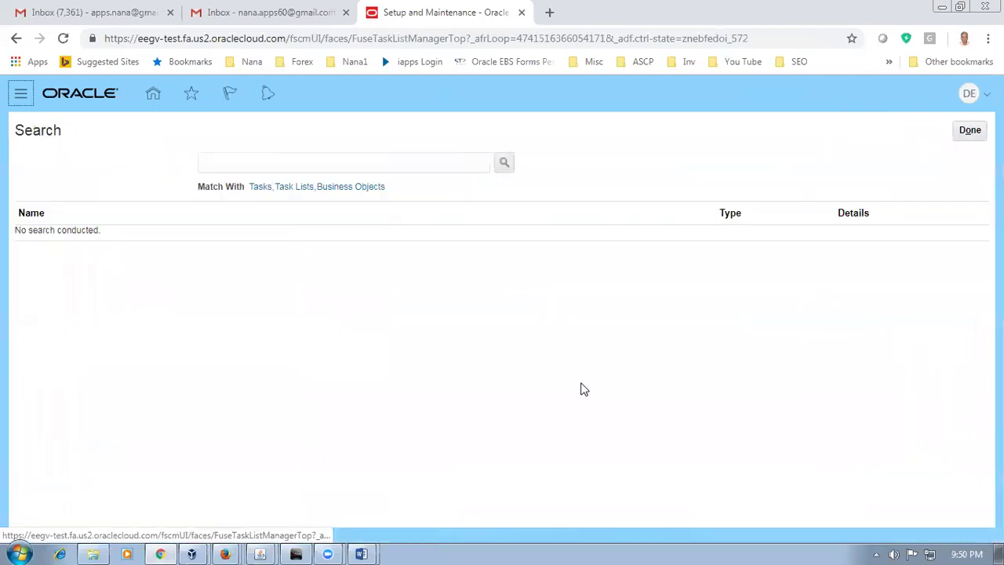
Step: Search tasks for man%cust%omers%, open Manage Customers, and begin an organization-name search
click(321, 172)
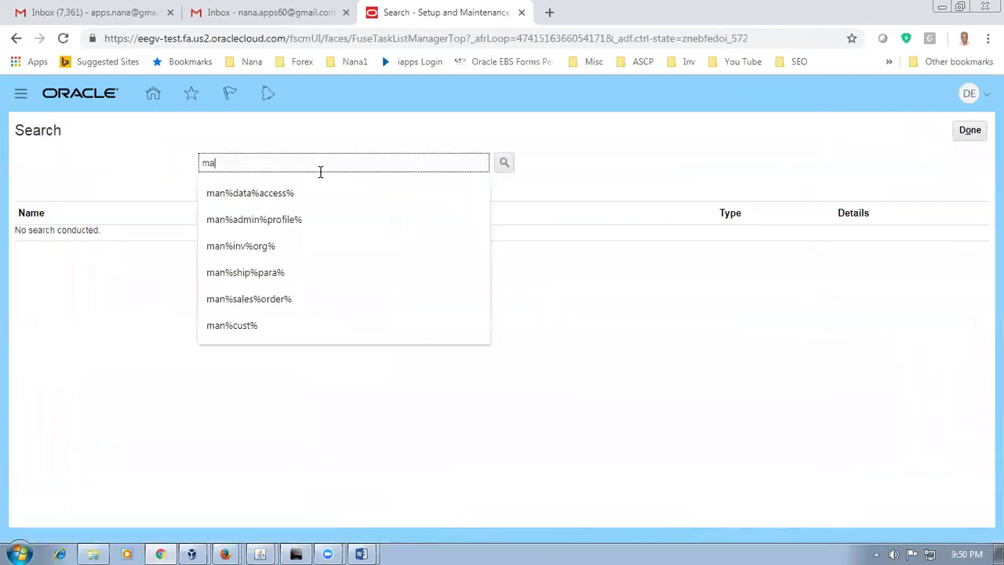
text(man%cust%)
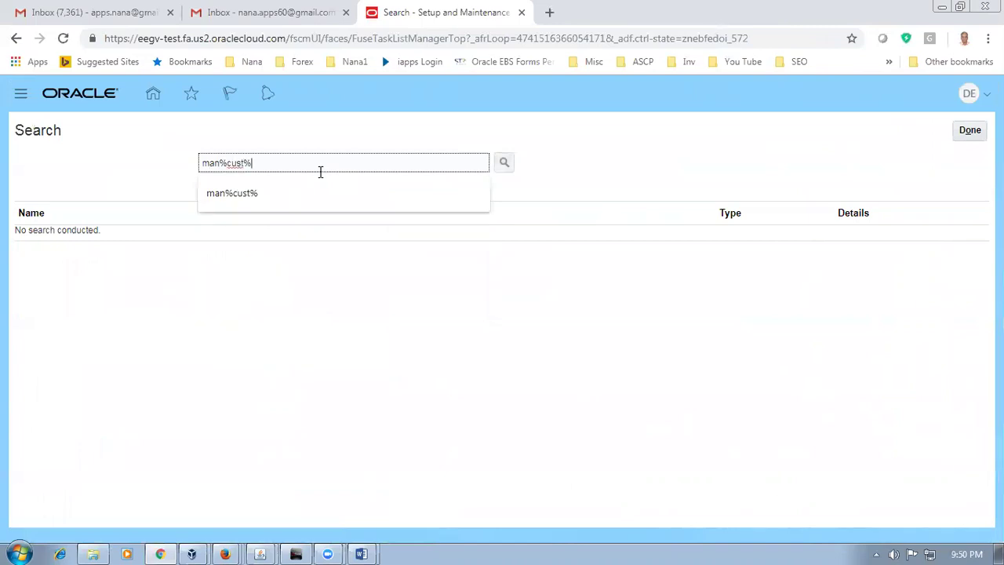
key(Return)
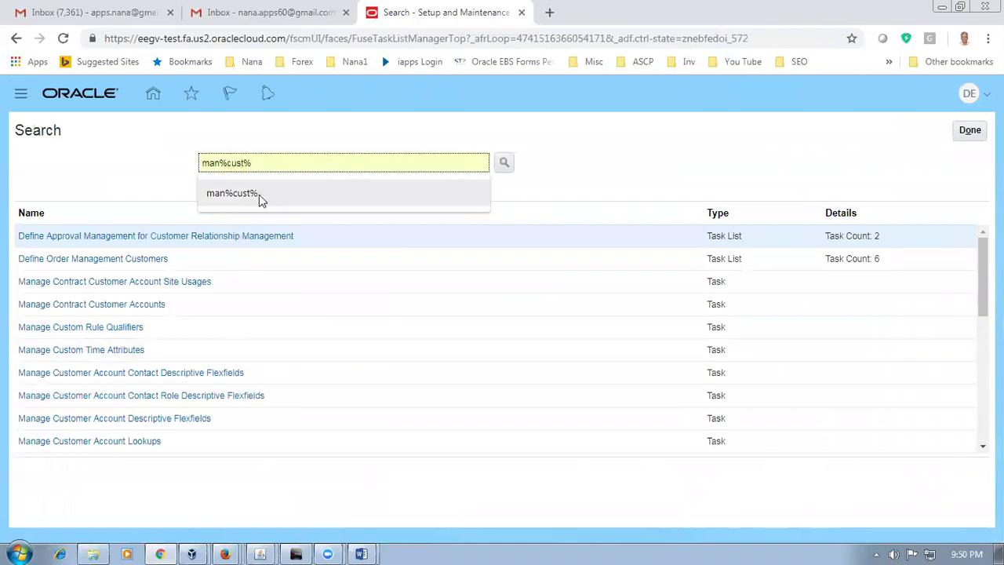
text(omersd)
key(BackSpace)
text(%)
key(Return)
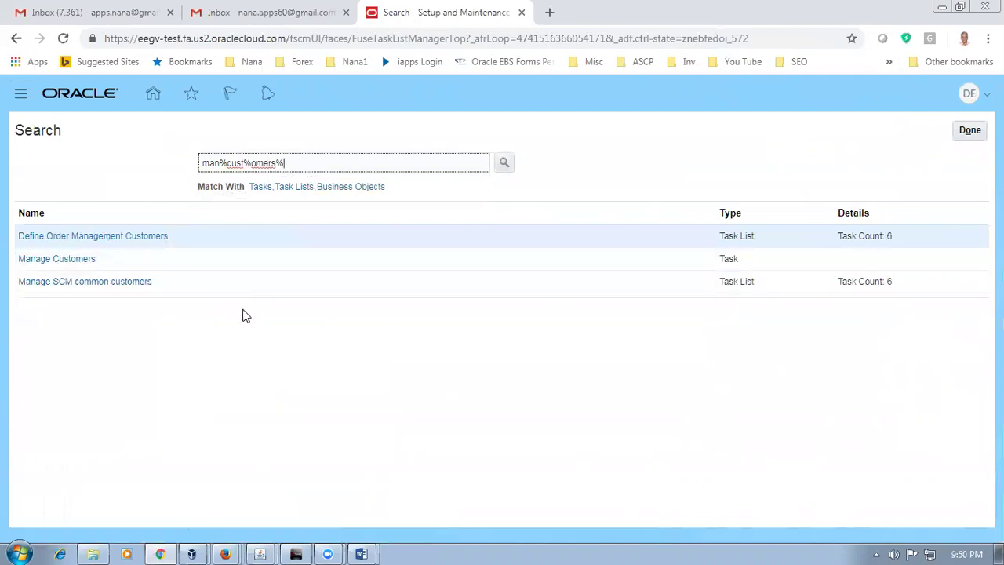
click(54, 261)
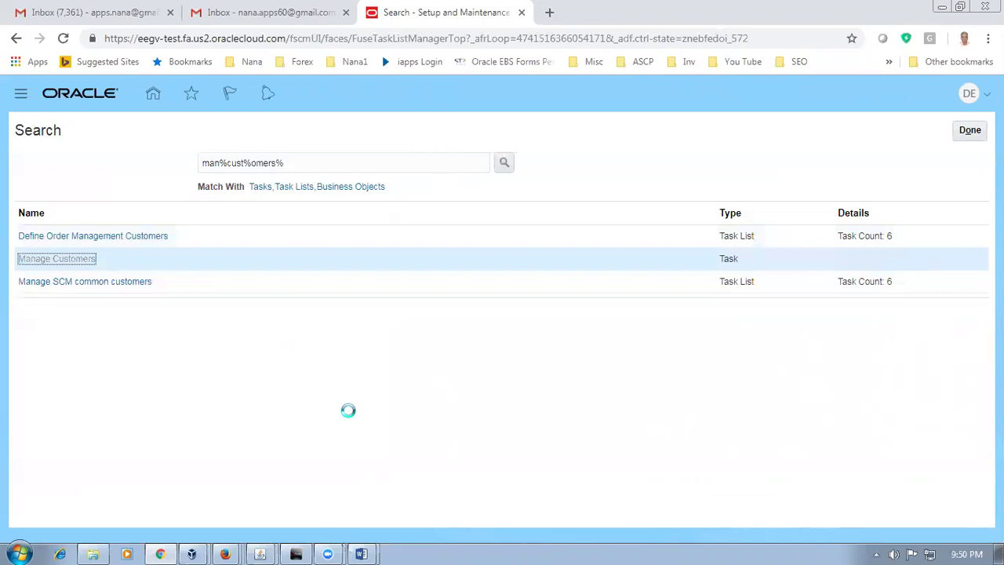
click(261, 273)
Step: Search d01, select d01_cust1, and open account 16005's profile history
text(d01)
click(871, 357)
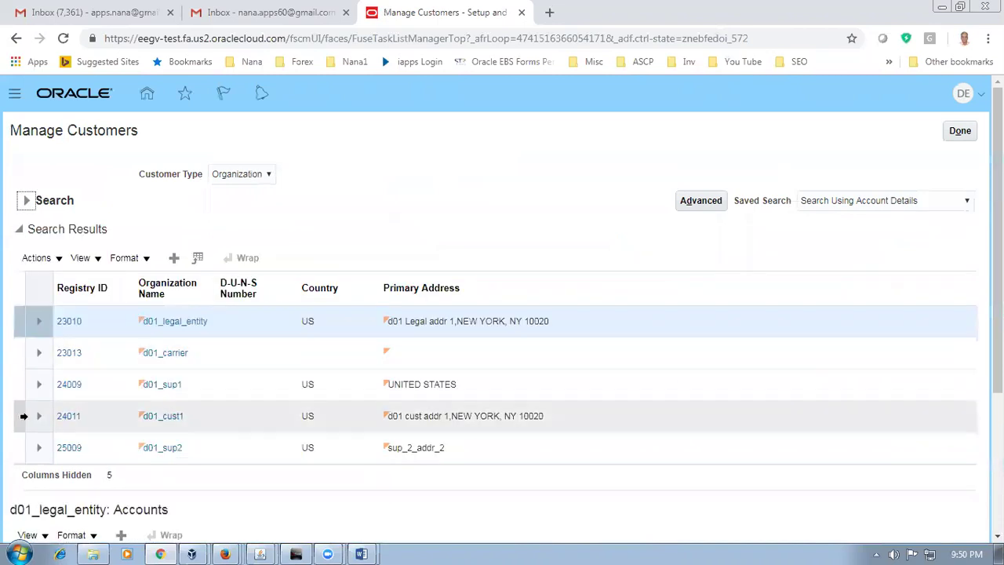
click(13, 416)
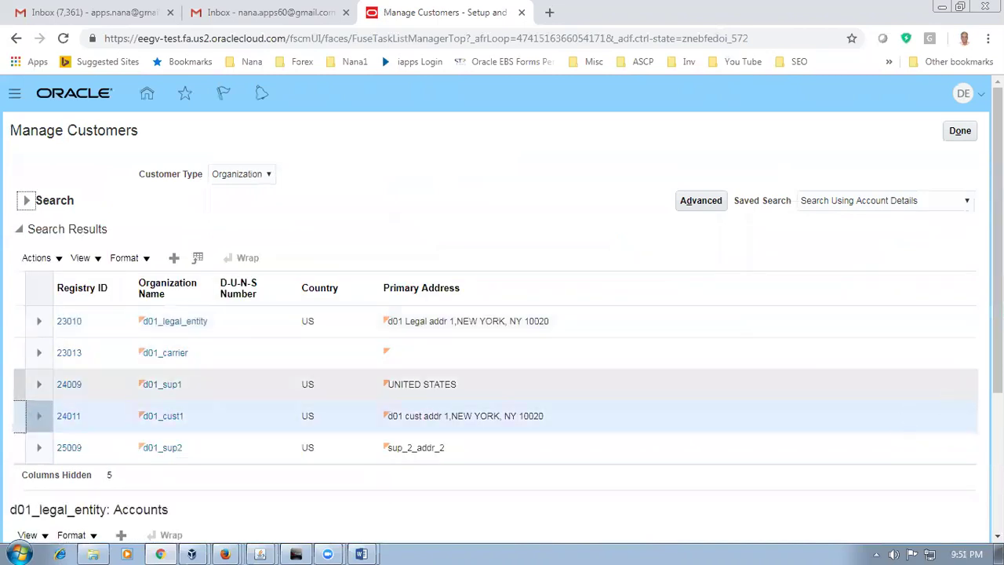
scroll(502, 314, down, 2)
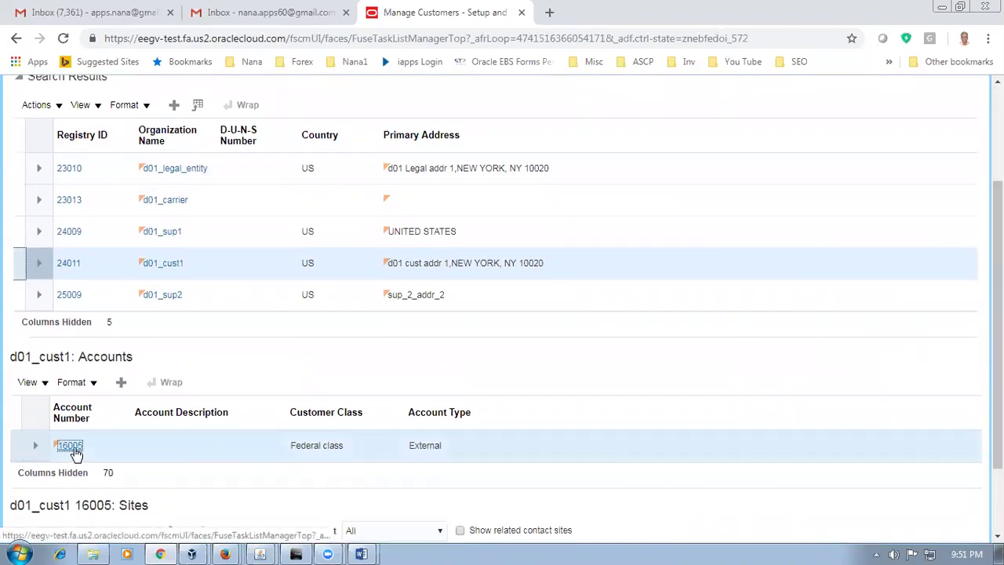
click(69, 445)
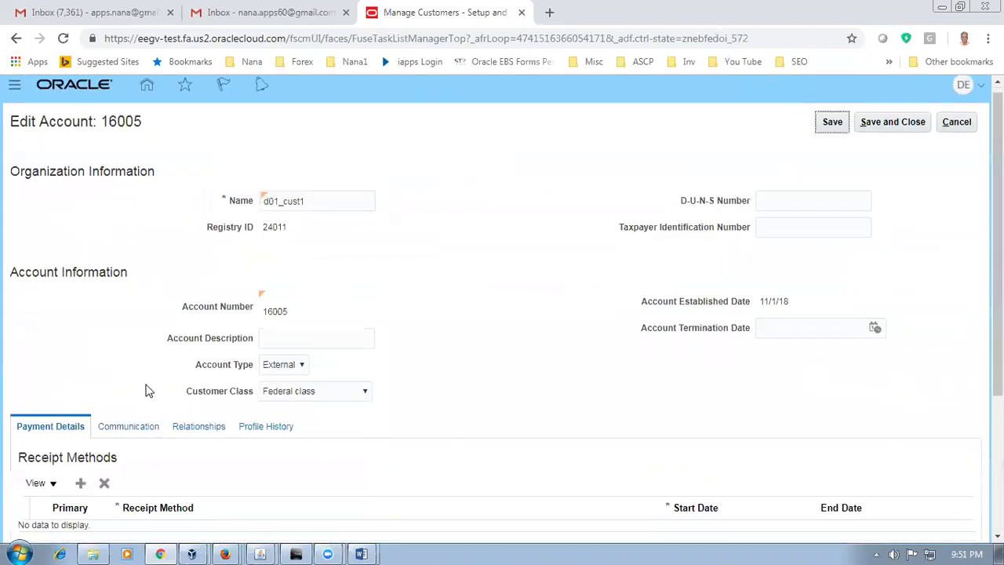
scroll(149, 388, down, 2)
click(269, 291)
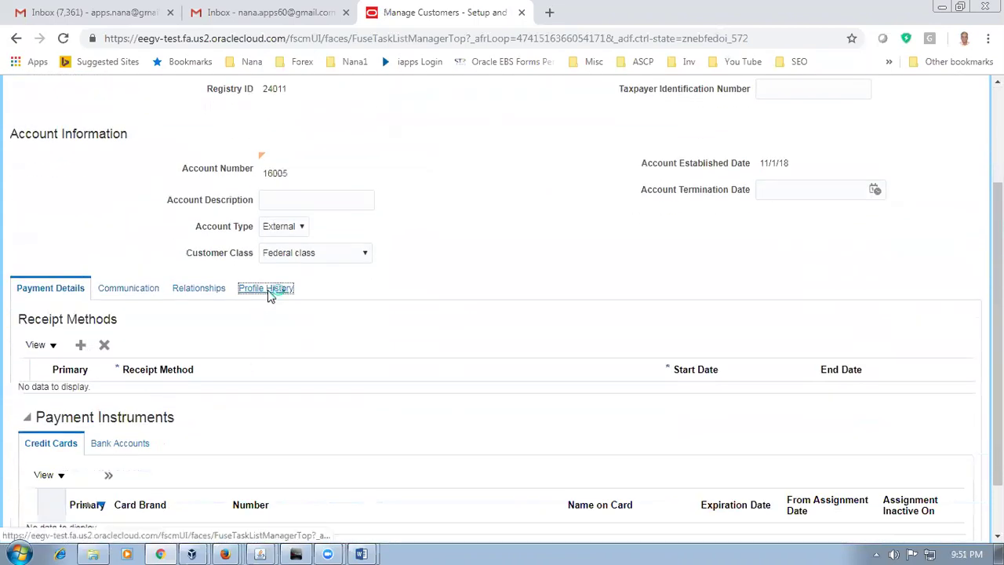
Step: Correct the profile record: clear Credit hold and check Include in credit check
click(44, 343)
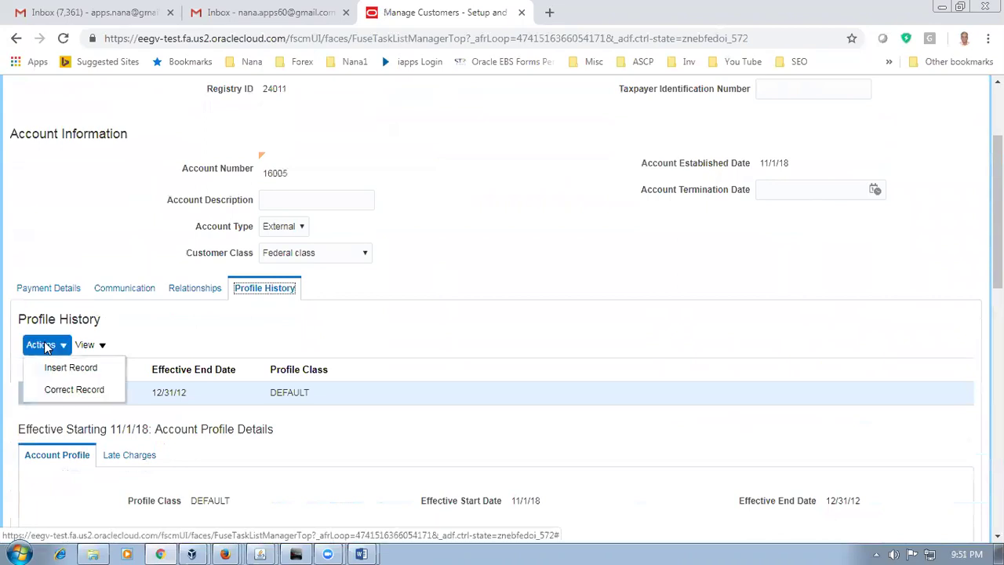
click(50, 390)
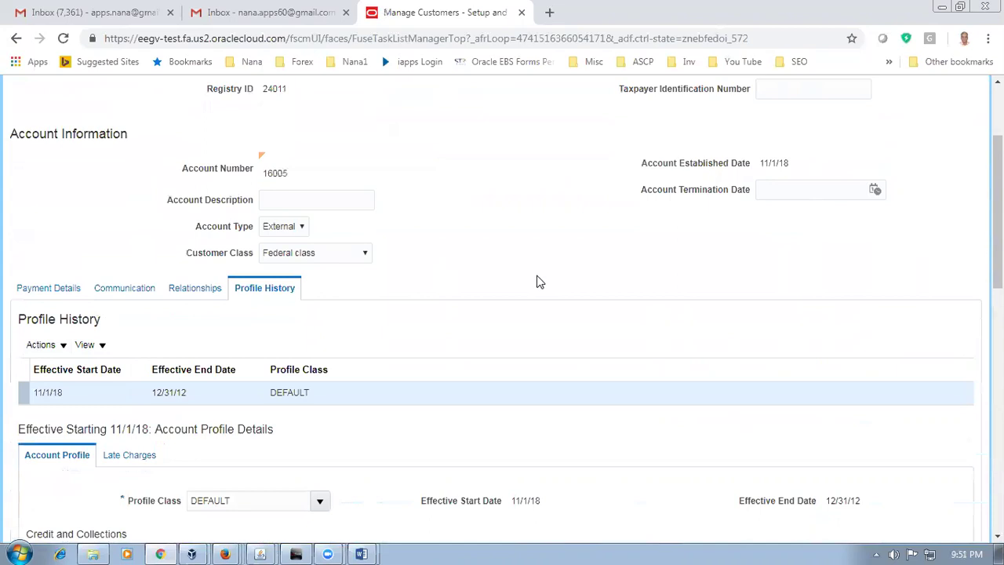
scroll(540, 281, down, 2)
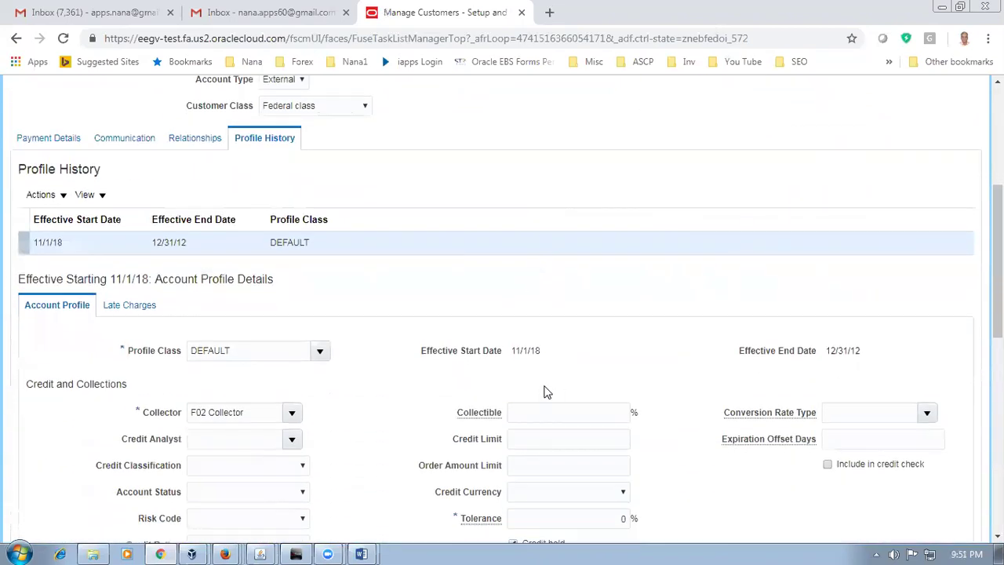
scroll(544, 392, down, 2)
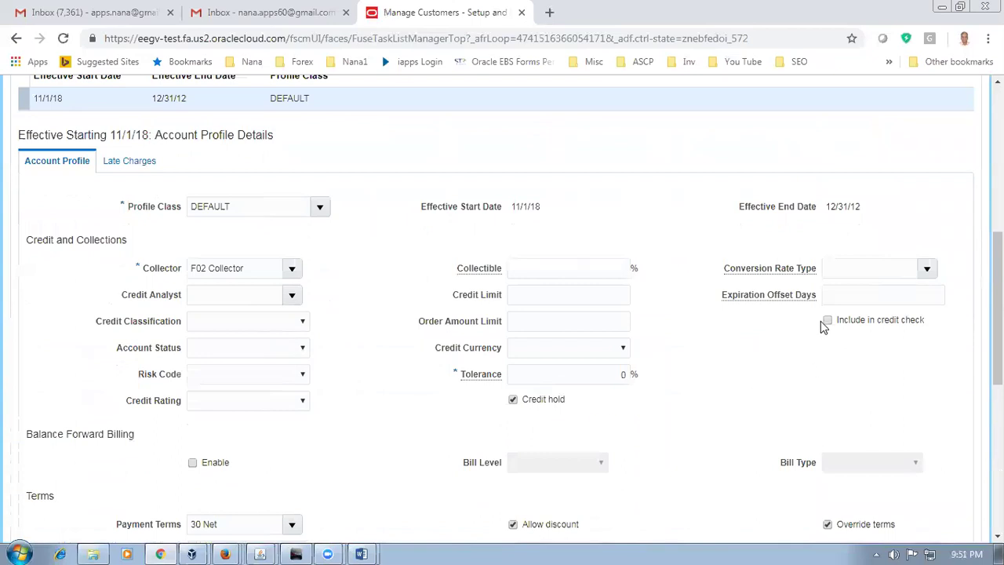
click(513, 400)
click(827, 321)
Step: Review the account's late charges settings, then return to the profile details
click(130, 161)
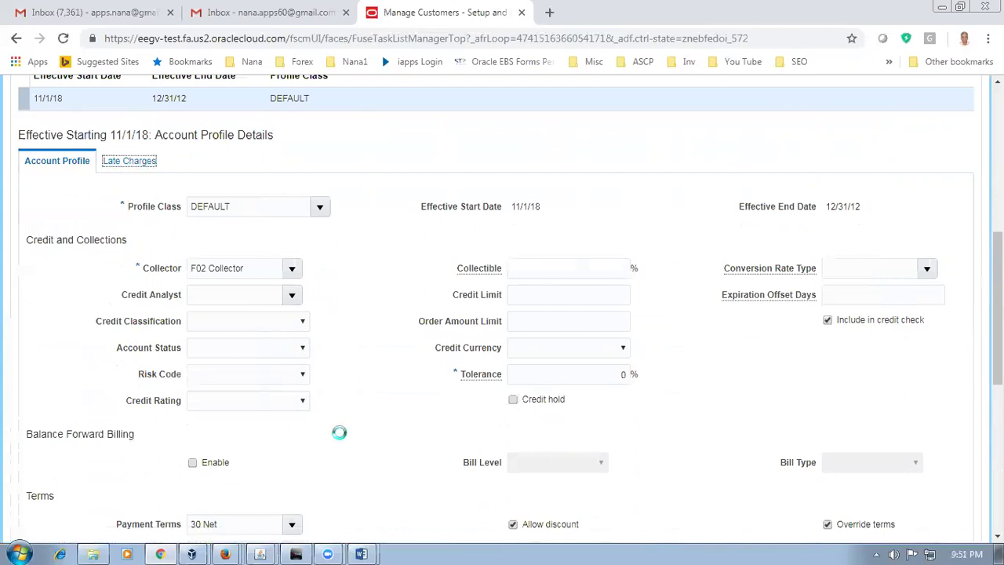
scroll(340, 433, down, 3)
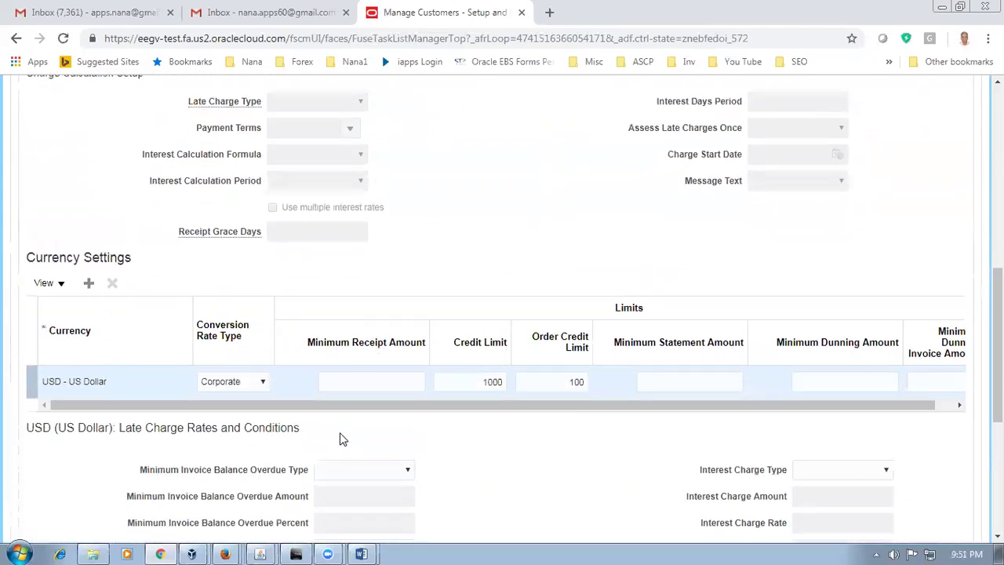
scroll(411, 334, up, 4)
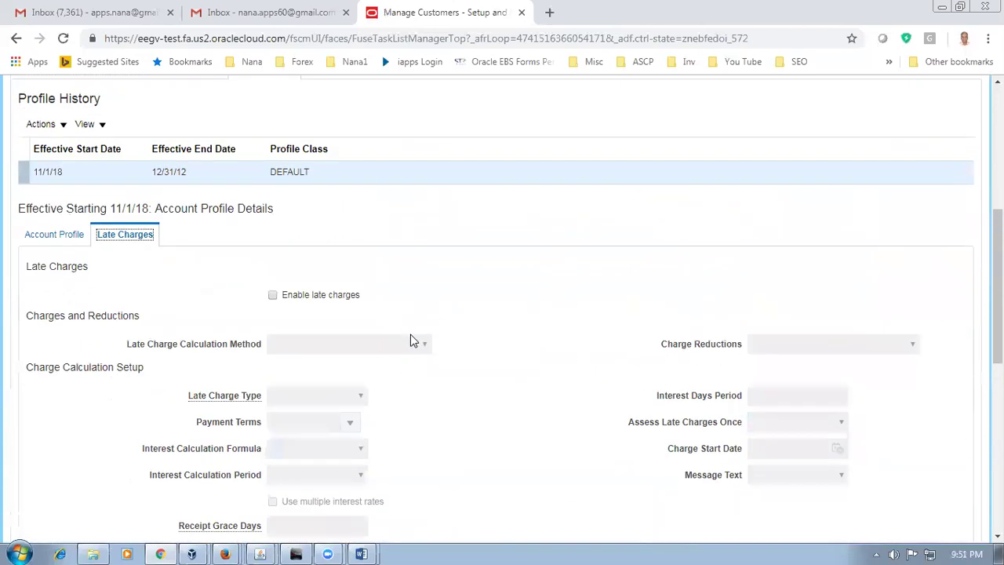
scroll(428, 364, up, 2)
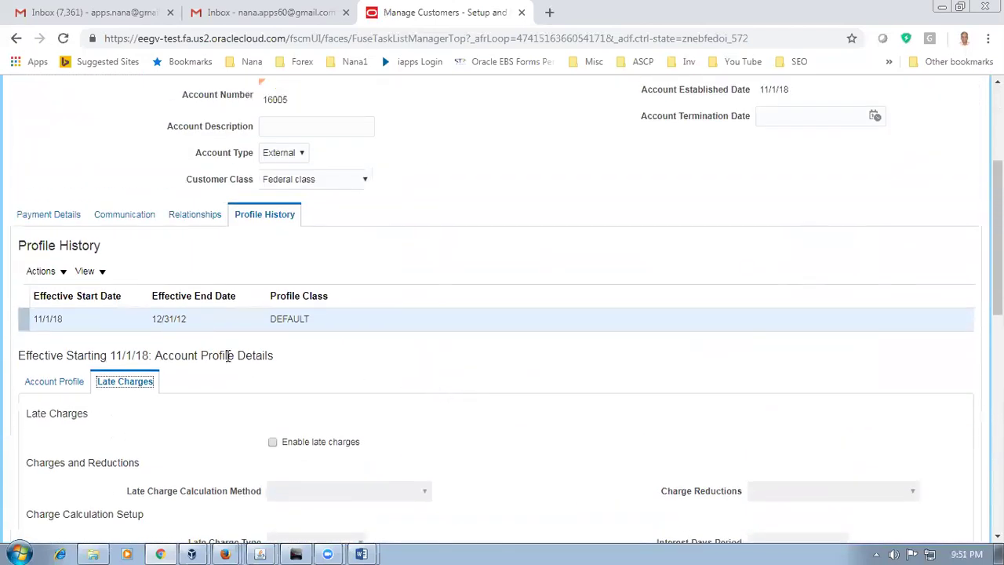
click(62, 383)
scroll(568, 381, down, 1)
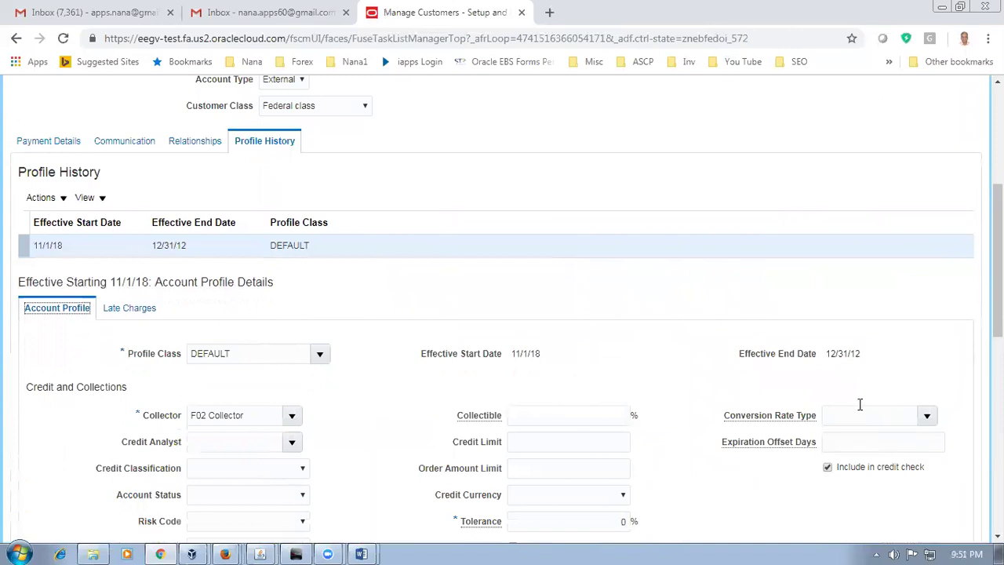
scroll(802, 211, up, 5)
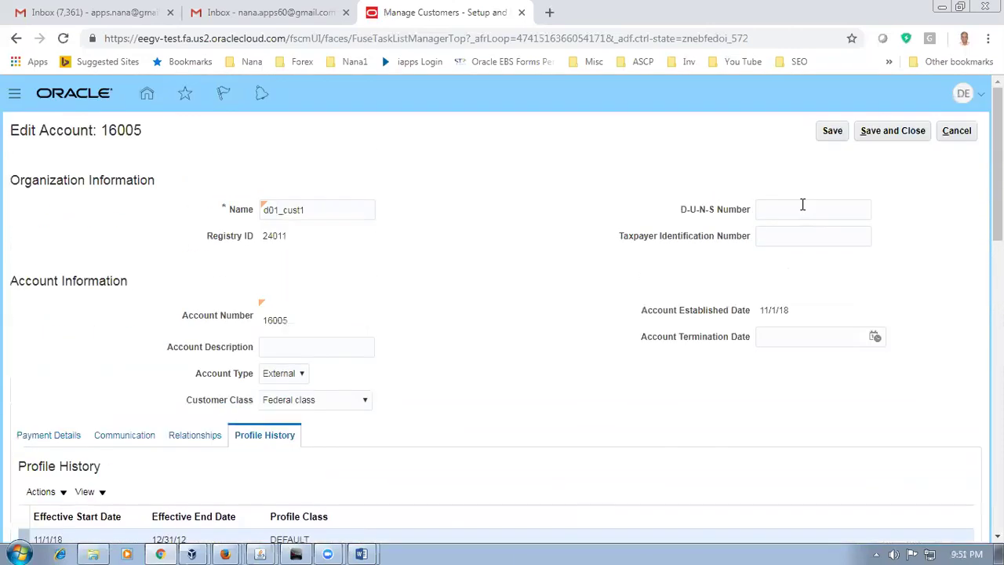
Step: Save and close account 16005, exit Manage Customers and task search, and go home
click(887, 132)
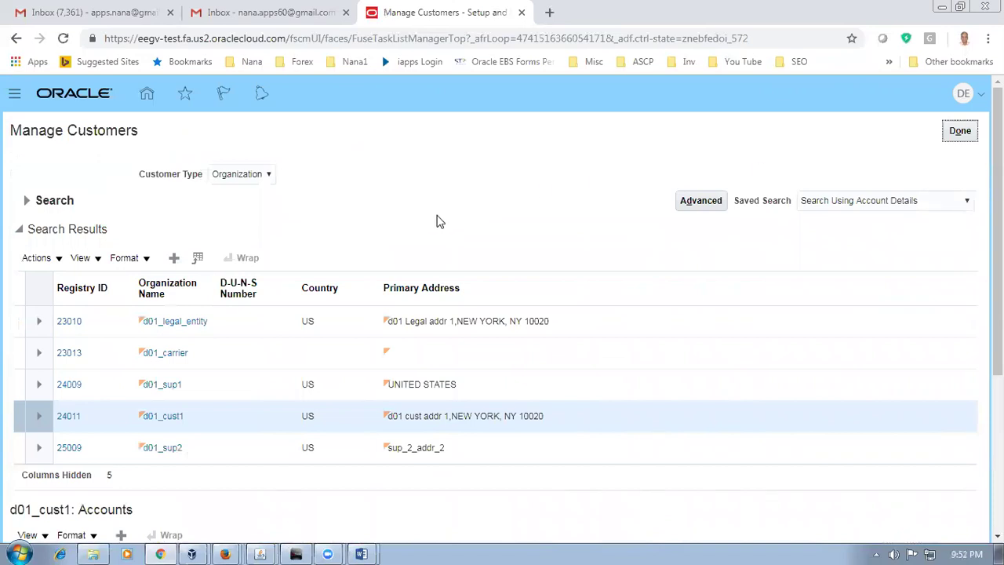
click(973, 132)
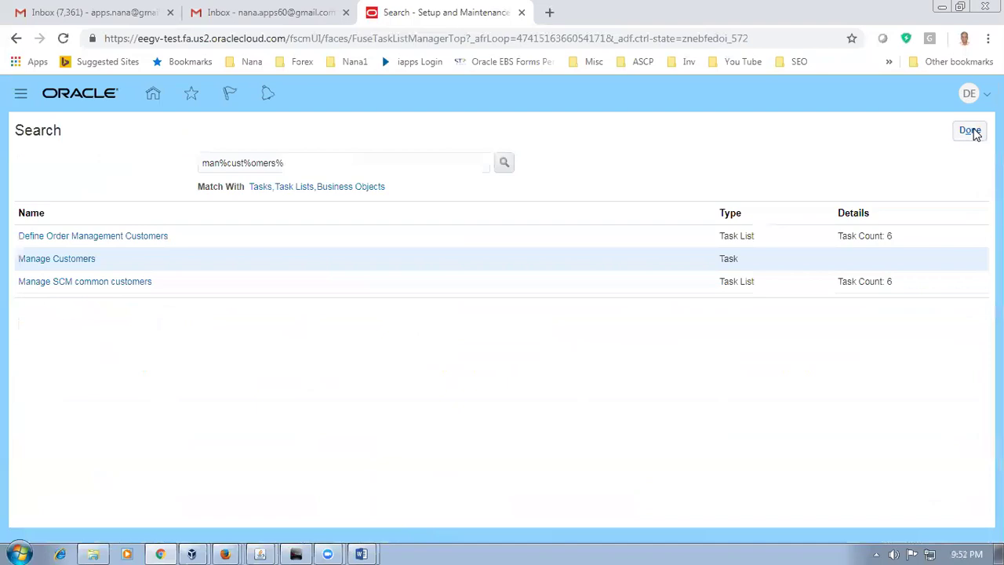
click(973, 131)
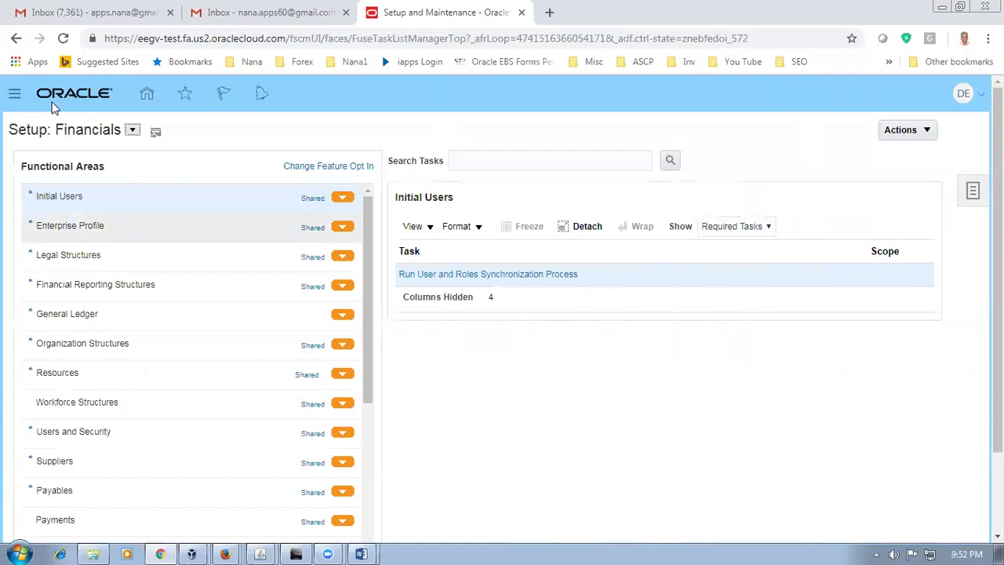
click(147, 95)
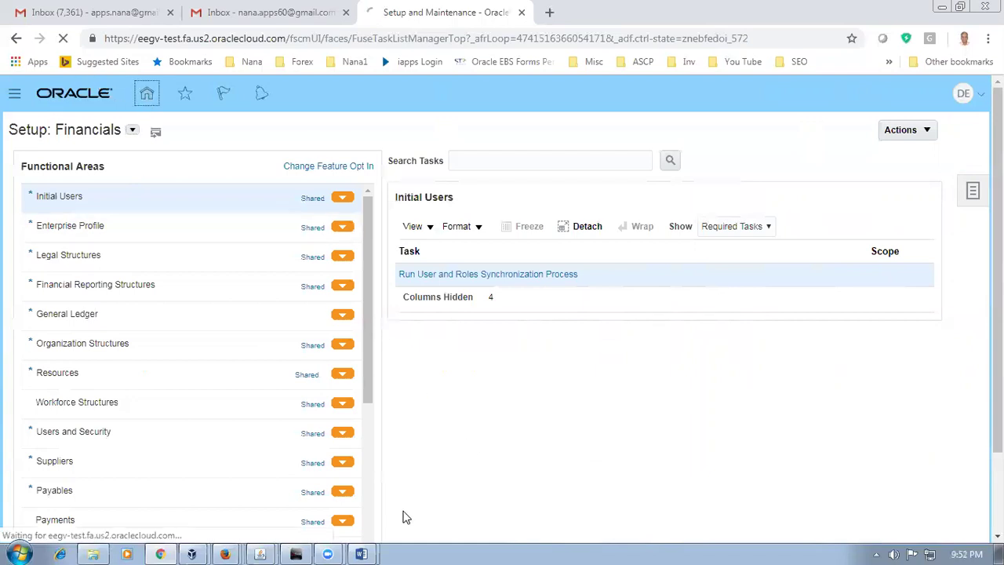
Step: Bring up the Credit Check notes in Word and switch windows with Alt+Tab
mouse_move(360, 551)
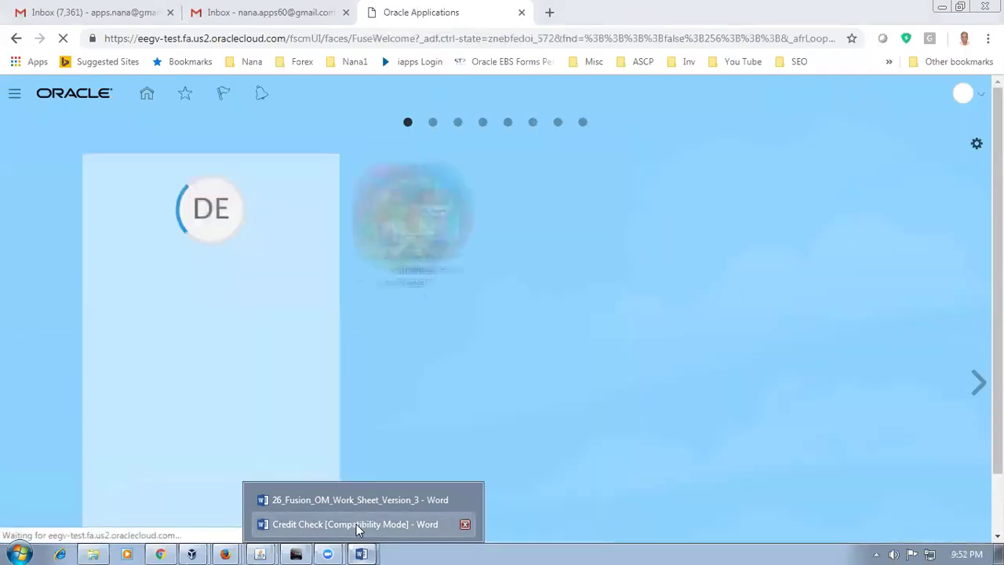
click(357, 525)
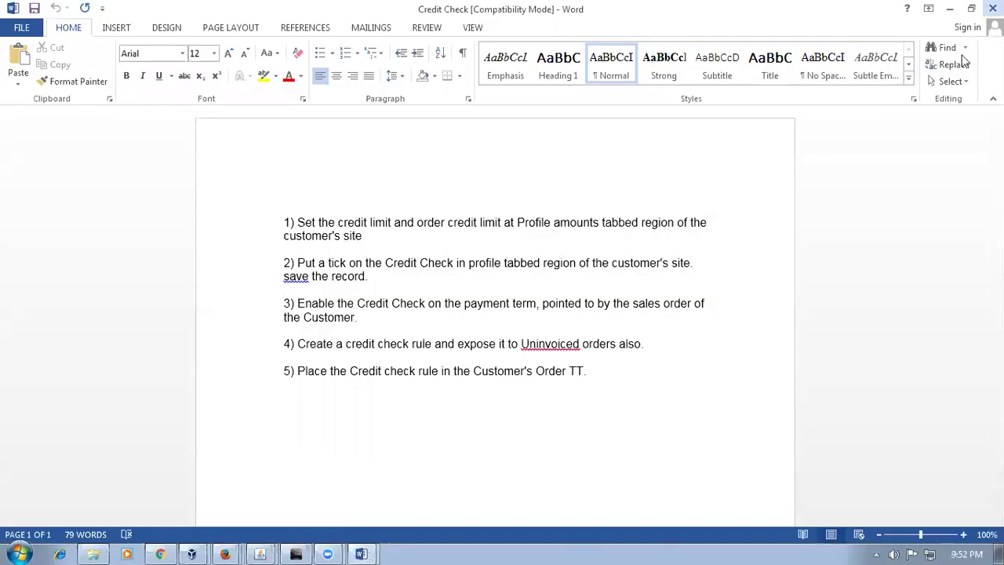
key(alt+Tab)
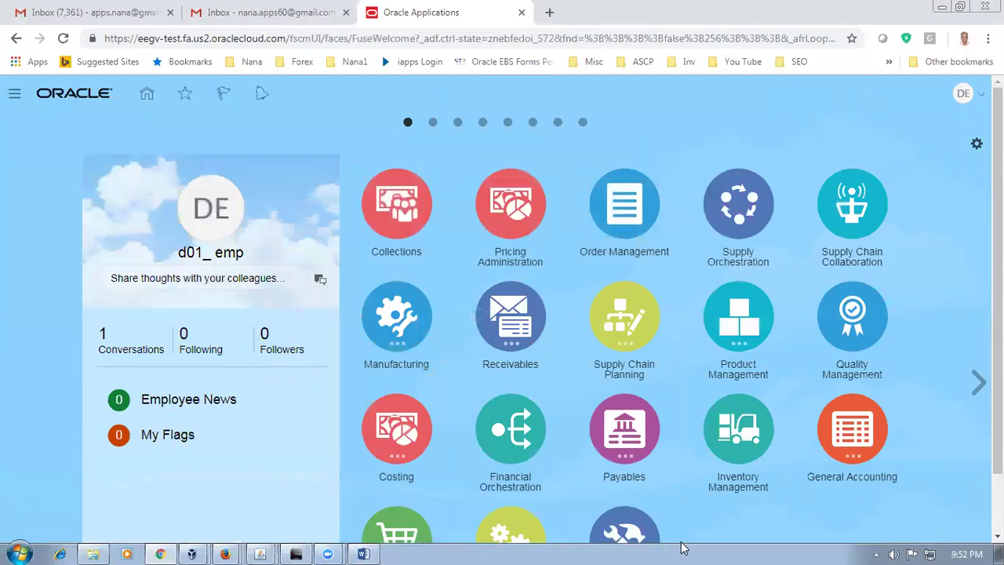
Step: Open Product Information Management from the Product Management application group
click(746, 327)
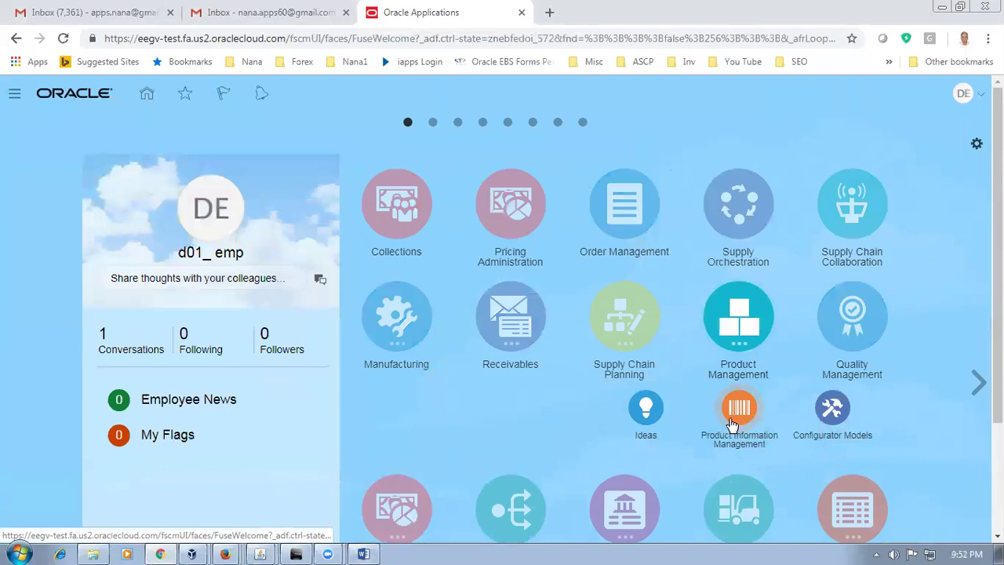
click(737, 412)
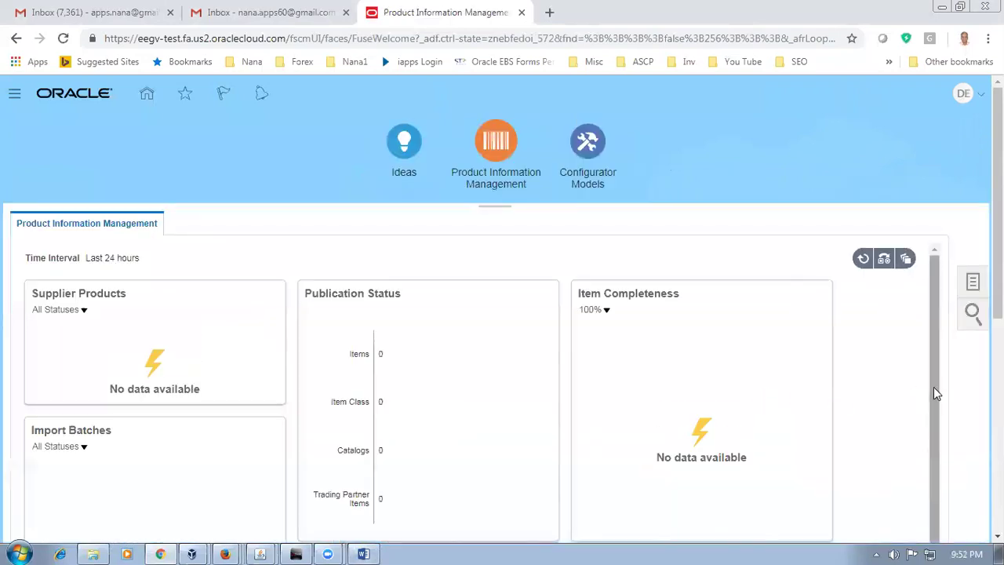
click(364, 554)
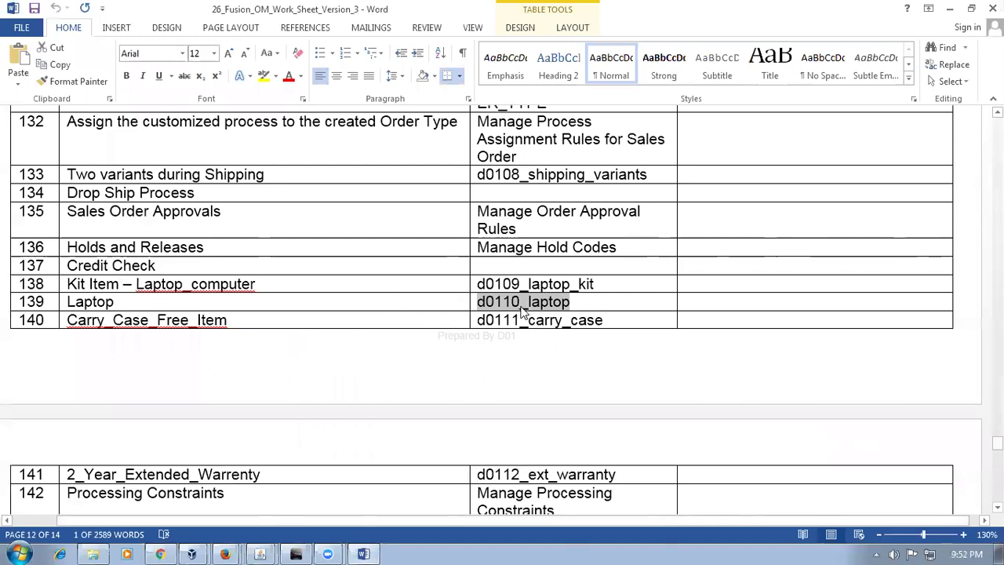
key(alt+Tab)
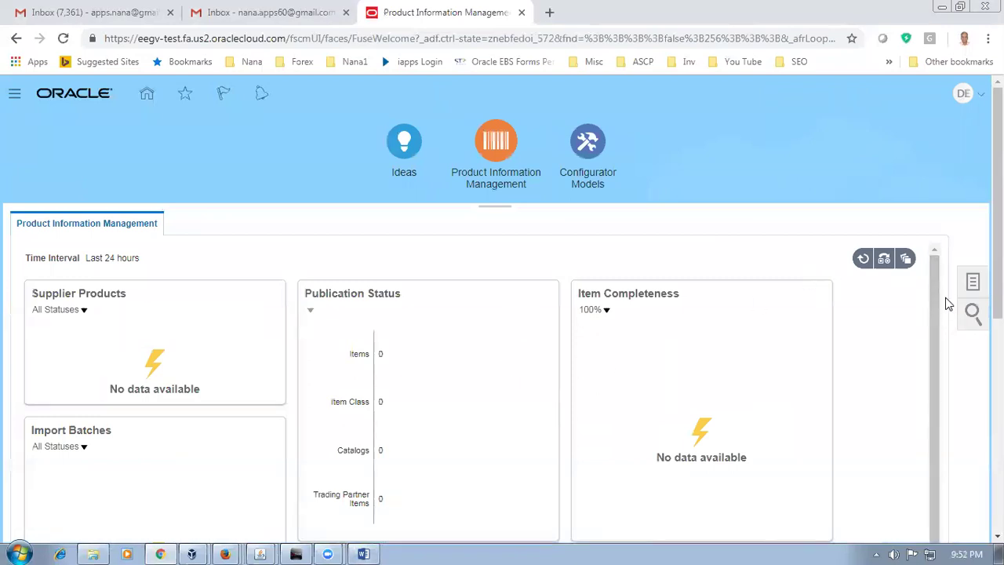
Step: Start a new item in organization D010 with the Root Item Class
click(973, 282)
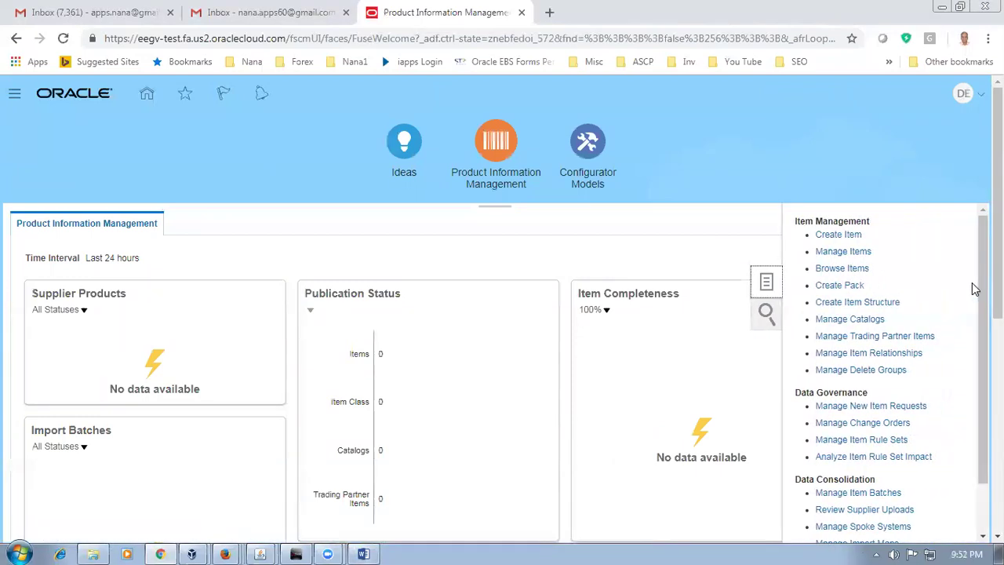
click(834, 236)
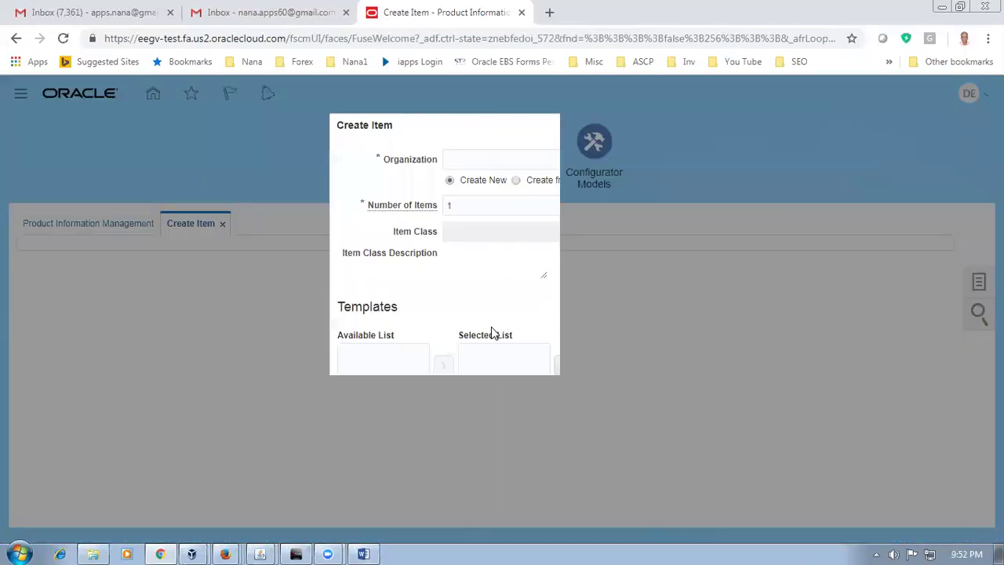
text(D0)
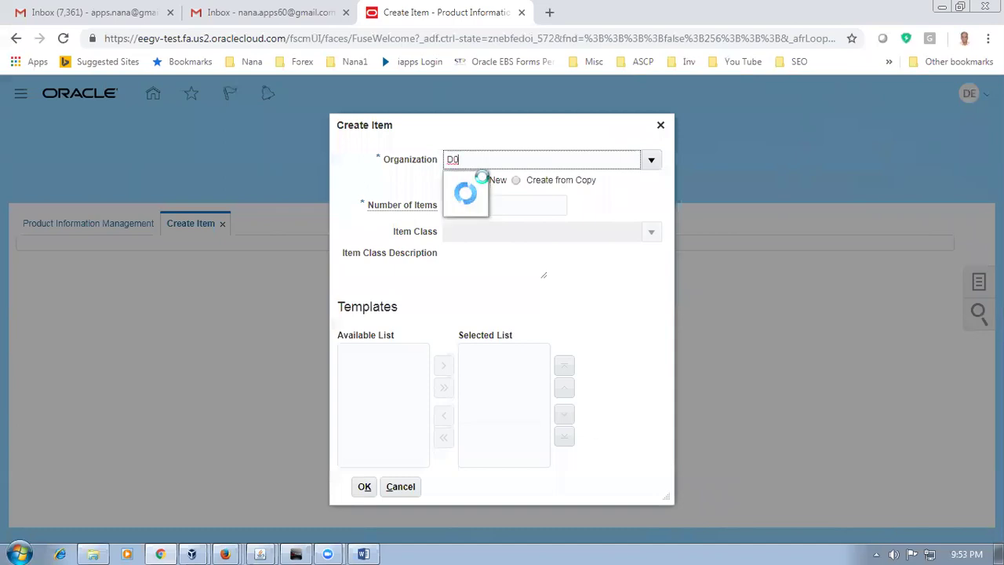
click(484, 183)
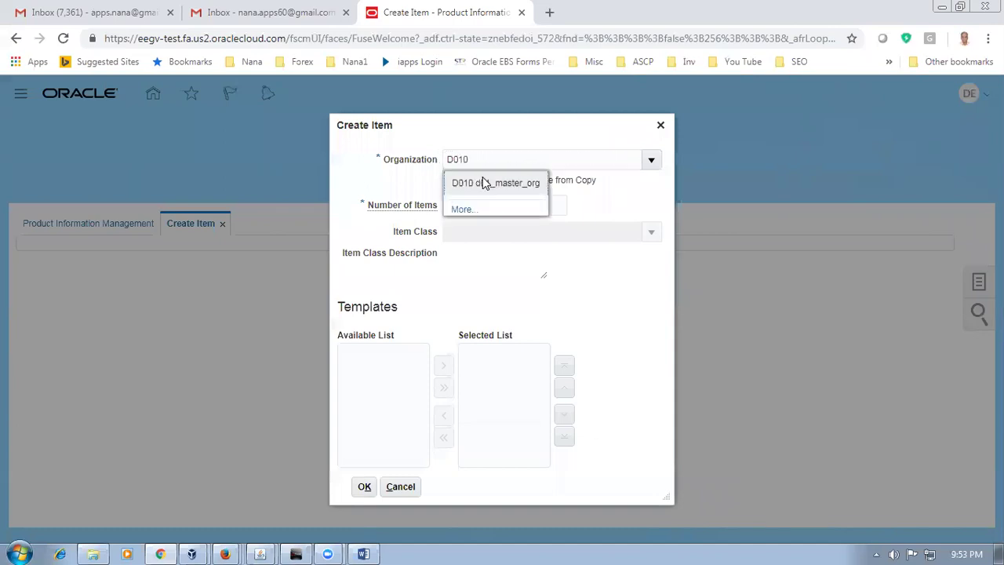
click(478, 233)
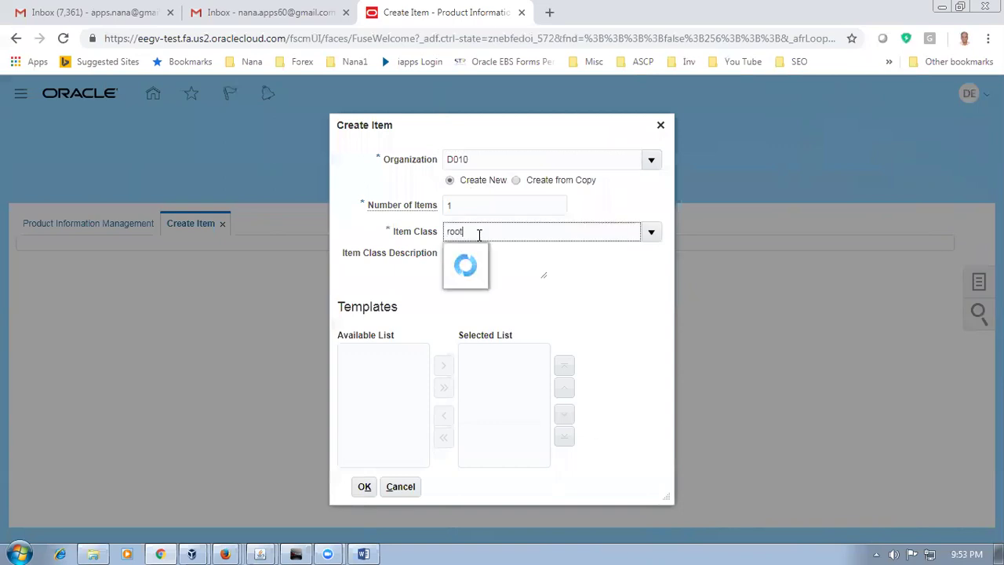
click(520, 259)
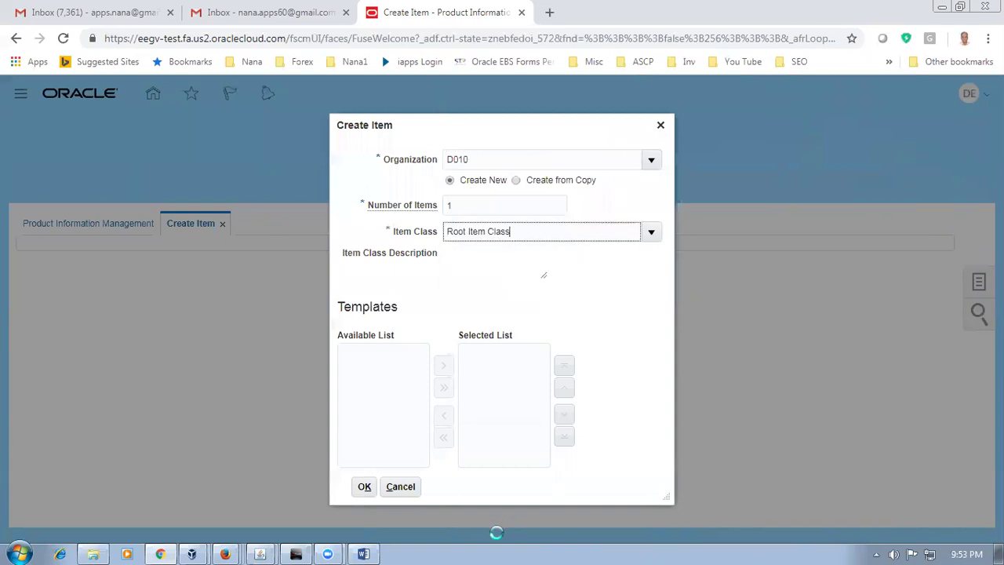
click(301, 487)
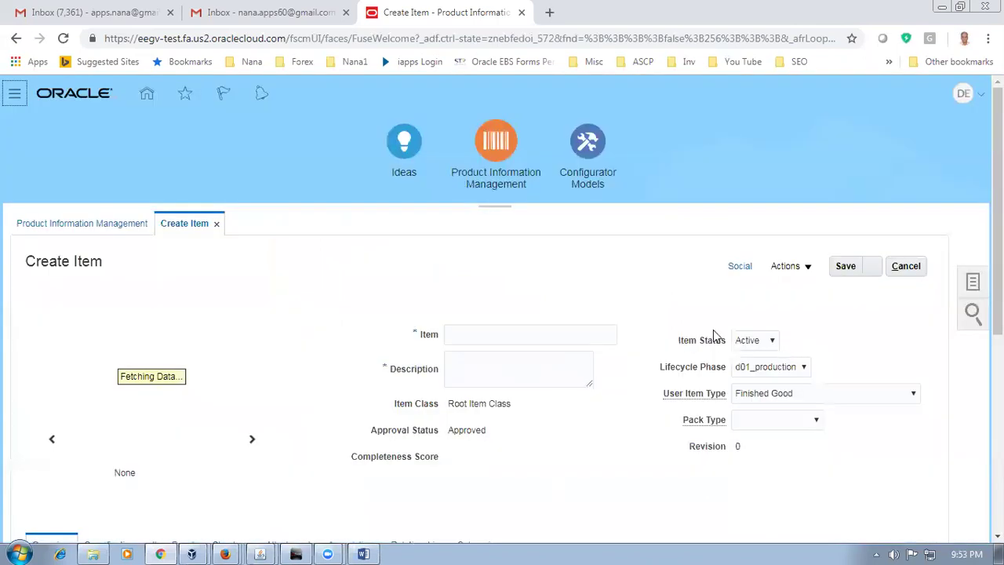
Step: Paste d0110_laptop as both the item name and the description
click(481, 336)
text(d0110_laptop)
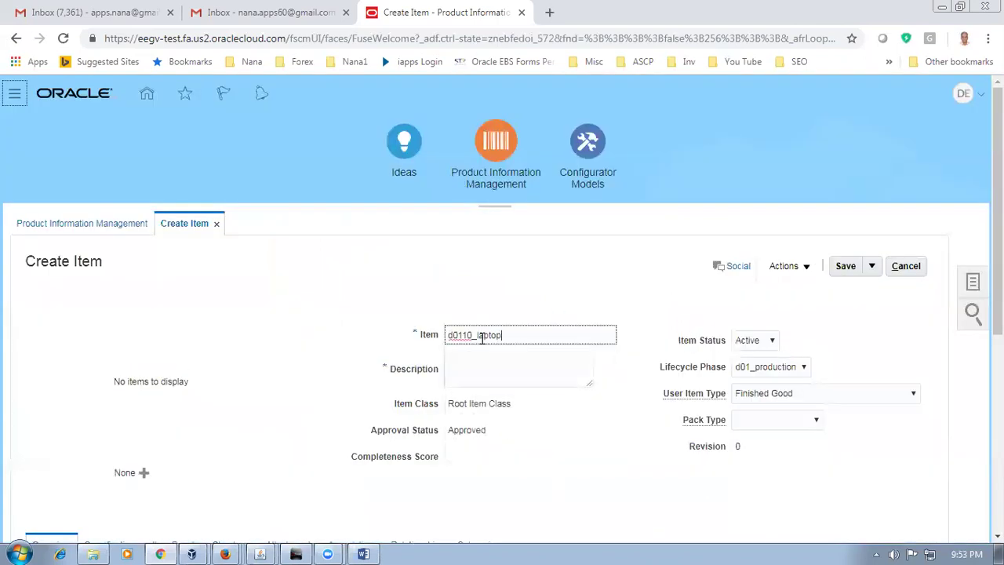
click(466, 363)
text(d0110_laptop)
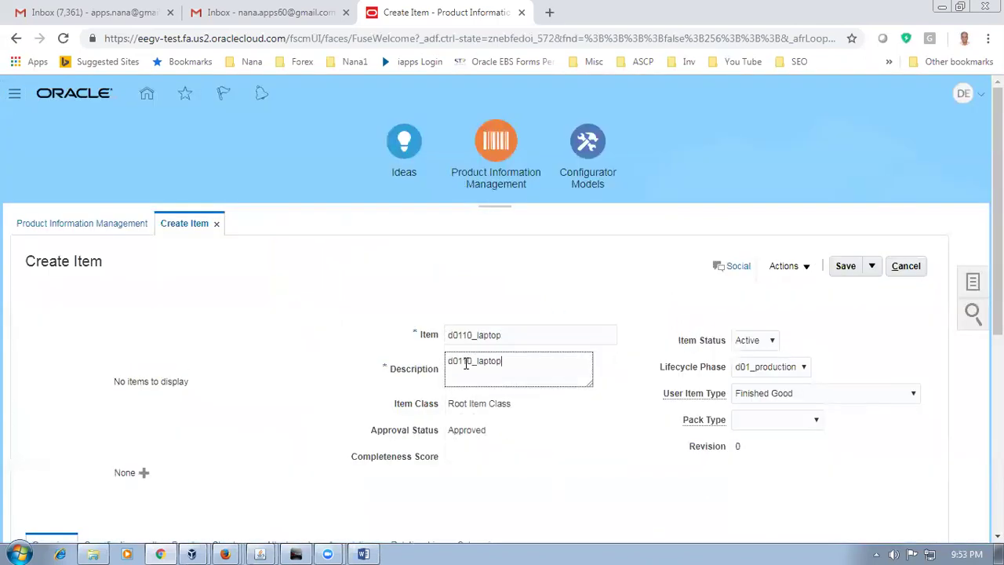
click(265, 415)
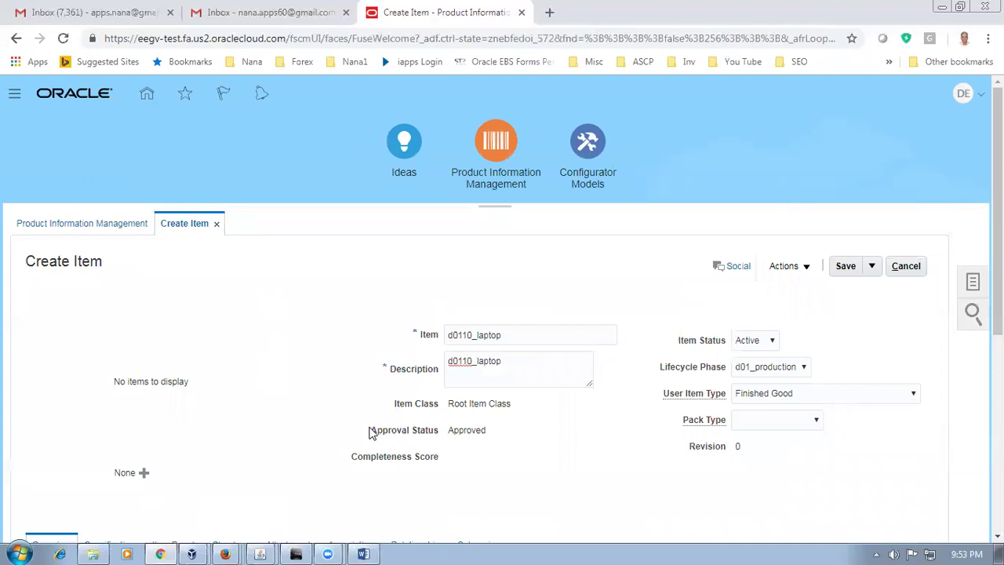
Step: Show the item's organization associations and open the Actions menu for that table
scroll(372, 433, down, 2)
click(348, 401)
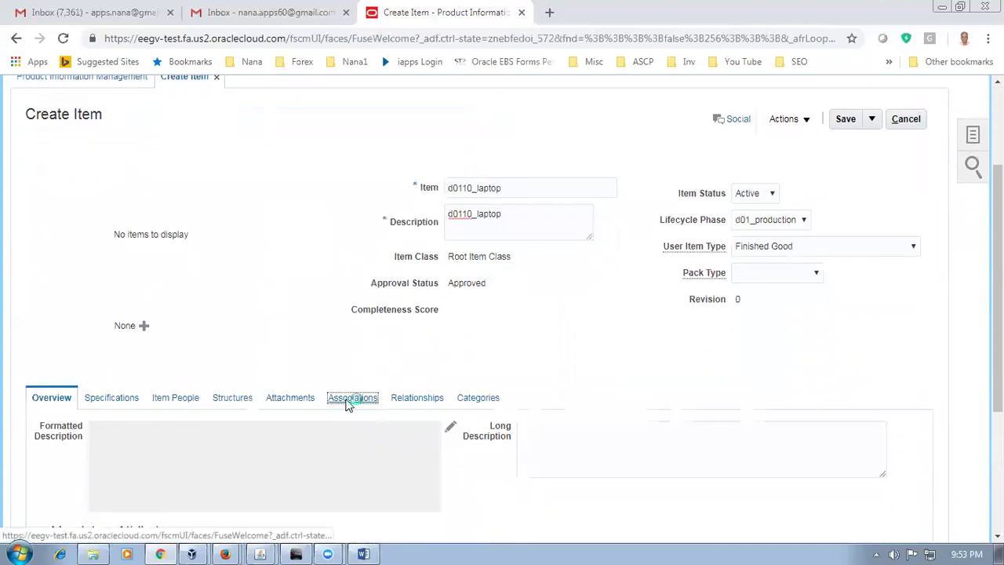
scroll(347, 400, down, 1)
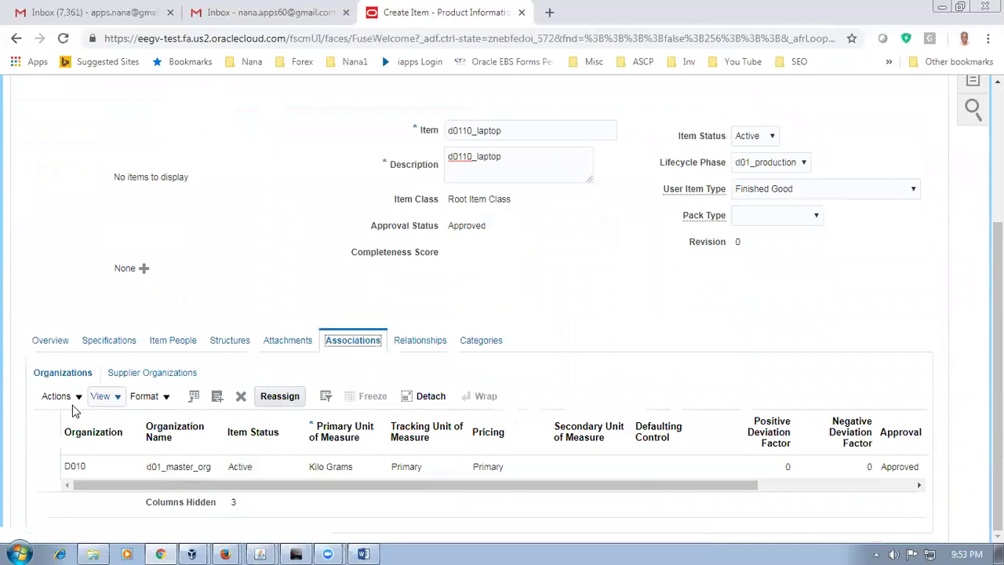
click(47, 403)
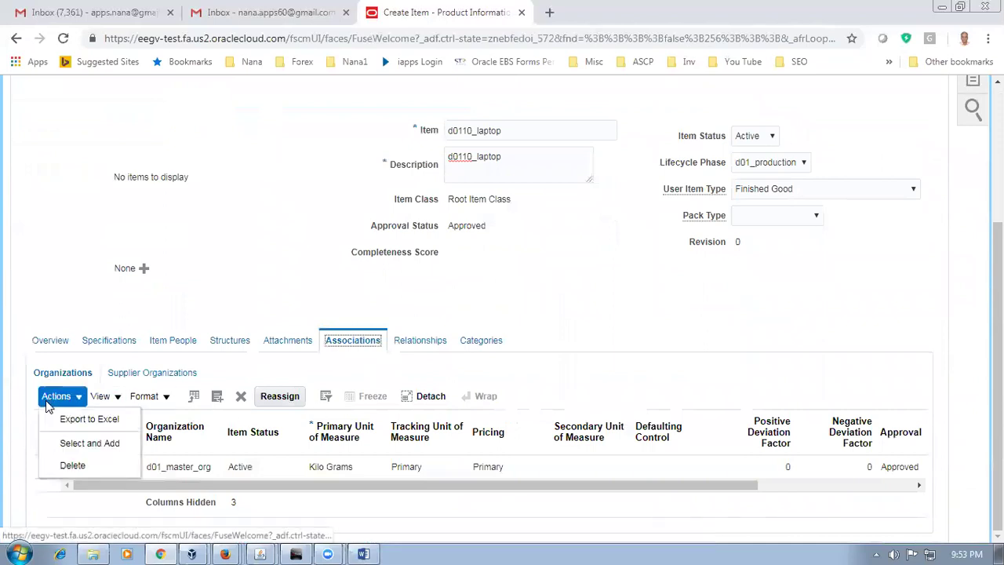
Step: Add organization D011 (d01_child_1) to the item's associations with Select and Add
click(89, 444)
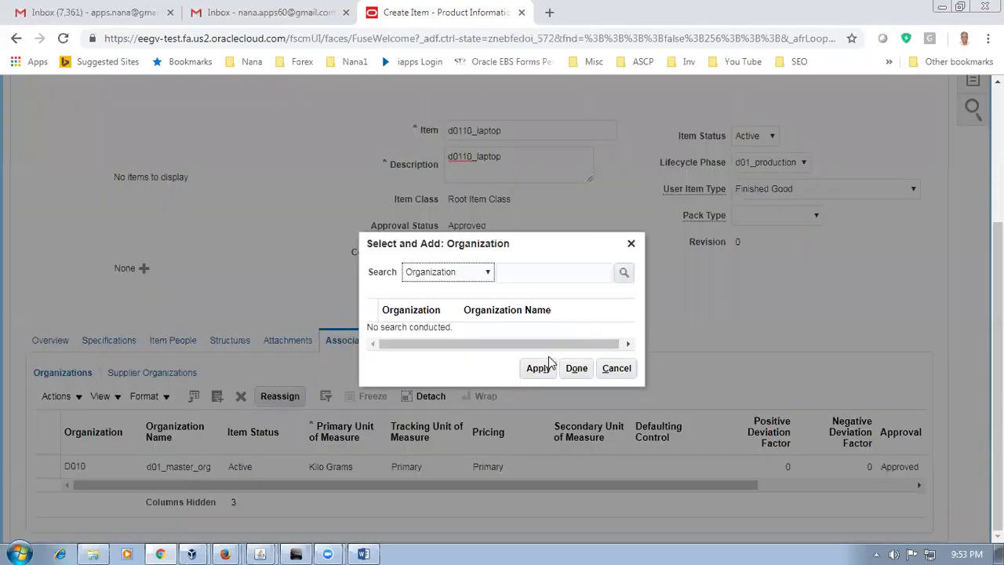
click(526, 273)
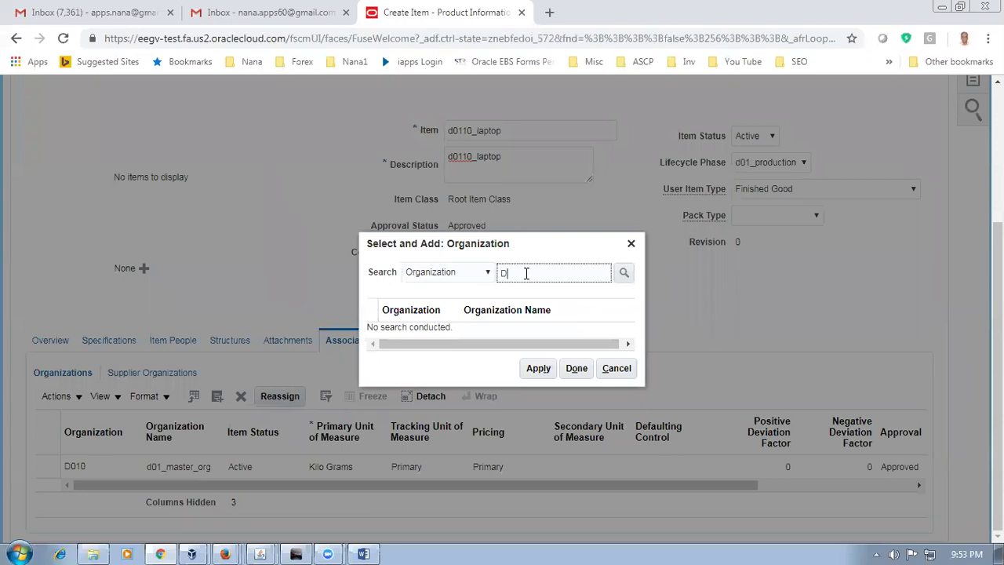
key(Return)
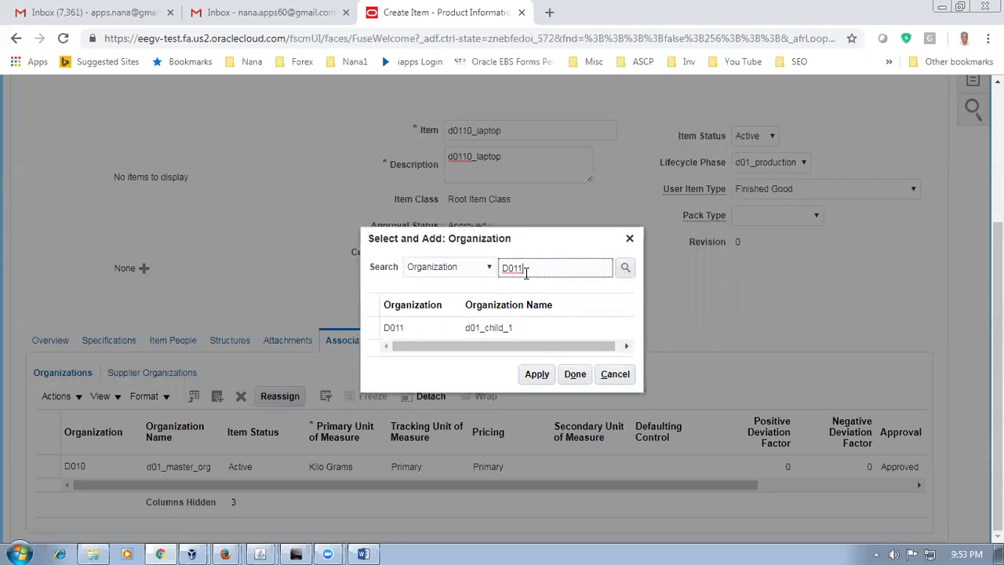
click(527, 329)
click(533, 372)
click(583, 378)
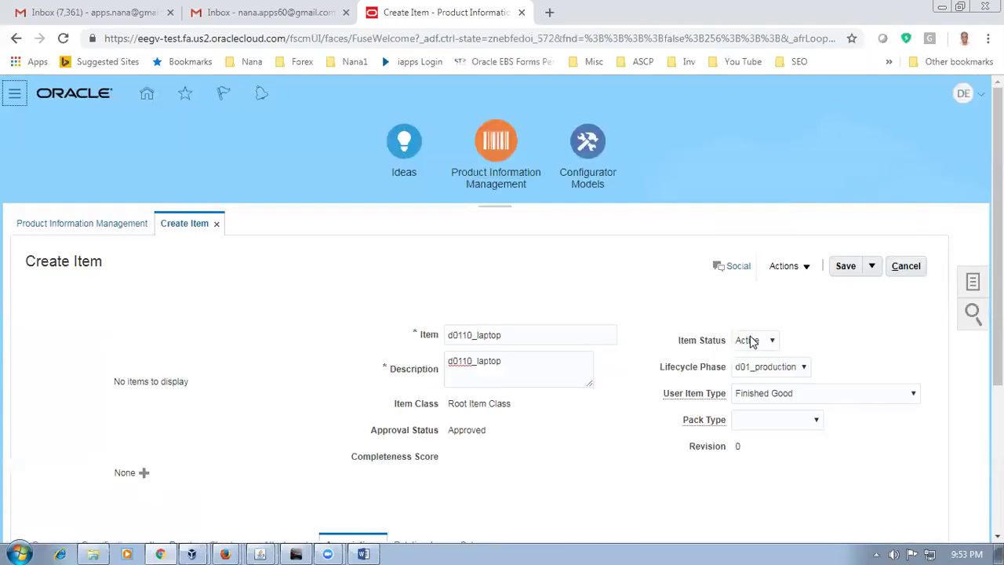
Step: Save and close the d0110_laptop item, then switch to the Word worksheet
click(871, 266)
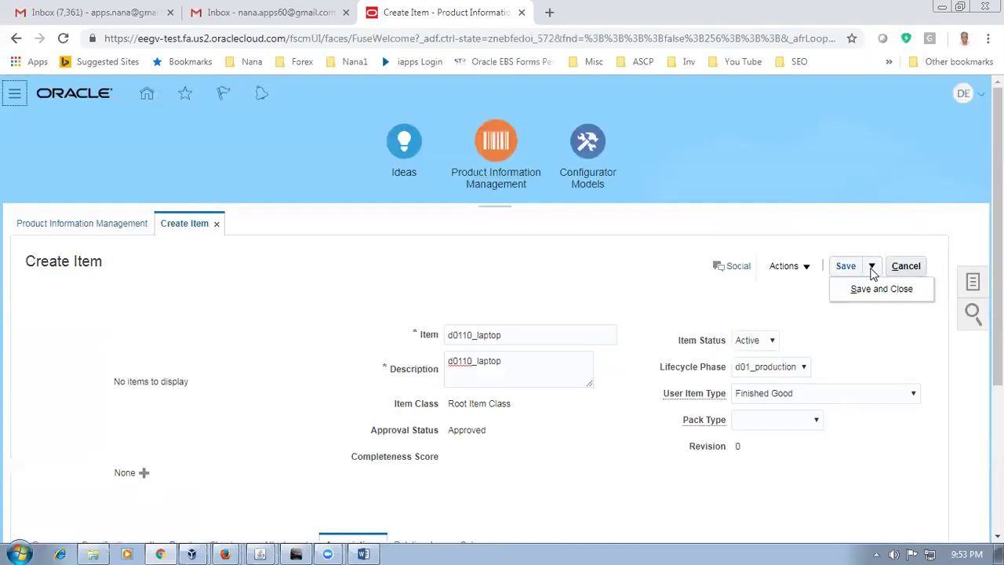
click(868, 290)
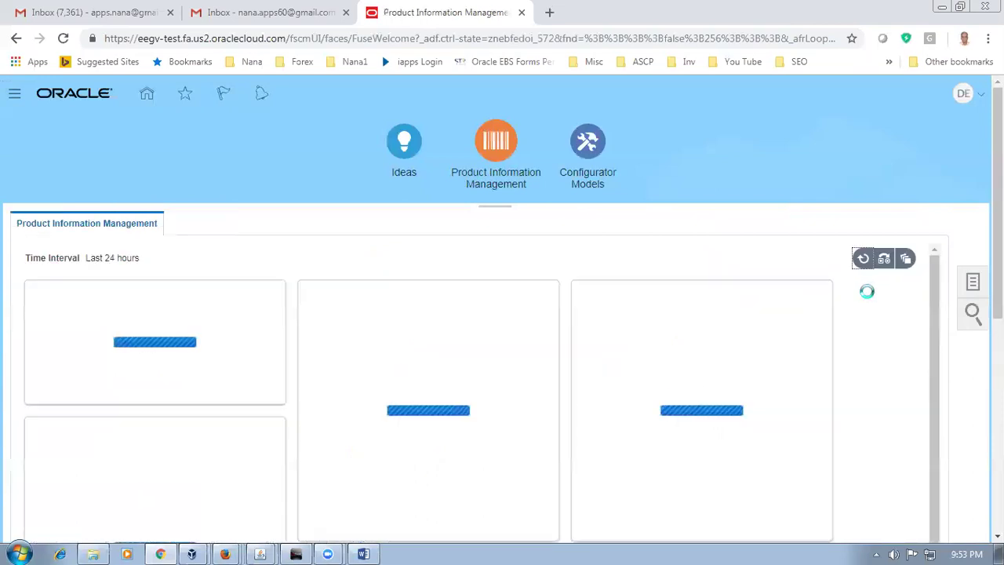
key(alt+Tab)
Step: Select d0111_carry_case in row 140 of the worksheet and switch back to Oracle
click(129, 325)
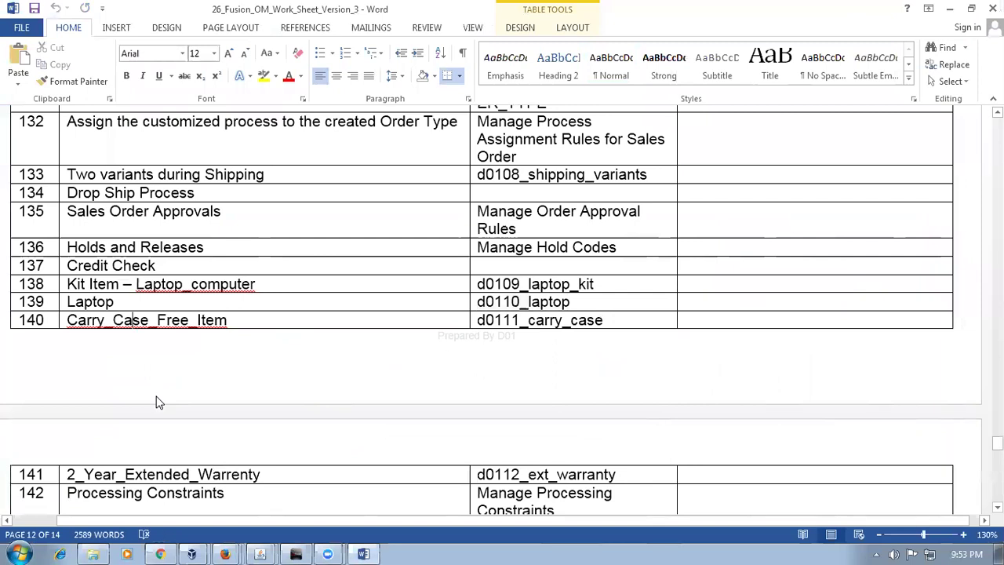
key(Tab)
key(ctrl+c)
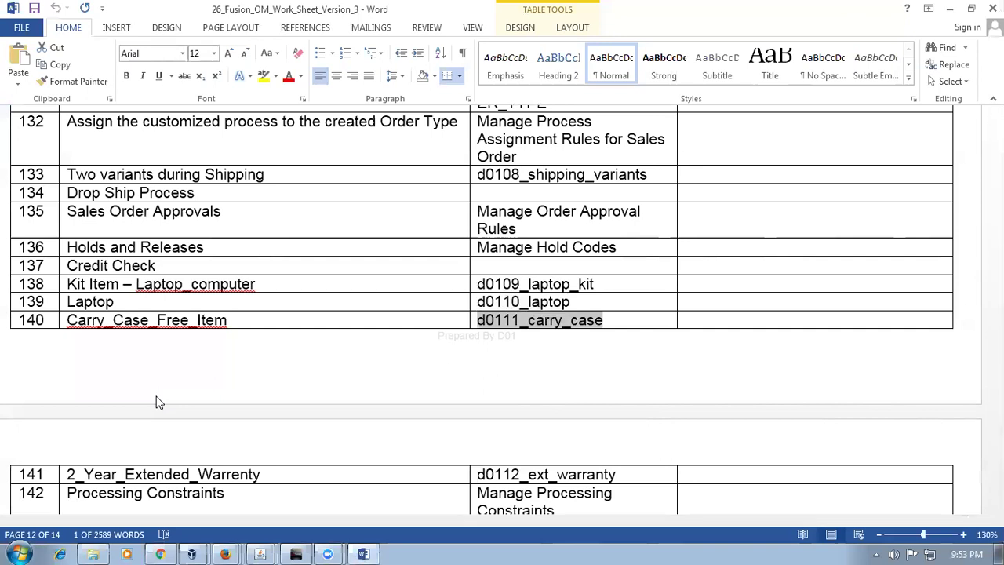
key(alt+Tab)
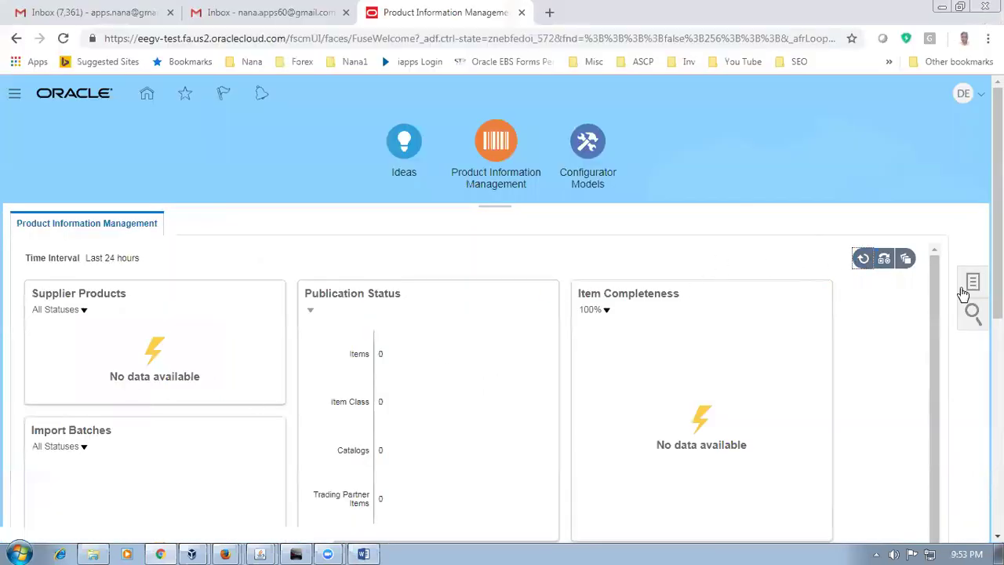
Step: Create Item with organization D010 and Root Item Class, opening a blank Active Finished Good form
click(977, 284)
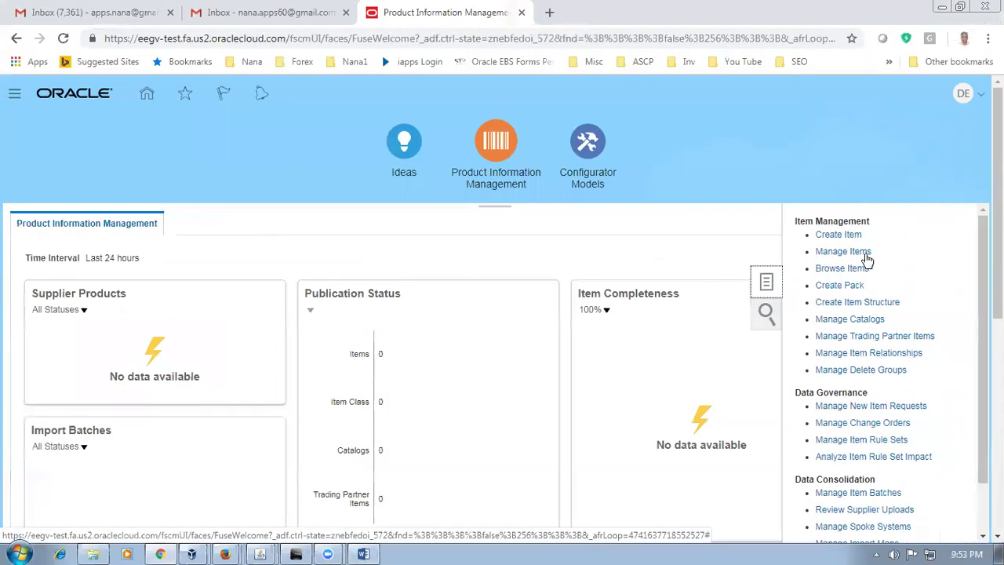
click(838, 235)
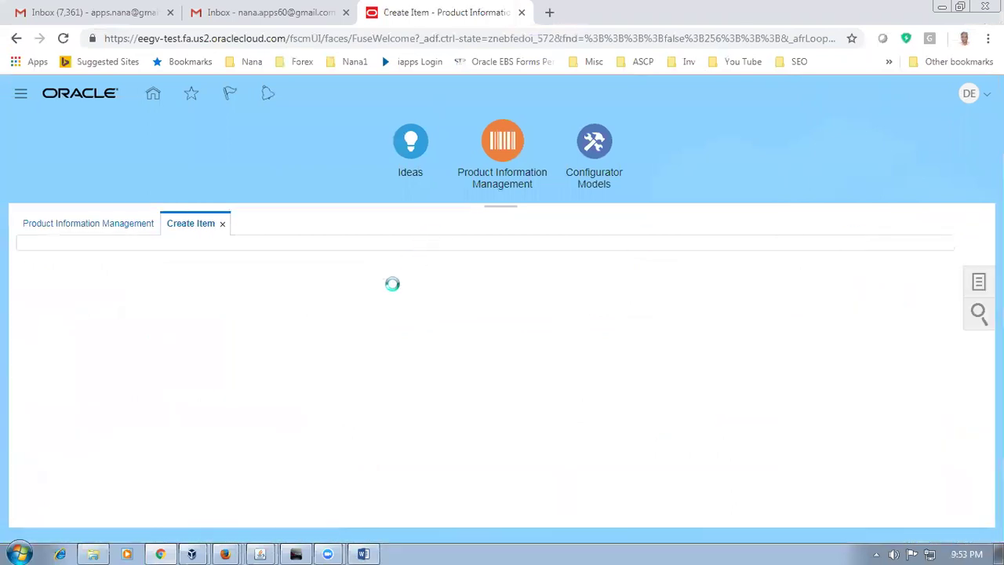
text(D01)
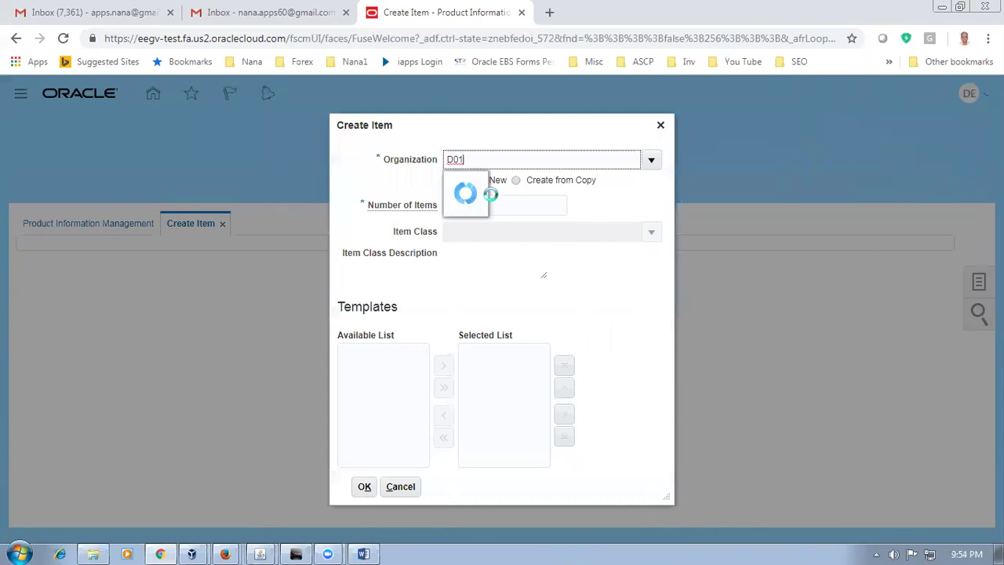
click(493, 192)
click(495, 232)
text(root)
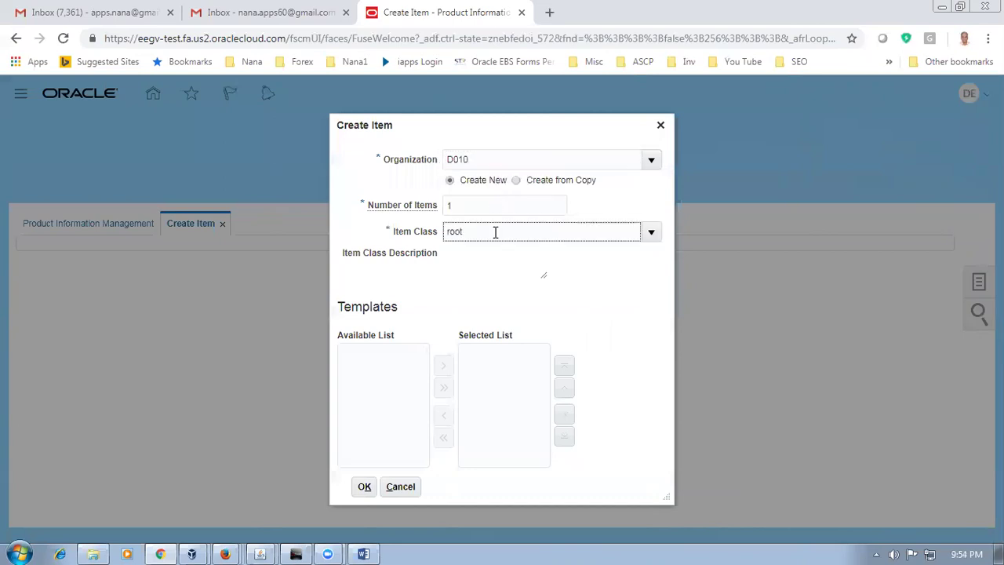
click(497, 261)
click(364, 487)
click(302, 487)
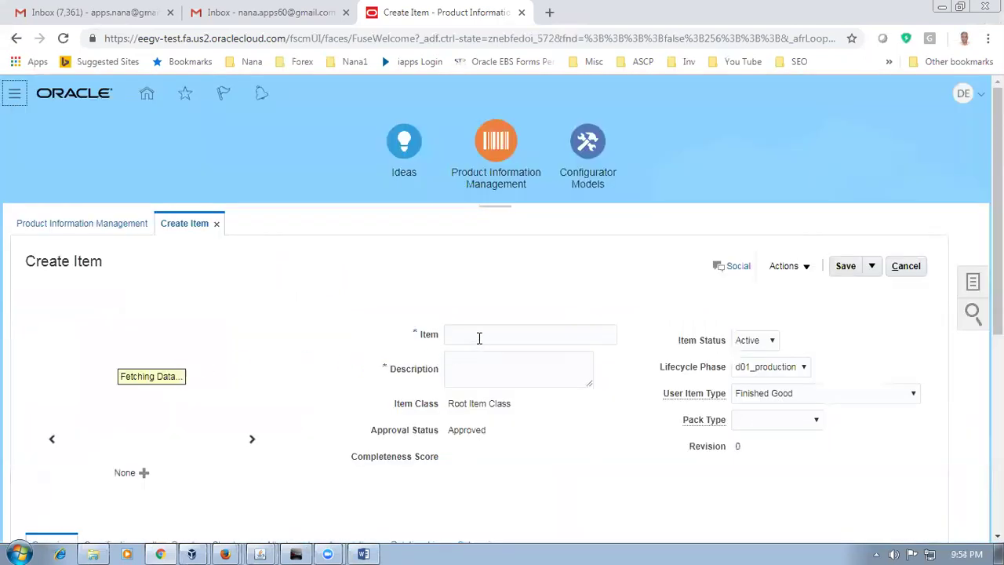
Step: Paste d0111_carry_case as both the item name and the description
click(473, 338)
text(d0111-carry_case)
click(467, 369)
key(ctrl+v)
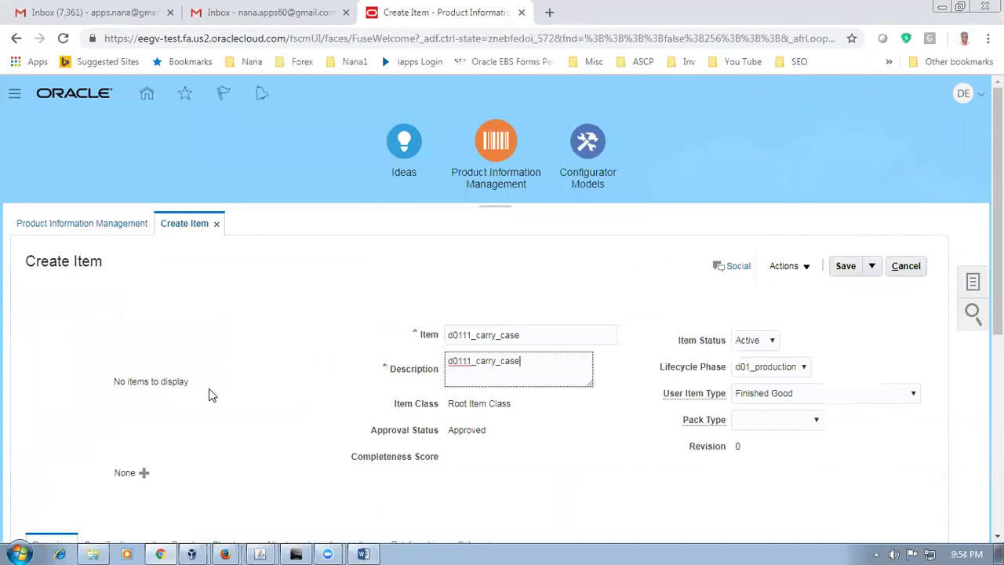
Step: Open the item's Specifications > Sales and Order Management attributes
scroll(211, 395, down, 3)
click(106, 333)
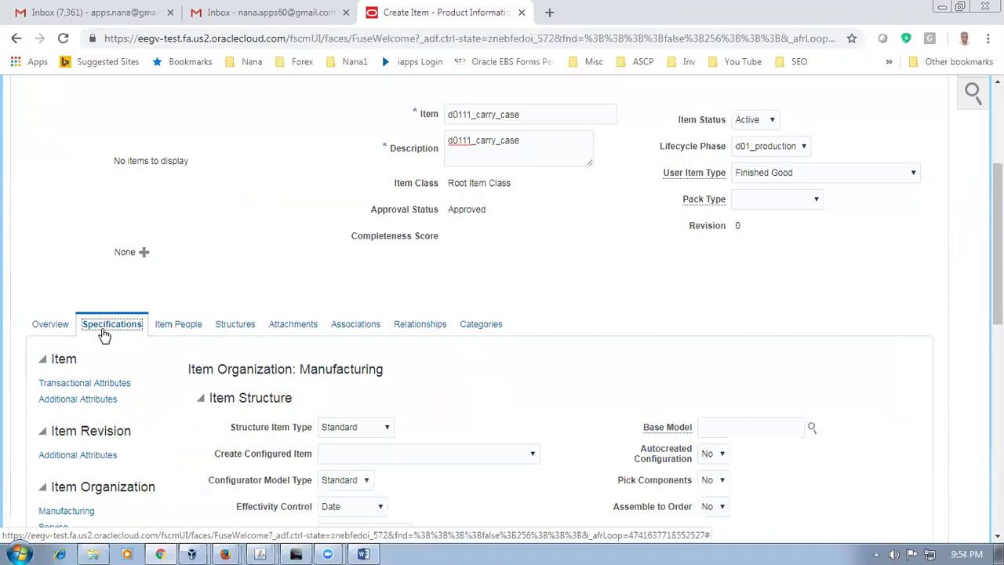
scroll(103, 334, down, 2)
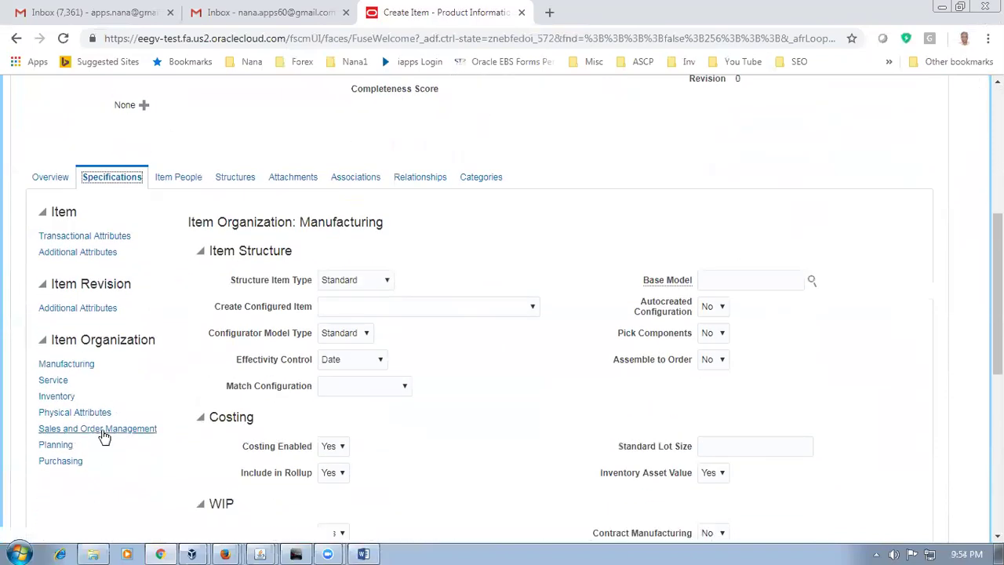
click(100, 430)
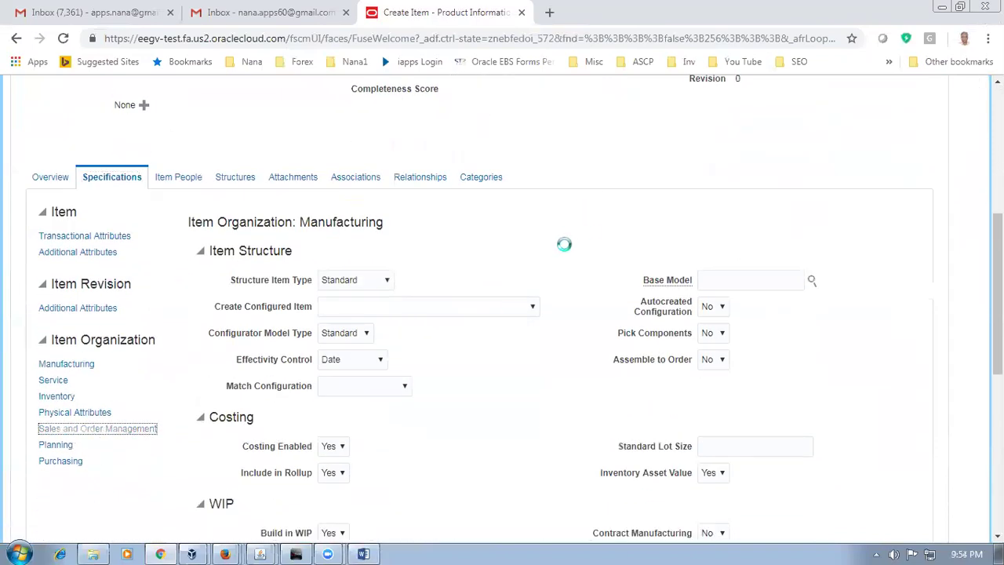
scroll(565, 249, down, 3)
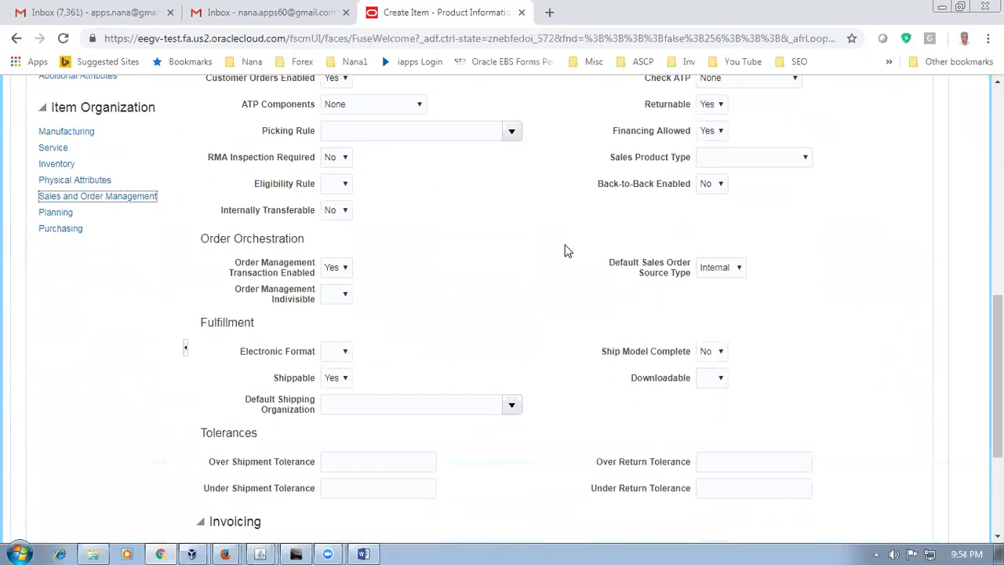
scroll(565, 251, down, 1)
scroll(567, 251, down, 2)
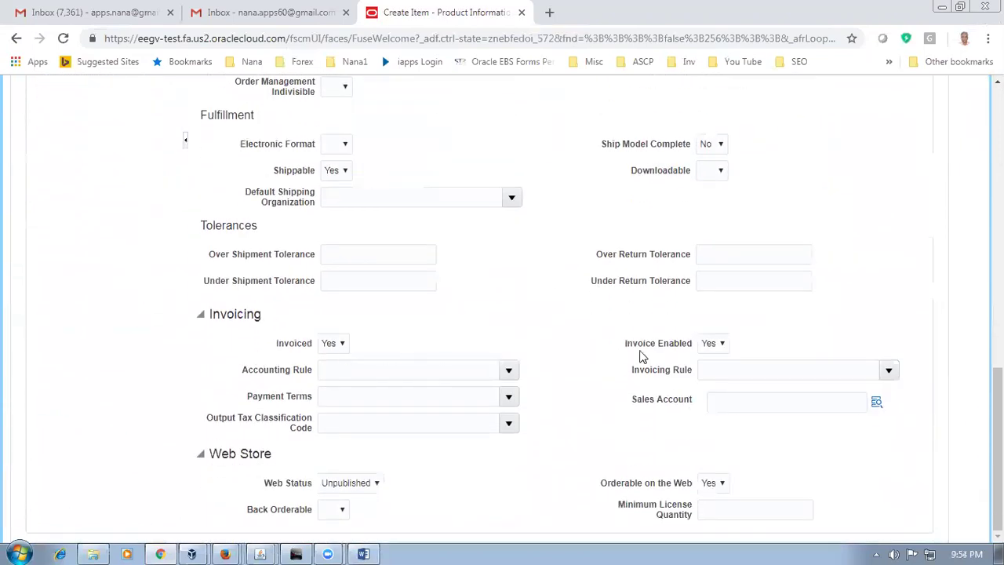
Step: Set Invoice Enabled and Invoiced both to No
click(710, 345)
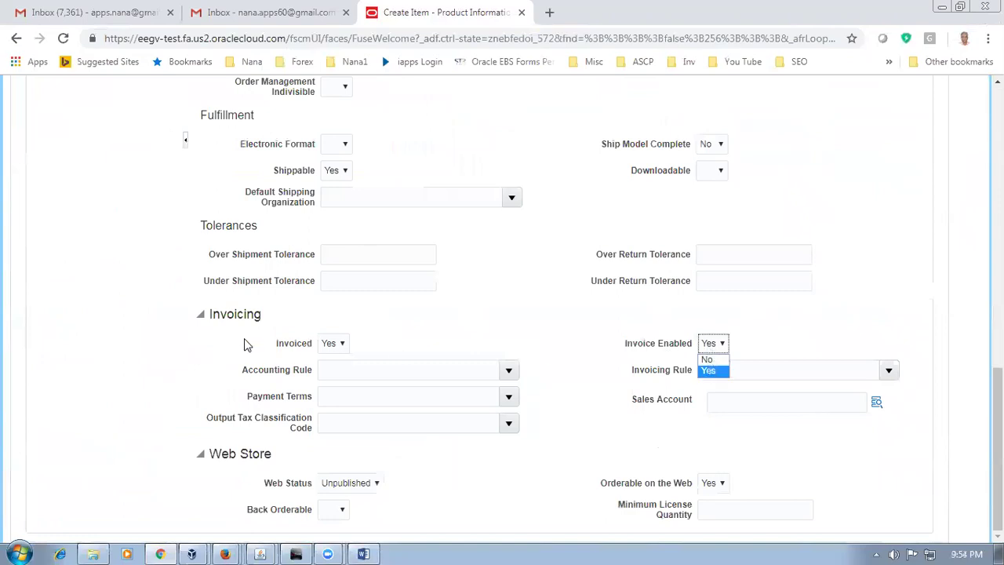
click(721, 359)
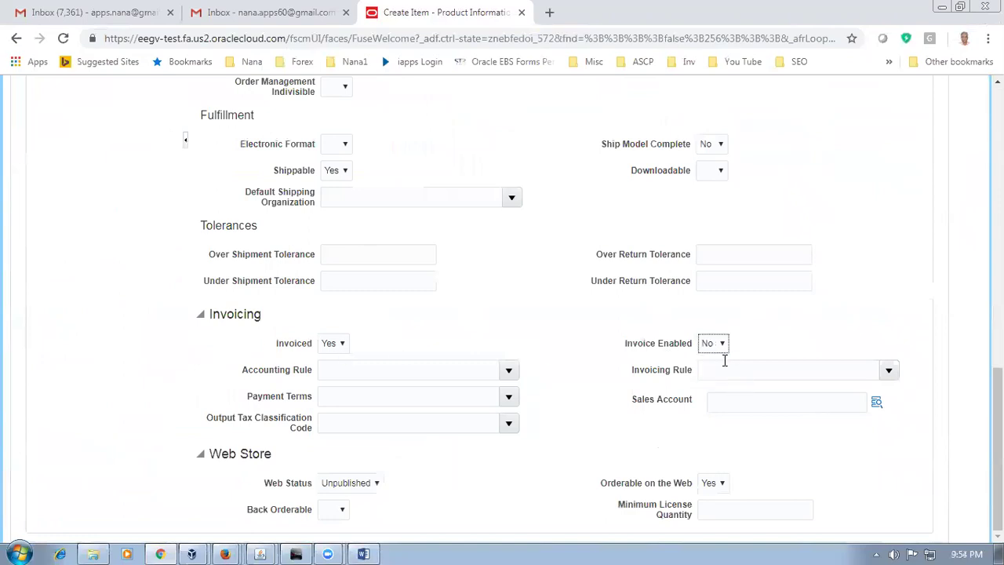
click(333, 346)
click(333, 357)
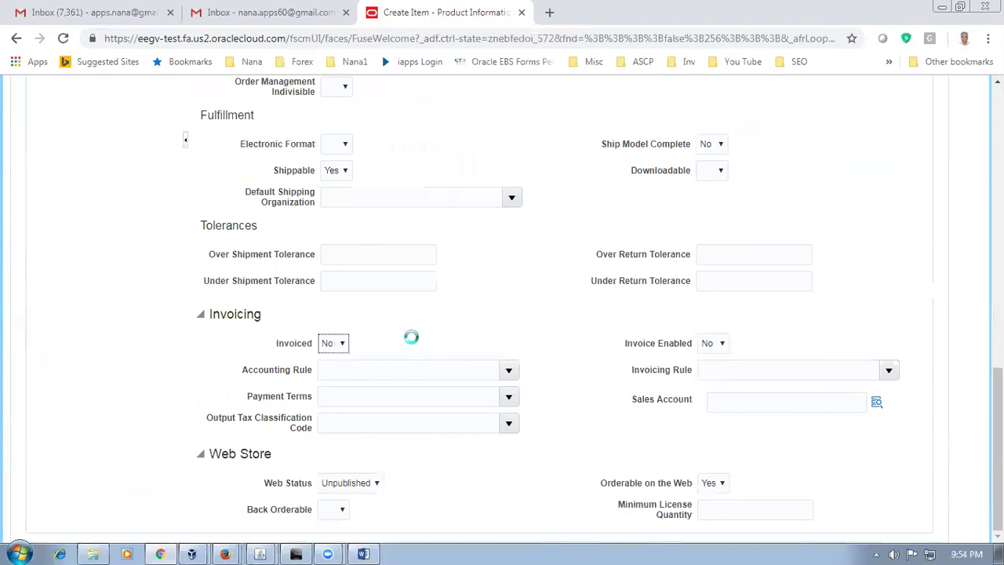
click(415, 343)
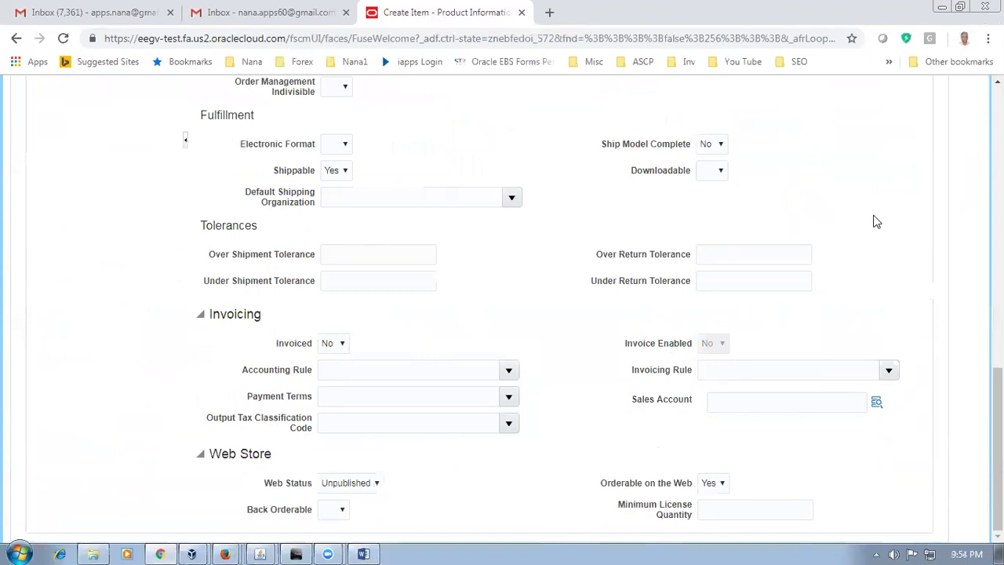
scroll(882, 232, up, 10)
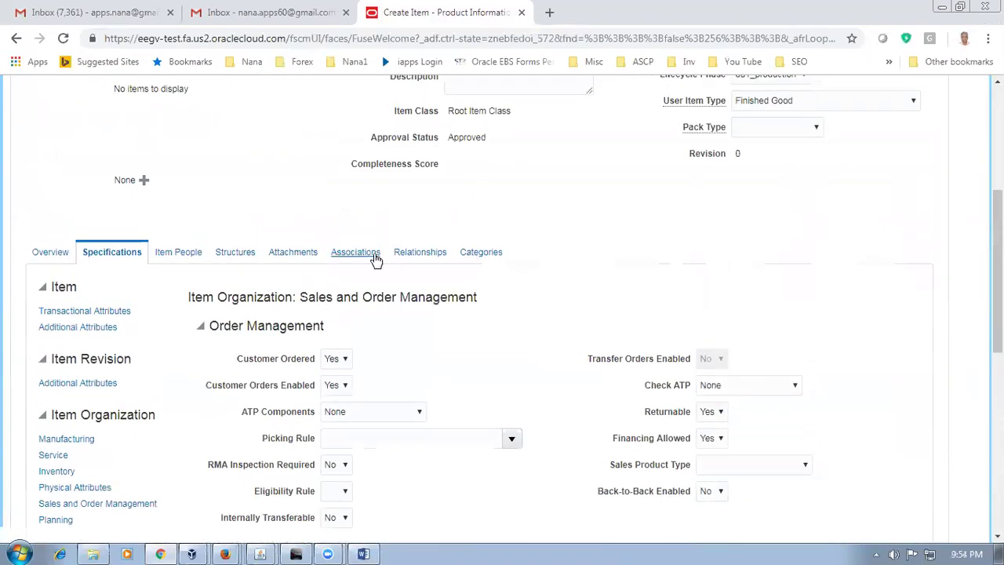
Step: Search for D011 and add it (d01_child_1) to the carry case's organization associations
click(375, 258)
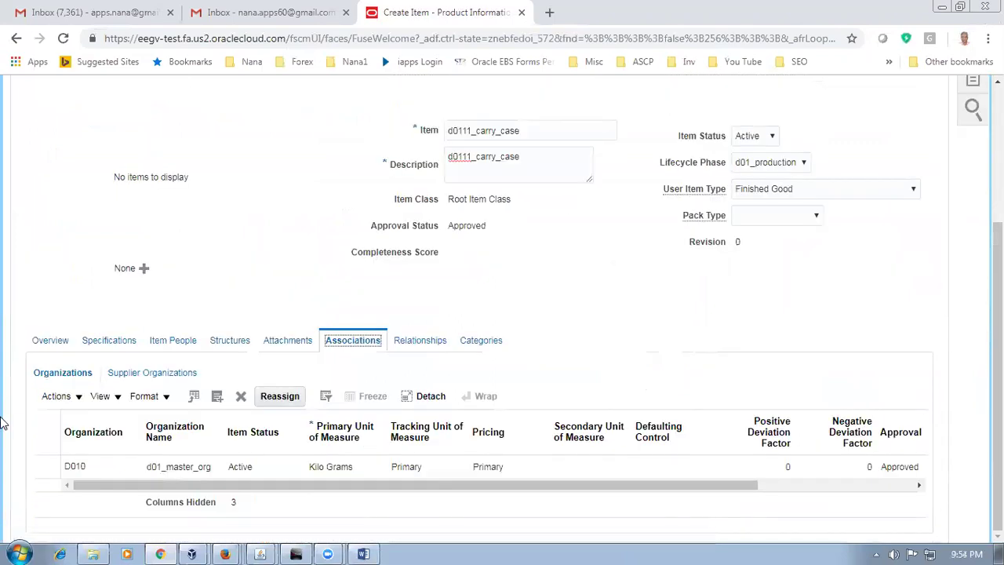
click(64, 443)
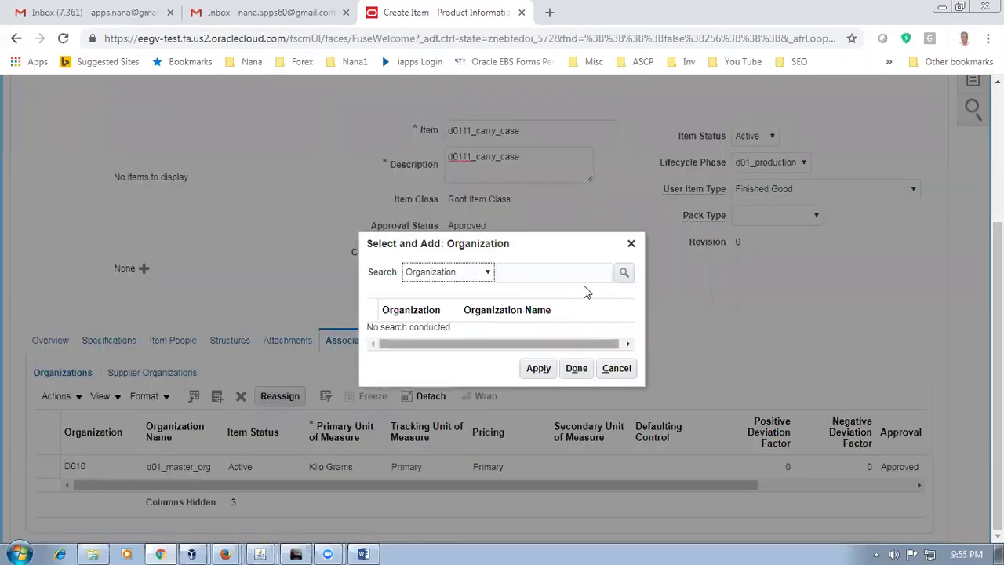
click(561, 273)
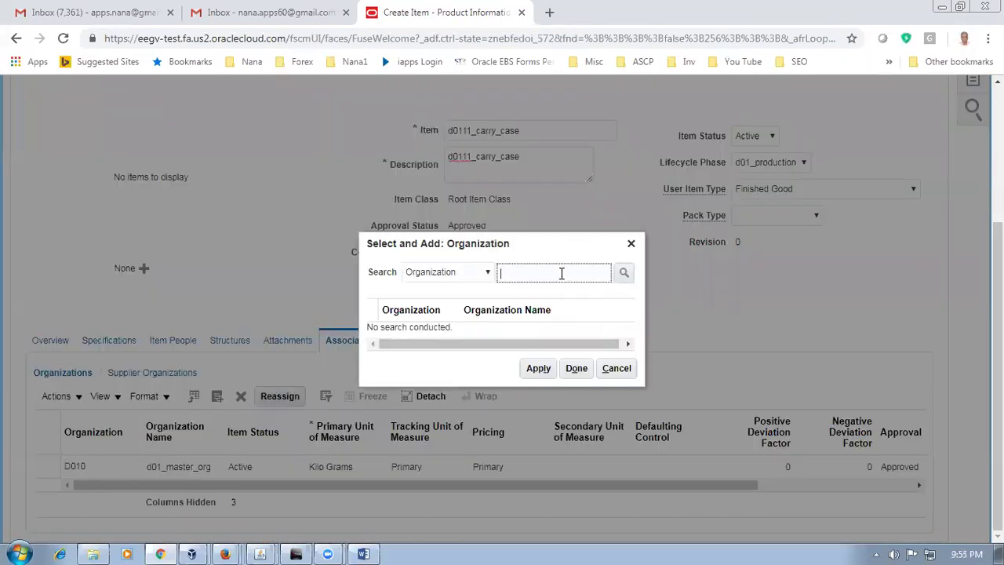
text(D011)
key(Return)
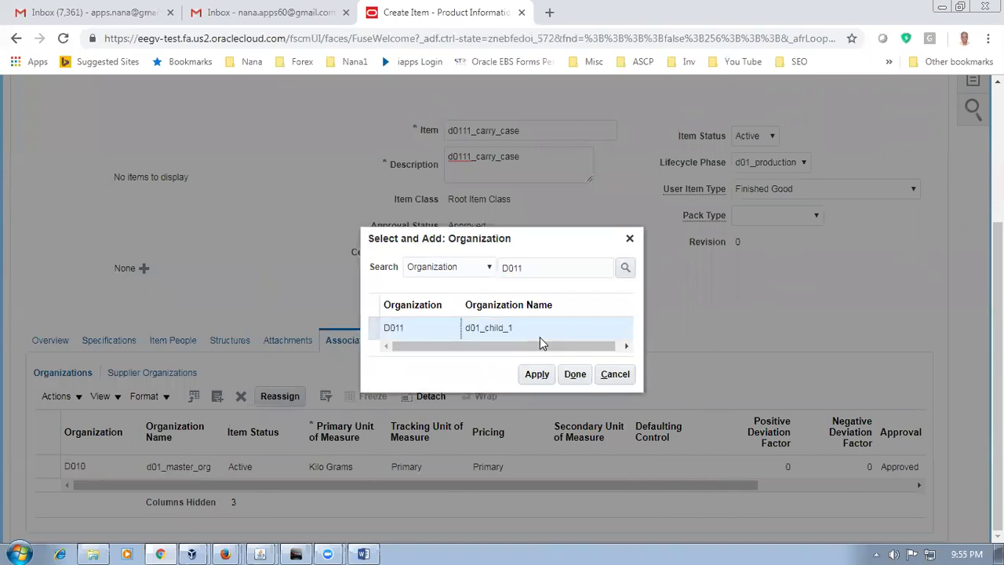
click(537, 374)
click(574, 374)
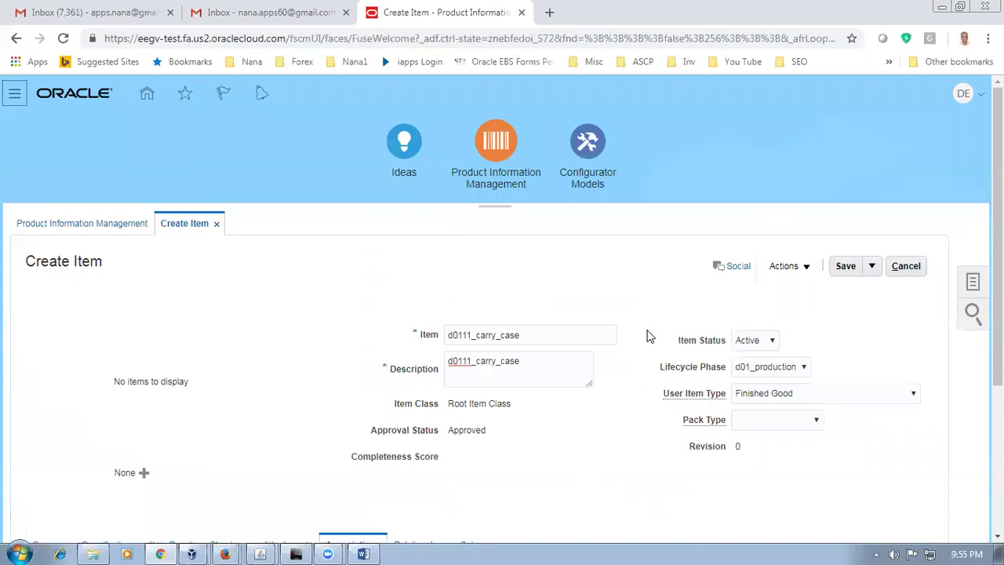
scroll(630, 386, down, 3)
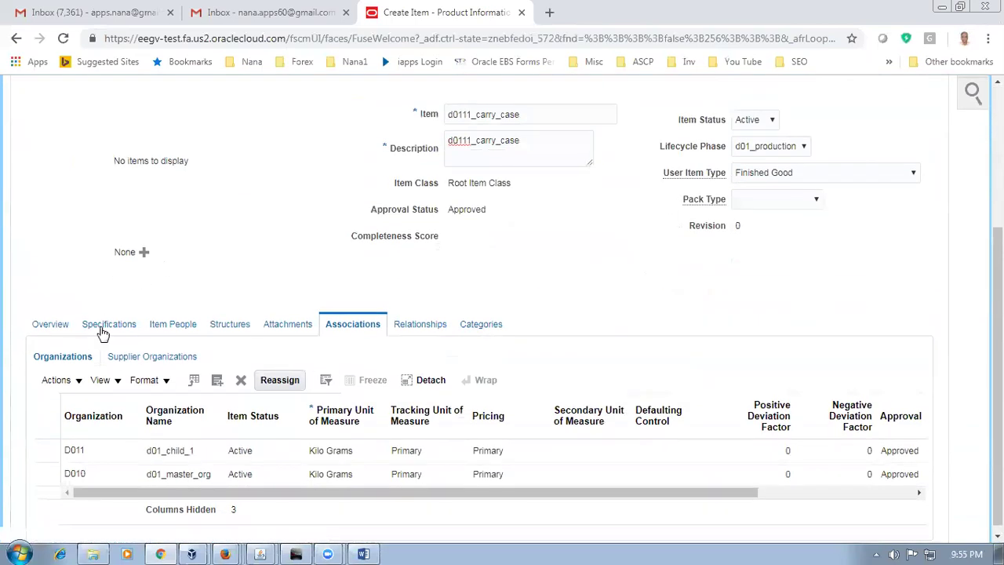
Step: Reopen Sales and Order Management specifications to confirm Invoiced and Invoice Enabled are No
click(102, 331)
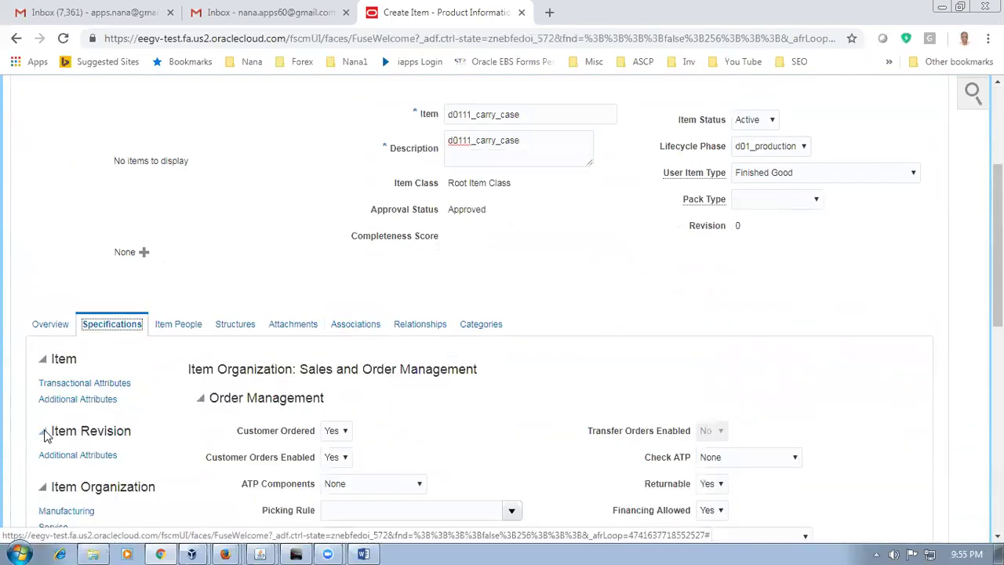
scroll(72, 464, down, 2)
click(82, 431)
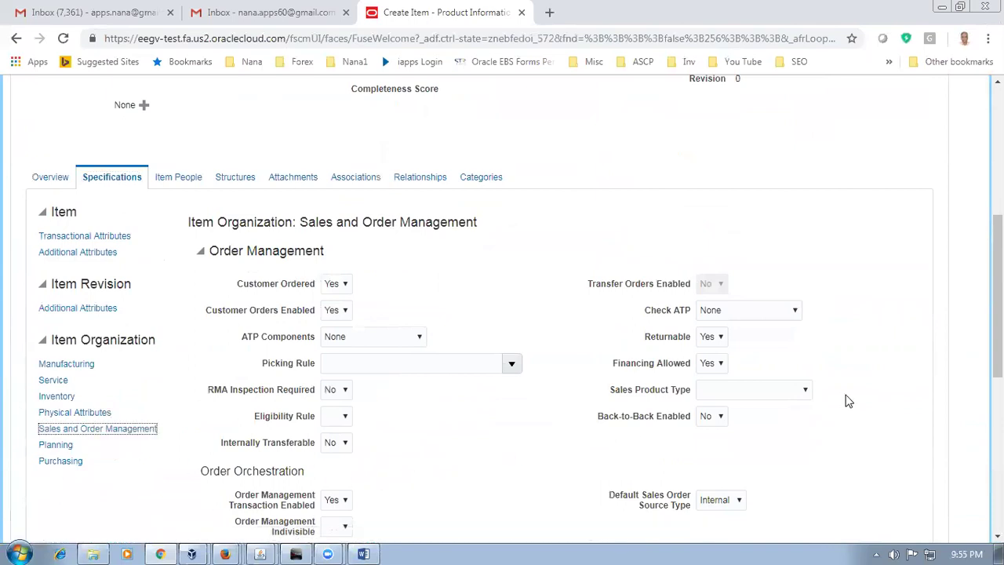
scroll(845, 400, down, 6)
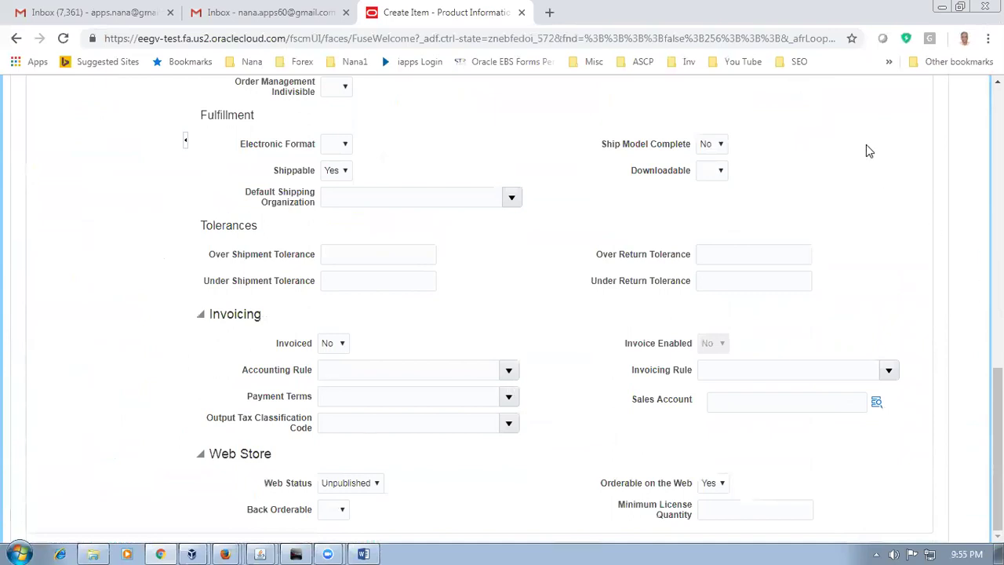
scroll(867, 151, up, 9)
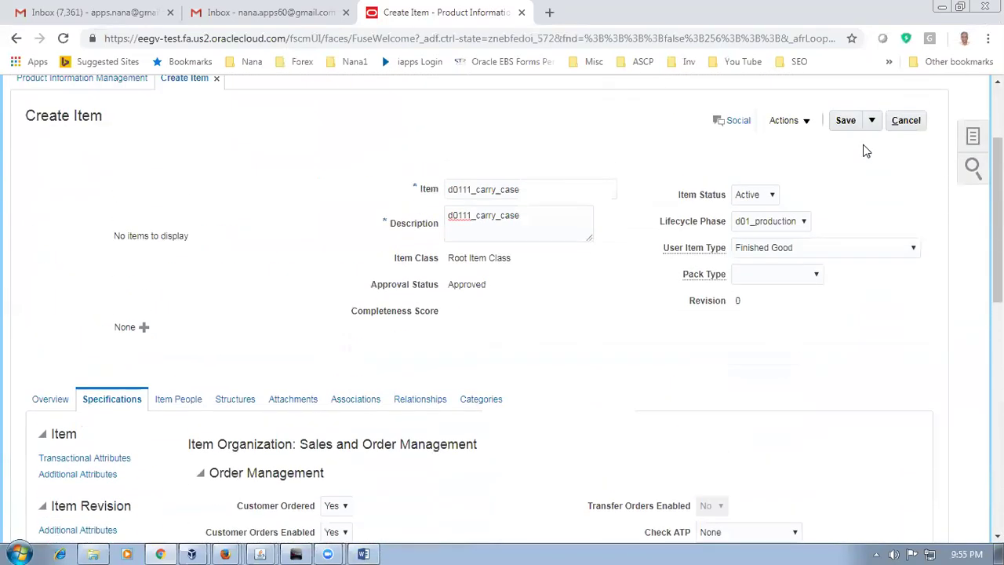
Step: Save and close d0111_carry_case, select d0112_ext_warranty in the Word worksheet, and return
click(874, 123)
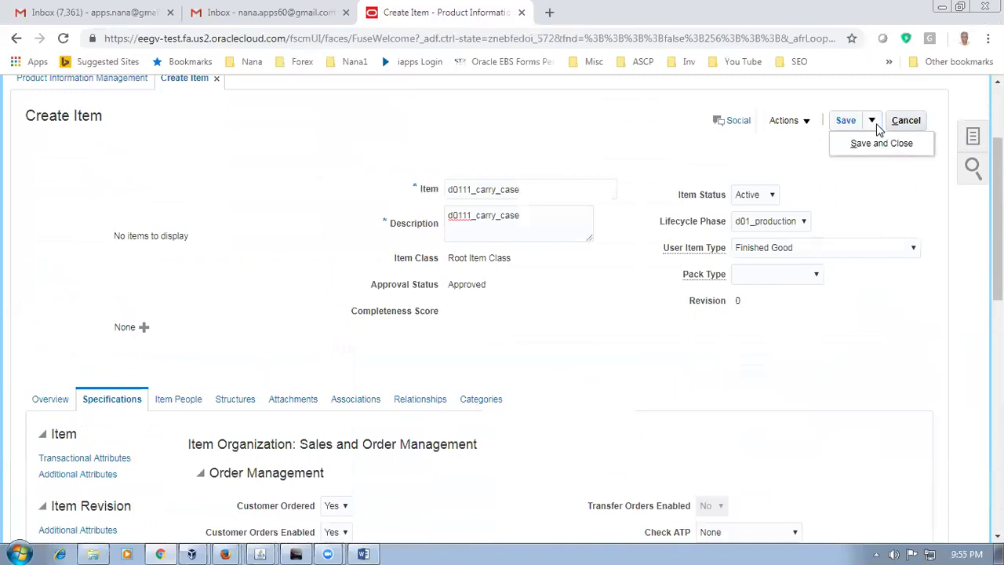
click(876, 145)
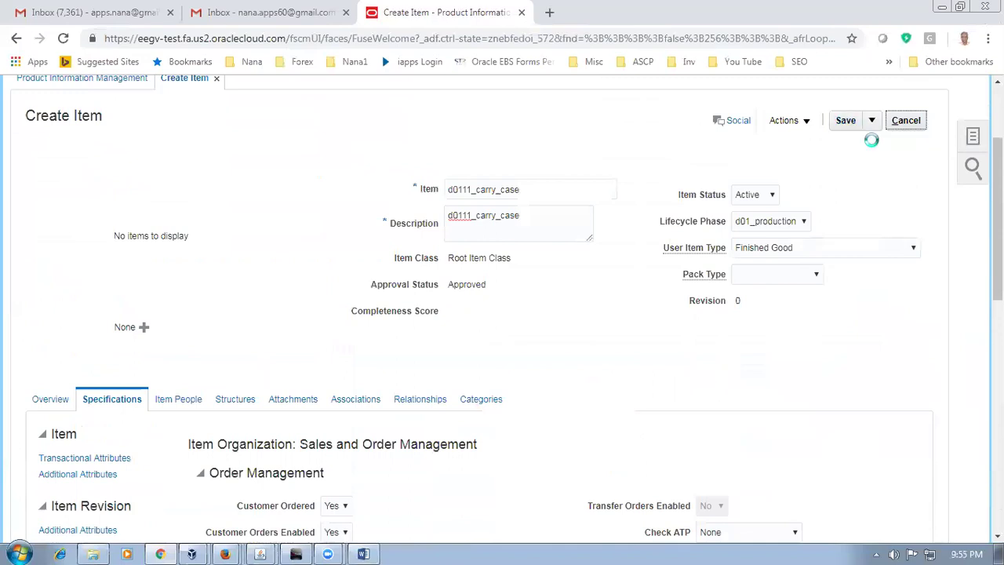
key(alt+Tab)
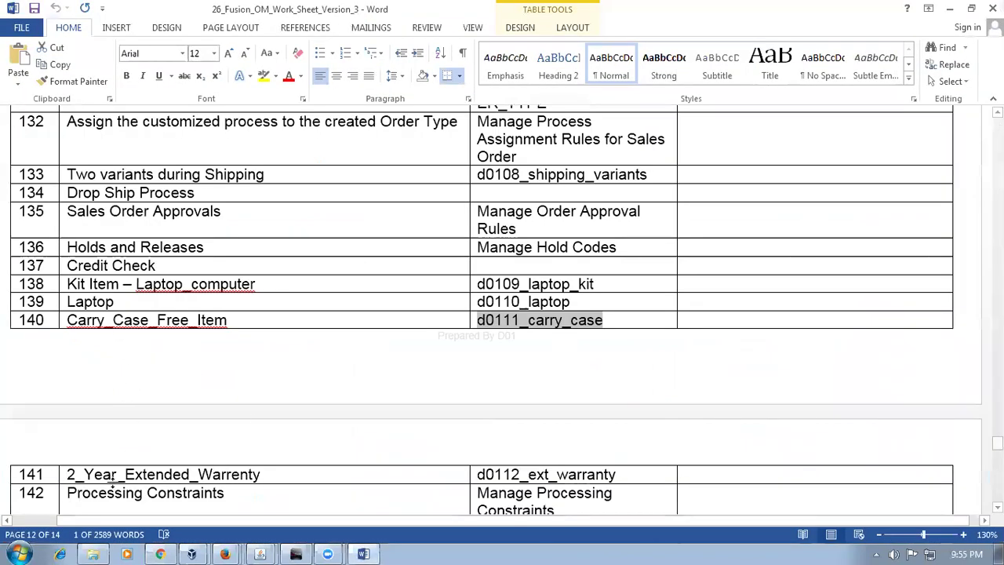
key(Tab)
key(Tab)
key(Tab)
key(Tab)
key(ctrl+c)
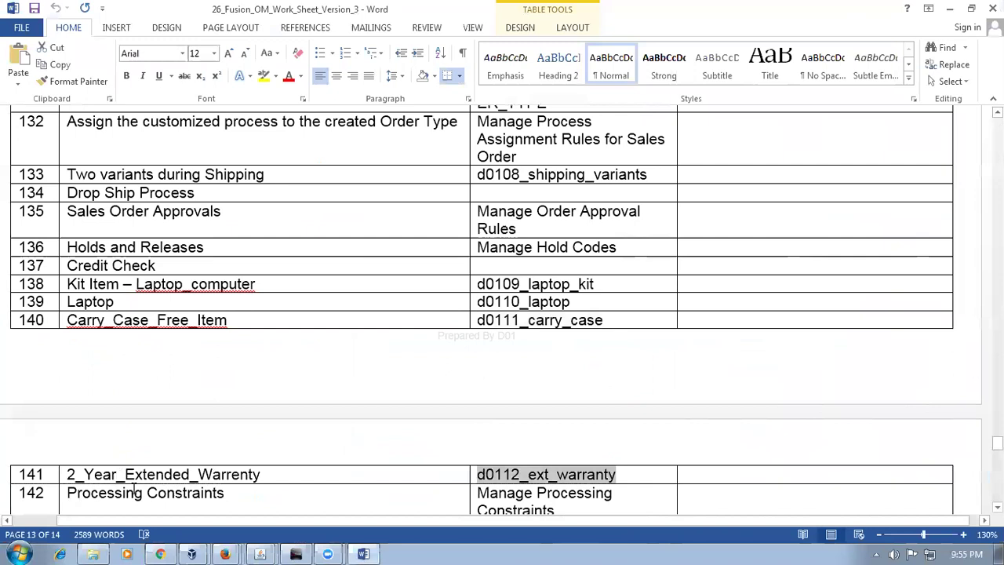
key(alt+Tab)
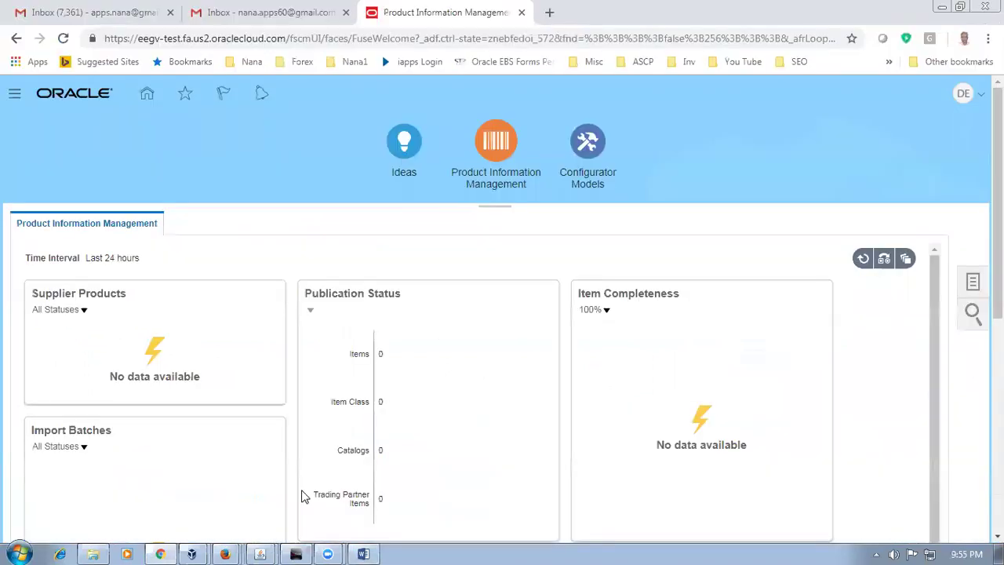
Step: Start another new item in organization D010 with the Root Item Class
click(973, 282)
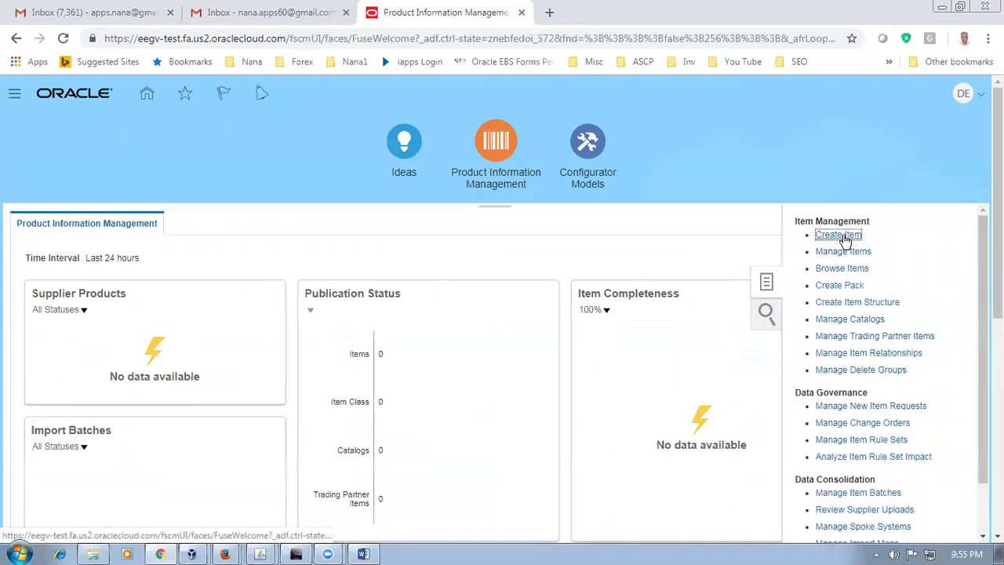
click(838, 234)
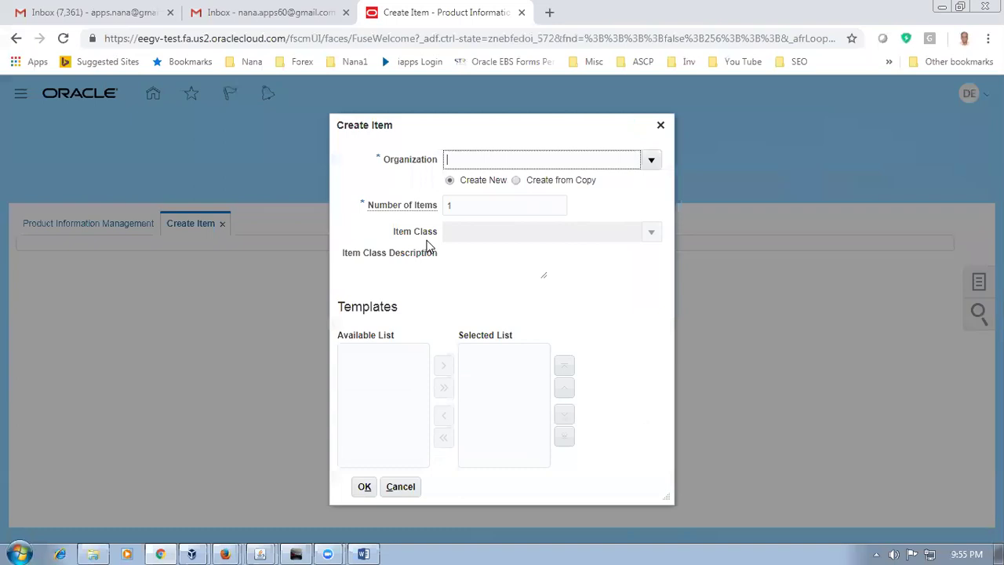
text(D01)
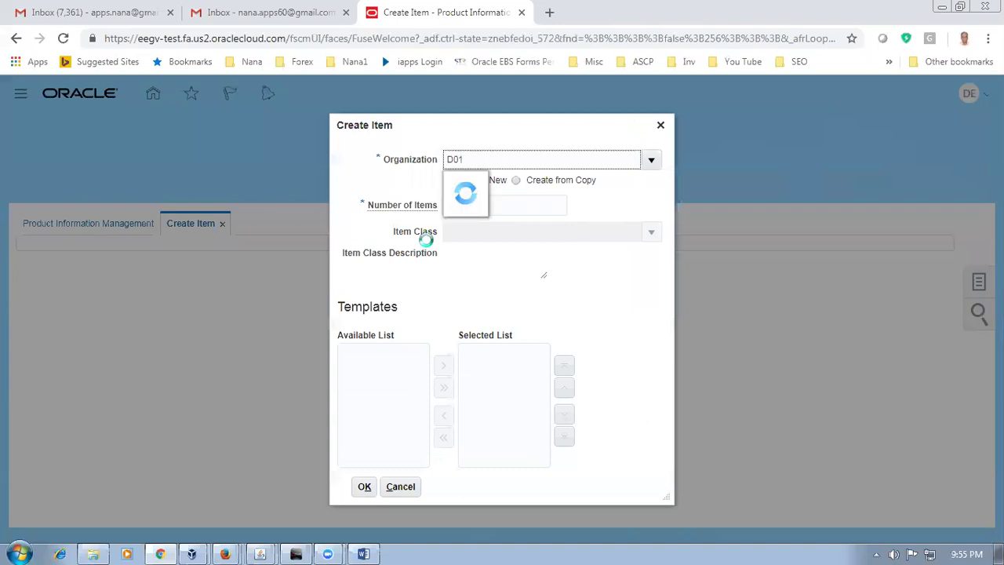
text(0)
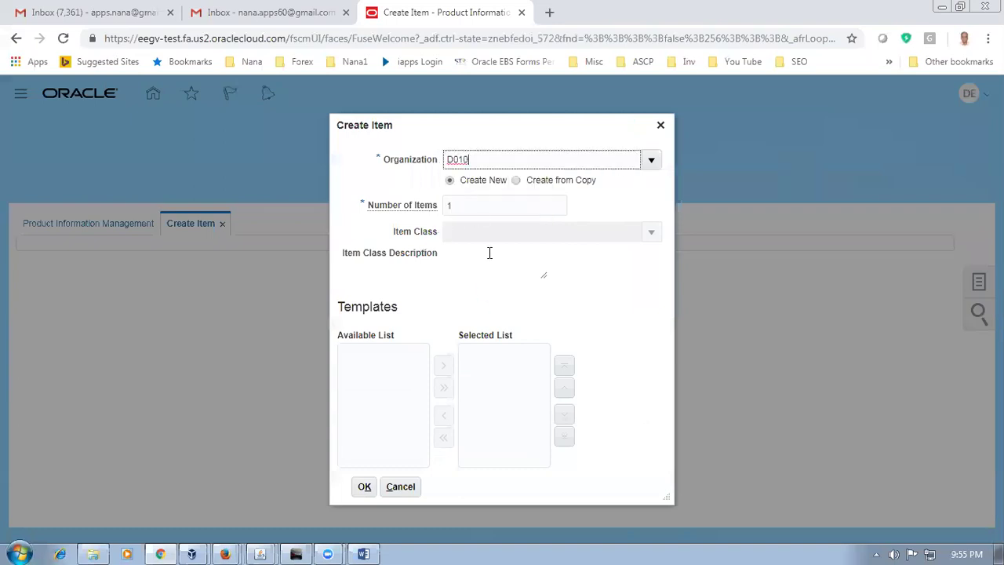
click(485, 237)
text(root)
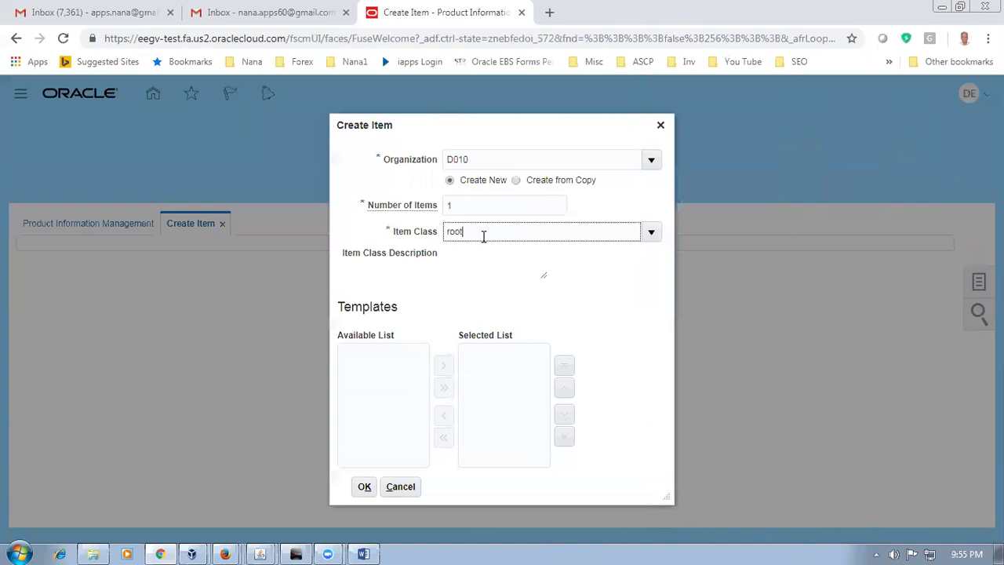
click(482, 257)
click(302, 487)
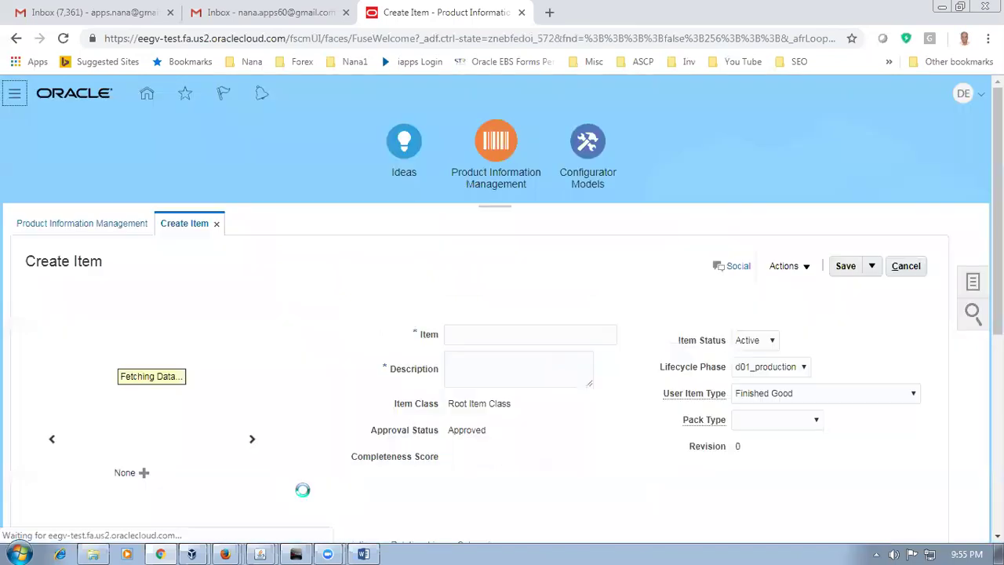
Step: Paste d0112_ext_warranty as both the item name and the description
click(465, 335)
text(d01_2_ext_warranty)
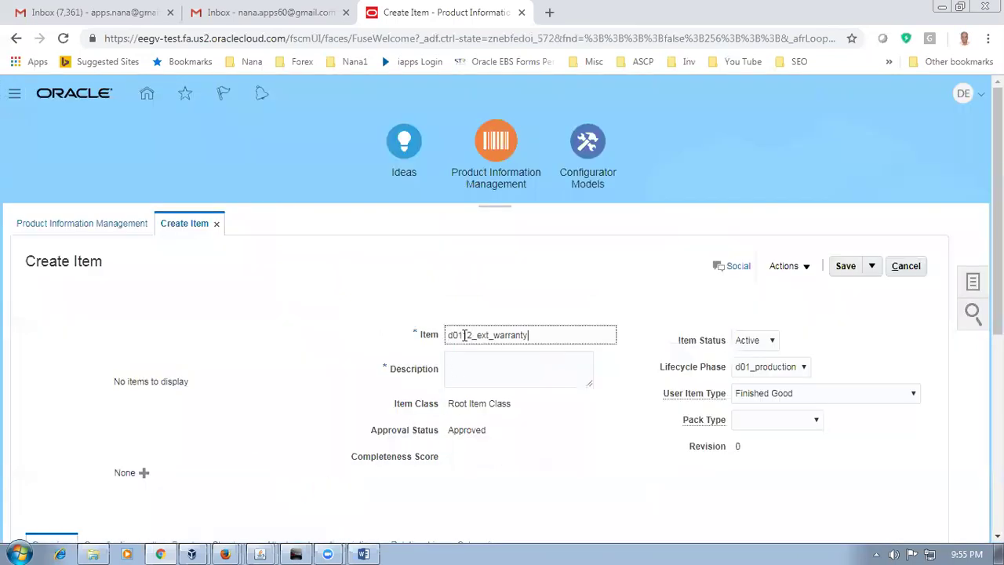
click(468, 368)
key(ctrl+v)
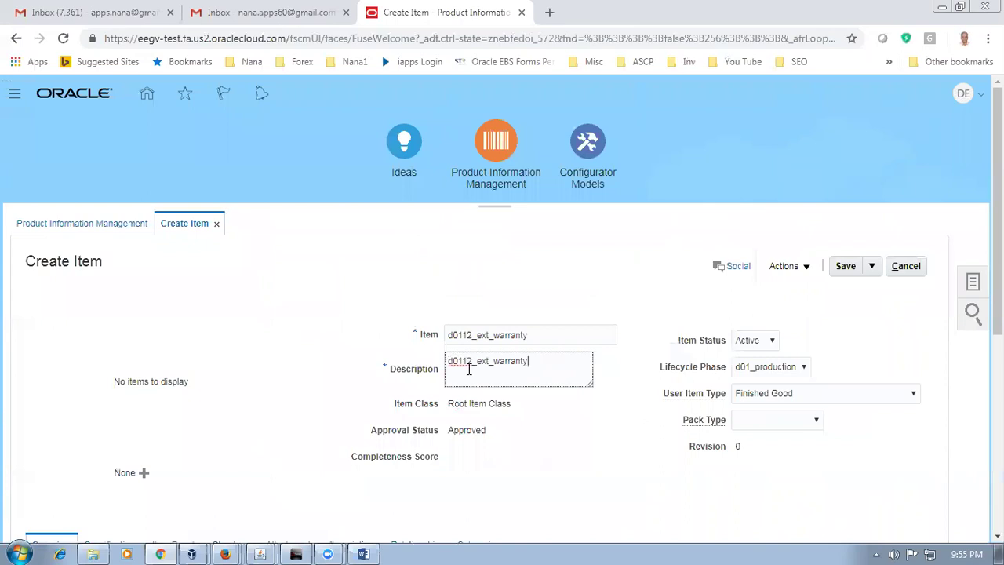
Step: Open the warranty item's Specifications > Sales and Order Management attributes
scroll(309, 341, down, 2)
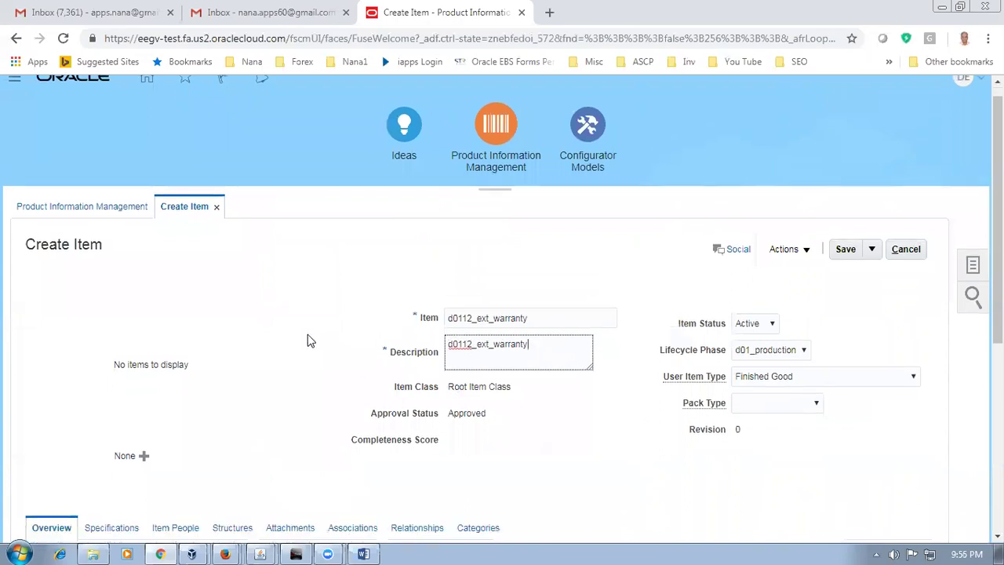
click(101, 399)
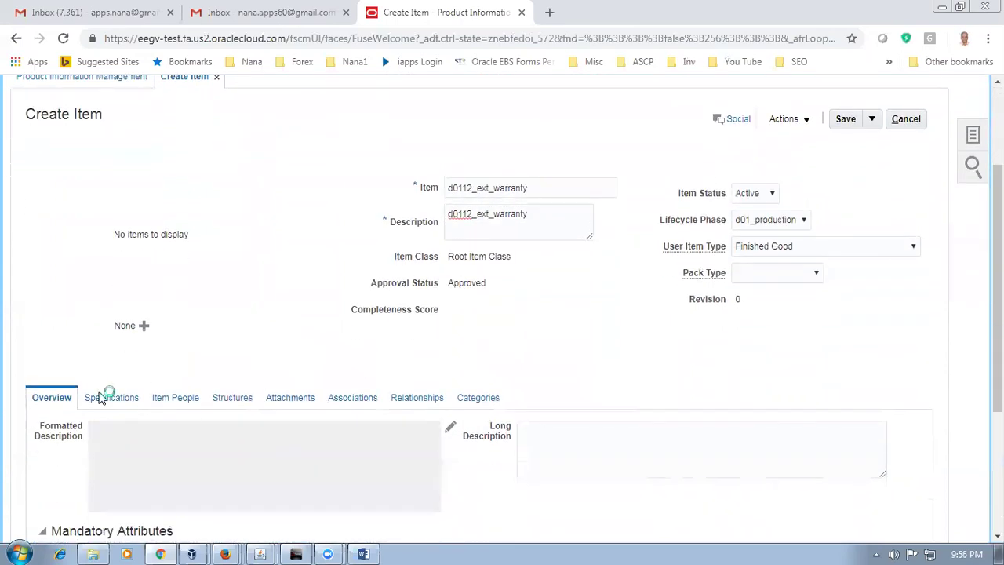
scroll(99, 408, down, 2)
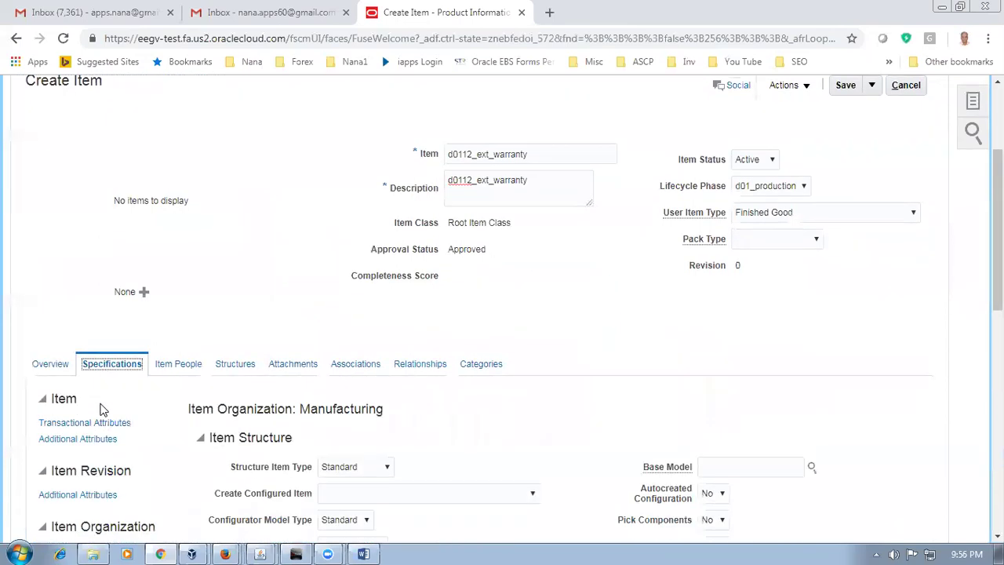
scroll(95, 471, down, 1)
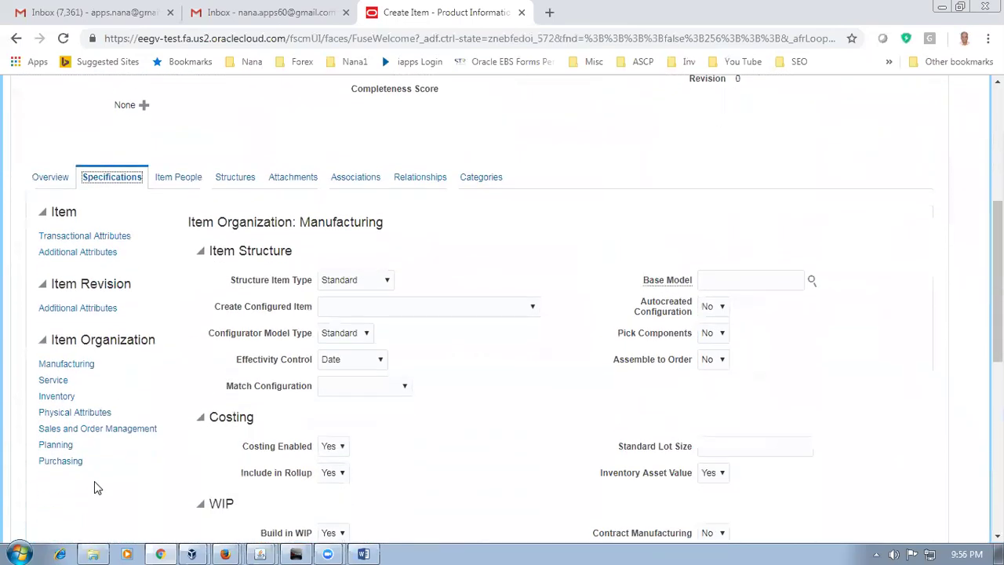
click(103, 431)
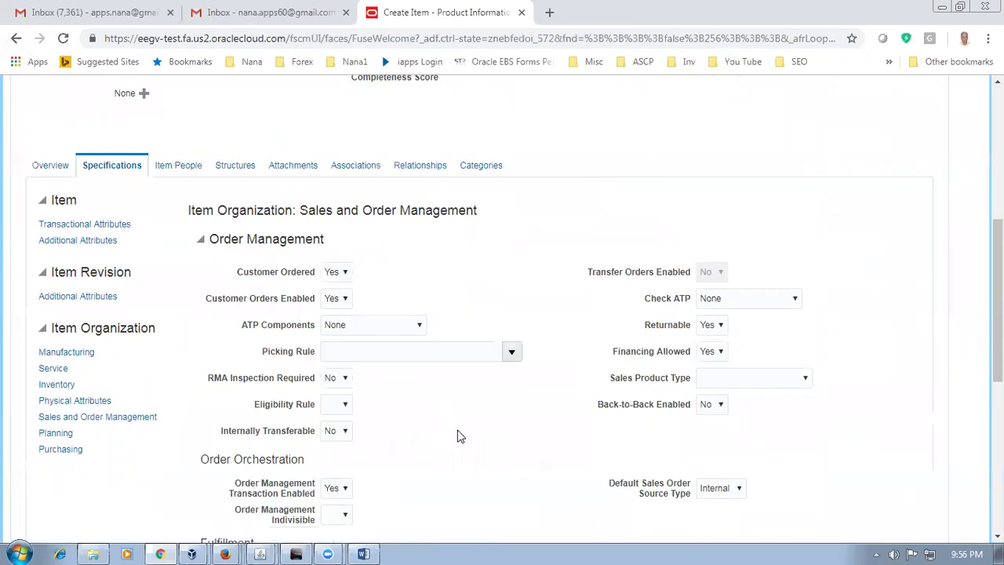
Step: Change the d0112_ext_warranty item's Fulfillment Shippable setting from Yes to No
scroll(459, 437, down, 3)
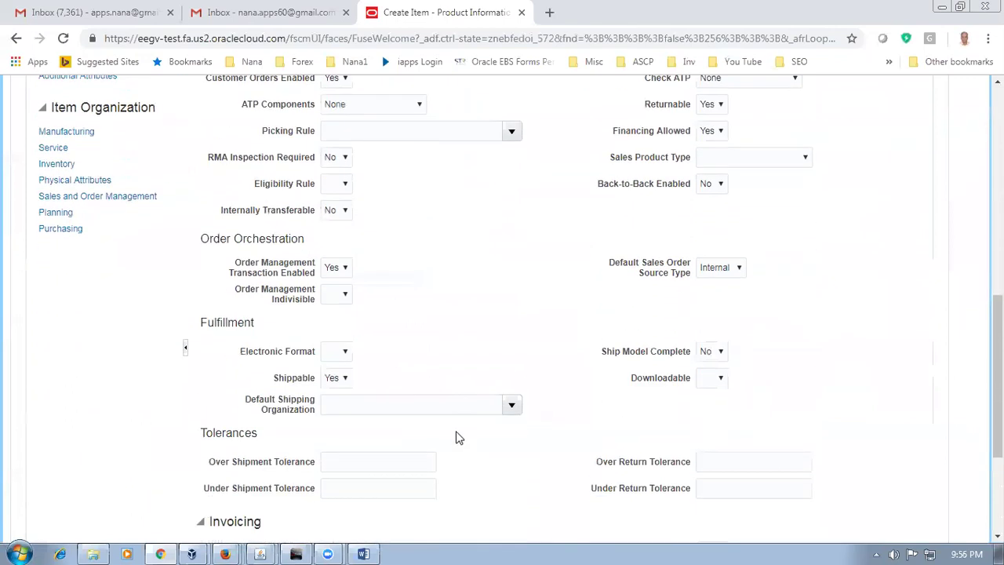
click(336, 380)
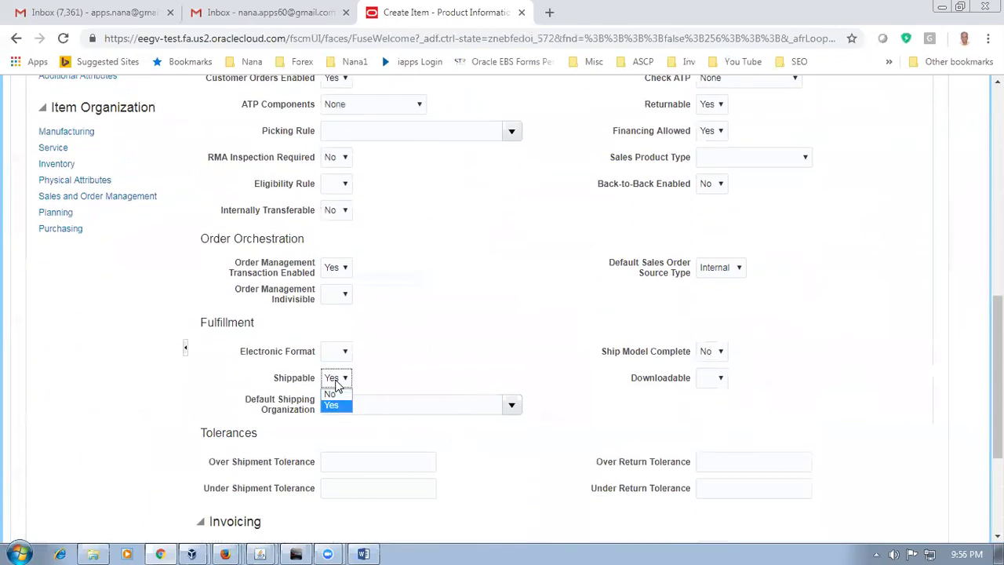
click(331, 393)
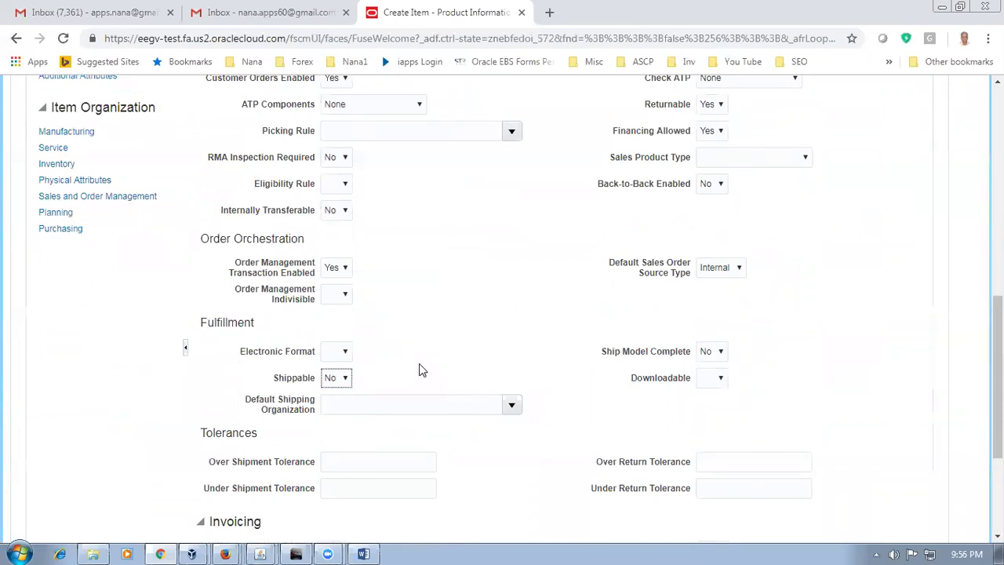
scroll(416, 367, down, 3)
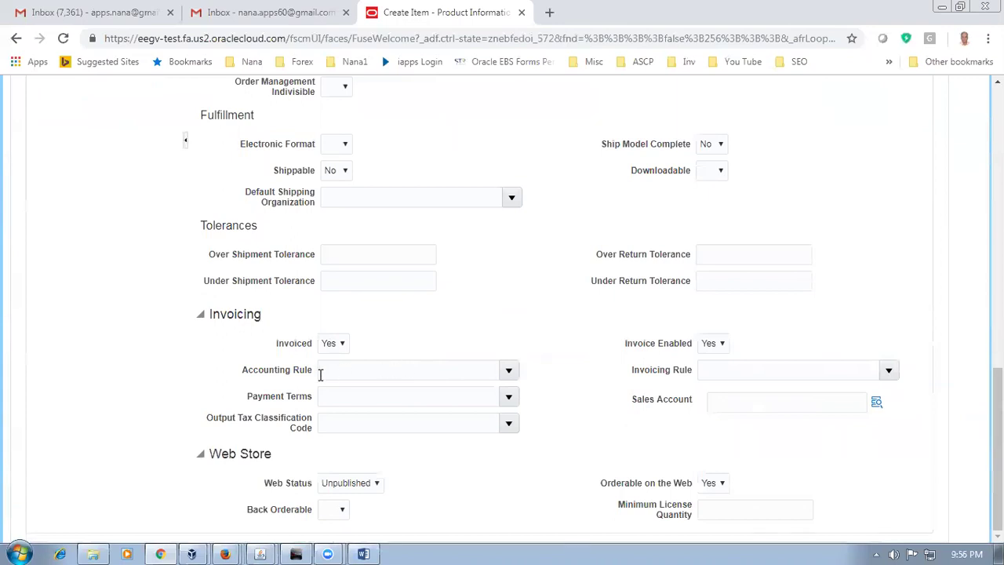
scroll(499, 329, up, 2)
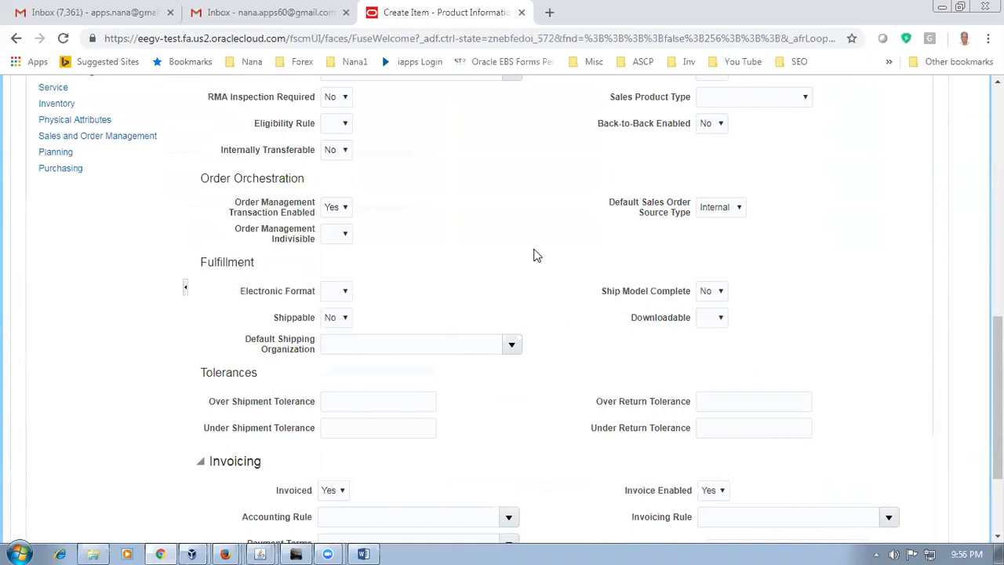
scroll(536, 255, up, 3)
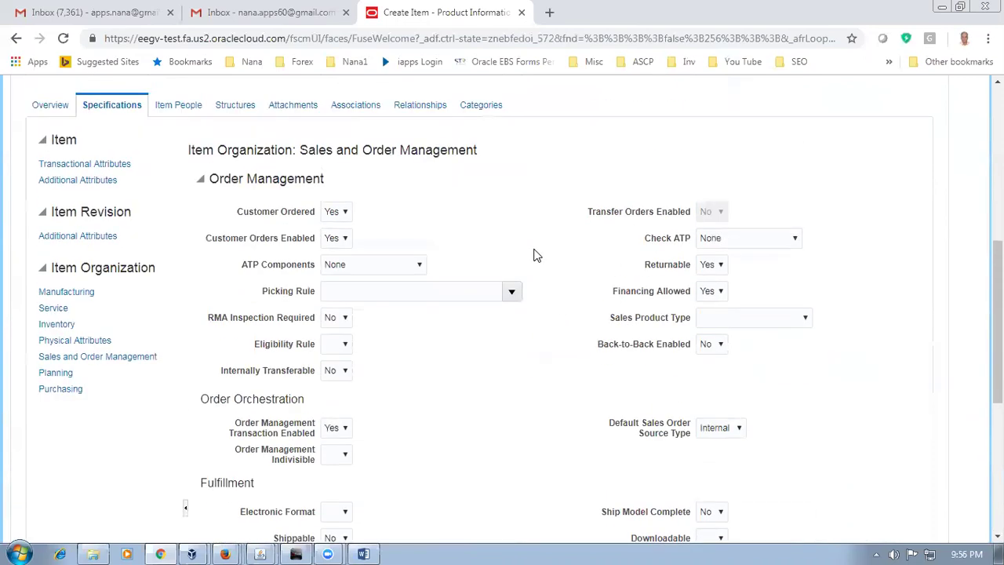
scroll(536, 255, down, 2)
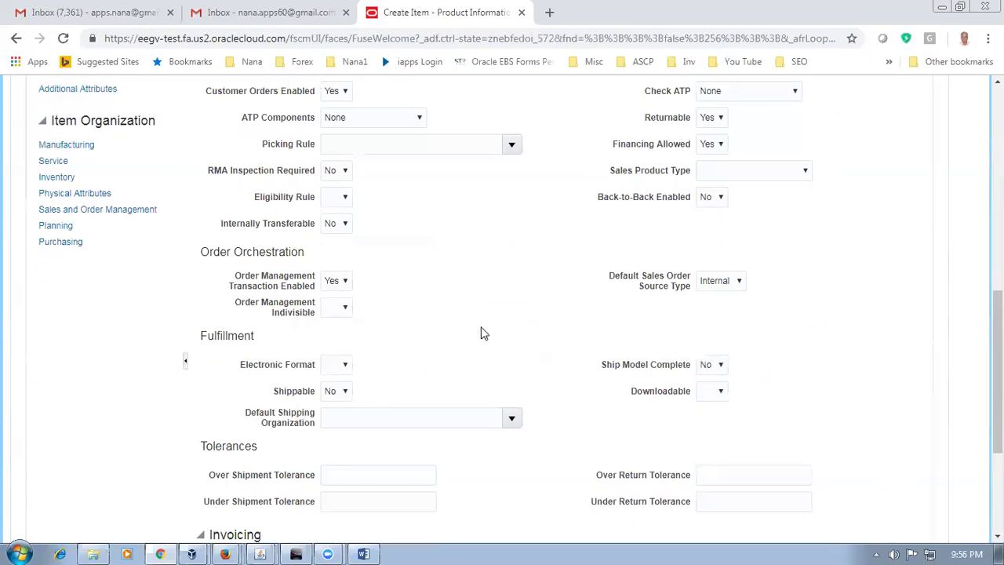
scroll(482, 333, up, 3)
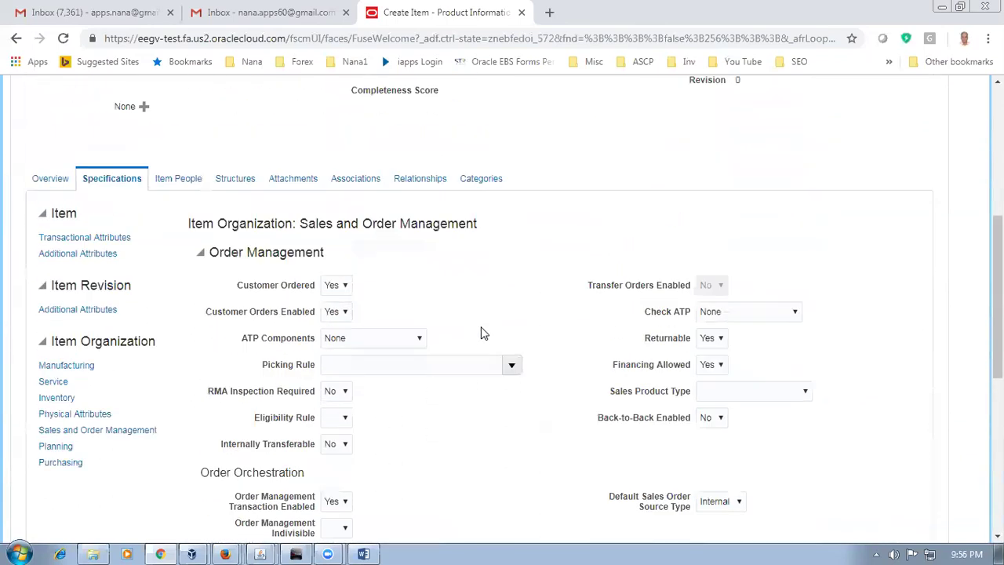
Step: Add organization D011 (d01_child_1) to the warranty item's associations, then save and close it
click(343, 182)
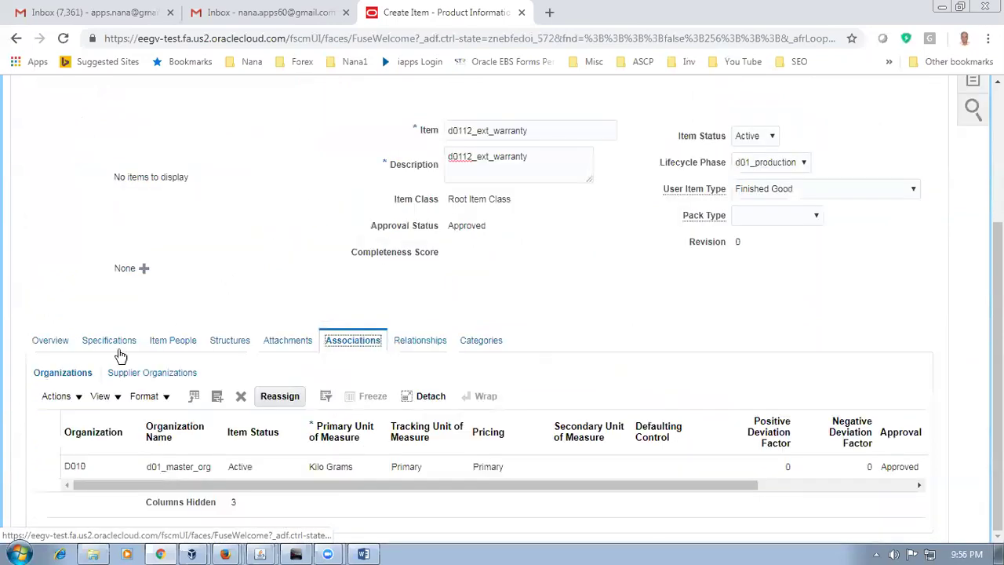
click(56, 397)
click(83, 443)
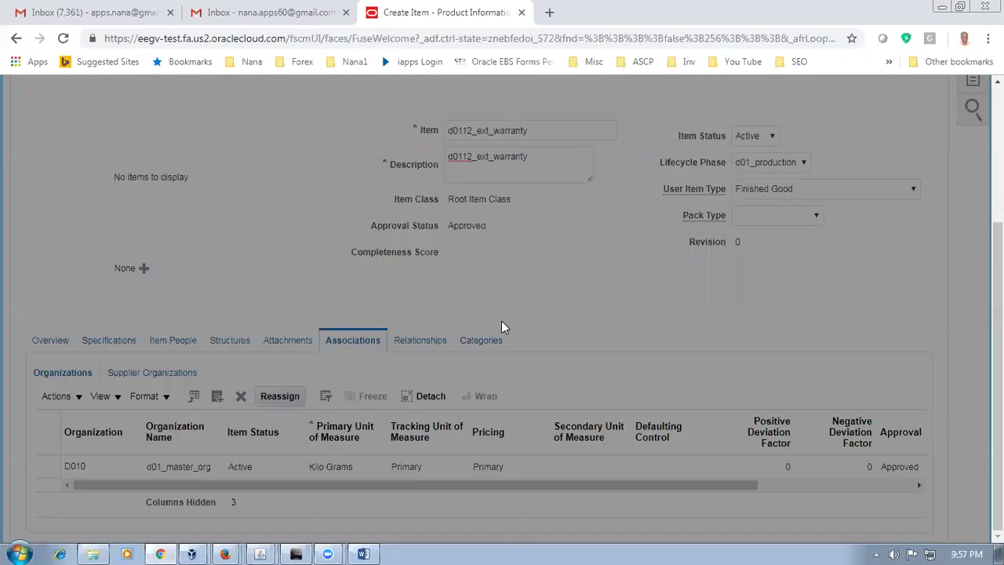
click(538, 272)
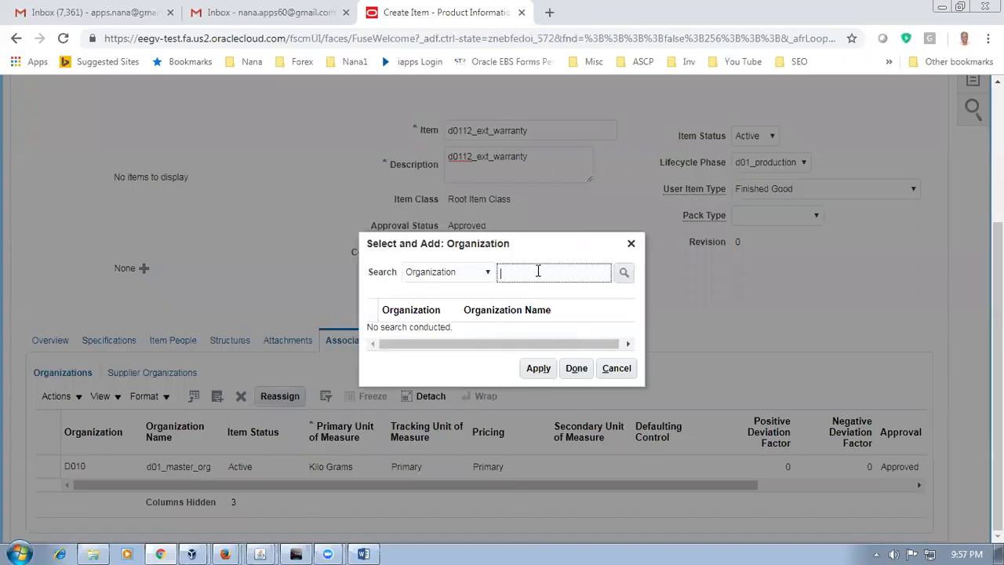
text(D011)
key(Return)
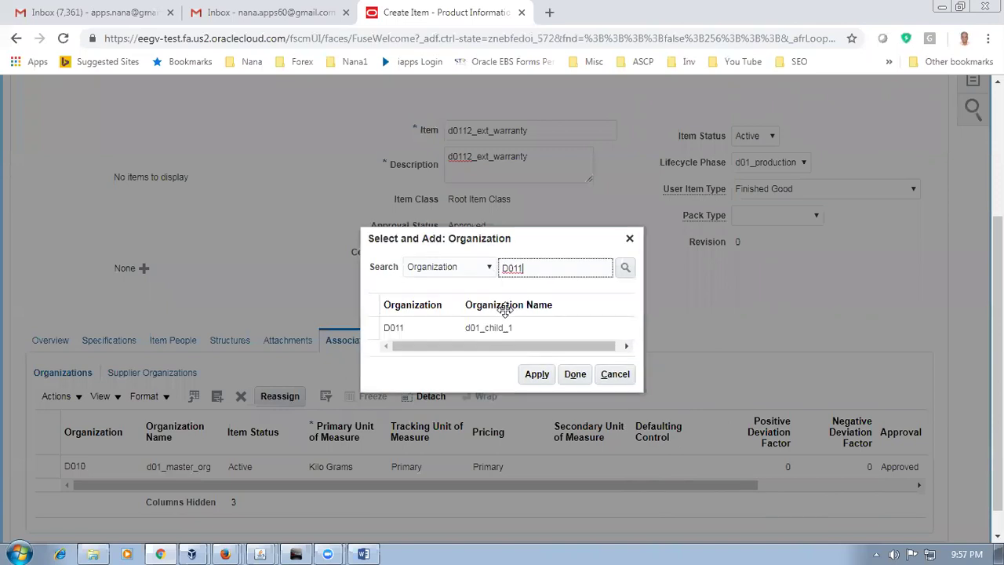
click(575, 374)
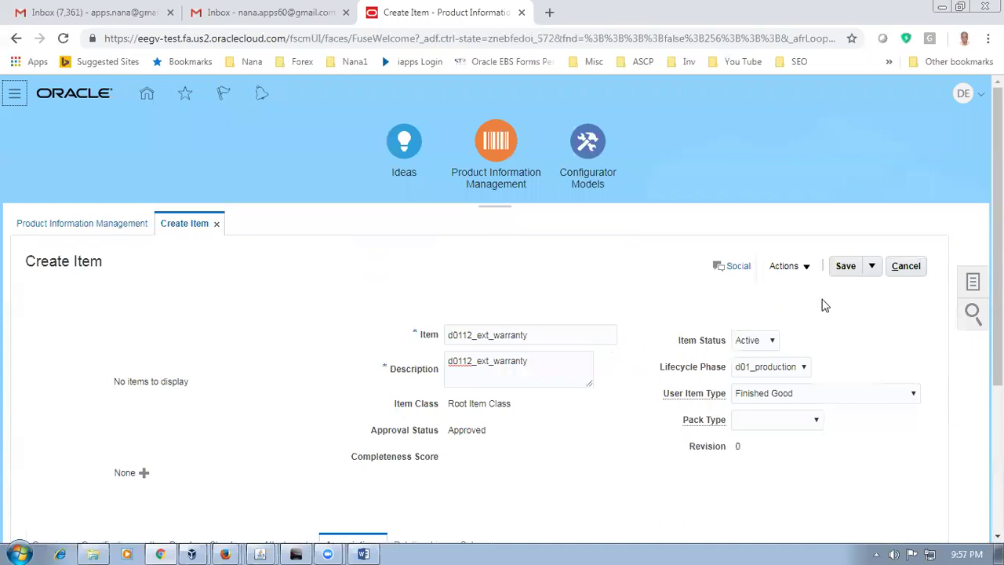
click(872, 270)
click(871, 287)
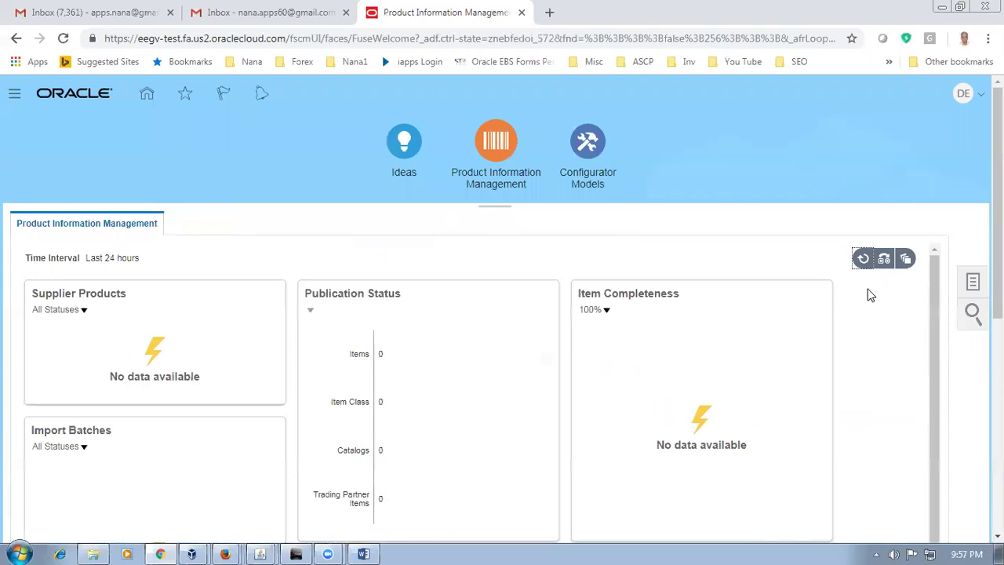
Step: Back in the Word worksheet, select the d0112_ext_warranty item code in row 141
key(alt+Tab)
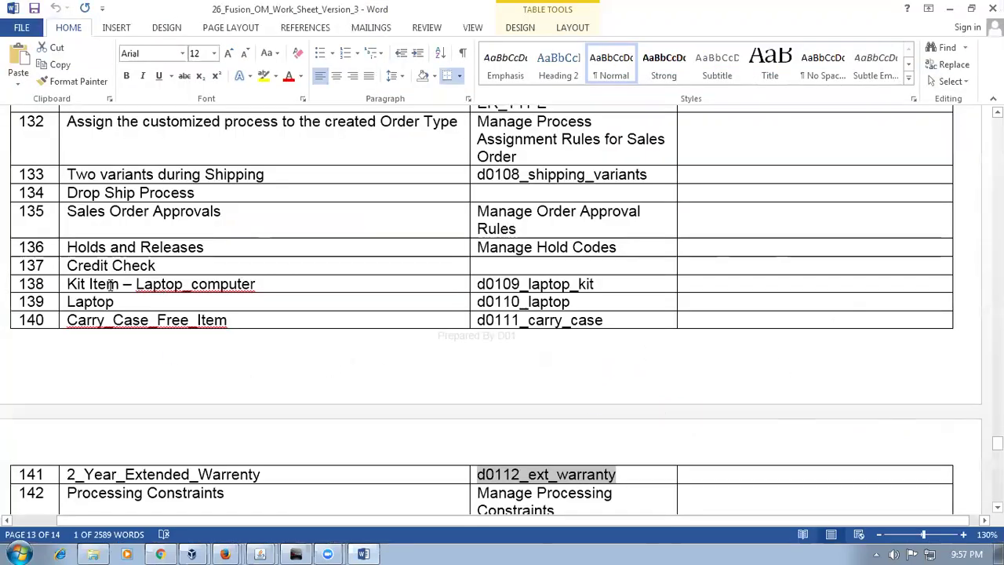
drag(118, 303, 143, 455)
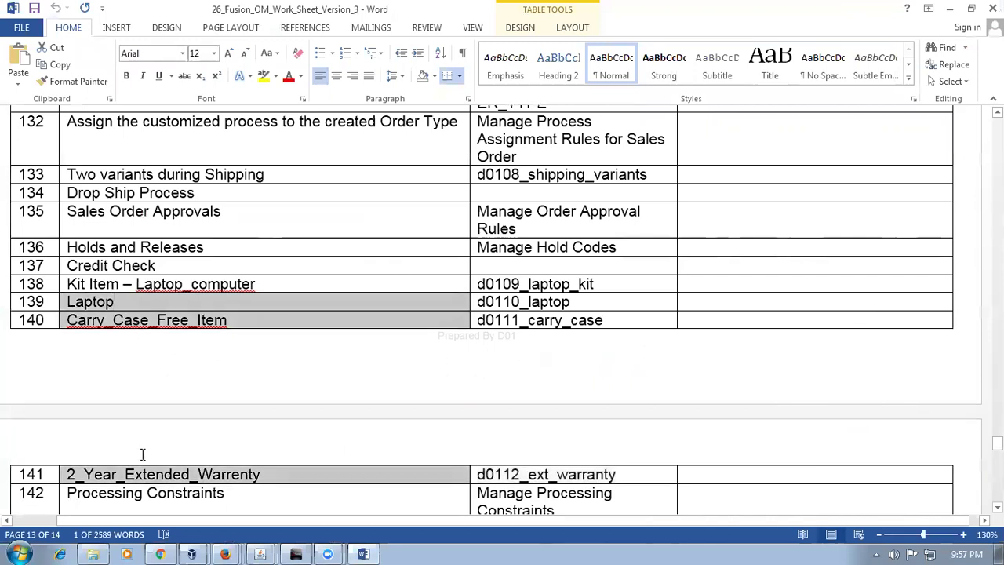
click(105, 289)
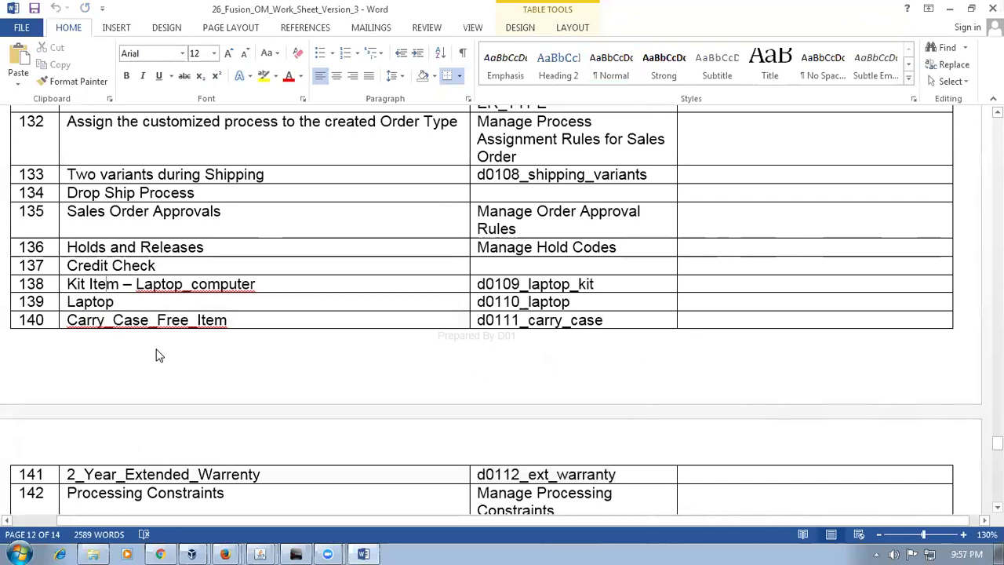
click(175, 476)
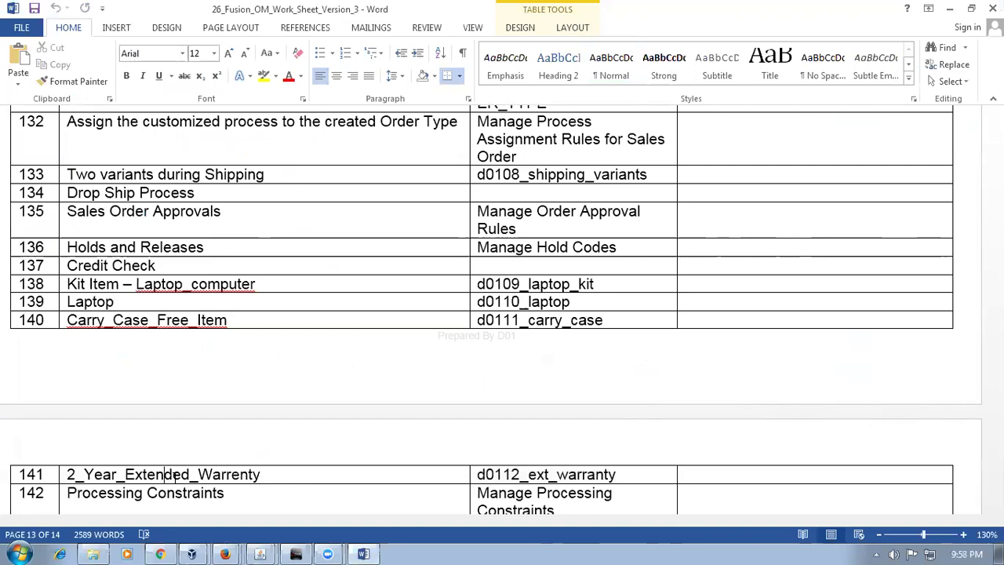
key(Tab)
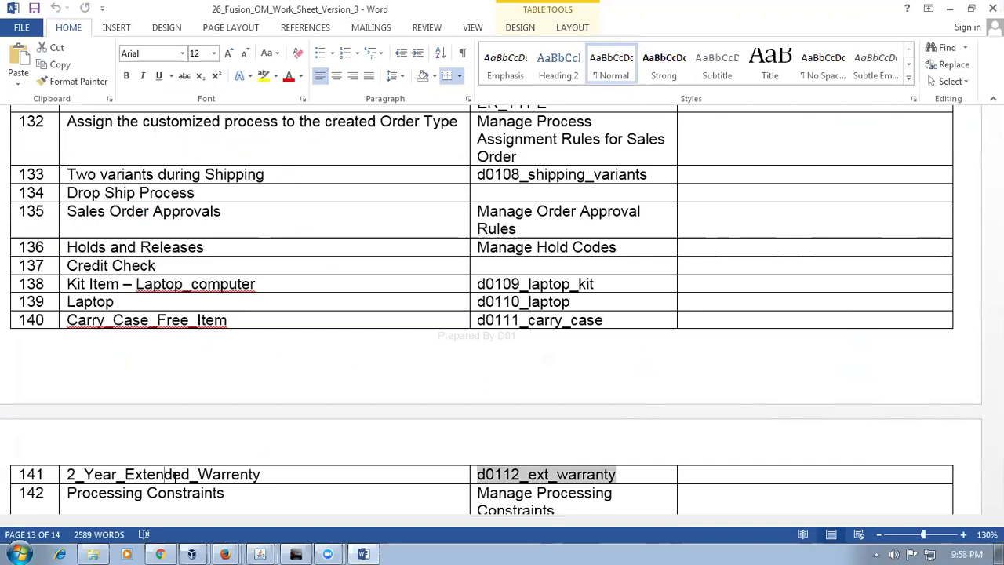
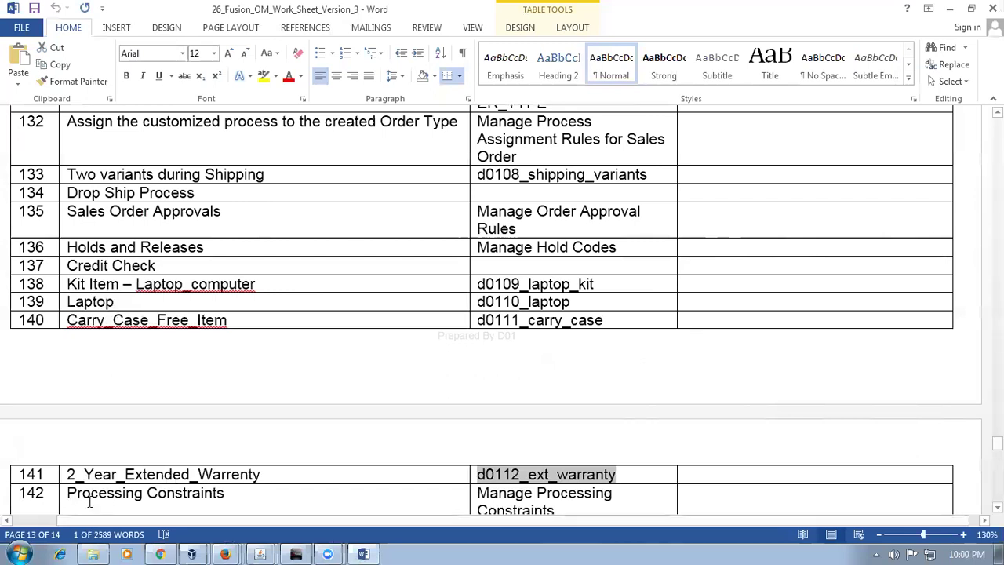
Step: Copy the item name d0109_laptop_kit from row 138 of the Word worksheet
click(310, 472)
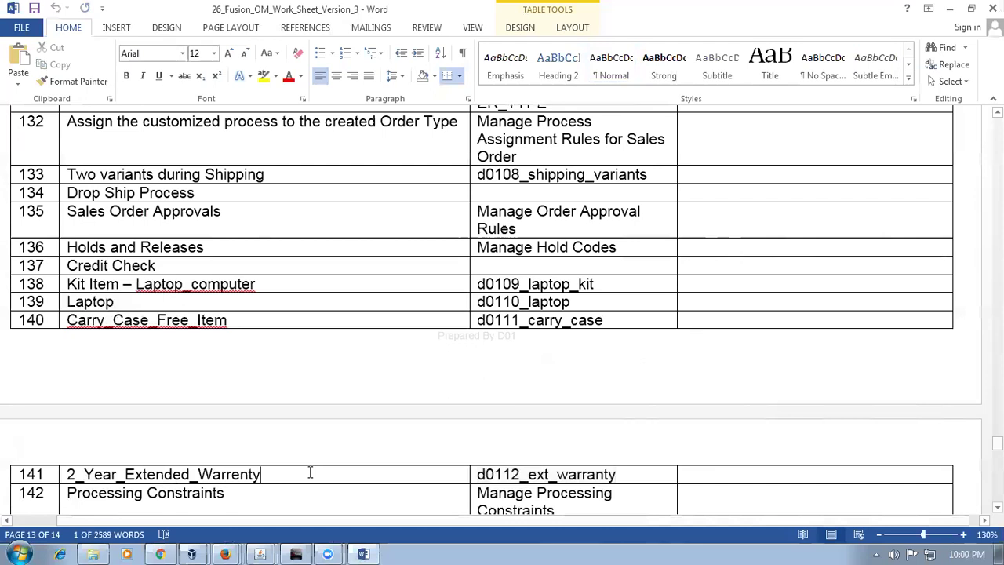
key(alt+Tab)
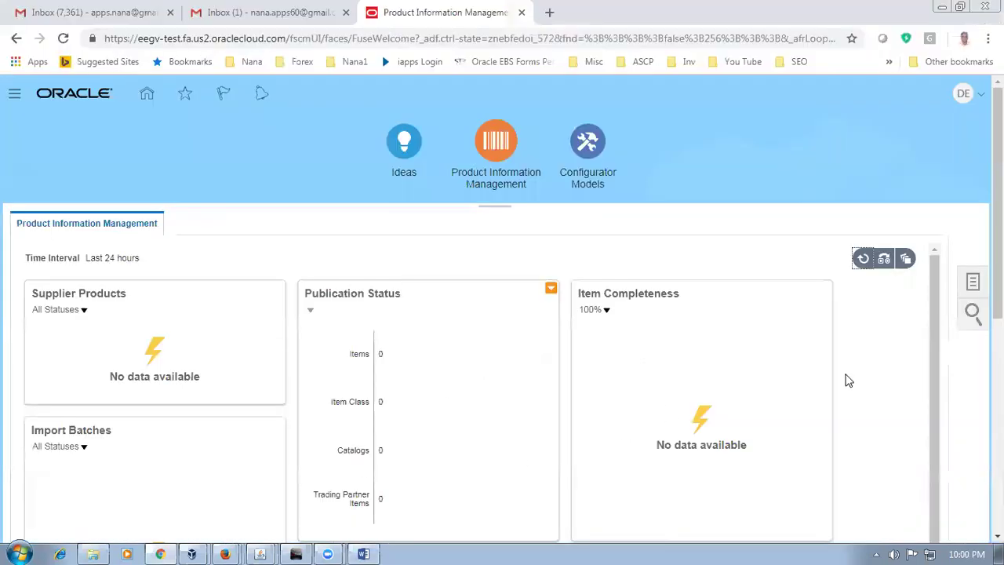
key(alt+Tab)
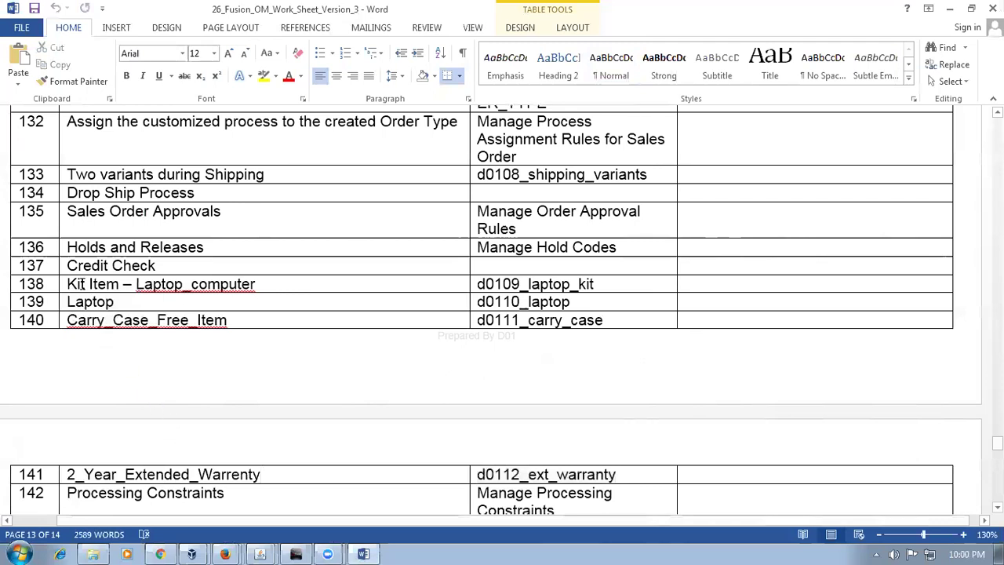
drag(81, 284, 239, 285)
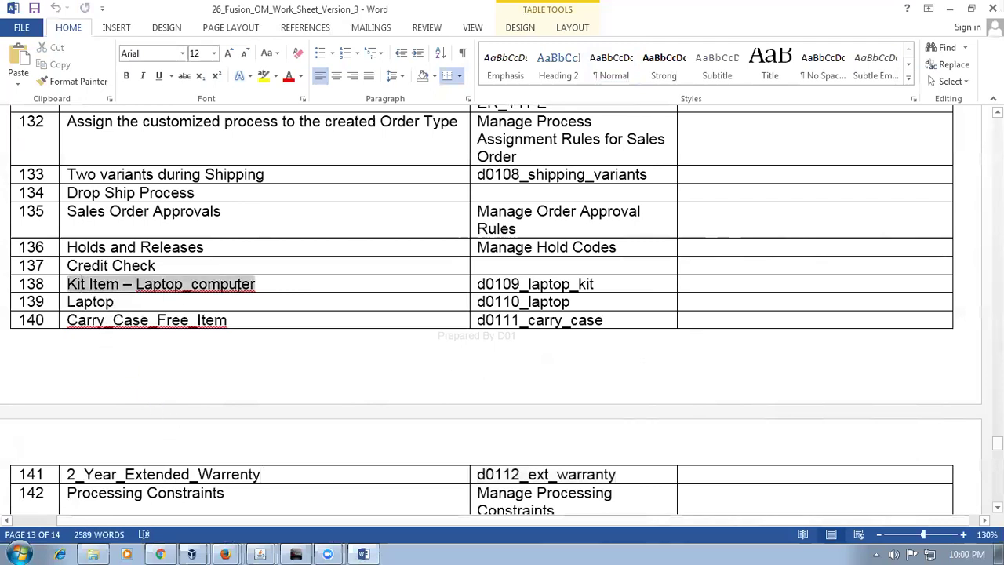
click(151, 303)
click(236, 323)
click(263, 473)
click(209, 284)
key(Tab)
key(ctrl+c)
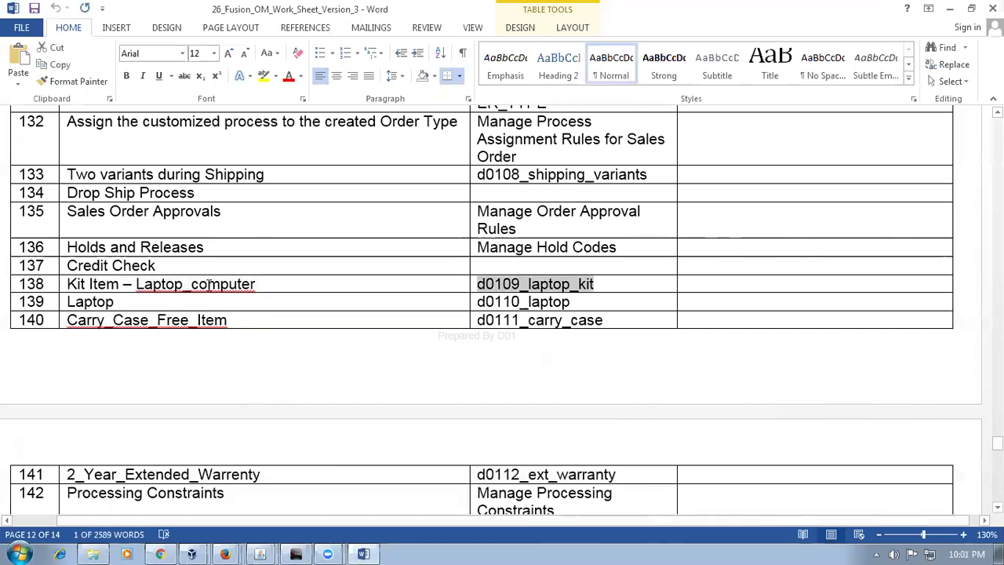
Step: Back in Product Information Management, start creating a new item from the Tasks panel
key(alt+Tab)
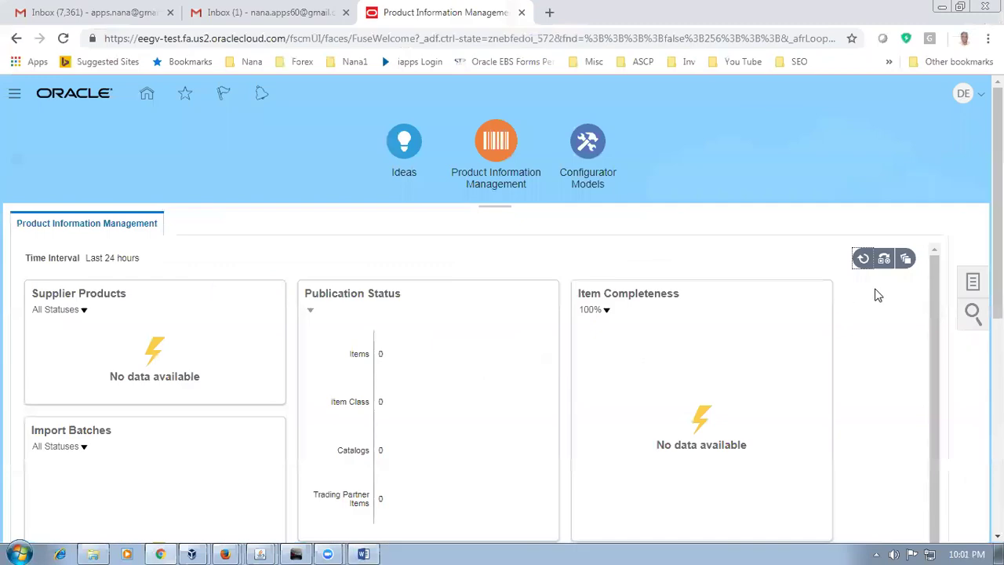
click(973, 284)
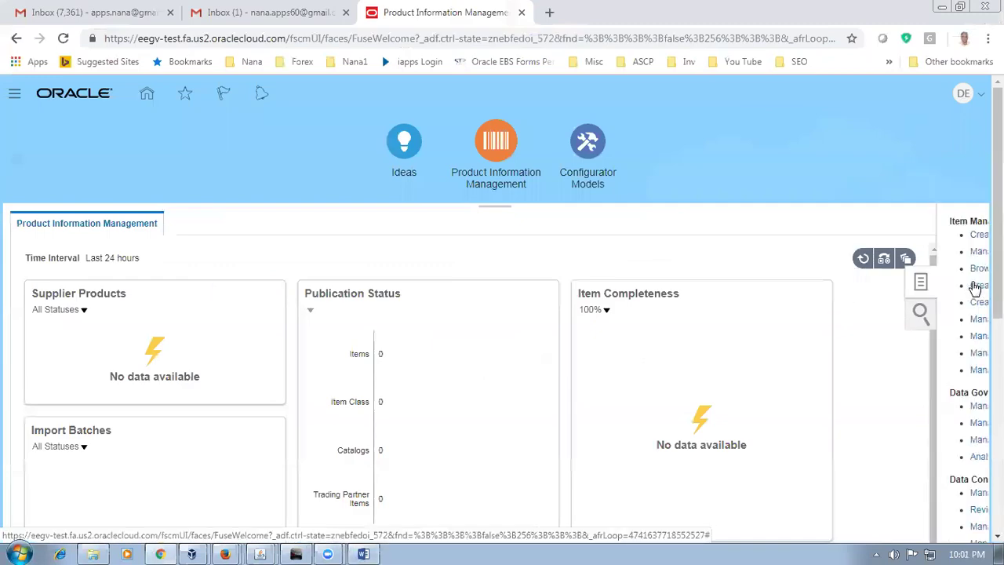
click(838, 240)
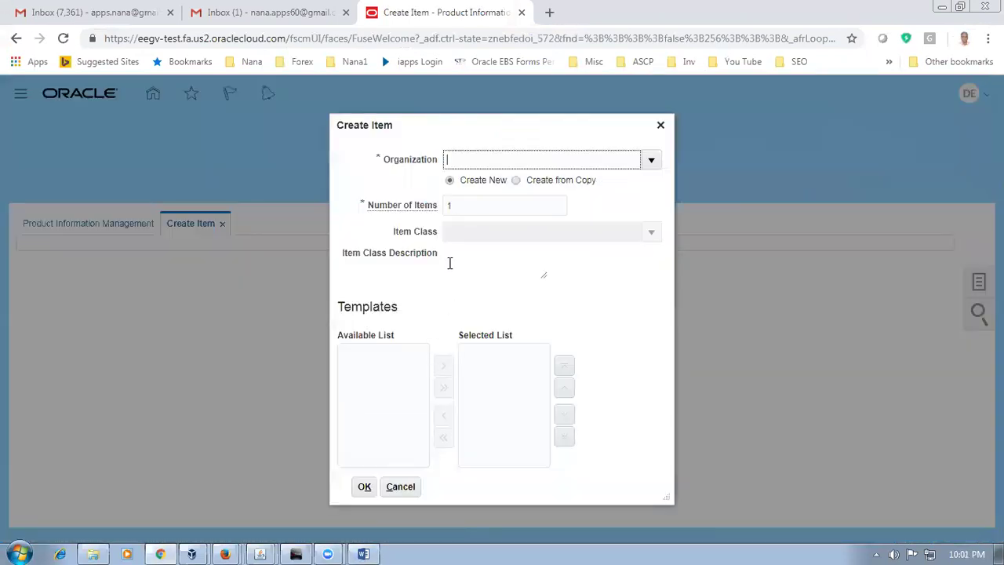
Step: Set the new item's organization to D010 and item class to Root Item Class
text(D01)
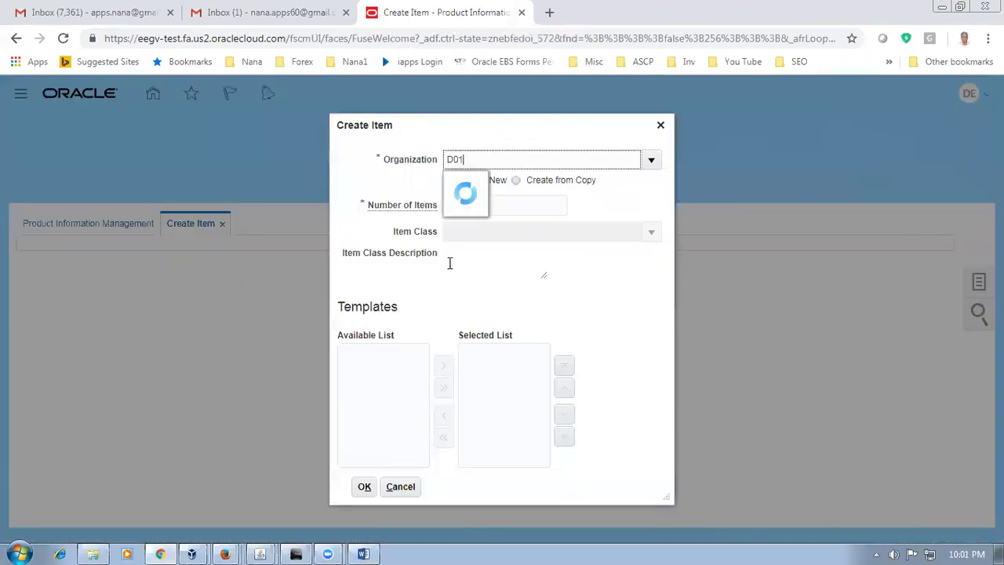
click(482, 186)
click(488, 230)
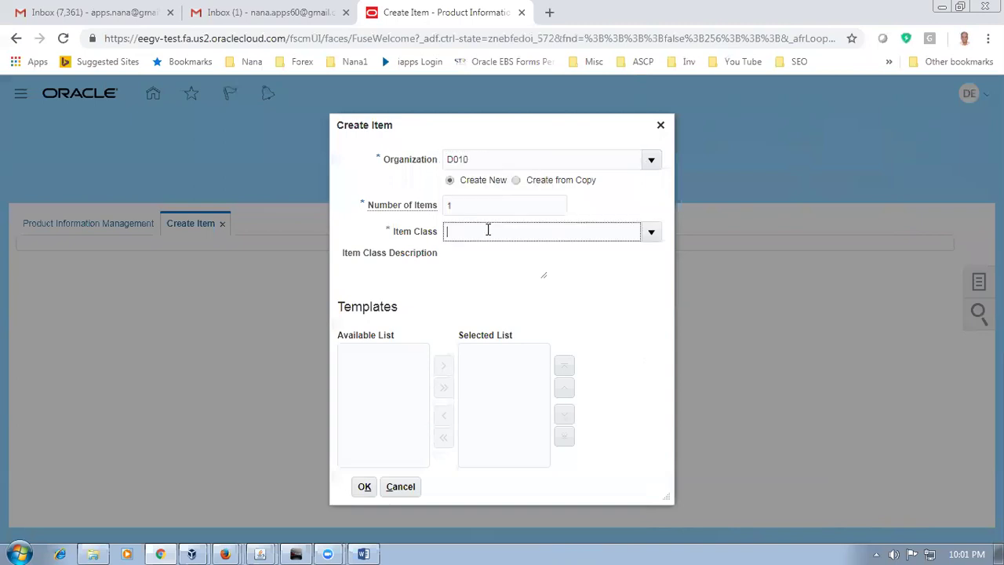
text(root)
click(477, 256)
Step: Replace the D01 fin goods template with the Kit template and confirm
click(533, 355)
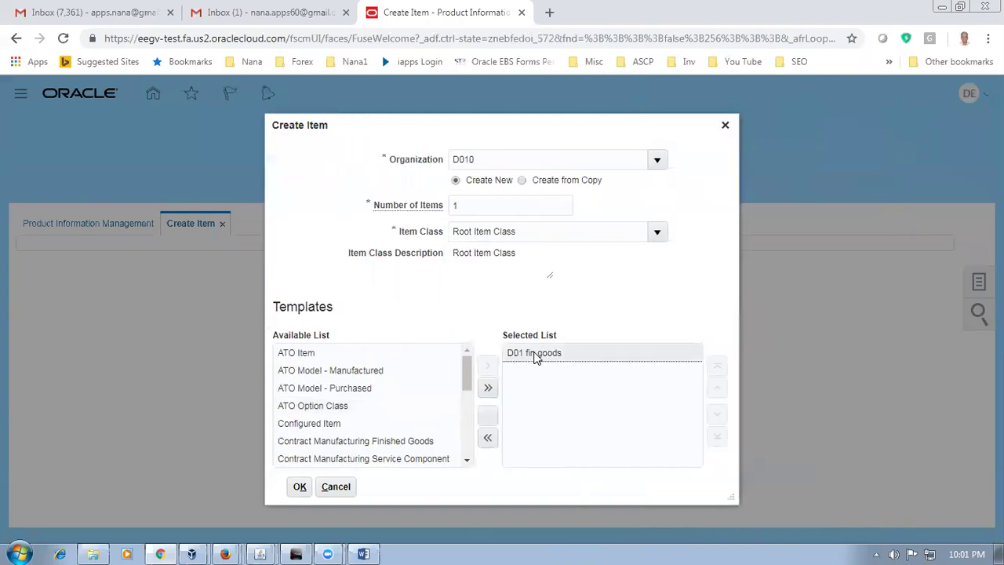
click(487, 417)
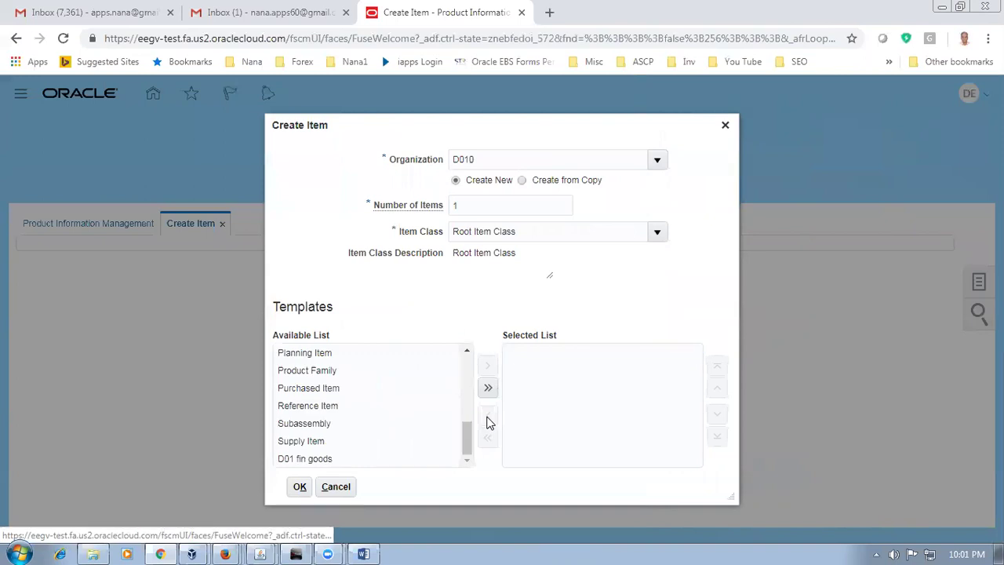
drag(469, 432, 466, 399)
click(306, 398)
click(488, 367)
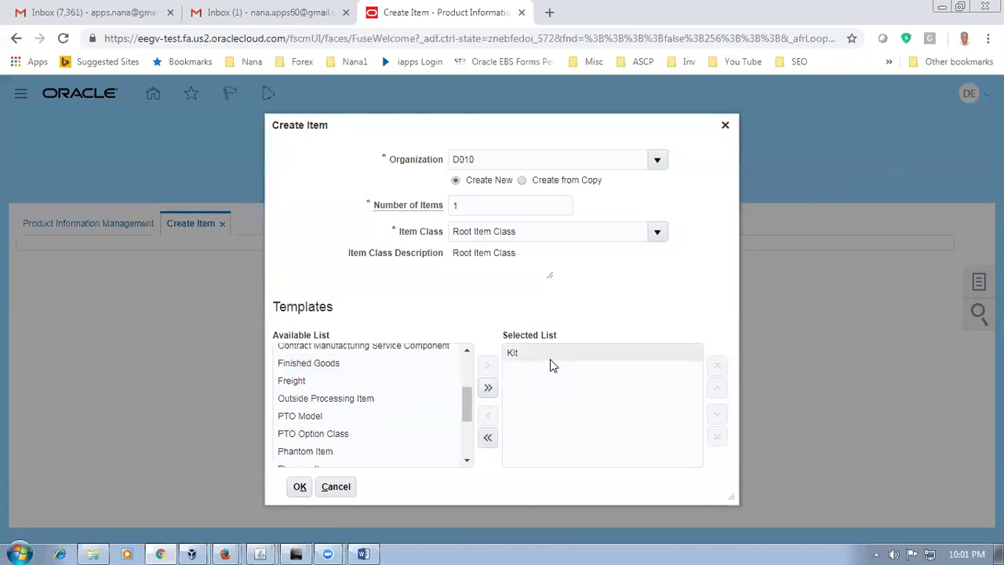
click(299, 487)
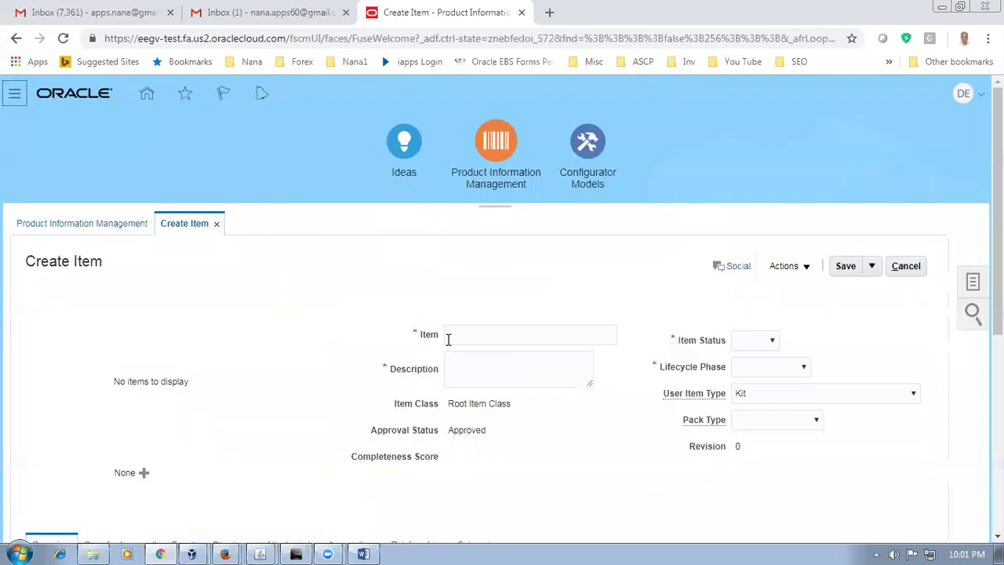
Step: Paste d0109_laptop_kit as both the item name and the description
click(454, 337)
key(ctrl+v)
click(488, 366)
key(ctrl+v)
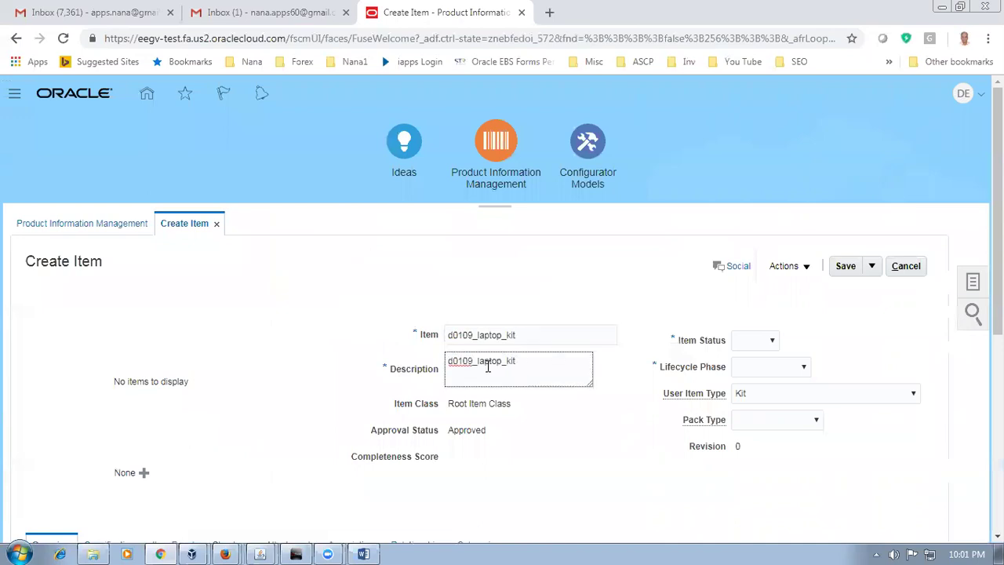
click(226, 491)
scroll(226, 491, down, 2)
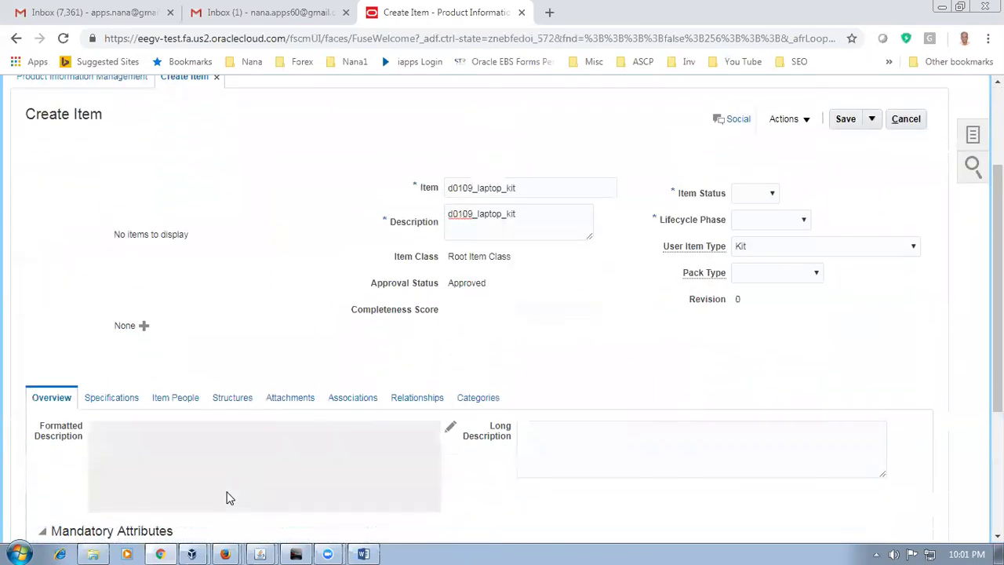
scroll(726, 369, up, 2)
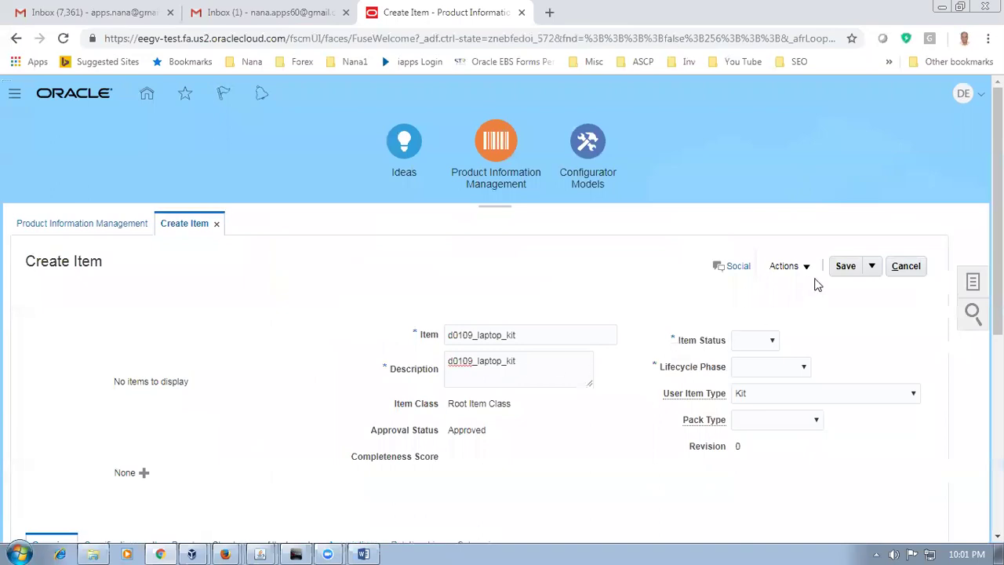
Step: After a failed save, set item status Active and lifecycle phase b01_Production
click(842, 267)
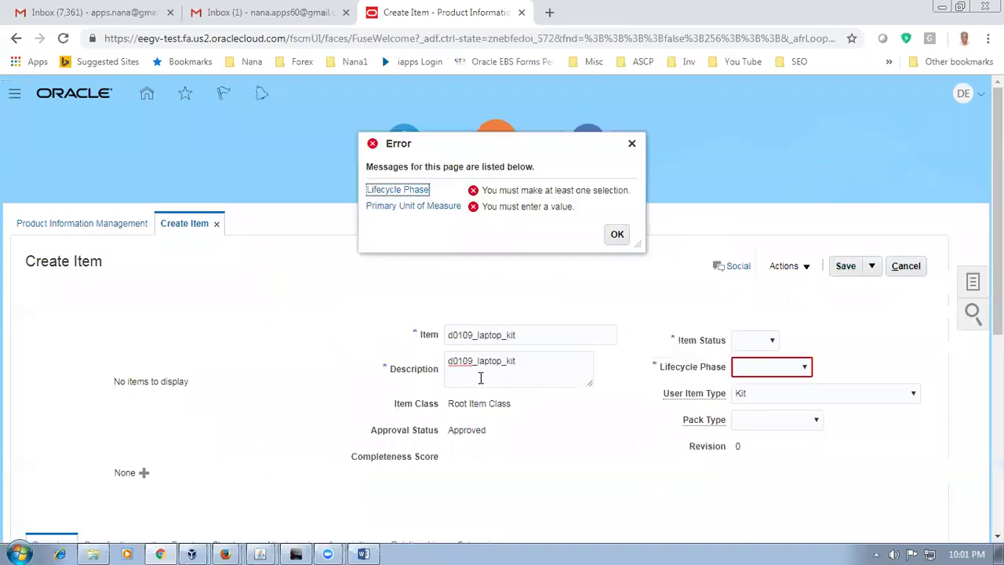
click(749, 344)
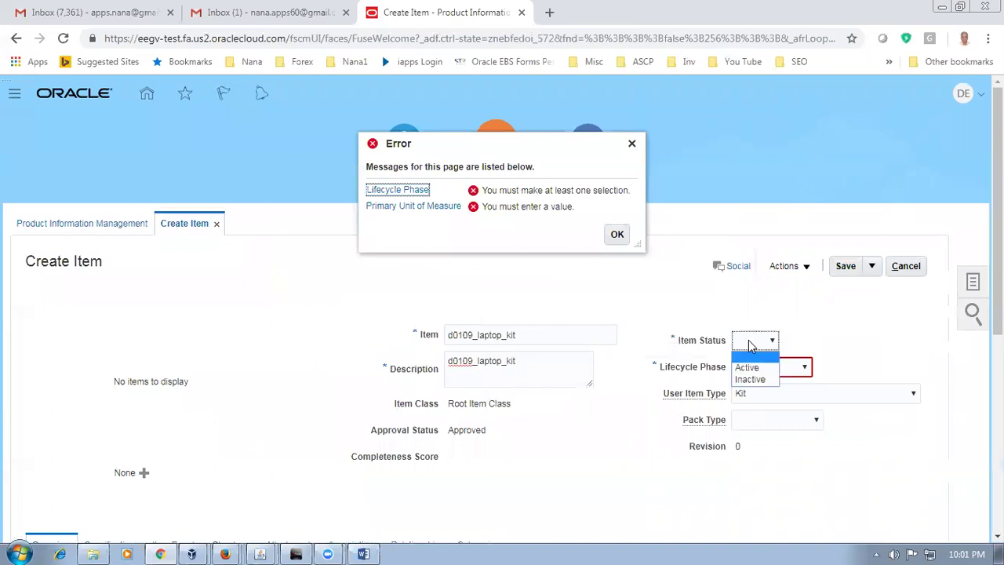
click(775, 369)
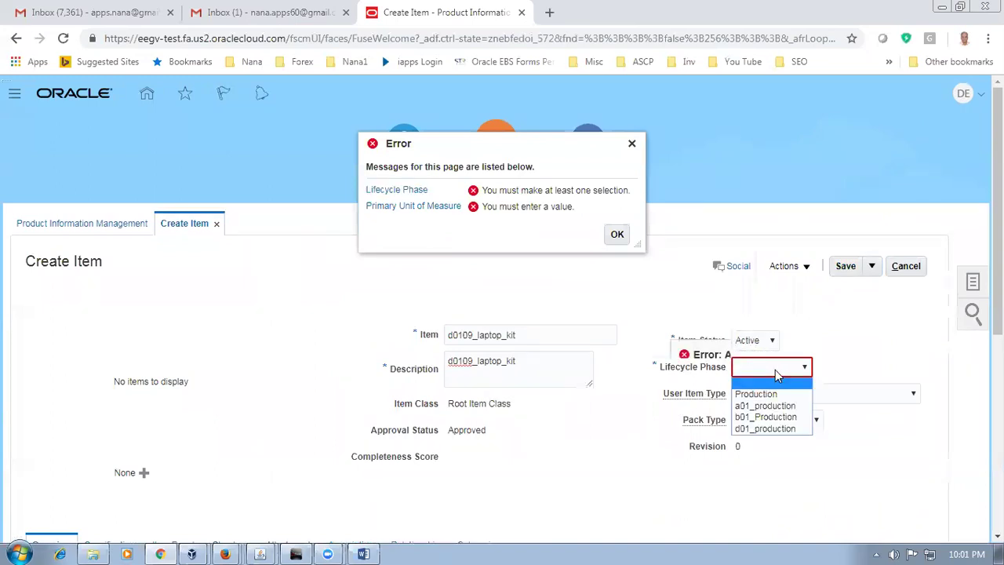
click(772, 419)
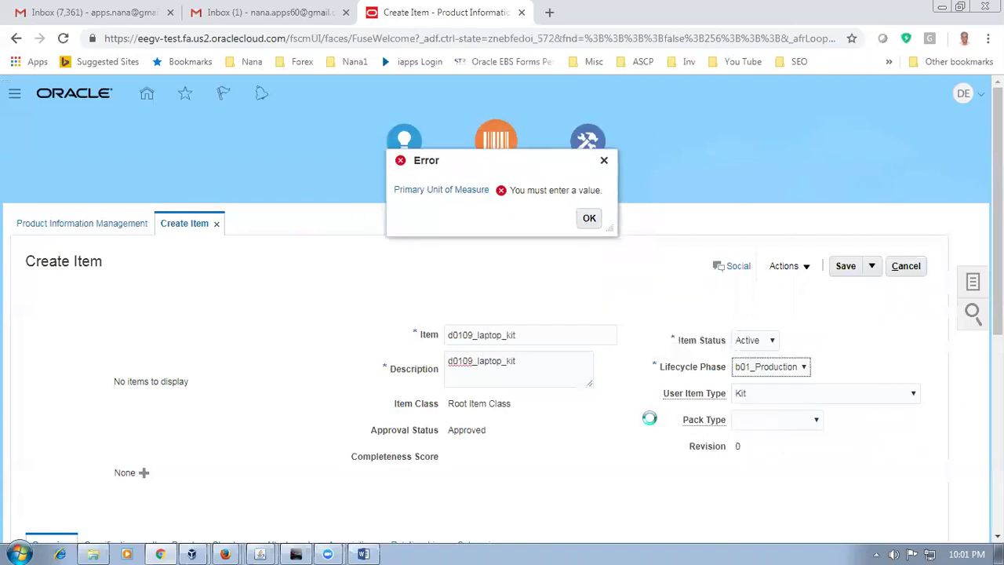
click(589, 219)
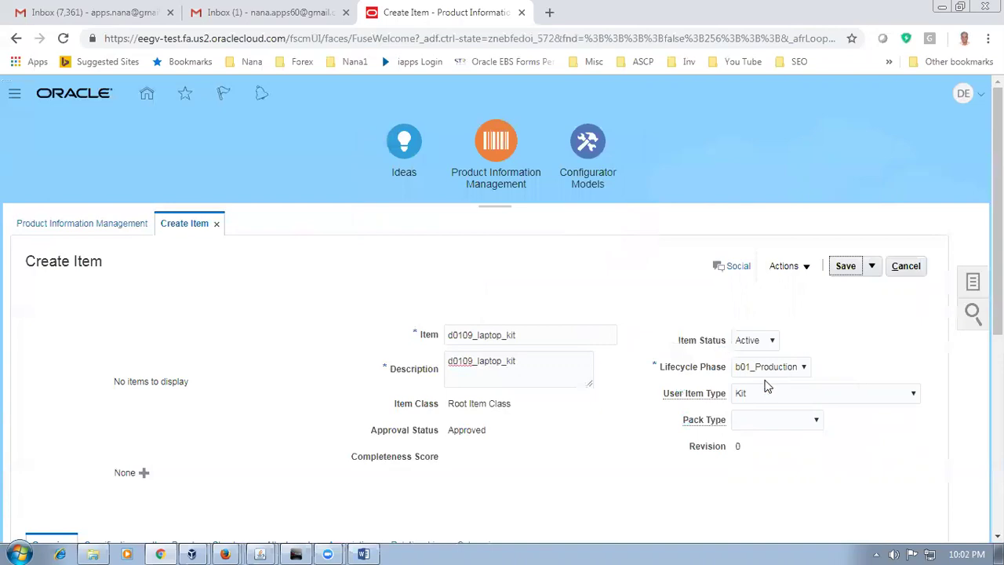
scroll(536, 491, down, 2)
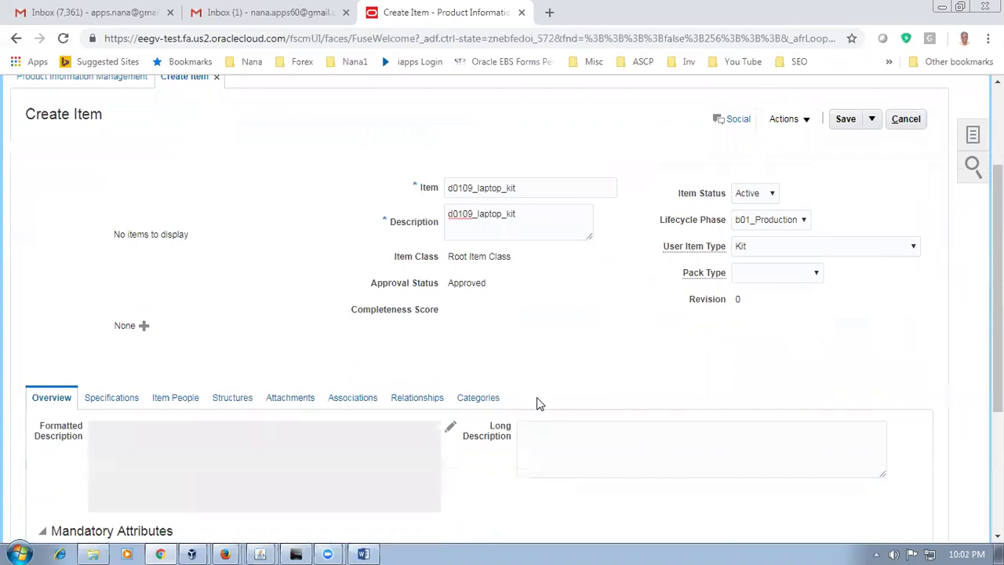
scroll(537, 398, up, 2)
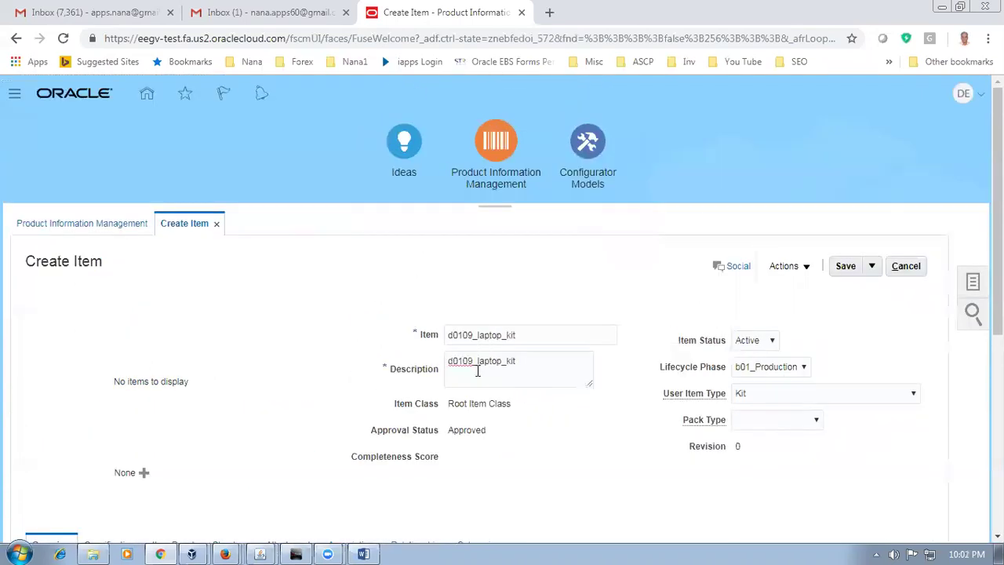
Step: Set the primary unit of measure to Kilo Grams and save the item
click(838, 270)
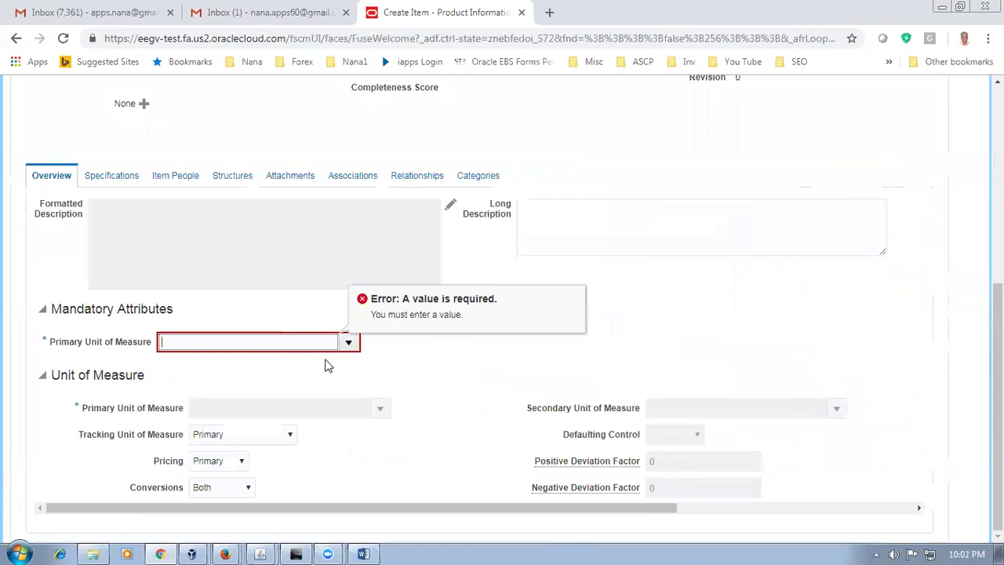
text(Kilo)
key(Tab)
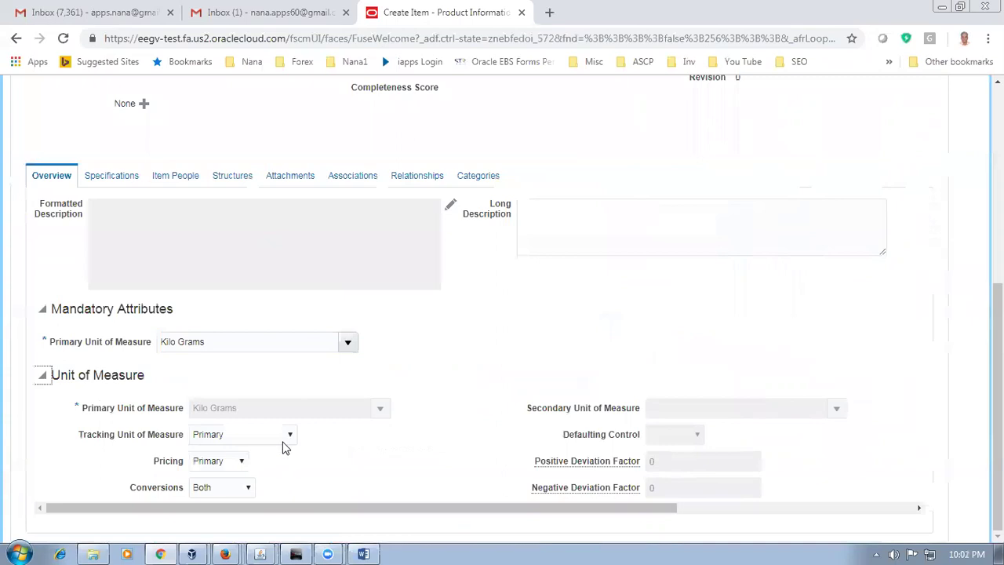
scroll(489, 361, up, 3)
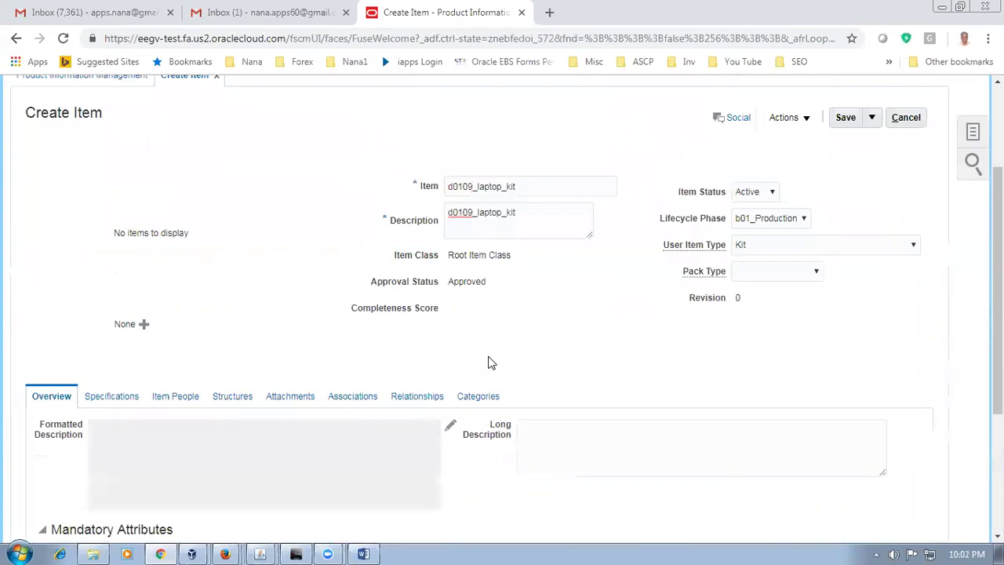
click(843, 121)
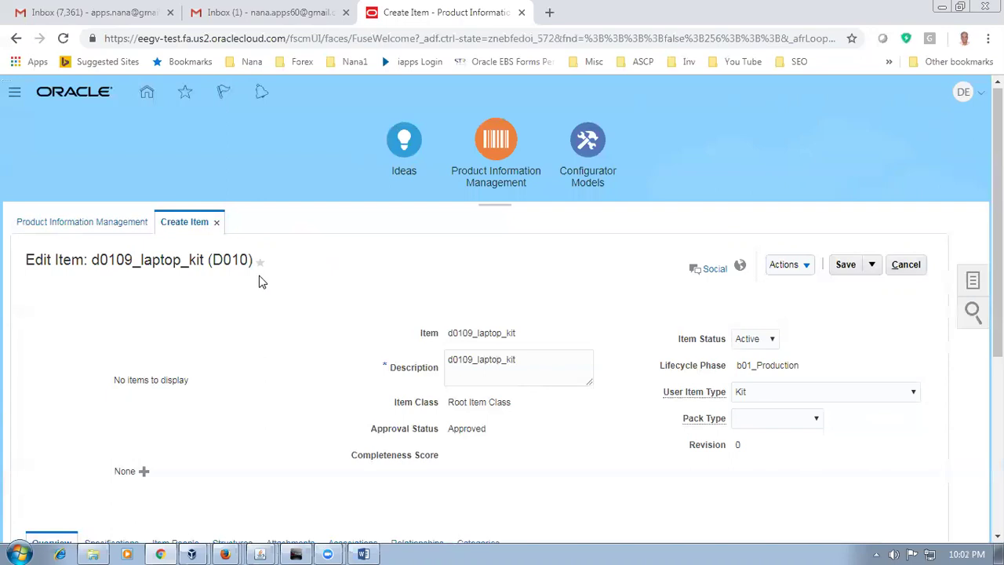
key(alt+Tab)
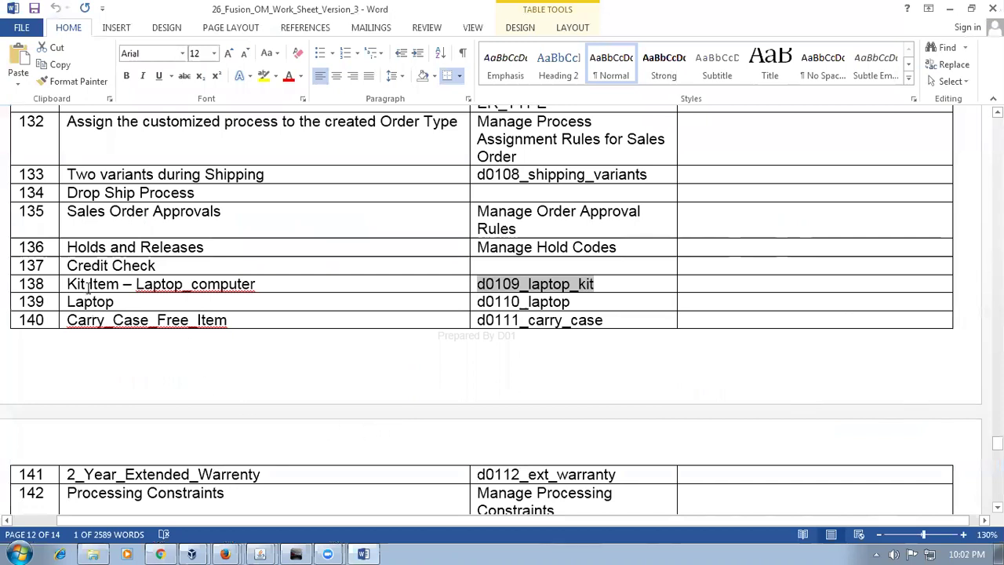
drag(89, 286, 153, 289)
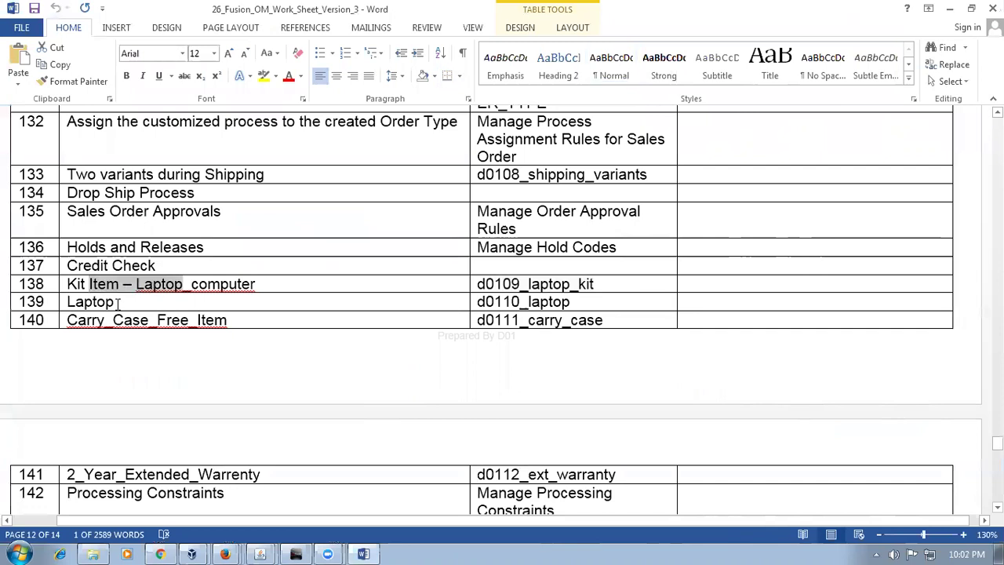
click(148, 320)
click(156, 474)
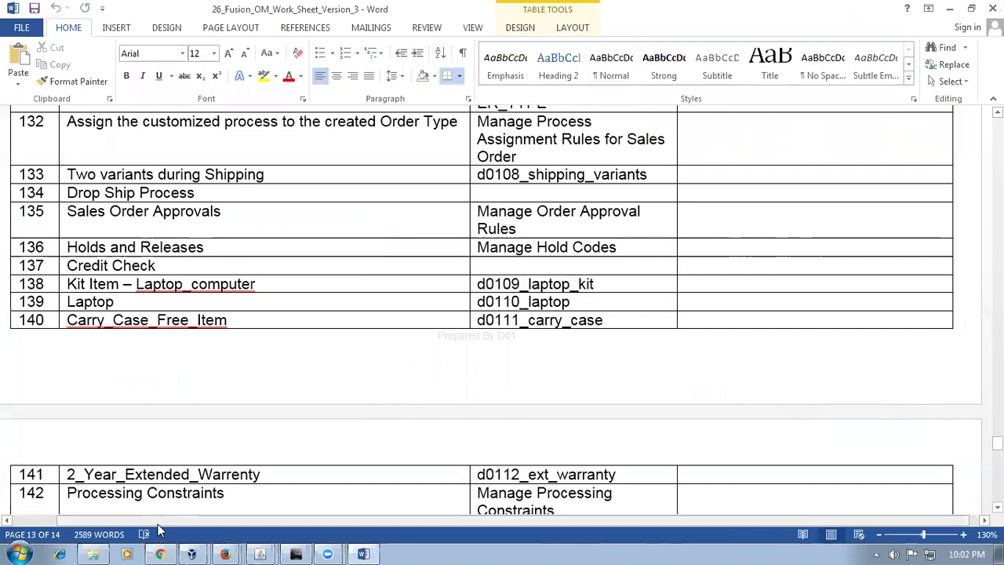
drag(135, 302, 184, 455)
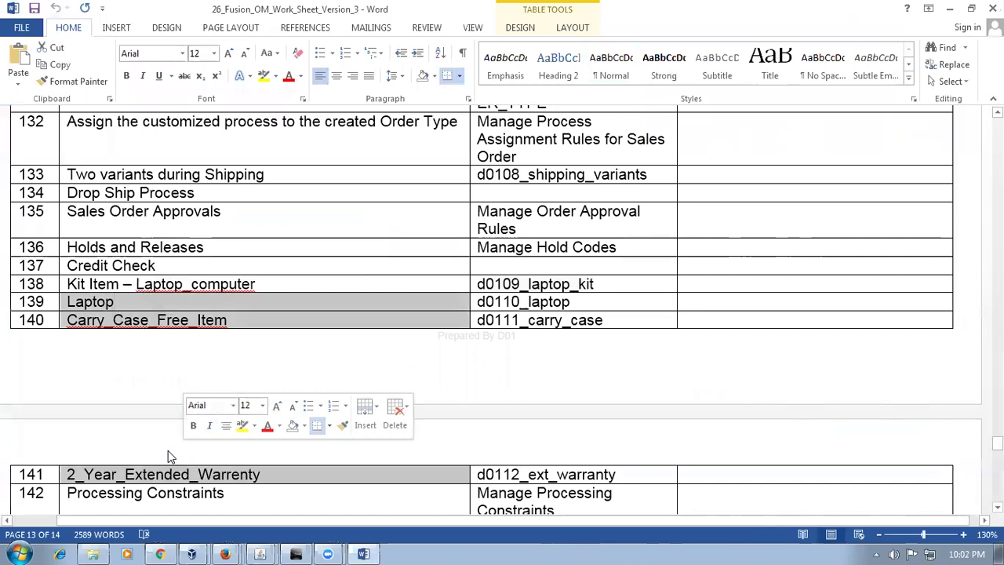
click(126, 300)
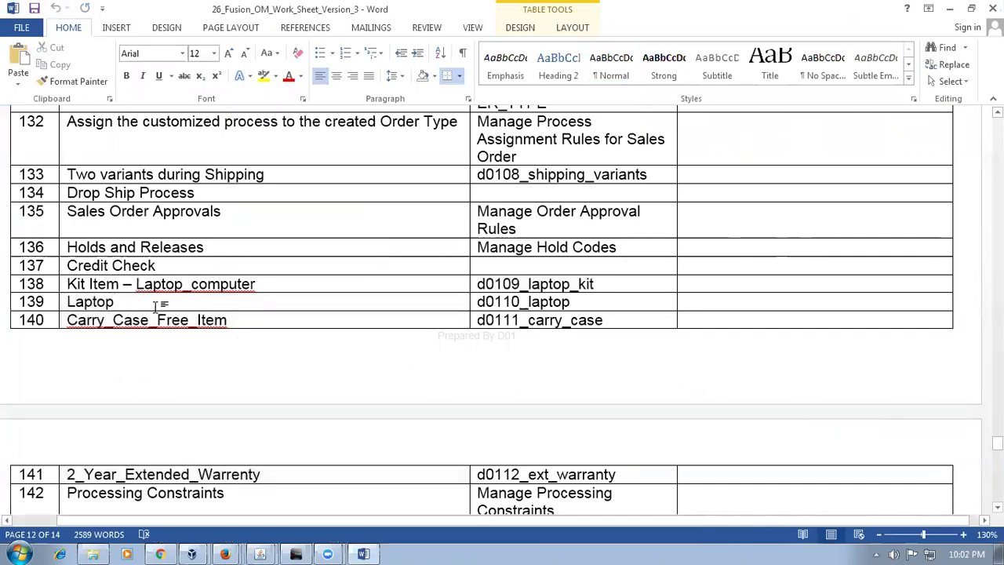
drag(149, 298, 197, 454)
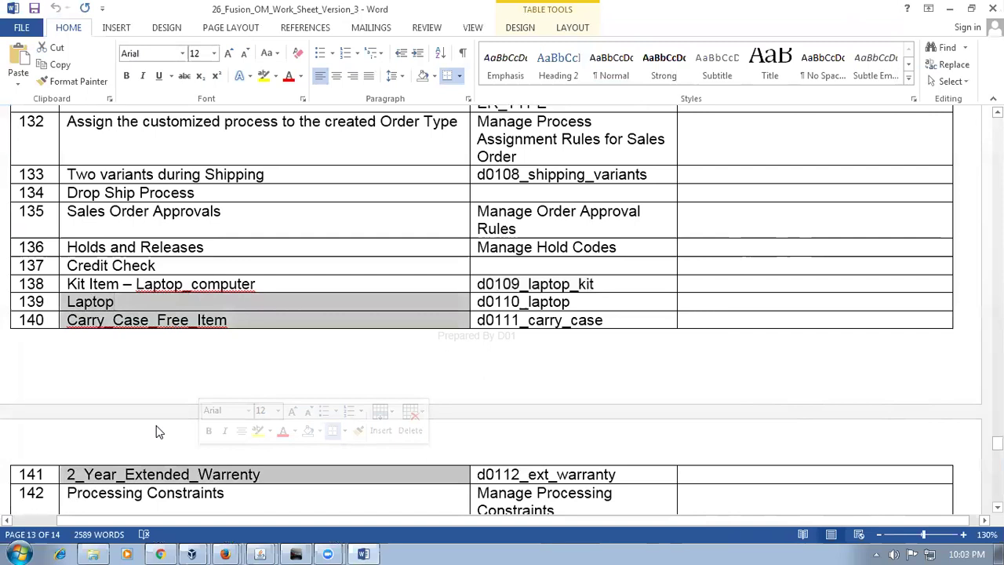
click(155, 371)
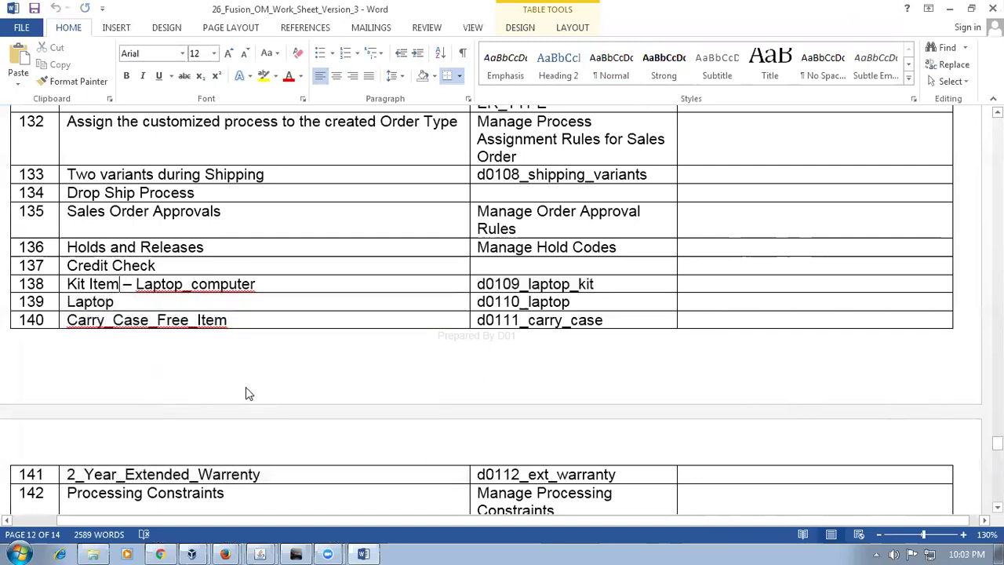
click(221, 474)
click(119, 284)
drag(284, 286, 69, 284)
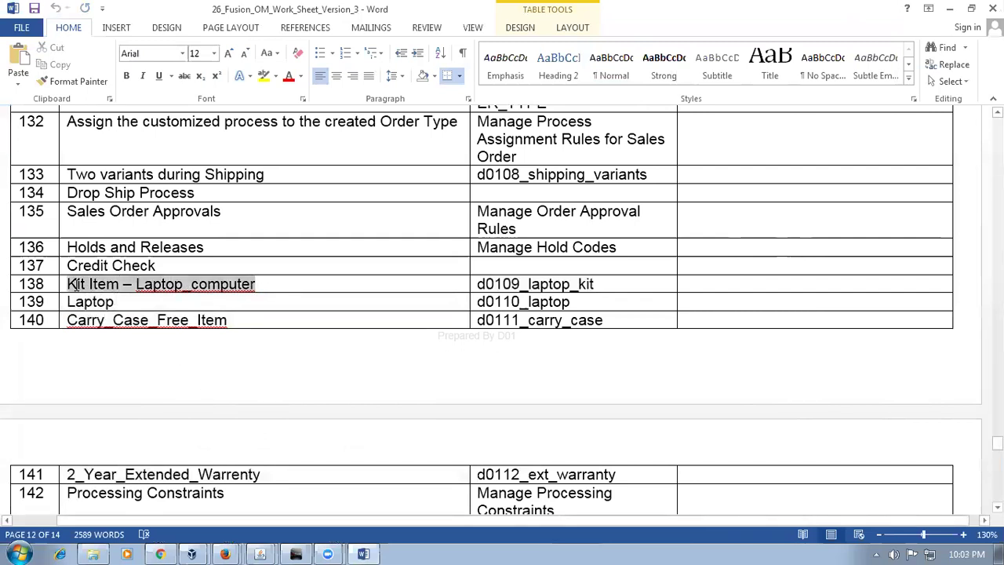
click(129, 306)
drag(145, 366, 153, 459)
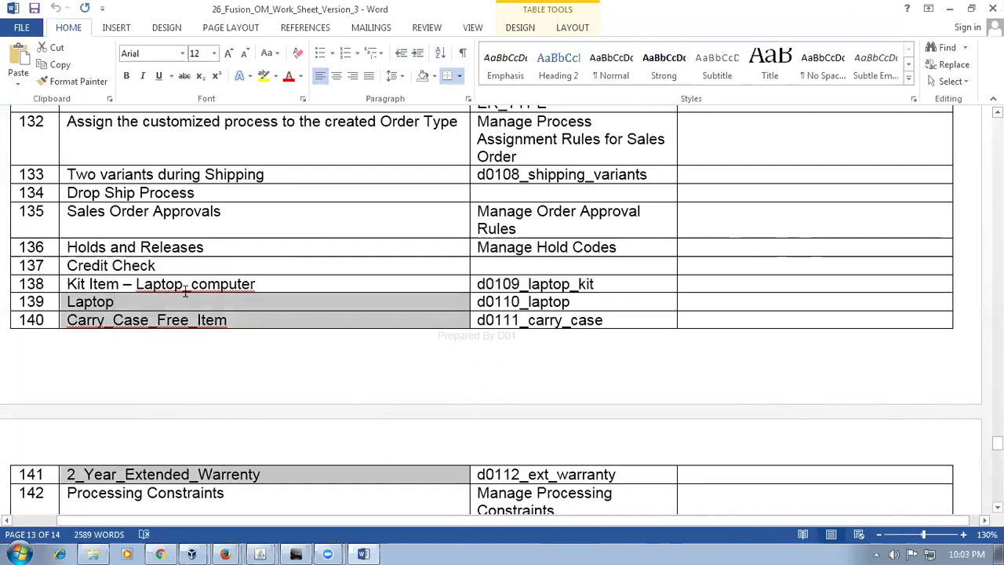
Step: On the laptop kit's Structures section, start creating a new item structure
key(alt+Tab)
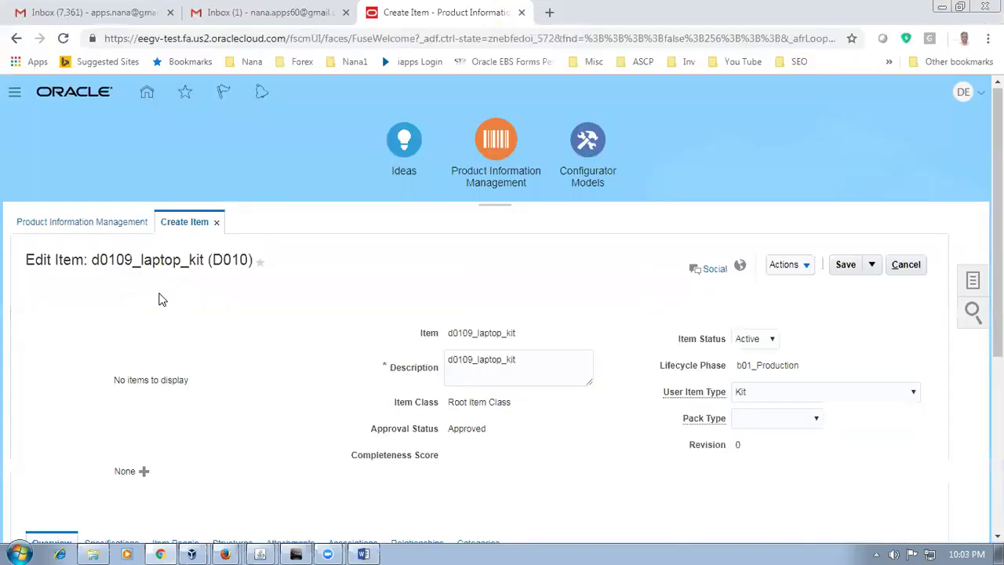
scroll(164, 304, down, 1)
scroll(164, 304, down, 2)
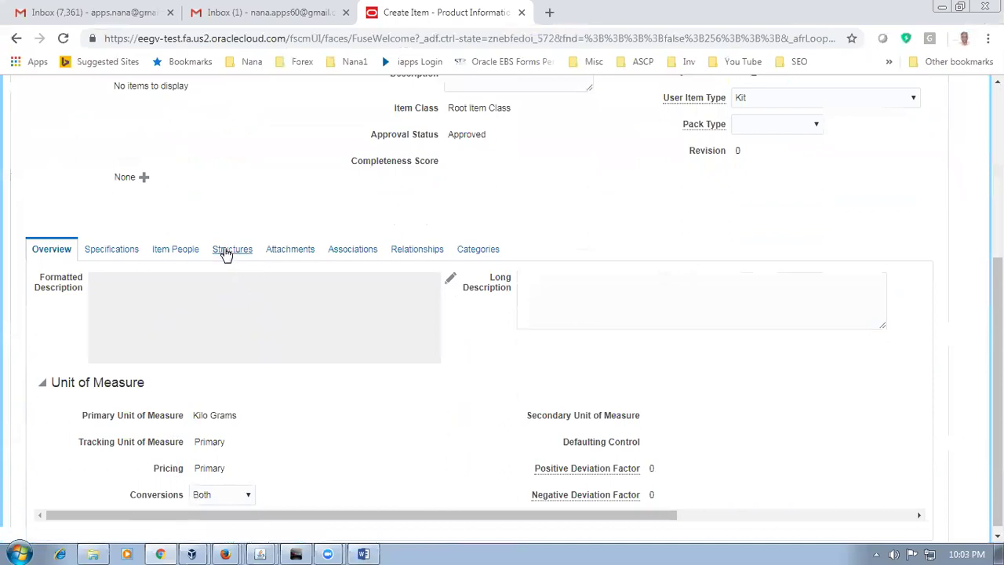
scroll(168, 239, up, 2)
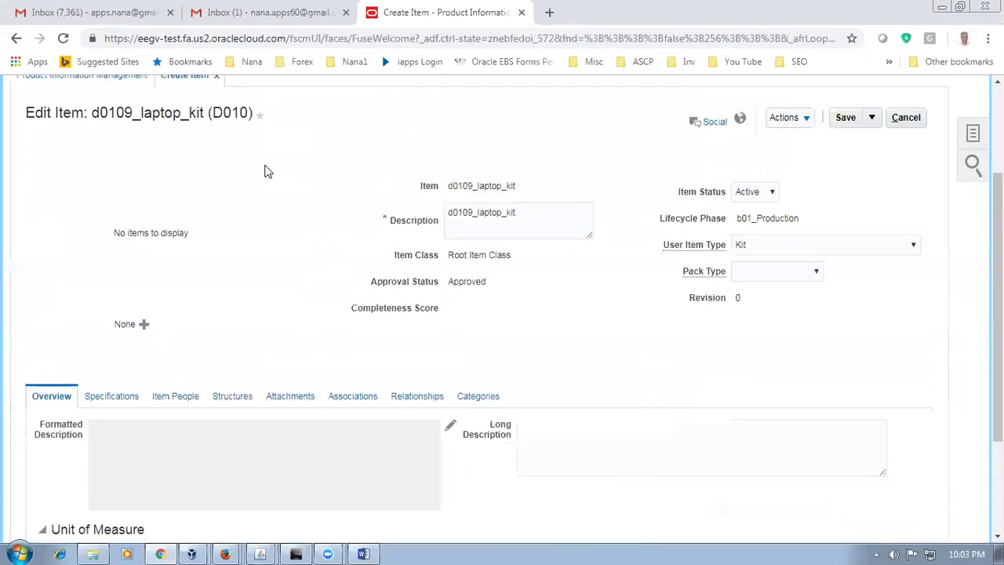
click(232, 397)
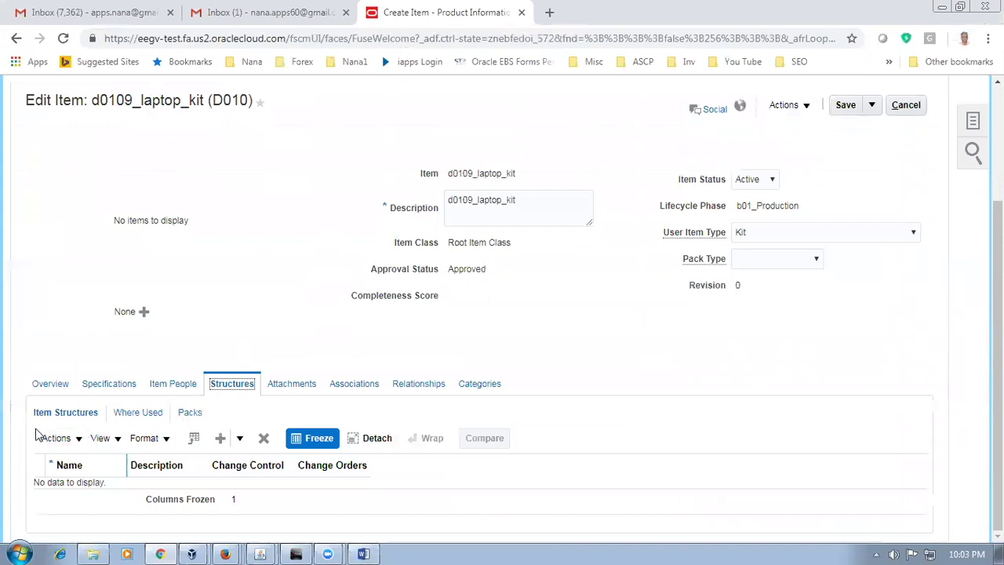
click(56, 439)
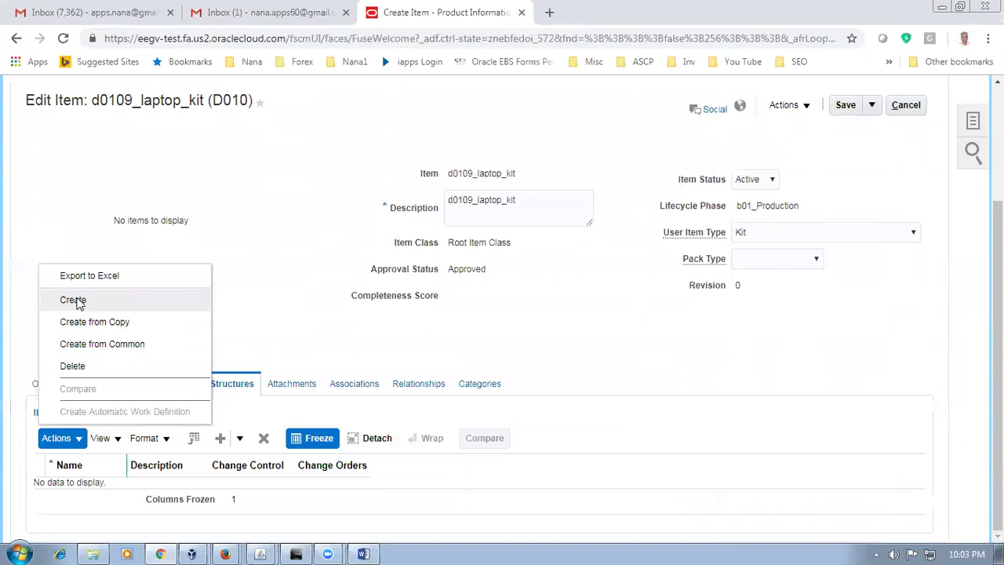
click(73, 301)
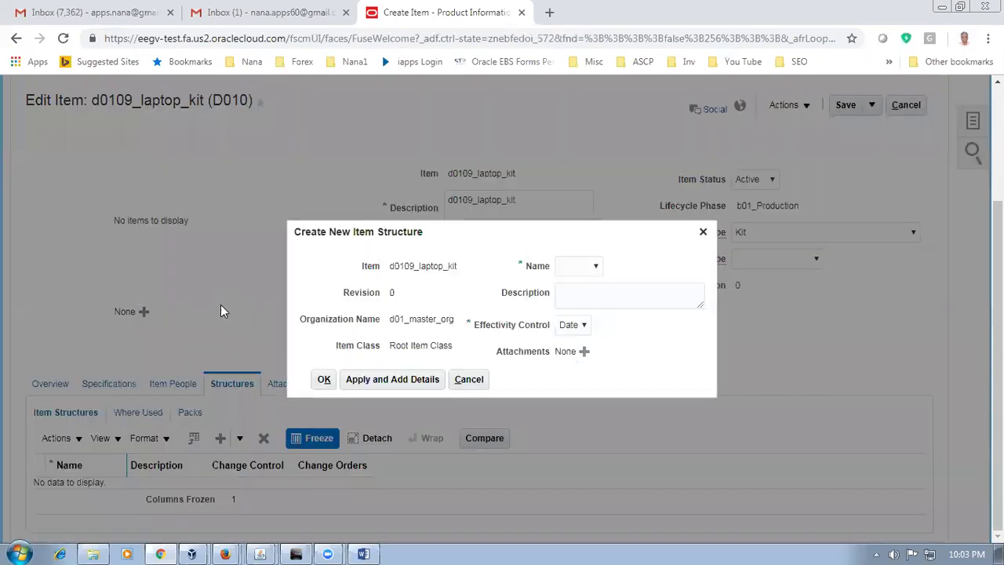
Step: Name the structure Primary with description 'Primary structure' and create it
click(579, 271)
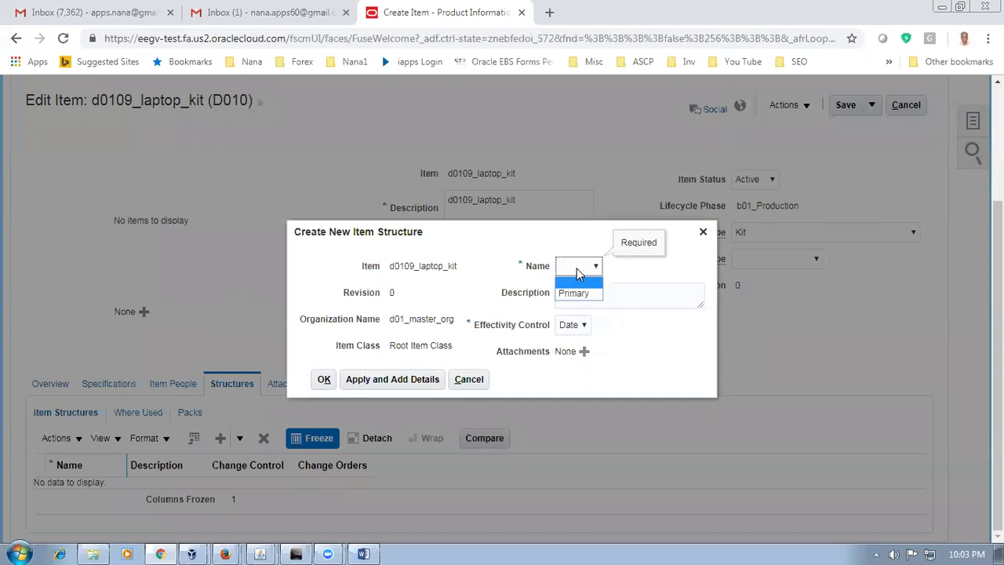
click(584, 293)
text(Pri)
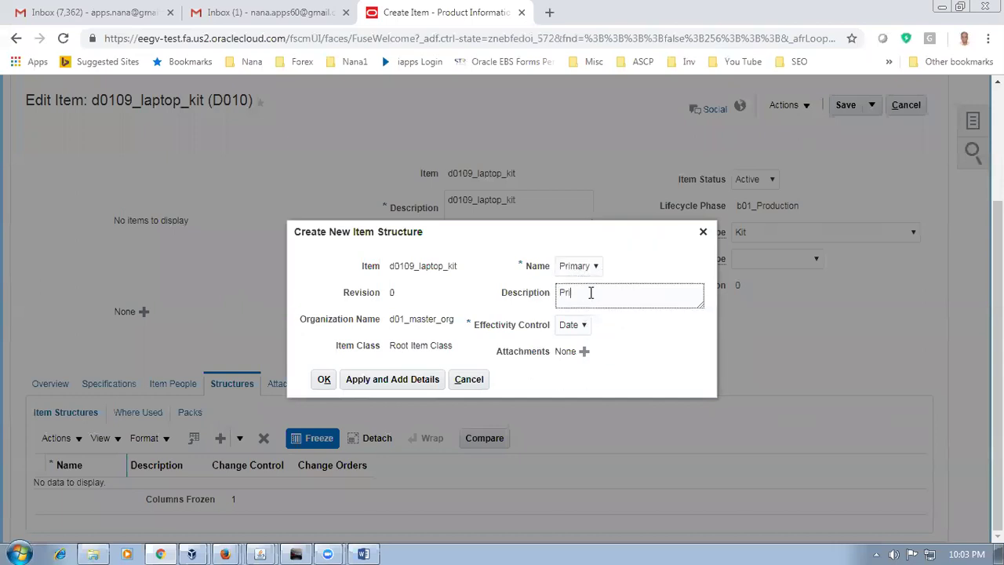
text(mary structure)
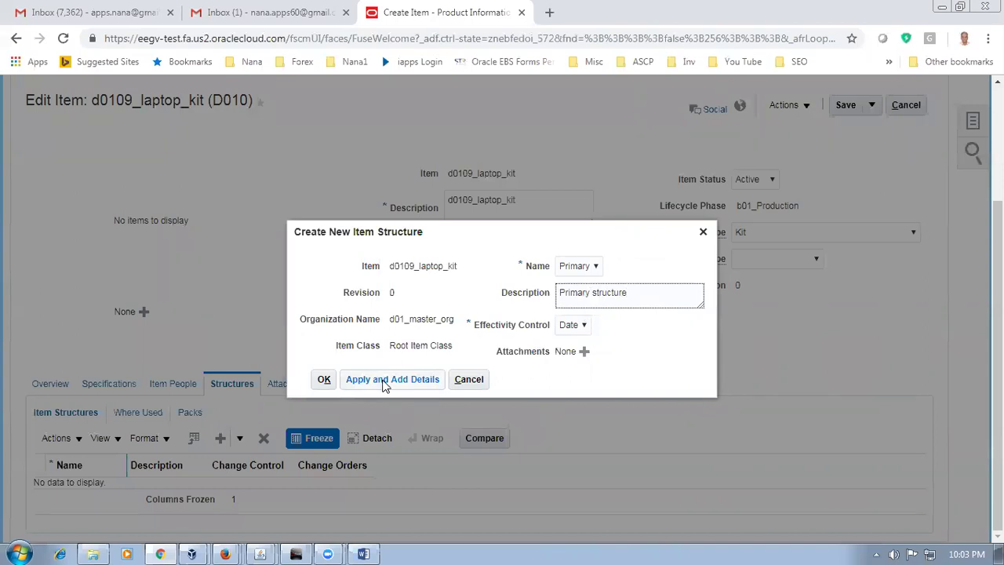
click(395, 380)
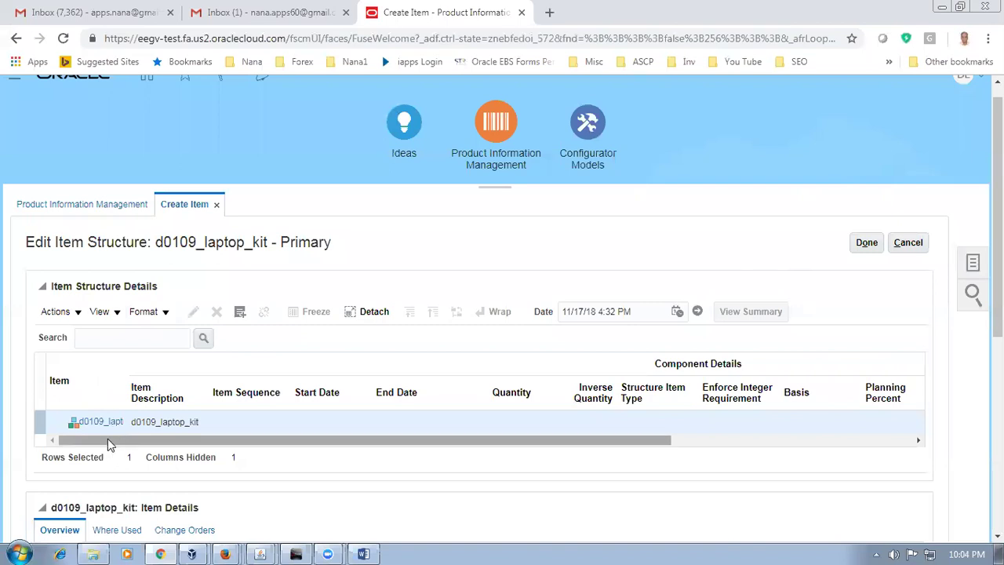
Step: Search for component items matching 'd011' through Select and Add
click(55, 313)
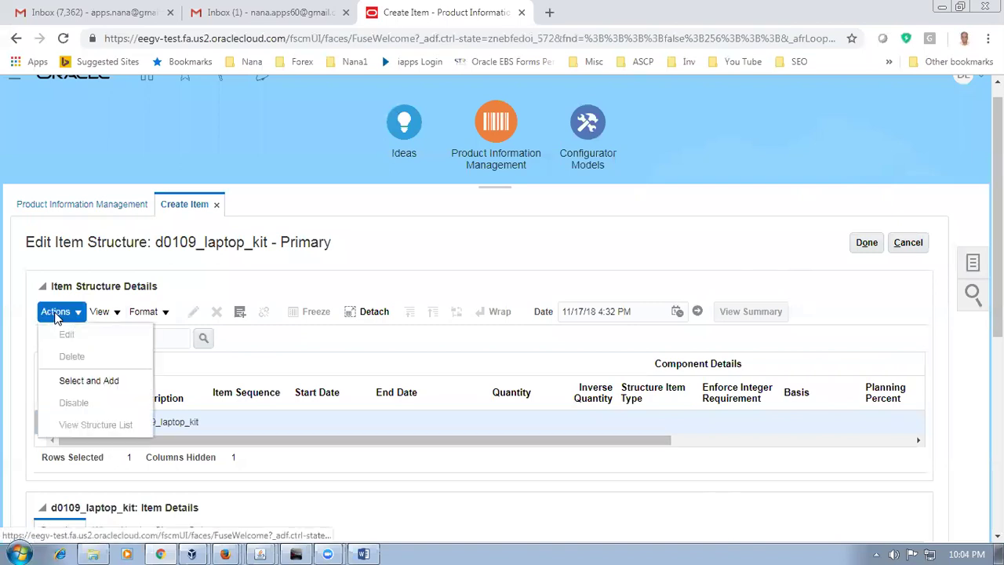
click(78, 380)
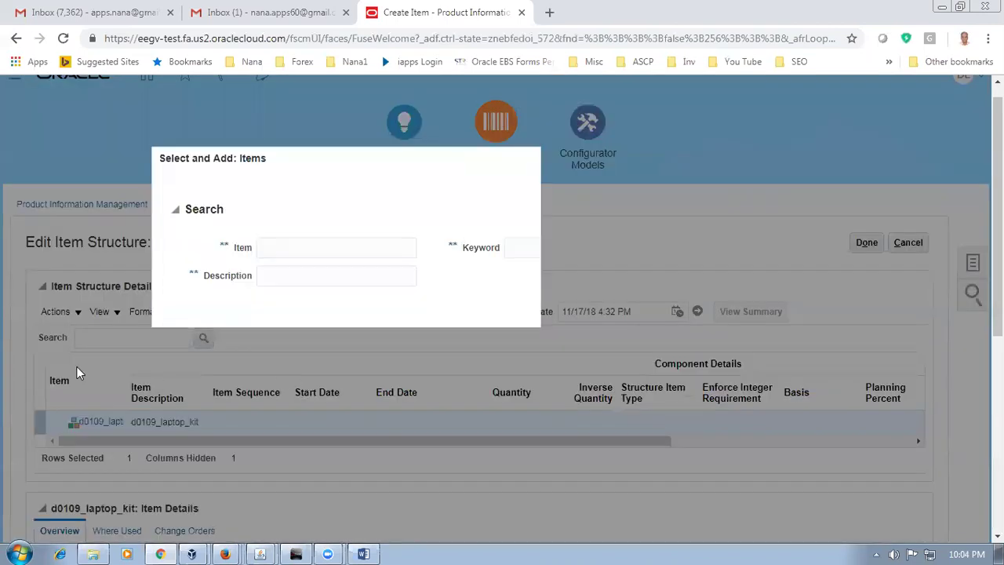
click(283, 247)
text(d01)
key(alt+Tab)
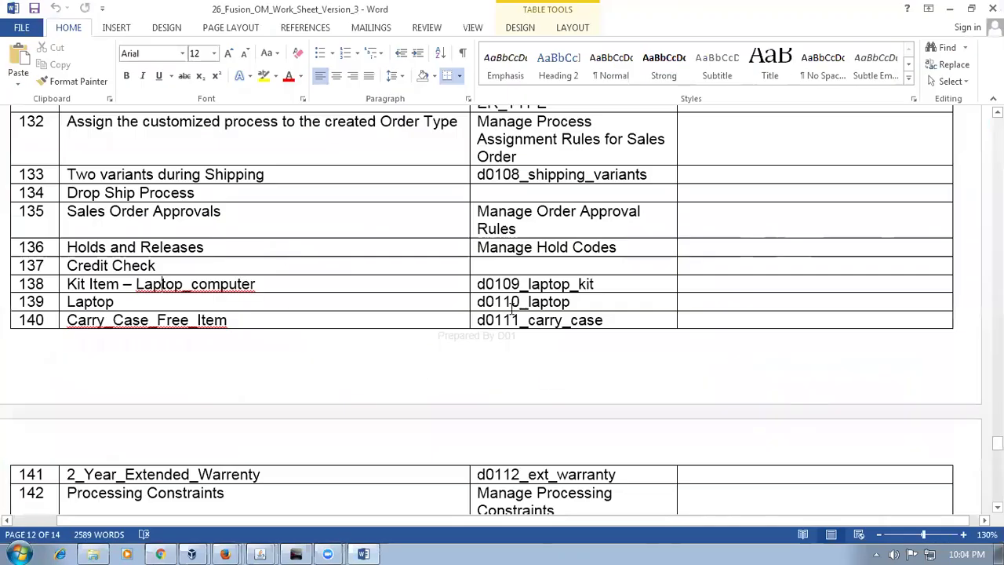
key(alt+Tab)
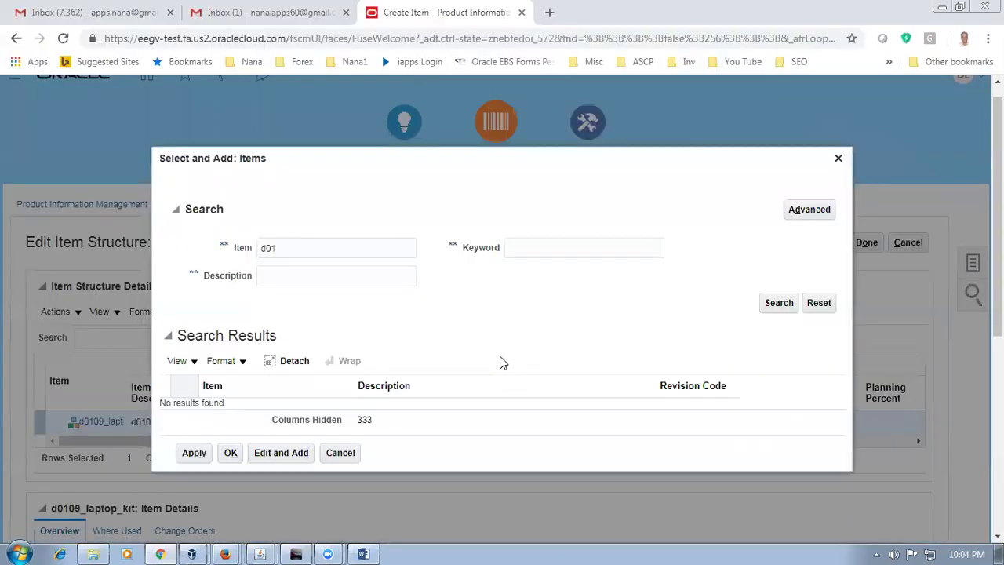
text(1)
click(779, 304)
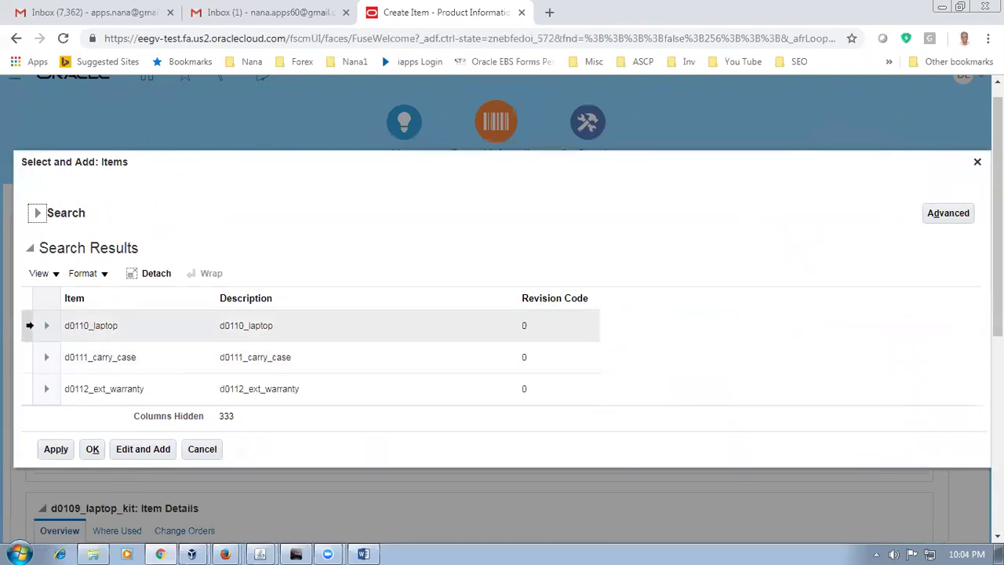
Step: Add d0110_laptop, d0111_carry_case and d0112_ext_warranty as structure components
click(29, 325)
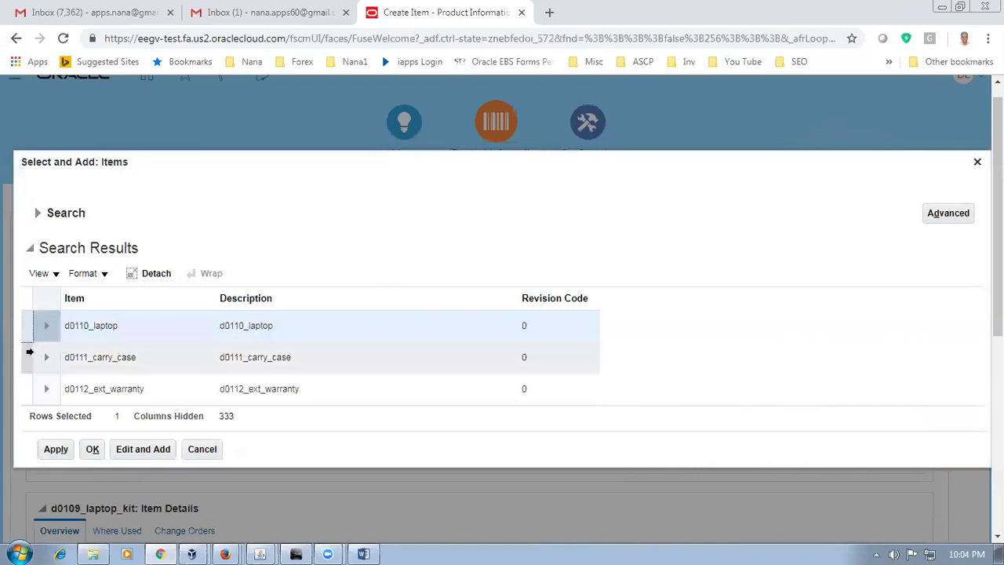
ctrl+click(29, 355)
ctrl+click(27, 386)
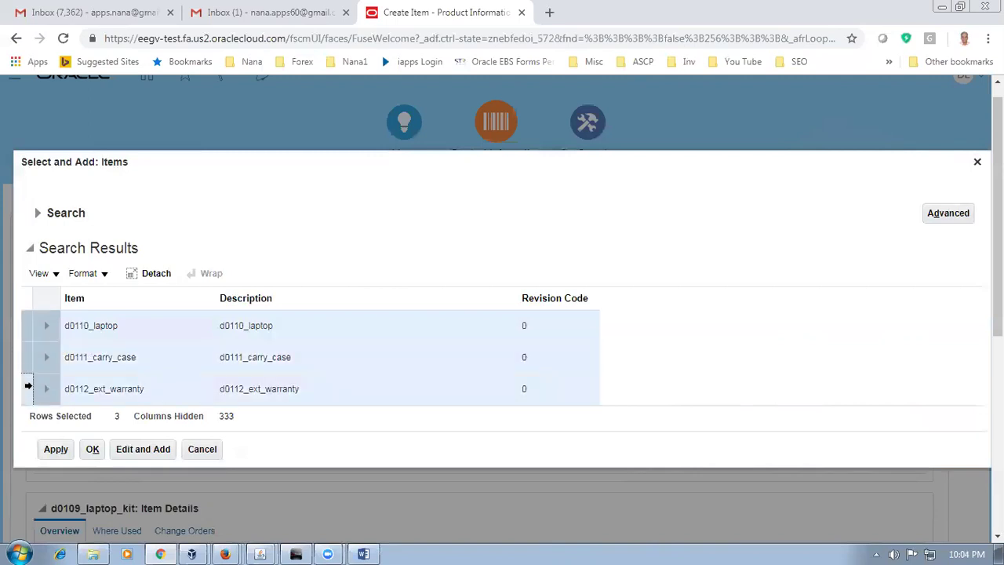
click(52, 451)
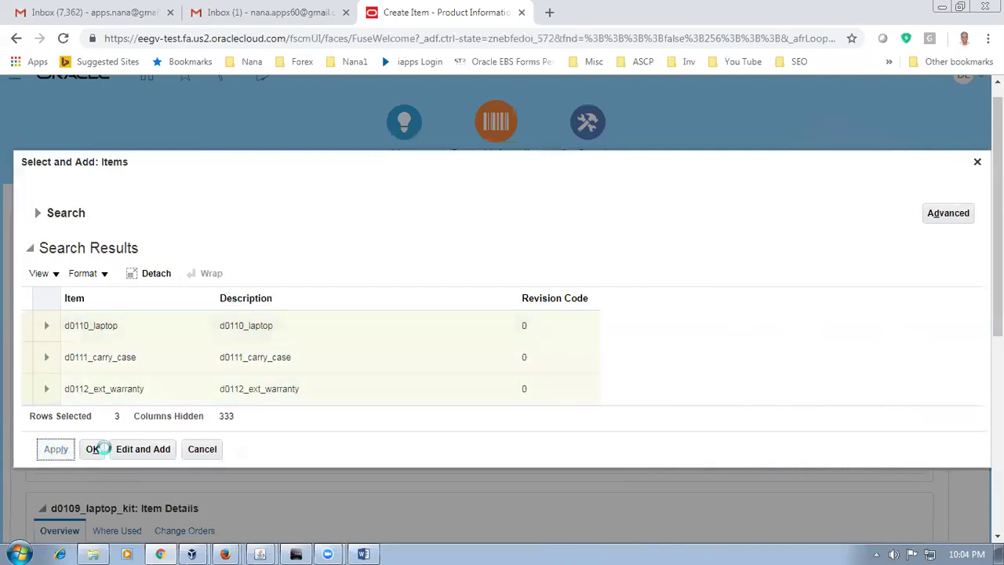
click(92, 449)
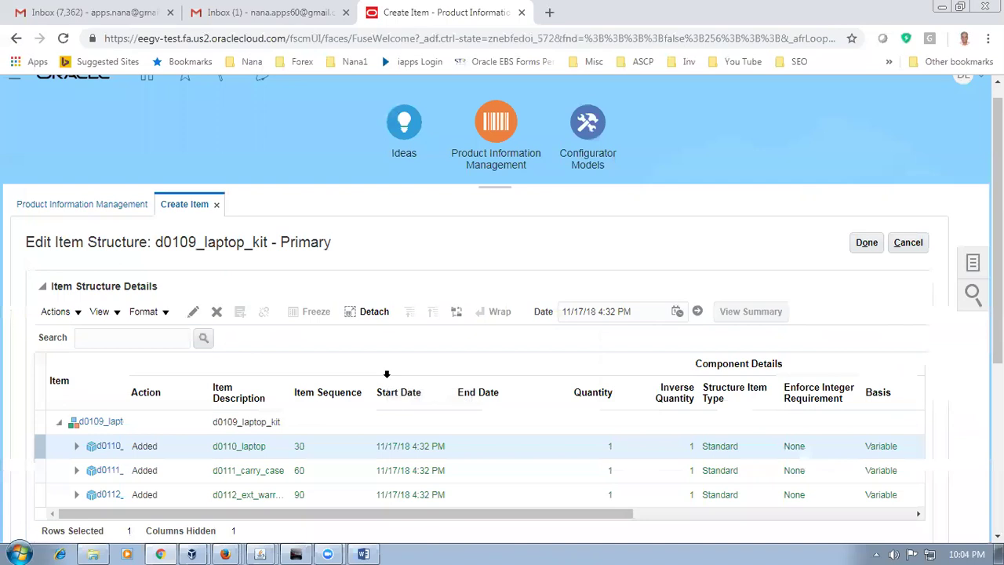
scroll(387, 375, down, 1)
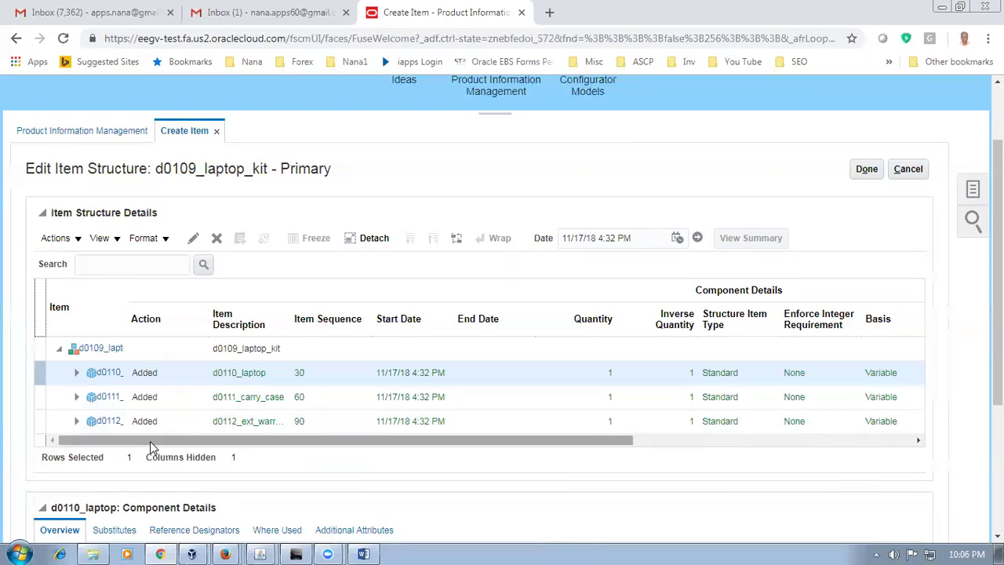
Step: Finish the Primary structure, then save and close the d0109_laptop_kit item
drag(150, 441, 49, 459)
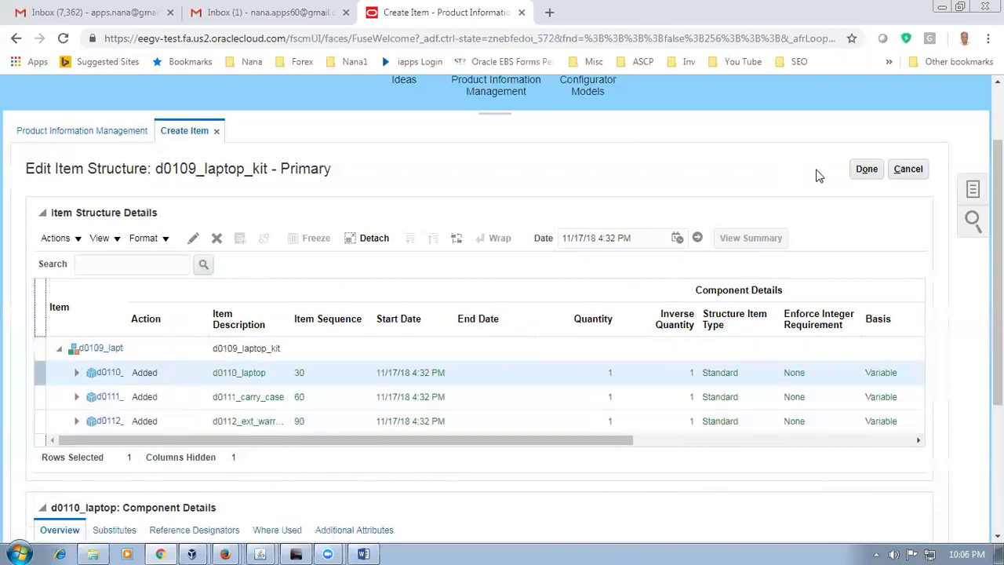
click(857, 172)
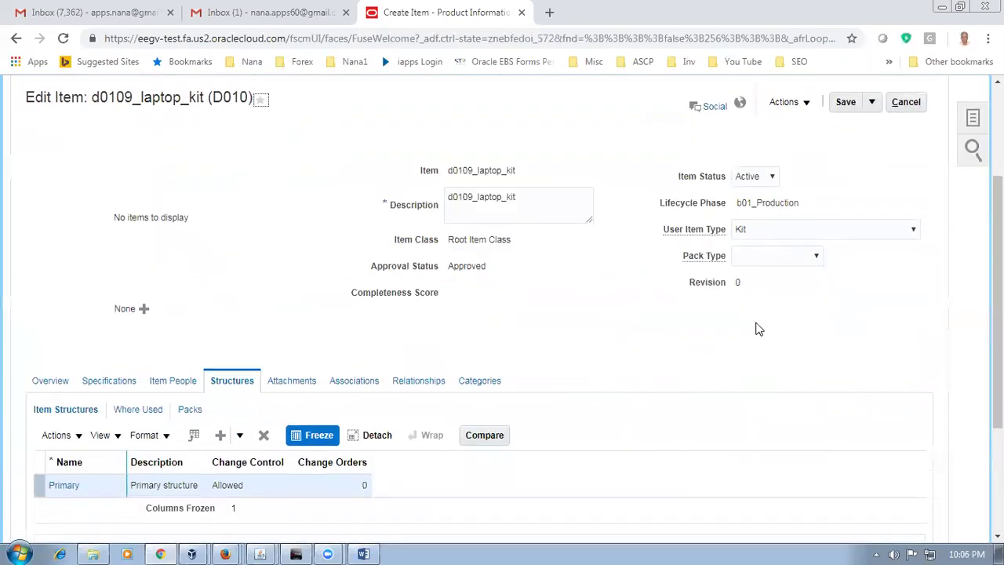
scroll(793, 298, up, 1)
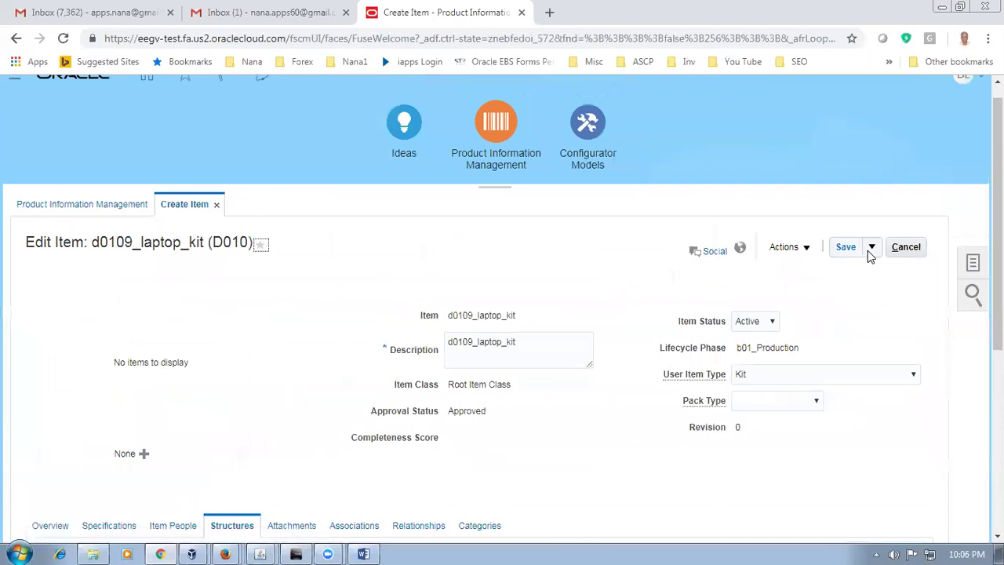
click(848, 251)
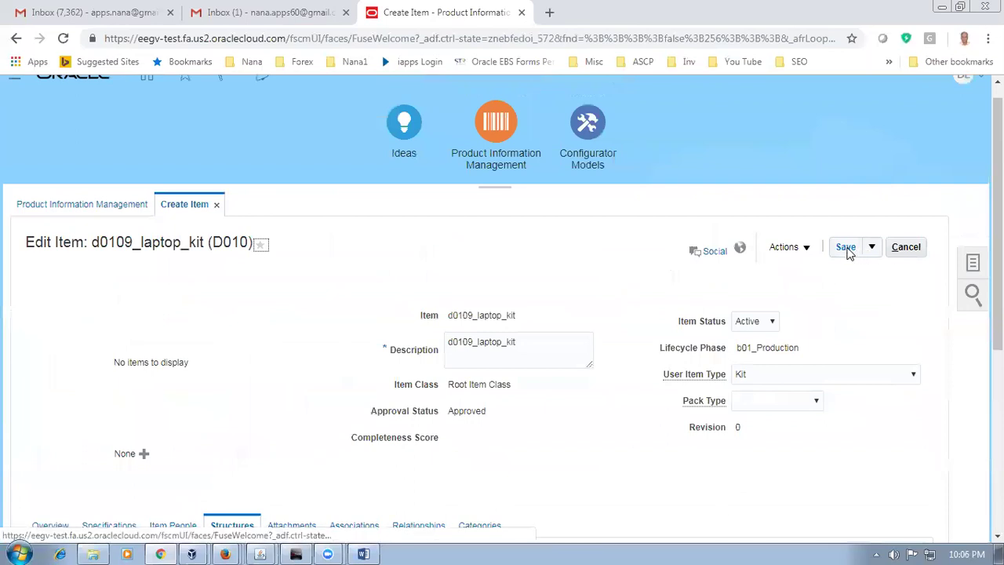
click(847, 248)
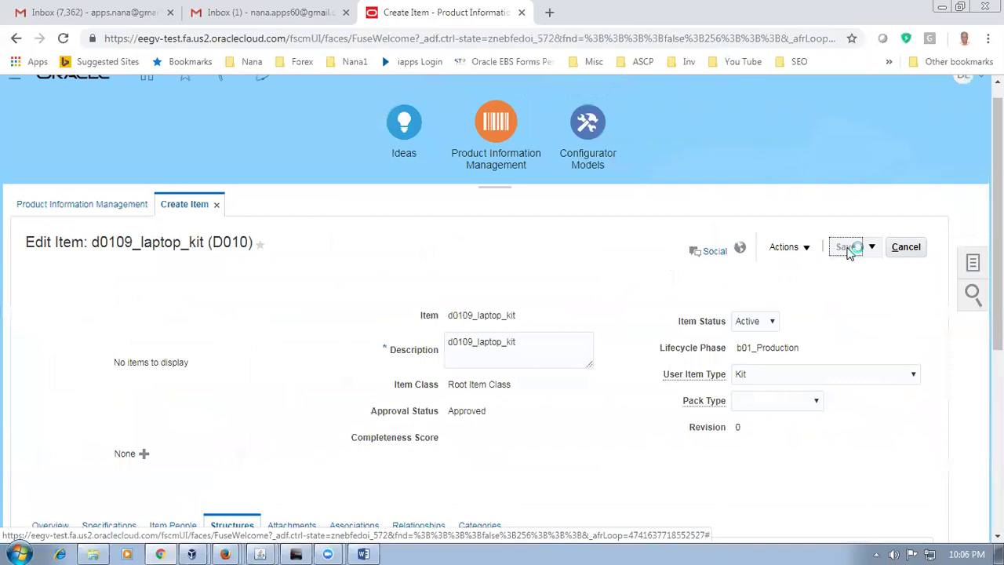
click(871, 248)
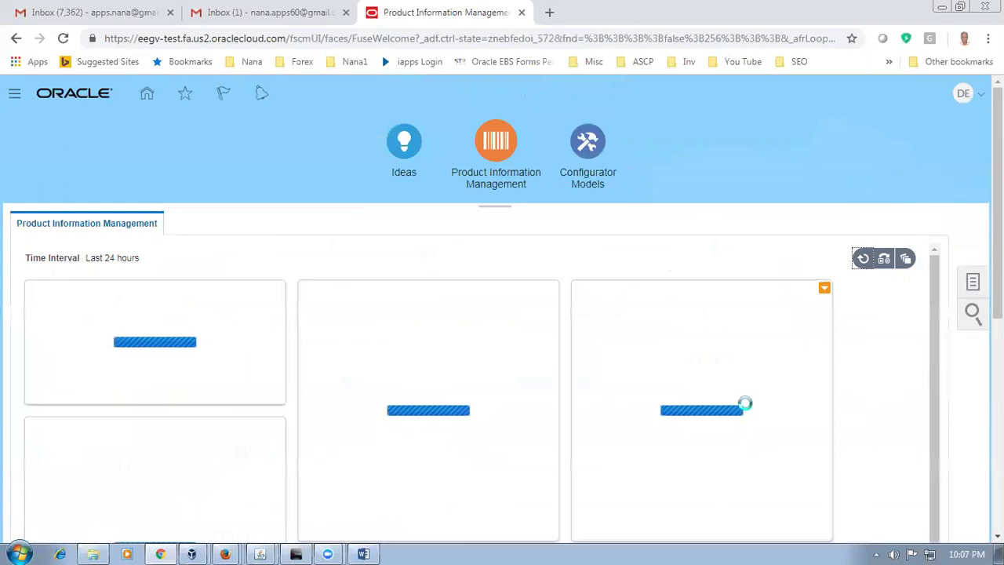
click(976, 284)
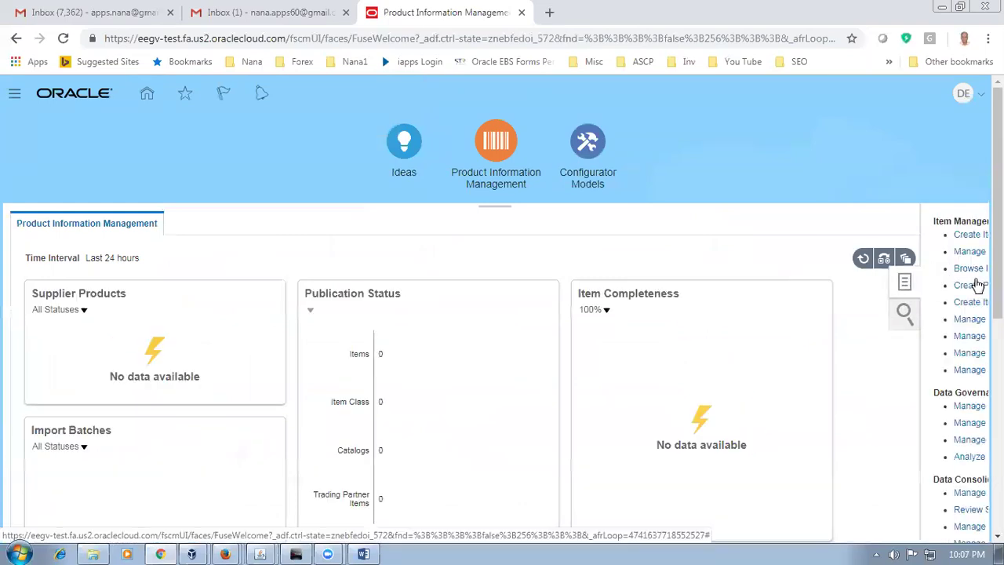
Step: Search Manage Items for d0109, hide result images, and open d0109_laptop_kit
click(830, 257)
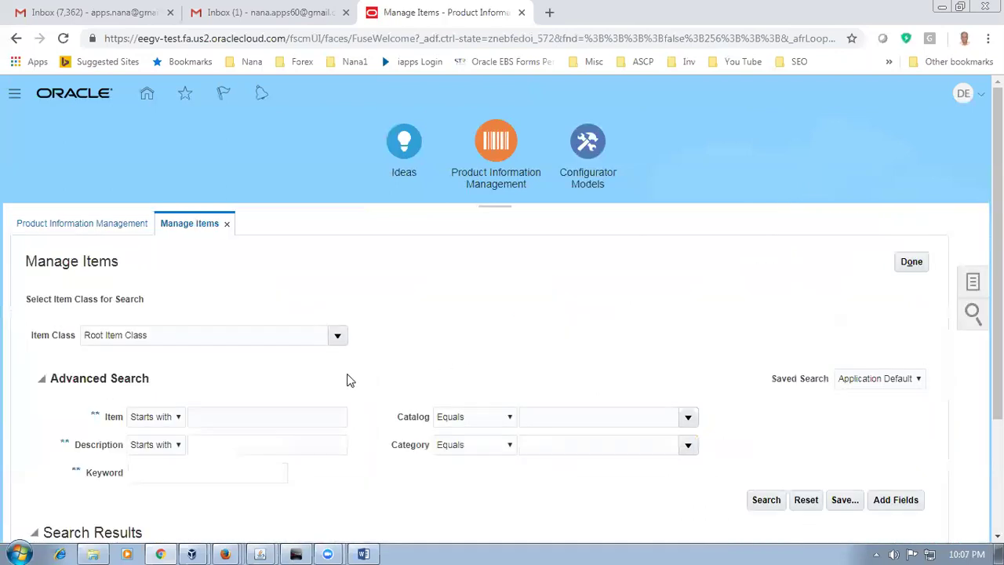
click(236, 418)
text(d0-00)
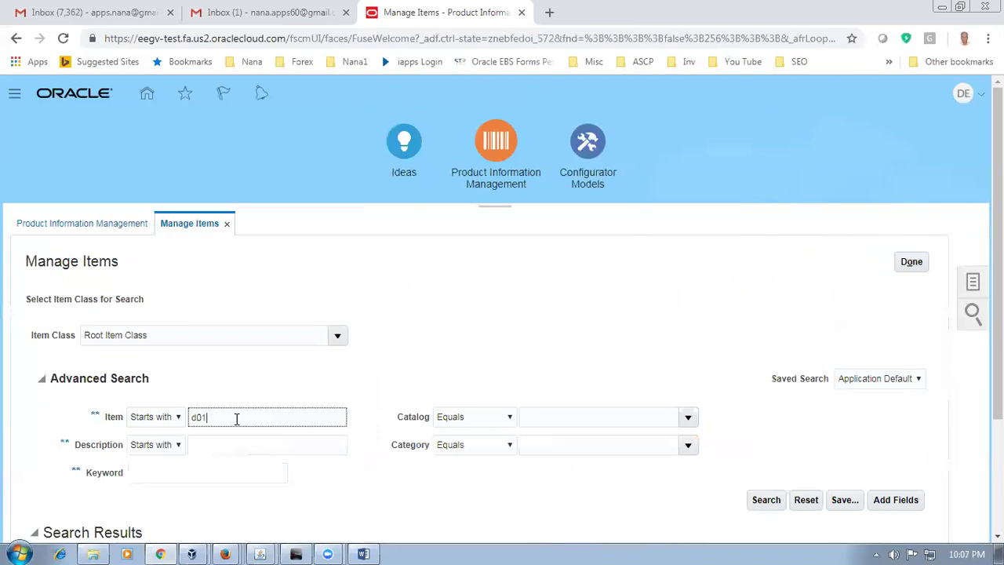
key(Tab)
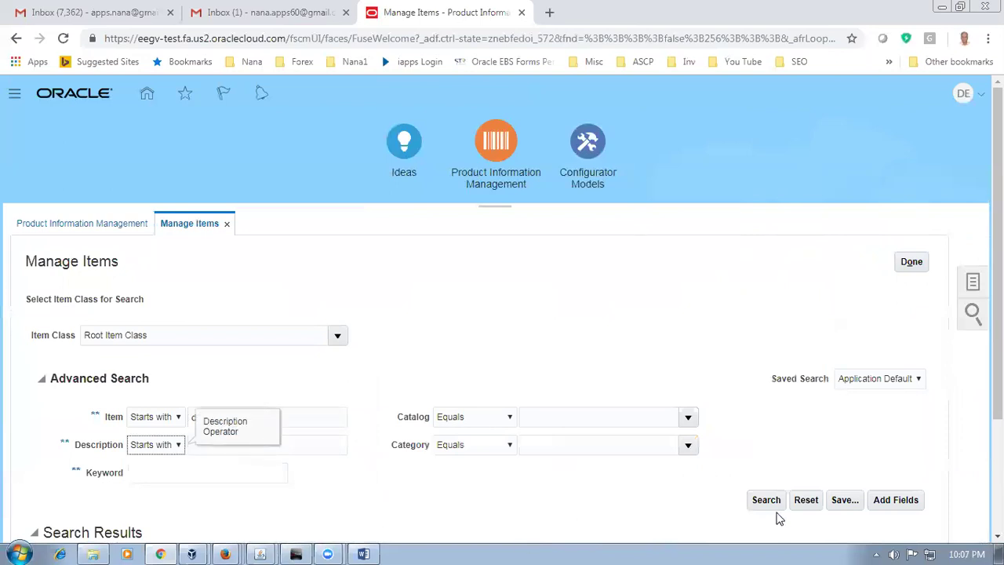
click(776, 501)
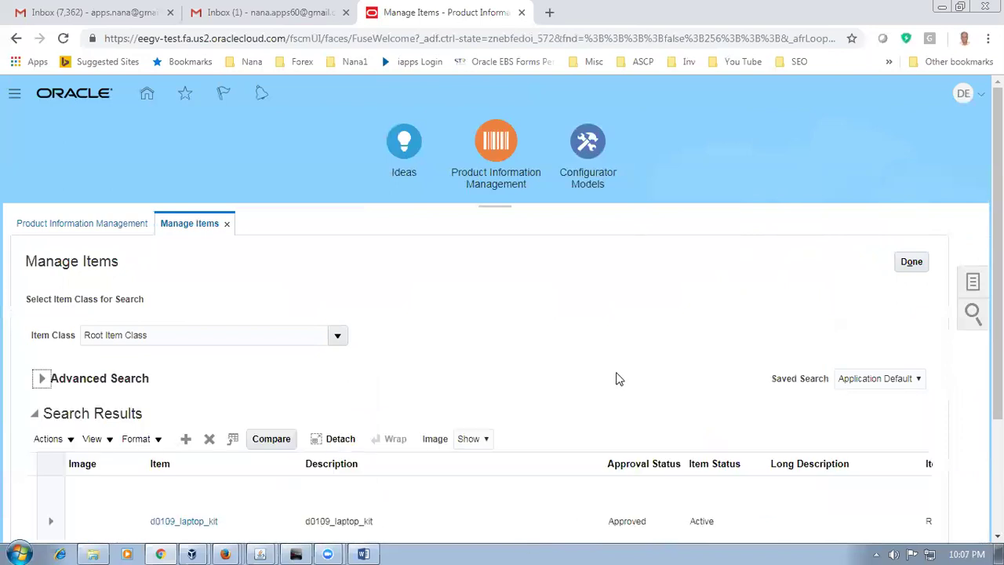
scroll(549, 439, down, 2)
click(474, 321)
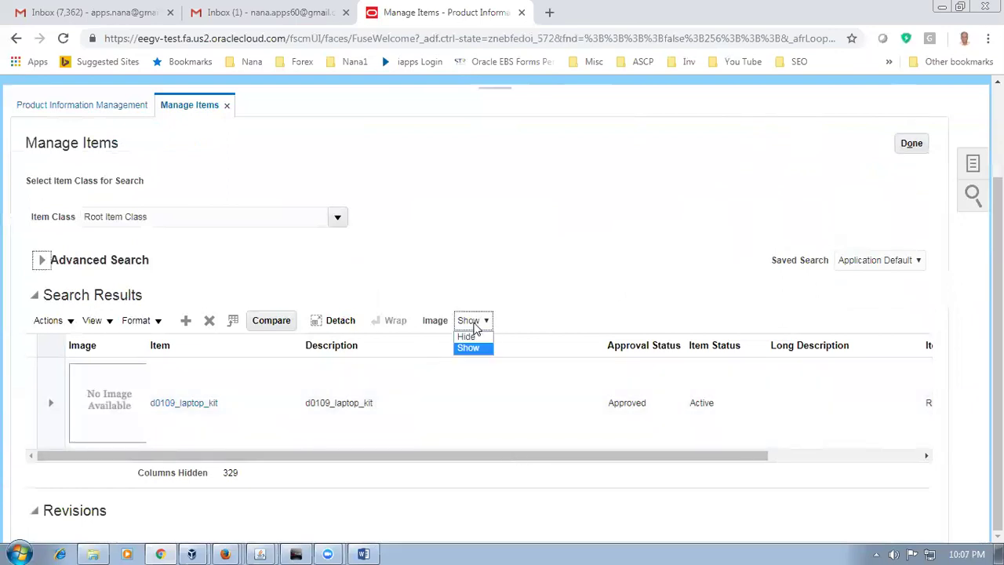
click(474, 337)
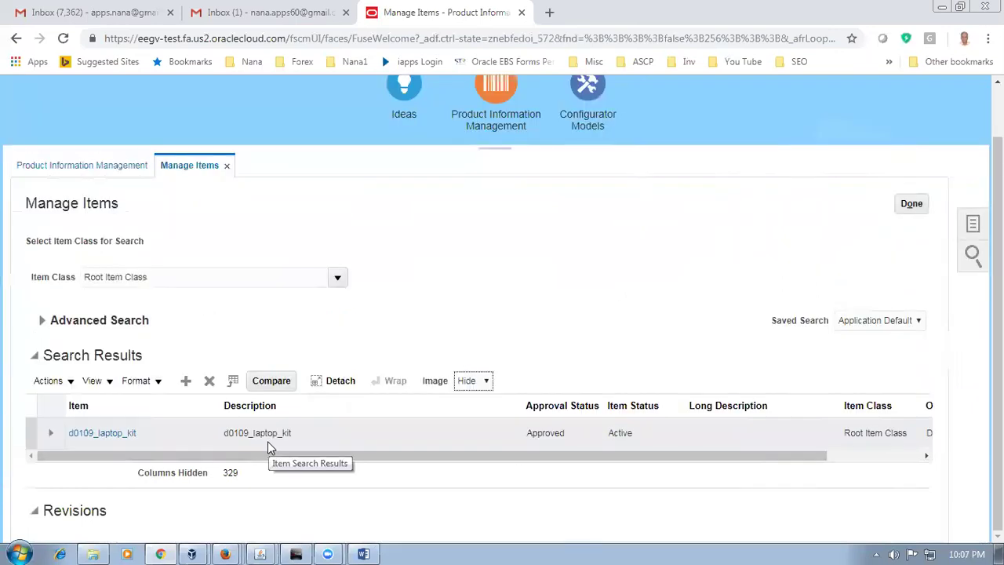
click(102, 436)
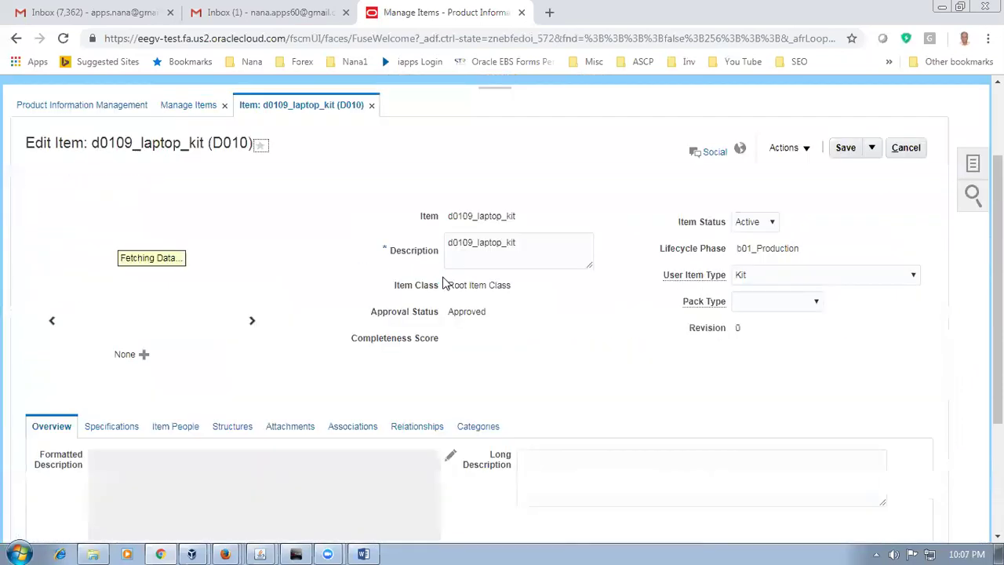
Step: View the item's organization associations and start adding another organization
scroll(423, 298, down, 2)
scroll(384, 309, up, 3)
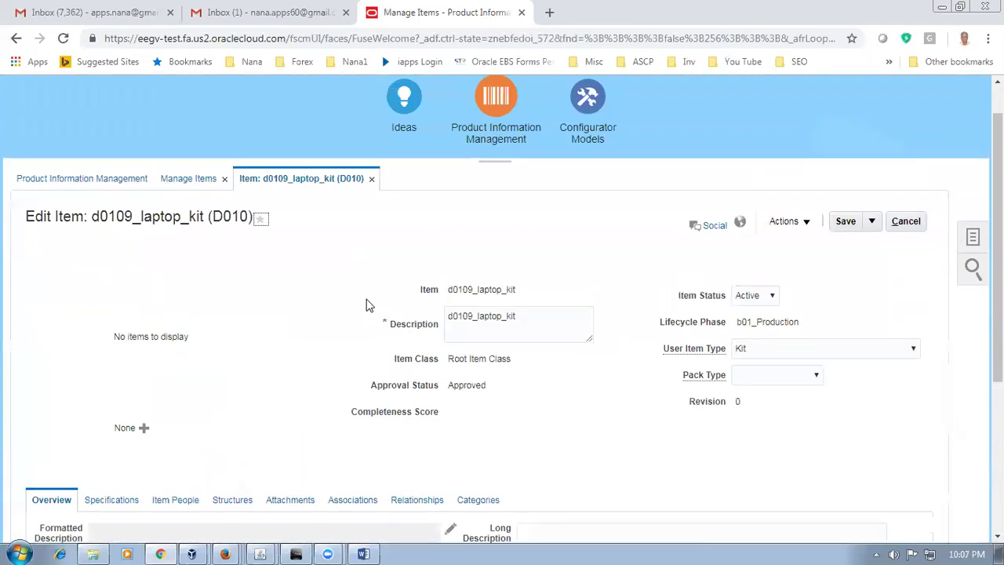
drag(124, 220, 233, 221)
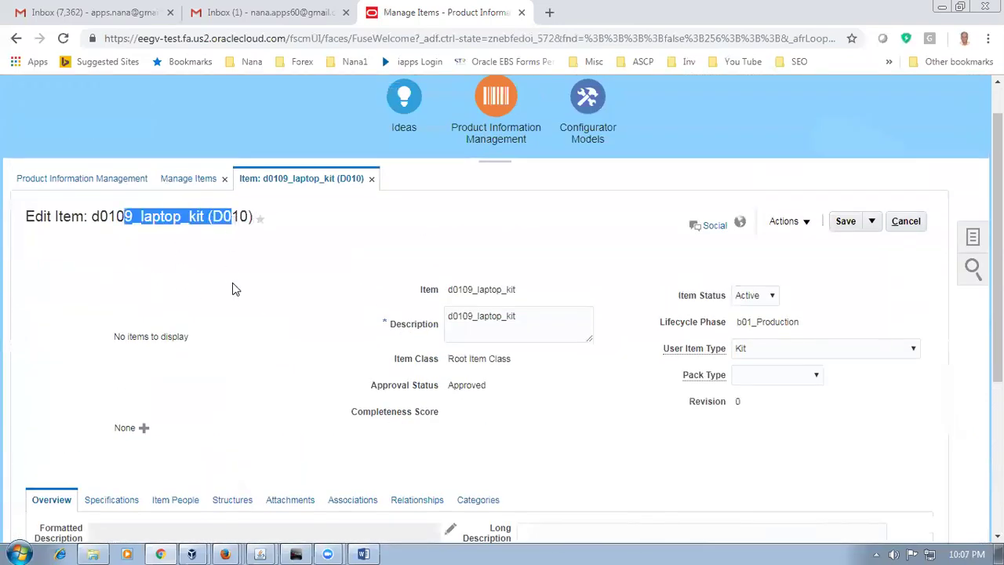
scroll(266, 392, down, 2)
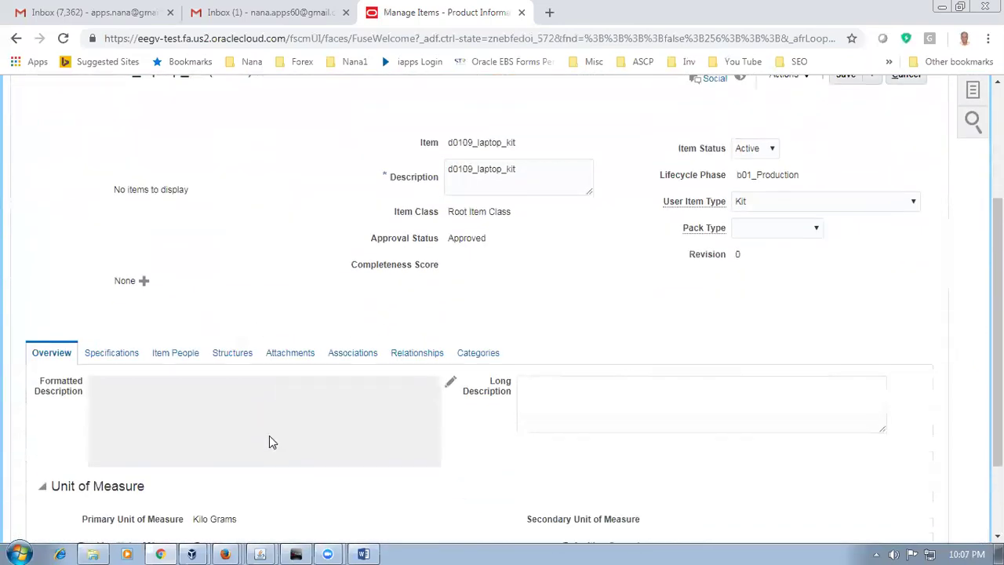
click(365, 355)
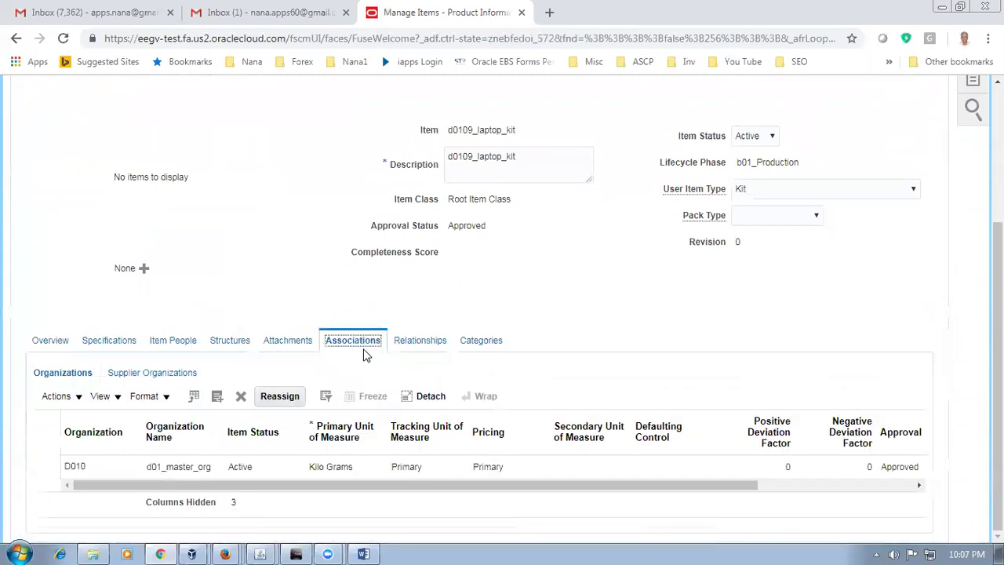
click(47, 398)
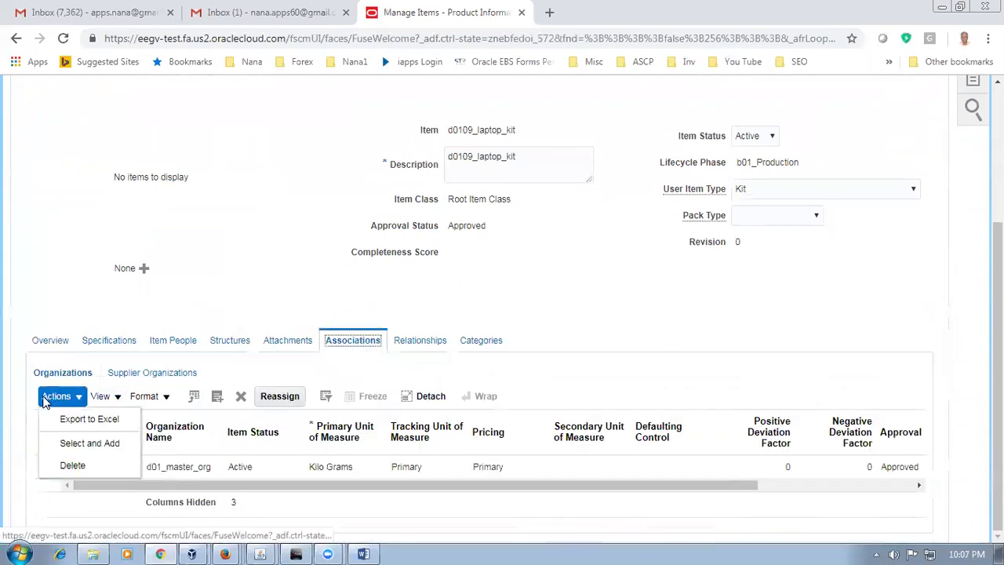
click(69, 443)
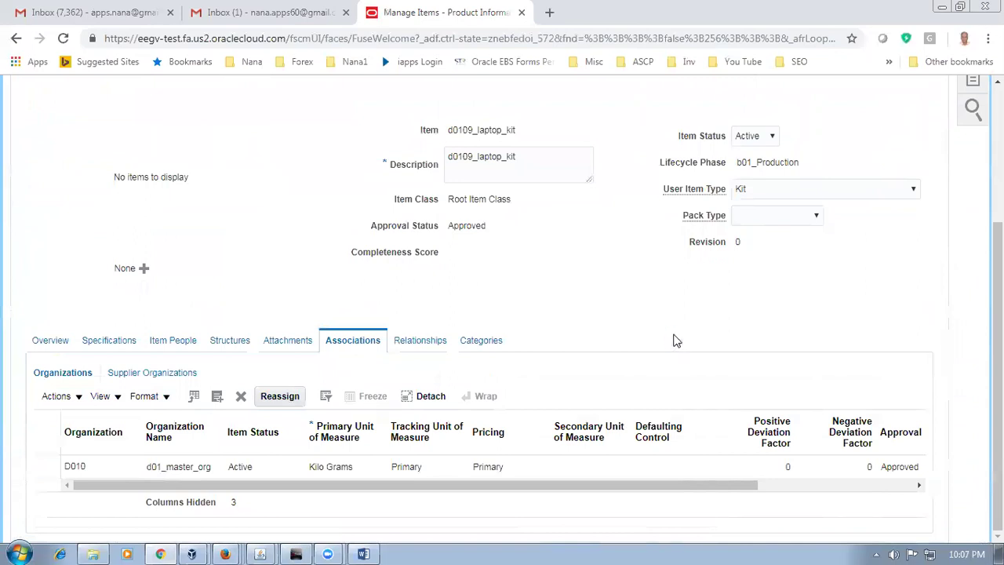
Step: Search for D011 (d01_child_1) and assign it to the item alongside D010
click(562, 281)
text(D011)
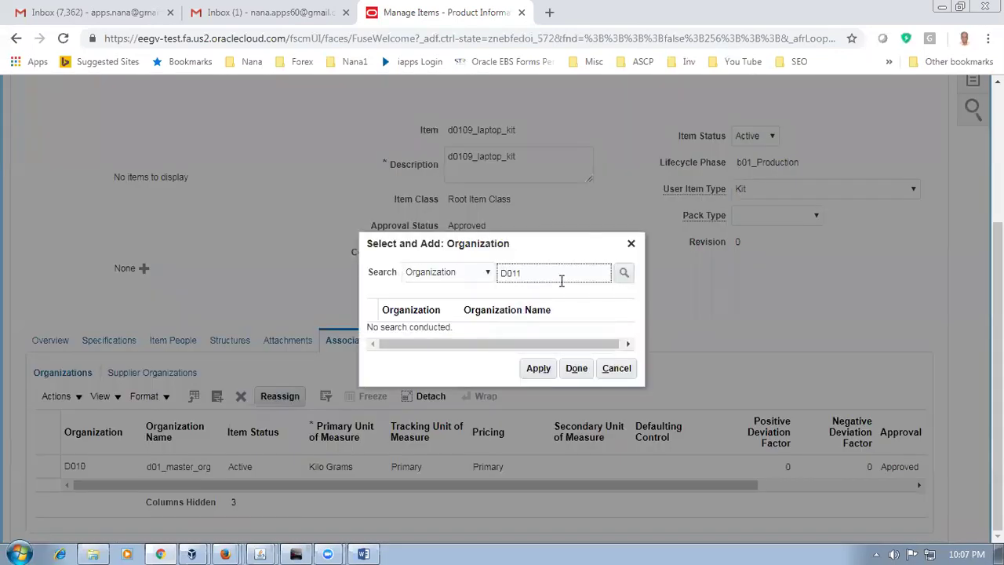
key(Return)
click(562, 330)
click(538, 372)
click(576, 375)
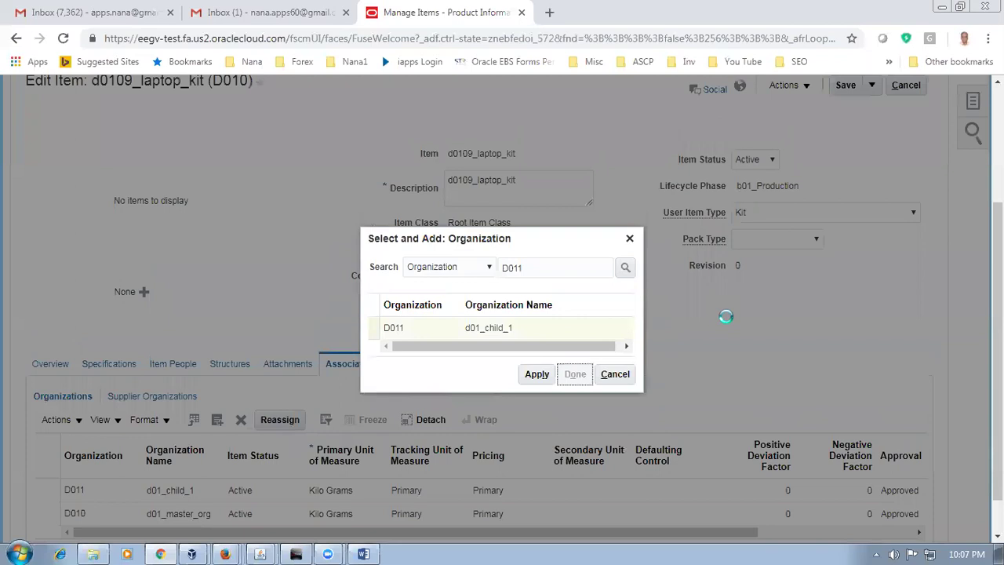
scroll(395, 286, down, 2)
scroll(399, 283, down, 1)
scroll(471, 282, up, 3)
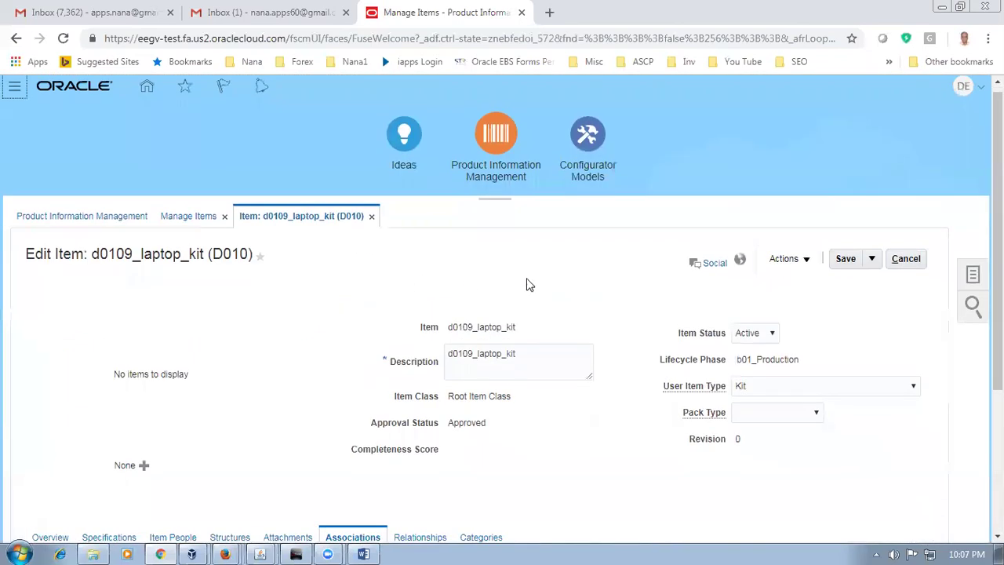
click(878, 259)
Step: Save and close the item, then rerun the Manage Items search for d0109
click(875, 280)
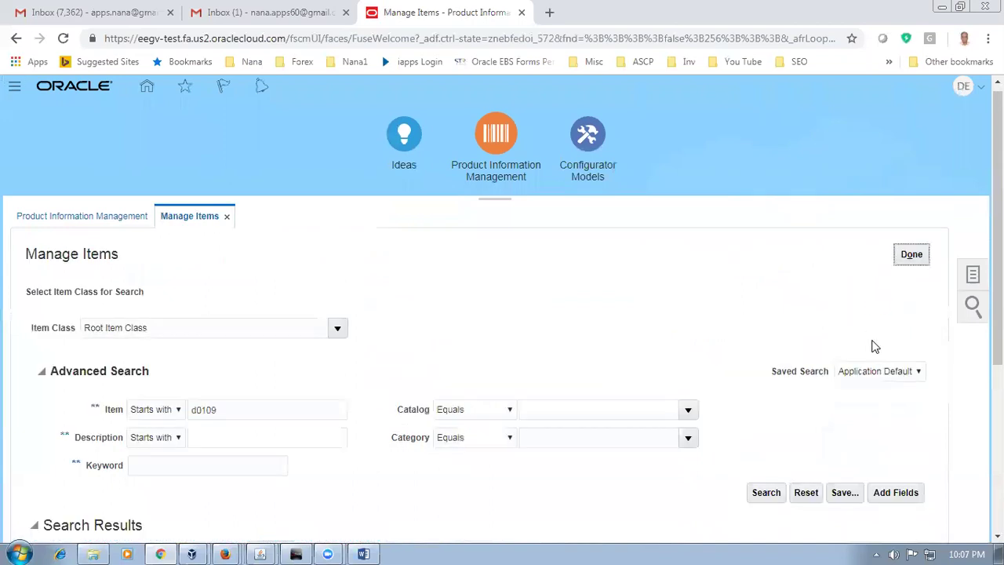
click(973, 276)
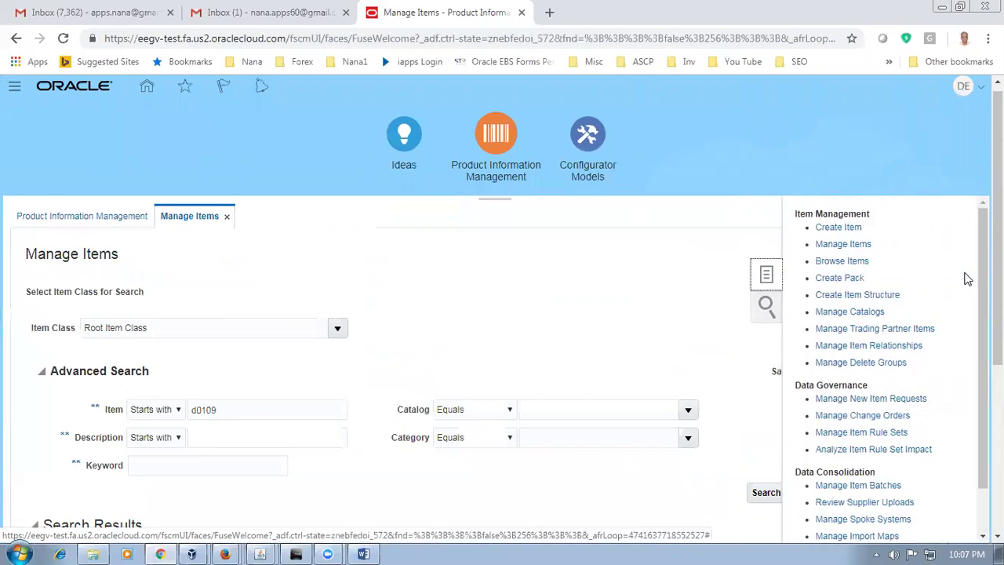
click(841, 245)
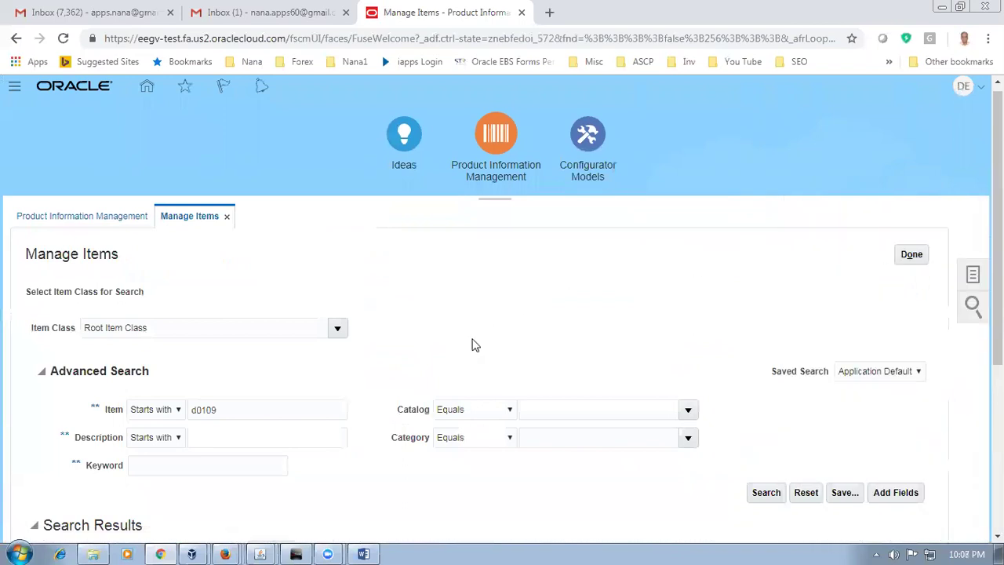
scroll(337, 366, down, 2)
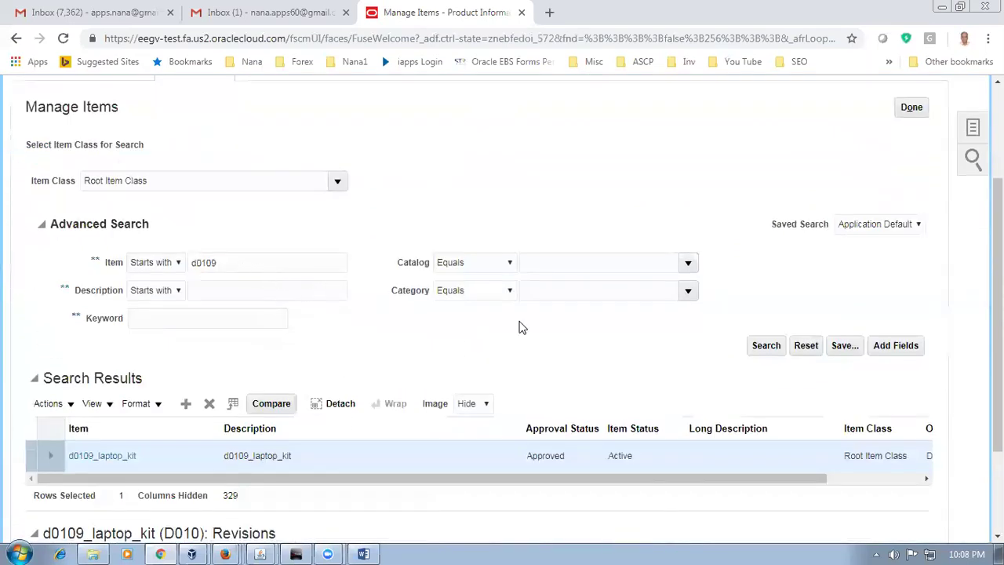
click(772, 353)
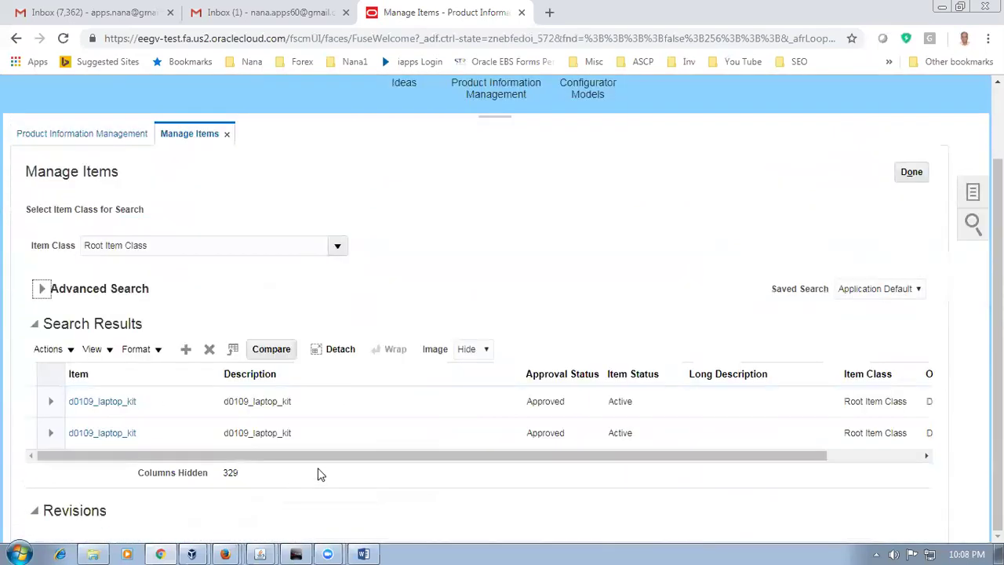
Step: Verify d0109_laptop_kit is listed under D010 and D011, then open the D011 record
drag(325, 456, 399, 471)
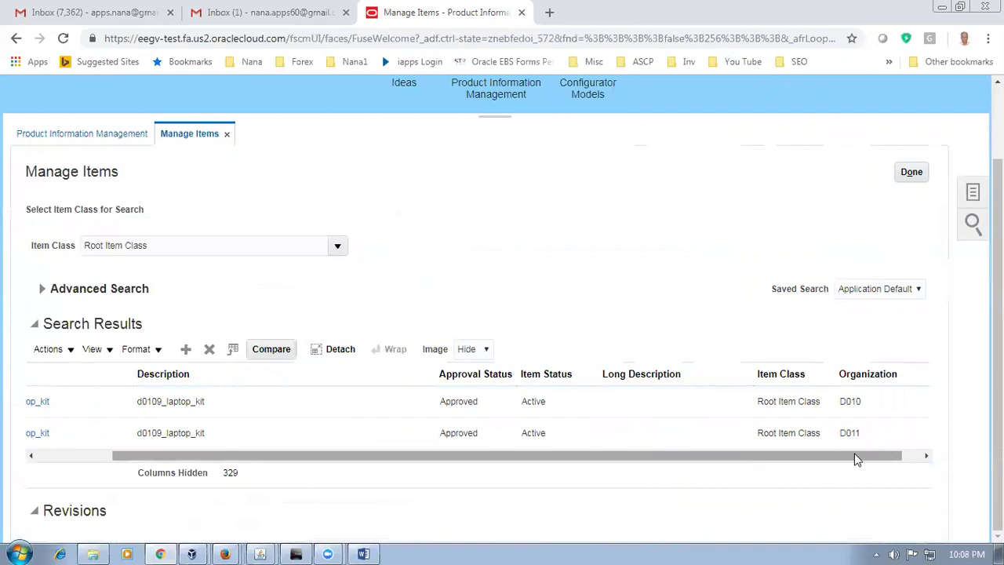
drag(481, 457, 213, 498)
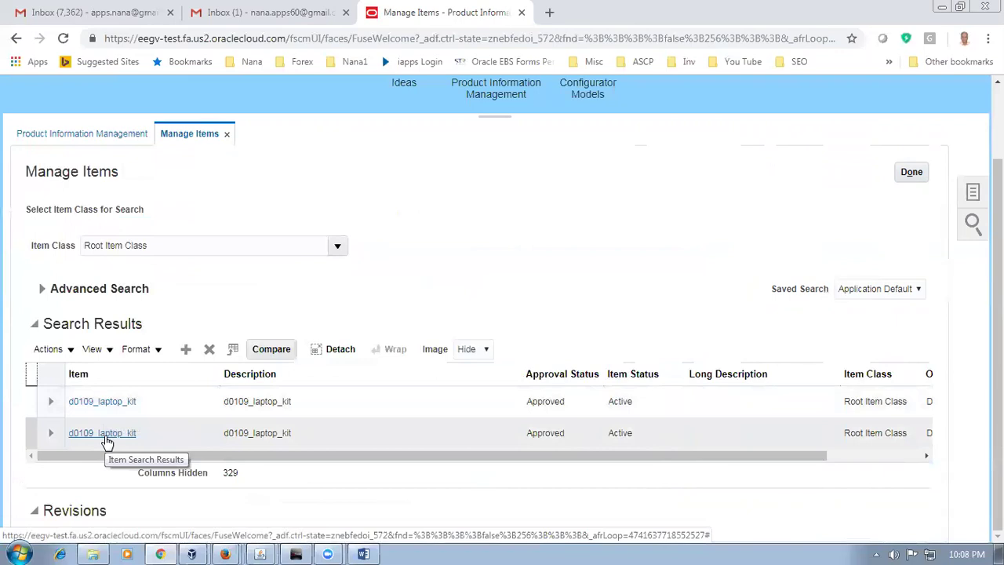
click(27, 402)
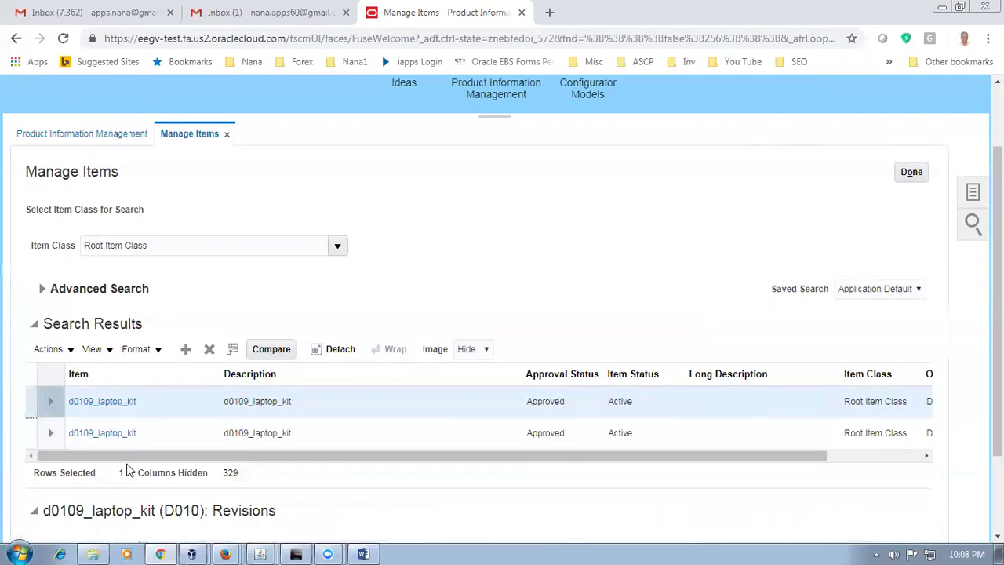
click(27, 433)
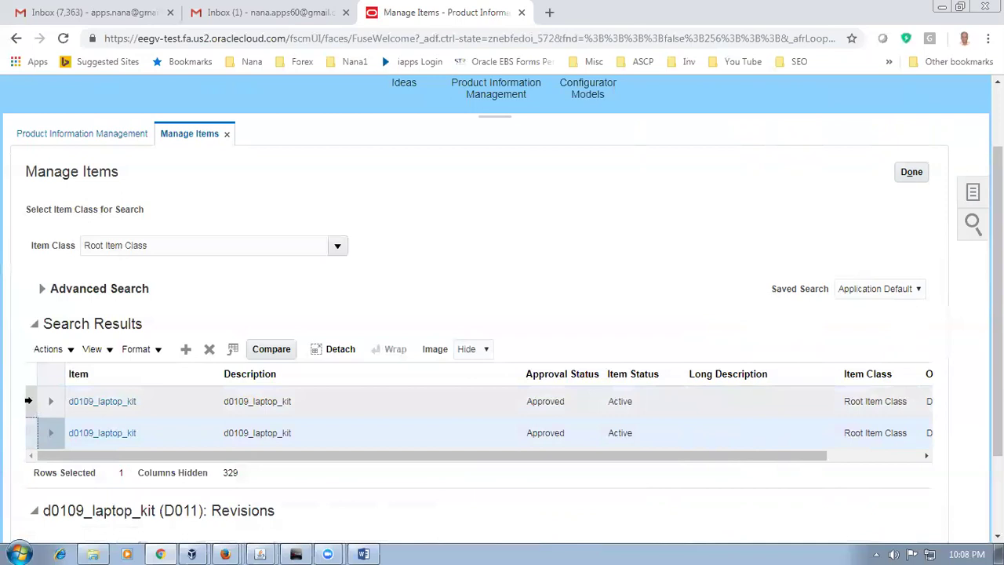
click(28, 401)
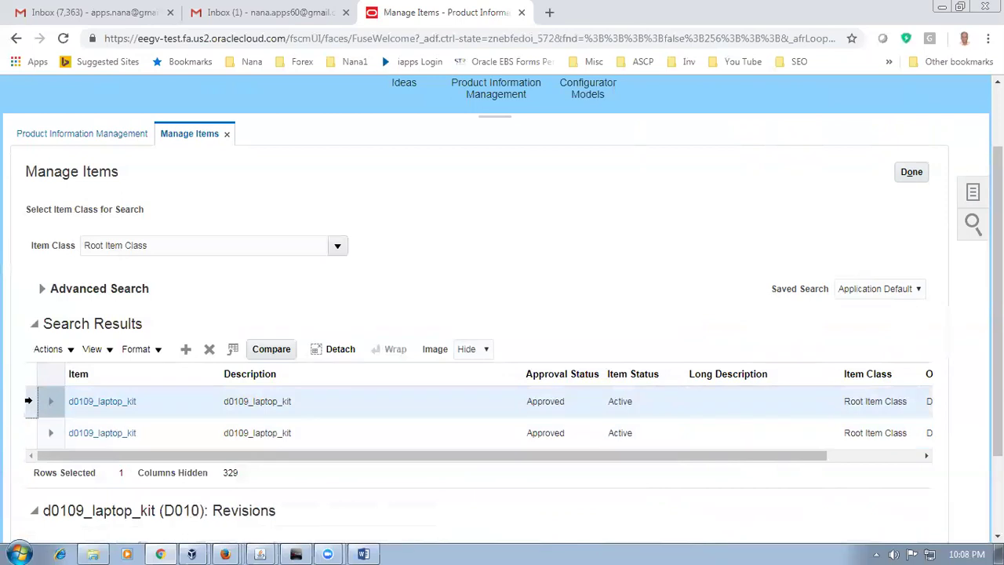
click(29, 433)
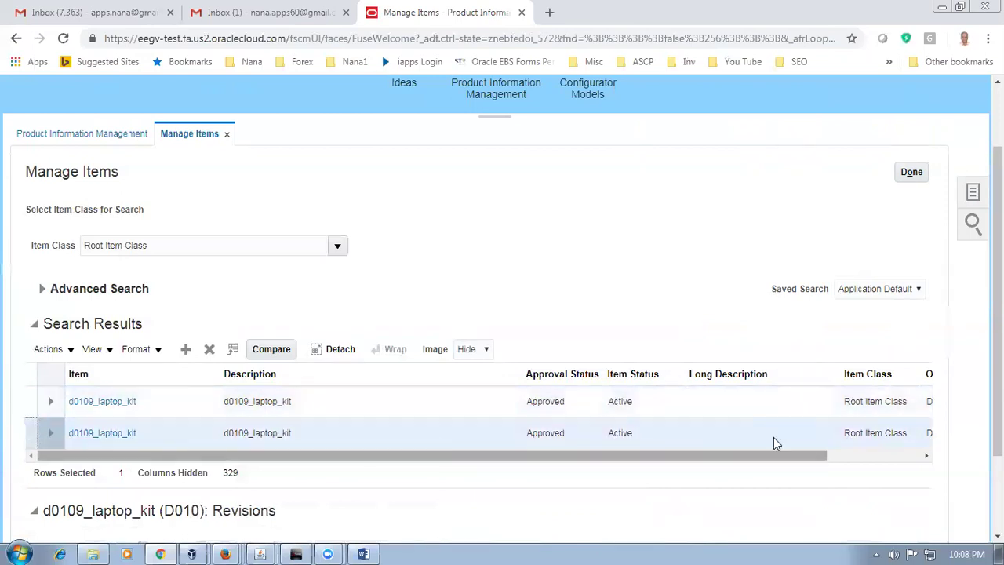
drag(619, 459, 734, 469)
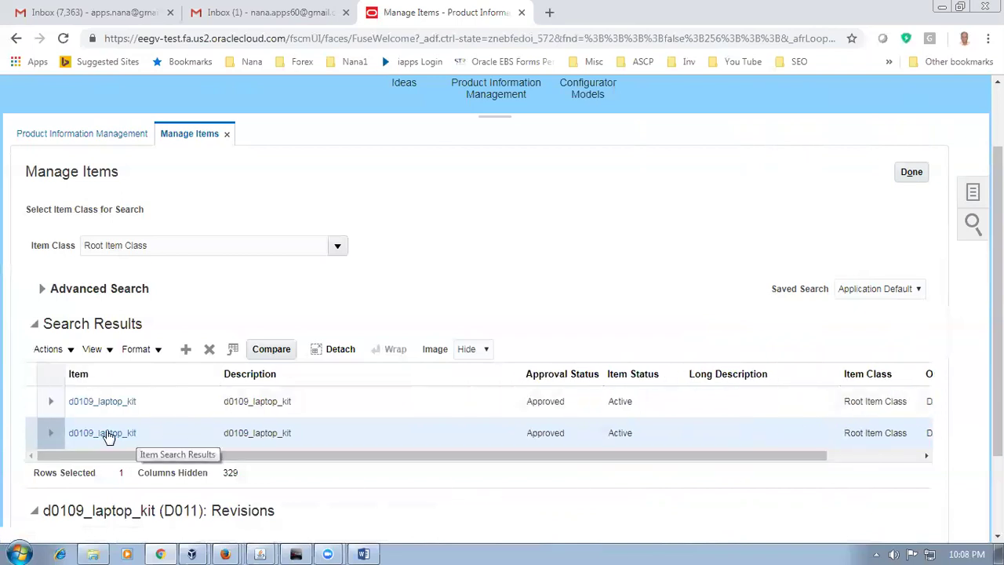
click(106, 434)
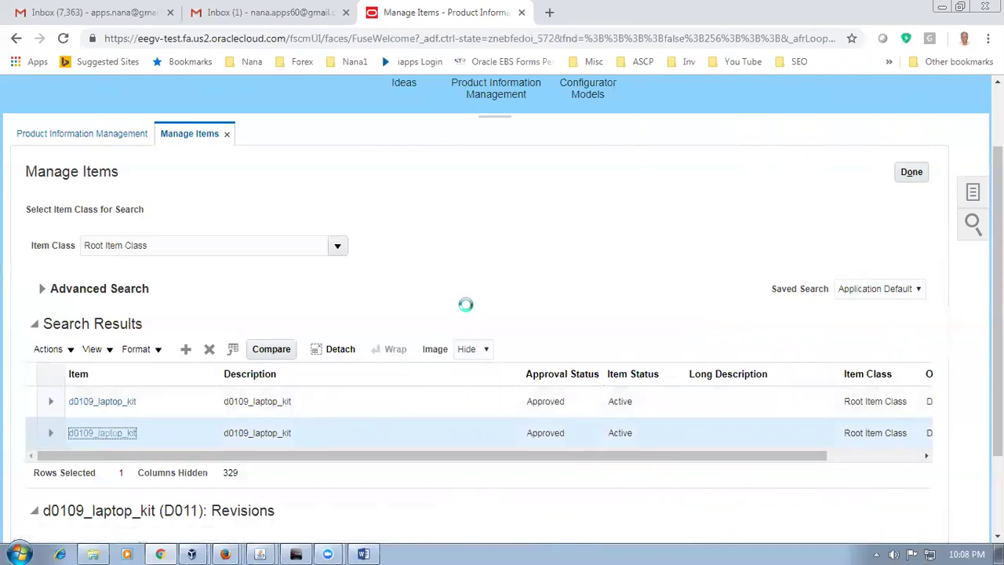
drag(195, 173, 240, 186)
Step: Show the D011 record's empty Structures section and its structure Actions menu
click(240, 254)
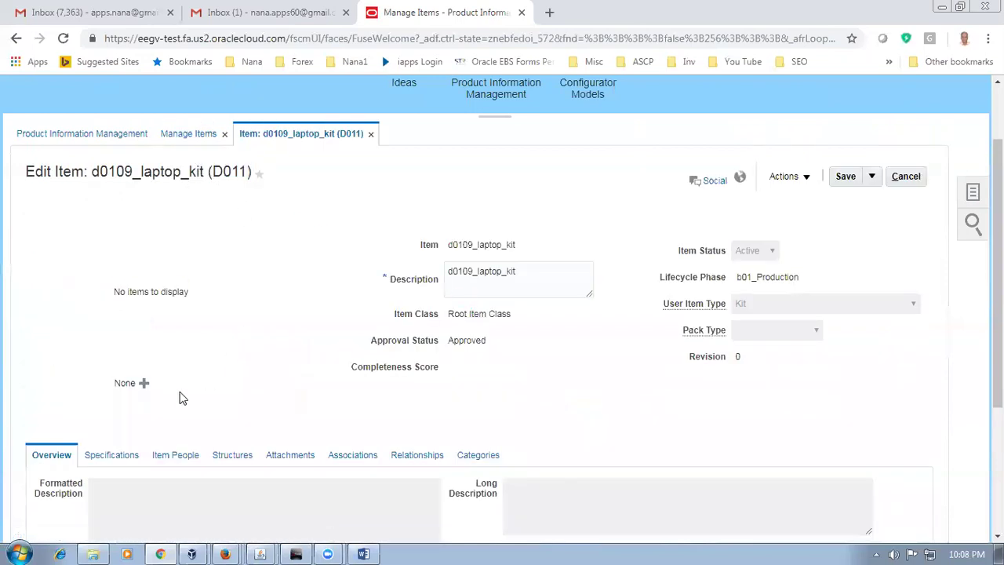
scroll(152, 413, down, 5)
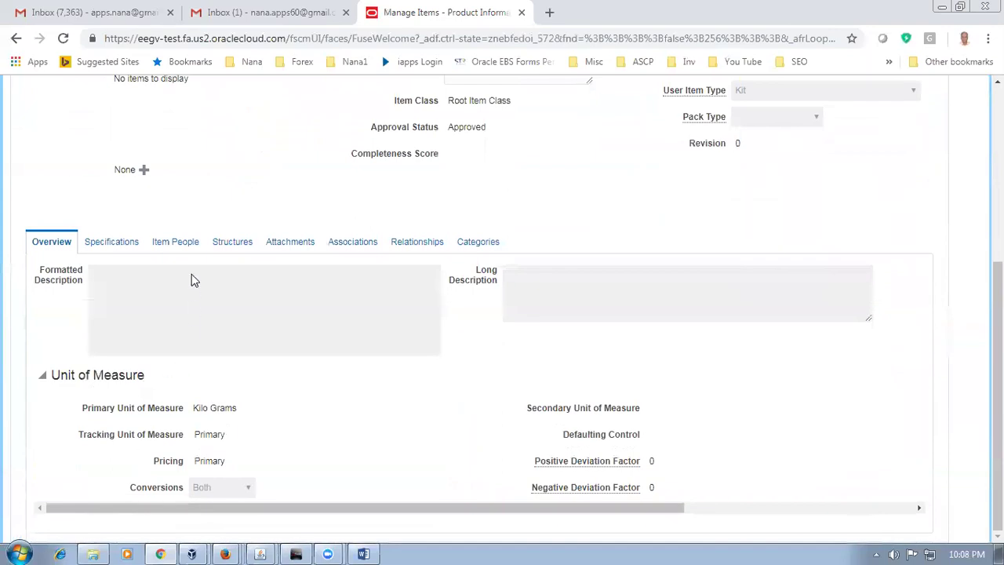
click(233, 244)
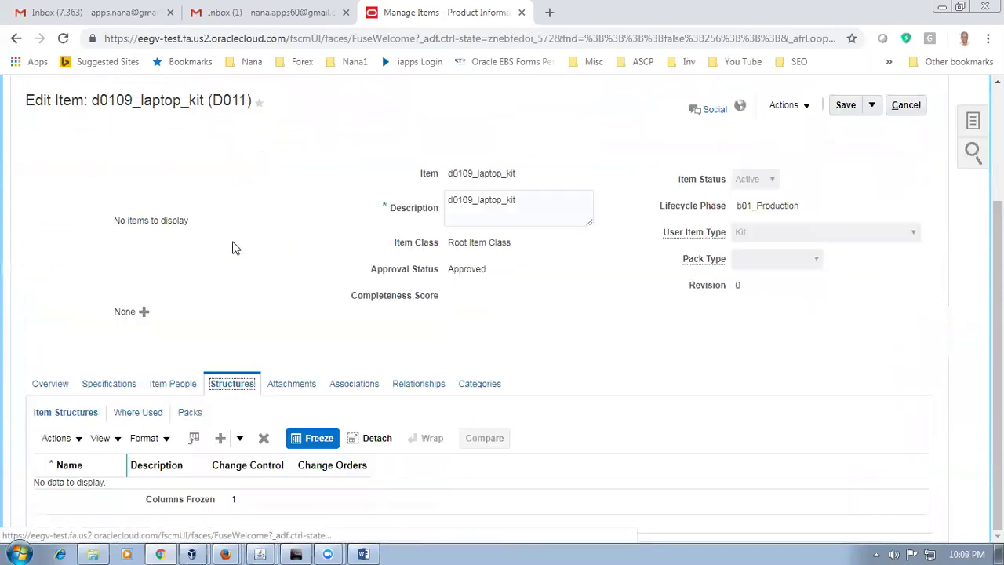
click(60, 440)
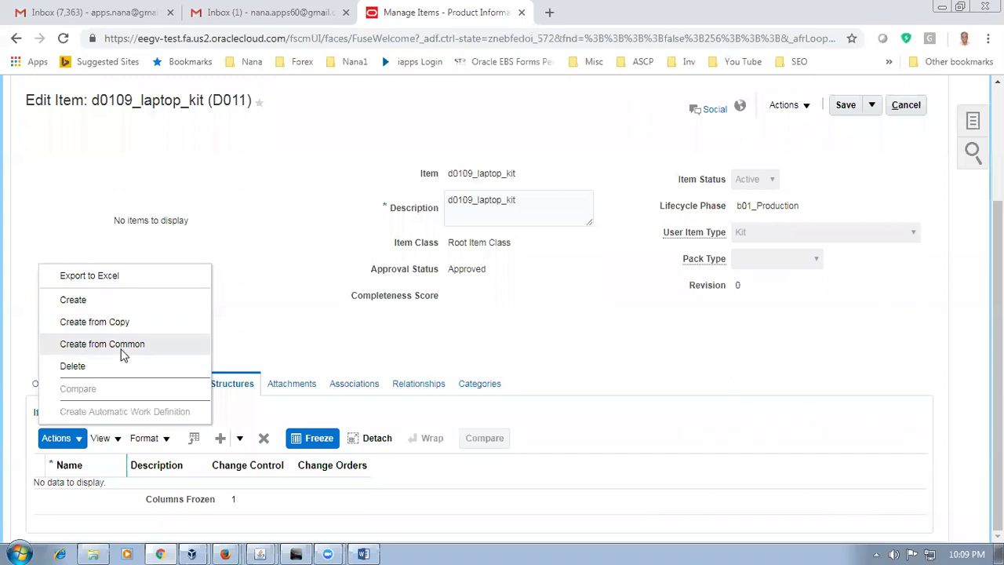
Step: Start creating a structure from a common one, trying item d019 and then clearing it
click(123, 349)
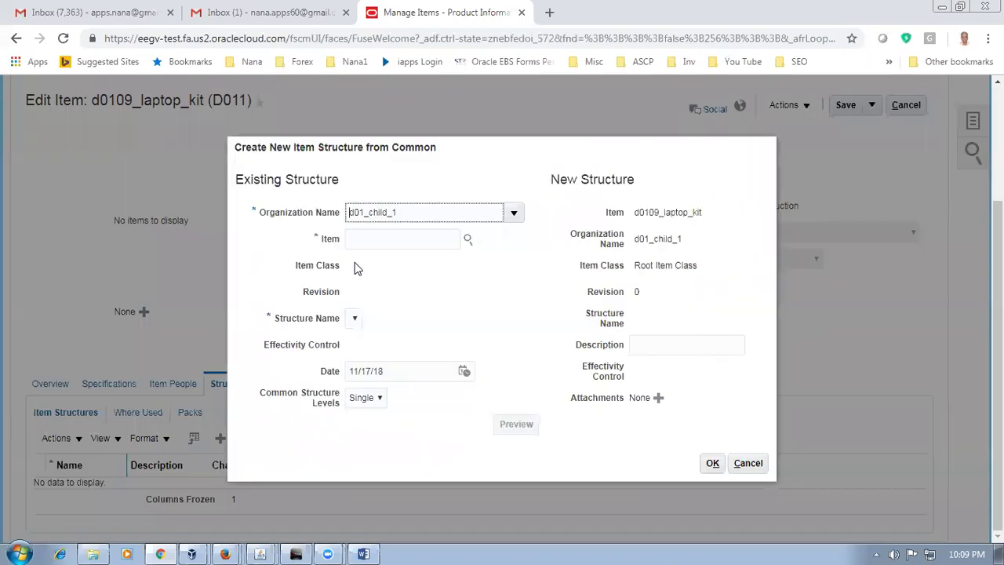
click(373, 237)
text(d019)
key(Tab)
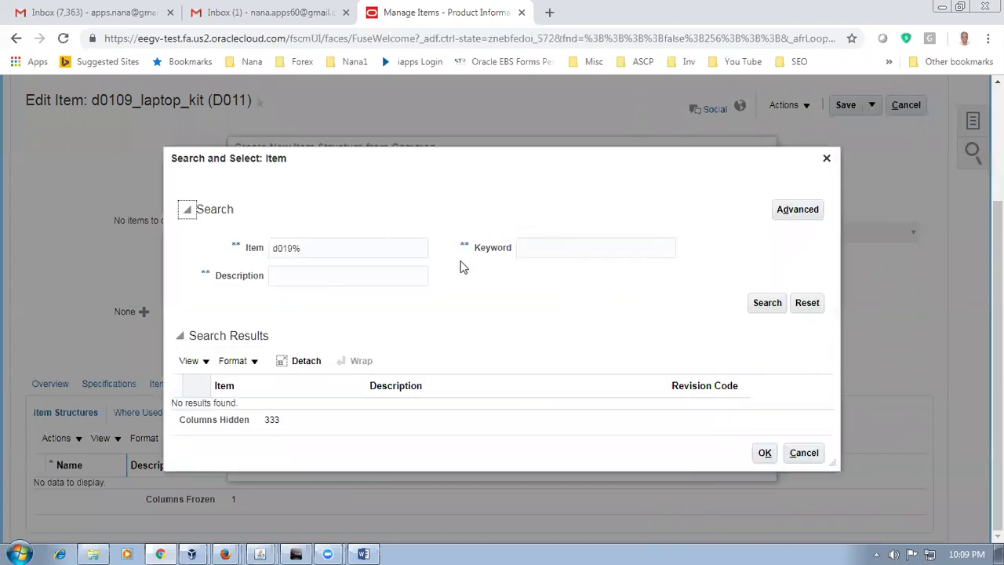
click(804, 455)
click(457, 214)
click(514, 217)
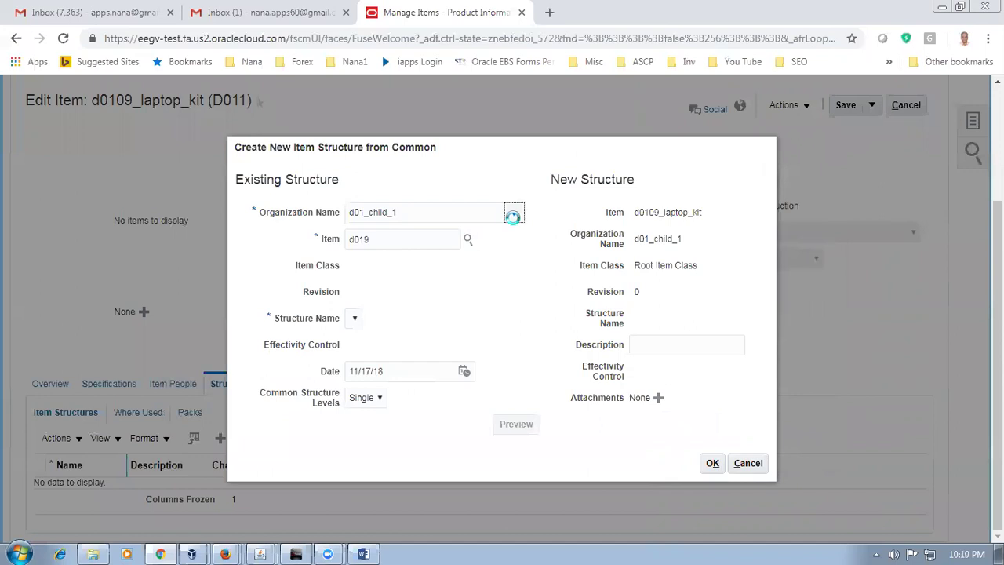
key(BackSpace)
key(BackSpace)
key(BackSpace)
key(BackSpace)
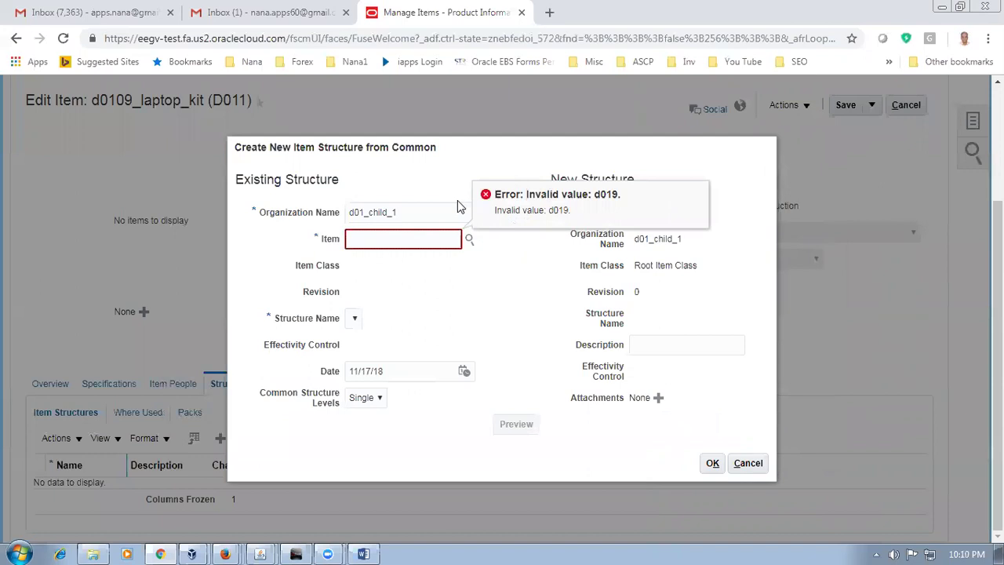
Step: Set the source organization to d01_master_org and look up item d010 (d0109_laptop_kit)
click(440, 212)
key(BackSpace)
key(BackSpace)
key(BackSpace)
key(BackSpace)
key(BackSpace)
key(BackSpace)
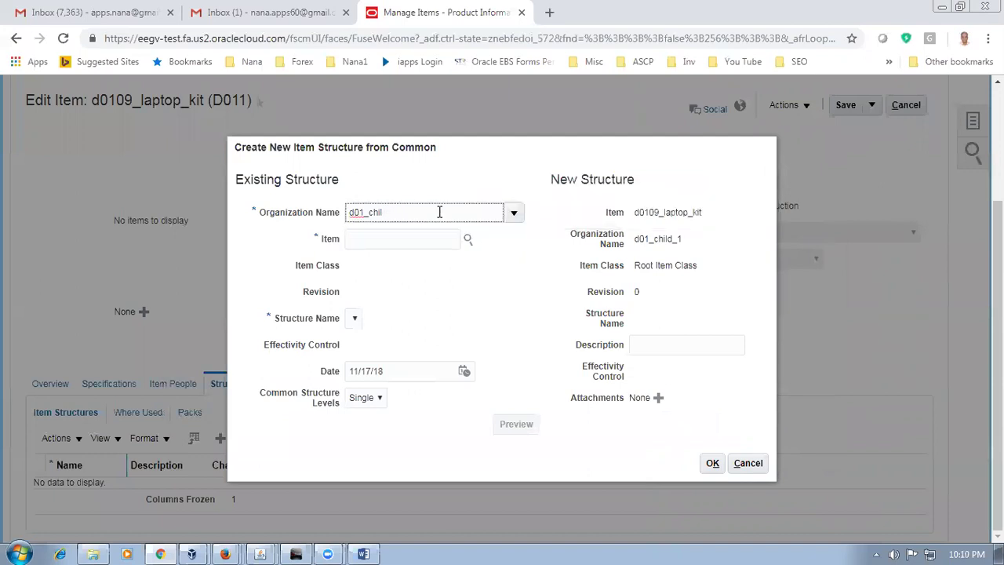
key(BackSpace)
key(BackSpace)
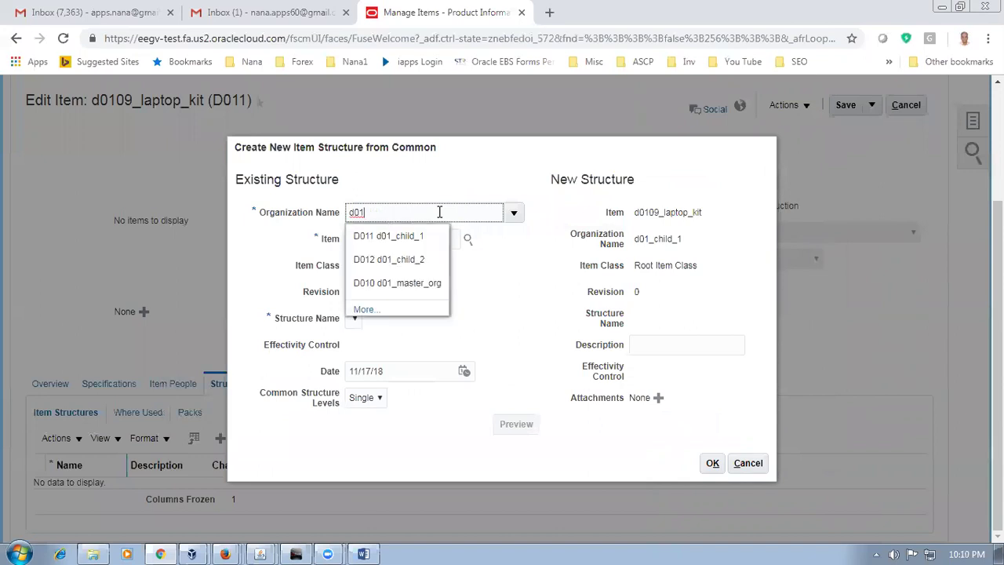
click(405, 282)
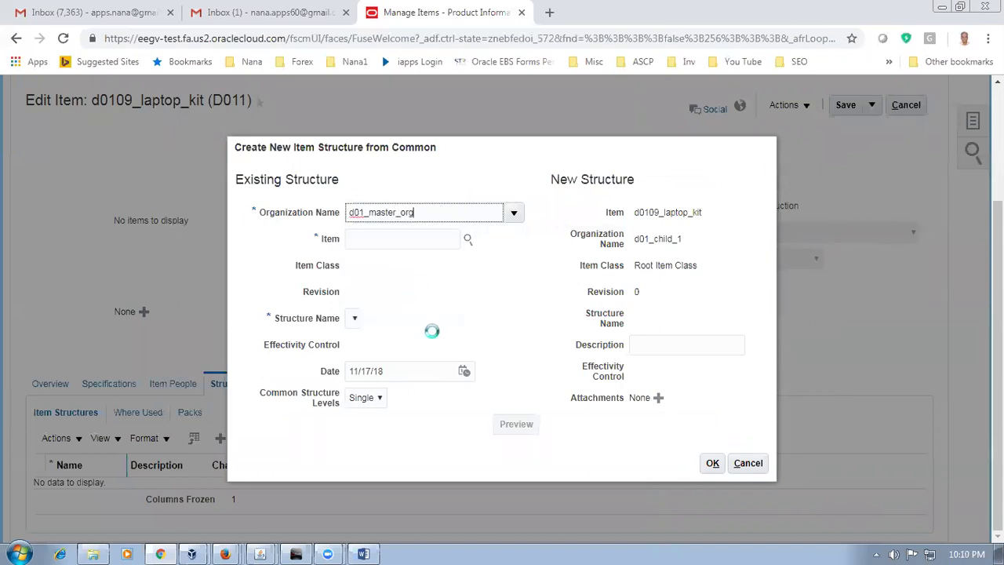
click(370, 240)
text(d0109)
key(Tab)
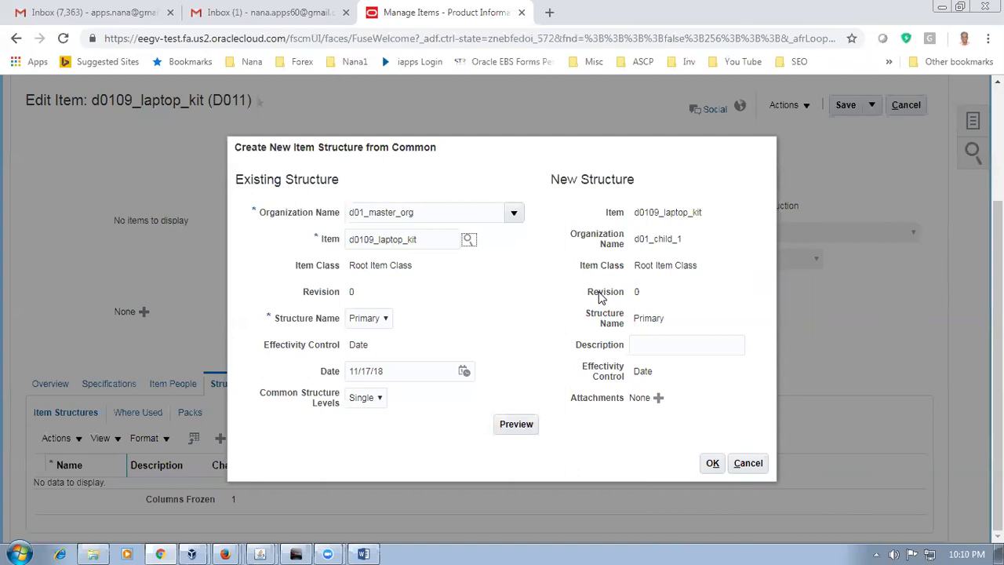
Step: Create the shared Primary structure, acknowledge the process message, then save and close the item
click(716, 465)
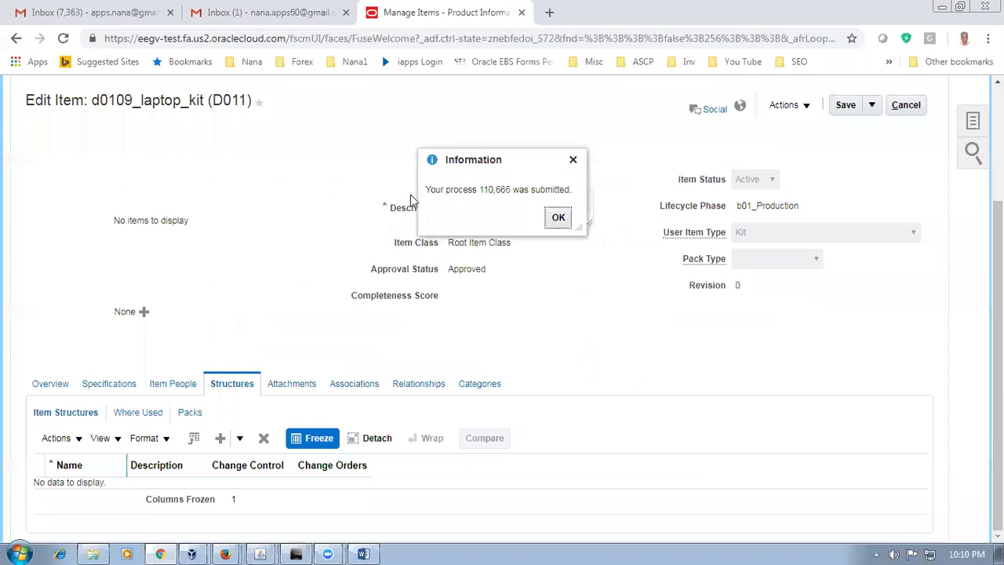
drag(447, 190, 514, 191)
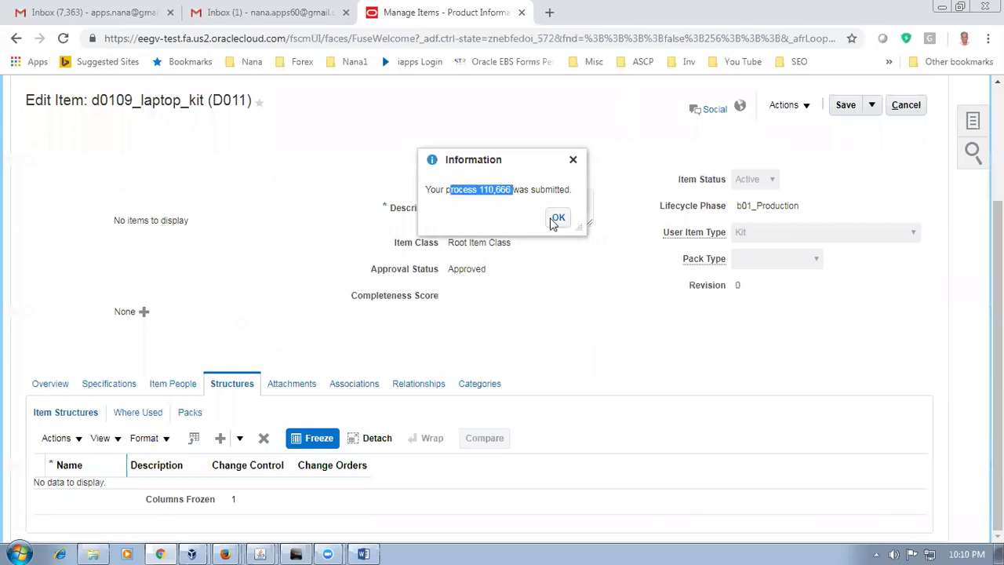
click(555, 221)
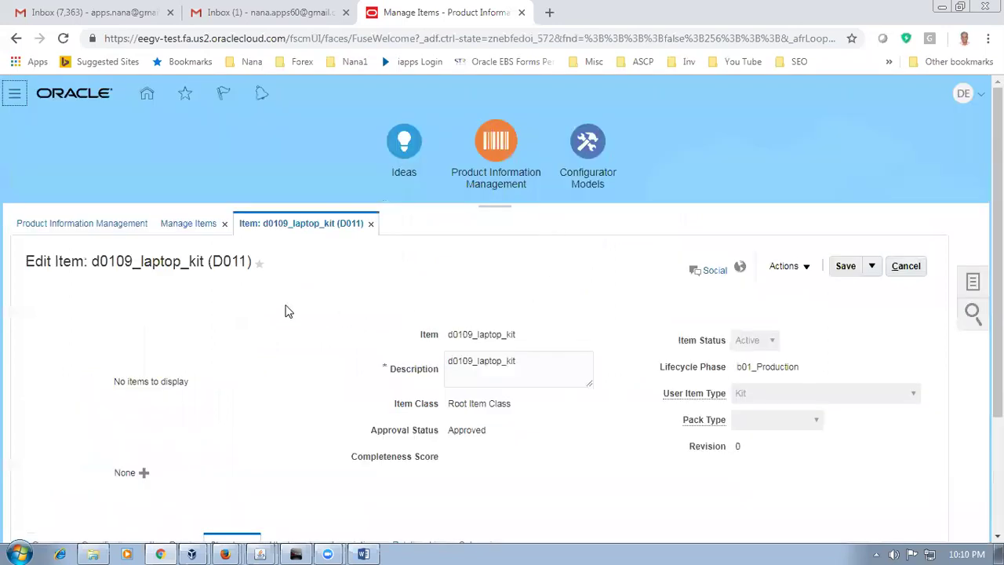
scroll(286, 312, down, 2)
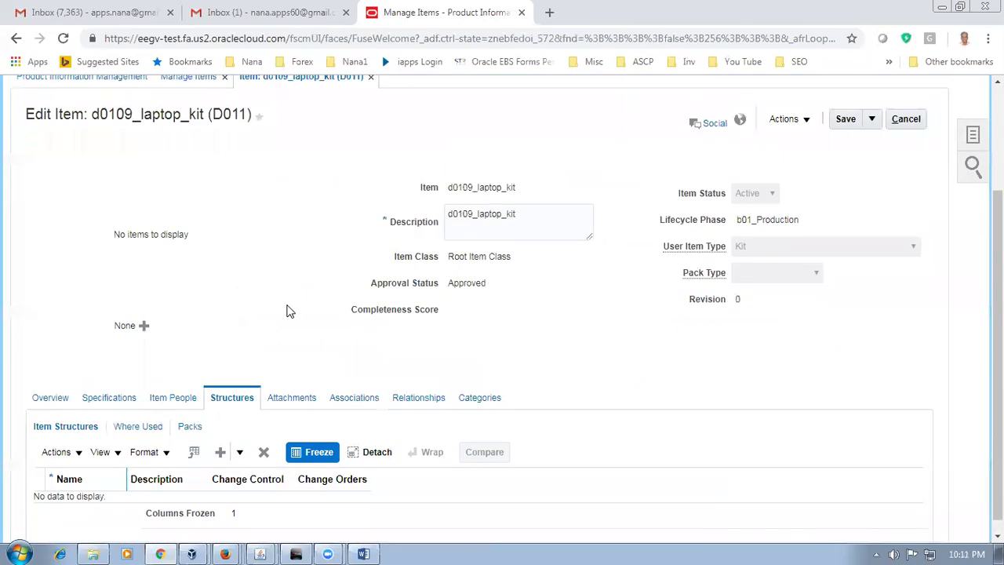
click(873, 124)
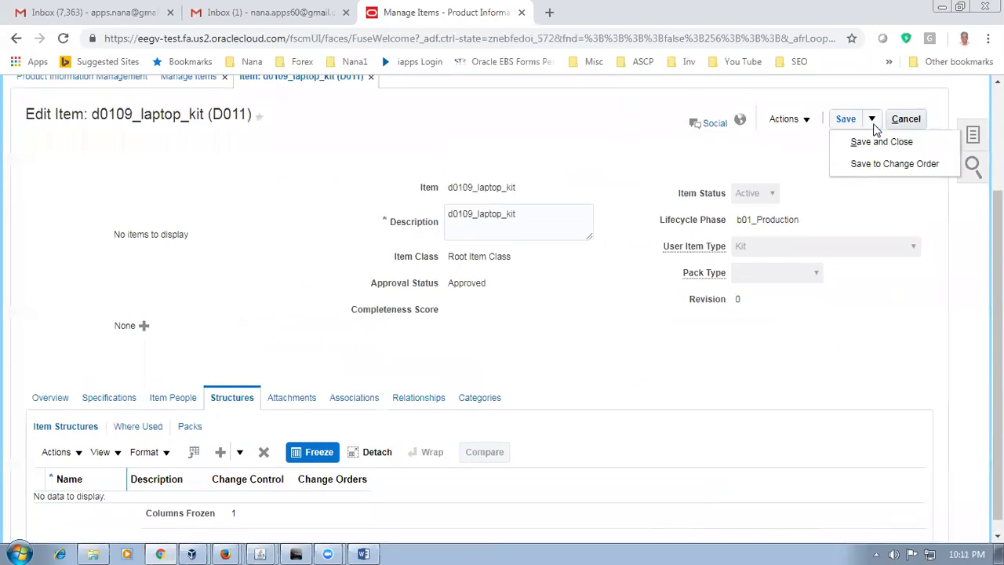
click(878, 141)
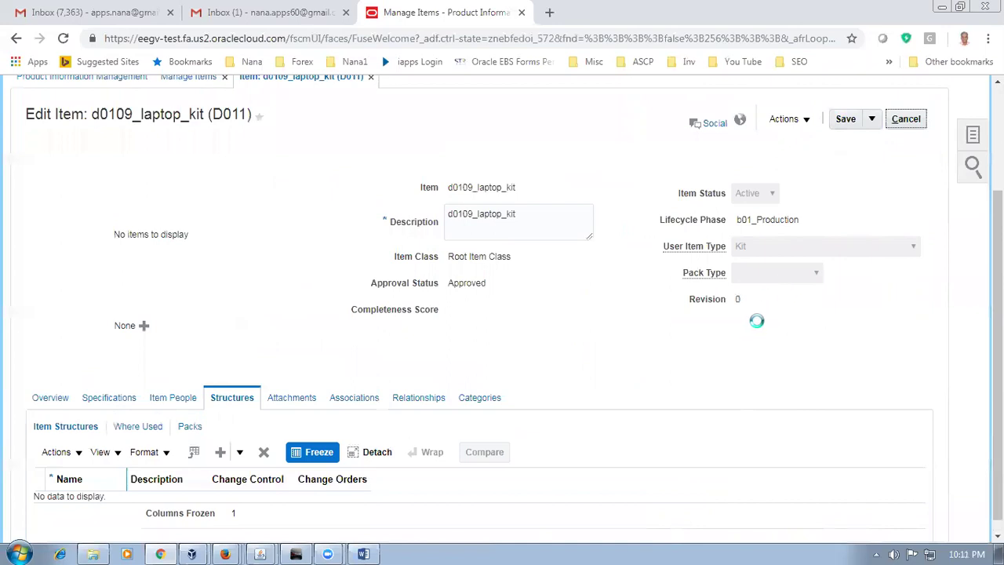
key(alt+Tab)
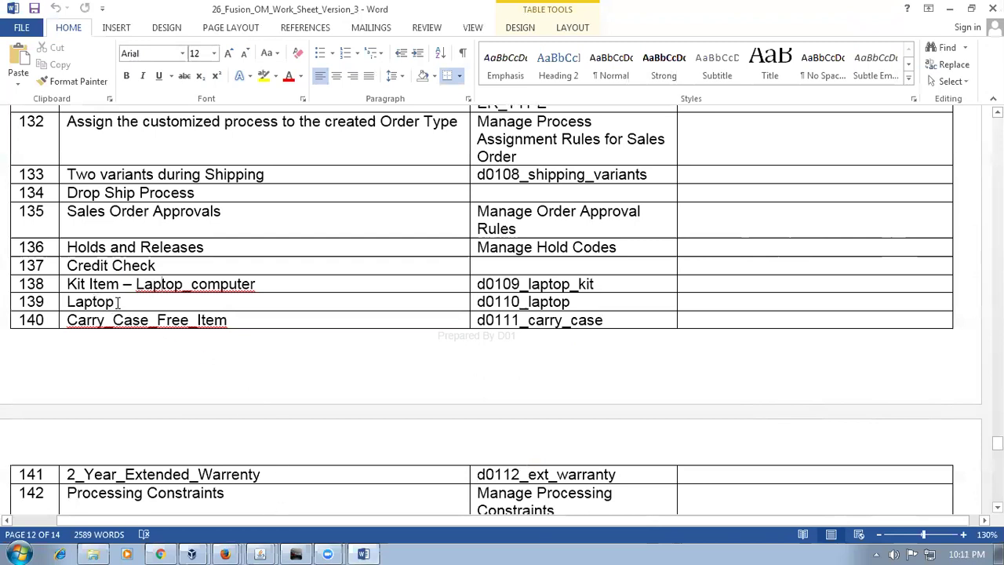
Step: Review the laptop kit item names in worksheet rows 138–141, such as Carry_Case_Free_Item and Year_Extended_Warrenty
drag(118, 302, 68, 303)
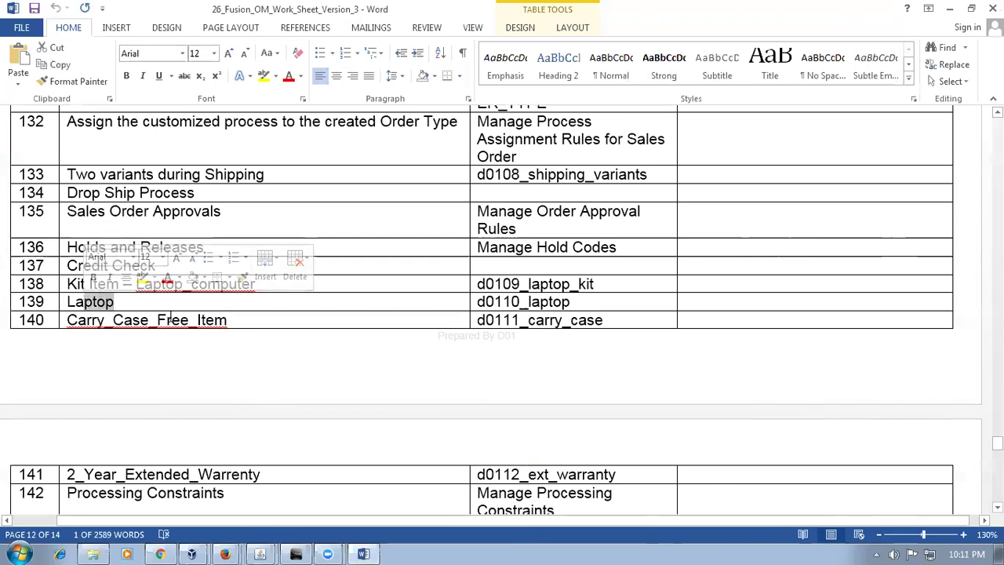
drag(229, 319, 84, 321)
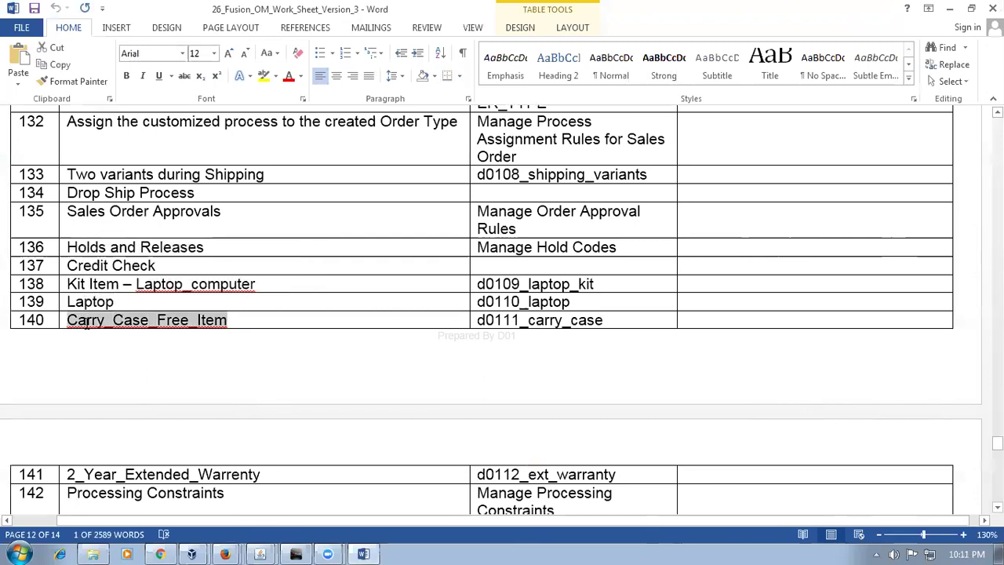
drag(261, 473, 152, 474)
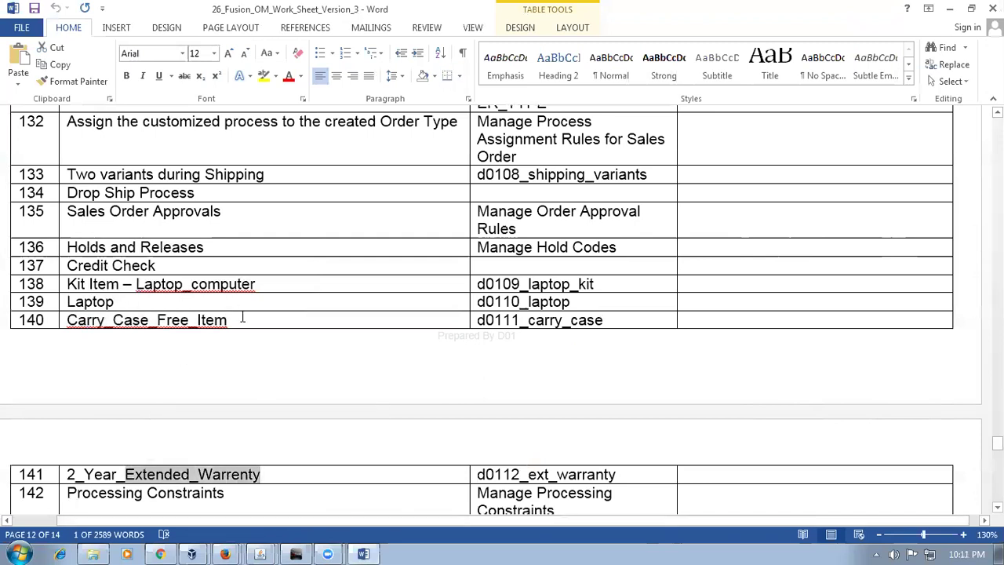
drag(242, 318, 74, 321)
drag(264, 474, 112, 474)
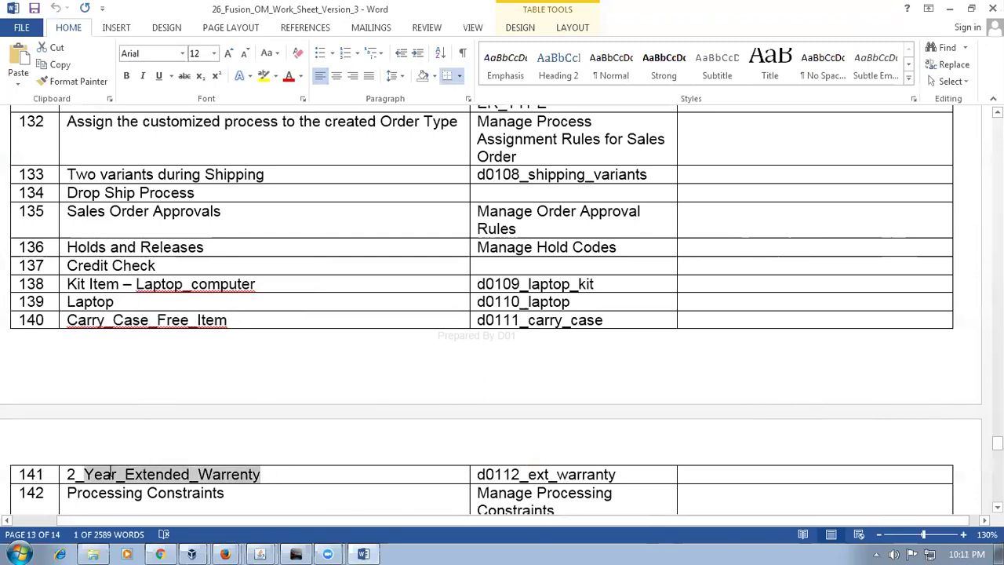
drag(244, 321, 108, 330)
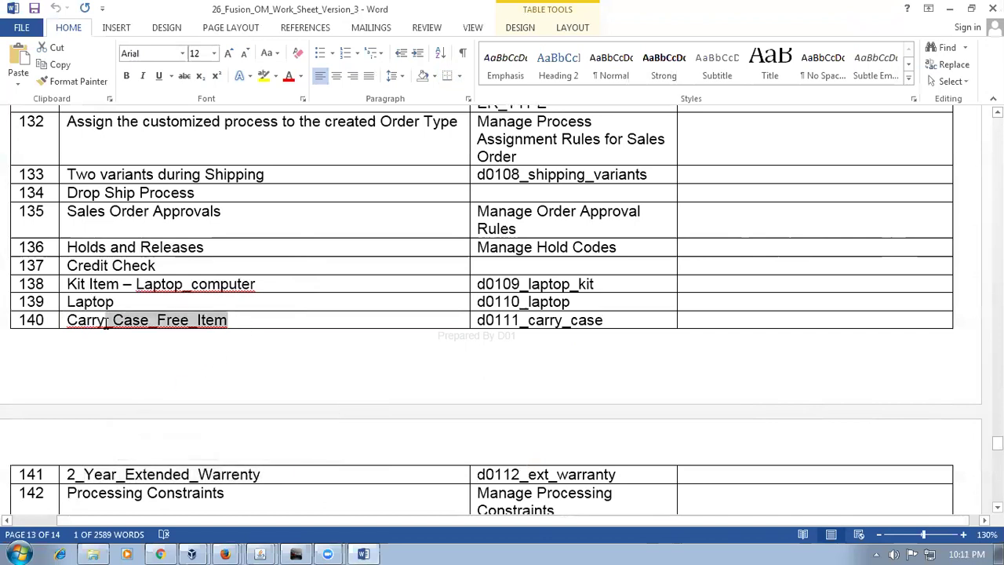
click(257, 375)
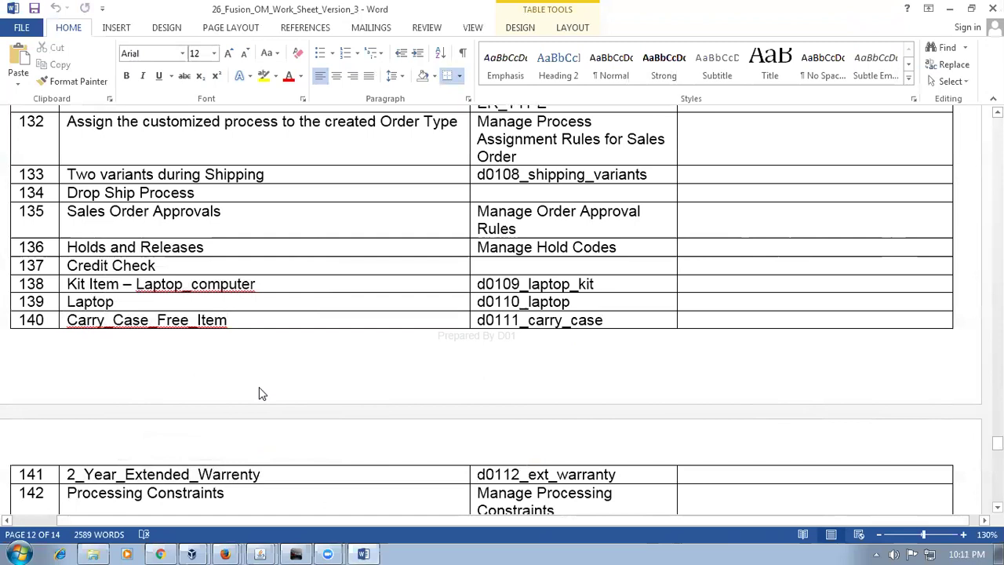
drag(82, 266, 165, 475)
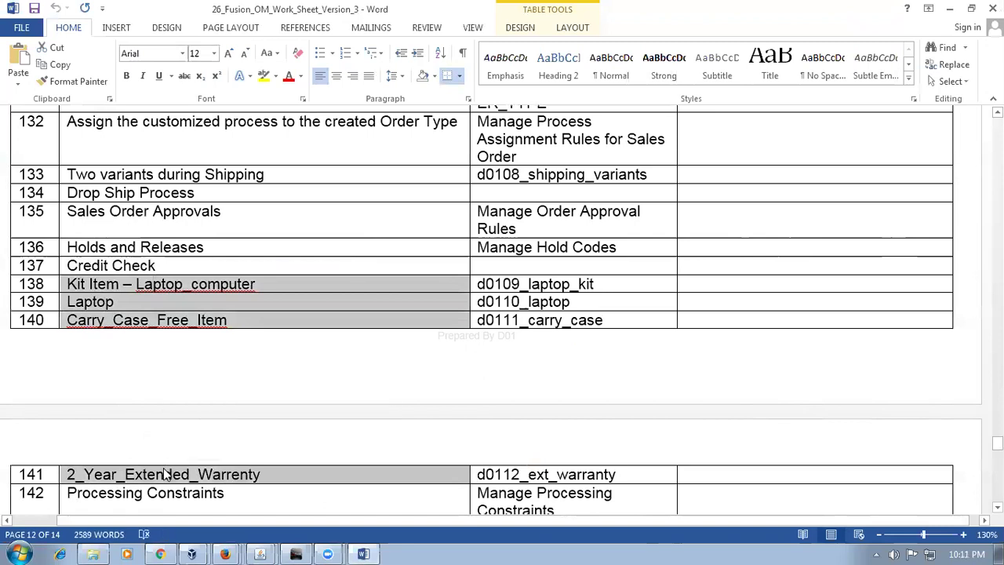
key(alt+Tab)
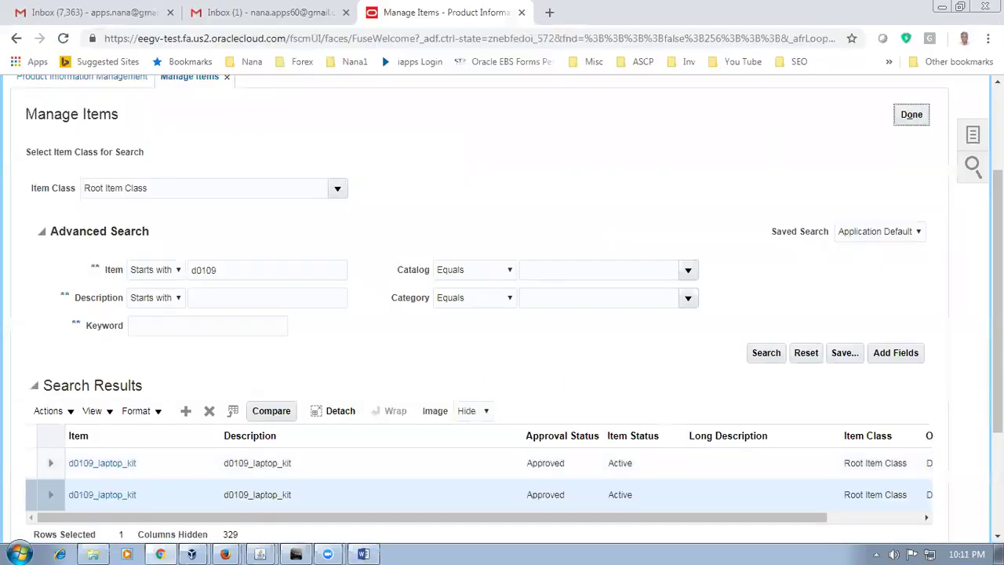
Step: Leave Manage Items and open Collect Planning Data from the Supply Chain Planning Plan Inputs tasks
click(906, 114)
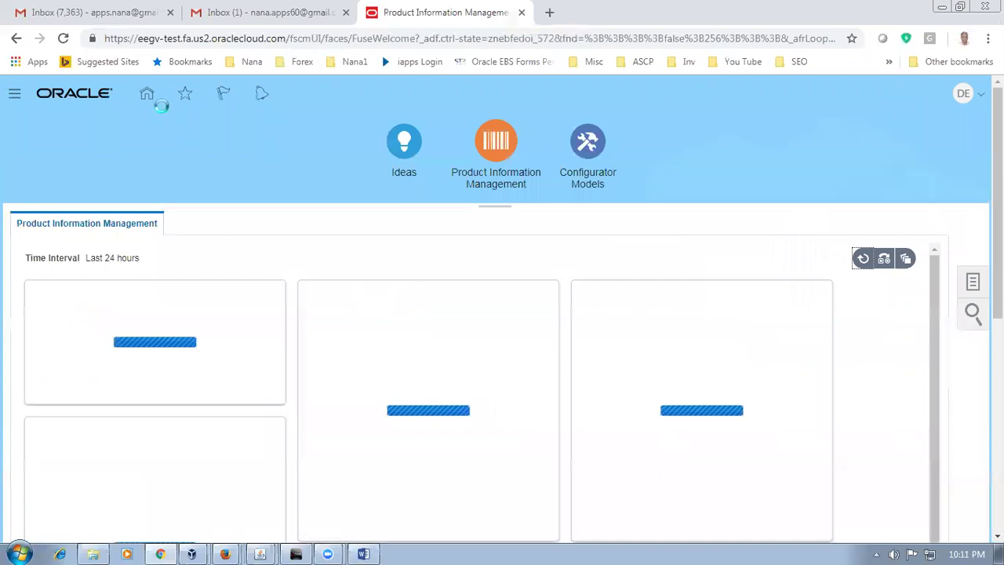
click(147, 94)
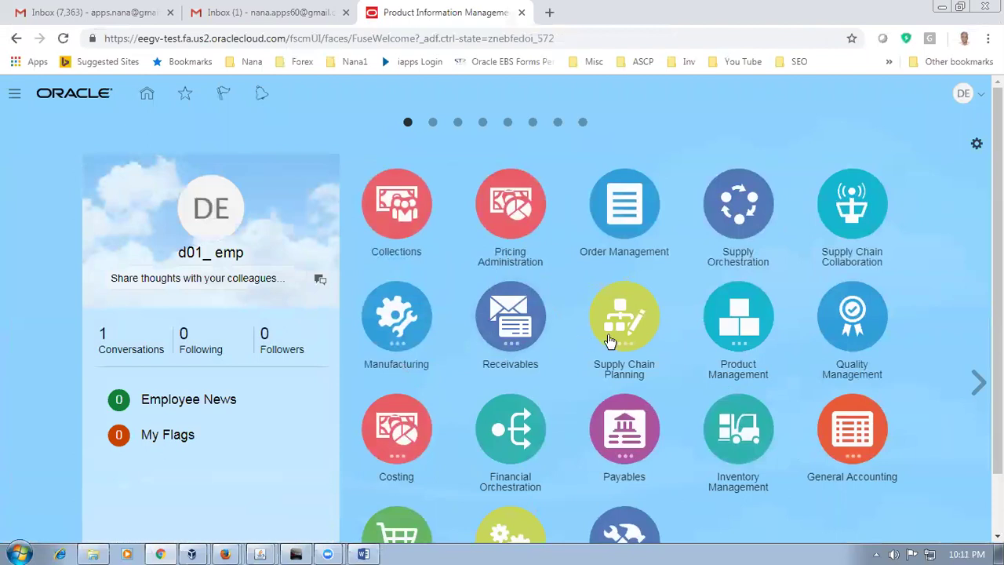
click(614, 339)
click(581, 406)
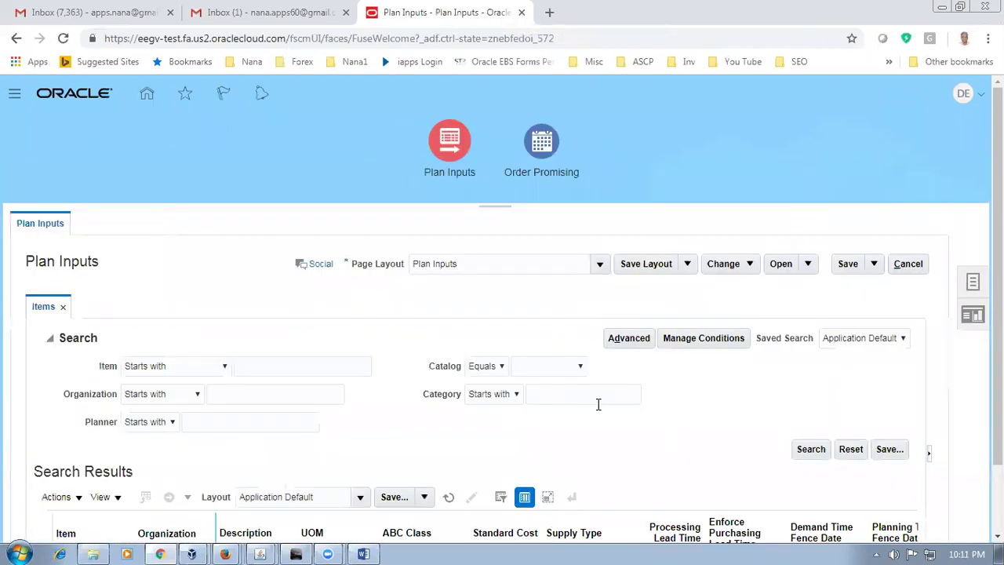
click(973, 281)
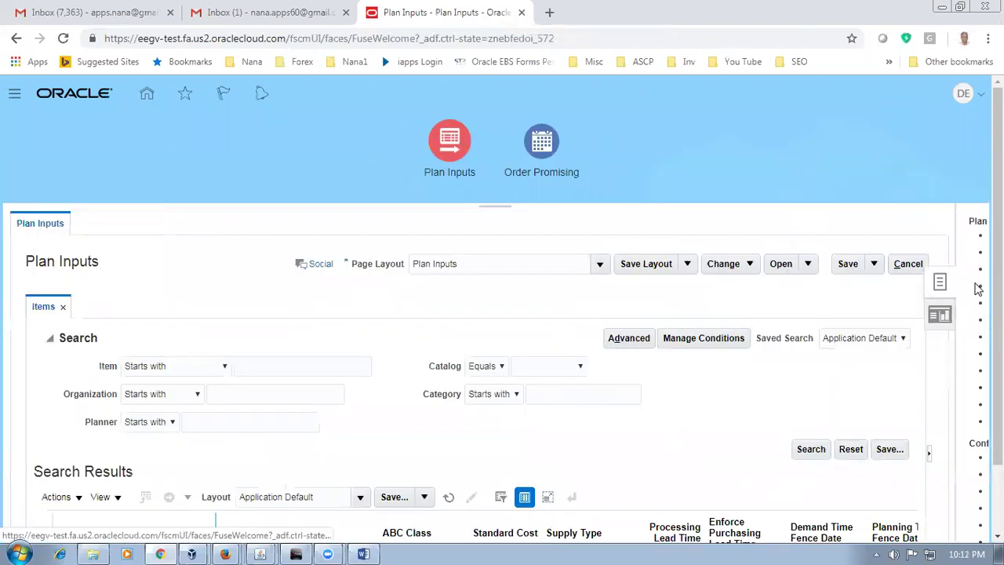
click(797, 236)
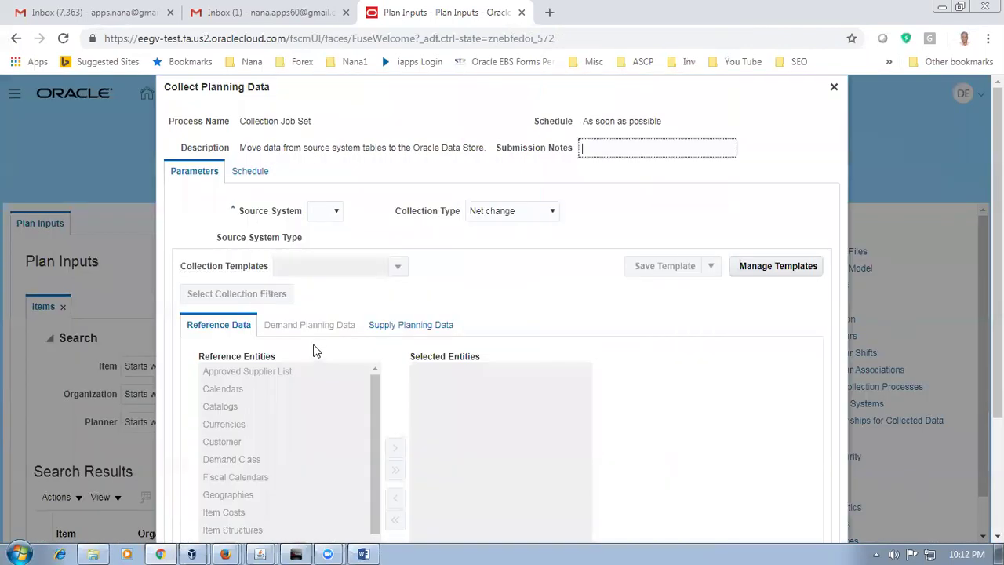
Step: Set source system OPS and select all reference and supply entities for collection
click(321, 211)
click(321, 238)
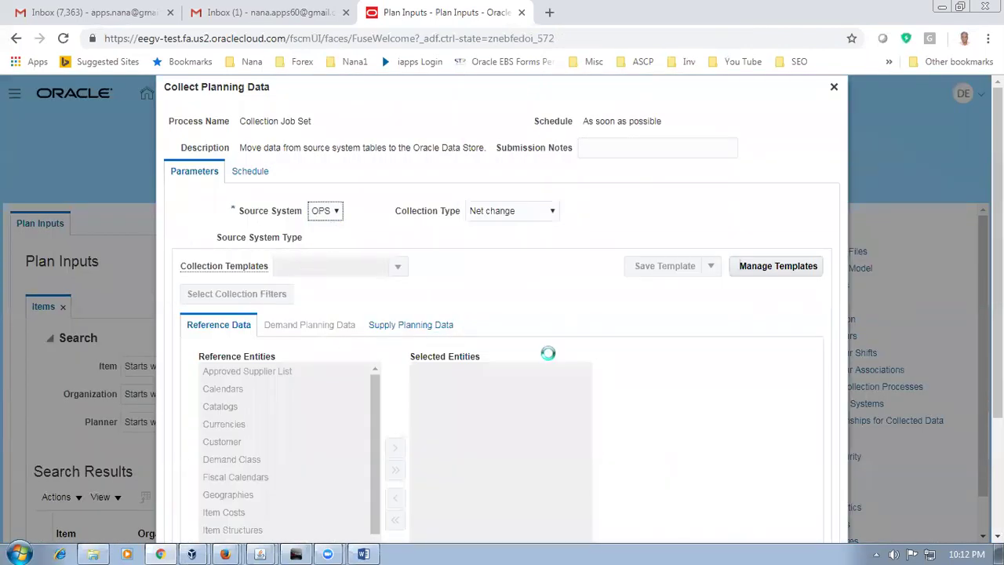
click(395, 469)
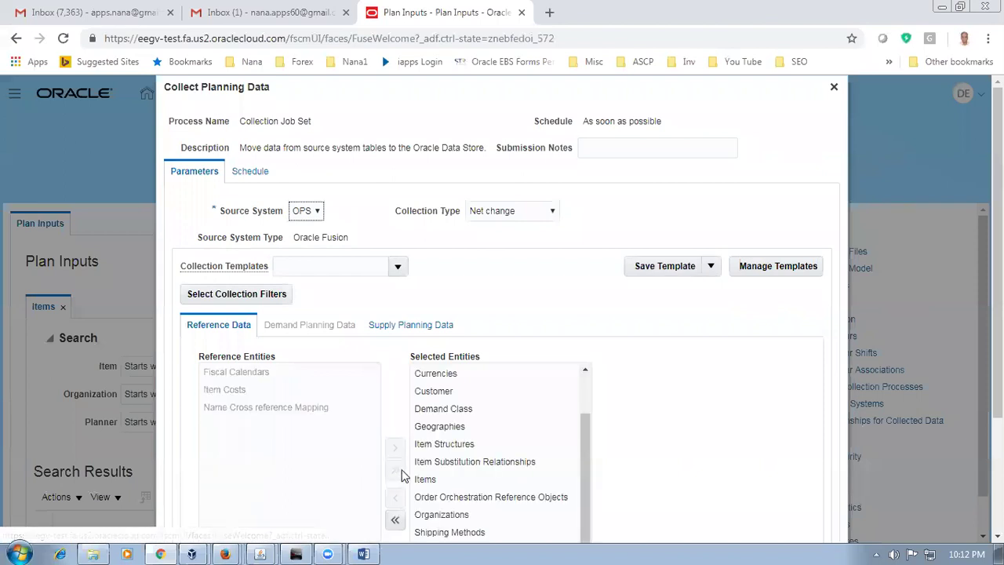
click(428, 326)
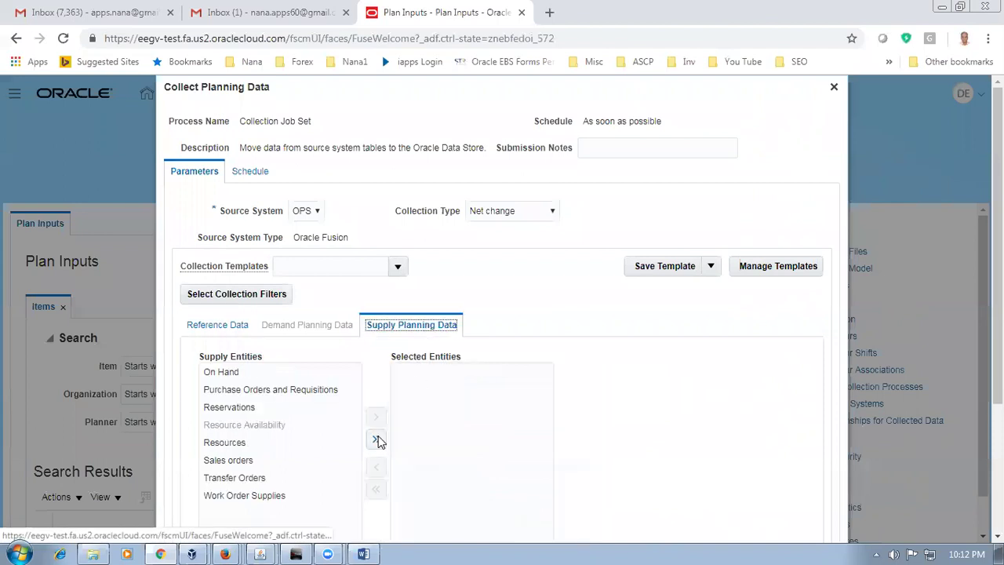
click(379, 439)
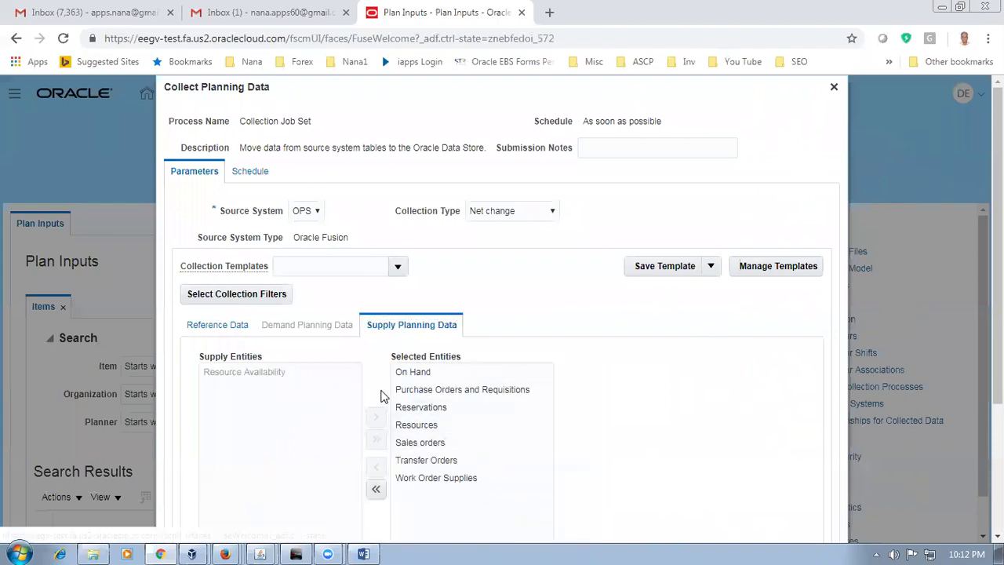
click(216, 327)
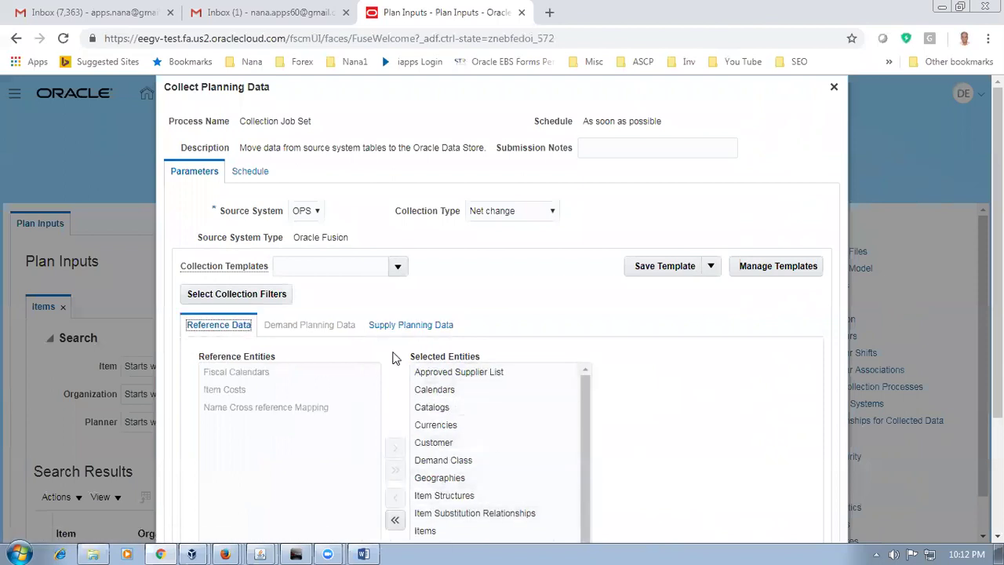
Step: Submit the collection as process 110671, acknowledge it, and return to Plan Inputs
scroll(606, 313, down, 2)
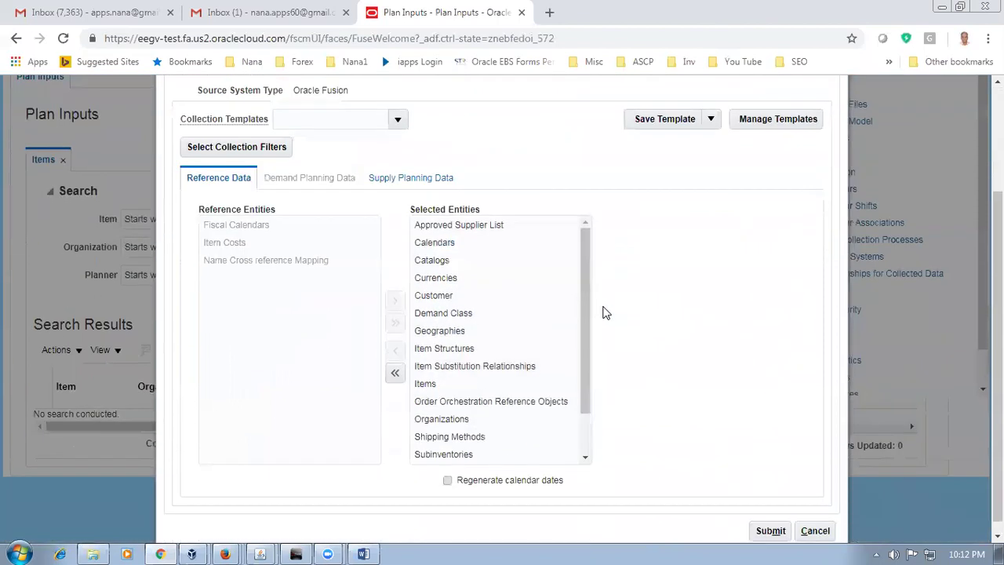
click(770, 530)
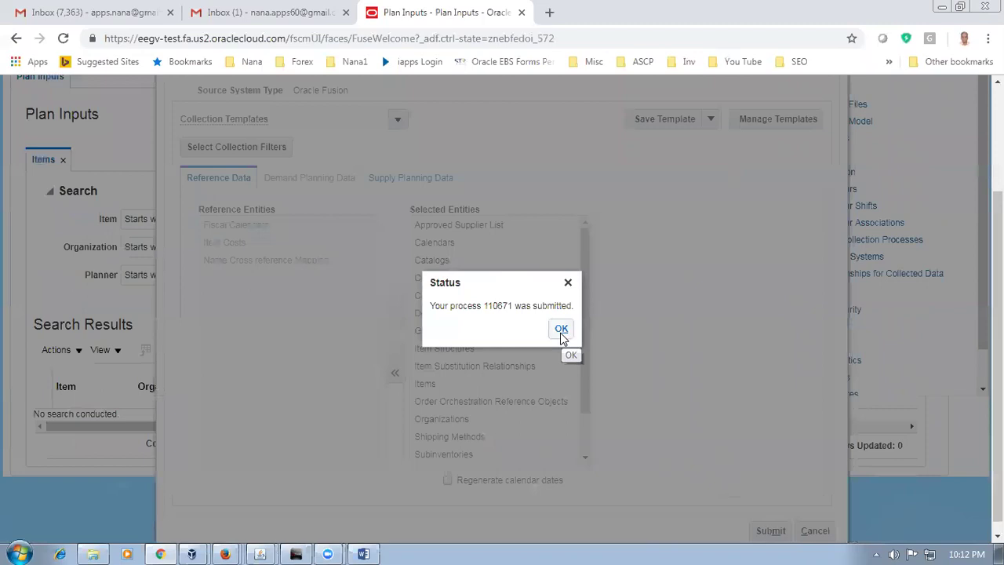
click(562, 329)
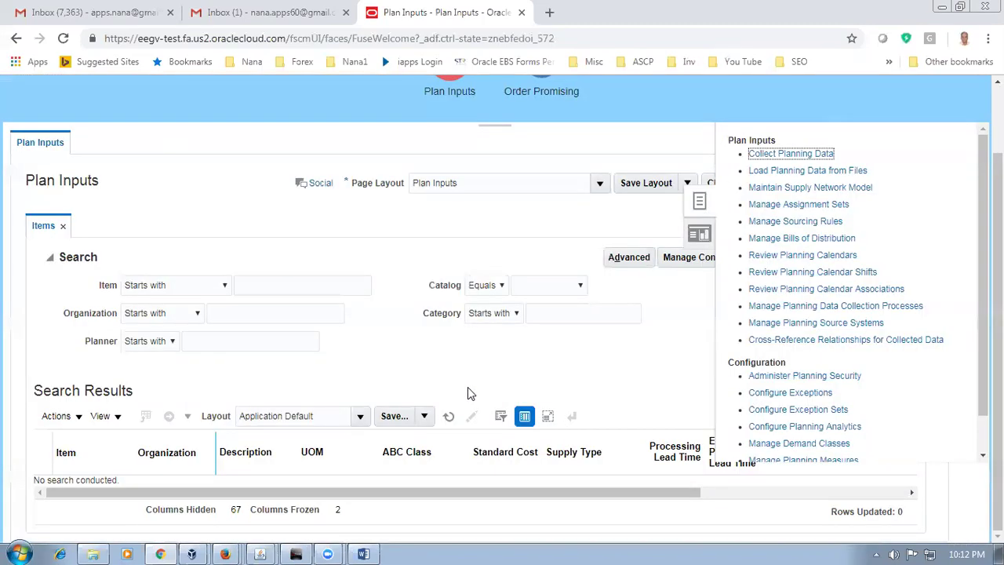
click(252, 15)
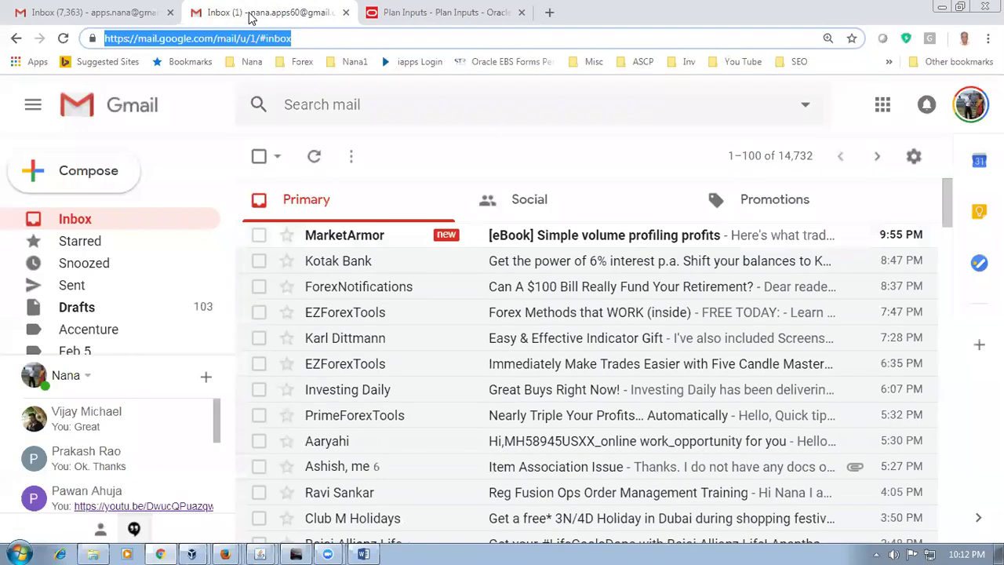
click(351, 16)
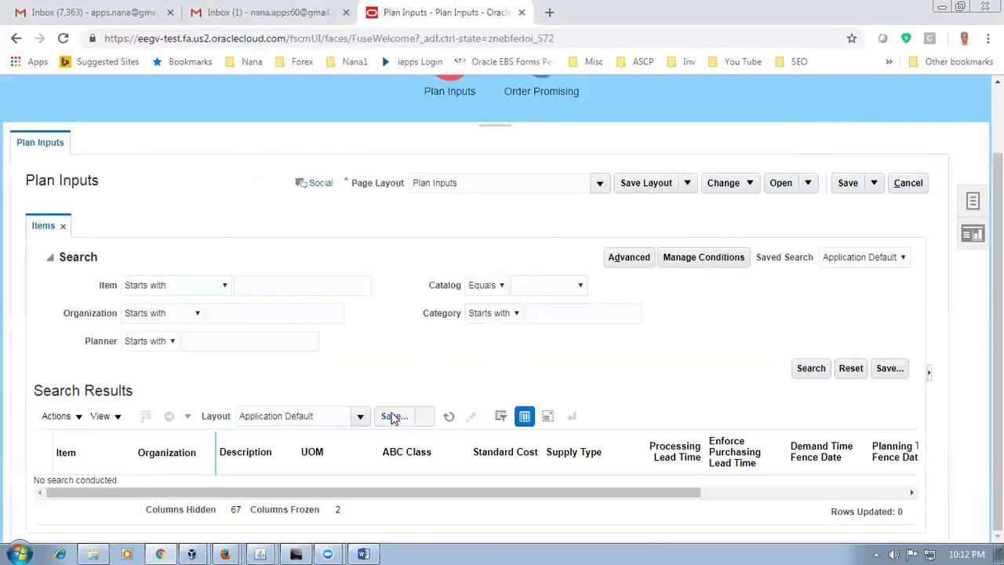
Step: Locate row 142, Processing Constraints, in the Word worksheet and select its entry
click(363, 552)
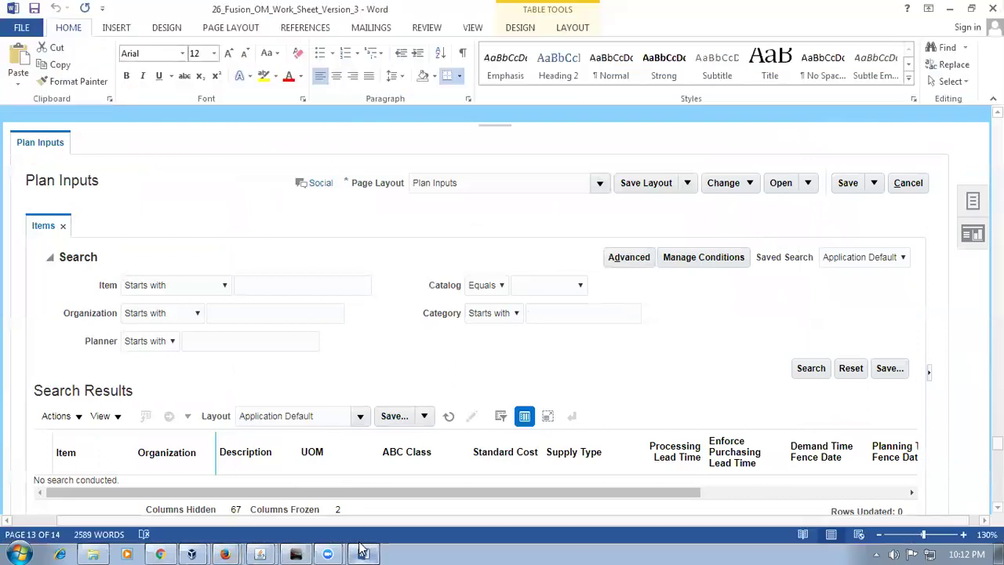
click(237, 321)
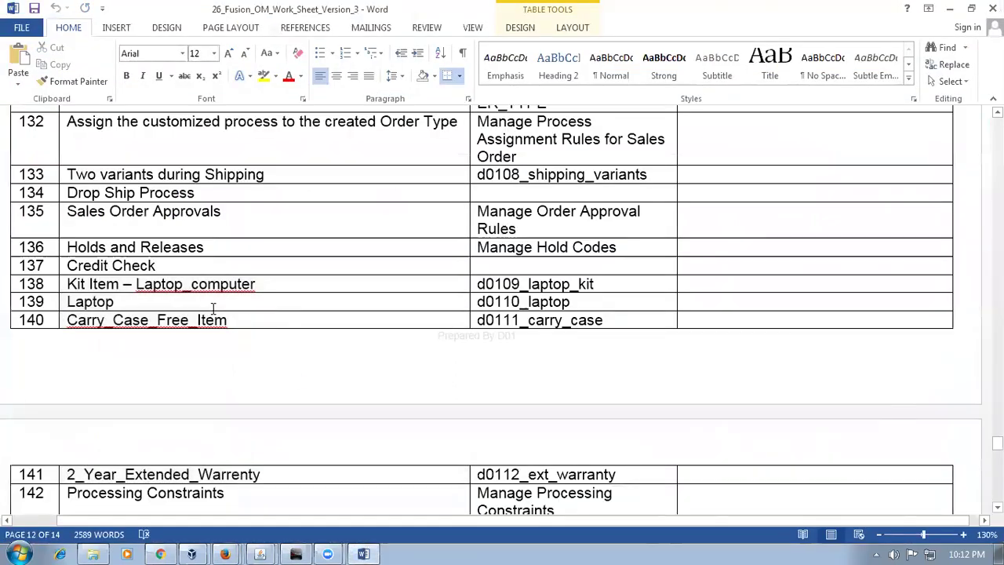
scroll(240, 260, up, 1)
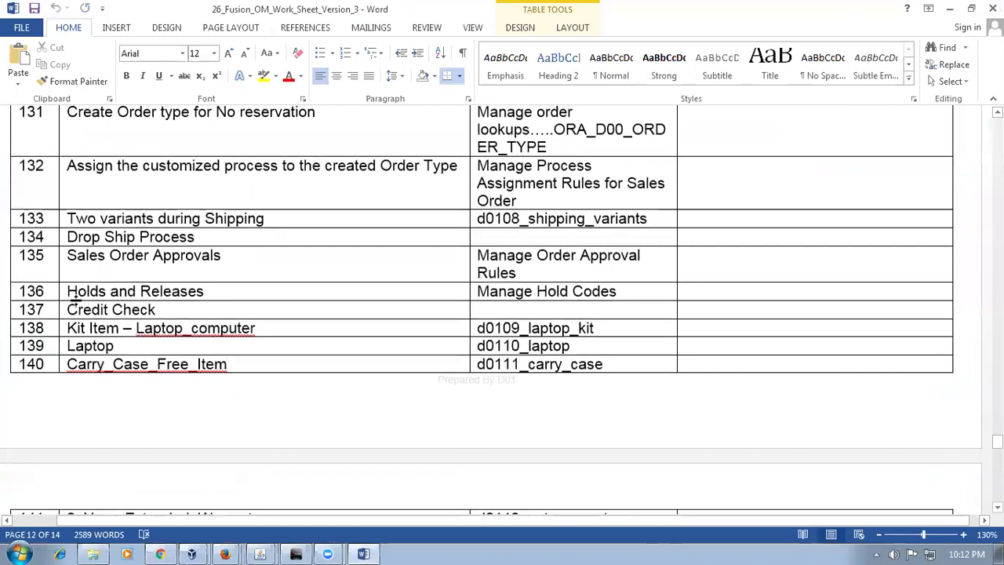
drag(69, 292, 203, 292)
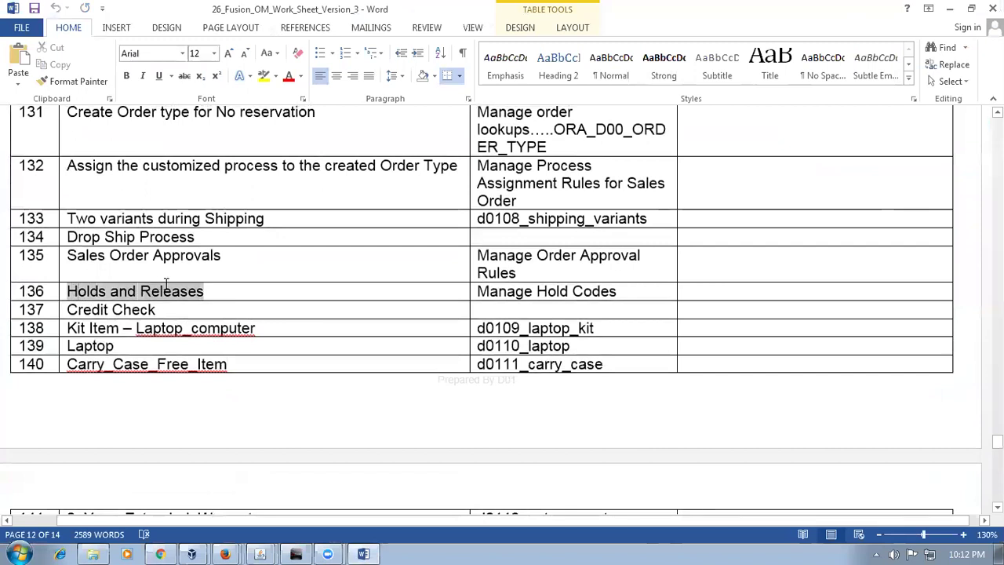
click(186, 365)
scroll(224, 388, down, 2)
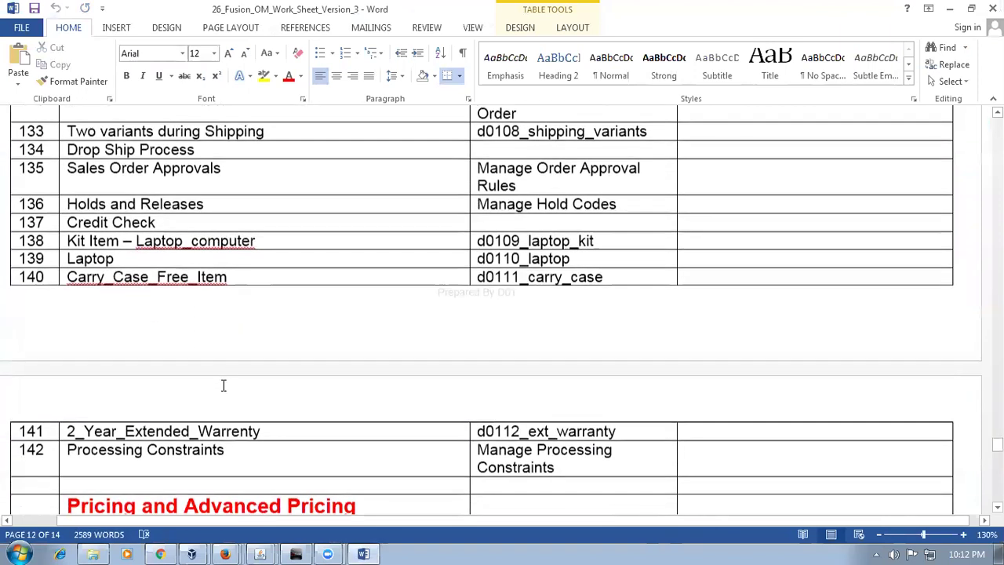
click(146, 449)
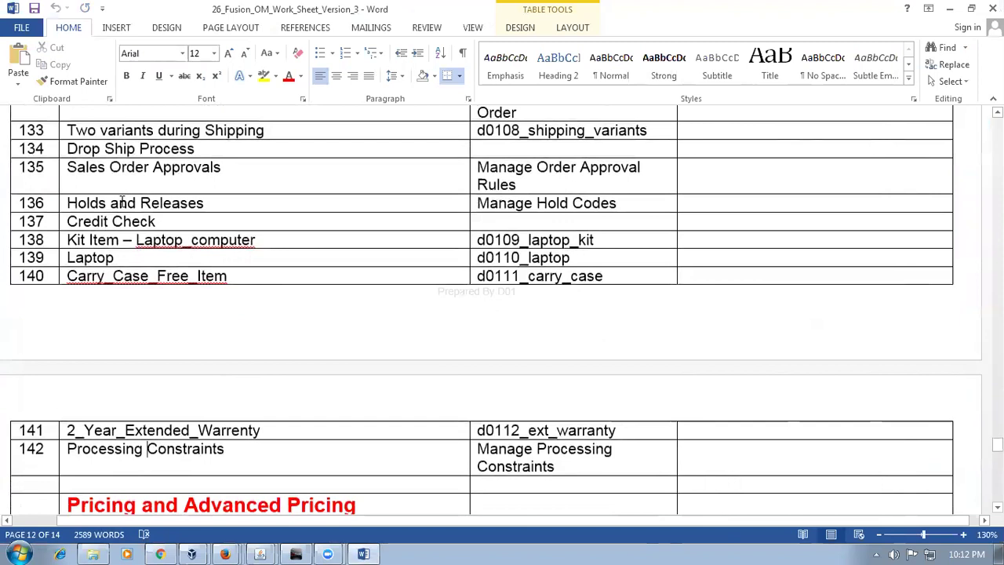
drag(122, 202, 129, 213)
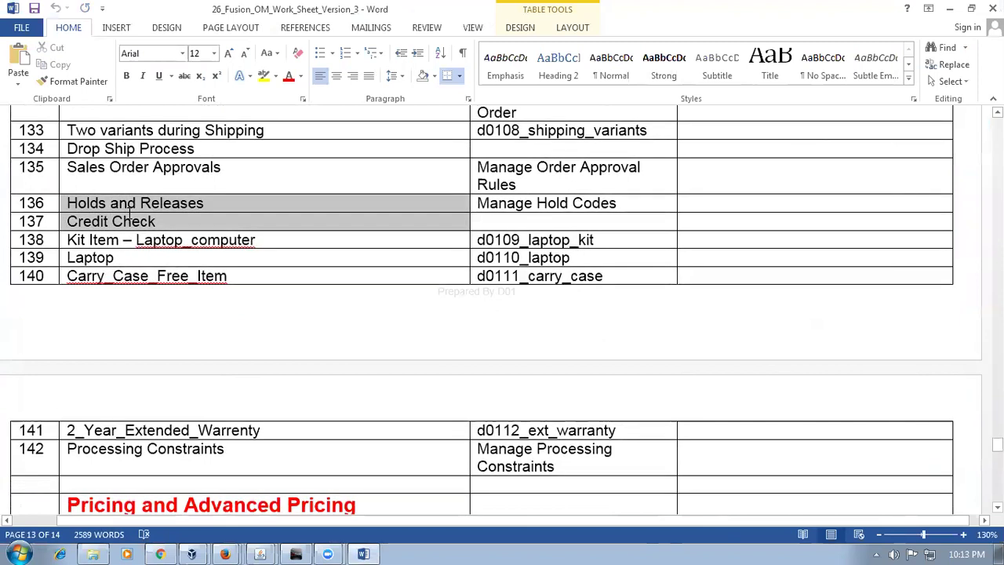
click(122, 449)
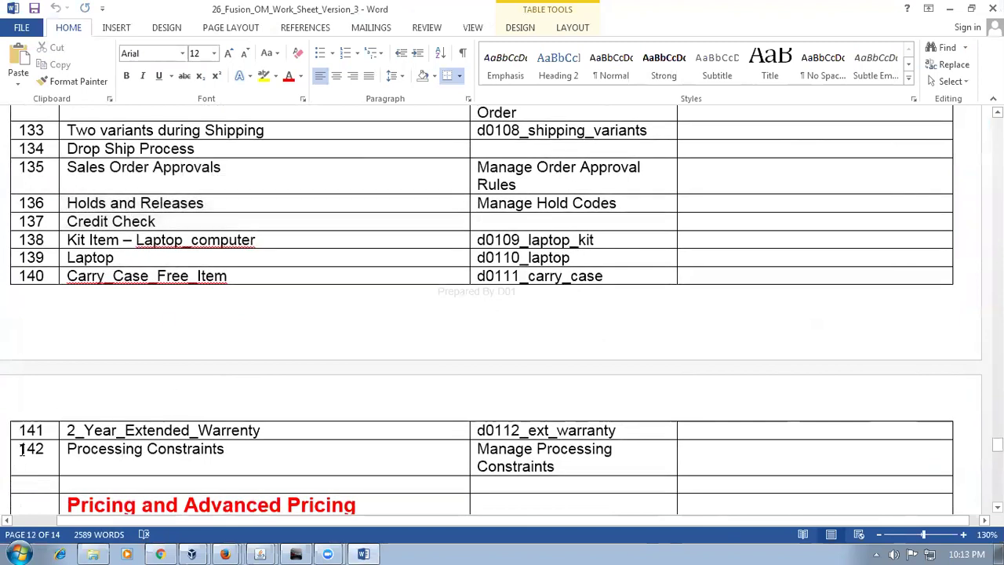
triple_click(68, 473)
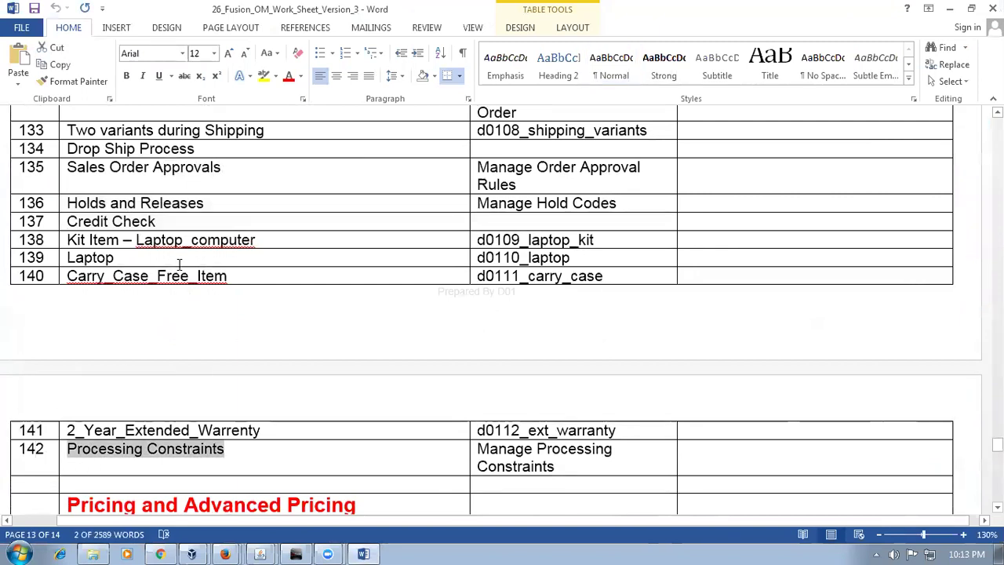
click(93, 554)
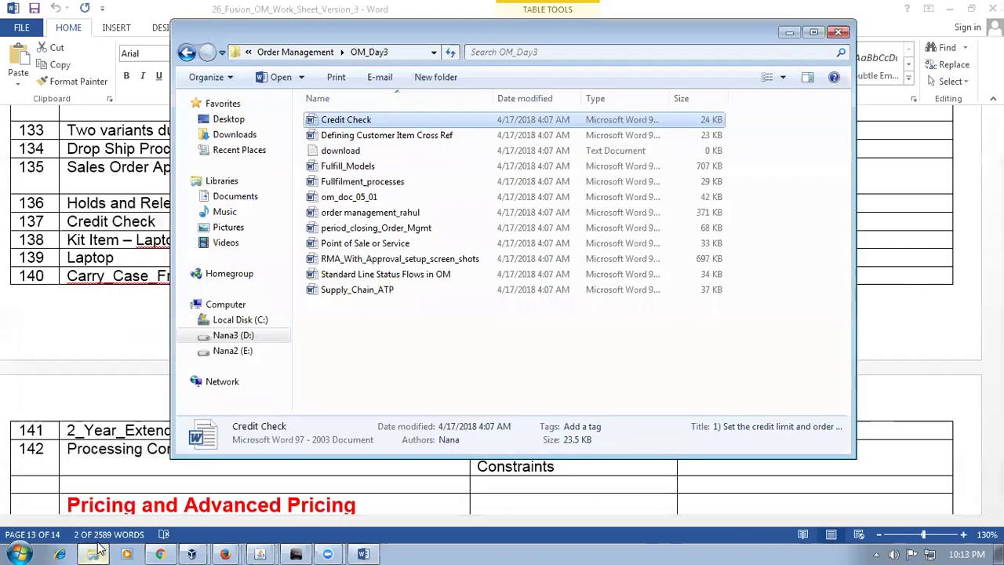
Step: Find and select 23_Processing_Constraints in D: > Fusion_OM_Documents > Records
click(249, 337)
double_click(385, 151)
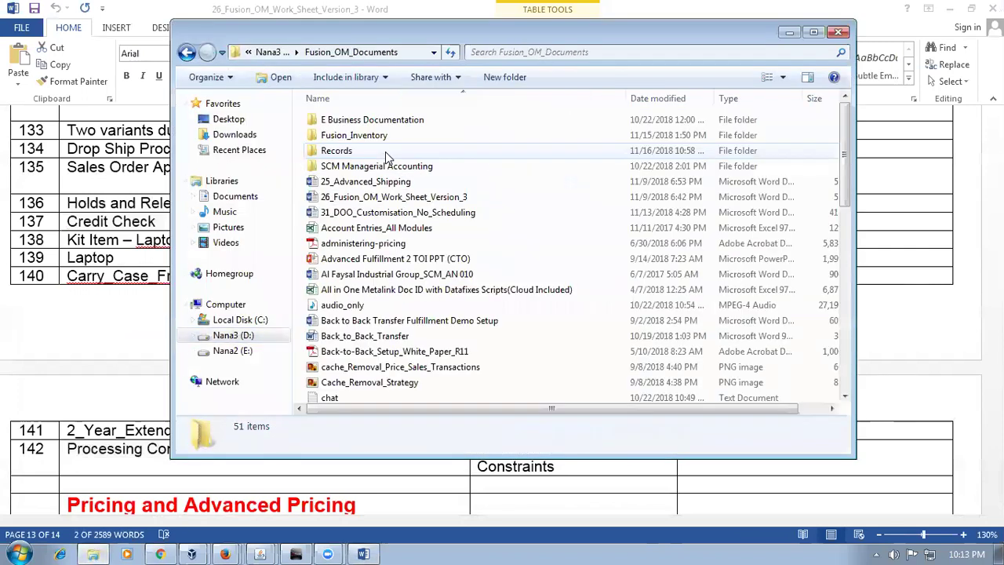
double_click(385, 151)
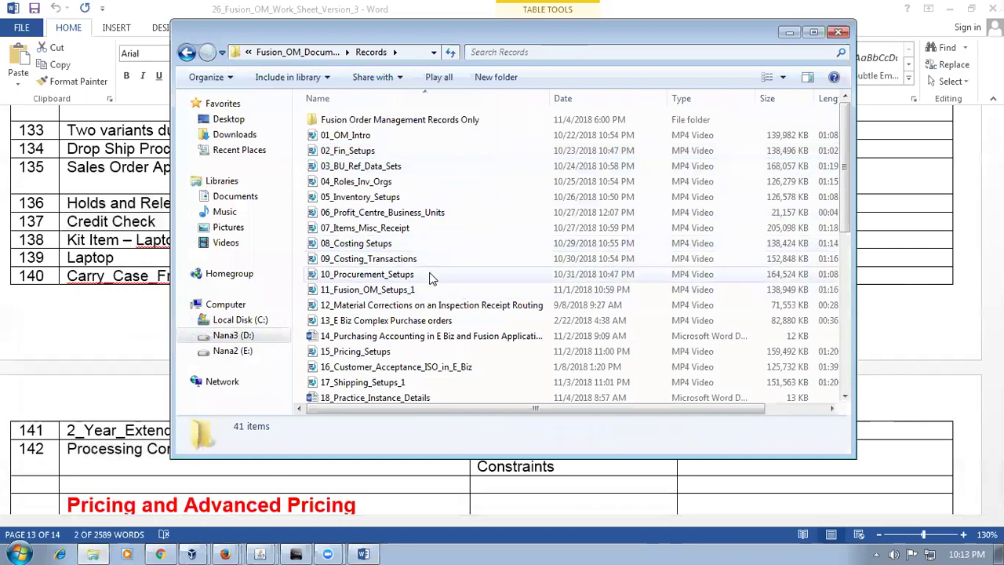
scroll(419, 304, down, 1)
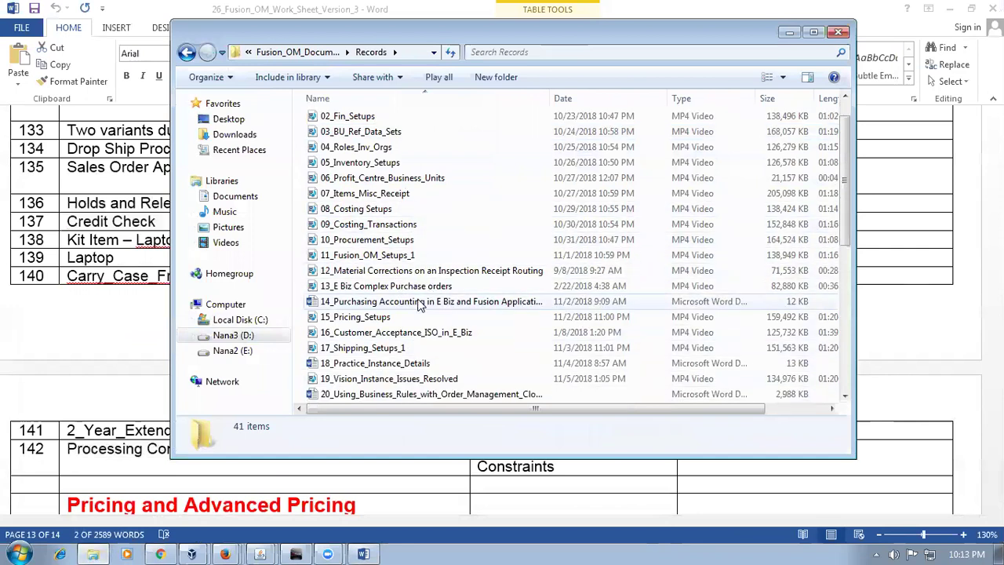
scroll(422, 305, down, 2)
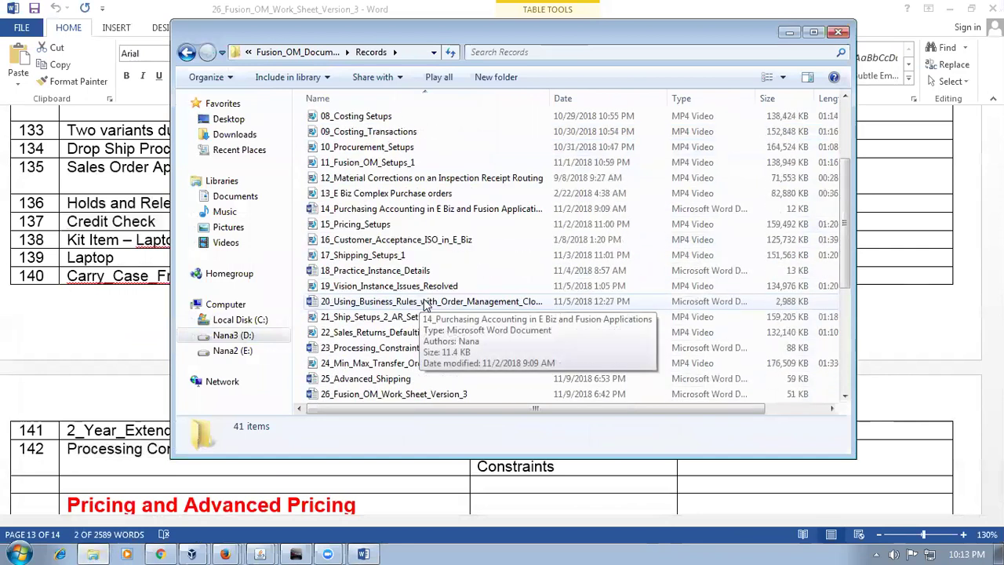
scroll(425, 305, down, 1)
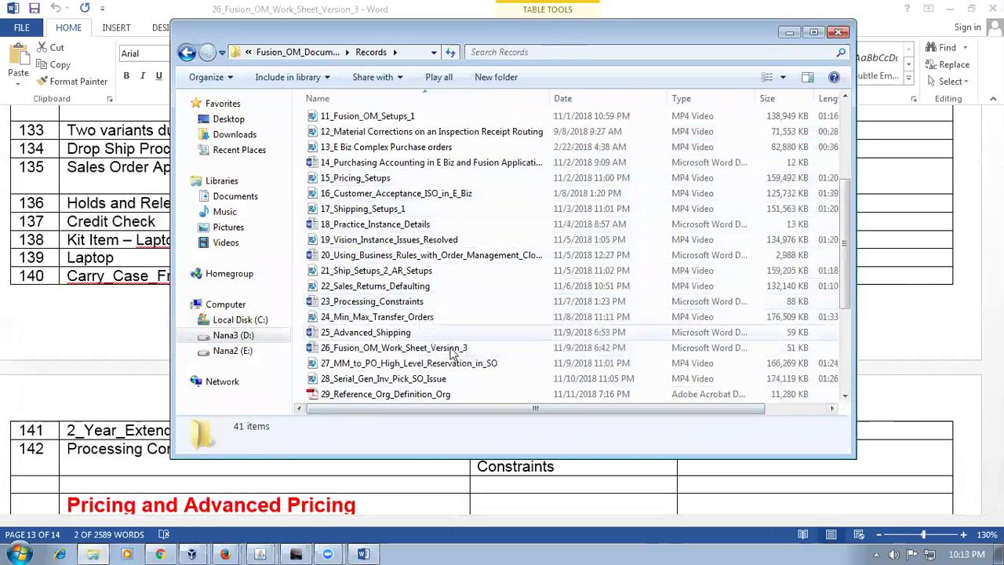
click(373, 305)
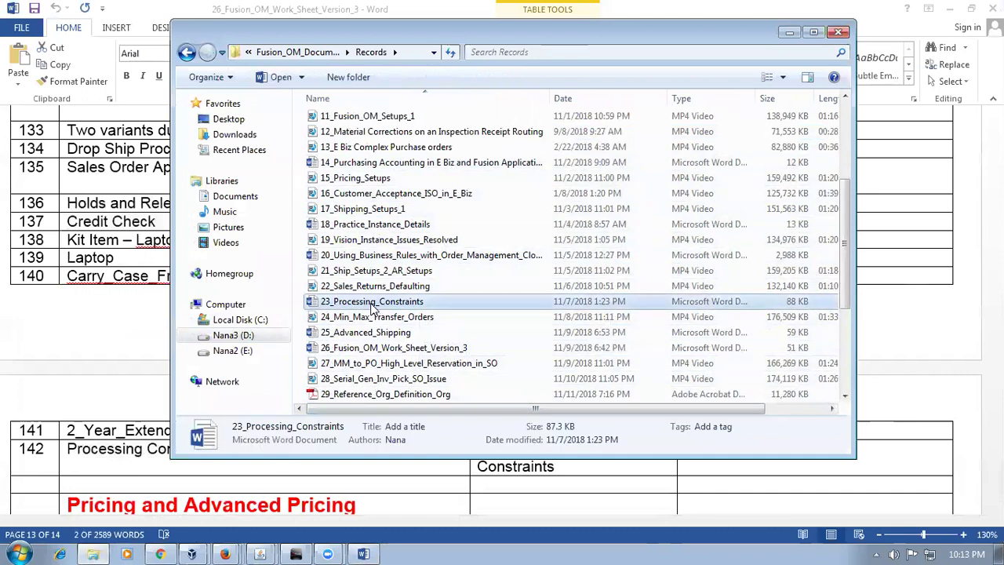
Step: Paste the 23_Processing_Constraints copy into Fusion_OM_Documents and open it in Word
click(290, 51)
click(401, 275)
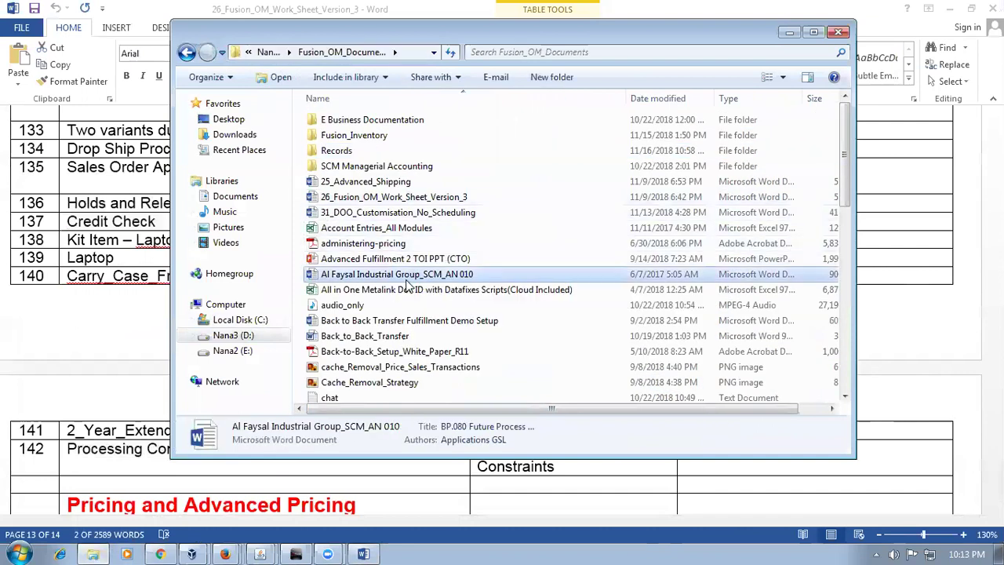
key(ctrl+v)
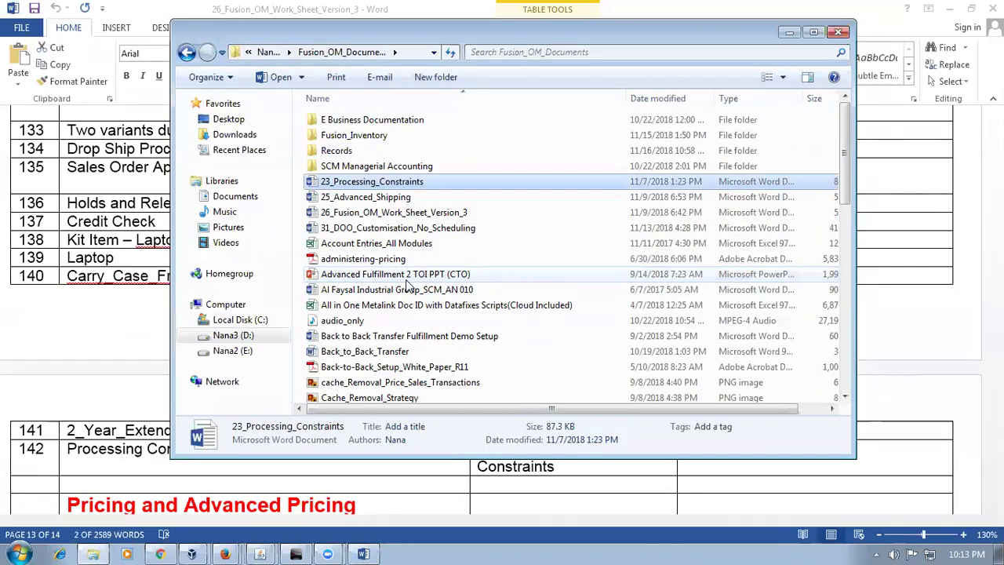
click(385, 228)
click(389, 182)
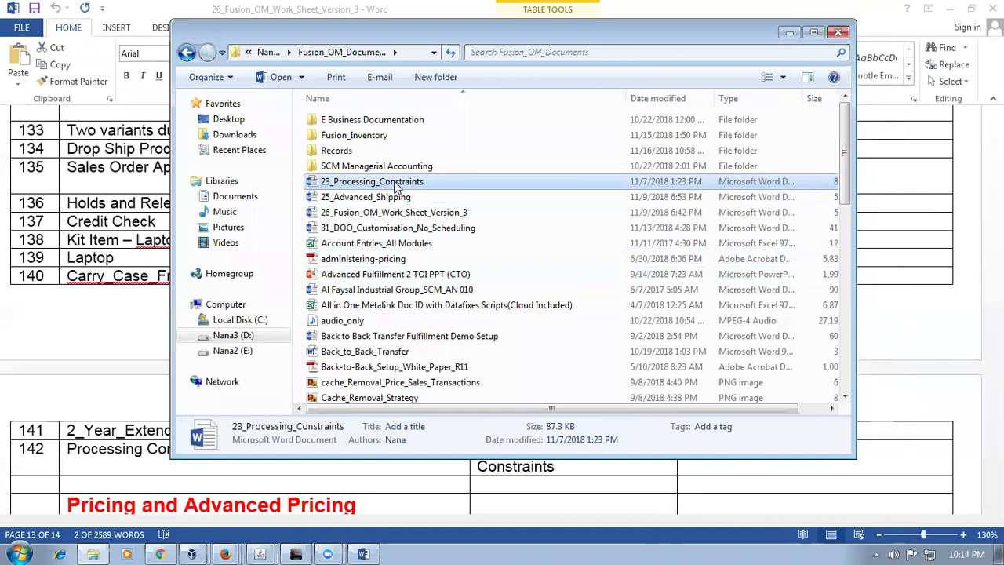
double_click(397, 181)
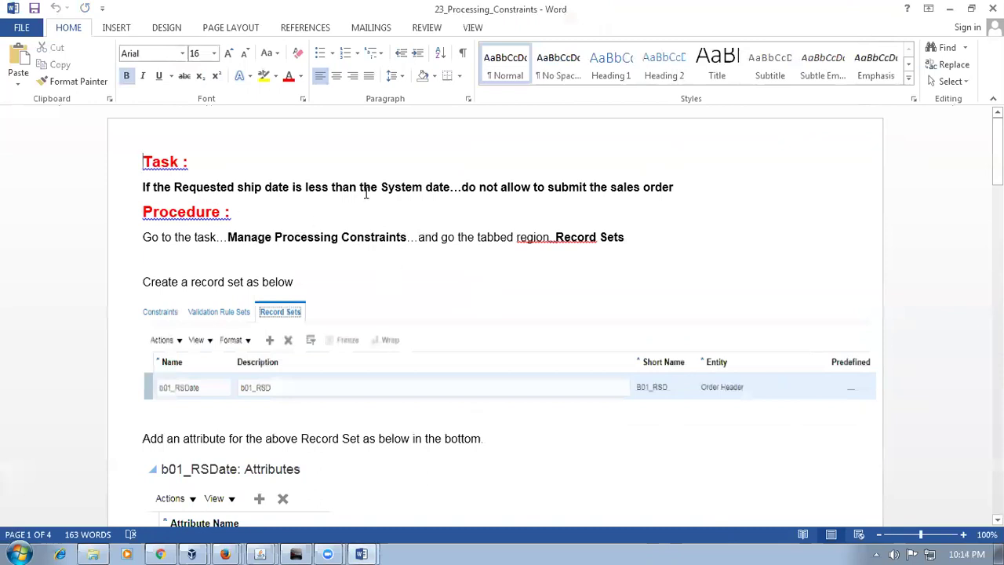
Step: Read the Task sentence and procedure in 23_Processing_Constraints, then return to the Plan Inputs page
drag(479, 188, 649, 190)
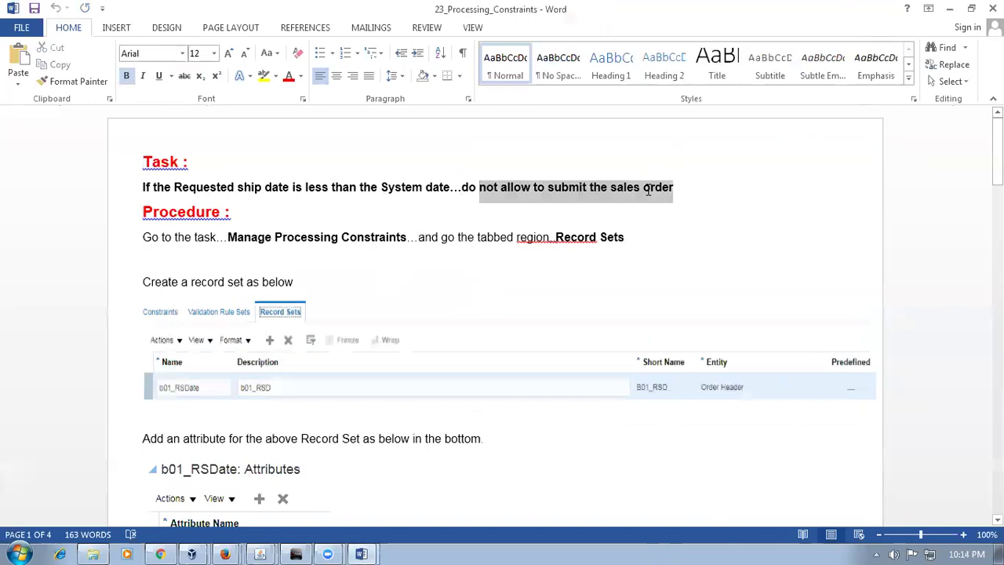
click(123, 191)
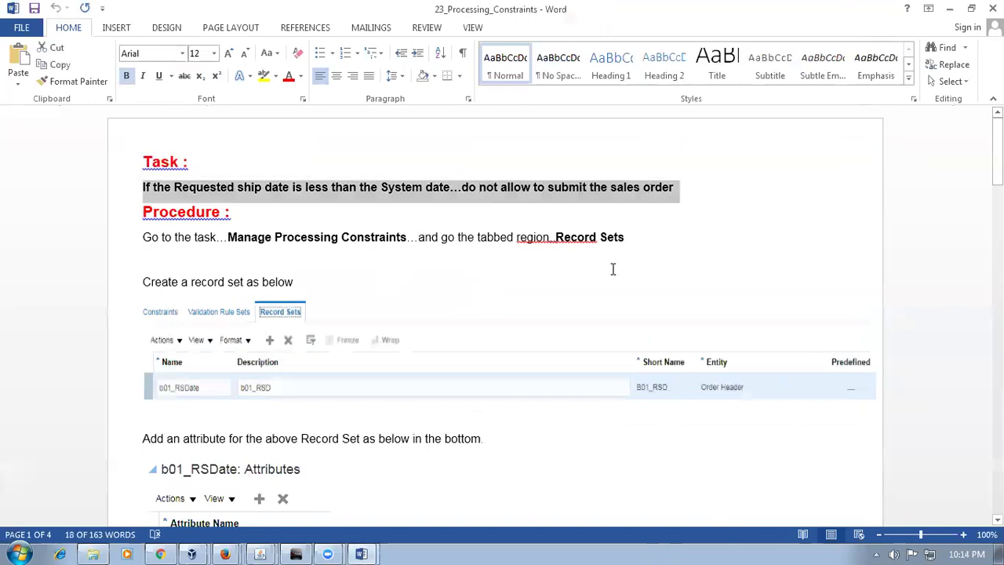
click(613, 270)
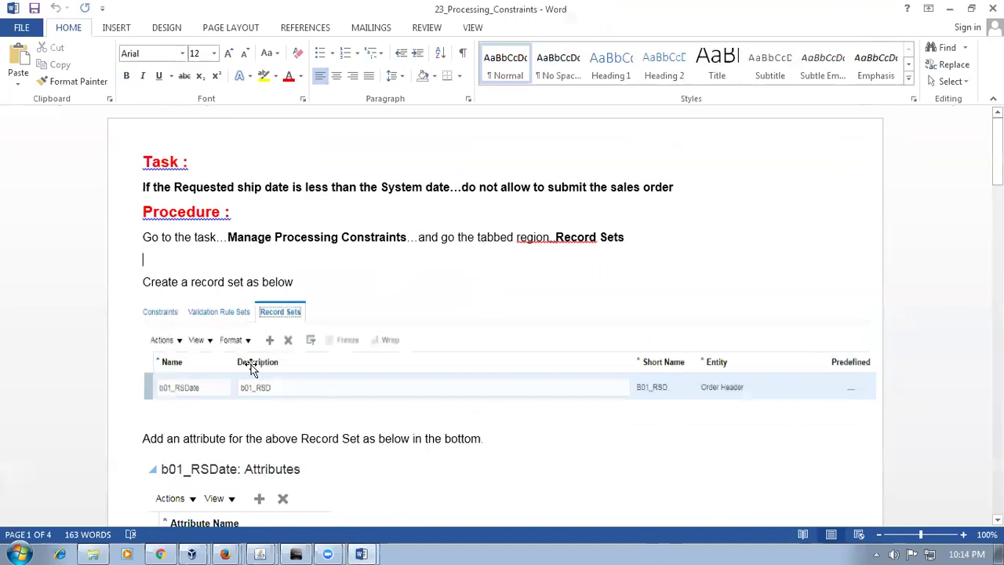
click(340, 212)
drag(153, 186, 666, 187)
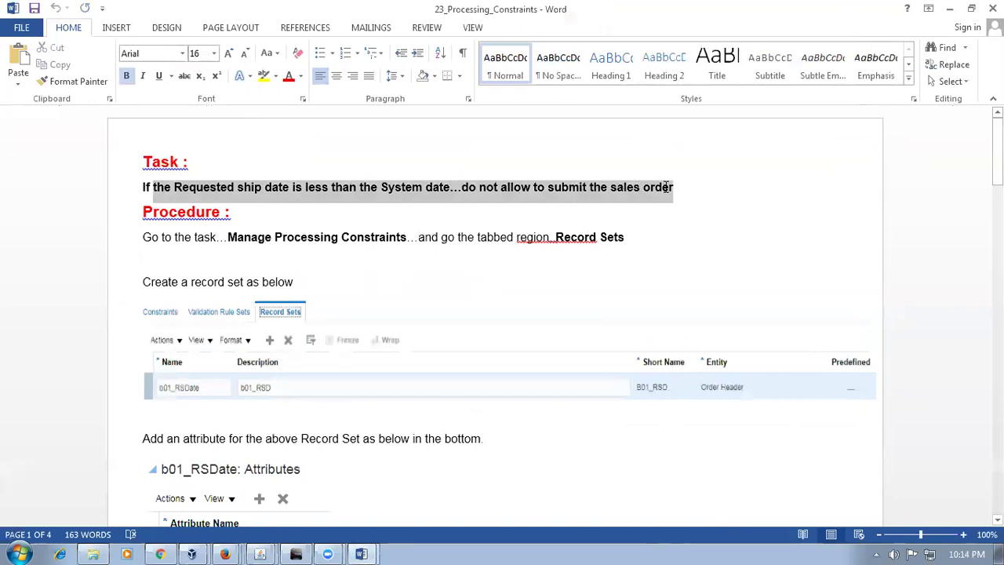
click(429, 280)
drag(227, 237, 372, 235)
key(ctrl+c)
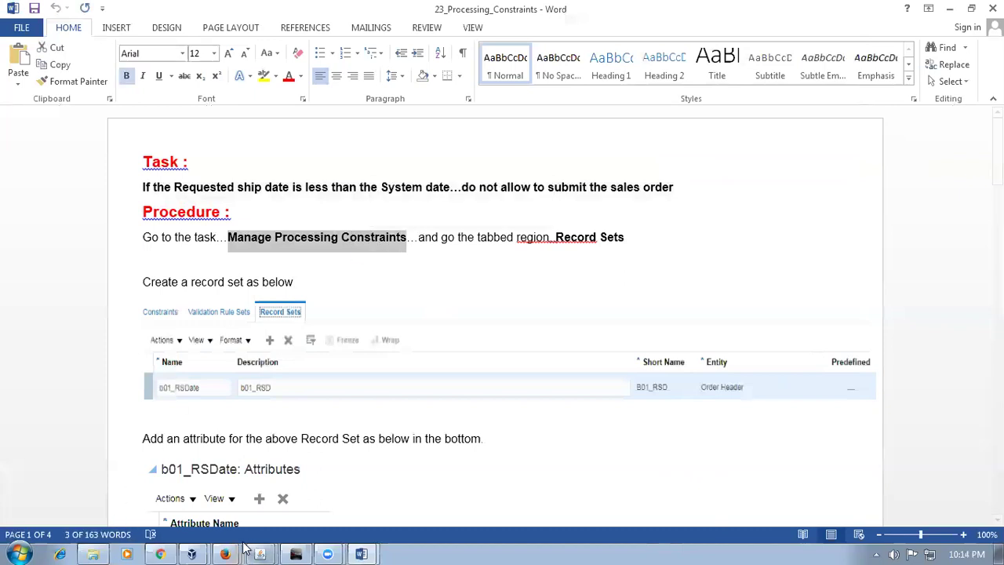
mouse_move(168, 549)
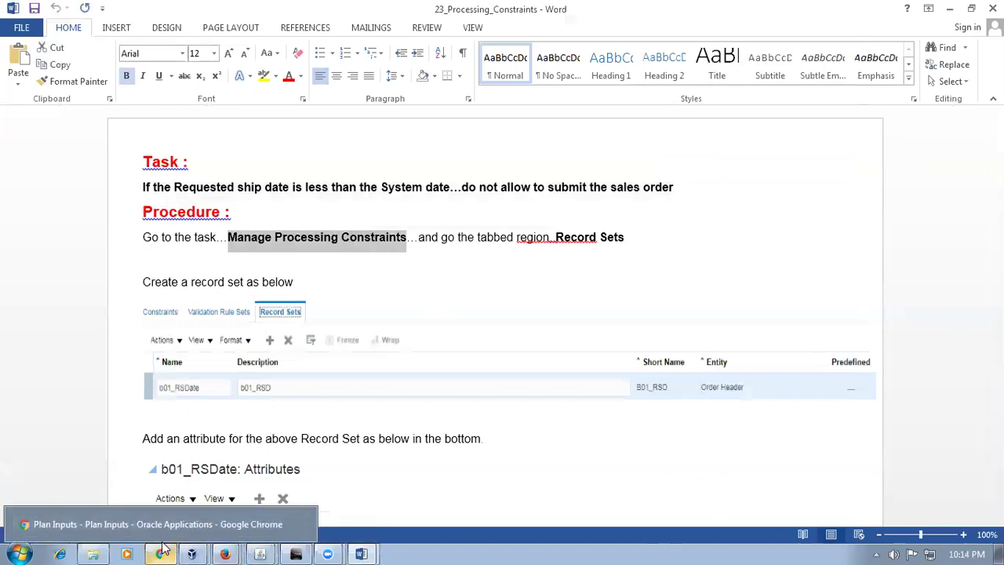
click(165, 548)
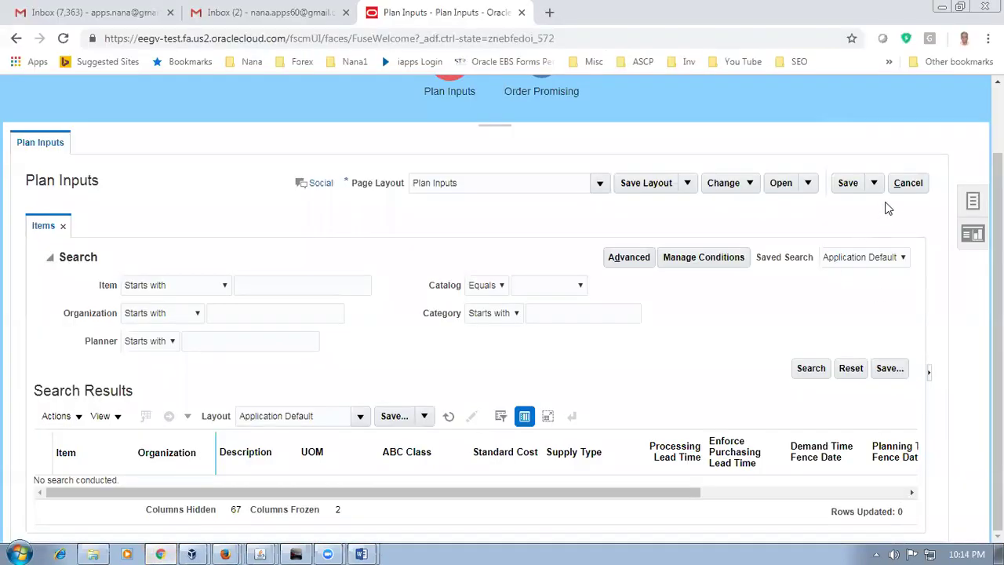
Step: Cancel out of Plan Inputs and go to Setup and Maintenance
click(913, 191)
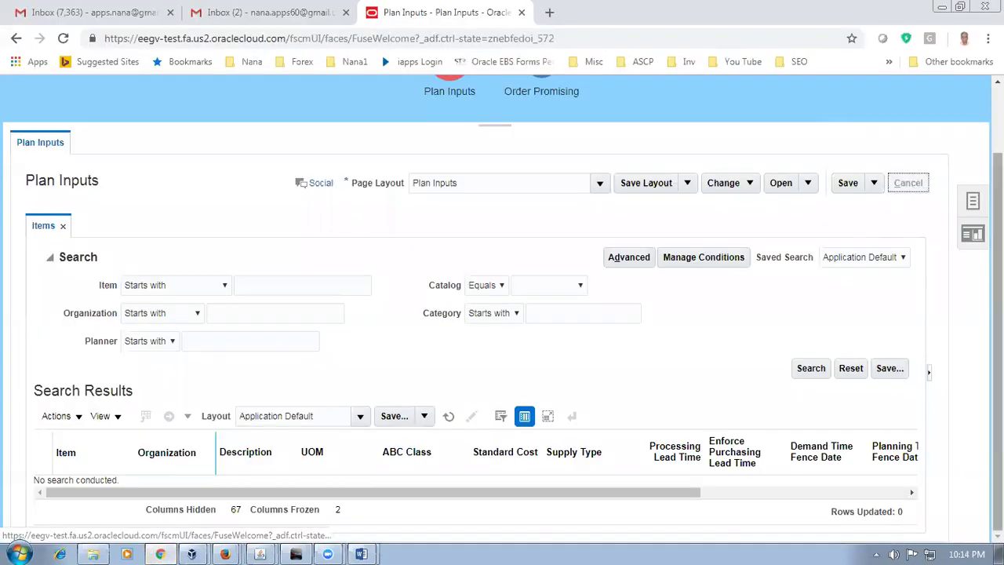
scroll(984, 235, up, 1)
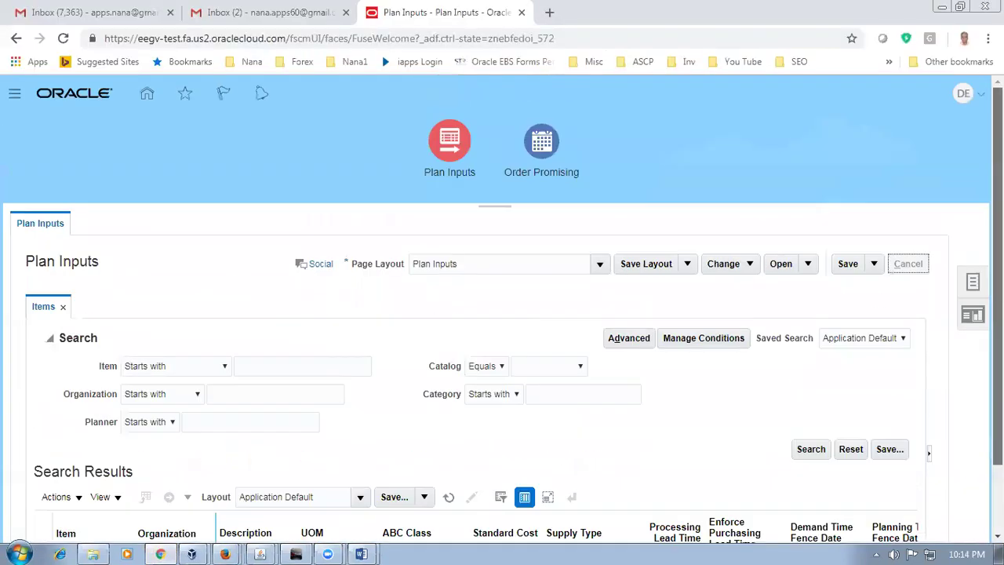
click(970, 100)
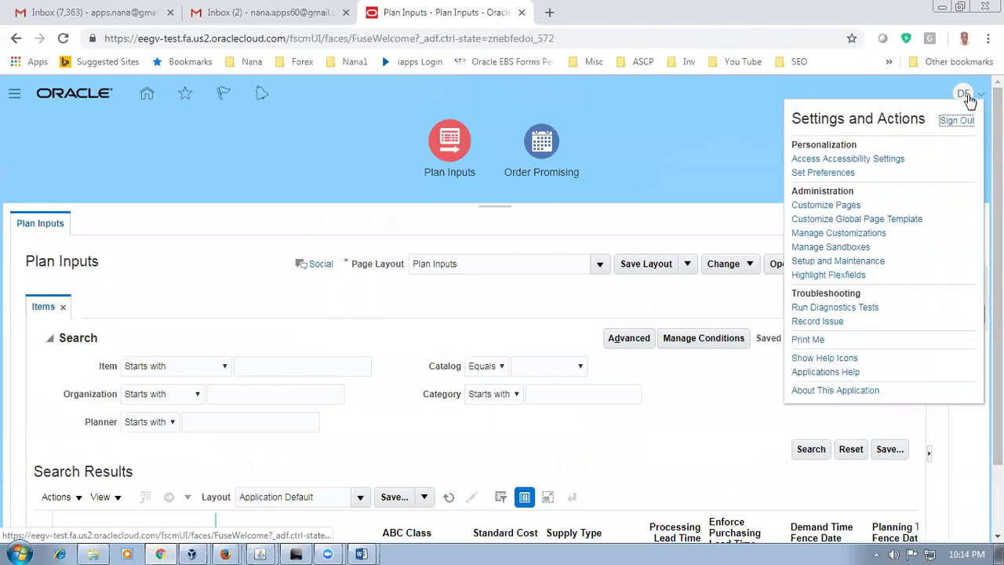
click(863, 265)
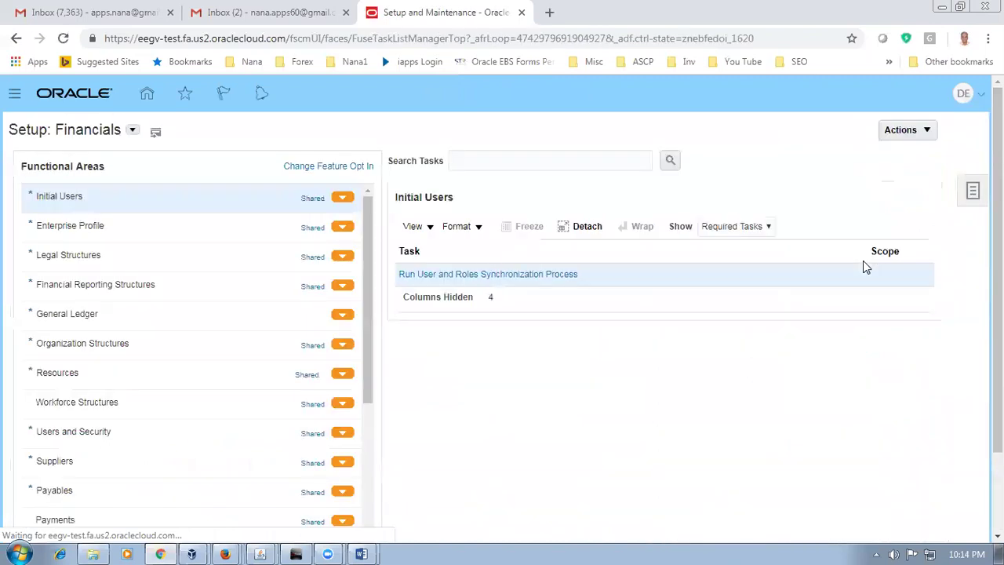
Step: Search for the Manage Processing Constraints setup task and open it
click(974, 195)
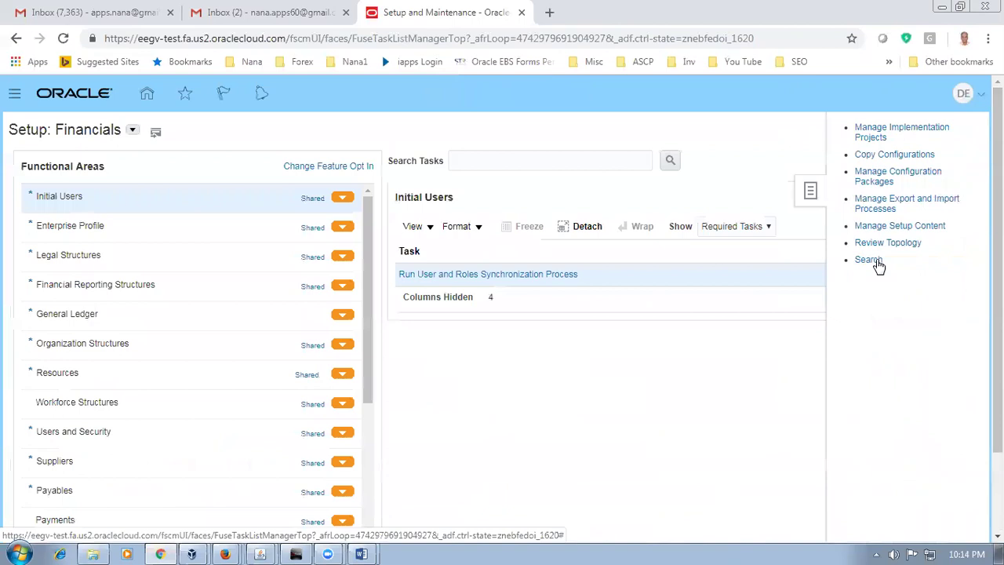
click(879, 264)
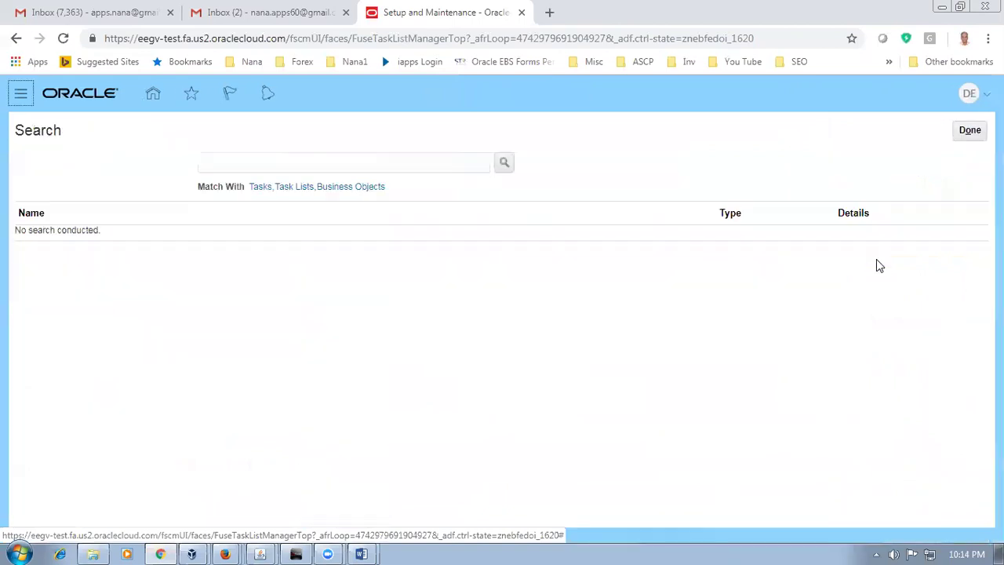
click(247, 157)
key(ctrl+v)
key(Return)
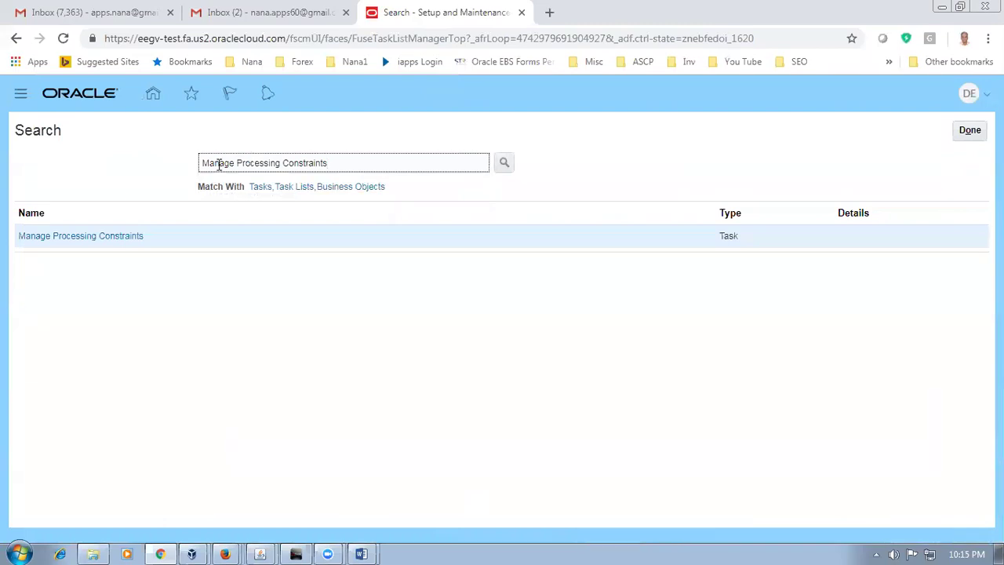
click(75, 237)
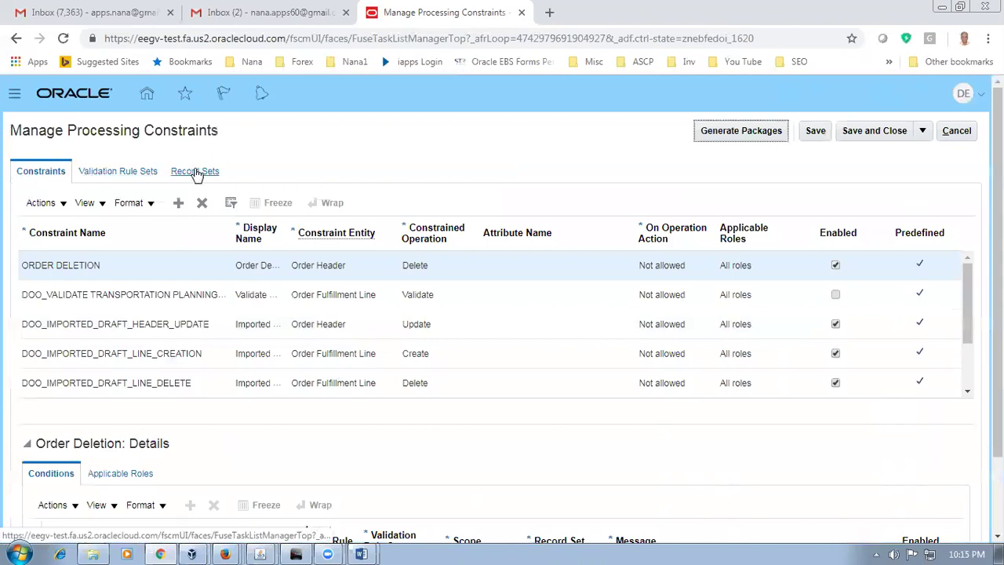
Step: Show the Record Sets tab, listing sets like FLINE and LINHDR, and add a new row
key(alt+Tab)
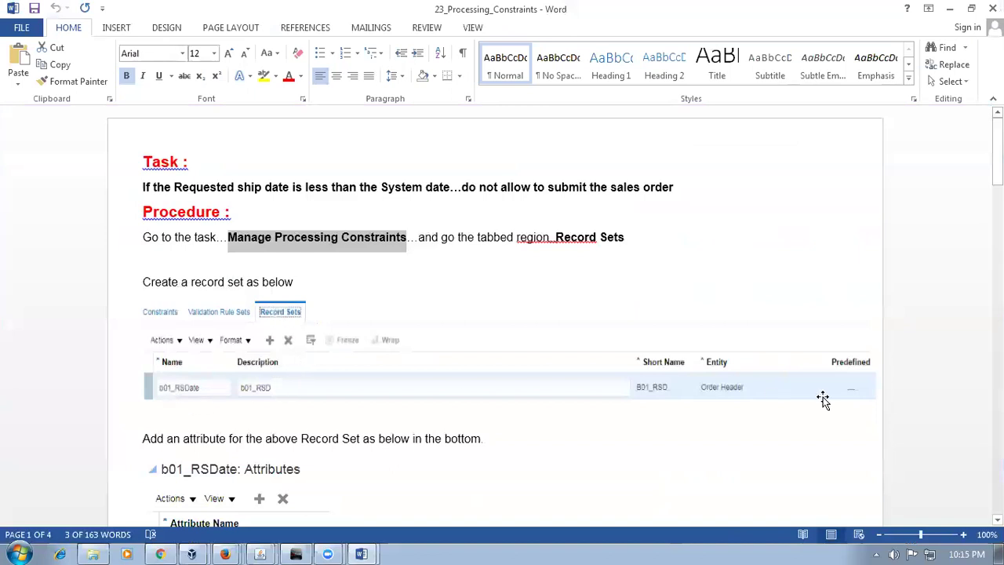
key(alt+Tab)
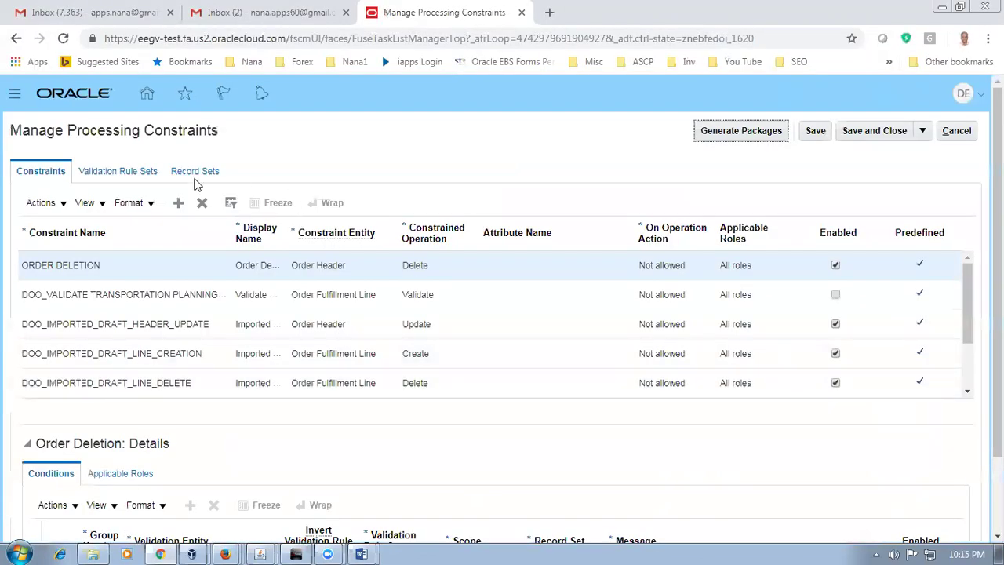
click(198, 174)
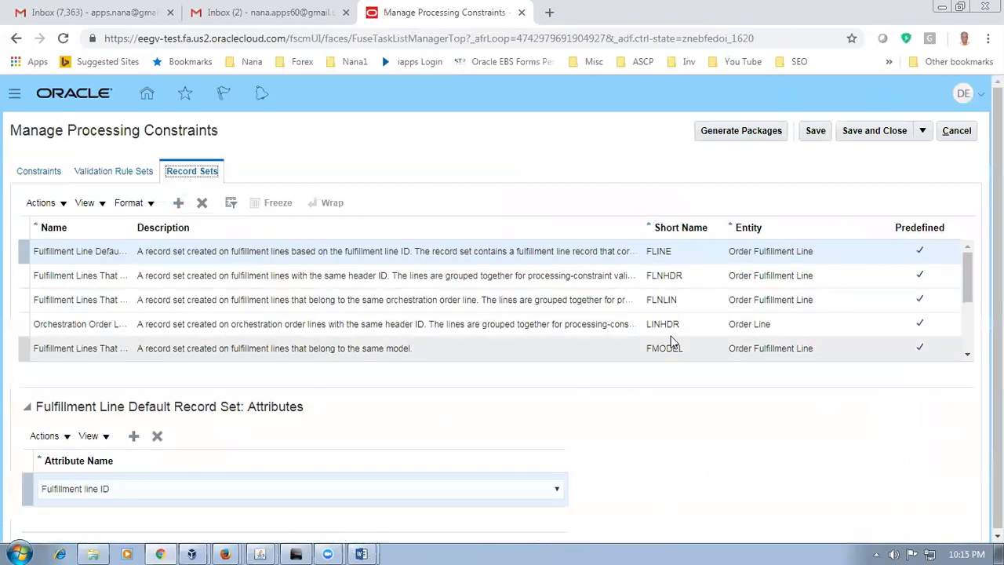
drag(967, 286, 970, 336)
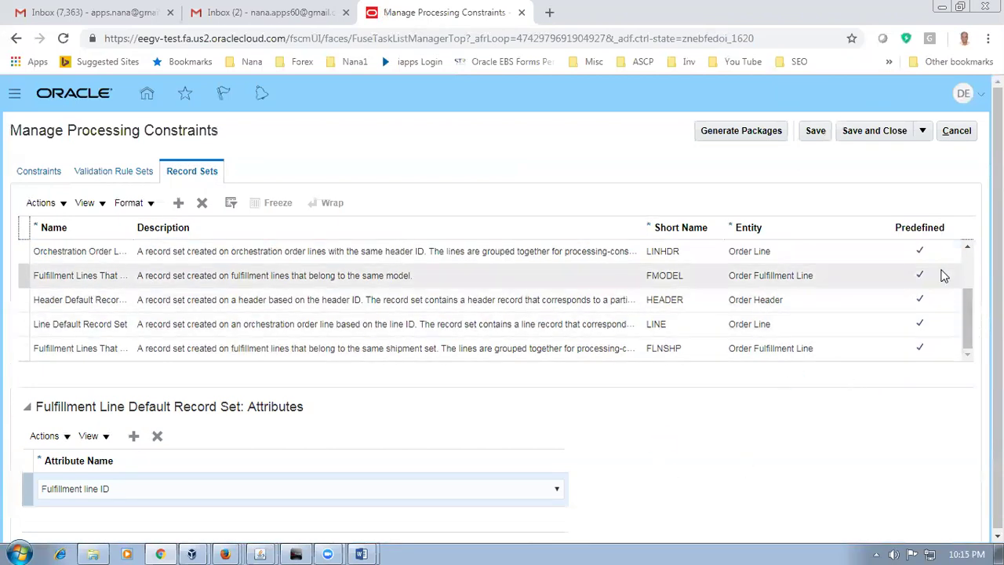
drag(967, 309, 969, 265)
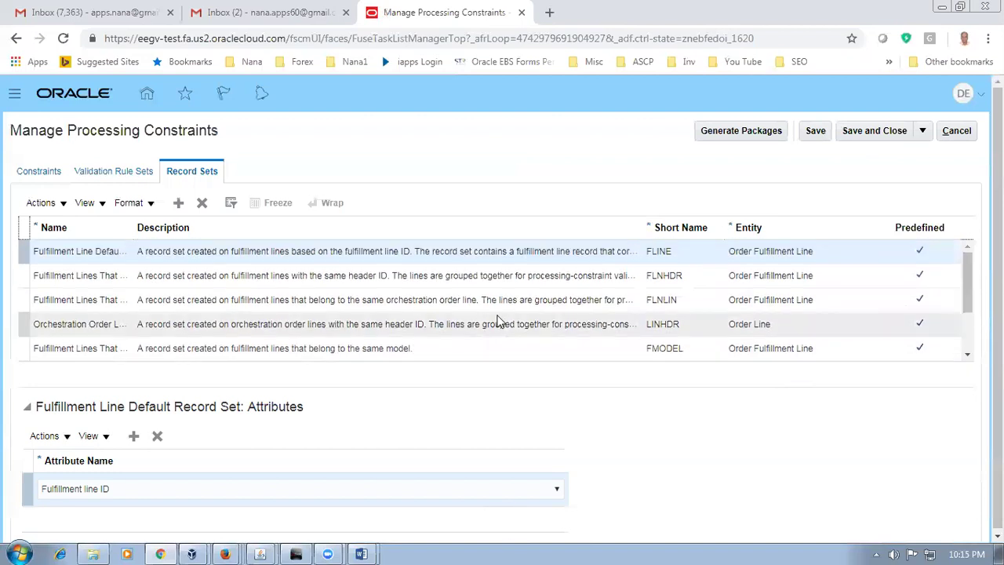
click(178, 202)
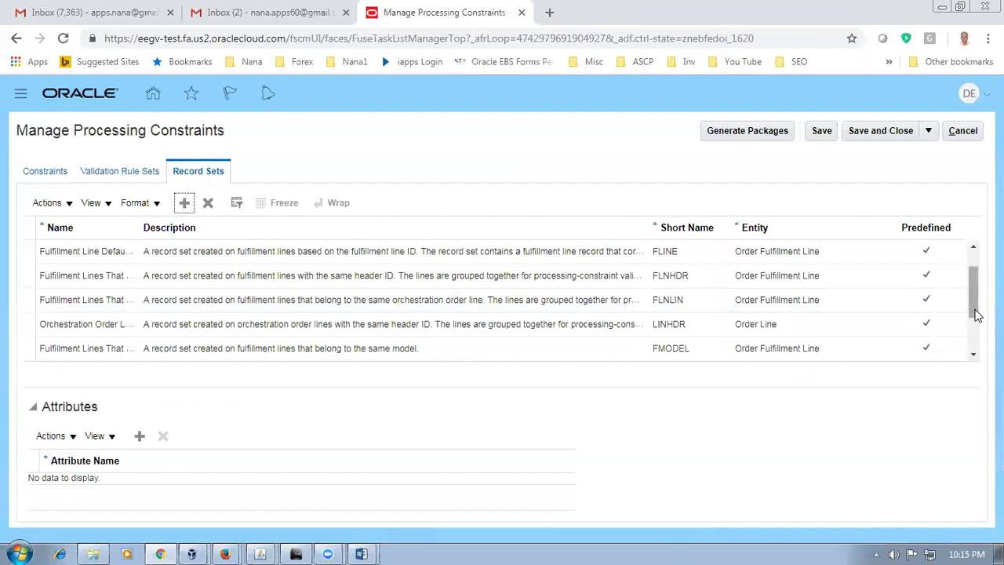
Step: Name the new record set d01_RSDate, checking the Word instructions
click(107, 256)
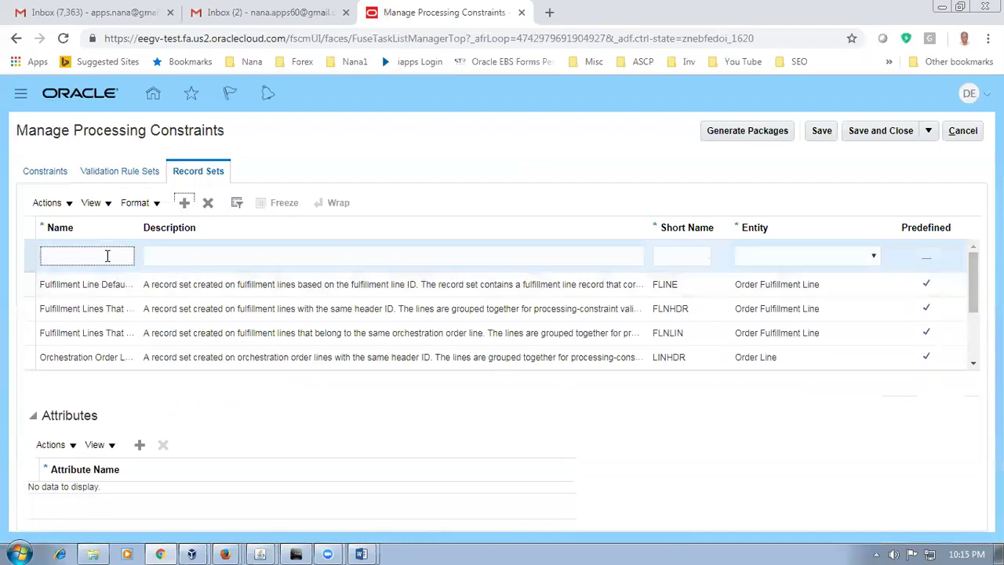
key(alt+Tab)
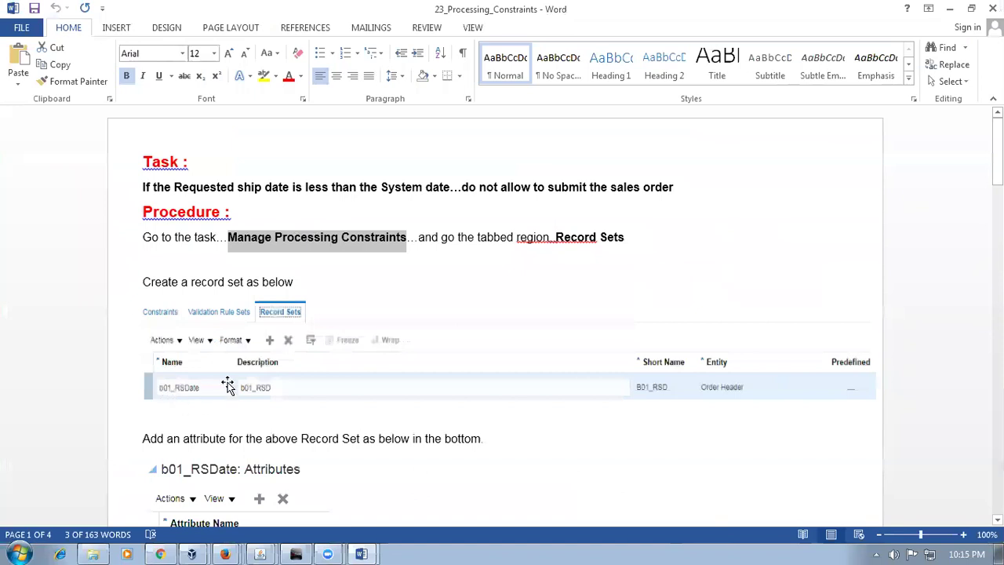
click(183, 187)
drag(212, 193, 258, 193)
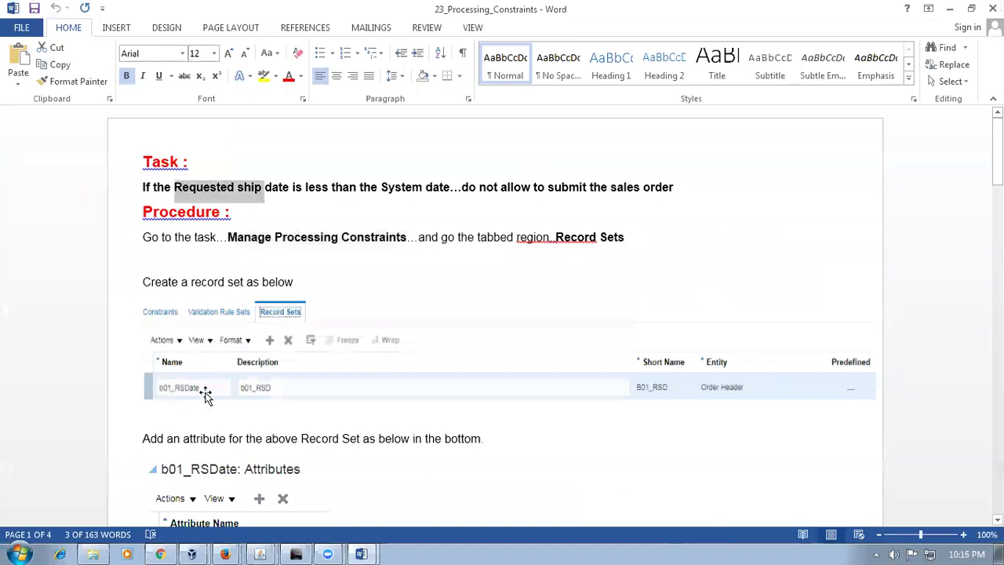
key(alt+Tab)
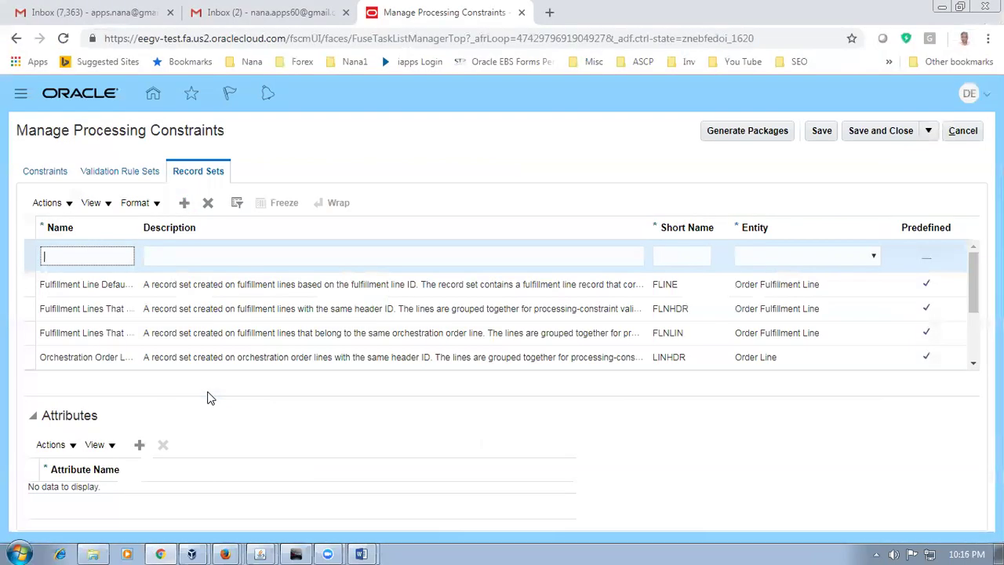
text(d01_RSDate)
drag(113, 256, 40, 262)
key(ctrl+c)
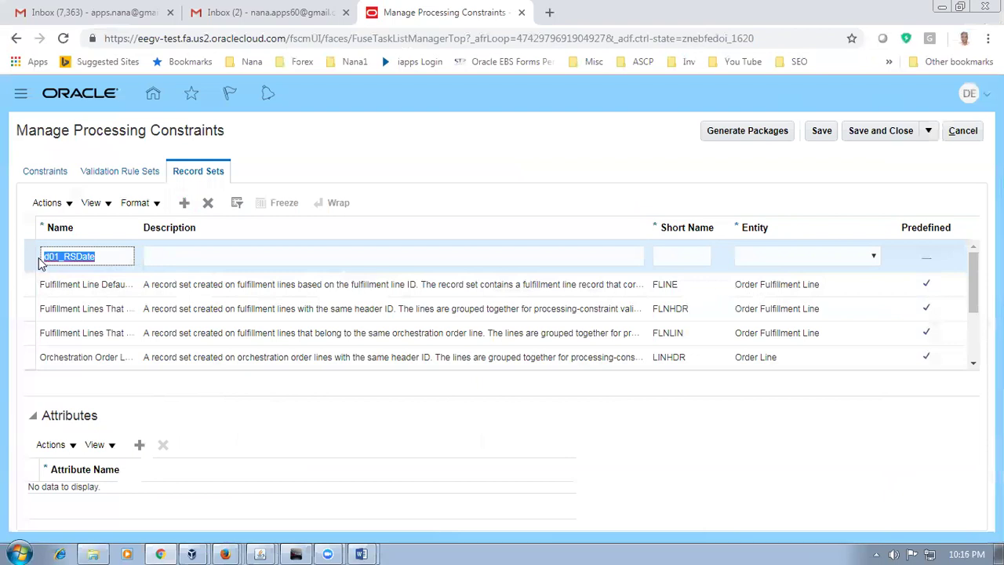
Step: Fill the record set's Description with d01_RSDate
key(alt+Tab)
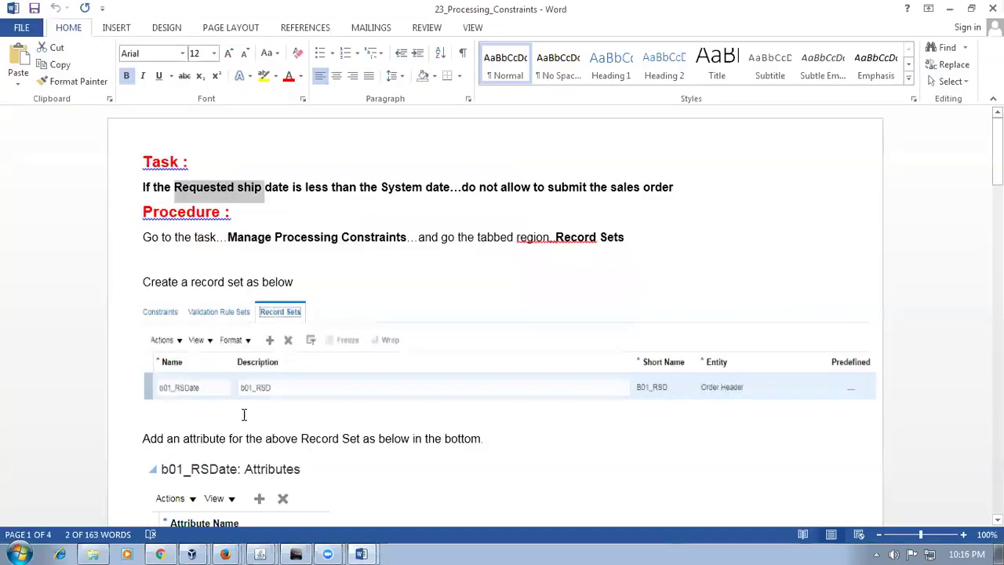
key(alt+Tab)
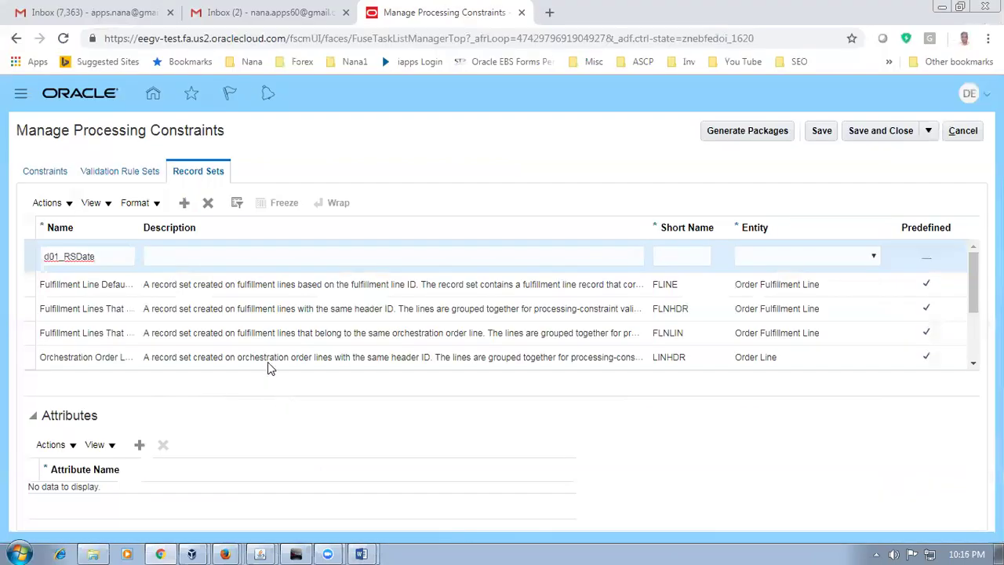
click(206, 259)
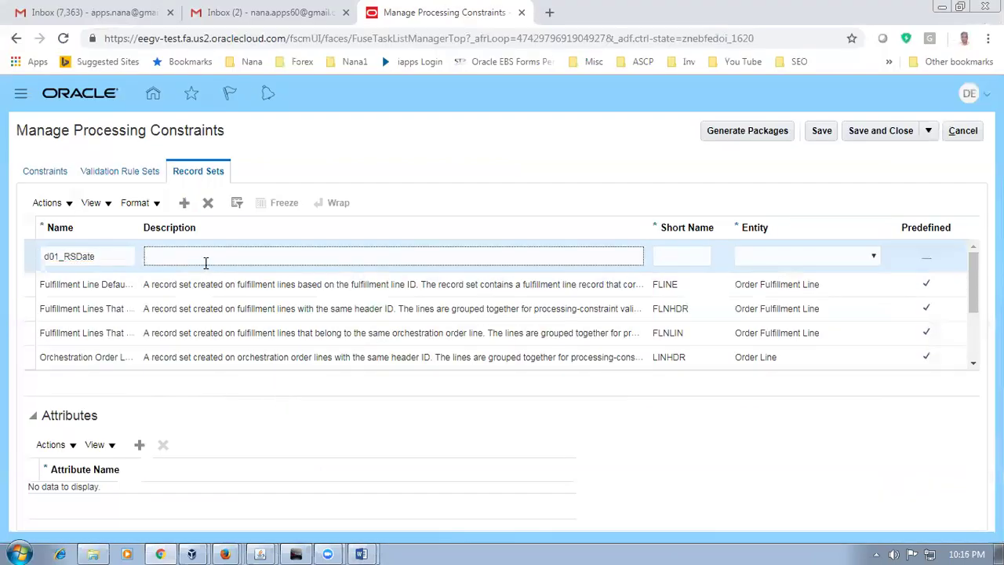
key(ctrl+v)
key(alt+Tab)
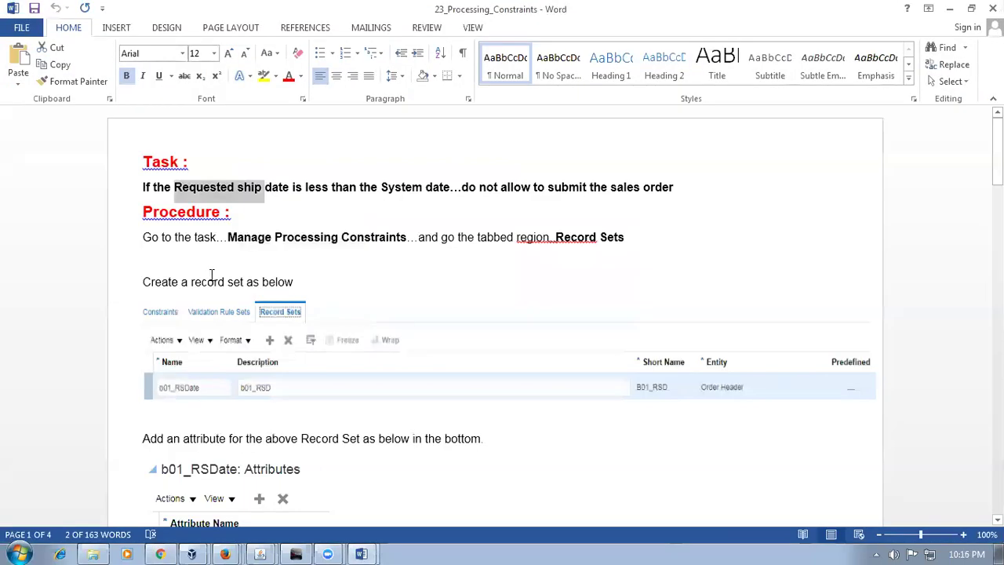
key(alt+Tab)
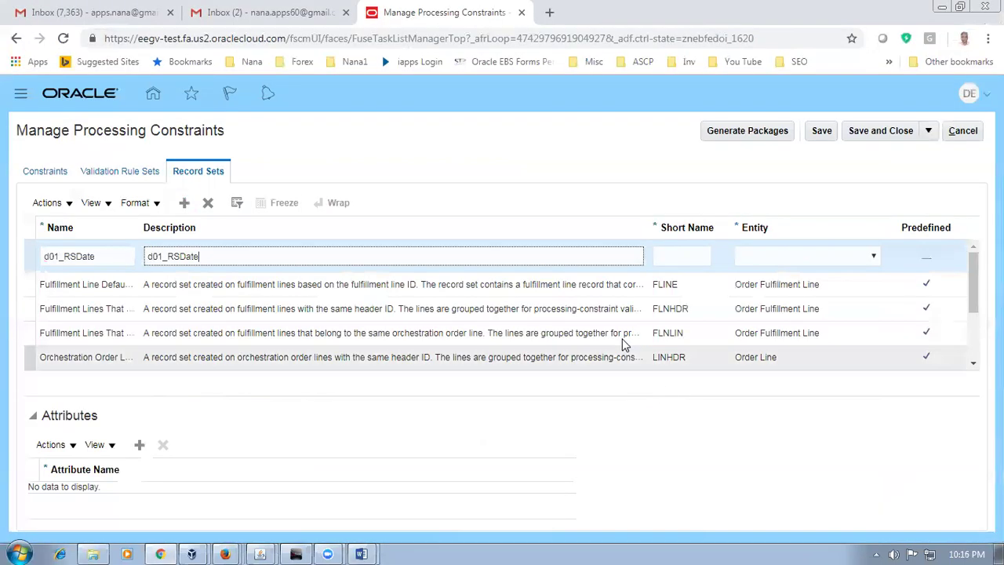
Step: Give the record set short name D01_RSD and entity Order Header
click(668, 258)
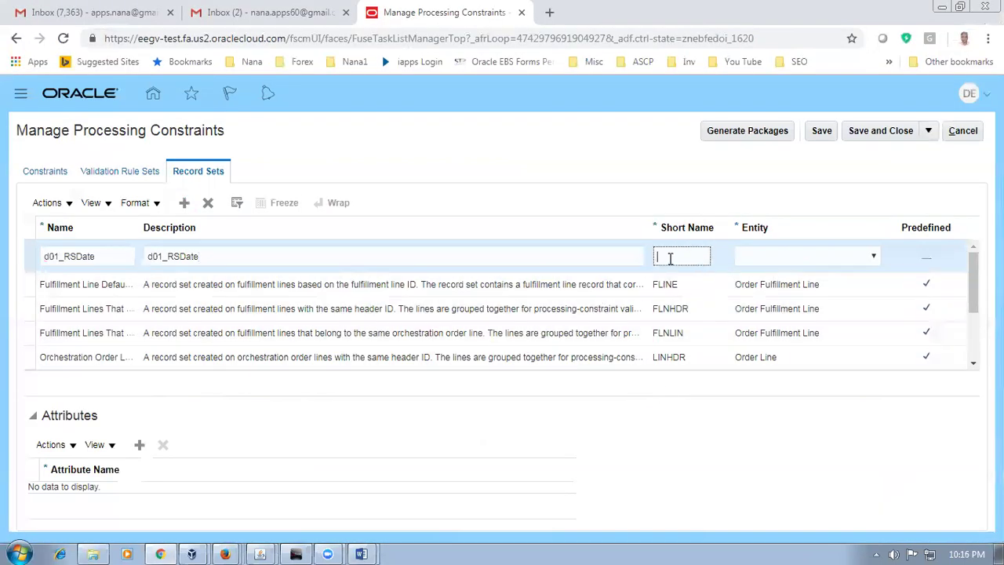
key(alt+Tab)
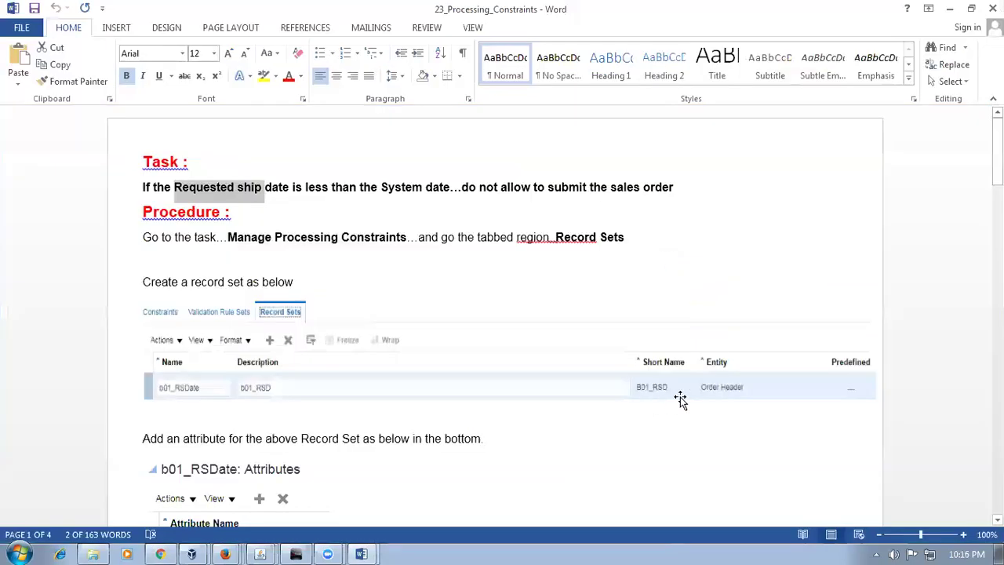
key(alt+Tab)
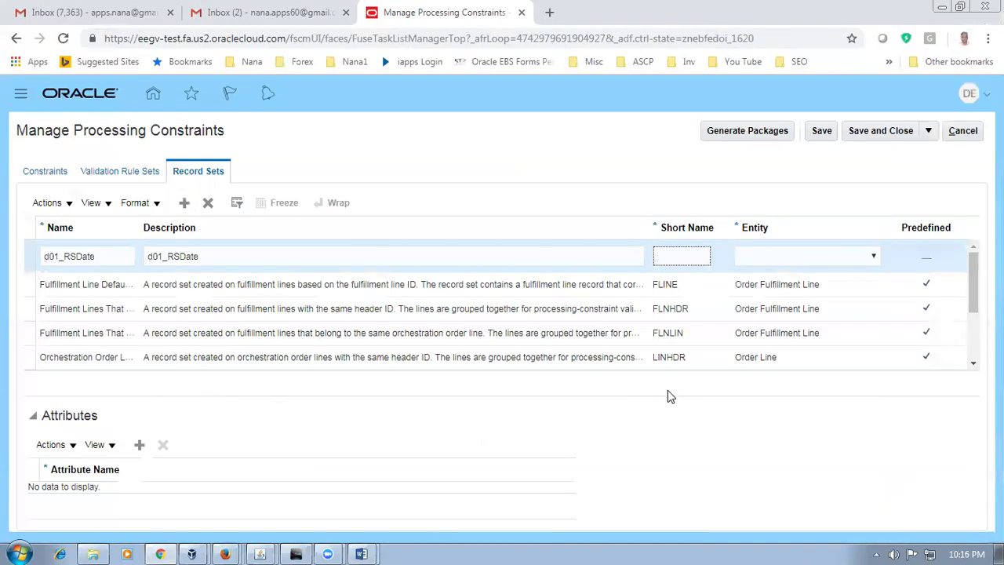
text(D01_RSD)
key(alt+Tab)
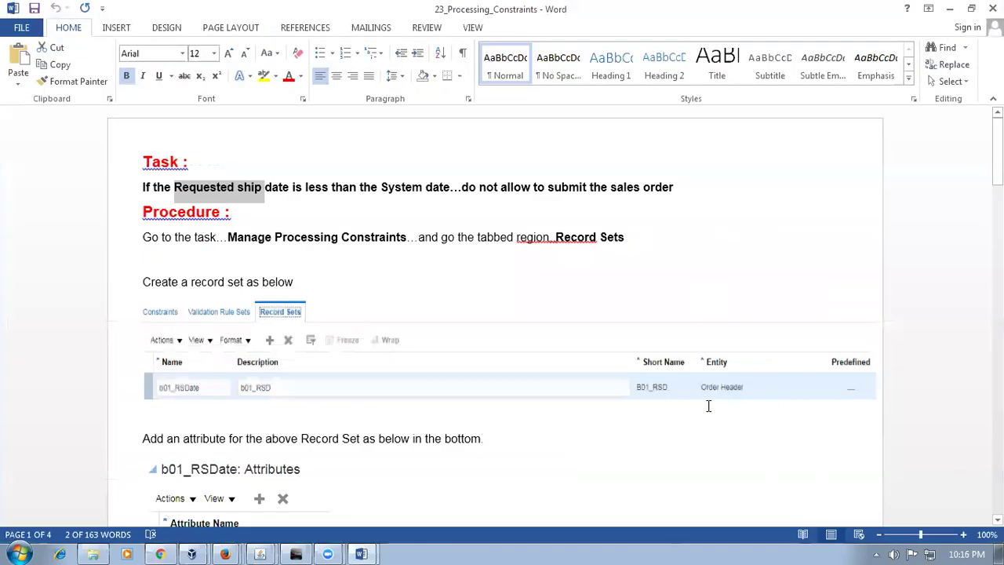
key(alt+Tab)
click(854, 262)
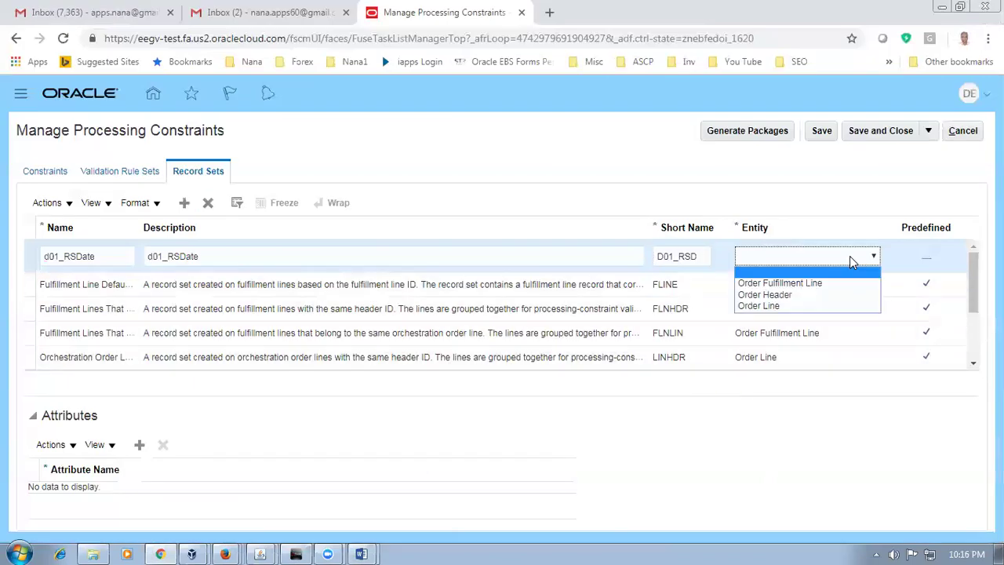
click(777, 294)
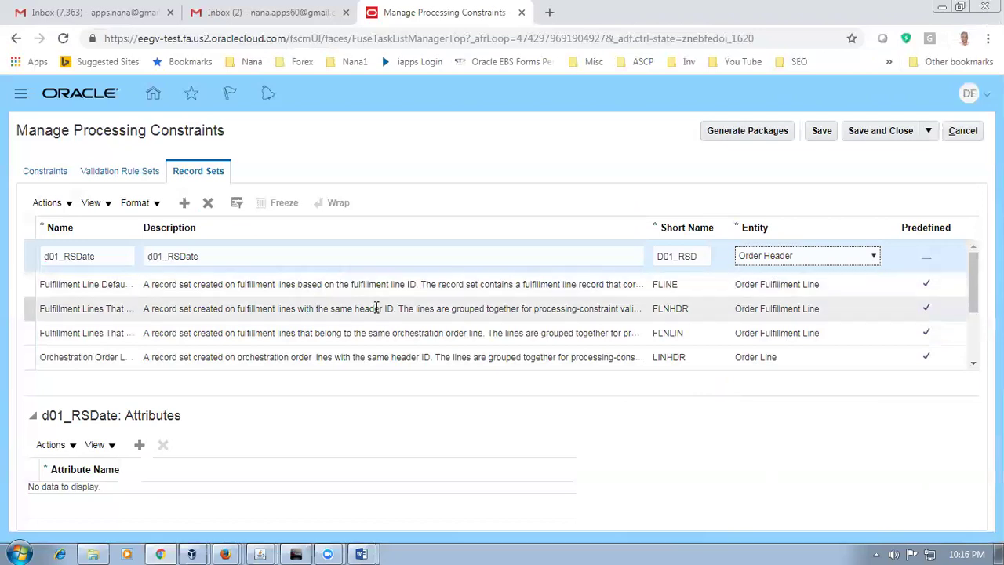
Step: Highlight the Word instruction about adding an attribute to the record set and scroll to it
key(alt+Tab)
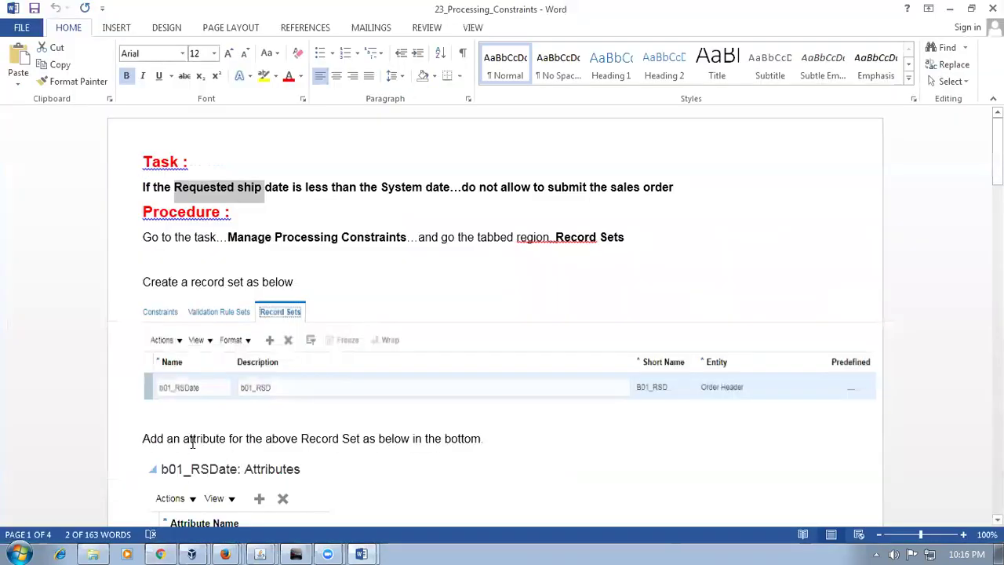
click(191, 440)
drag(190, 442, 361, 441)
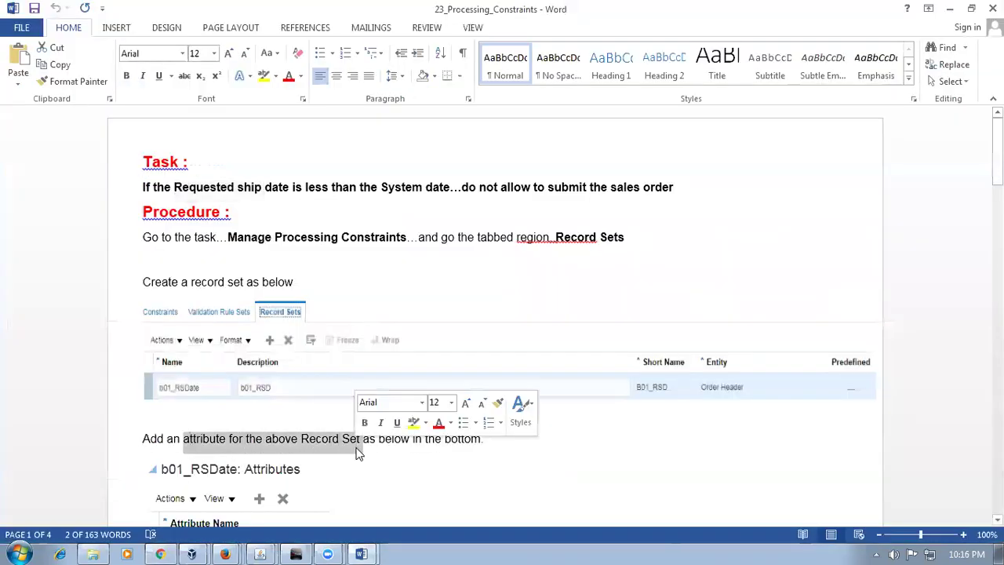
scroll(348, 400, down, 3)
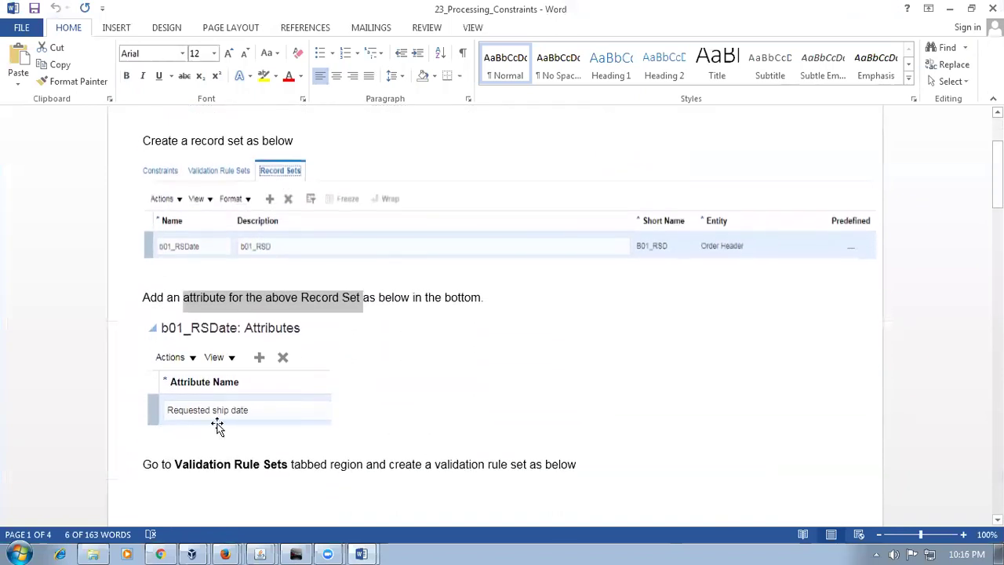
key(alt+Tab)
Step: Add a Requested ship date attribute row to the d01_RSDate record set
click(140, 446)
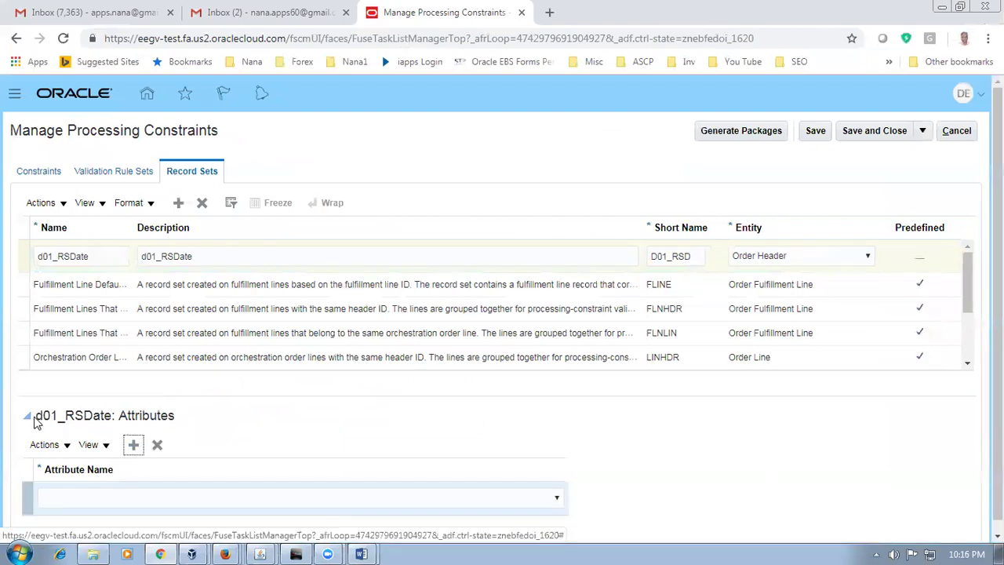
drag(42, 415, 111, 415)
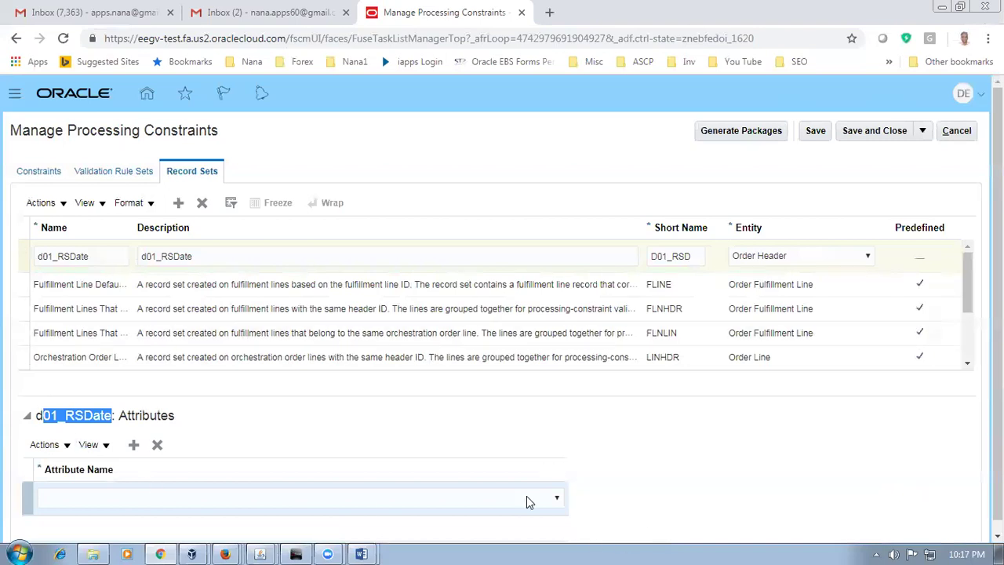
click(375, 553)
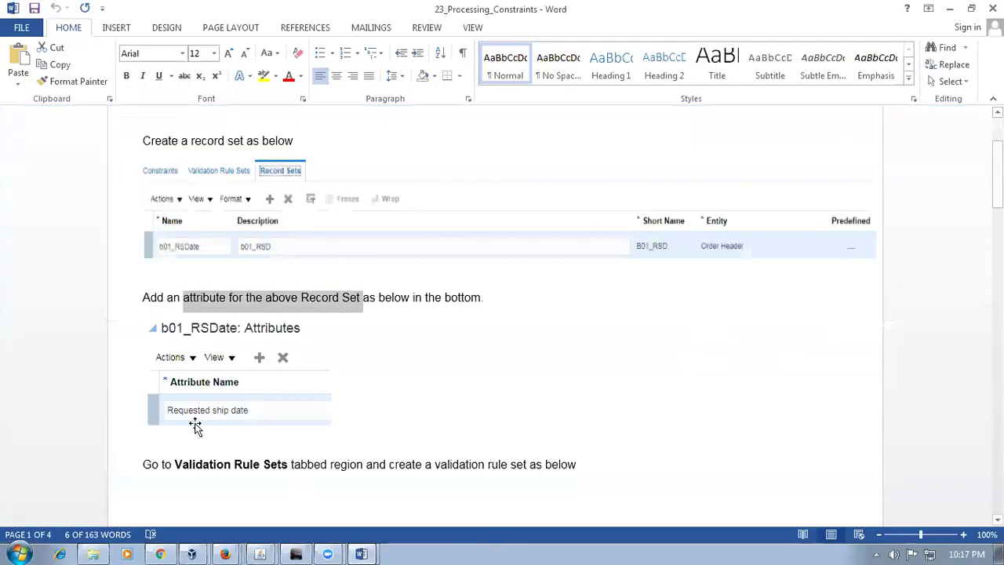
key(alt+Tab)
click(512, 502)
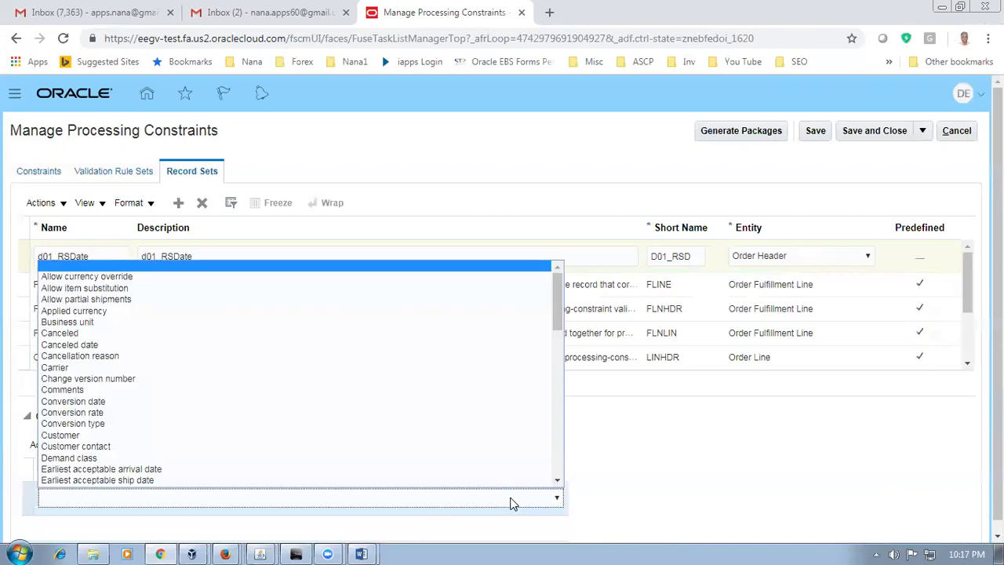
drag(562, 309, 555, 399)
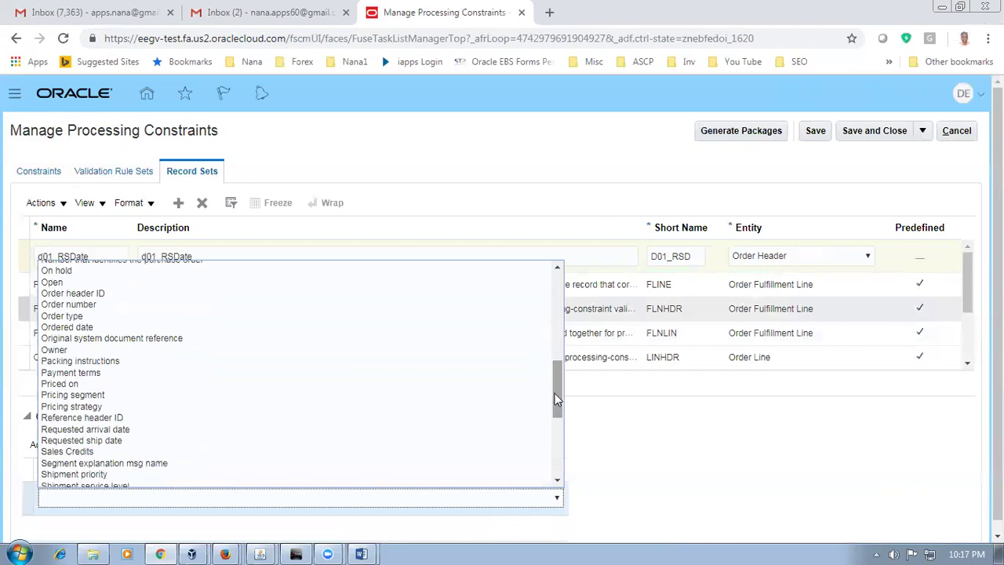
click(219, 441)
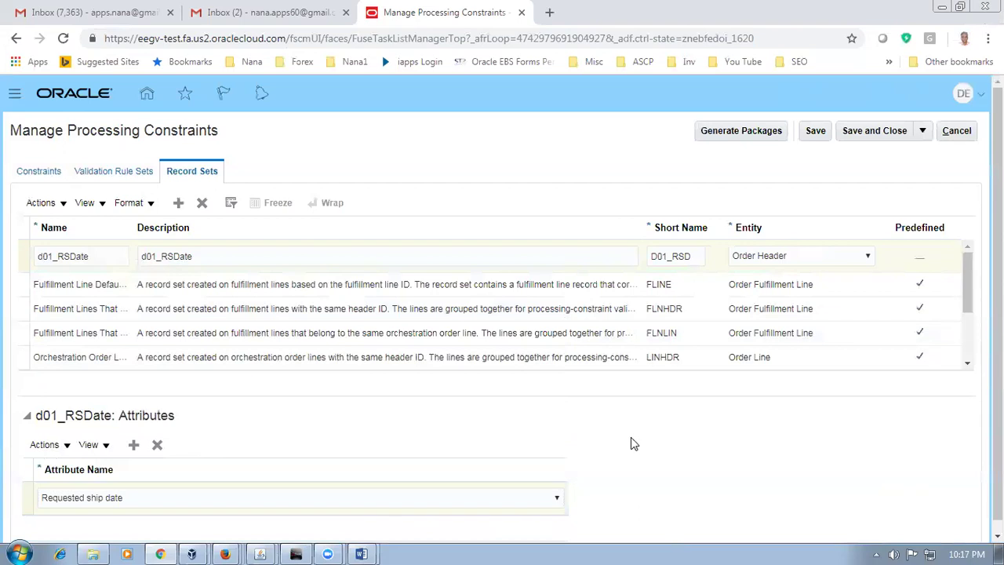
Step: Save the d01_RSDate record set with its new attribute
key(alt+Tab)
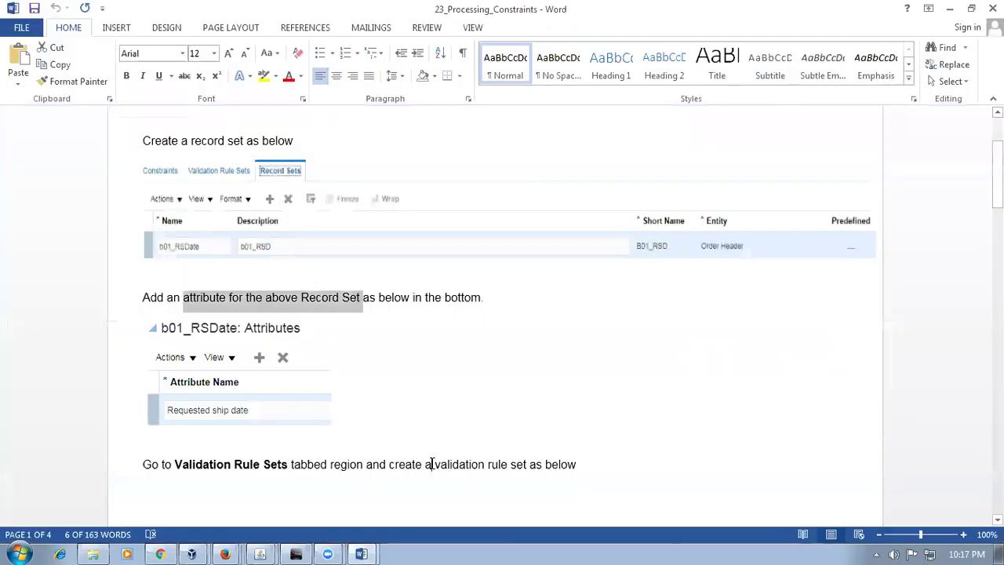
click(431, 464)
drag(411, 466, 503, 469)
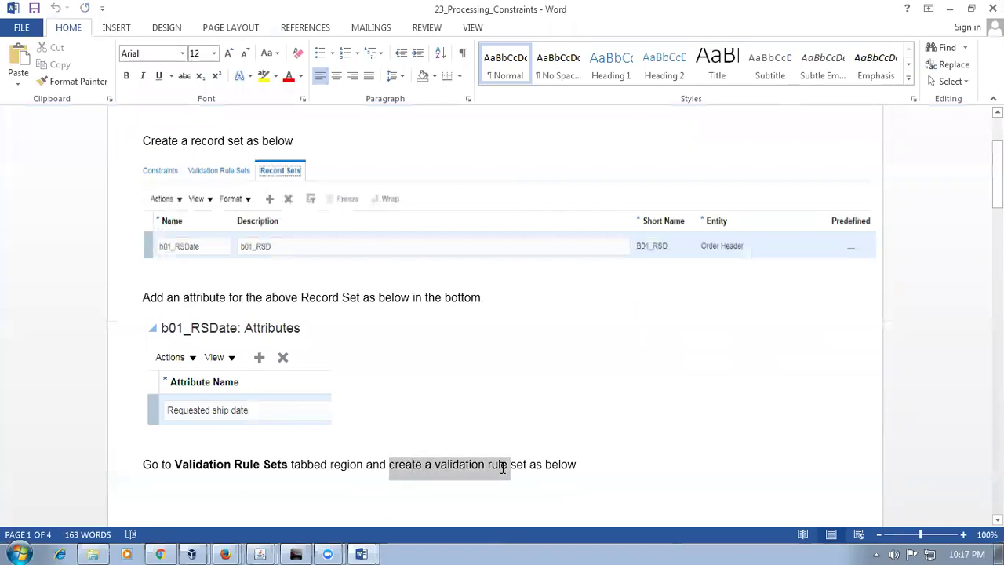
key(alt+Tab)
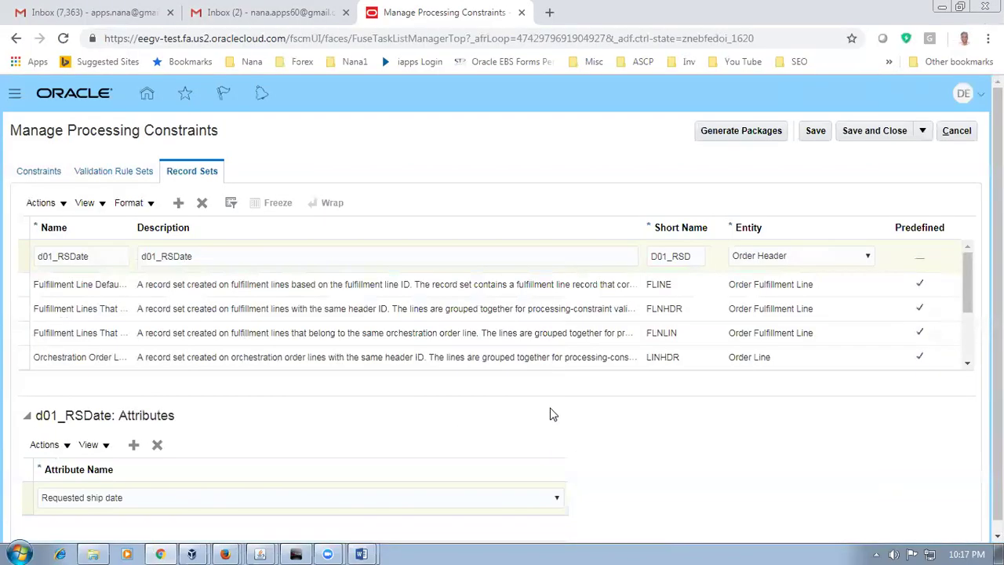
click(816, 132)
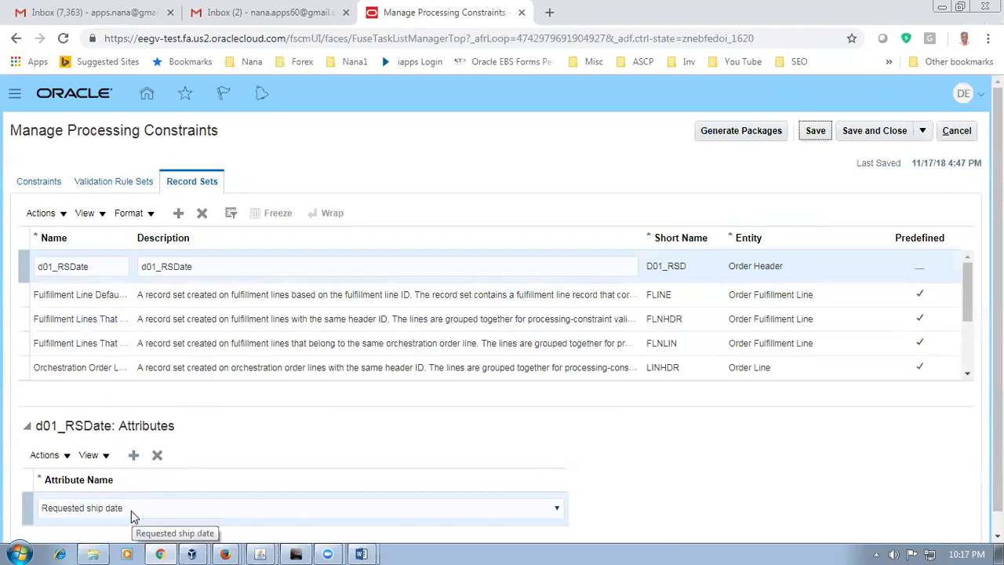
Step: Add a new row in the Validation Rule Sets section
click(119, 186)
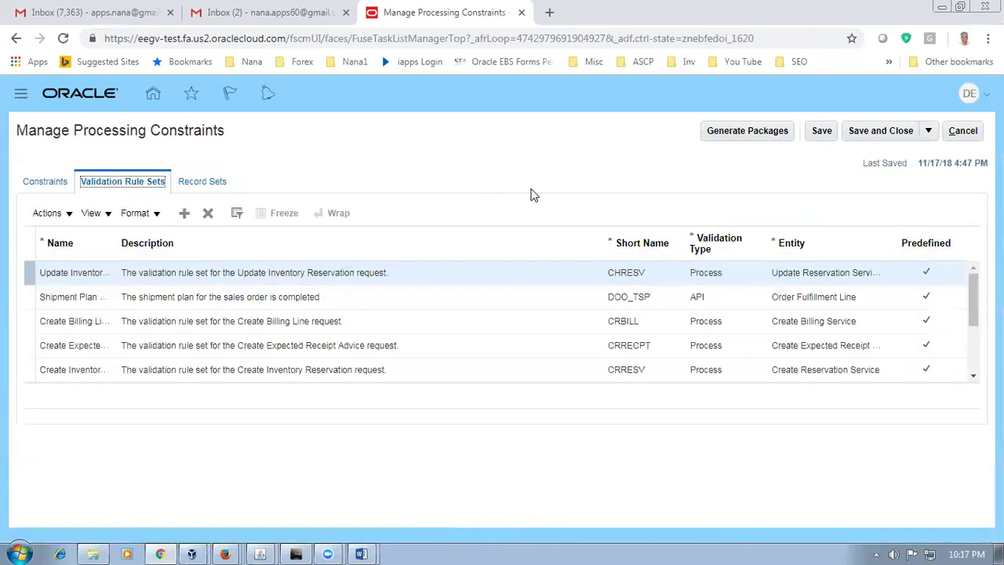
key(alt+Tab)
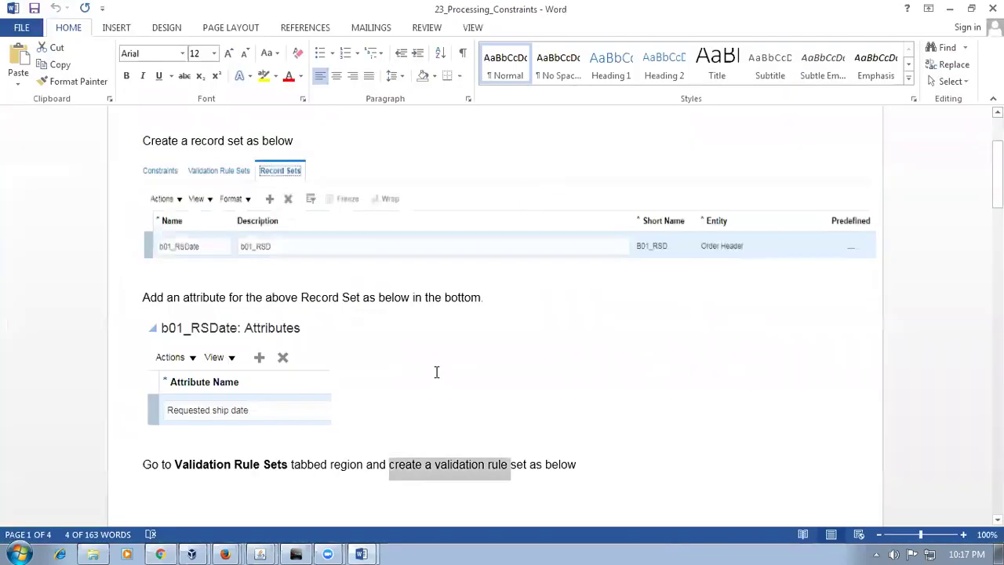
click(328, 463)
scroll(328, 439, down, 3)
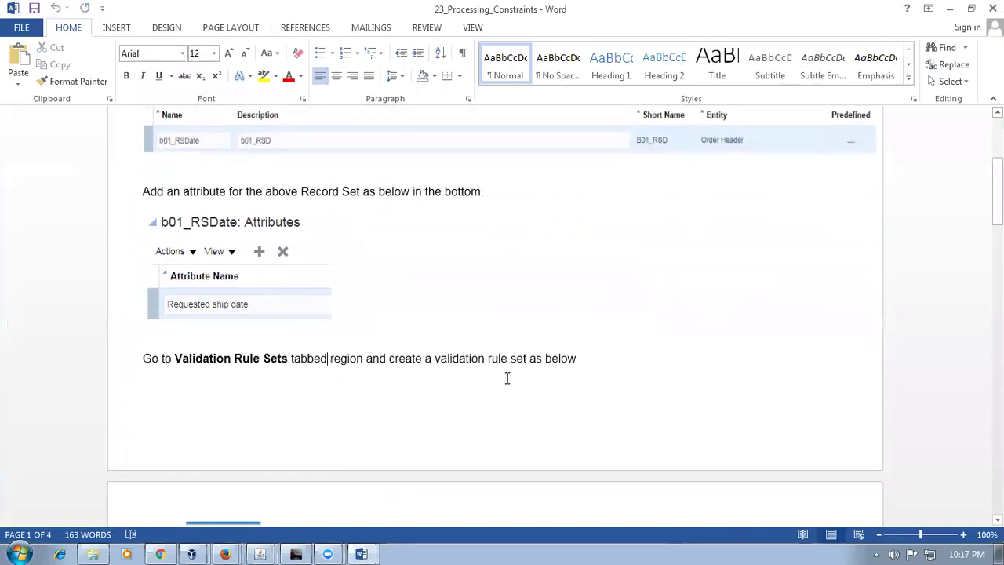
scroll(506, 378, down, 8)
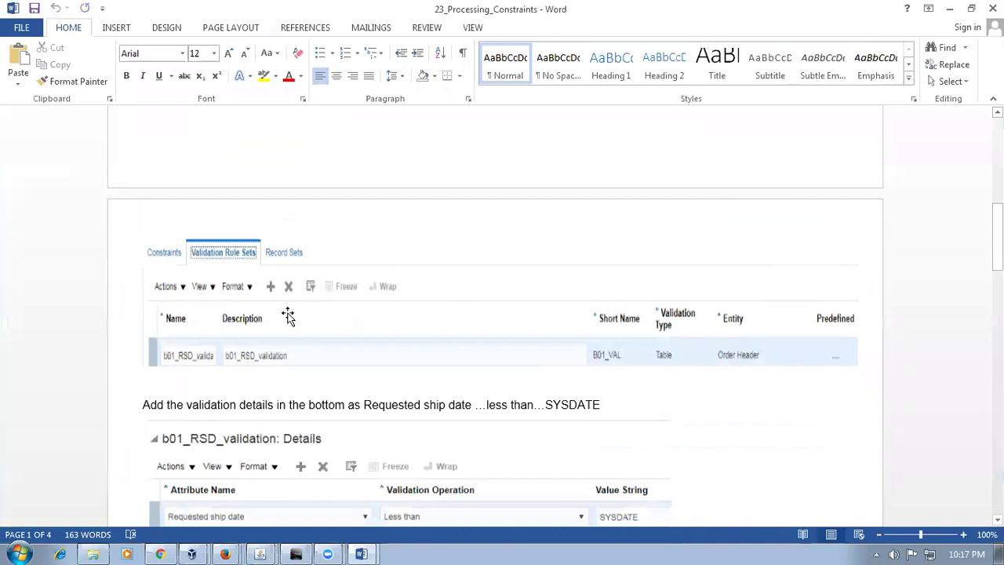
key(alt+Tab)
click(186, 215)
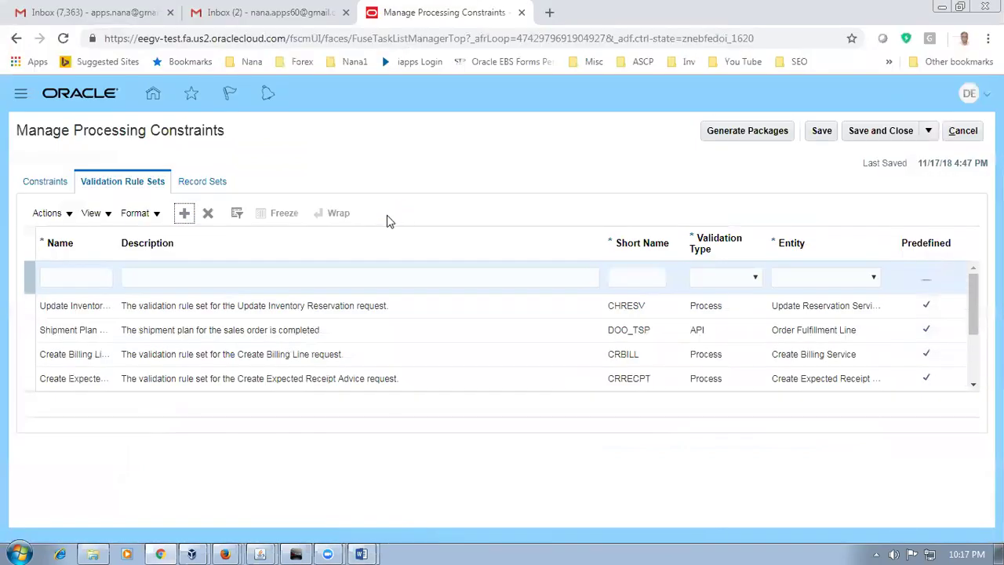
Step: Name the new validation rule set d01_RSD_validation and copy the name
key(alt+Tab)
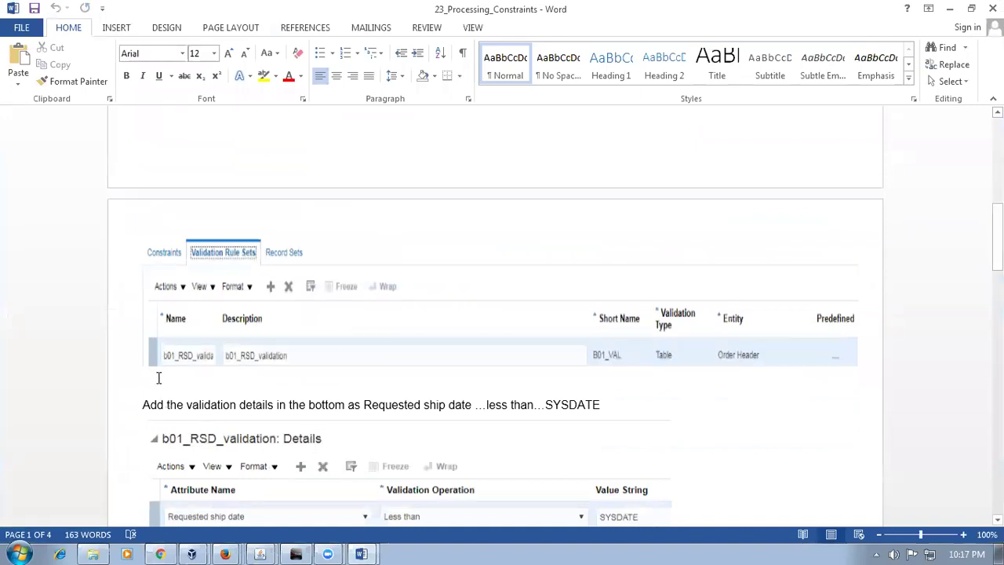
key(alt+Tab)
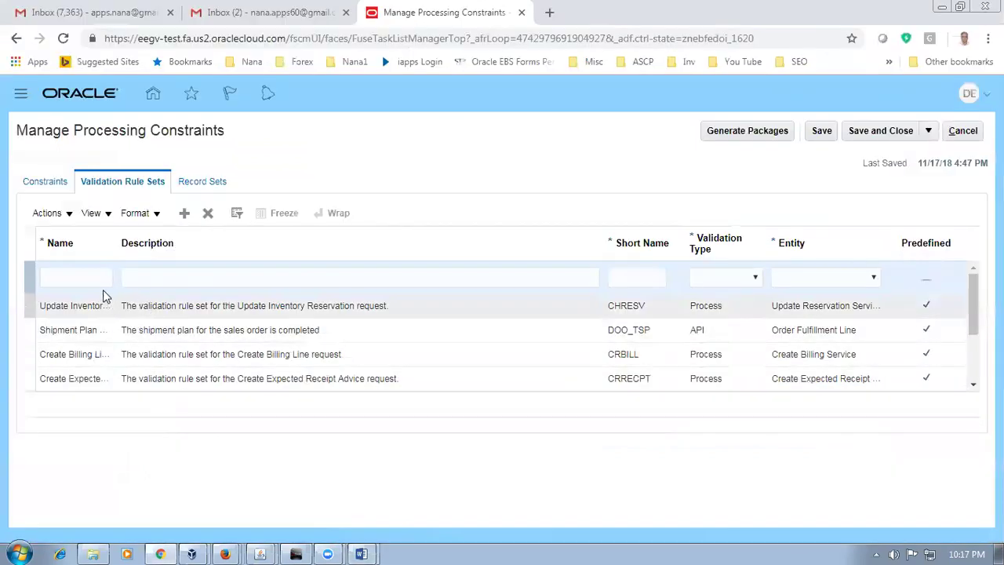
click(102, 280)
text(d01)
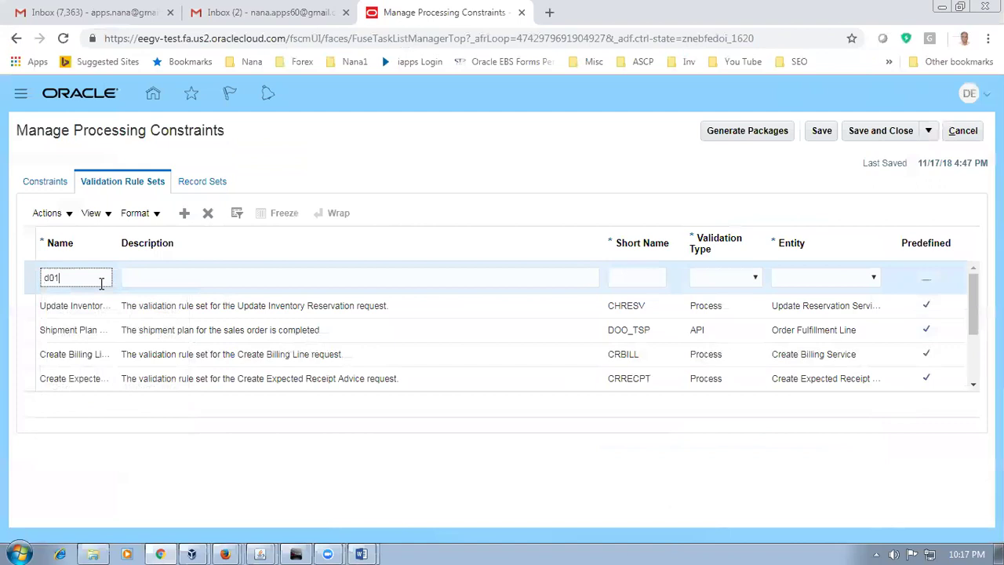
text(_RSD_validation)
key(shift+Left)
key(shift+Left)
key(shift+Left)
key(shift+Left)
key(shift+Left)
key(shift+Left)
key(shift+Left)
key(shift+Left)
key(shift+Left)
key(shift+Left)
key(shift+Left)
key(shift+Left)
key(shift+Left)
key(shift+Left)
key(shift+Left)
key(shift+Left)
key(shift+Left)
key(shift+Left)
key(ctrl+c)
click(147, 273)
Step: Paste d01_RSD_validation as the description and enter short name D01_VAL
key(ctrl+v)
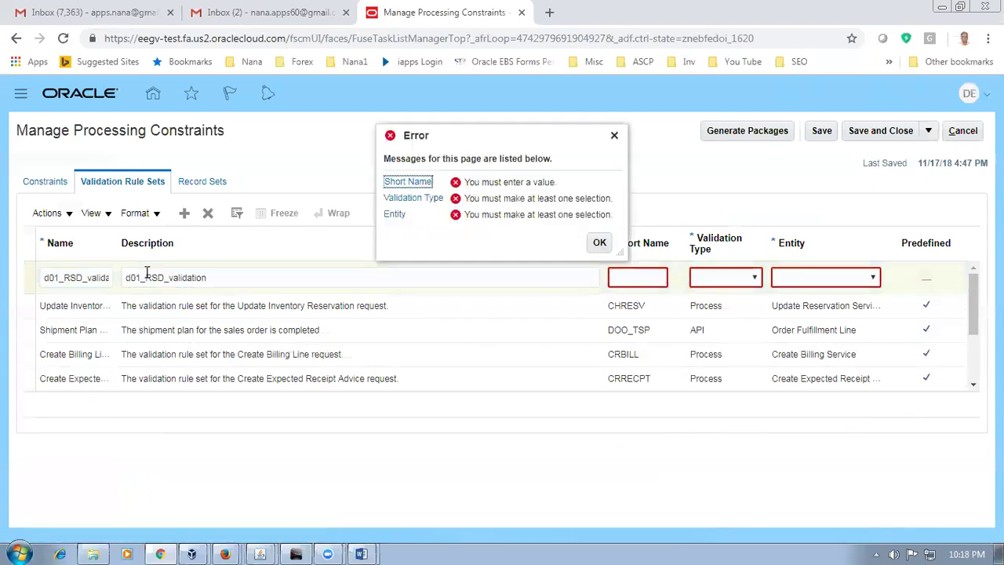
click(146, 273)
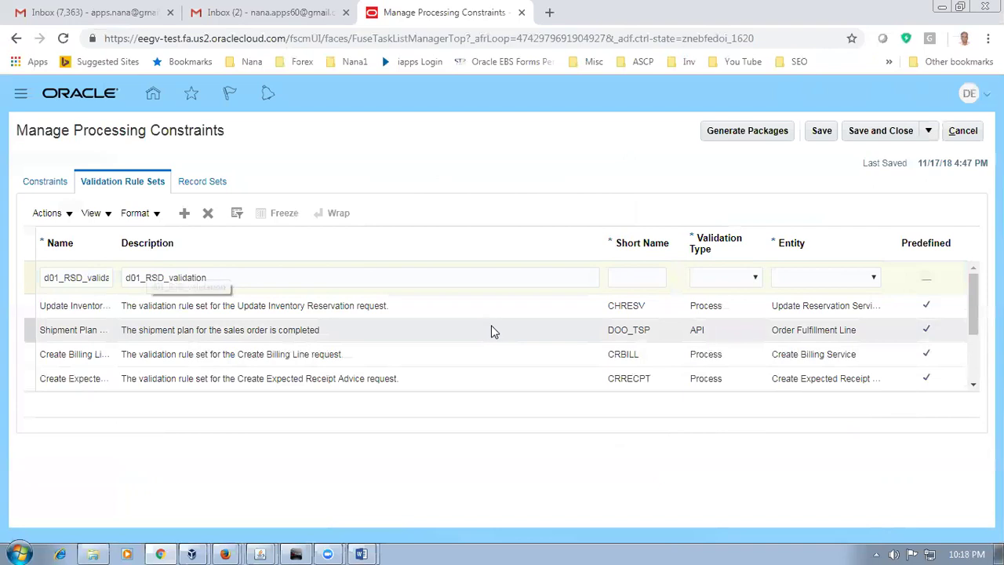
click(631, 278)
key(alt+Tab)
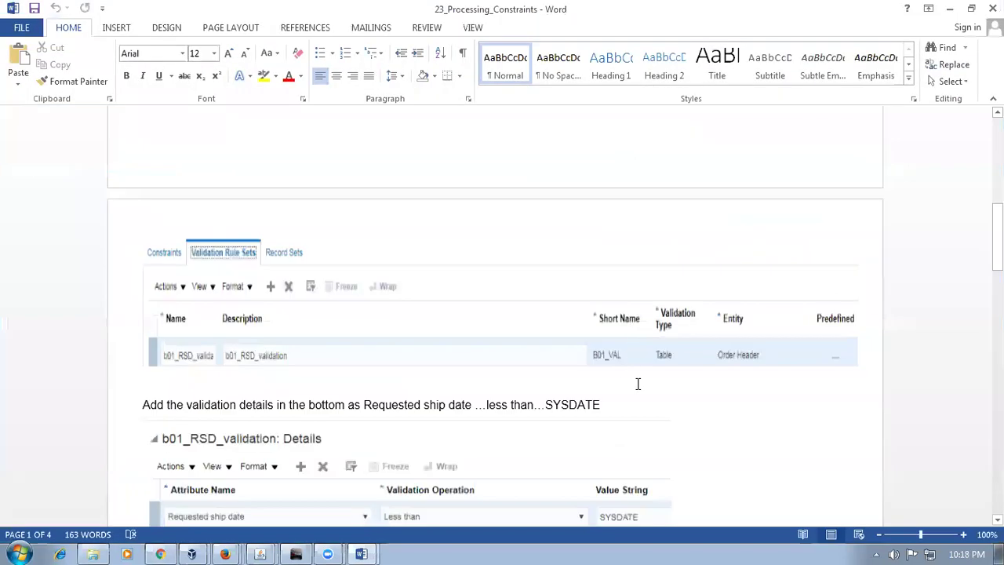
key(alt+Tab)
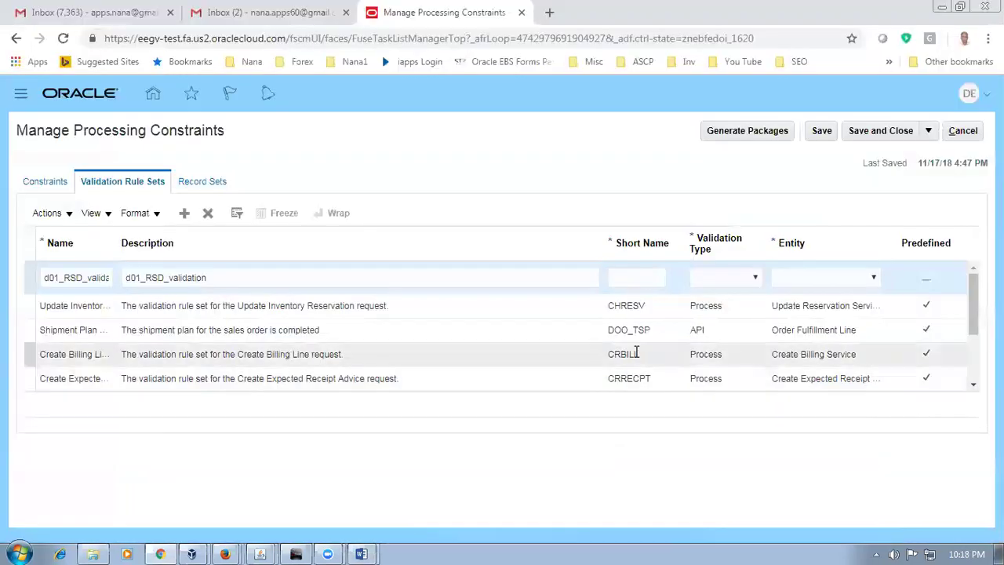
text(D01_VAL)
Step: Set the validation type to Table and the entity to Order Header
key(alt+Tab)
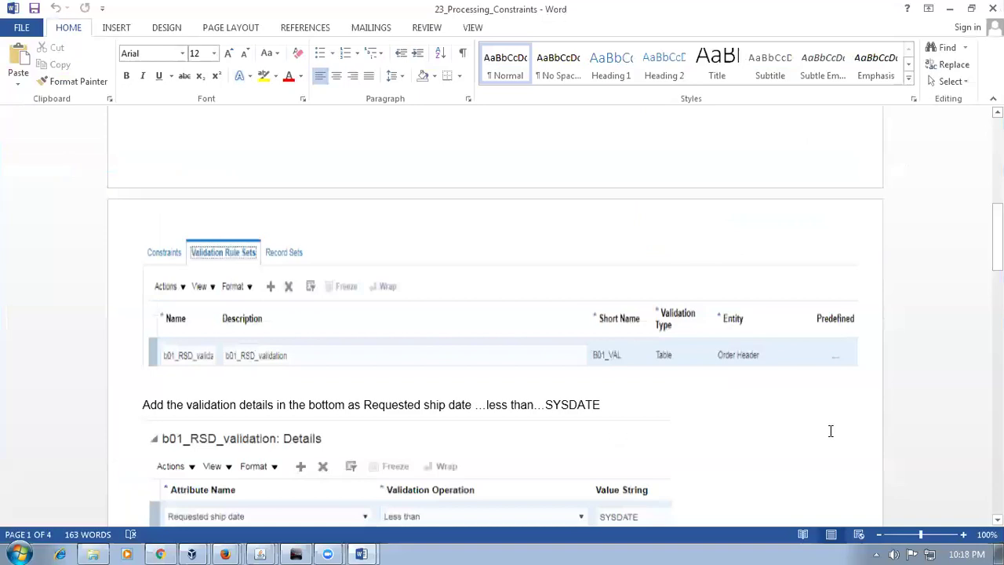
key(alt+Tab)
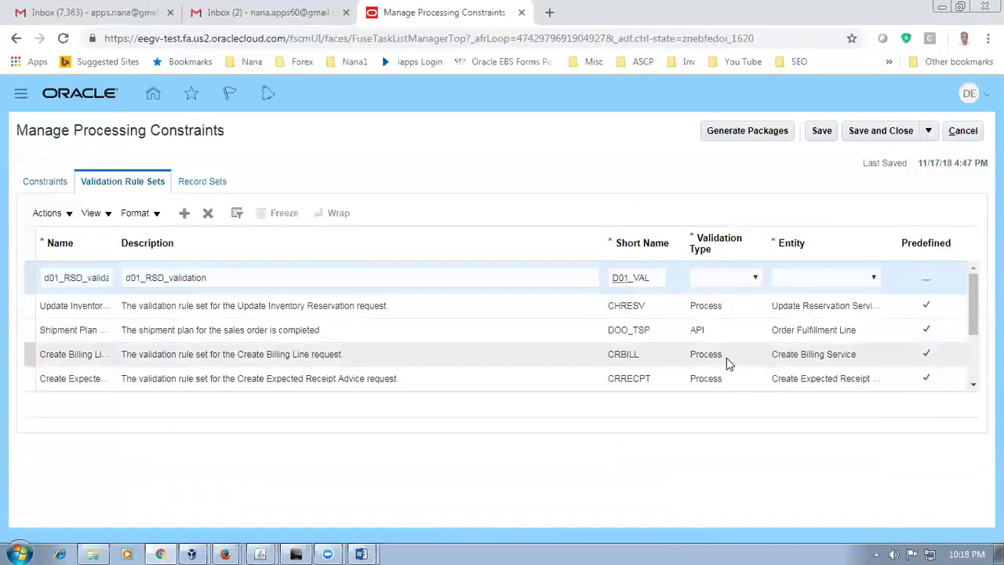
click(739, 279)
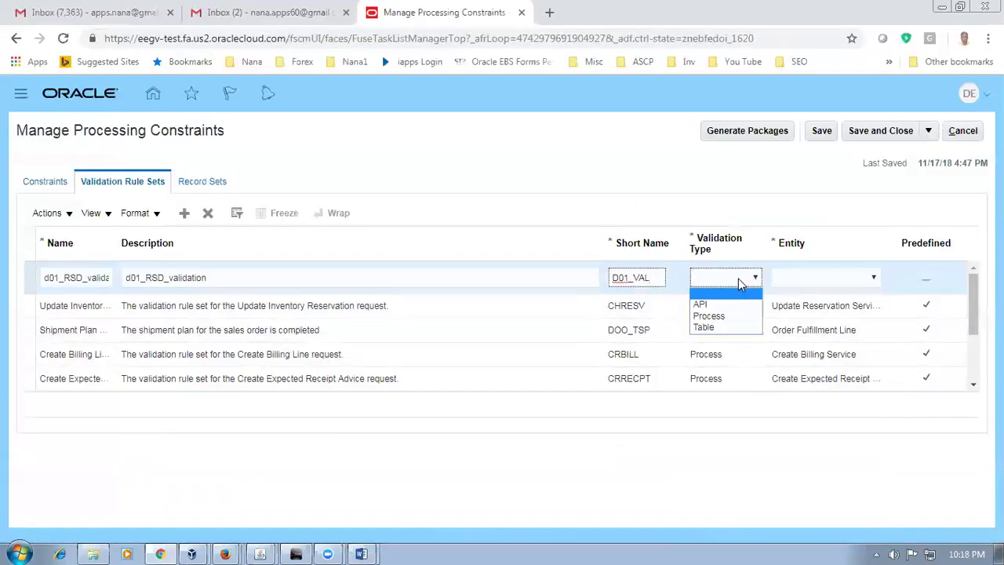
click(707, 327)
click(859, 283)
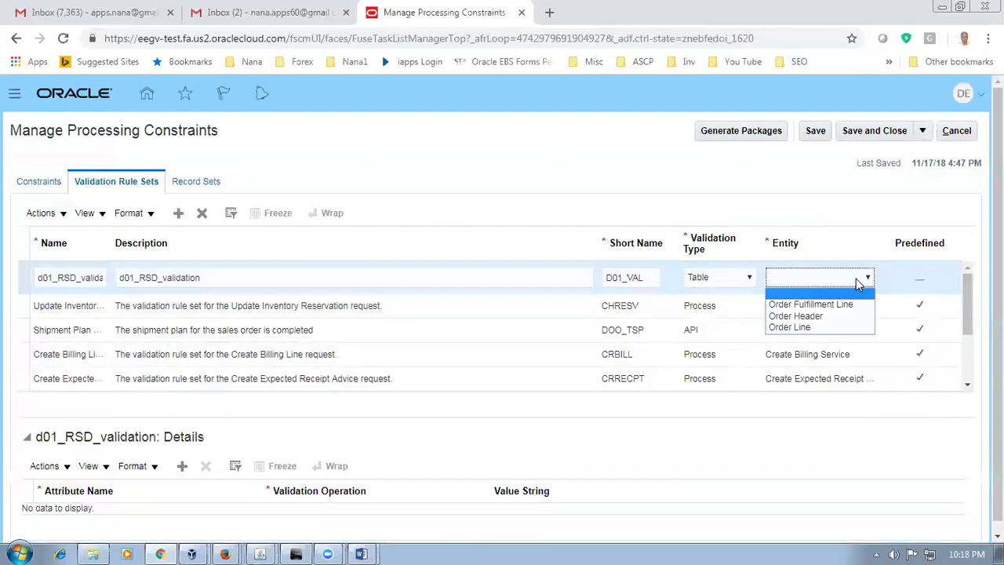
click(823, 316)
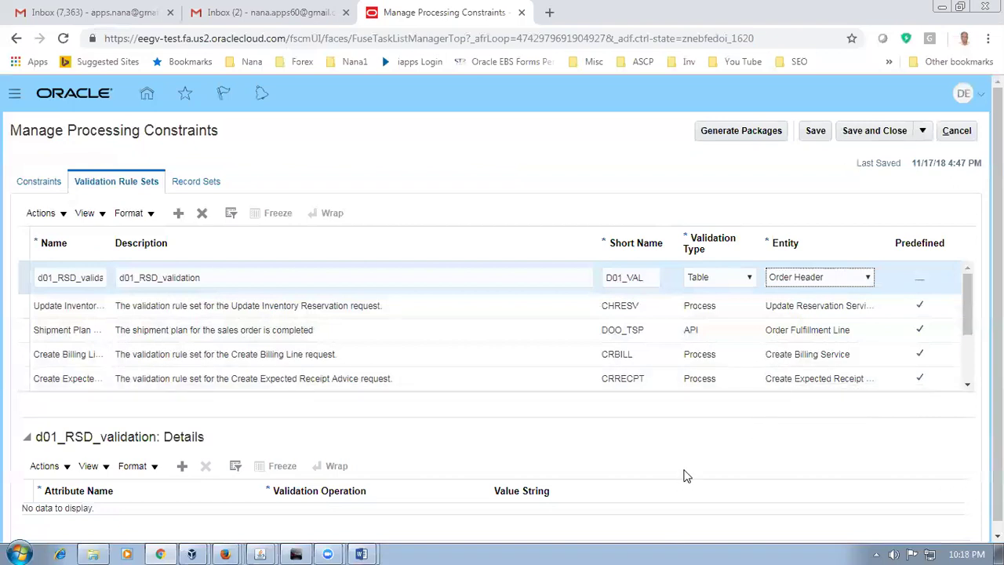
scroll(664, 461, down, 1)
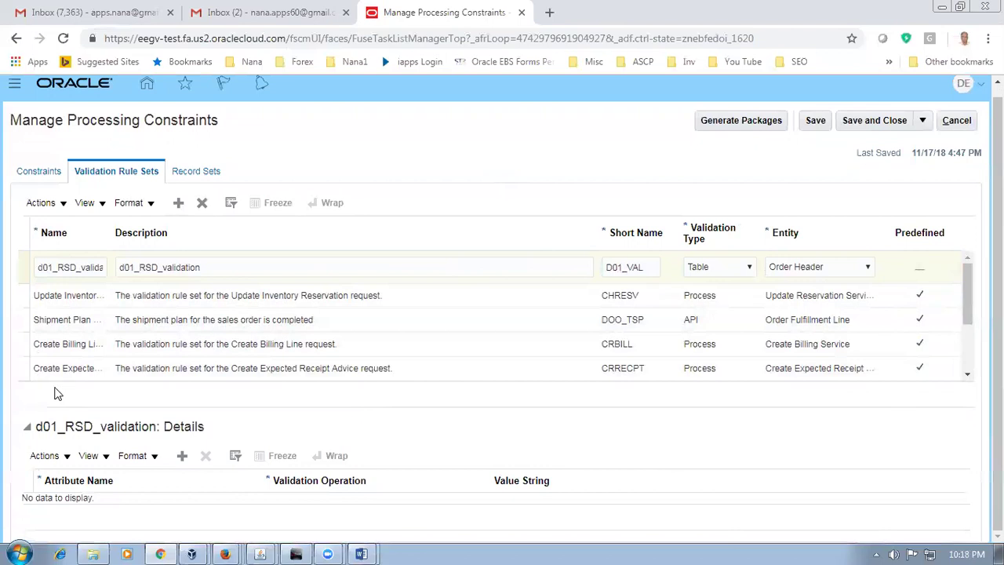
Step: Add a new validation detail row with Requested ship date as the attribute
key(alt+Tab)
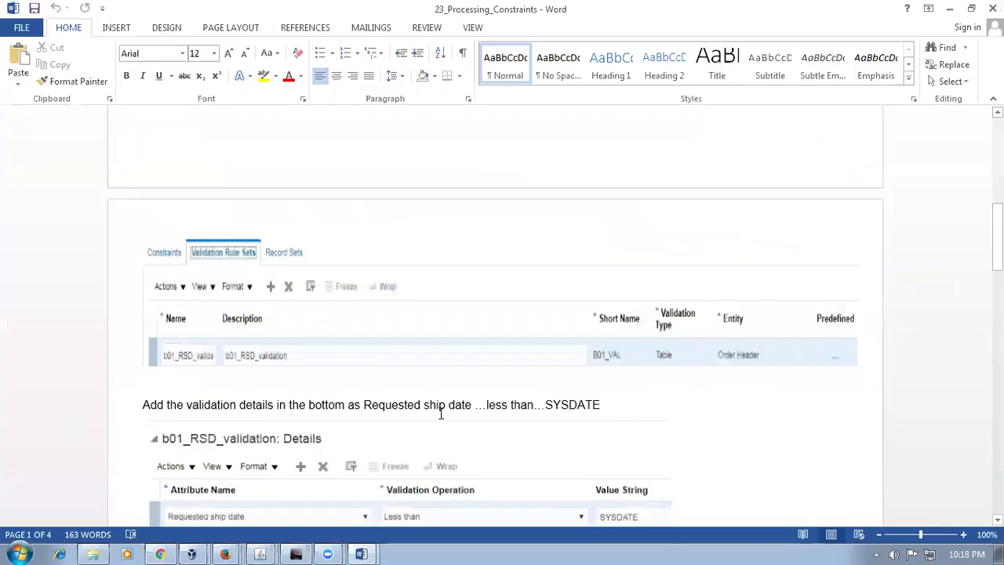
drag(187, 405, 308, 404)
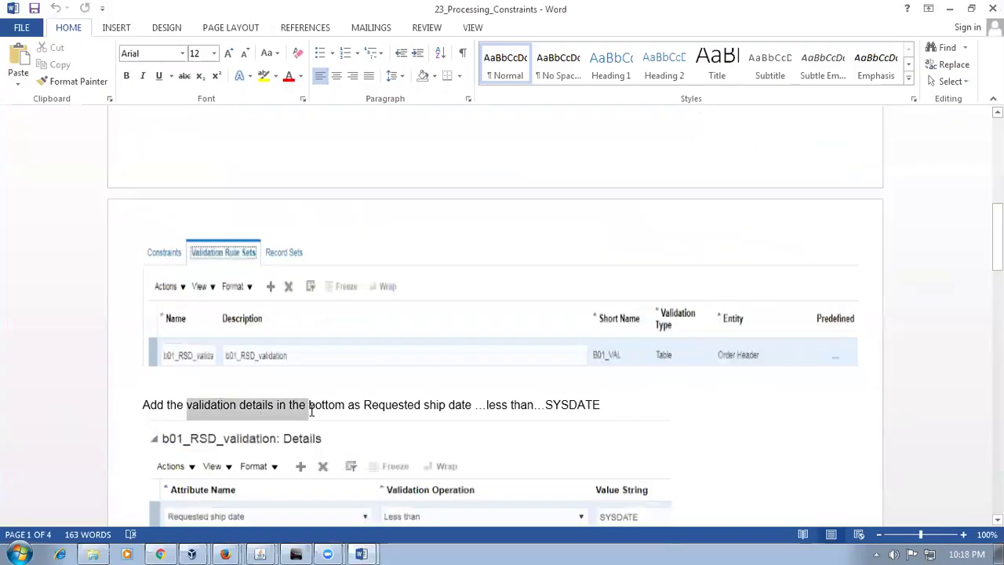
scroll(370, 463, down, 2)
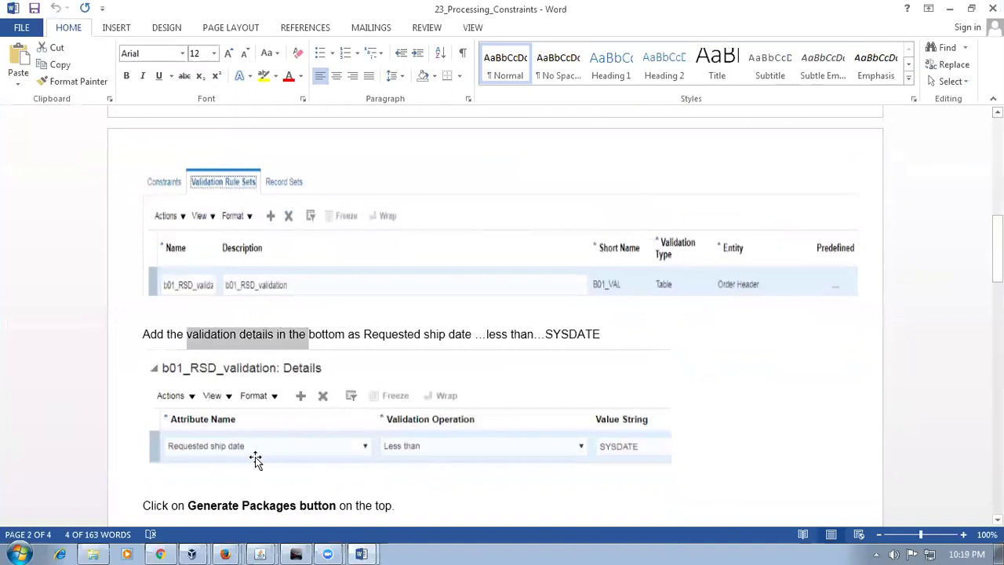
key(alt+Tab)
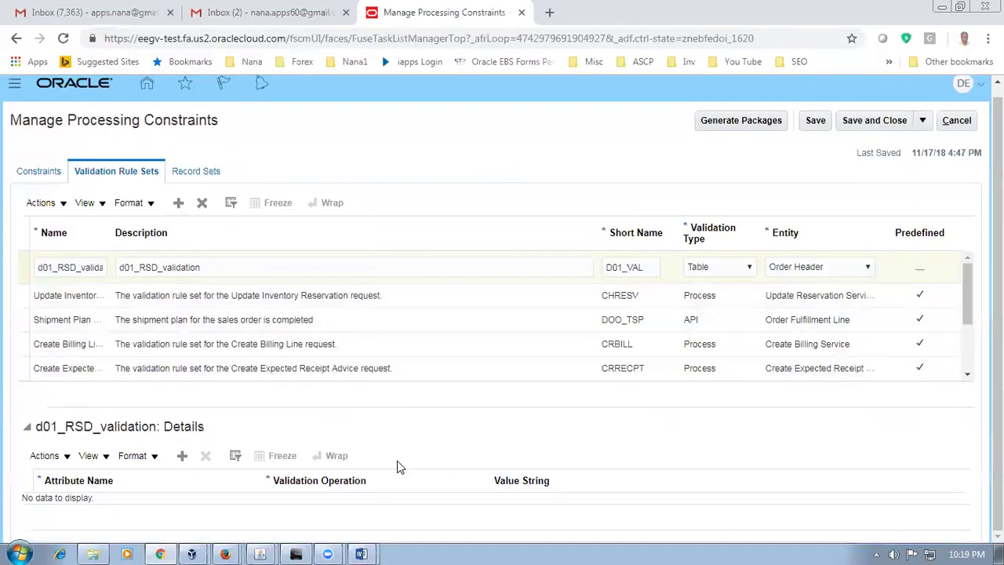
click(182, 455)
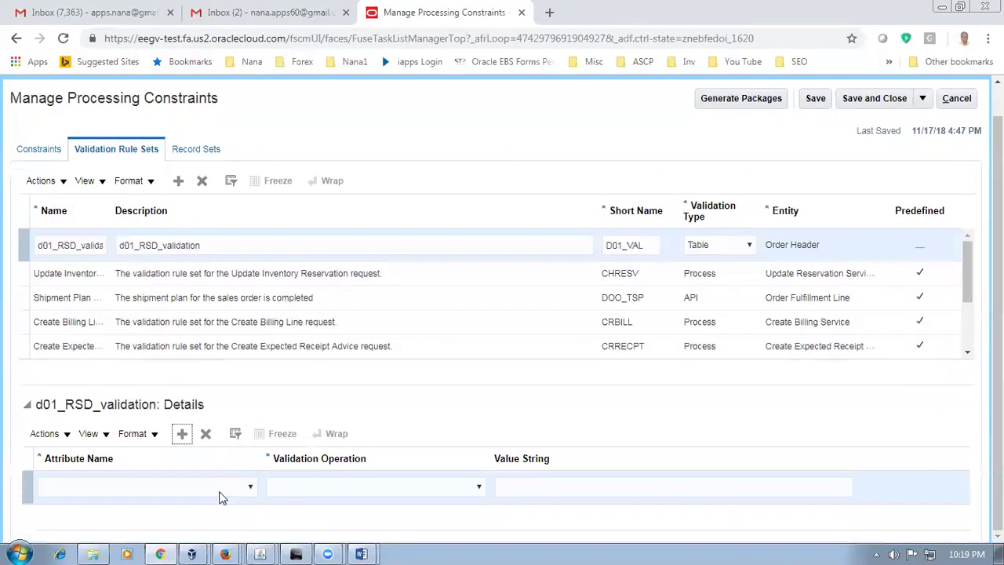
click(220, 493)
scroll(256, 329, down, 1)
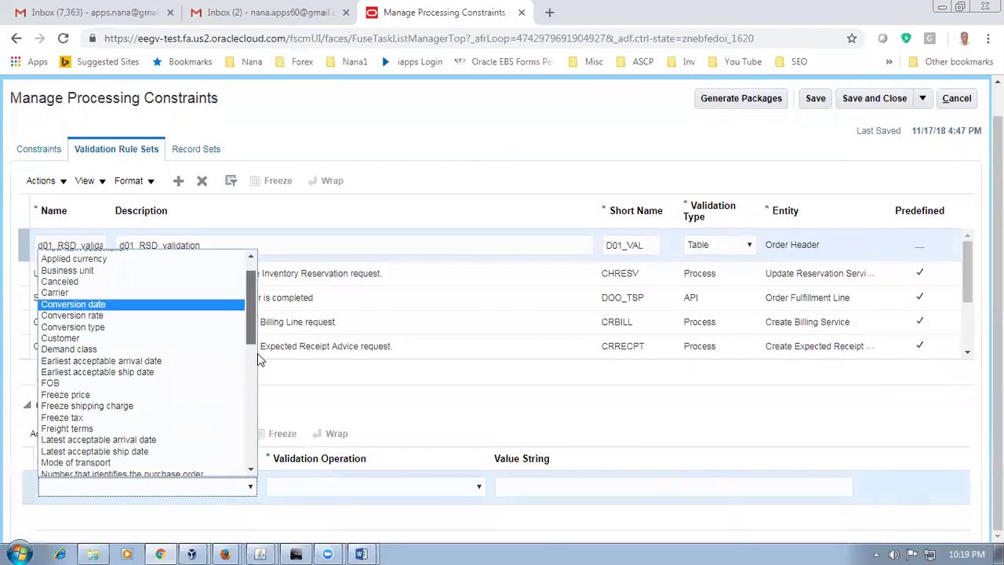
scroll(259, 355, down, 5)
drag(264, 394, 267, 409)
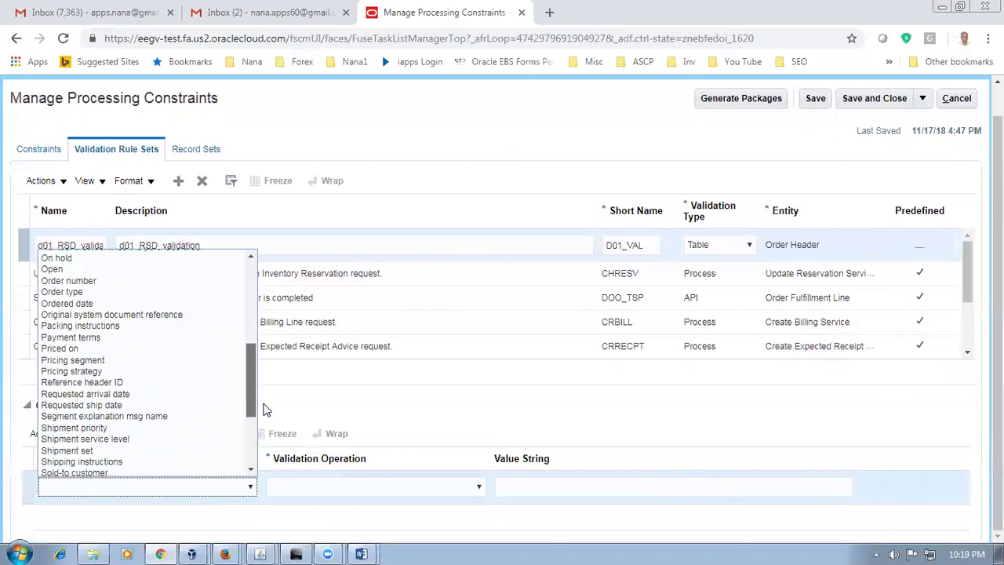
scroll(236, 410, up, 5)
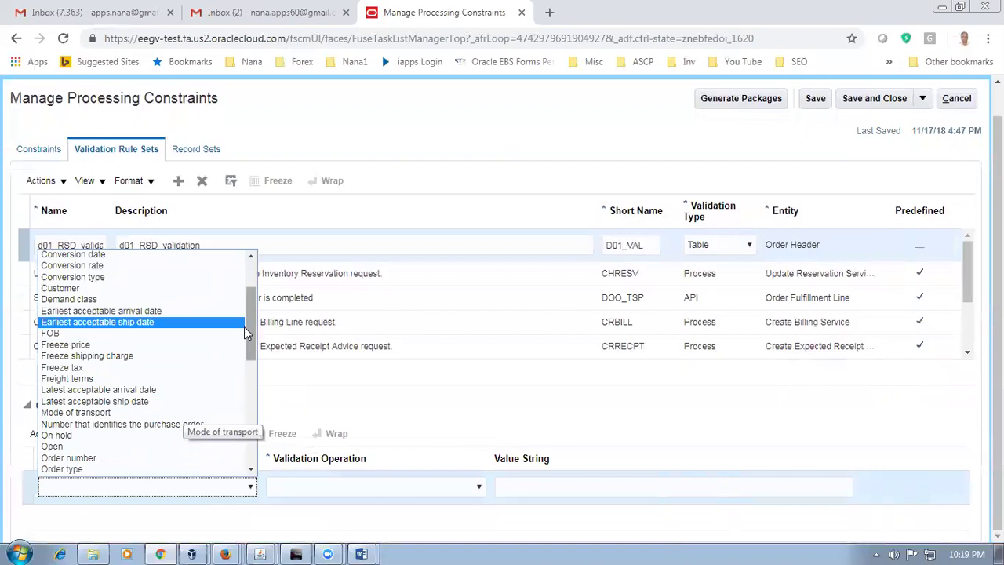
scroll(246, 329, down, 5)
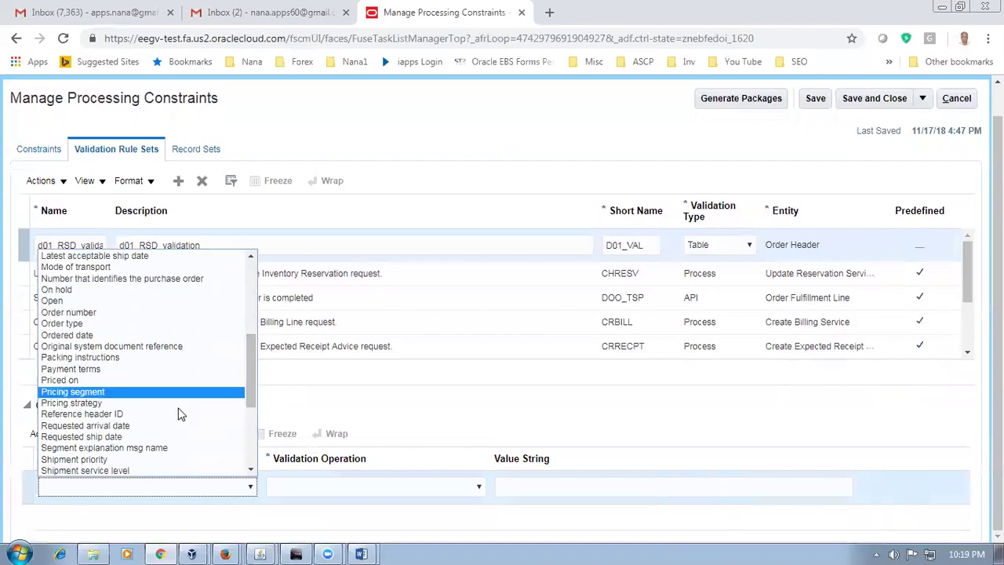
click(169, 436)
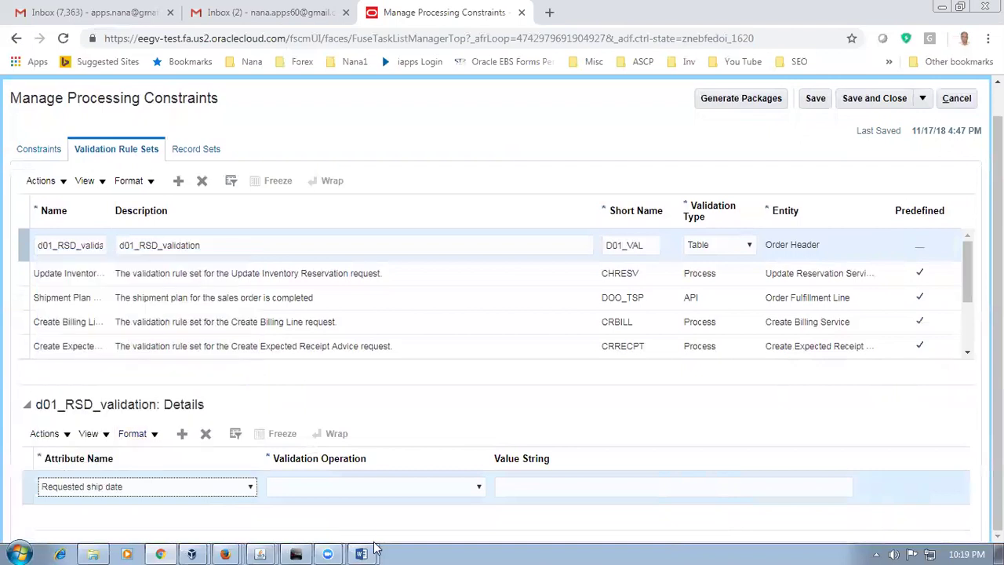
Step: Set the detail's validation operation to Less than and value string to SYSDATE
click(318, 496)
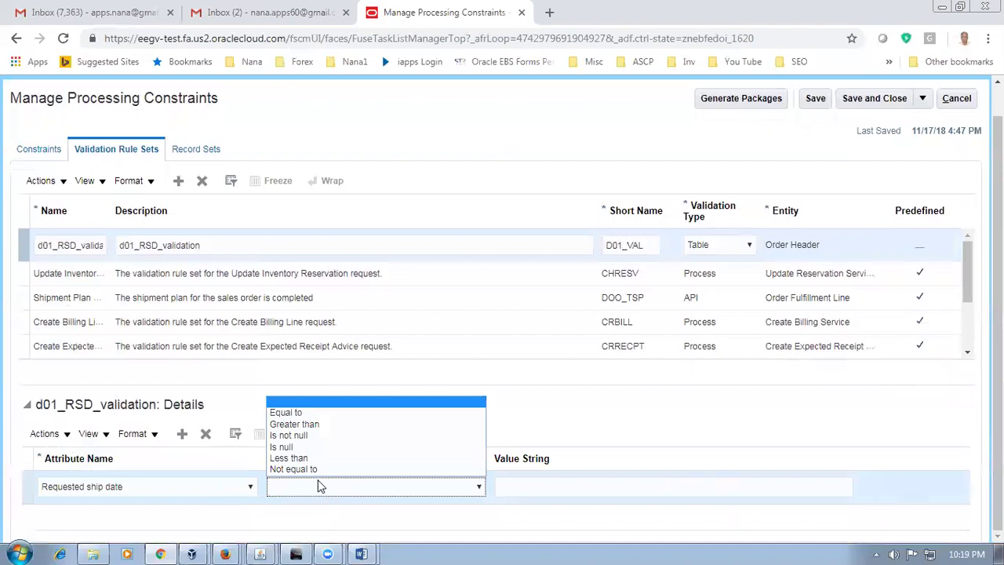
click(320, 457)
click(562, 489)
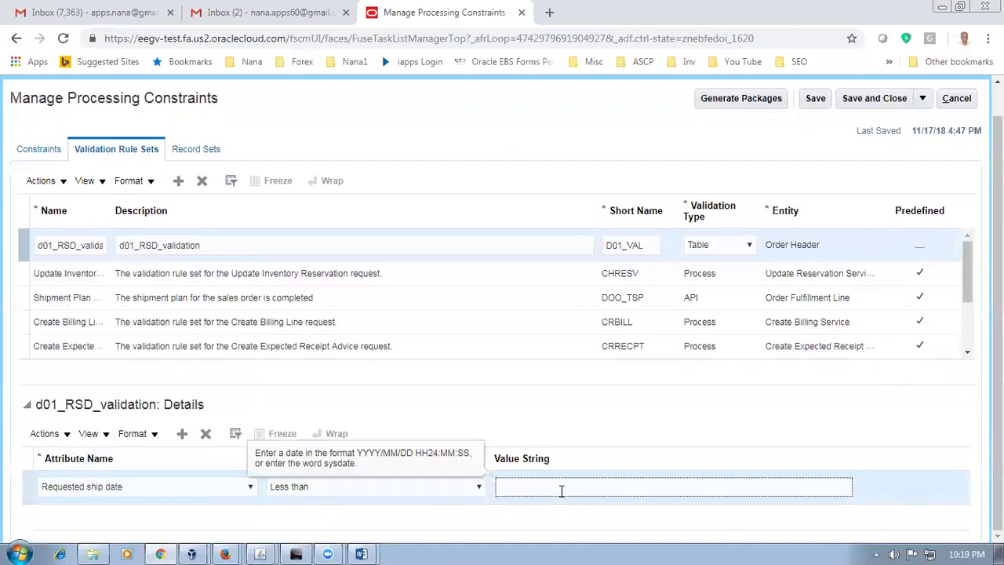
key(alt+Tab)
key(alt+space)
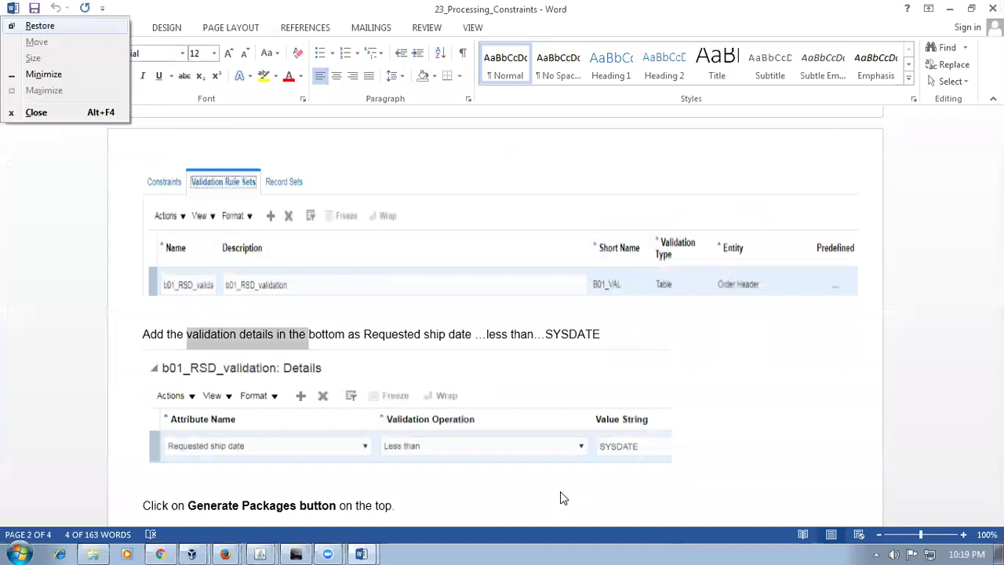
key(Escape)
key(alt+Tab)
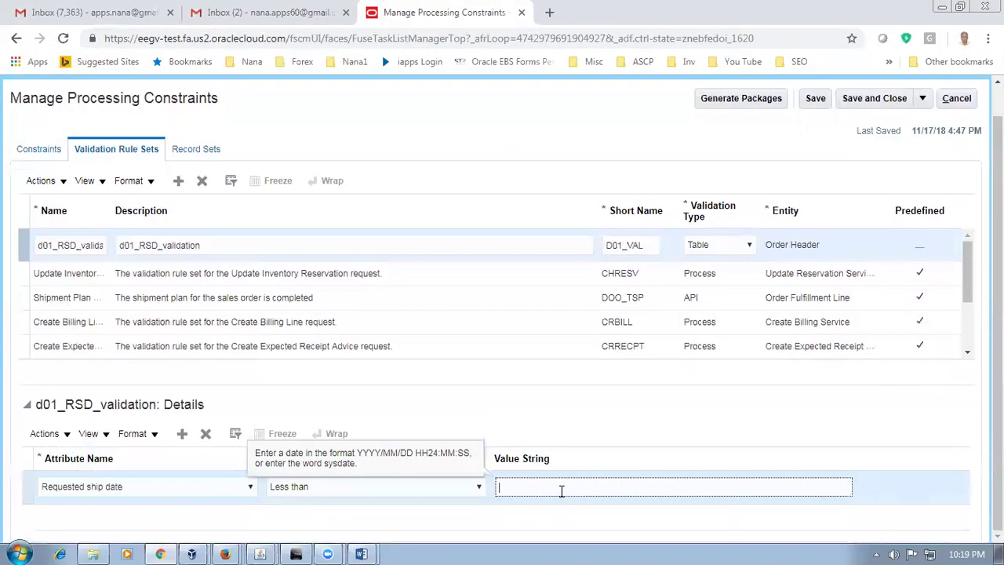
text(SYS)
click(542, 427)
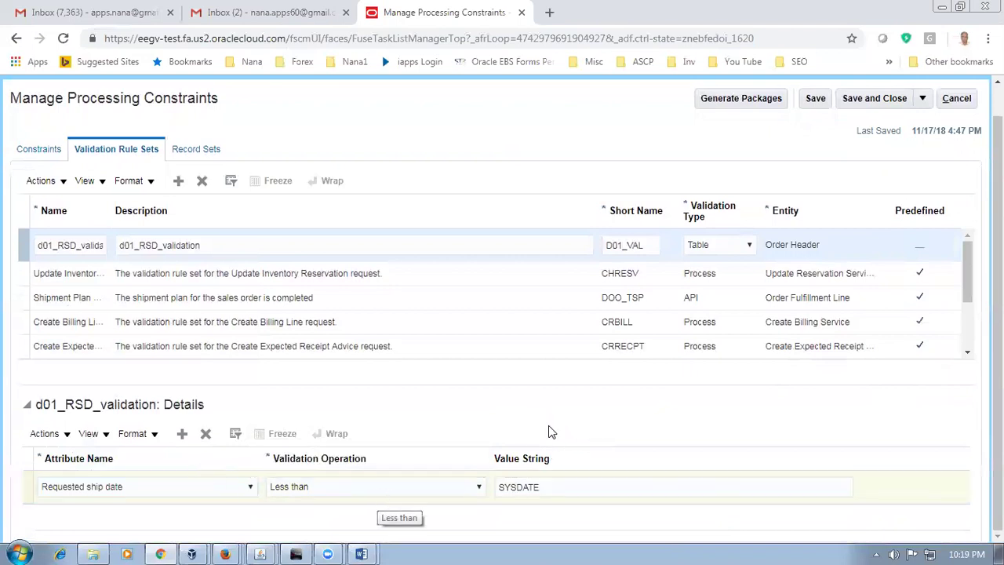
scroll(550, 425, up, 1)
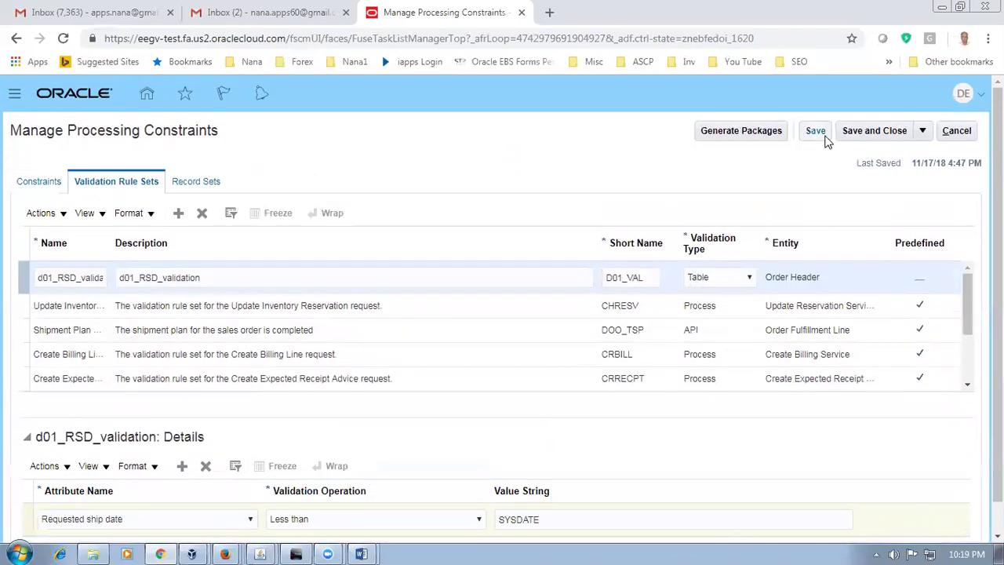
Step: Save the Requested ship date validation detail and switch to the Constraints list
click(820, 132)
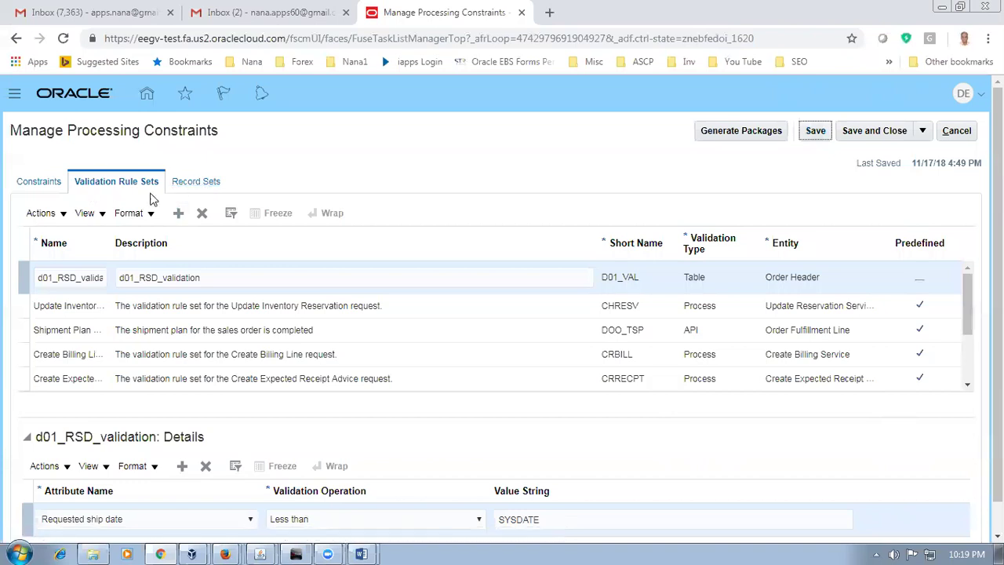
key(alt+Tab)
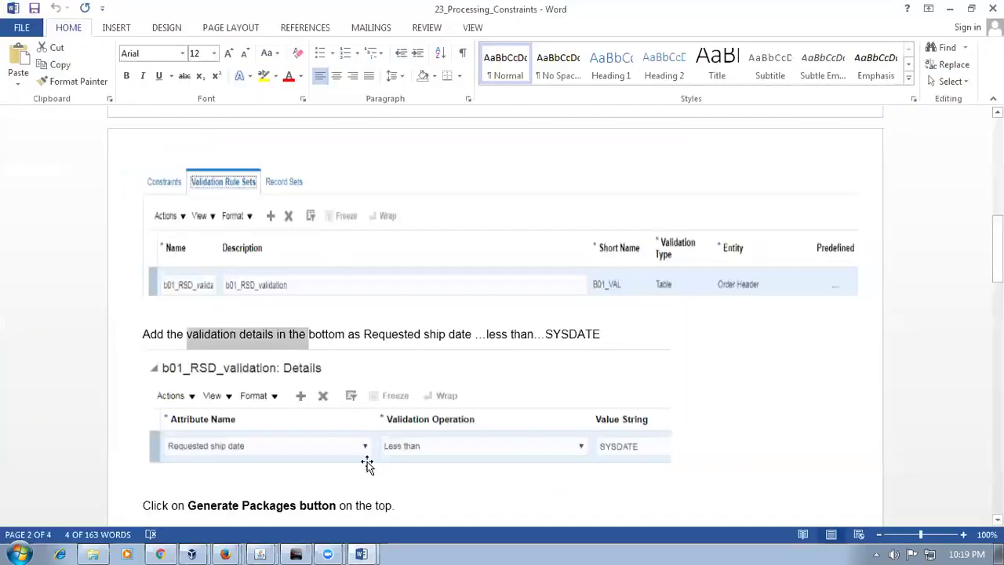
click(296, 507)
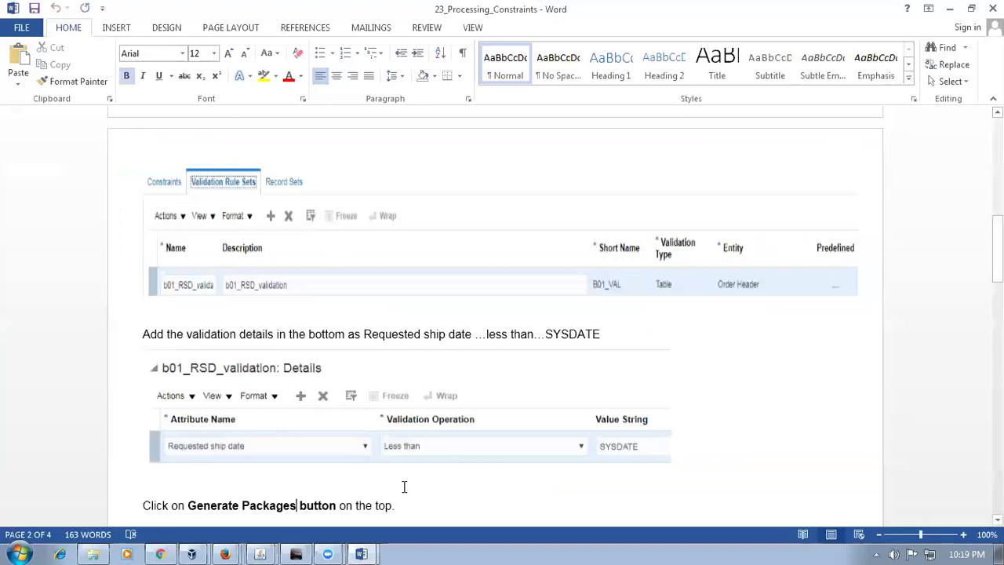
scroll(345, 505, down, 2)
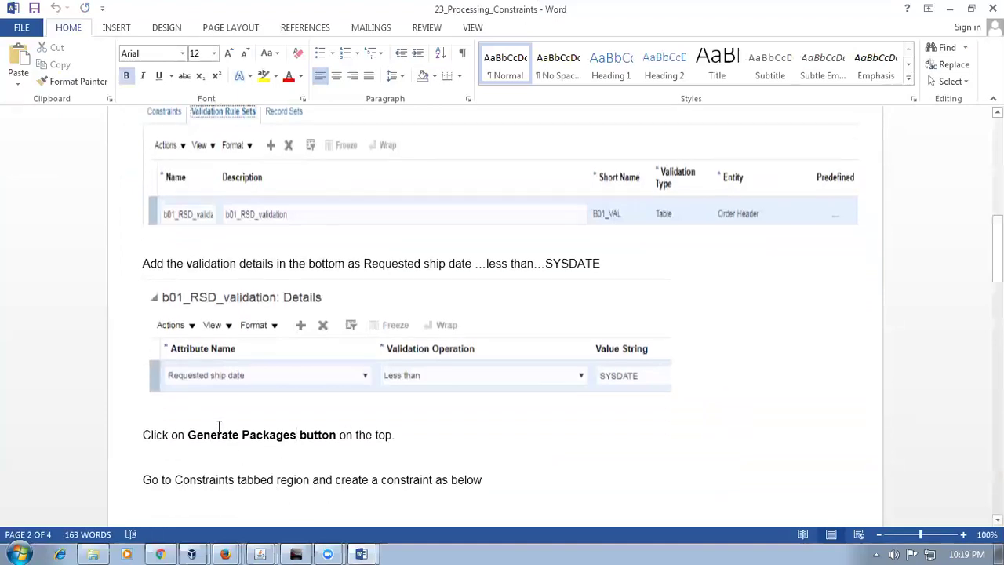
scroll(265, 450, up, 2)
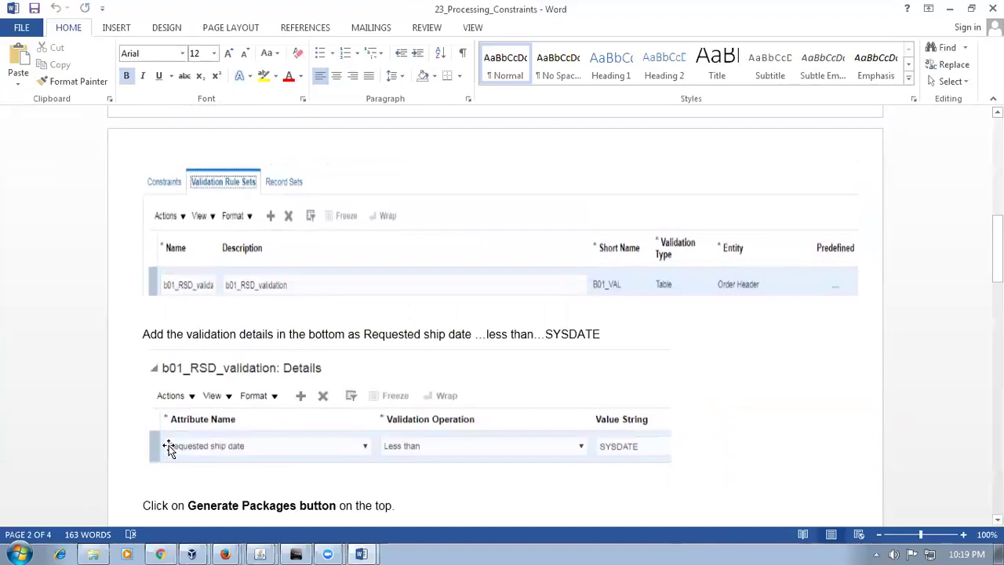
drag(211, 506, 297, 506)
key(alt+Tab)
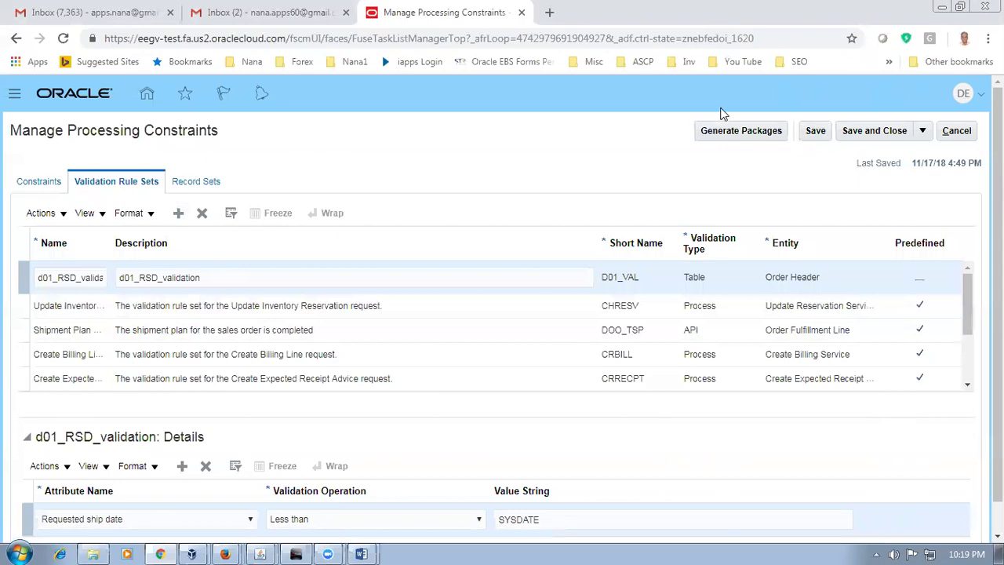
click(816, 134)
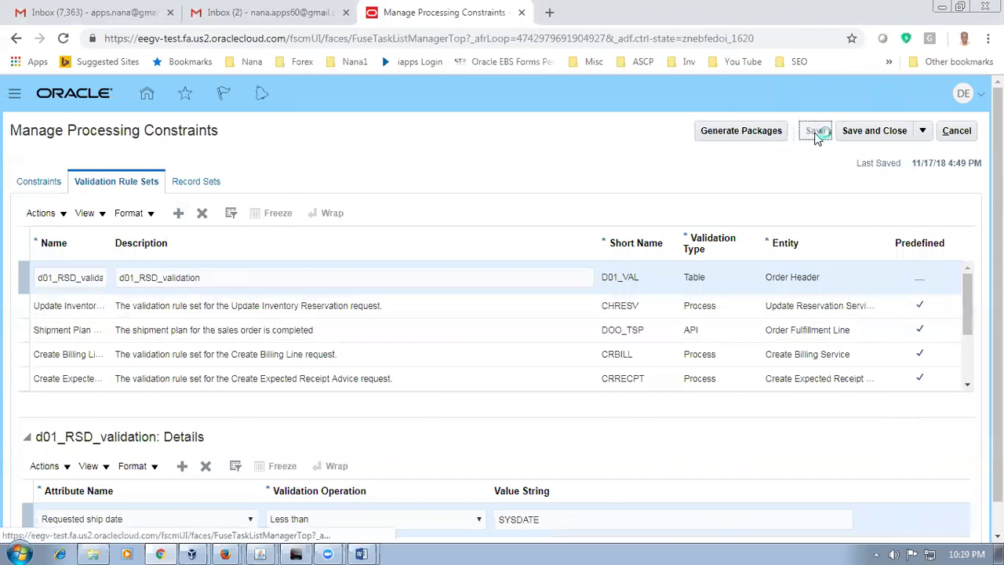
click(31, 185)
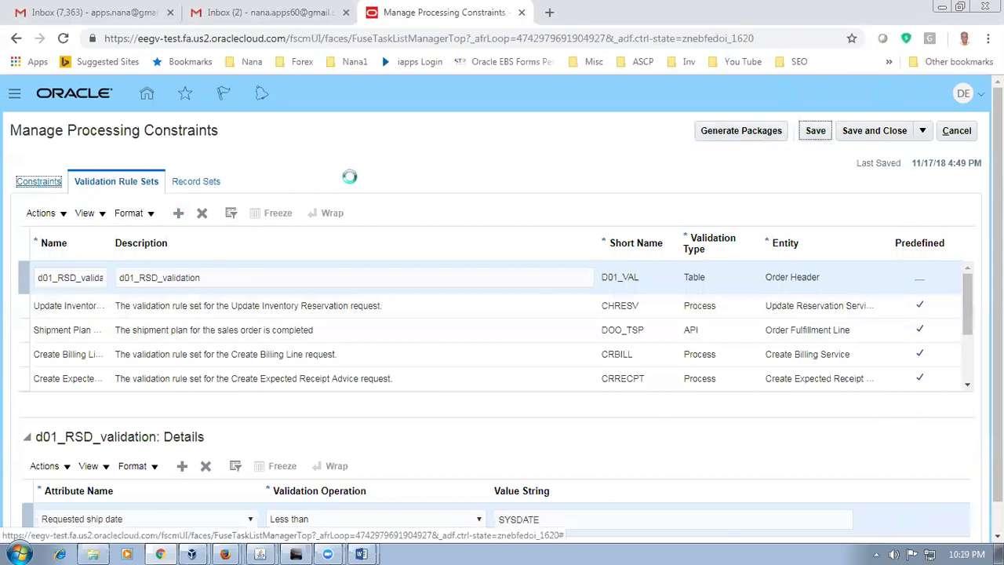
key(alt+Tab)
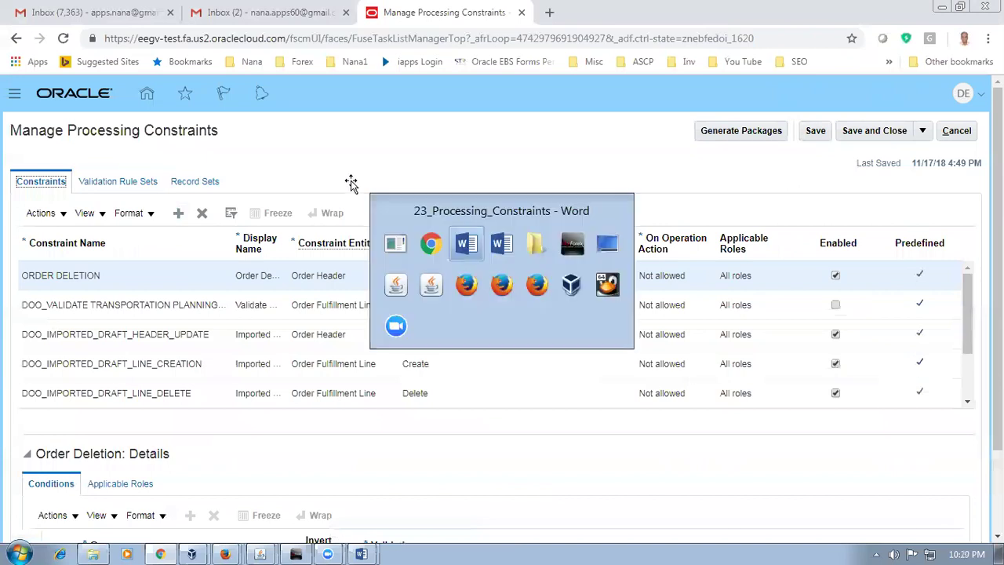
Step: Add a blank constraint row and enter D01_RSDATE as its constraint name
scroll(371, 355, down, 4)
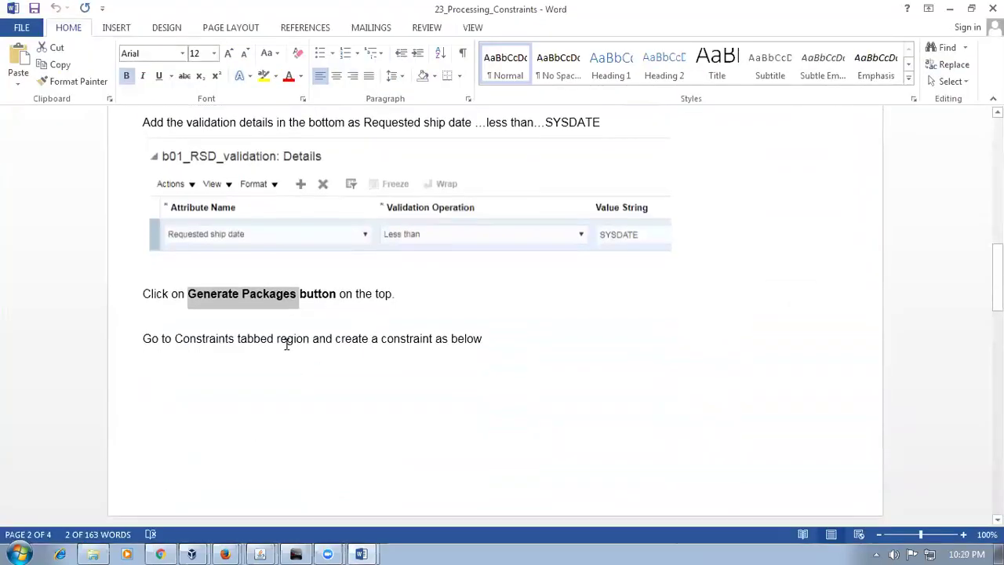
scroll(385, 344, down, 3)
scroll(386, 346, down, 3)
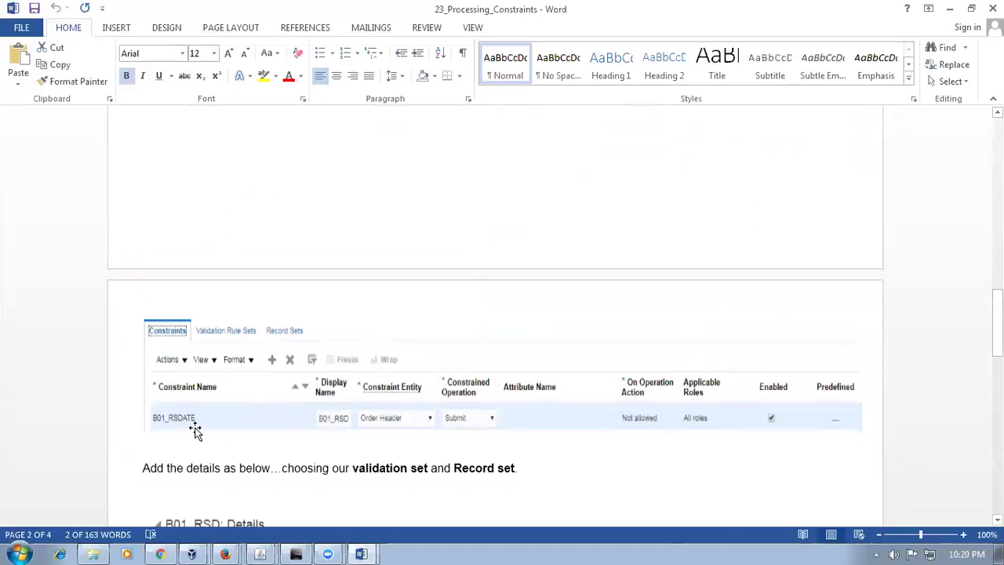
key(alt+Tab)
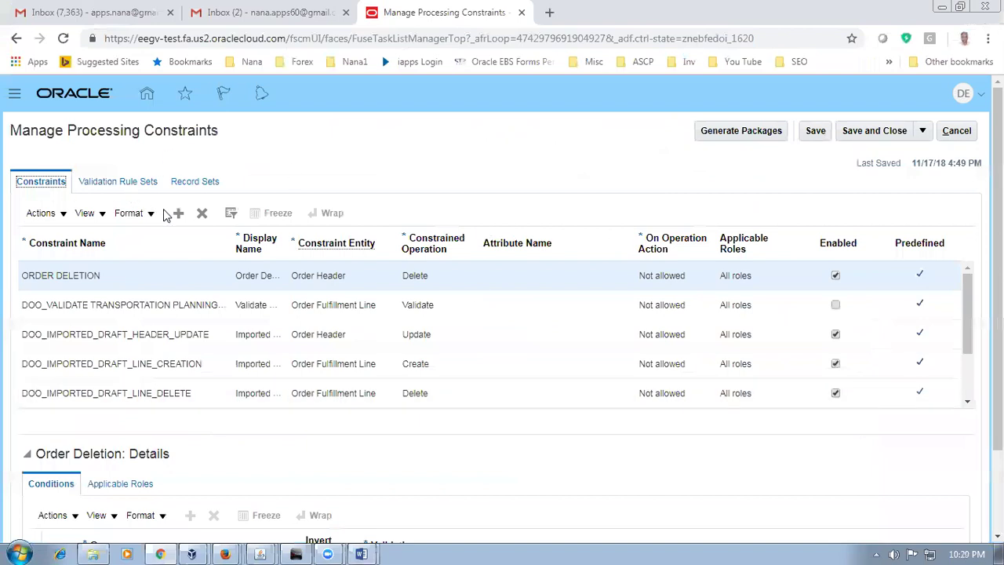
click(178, 213)
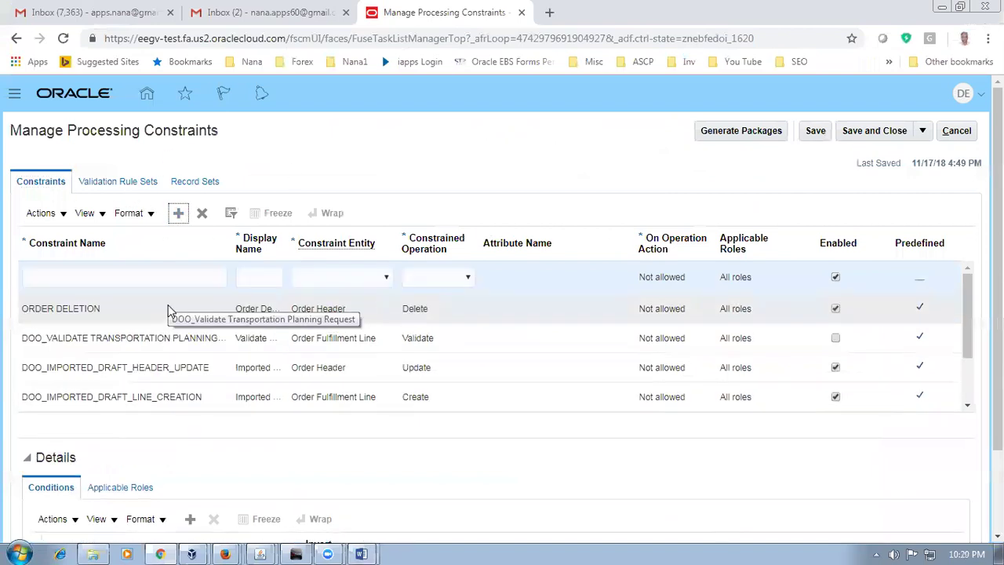
click(124, 273)
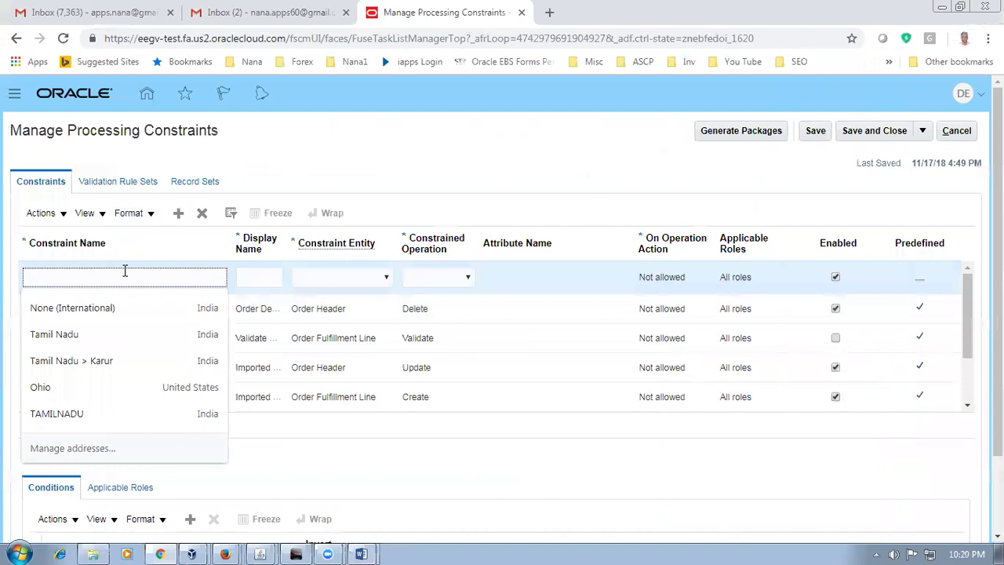
text(D01-RS)
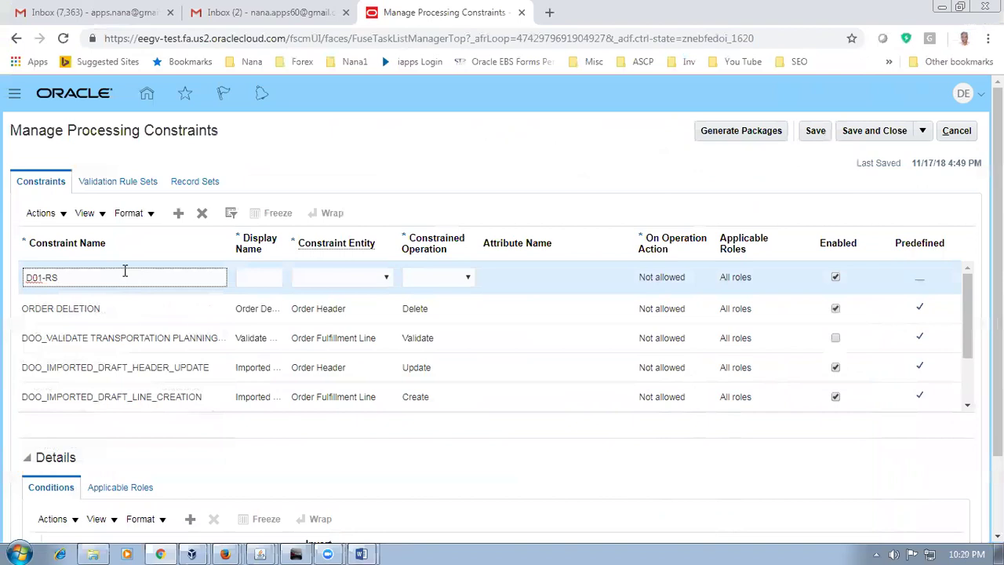
key(BackSpace)
key(BackSpace)
key(BackSpace)
key(BackSpace)
text(RSDATE)
key(BackSpace)
key(BackSpace)
text(ATE)
key(alt+Tab)
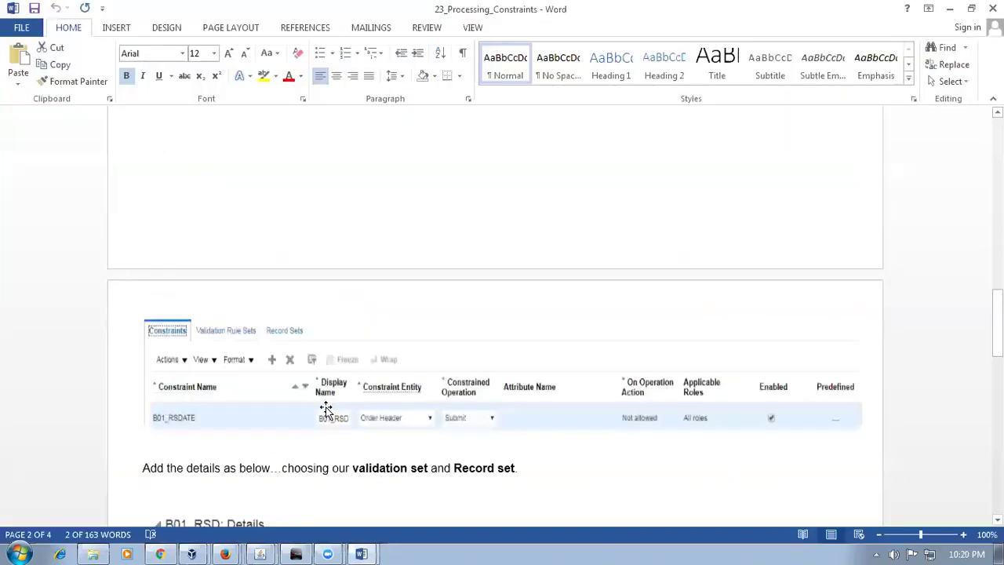
key(alt+Tab)
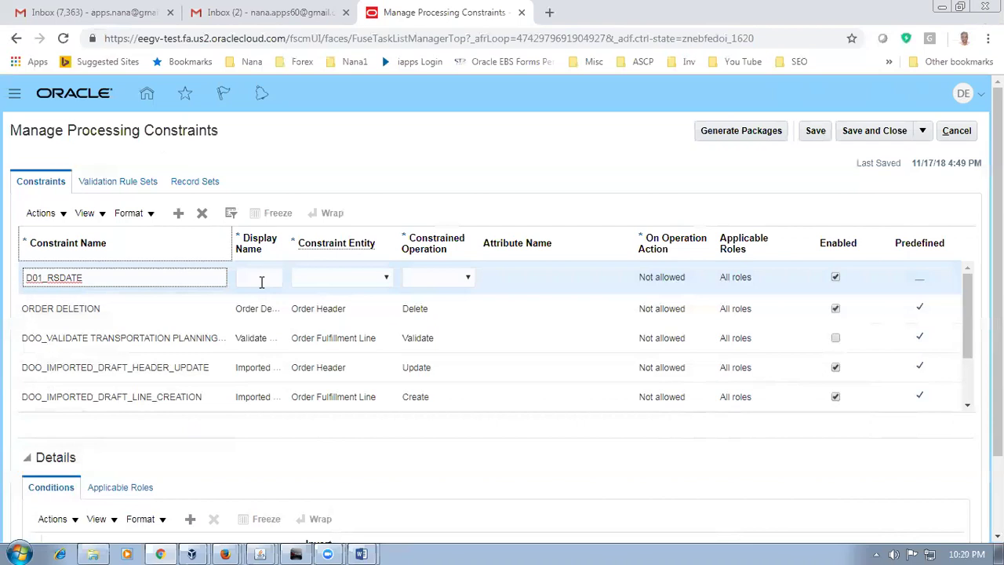
Step: Enter display name D01_RSD and choose Order Header as the constraint entity
click(262, 281)
text(d)
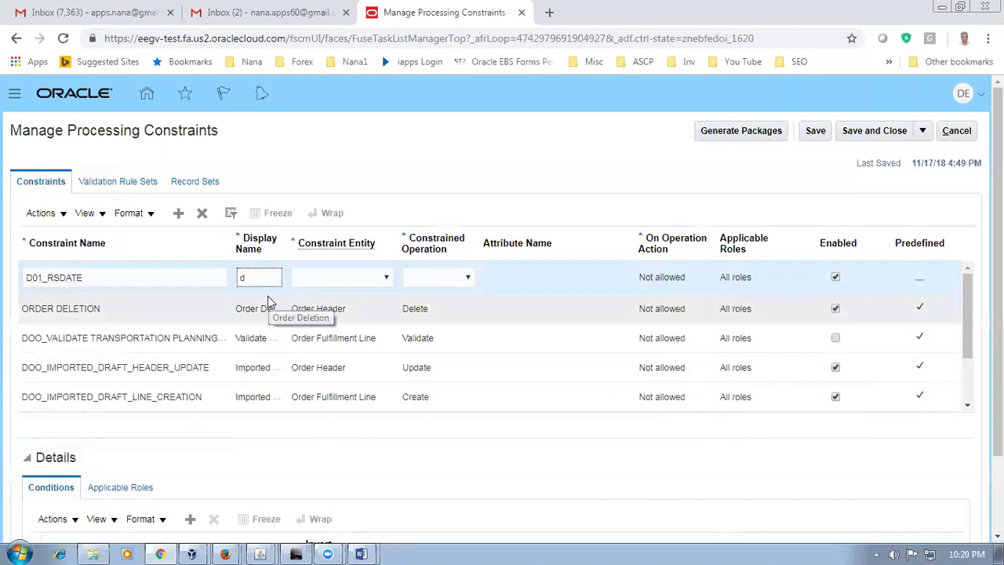
key(BackSpace)
text(D01_RSD)
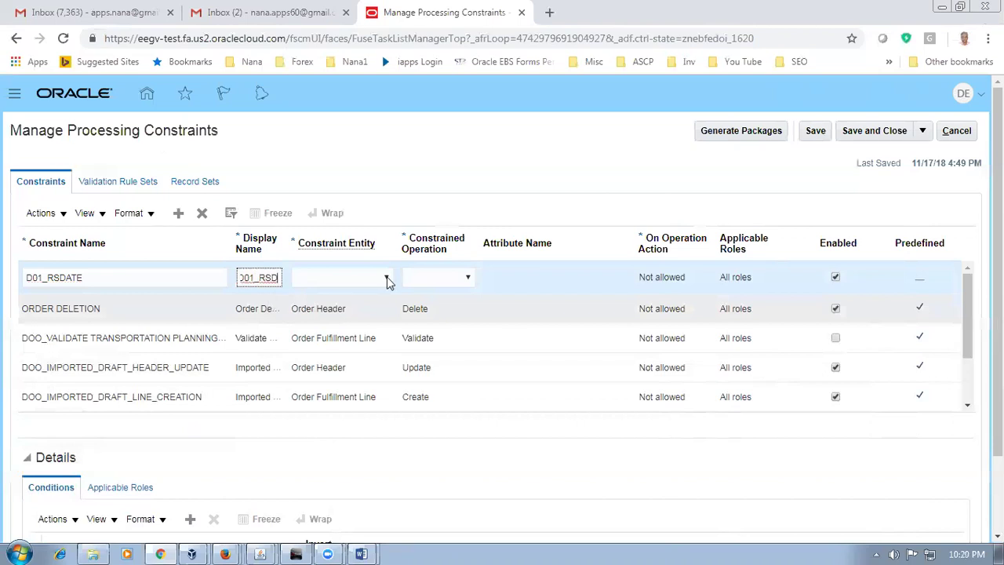
click(373, 279)
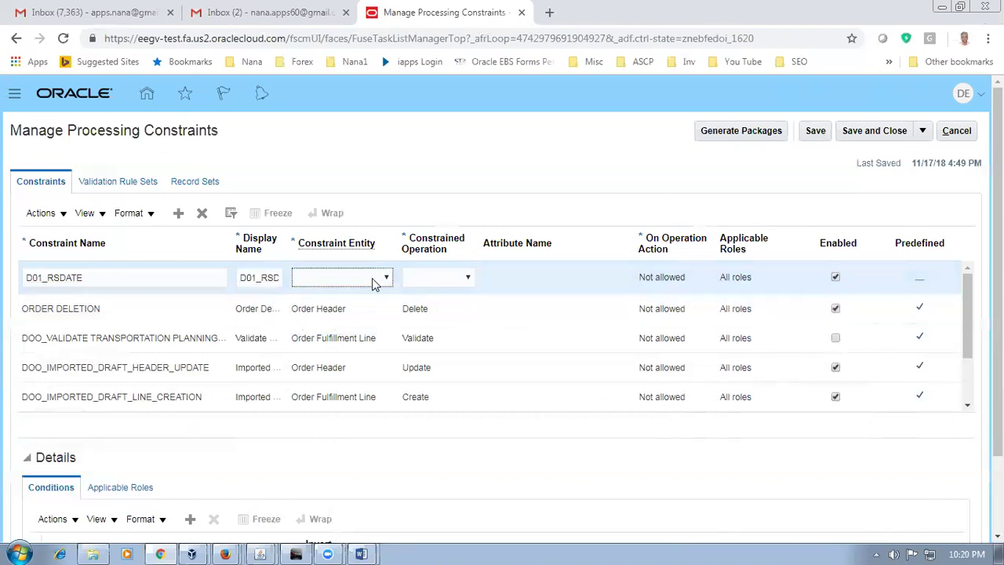
key(alt+Tab)
key(alt+Tab)
click(375, 277)
click(355, 317)
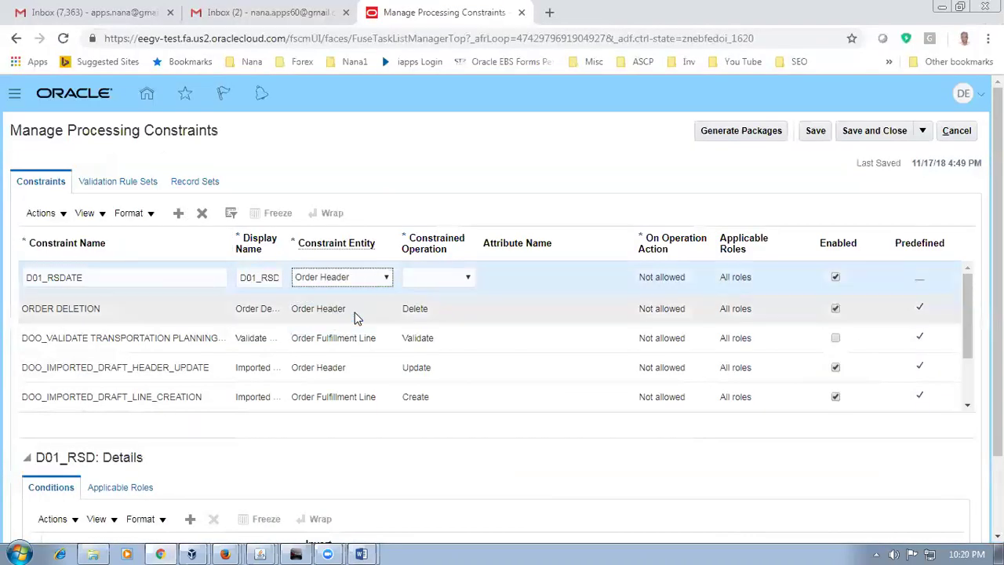
key(alt+Tab)
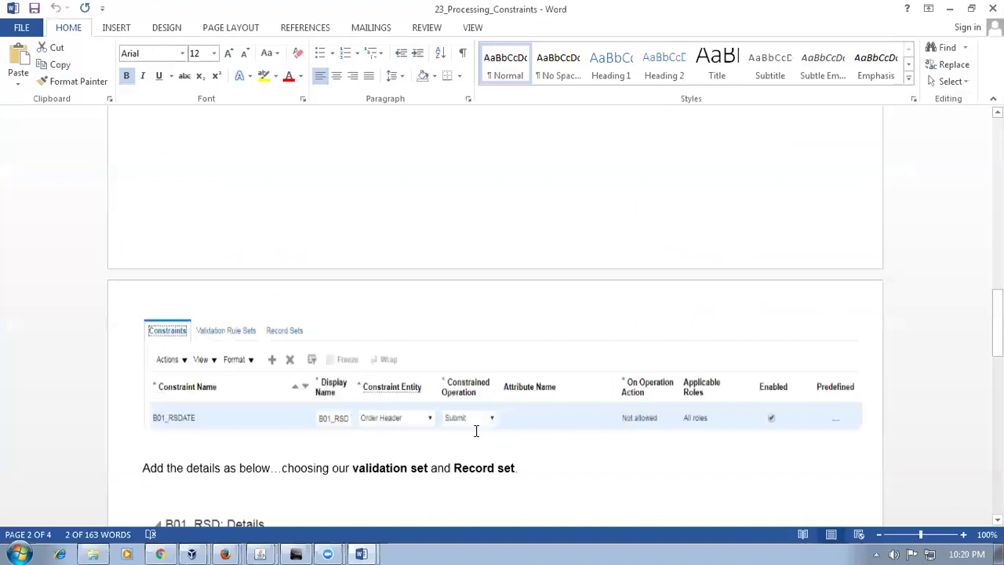
key(alt+Tab)
Step: Set the constrained operation to Submit and add a blank condition row
click(455, 278)
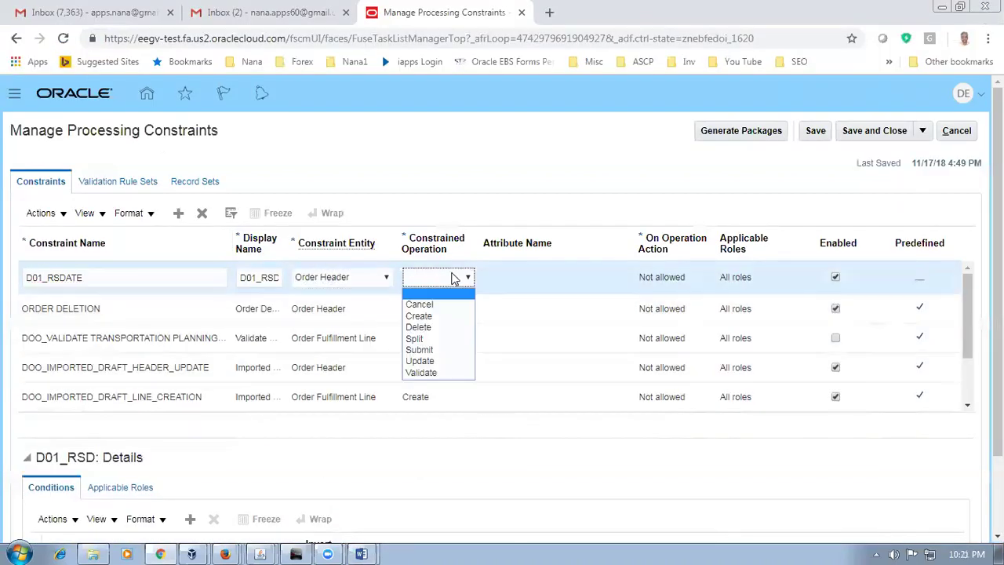
click(428, 357)
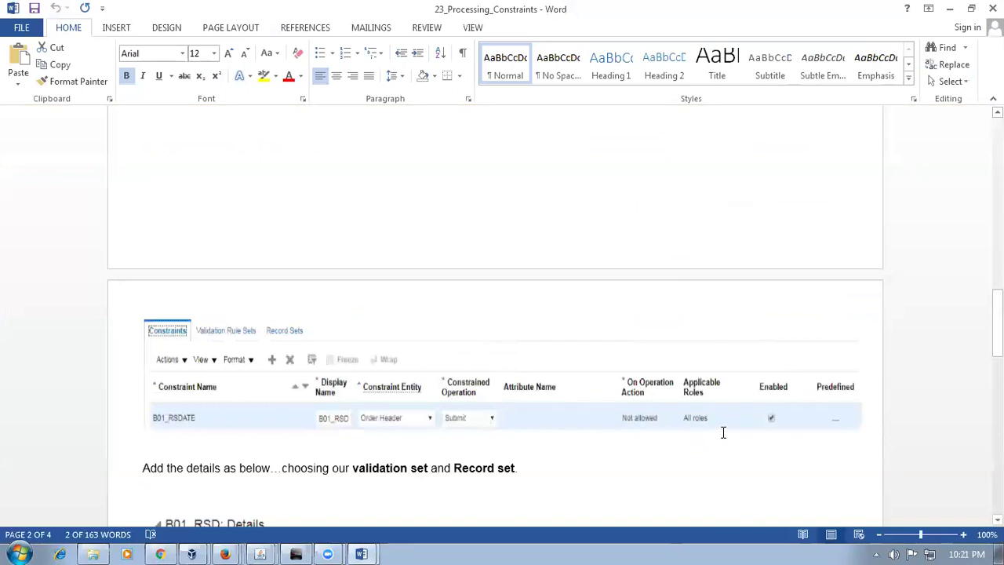
scroll(724, 433, down, 5)
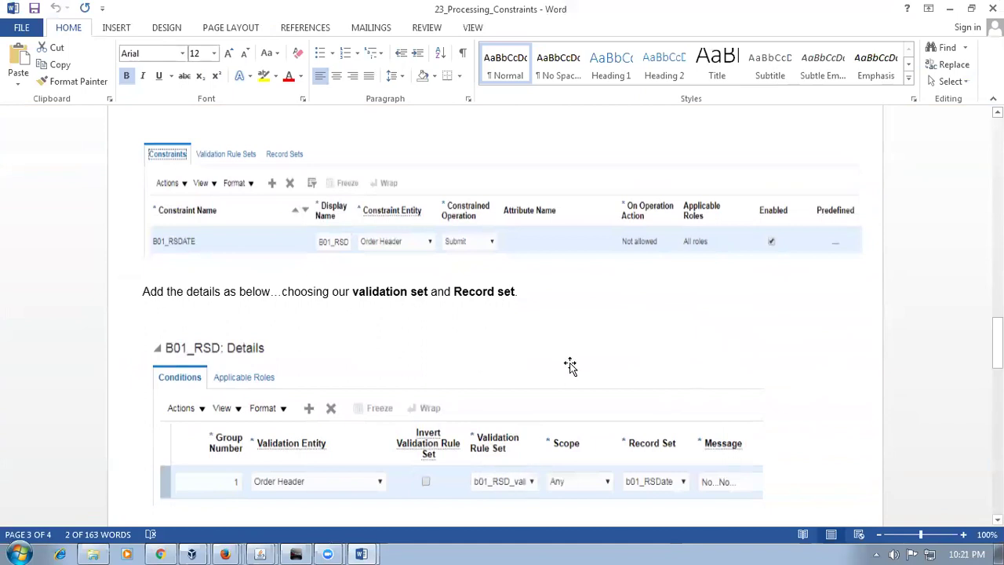
key(alt+Tab)
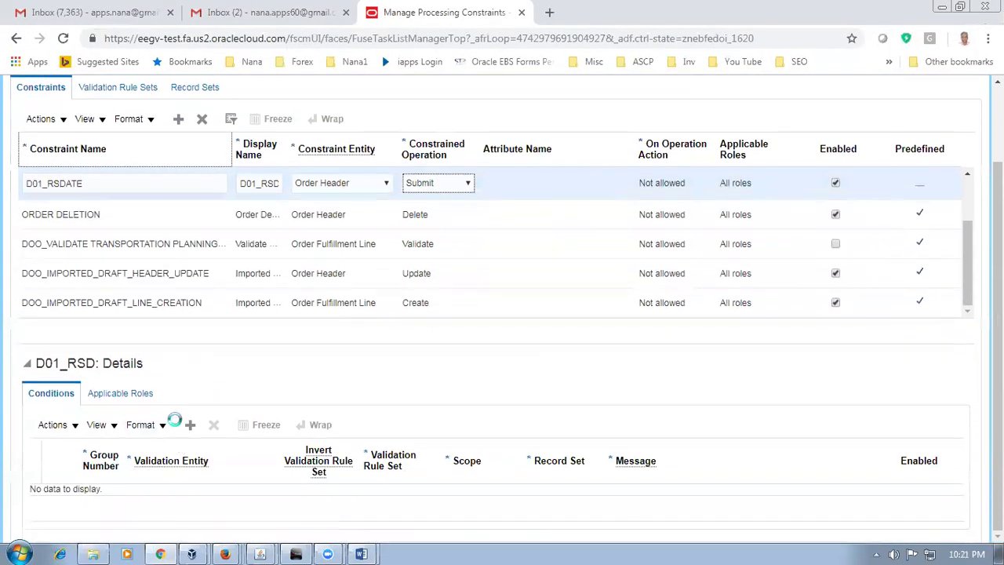
click(189, 428)
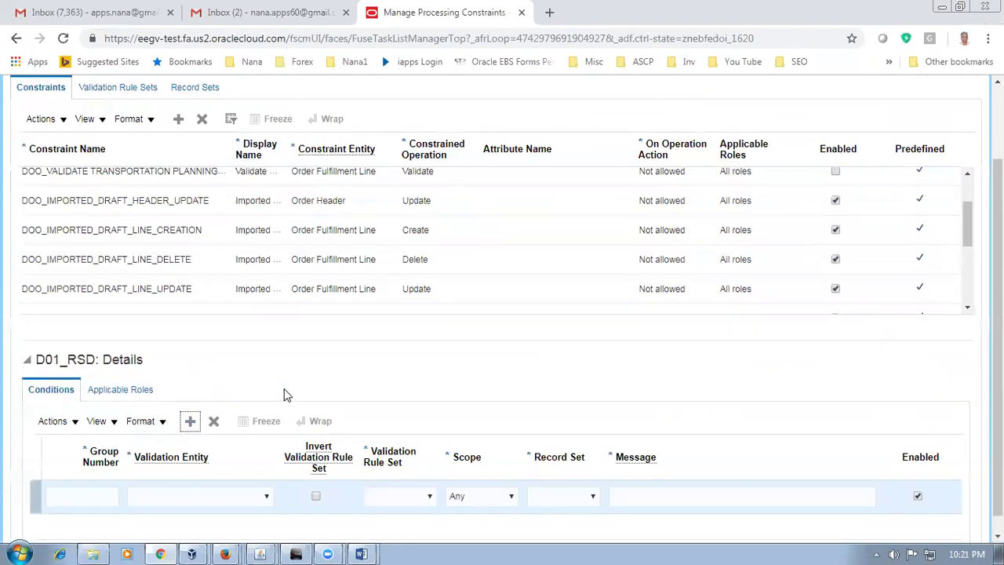
Step: Give the new condition group number 1 and validation entity Order Header
scroll(284, 388, down, 1)
click(70, 483)
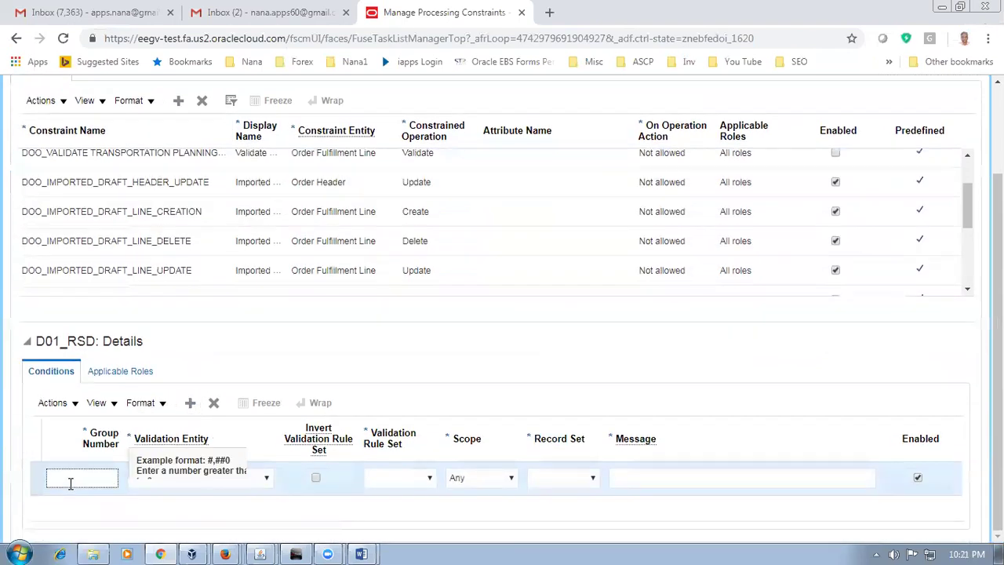
key(alt+Tab)
key(alt+Tab)
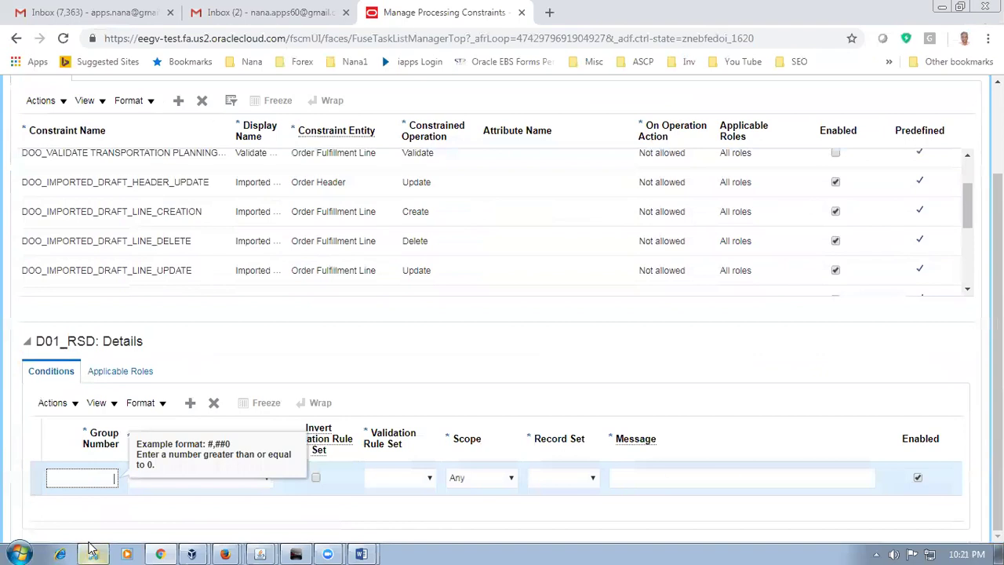
key(alt+Tab)
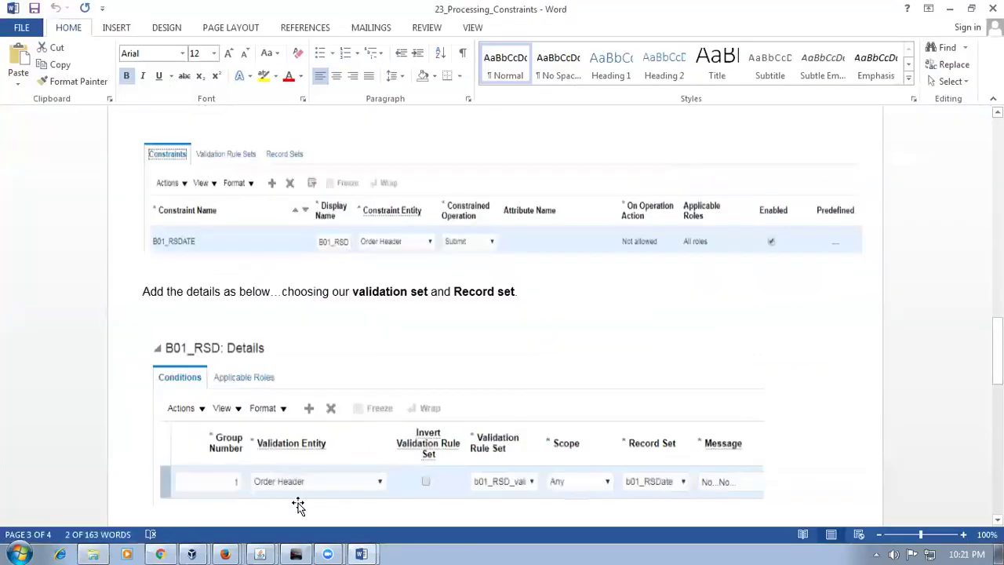
key(alt+Tab)
click(247, 479)
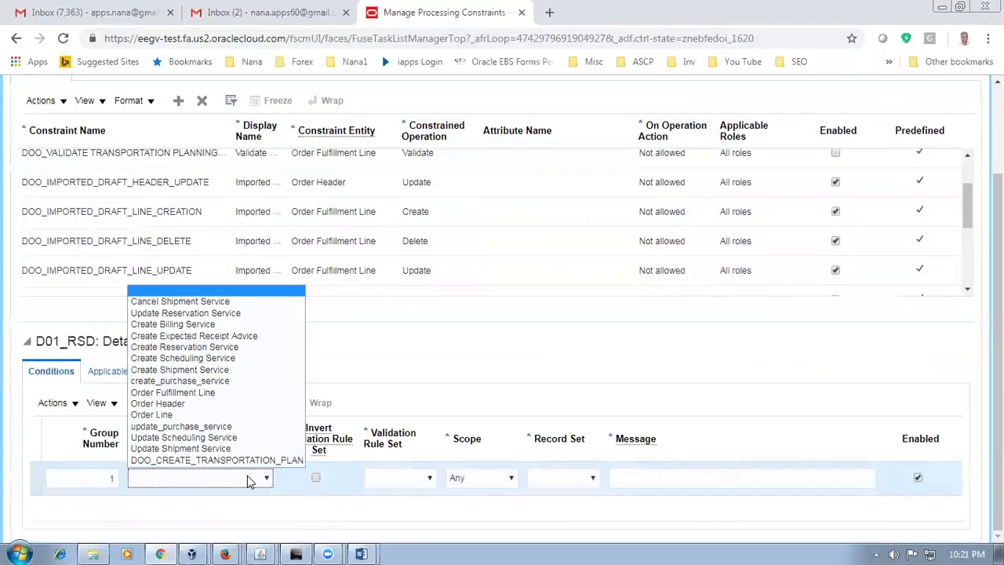
click(206, 404)
key(alt+Tab)
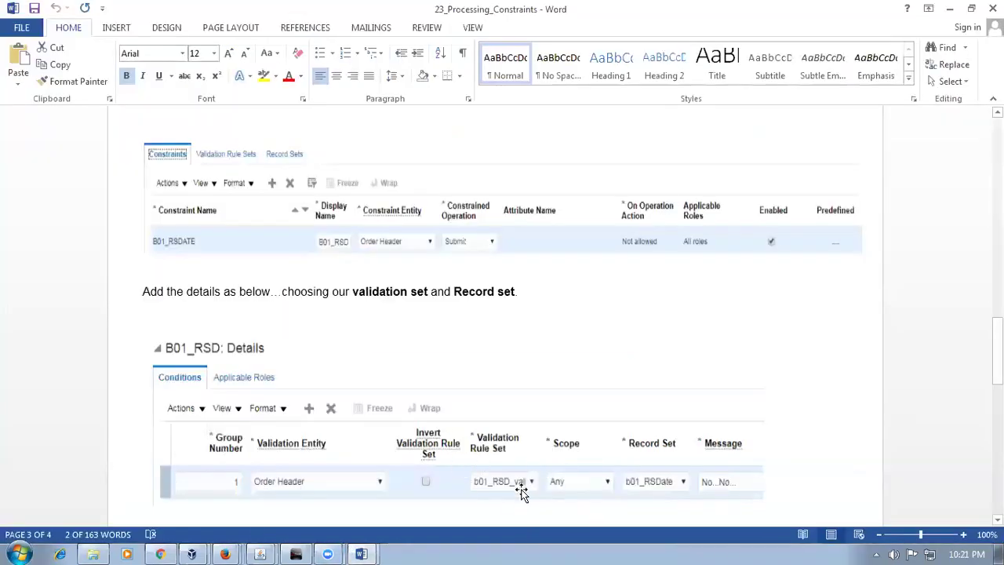
key(alt+Tab)
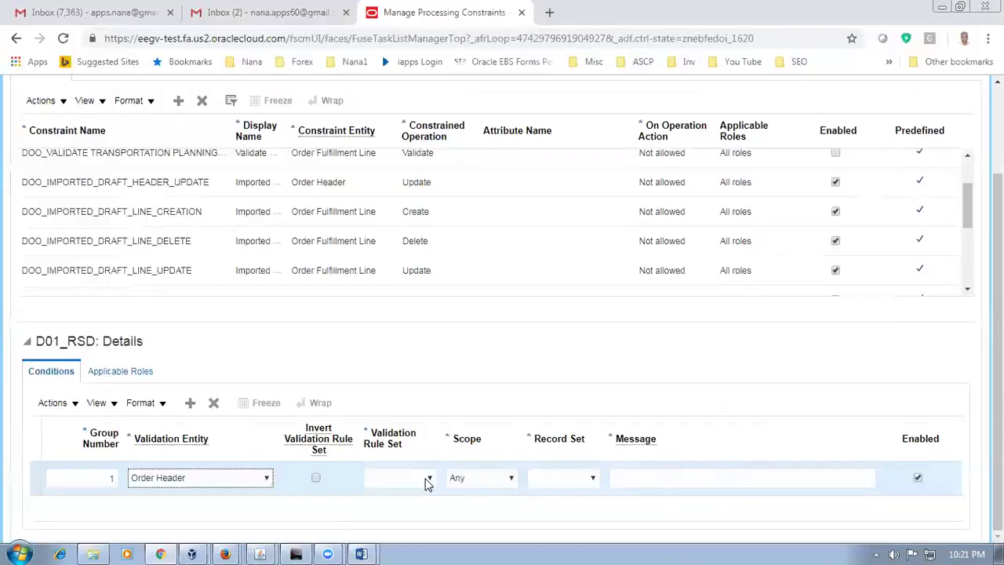
click(427, 480)
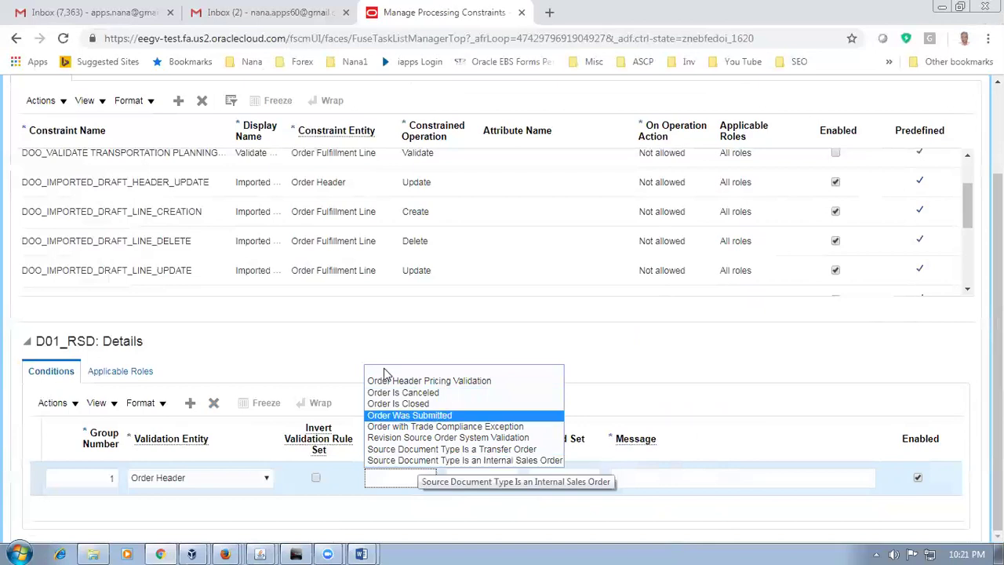
click(545, 338)
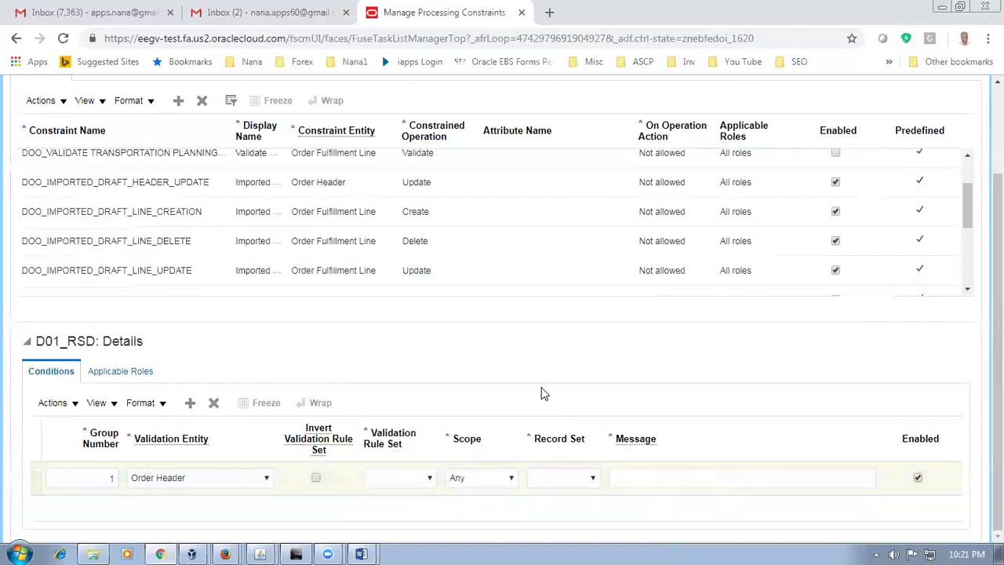
scroll(545, 394, up, 2)
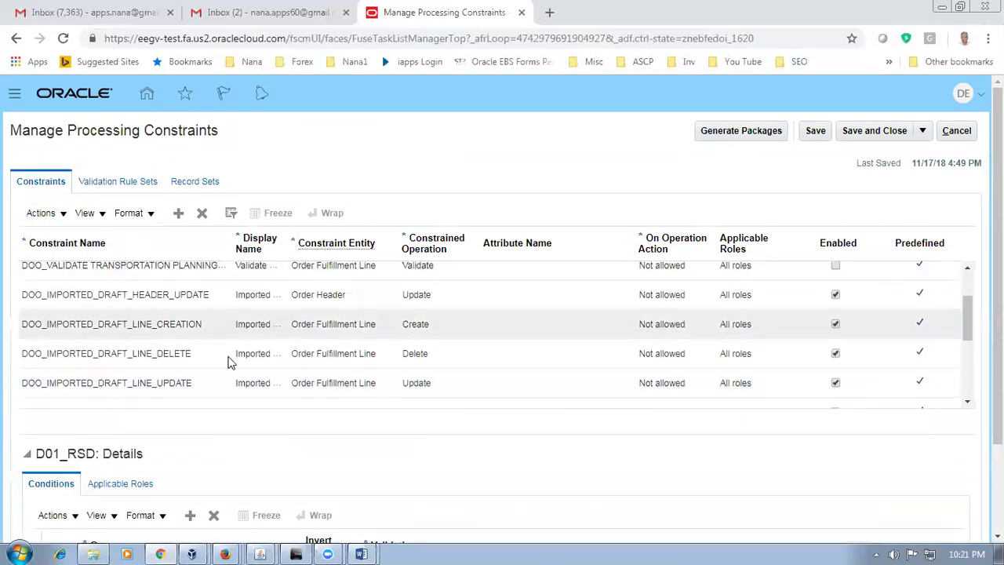
Step: Dismiss the missing-values error and cancel the unsaved D01_RSD constraint
click(124, 189)
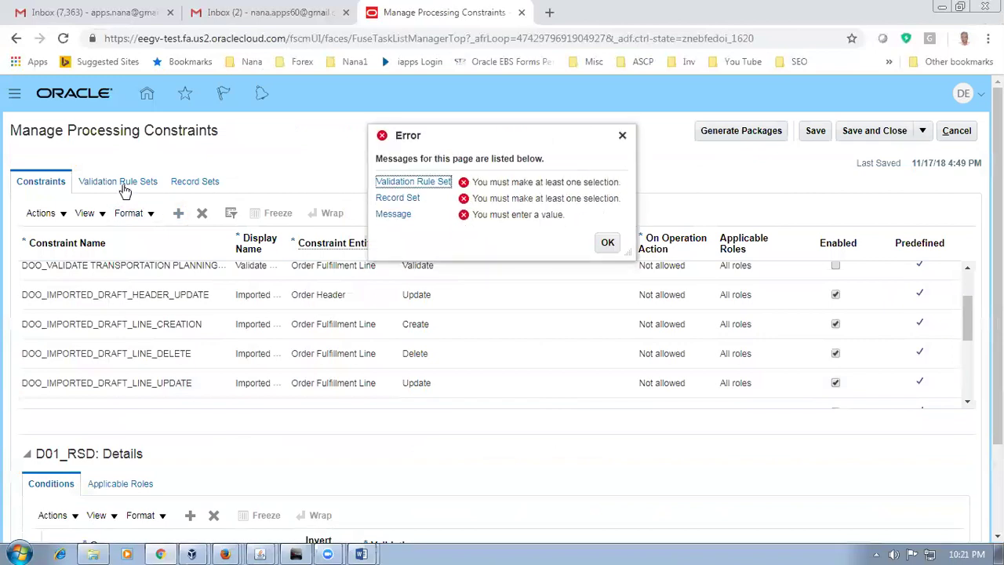
click(605, 242)
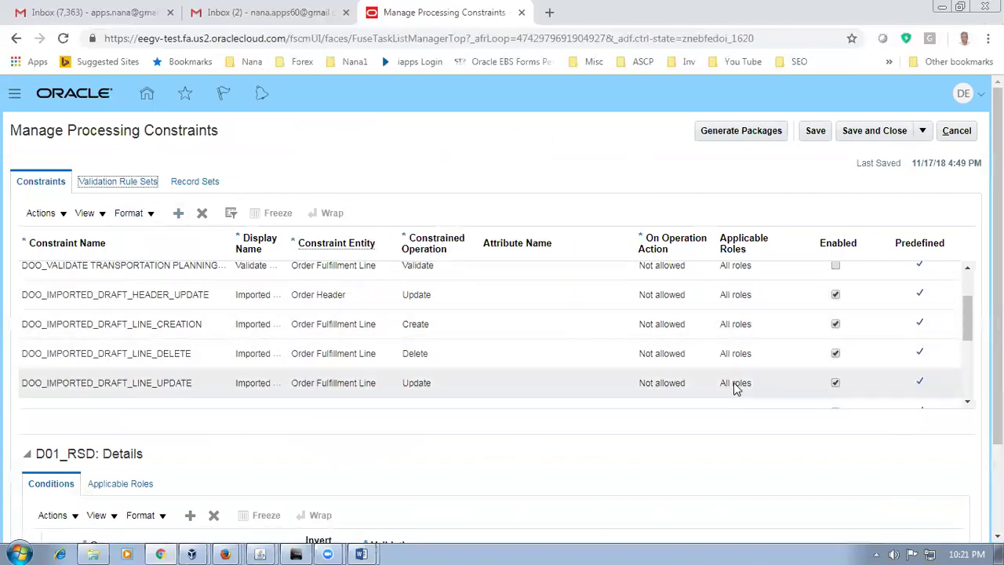
click(964, 133)
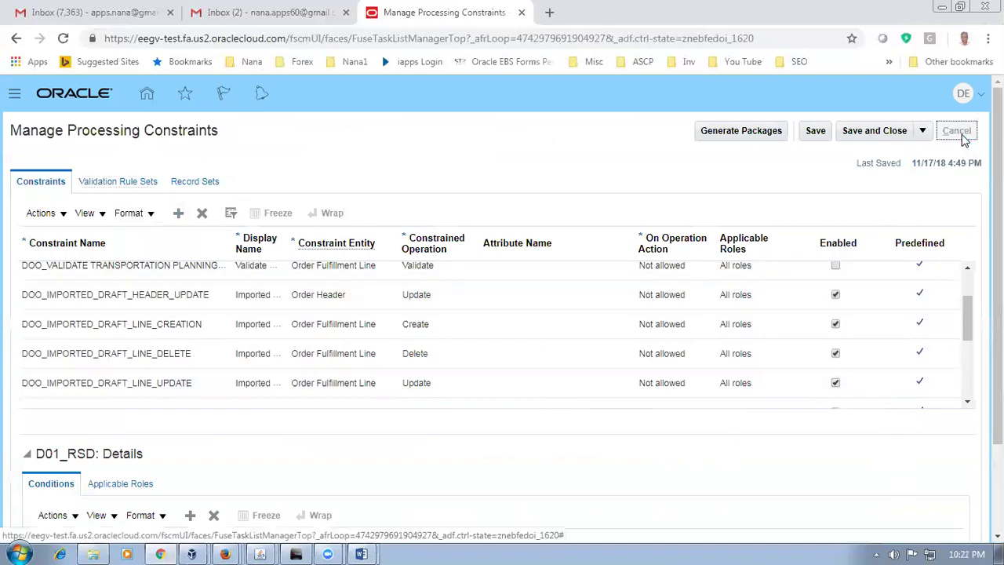
click(127, 237)
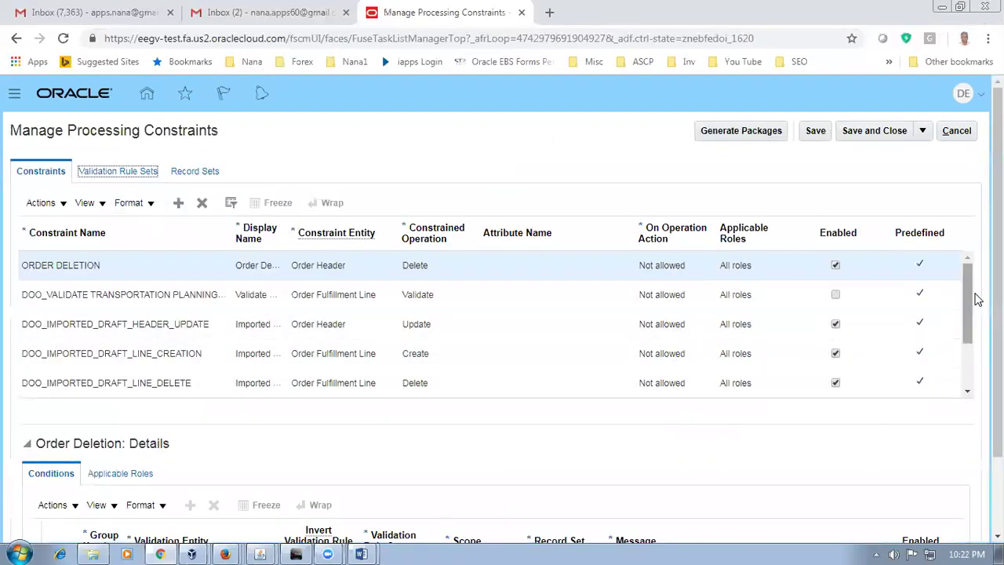
Step: Turn on Query By Example and try filtering the constraints by name d01
scroll(973, 362, down, 1)
scroll(973, 362, down, 1)
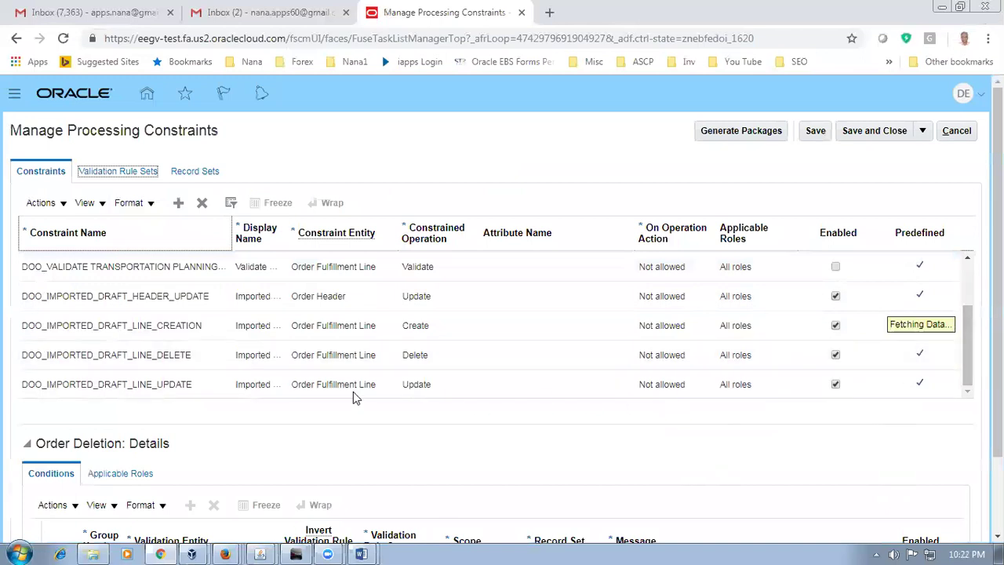
scroll(291, 395, down, 3)
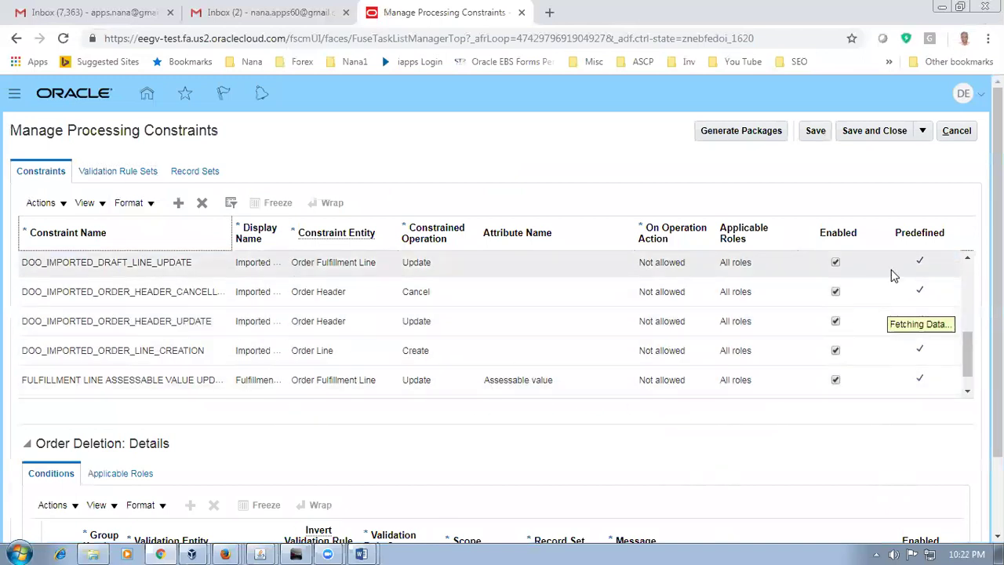
scroll(592, 379, down, 3)
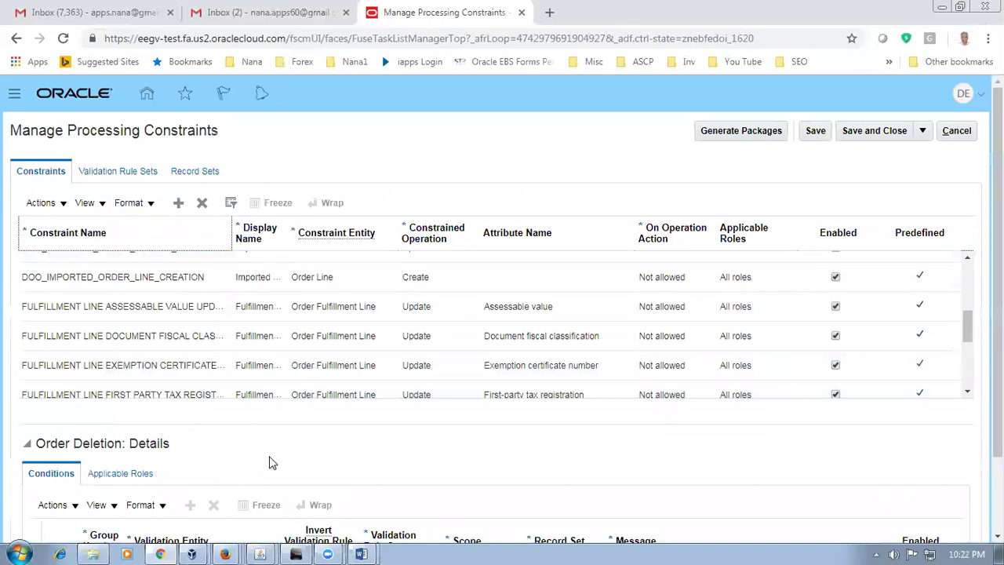
drag(964, 318, 971, 371)
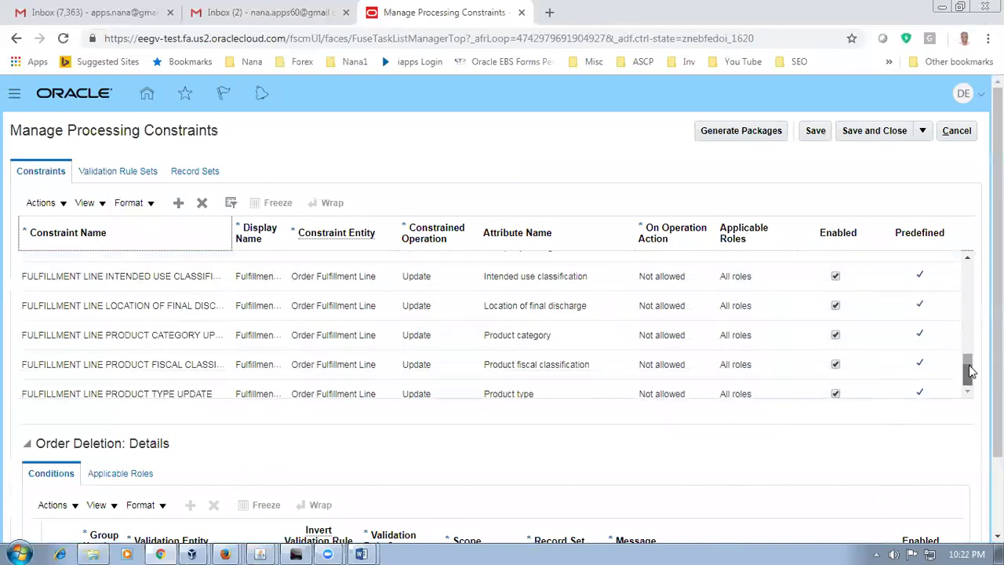
click(232, 205)
click(111, 229)
text(d01)
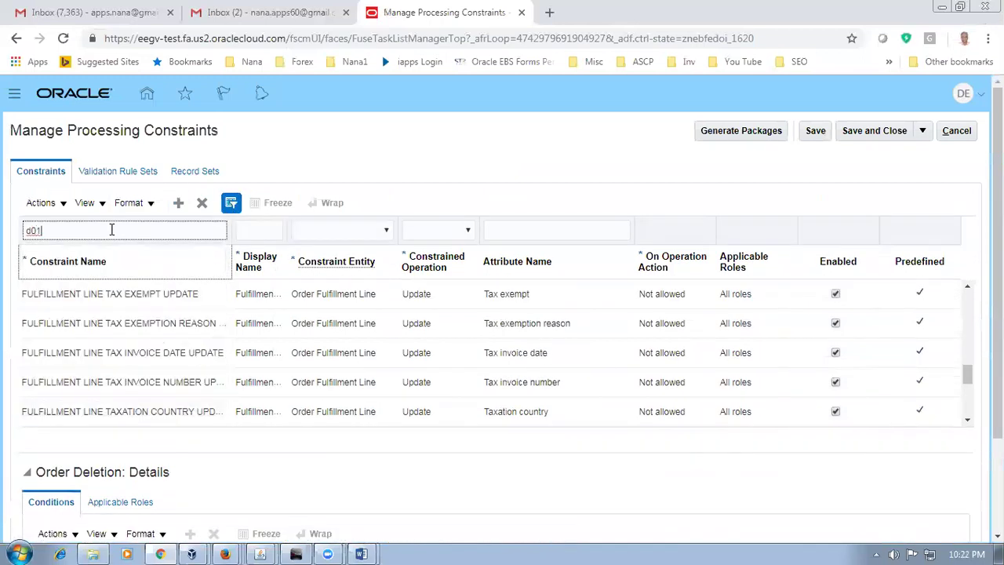
key(BackSpace)
key(BackSpace)
Step: Run Generate Packages from Validation Rule Sets, confirm it, and return to Constraints
click(122, 172)
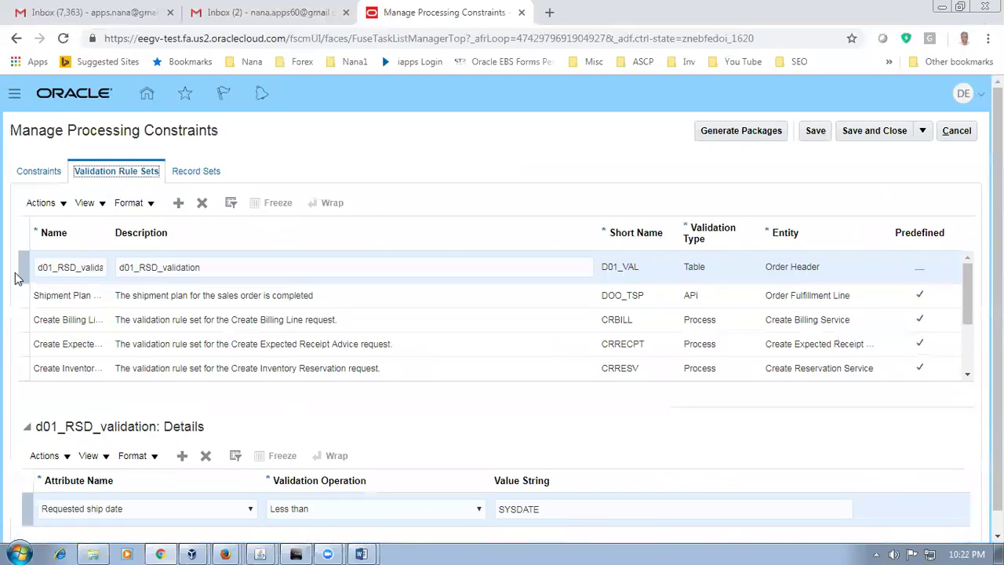
click(742, 132)
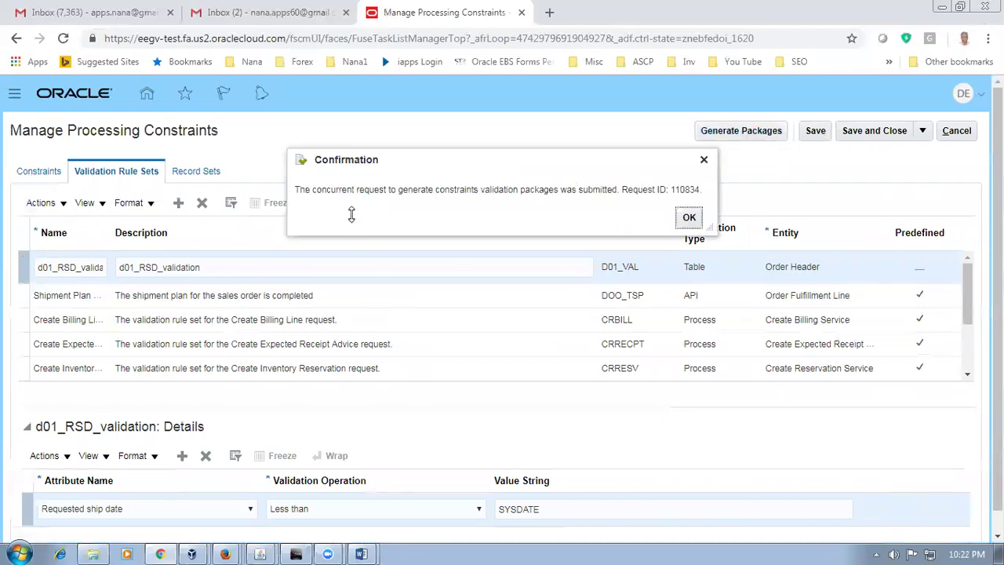
click(688, 219)
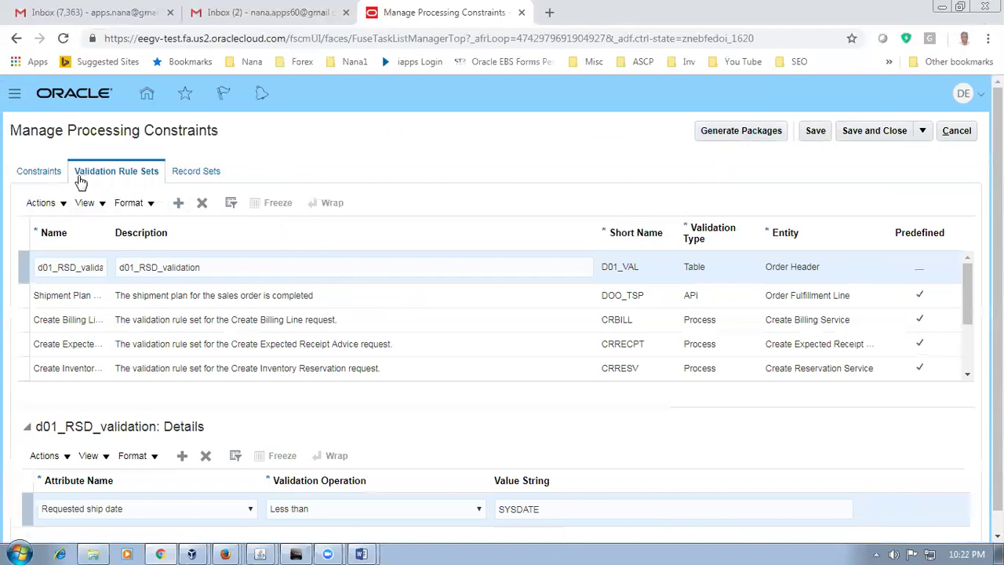
click(49, 175)
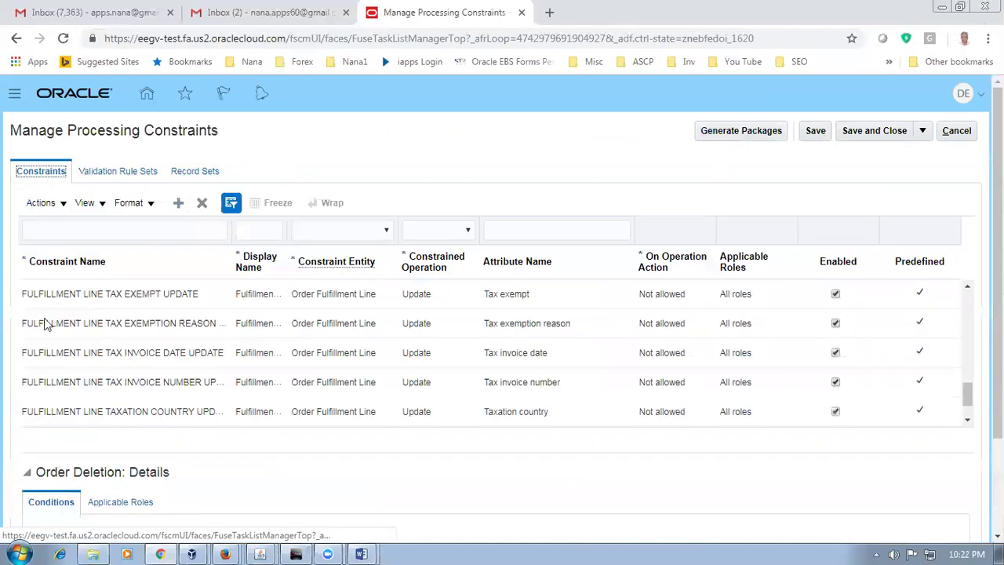
Step: Filter constraints by name D01 to confirm none exist, then clear filtering and add a row
click(90, 232)
key(alt+Tab)
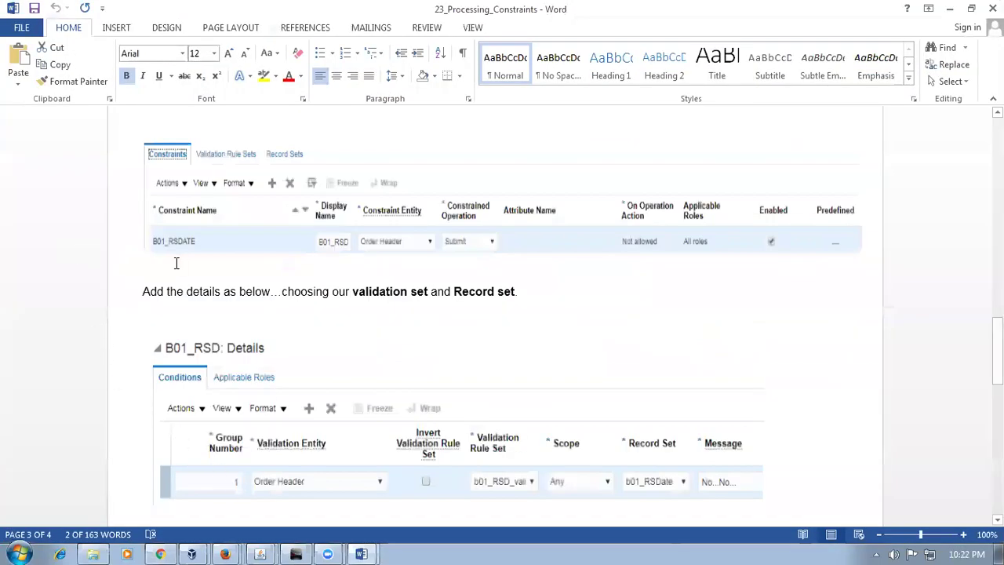
key(alt+Tab)
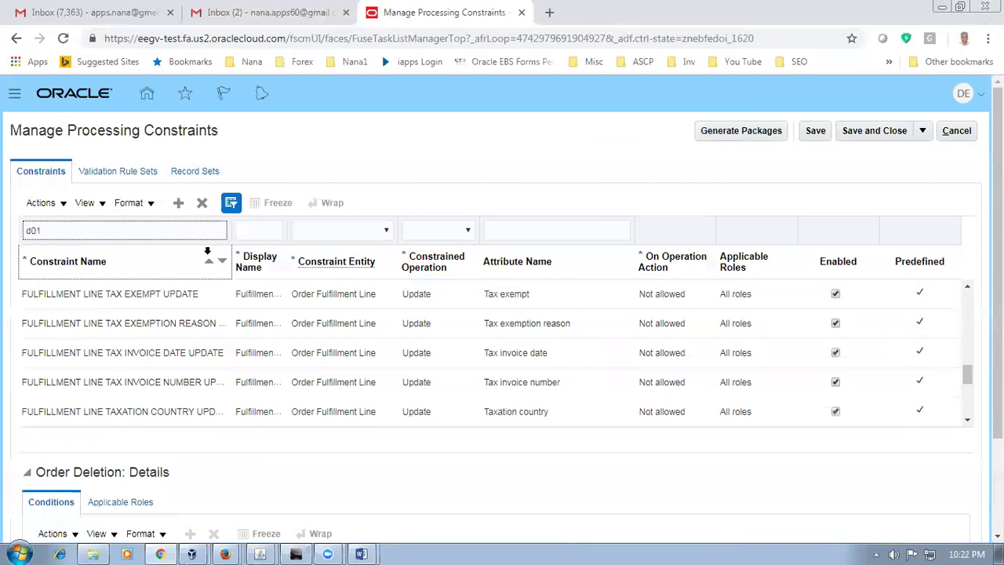
key(BackSpace)
key(BackSpace)
text(D)
key(Return)
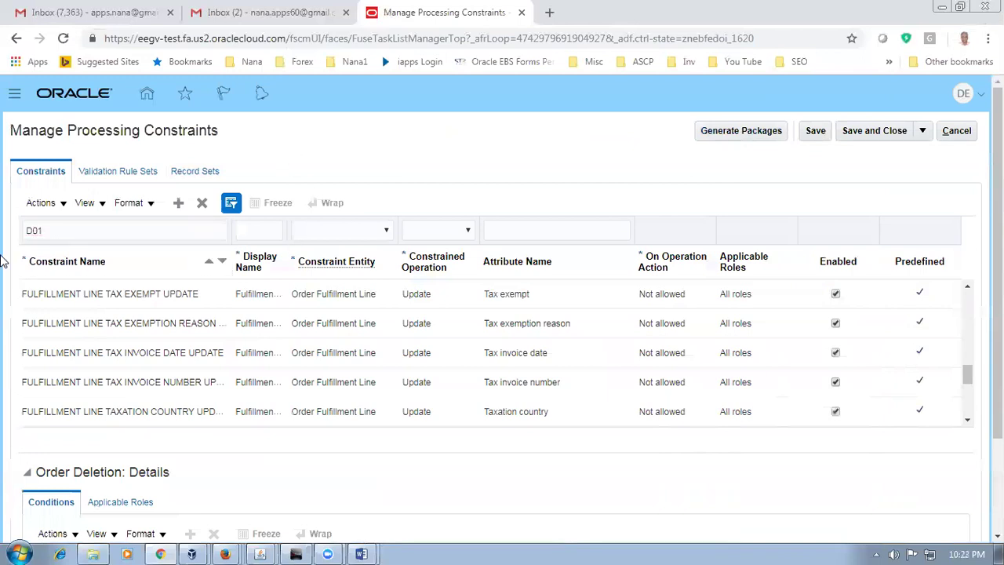
click(232, 205)
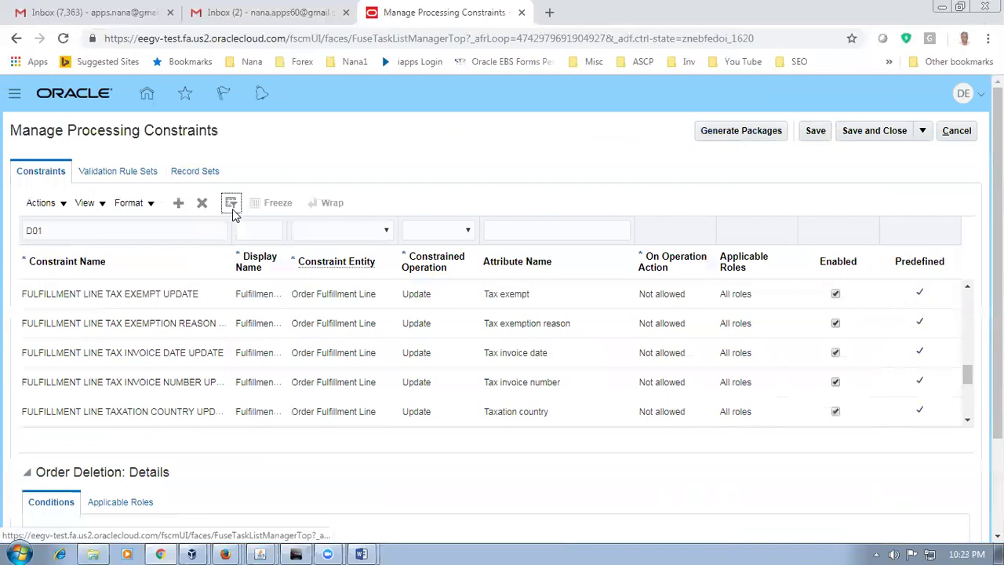
click(184, 204)
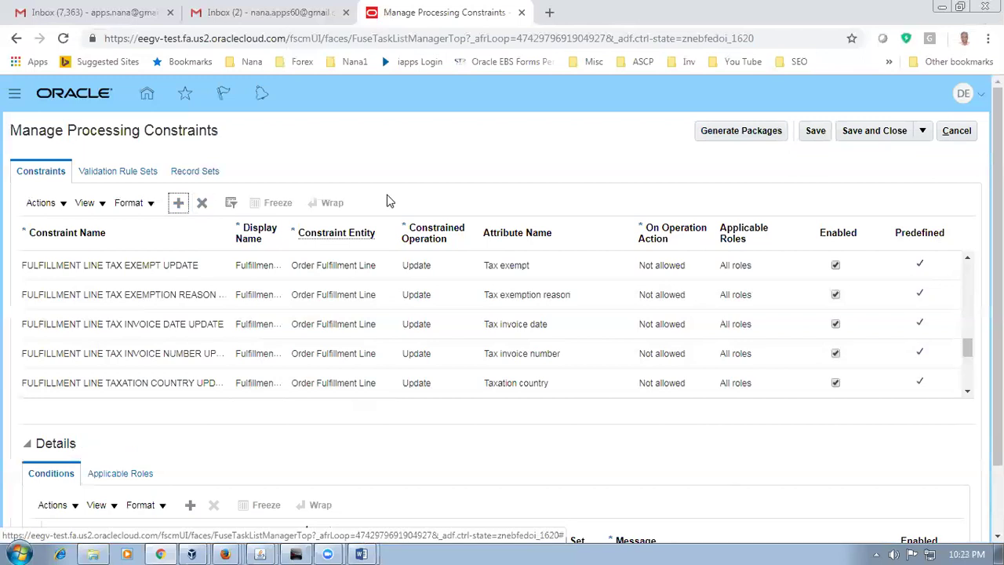
Step: Name the new constraint D01_RSDATE with display name D01_RSD
drag(970, 348, 970, 270)
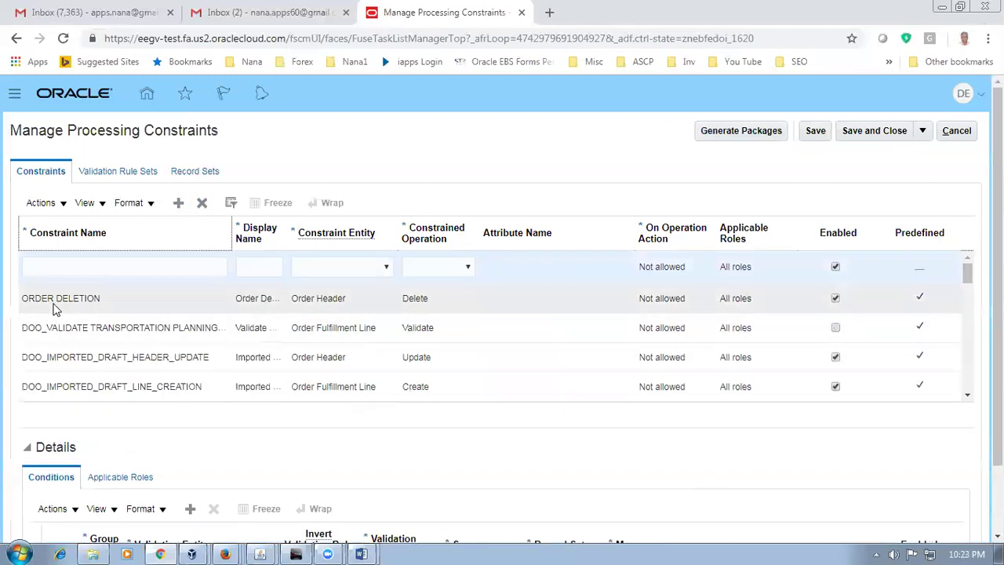
click(64, 266)
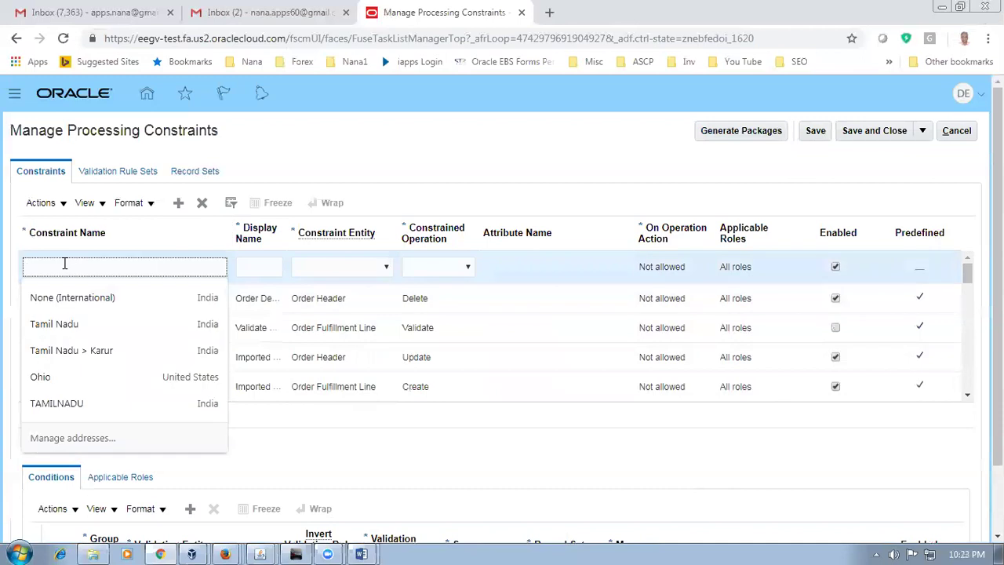
text(D01)
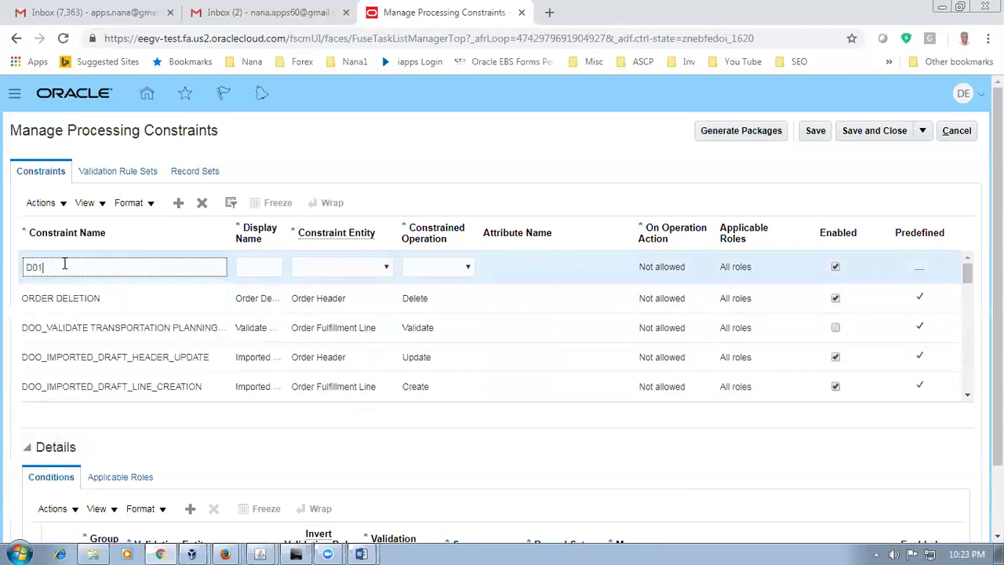
text(_RSDATE)
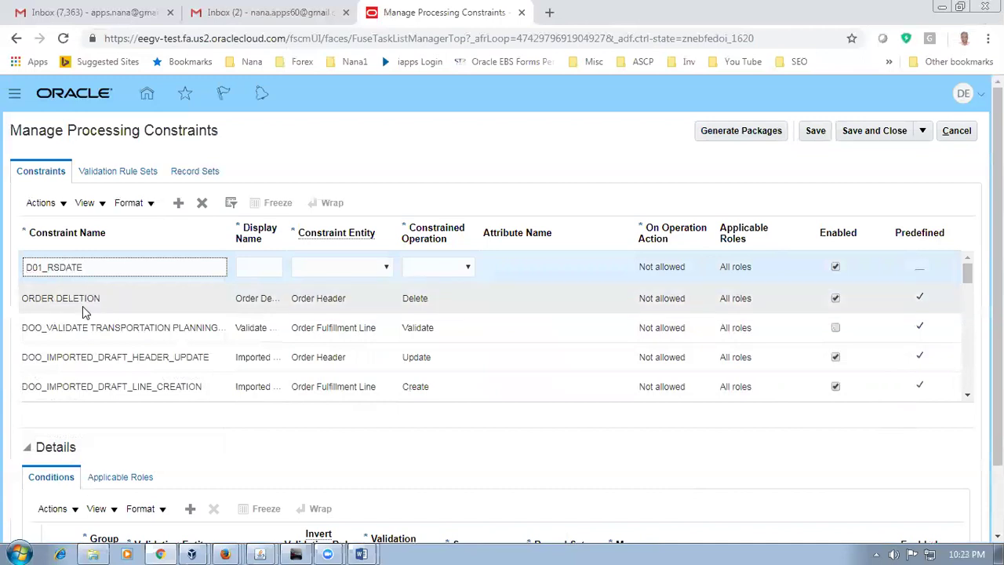
drag(90, 267, 4, 278)
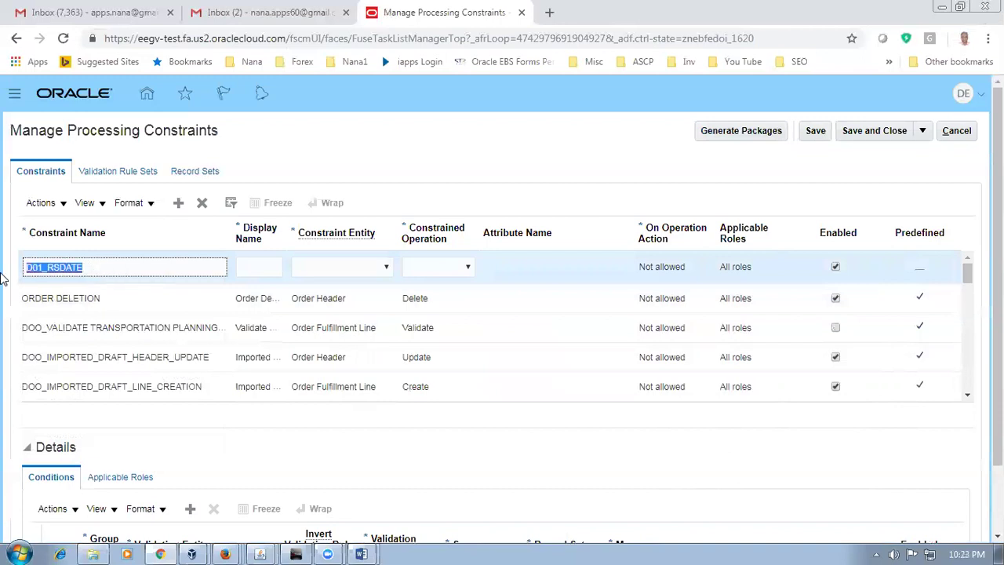
click(245, 269)
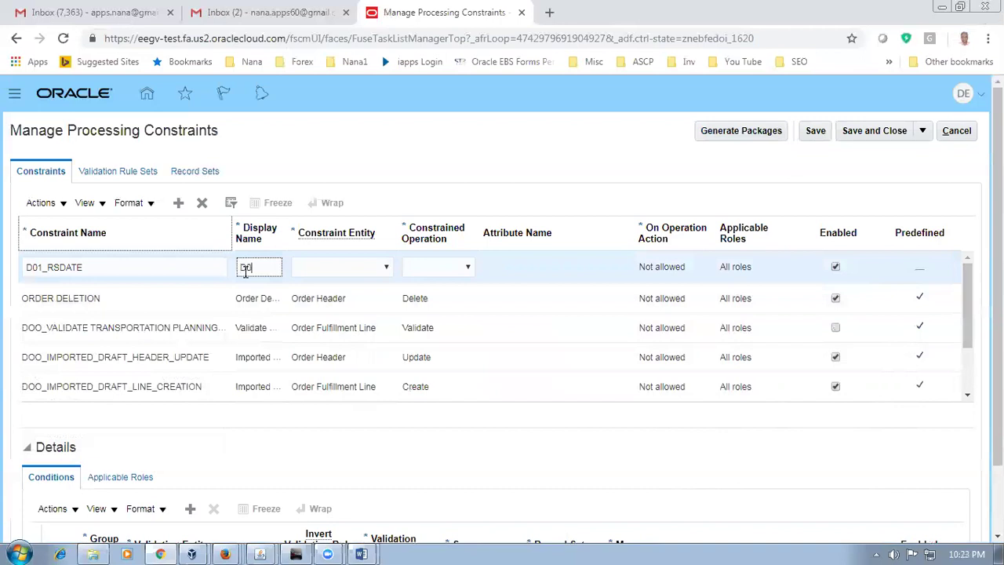
text(D01_RSD)
Step: Set the constraint entity to Order Header and the constrained operation to Submit
click(303, 268)
click(320, 301)
click(332, 267)
click(336, 305)
click(469, 268)
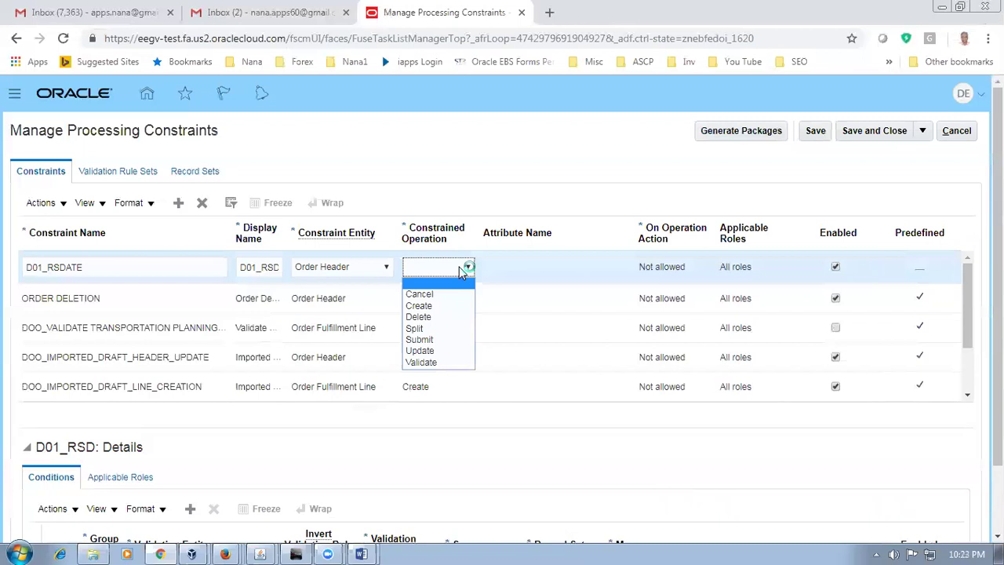
click(471, 333)
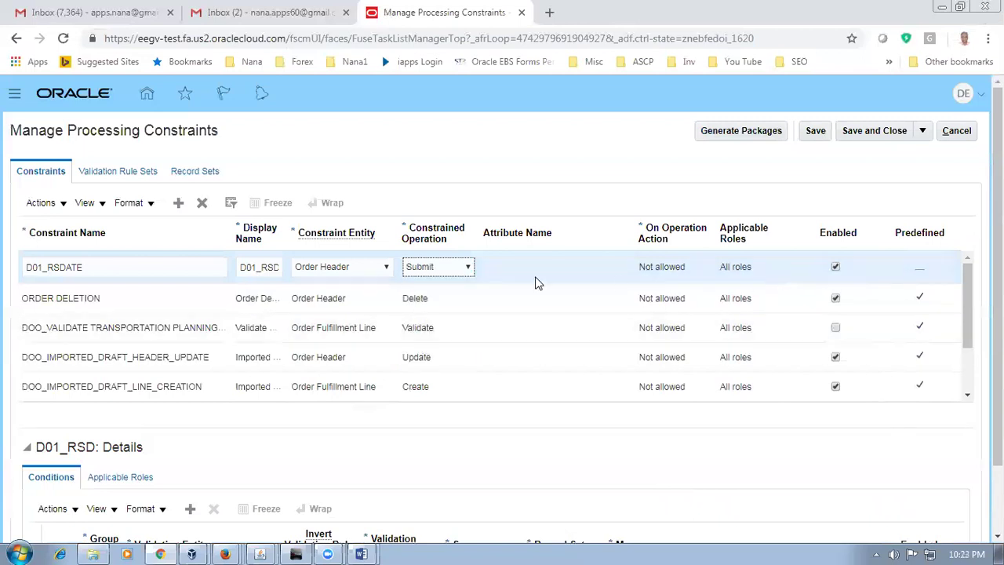
key(alt+Tab)
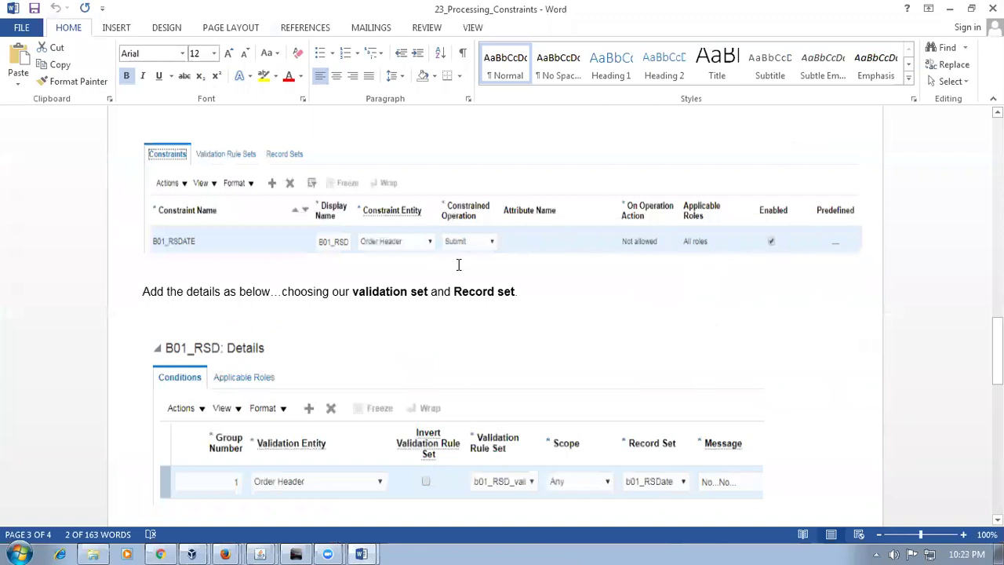
key(alt+Tab)
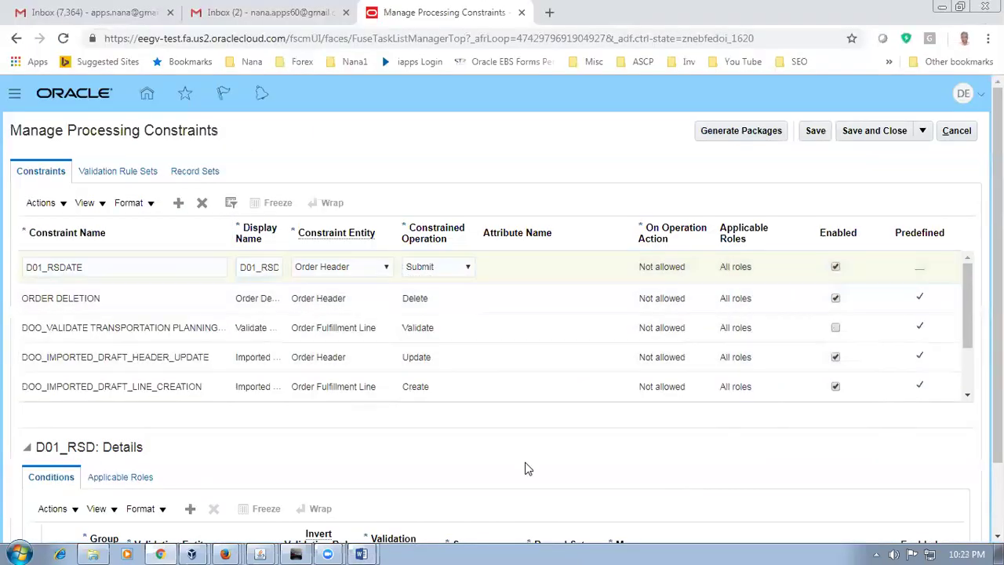
scroll(527, 468, down, 1)
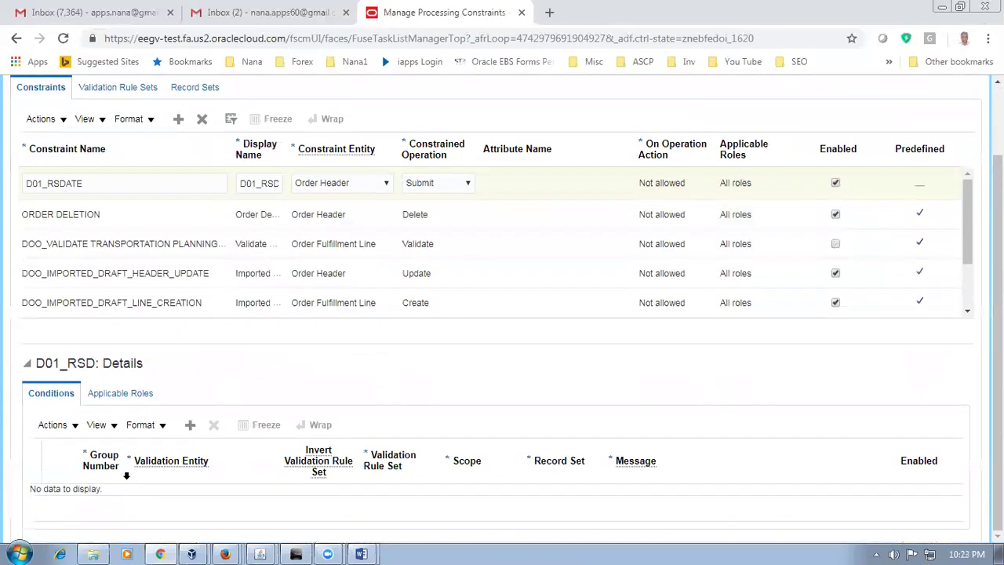
Step: Add condition group 1 with validation entity Order Header and rule set d01_RSD_validation
click(191, 427)
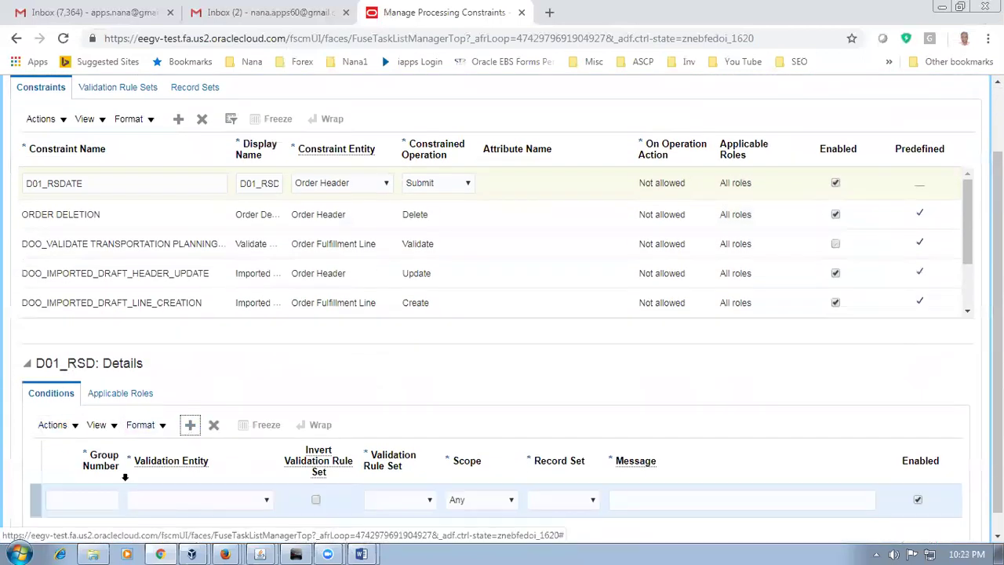
click(63, 505)
text(1)
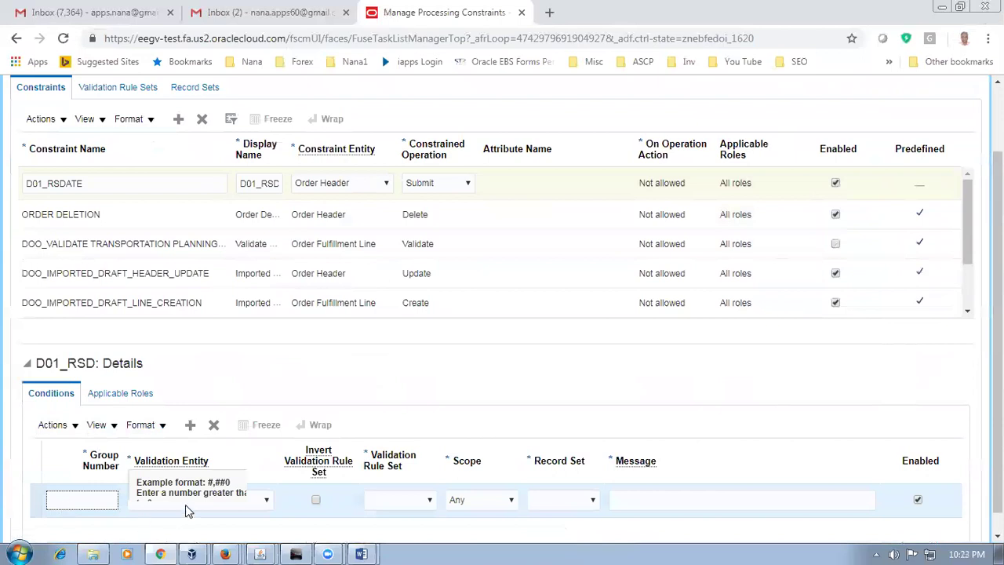
click(186, 504)
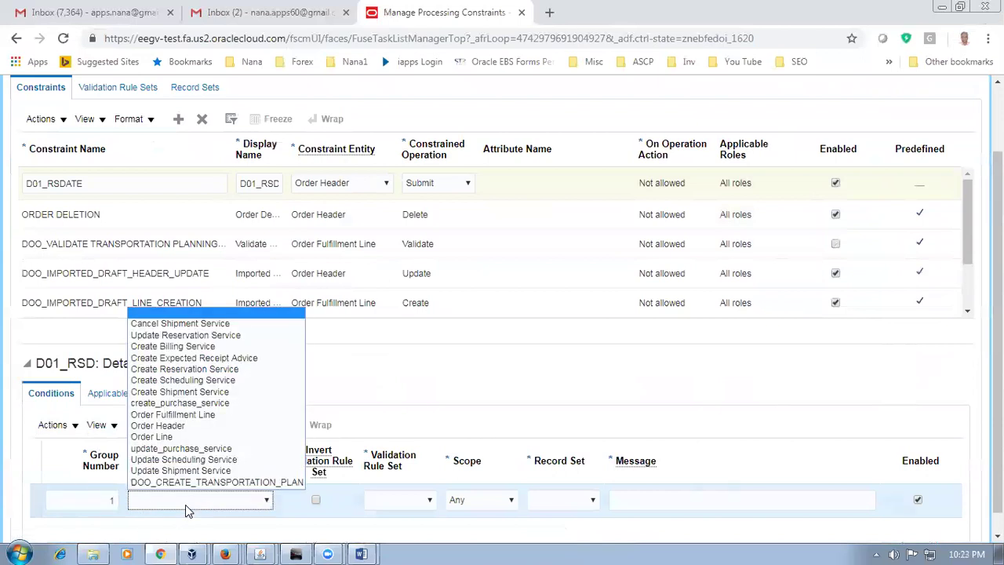
key(alt+Tab)
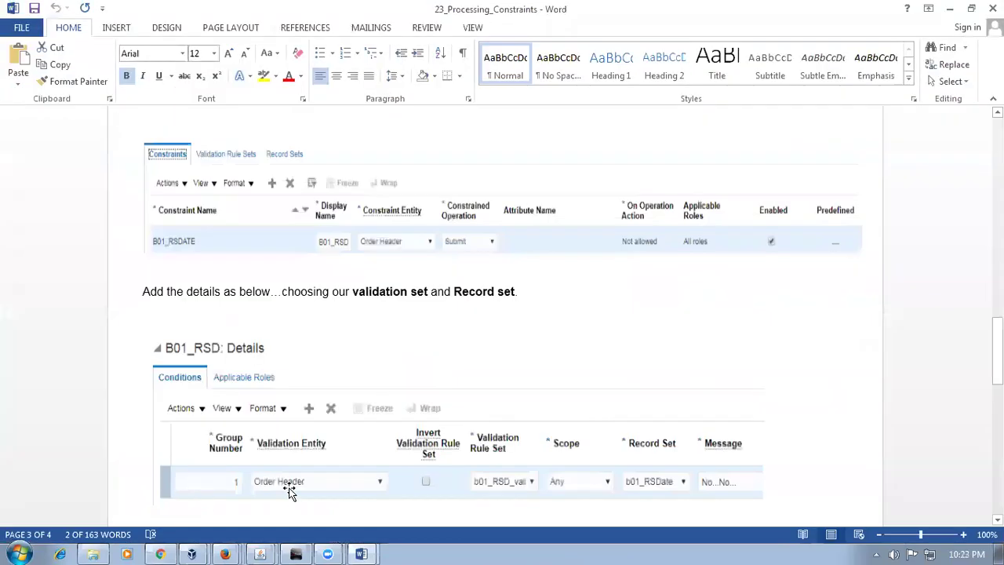
key(alt+Tab)
click(251, 501)
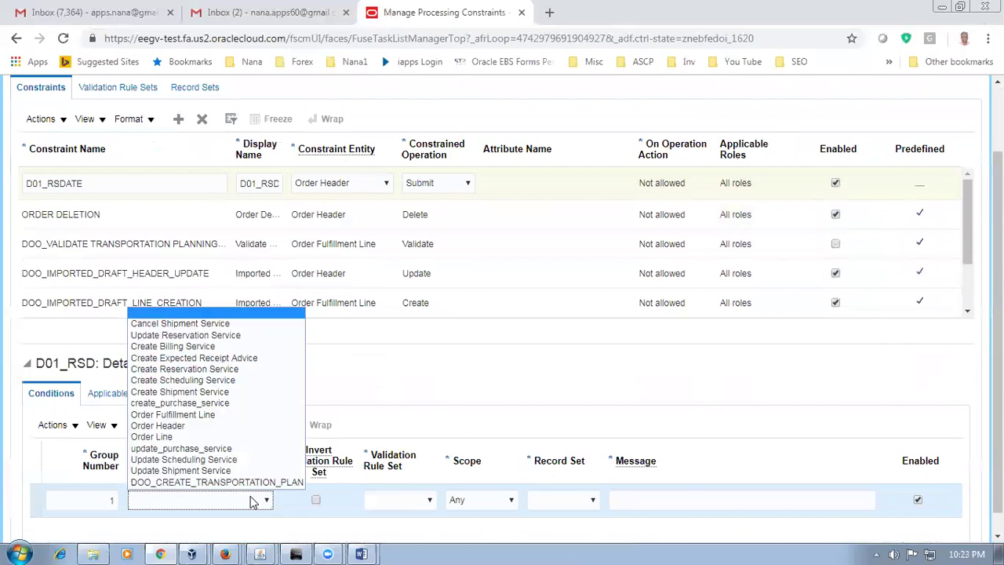
click(189, 428)
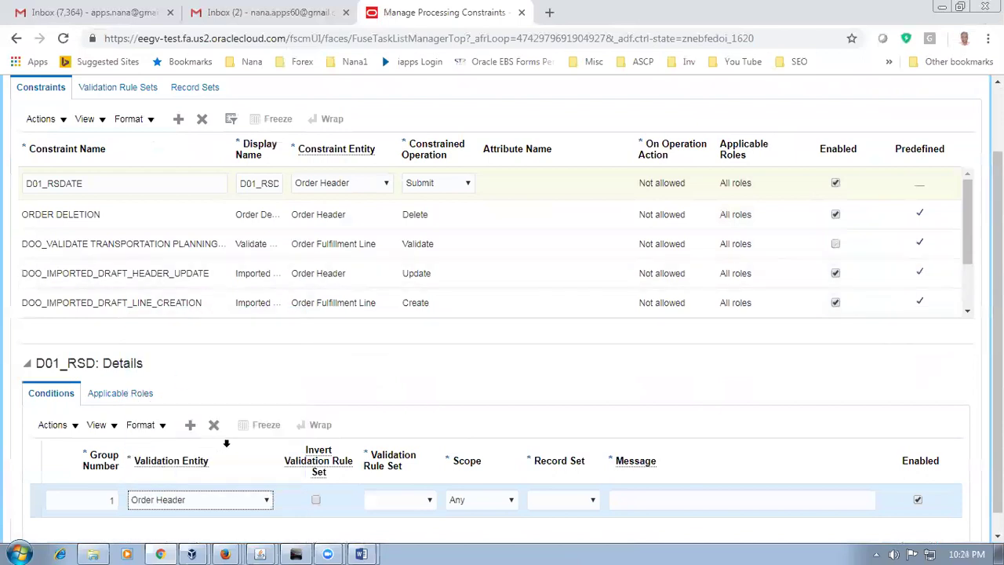
click(404, 506)
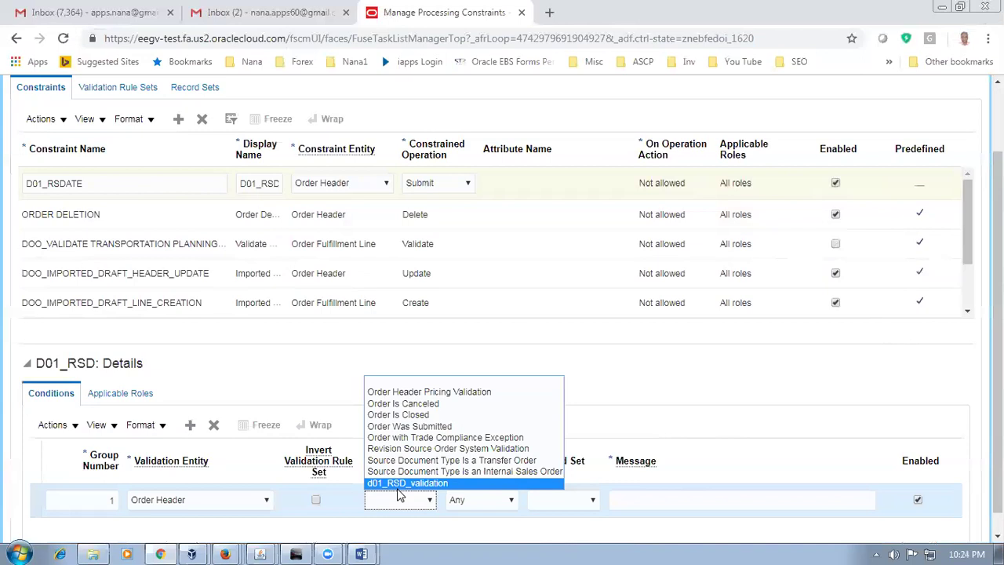
click(398, 487)
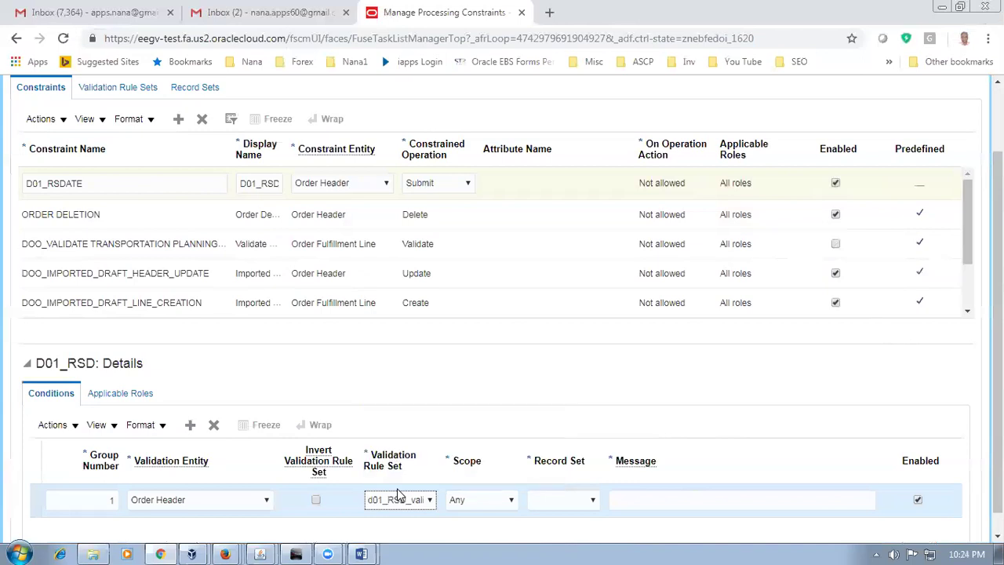
Step: Keep the condition's scope as Any and choose d01_RSDate as its record set
key(alt+Tab)
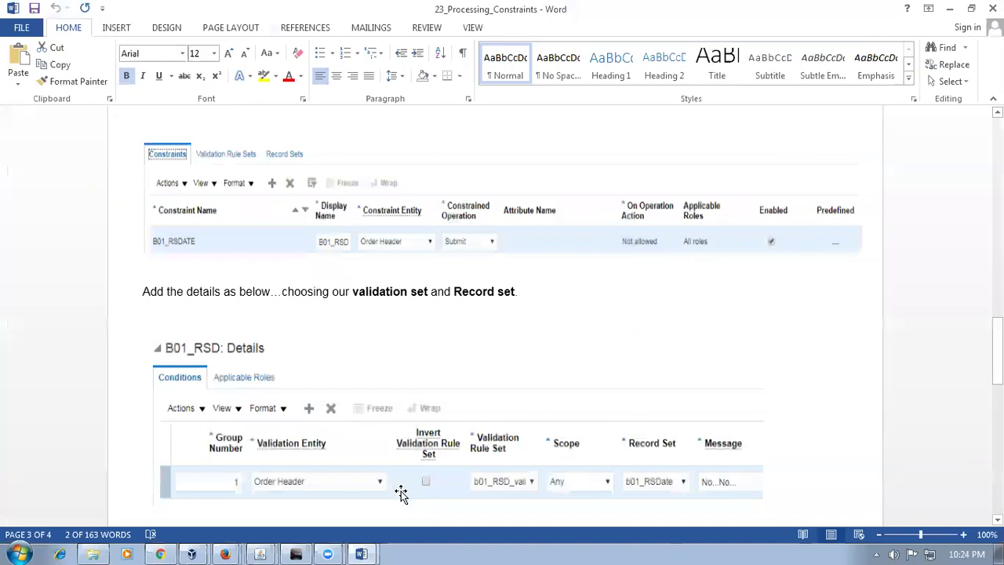
key(alt+Tab)
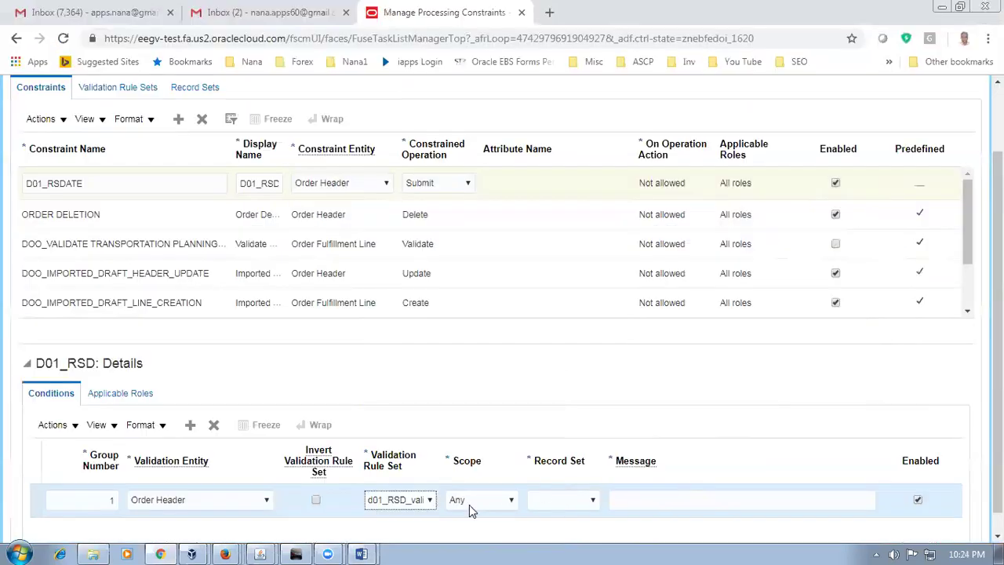
click(473, 506)
click(524, 513)
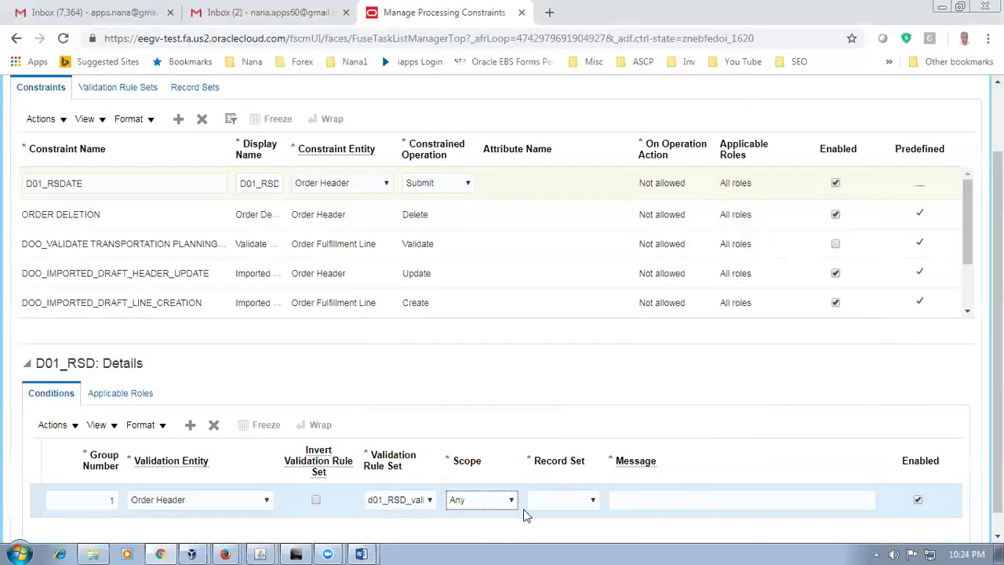
key(alt+Tab)
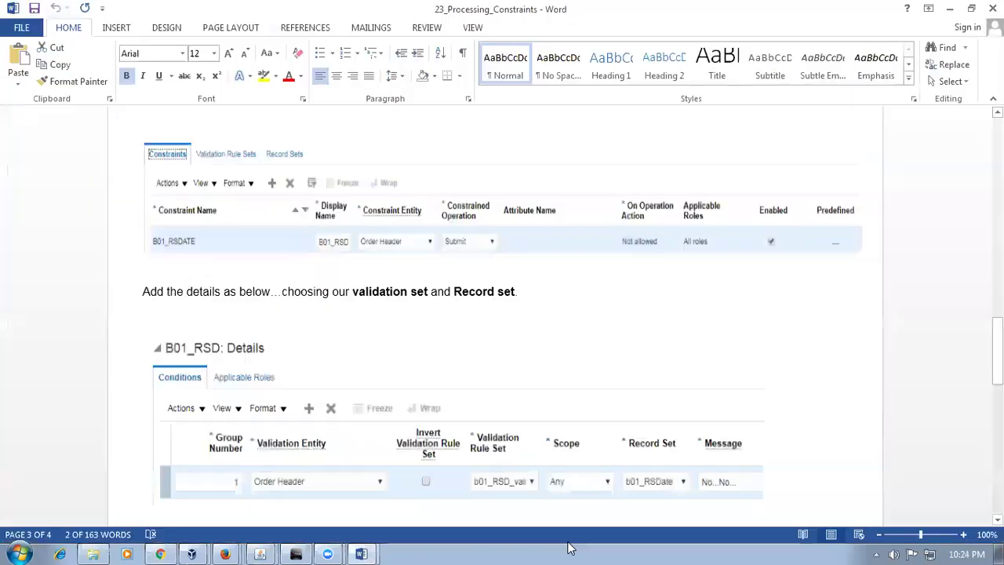
key(alt+Tab)
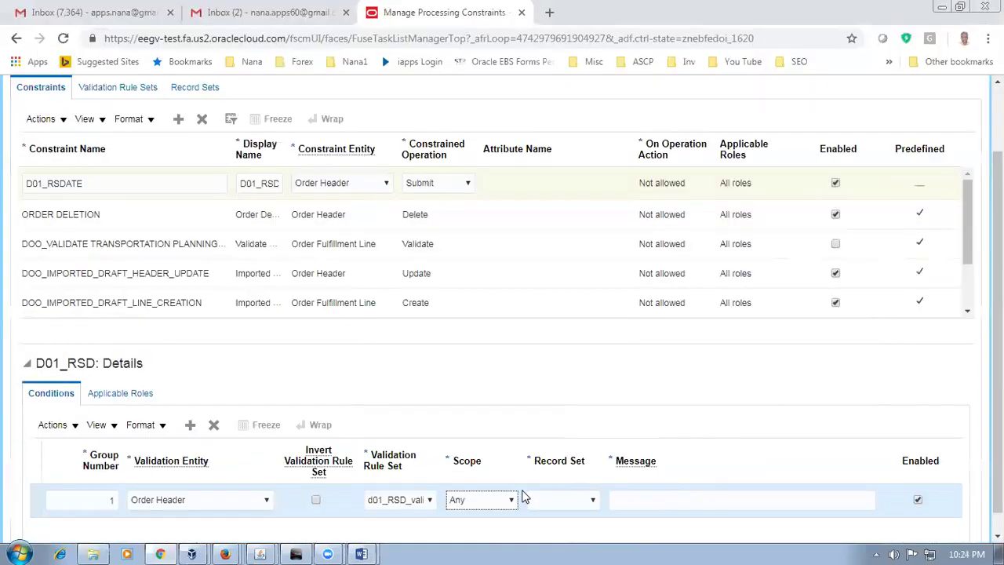
click(564, 499)
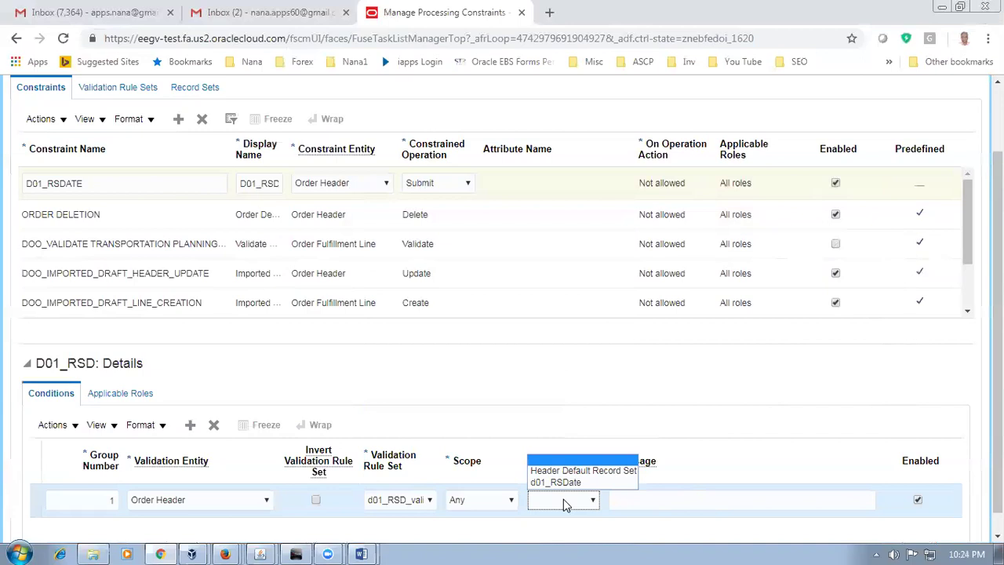
click(570, 482)
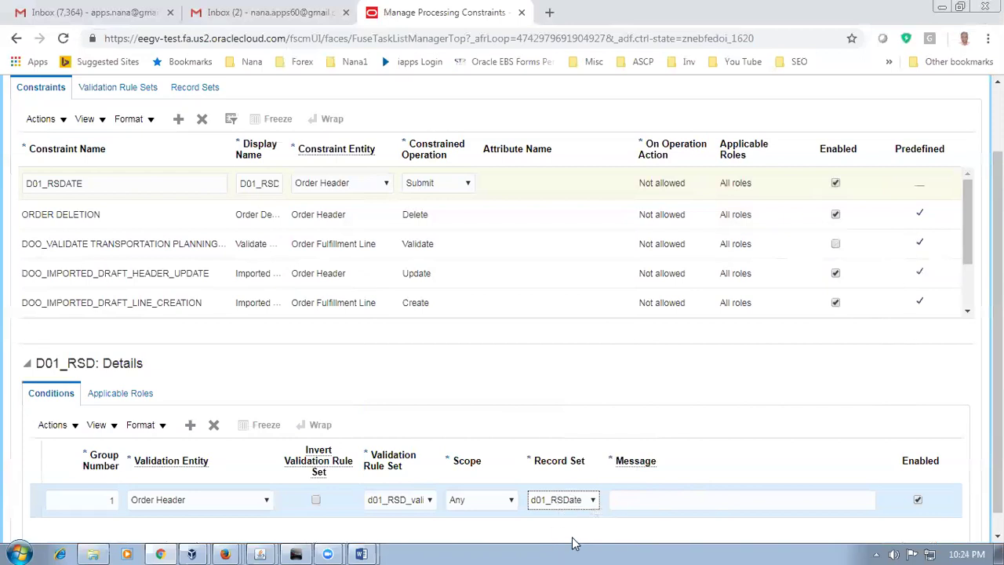
click(650, 502)
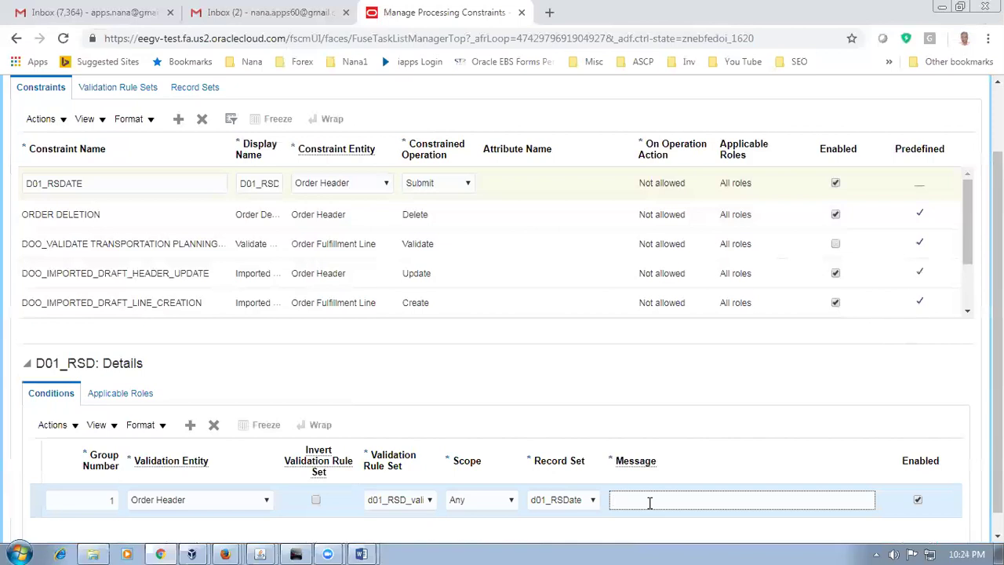
Step: Enter the condition message ending 'RSD cannot be less that Sysdate' and commit it
text(Nana ....RSD cannot be l)
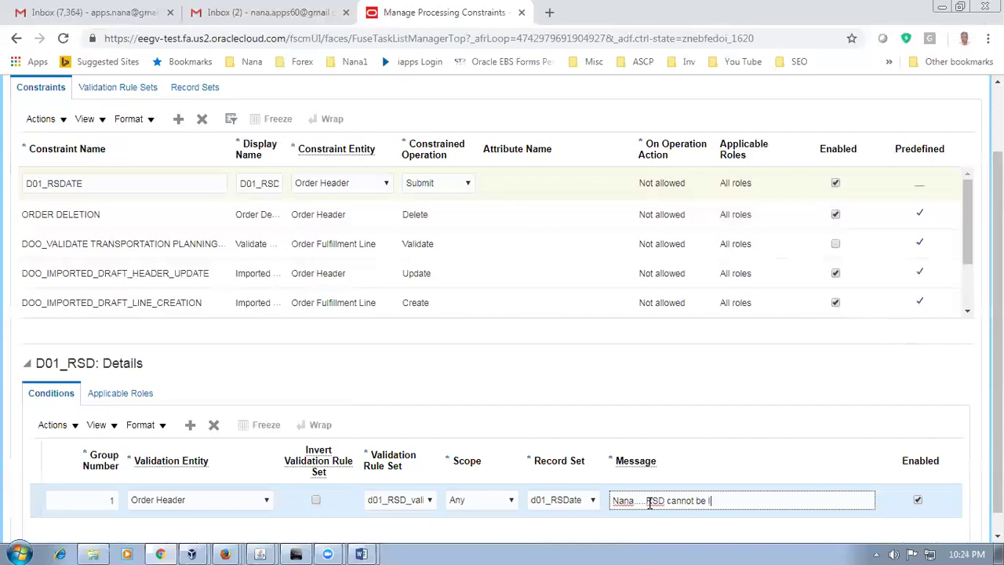
text(ess that Sysdate)
click(487, 400)
scroll(488, 399, up, 2)
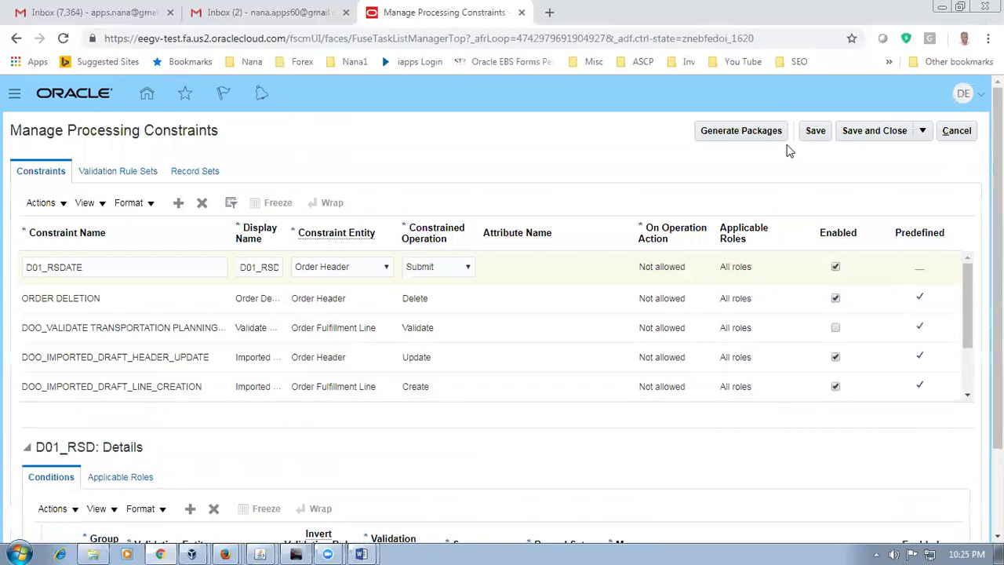
Step: Save the D01_RSDATE constraint and confirm a new Generate Packages request
click(816, 134)
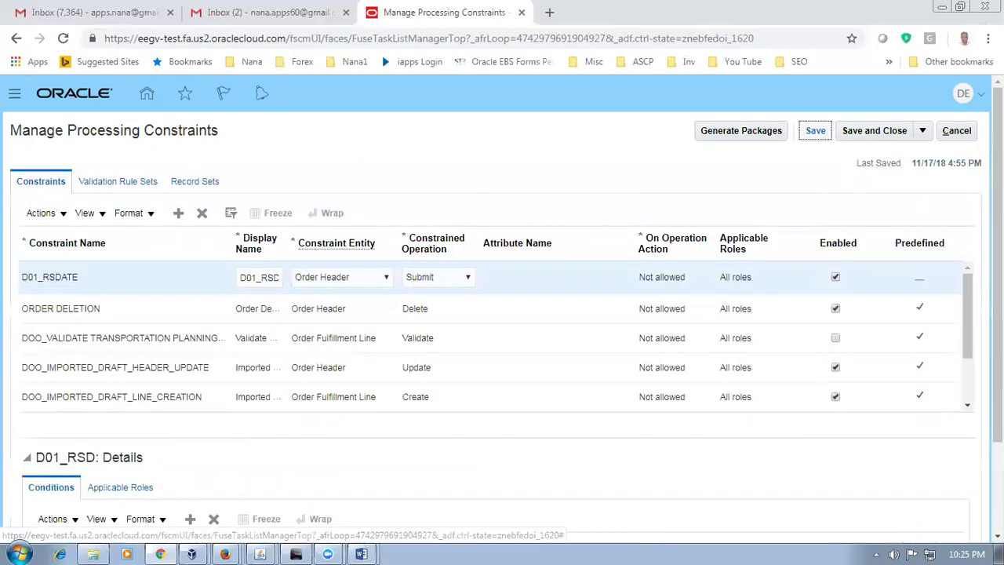
scroll(502, 314, down, 2)
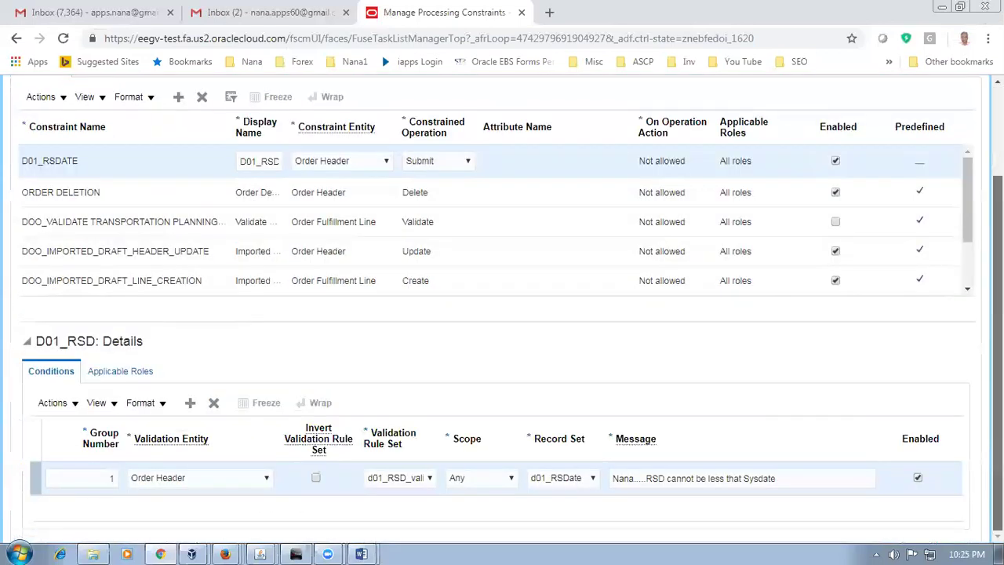
scroll(738, 161, up, 3)
click(738, 119)
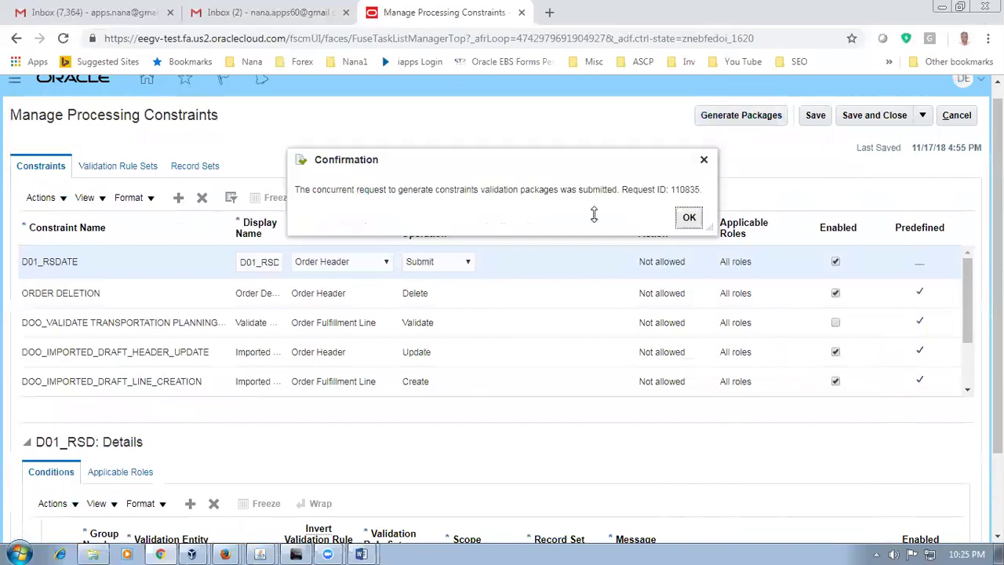
click(690, 218)
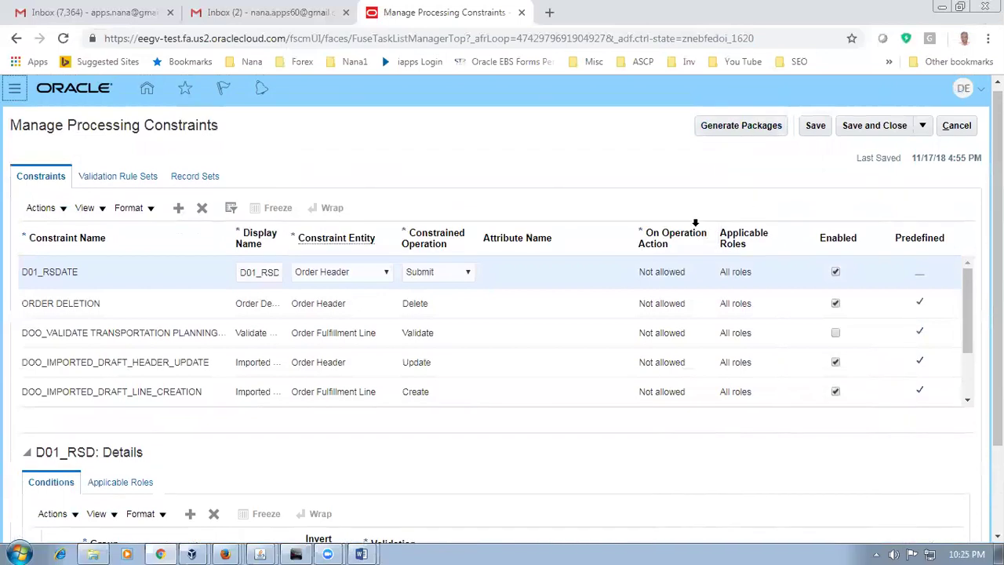
Step: Load the site's base URL in a new browser tab and go to the home page
click(549, 12)
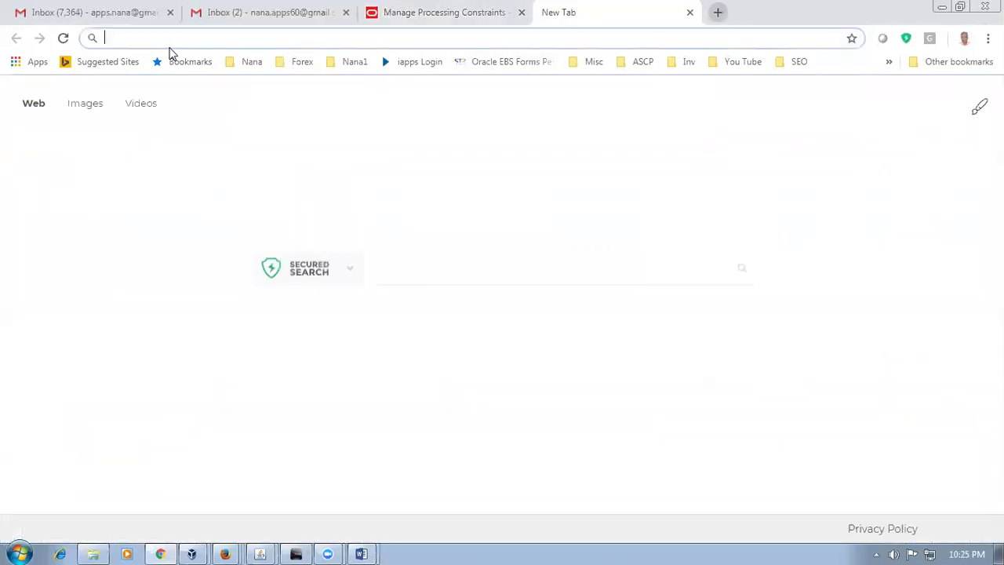
key(ctrl+shift+Tab)
click(180, 39)
click(104, 38)
drag(104, 38, 288, 56)
key(ctrl+c)
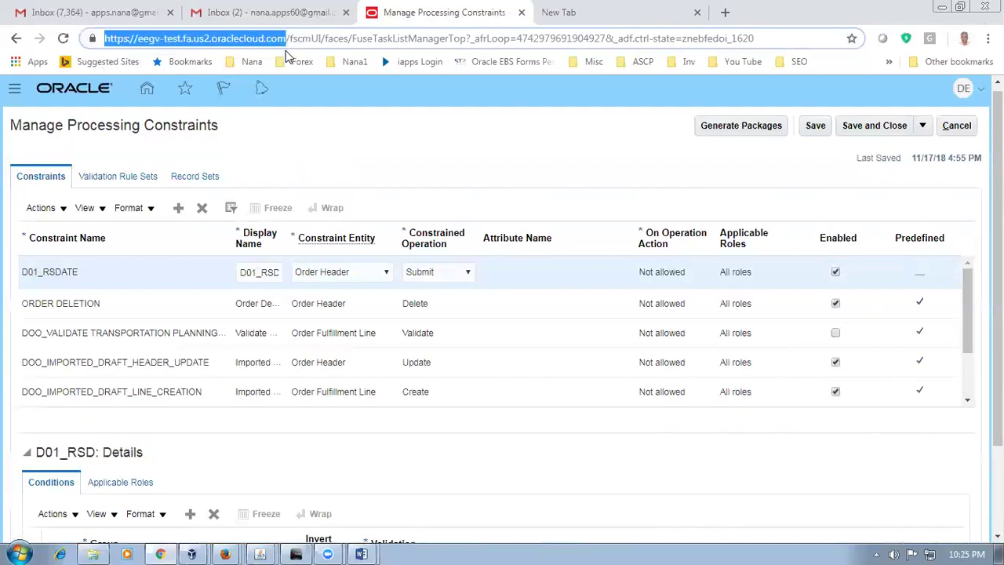
click(533, 22)
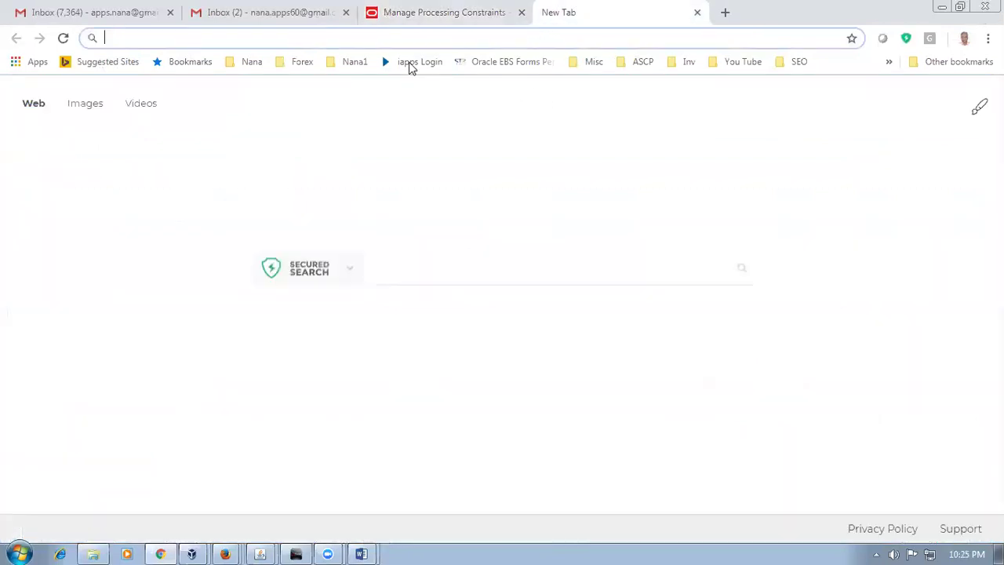
key(ctrl+v)
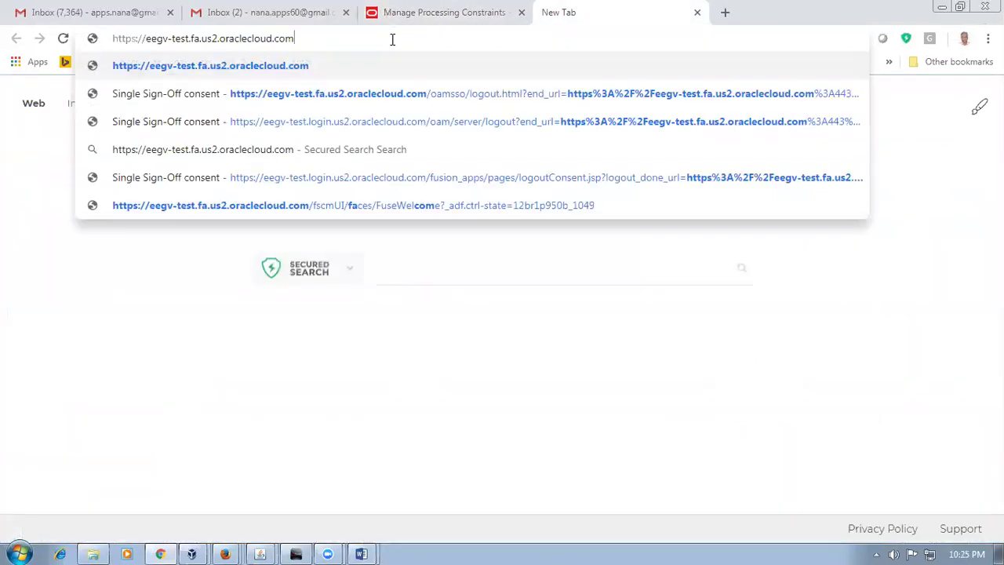
key(Return)
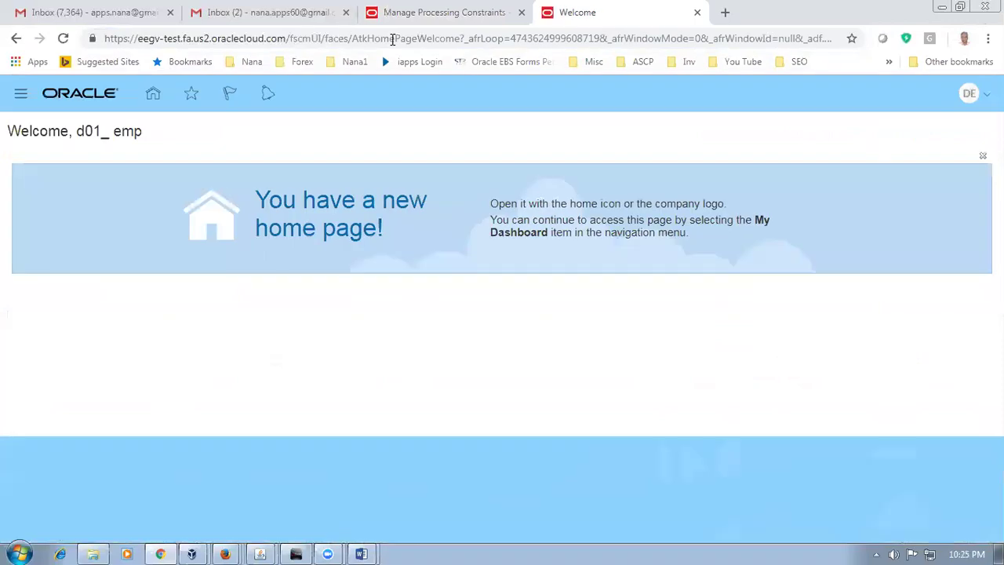
click(153, 96)
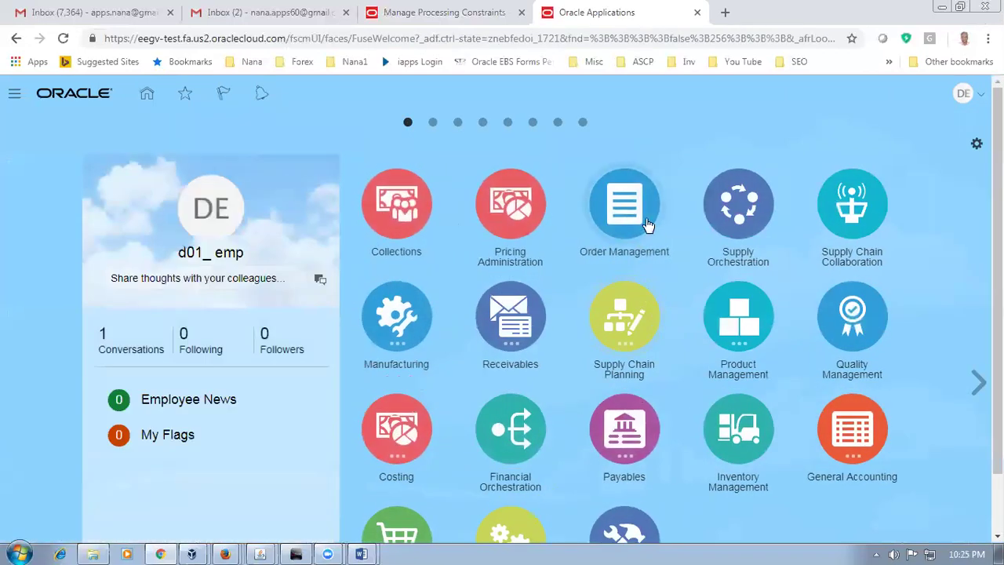
Step: Start a new order in Order Management for customer d01_cust1
click(641, 222)
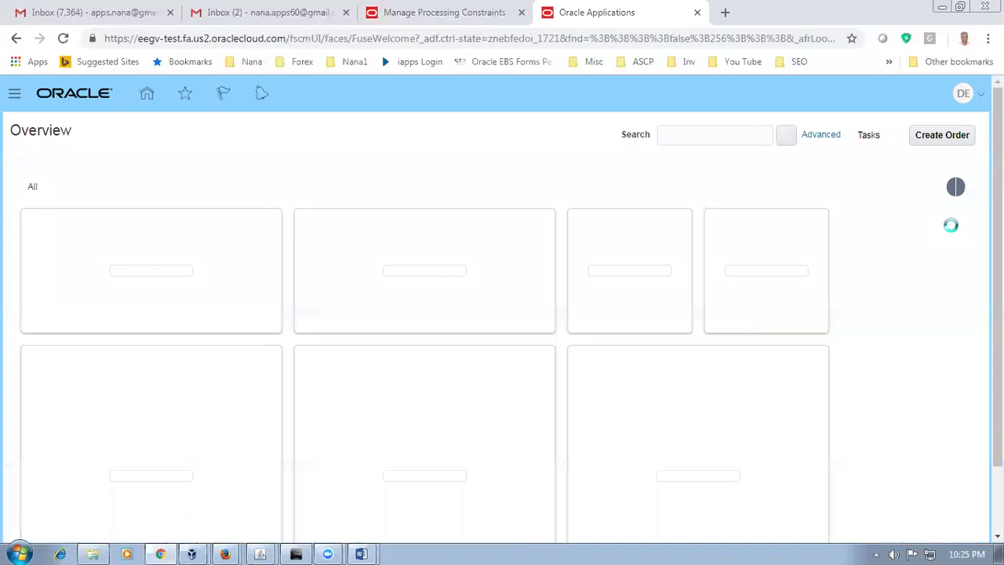
click(943, 138)
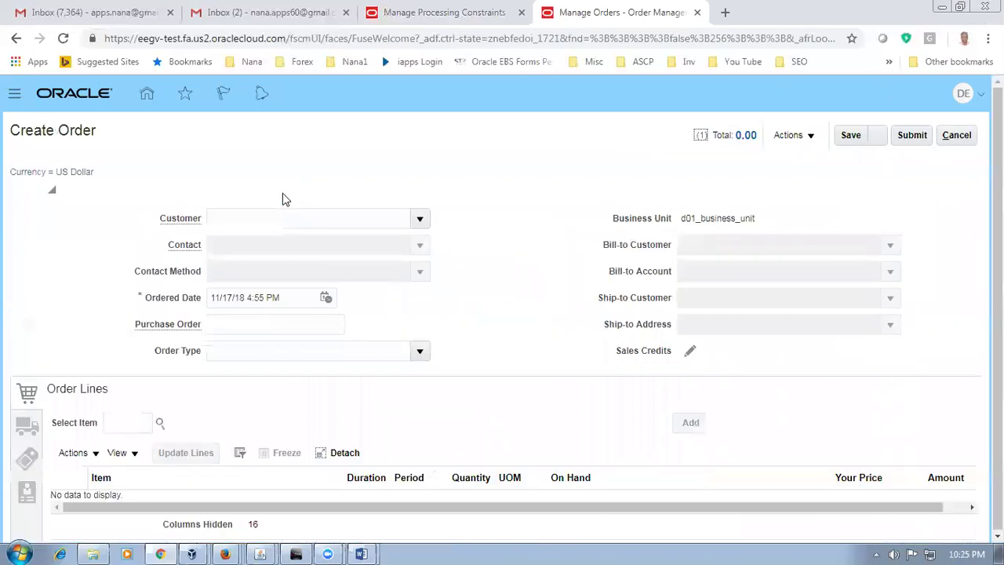
click(278, 217)
text(d01_cust1)
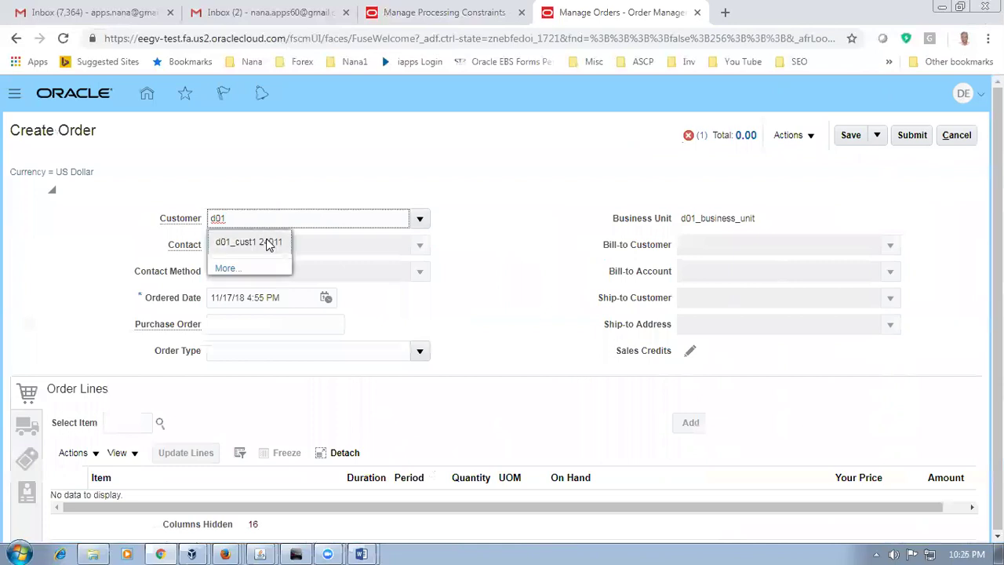
click(267, 240)
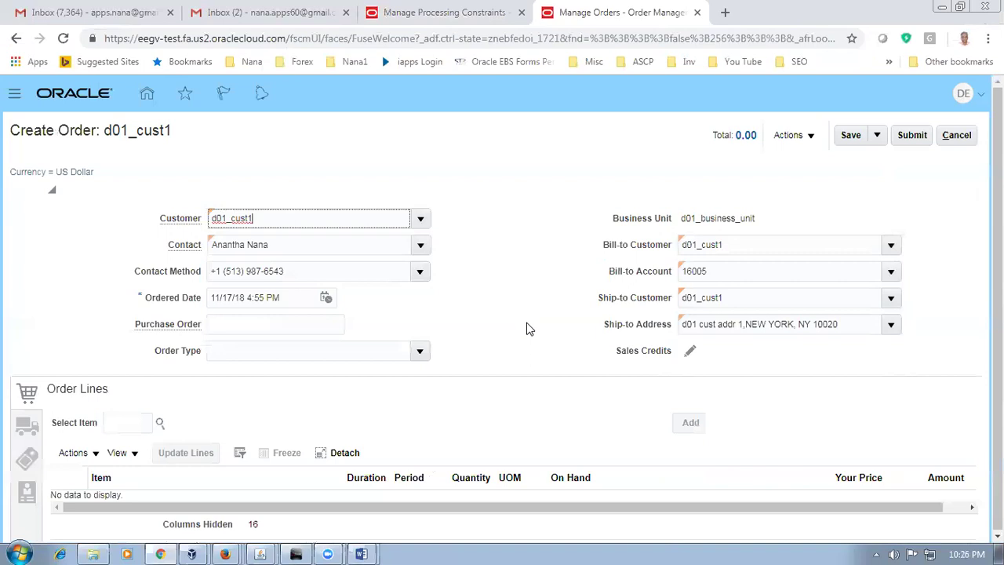
Step: Search for item d0101 and add it as an order line
click(113, 424)
text(d0101)
key(Tab)
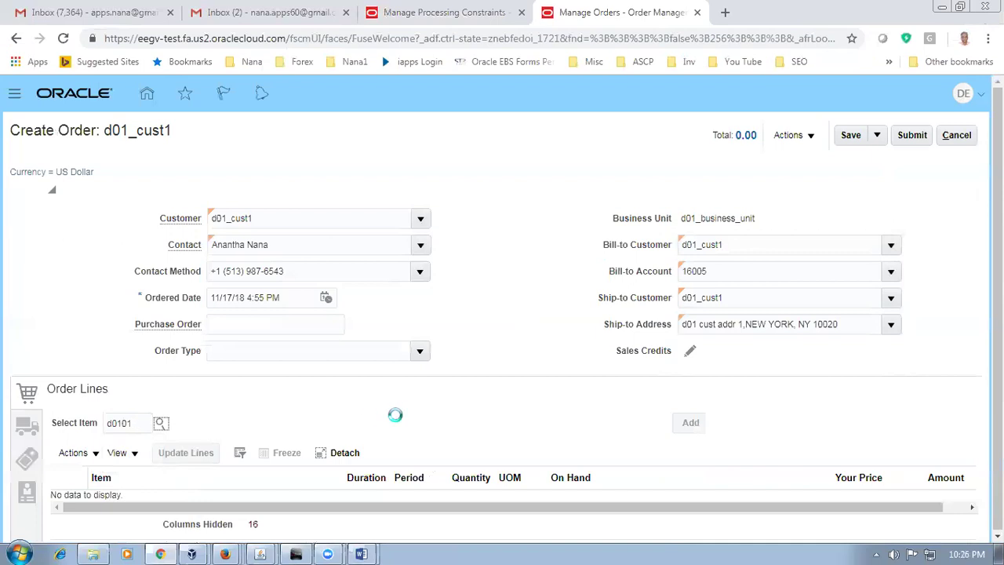
click(855, 423)
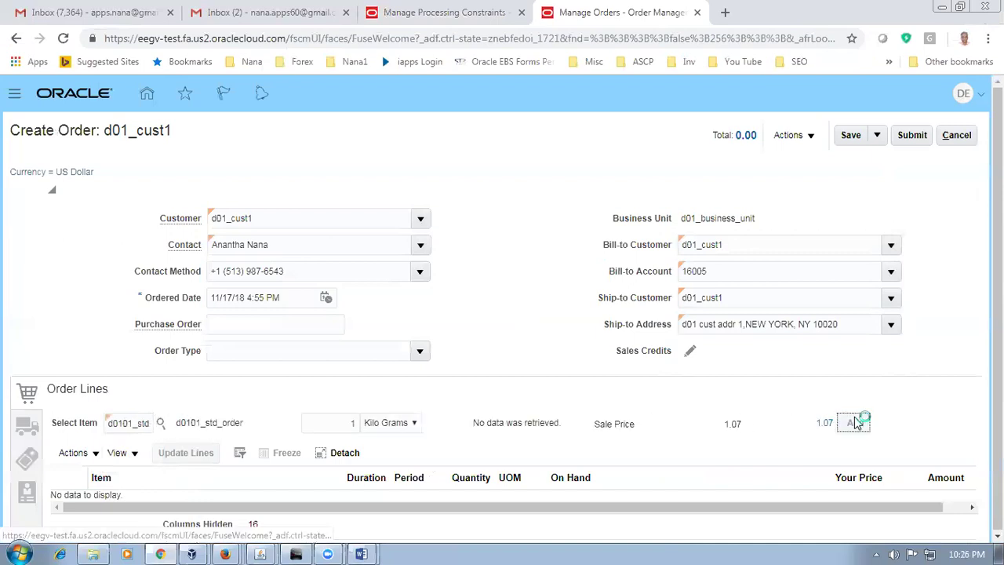
Step: Set the order's shipment warehouse to D011 - d01_child_1
click(28, 431)
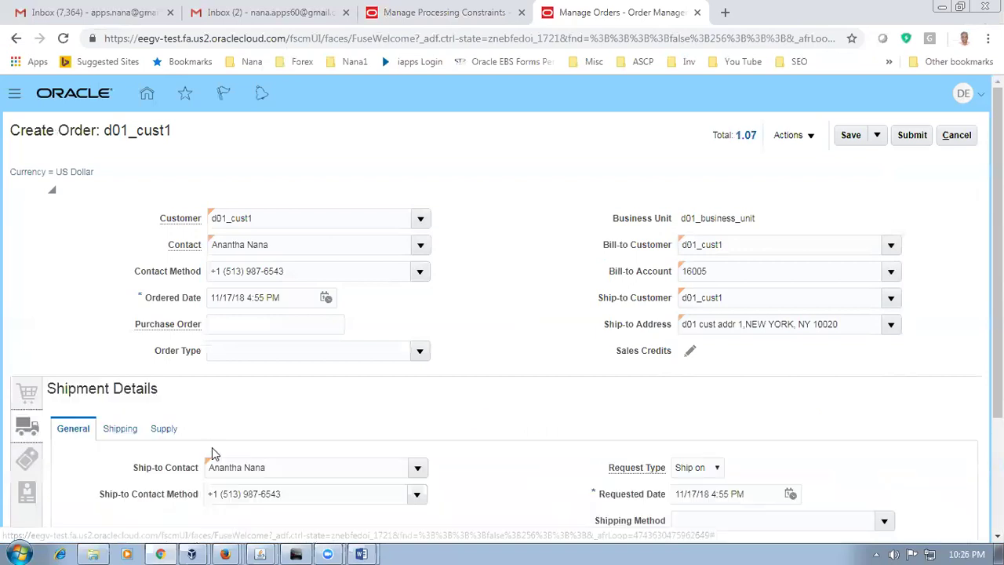
scroll(200, 430, down, 1)
click(164, 359)
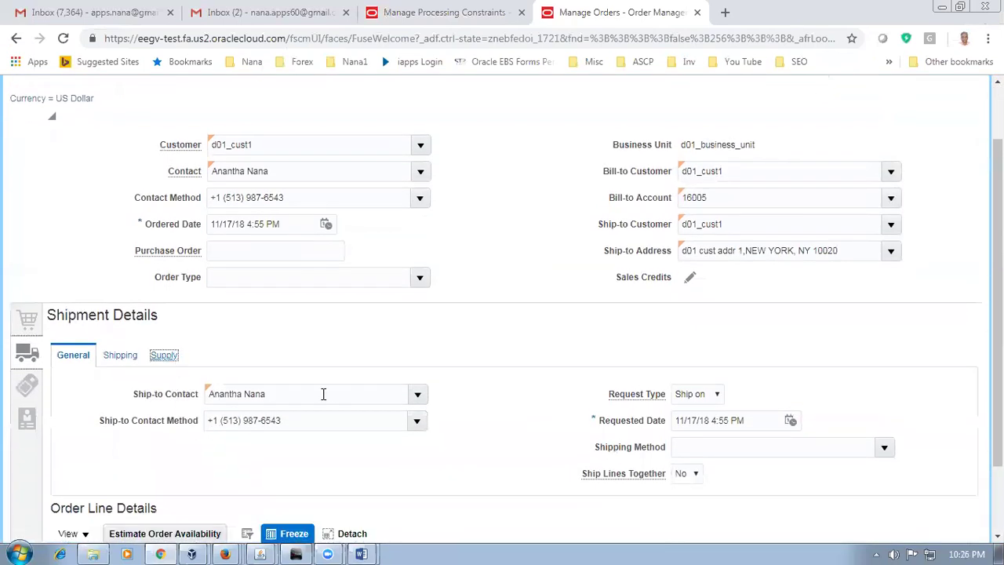
click(323, 394)
text(d01)
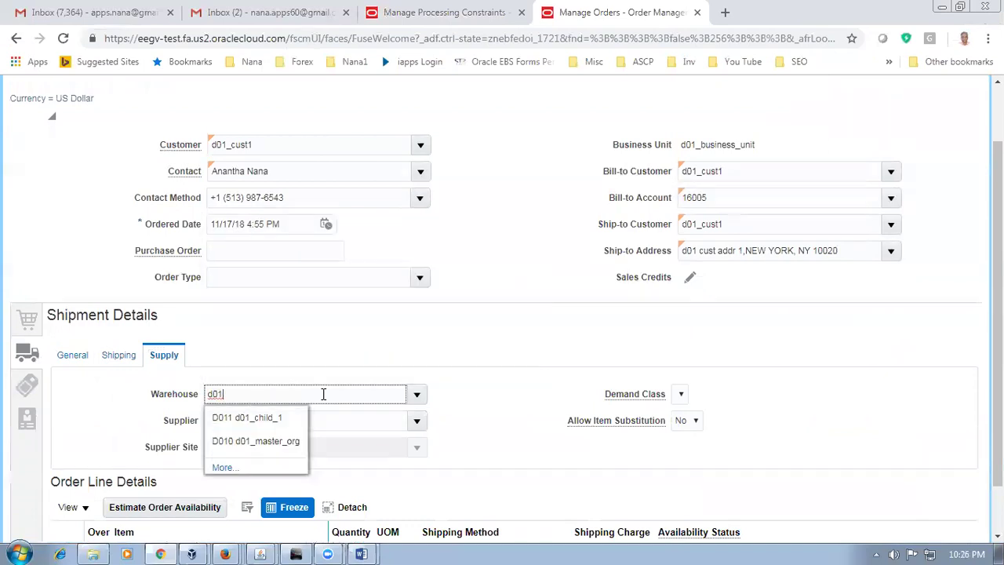
click(244, 413)
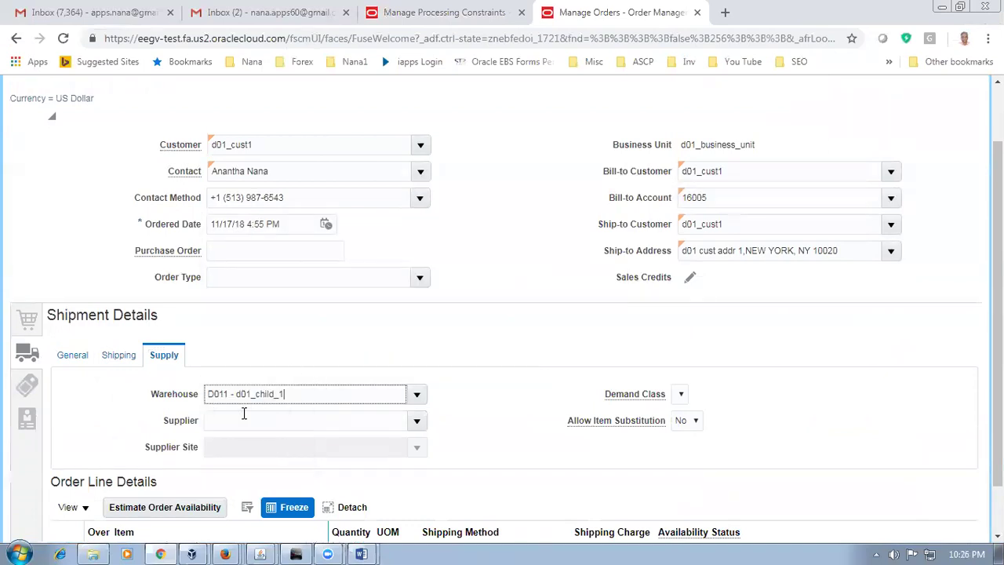
click(69, 357)
Step: Change the requested date to 11/14/18 4:55 PM, before today, and save the draft
click(967, 554)
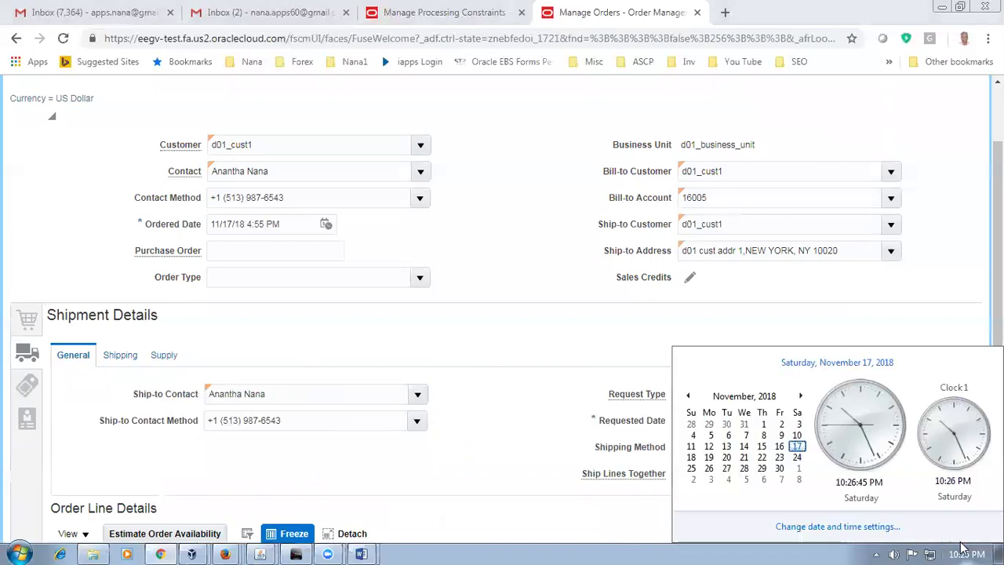
click(538, 340)
click(695, 423)
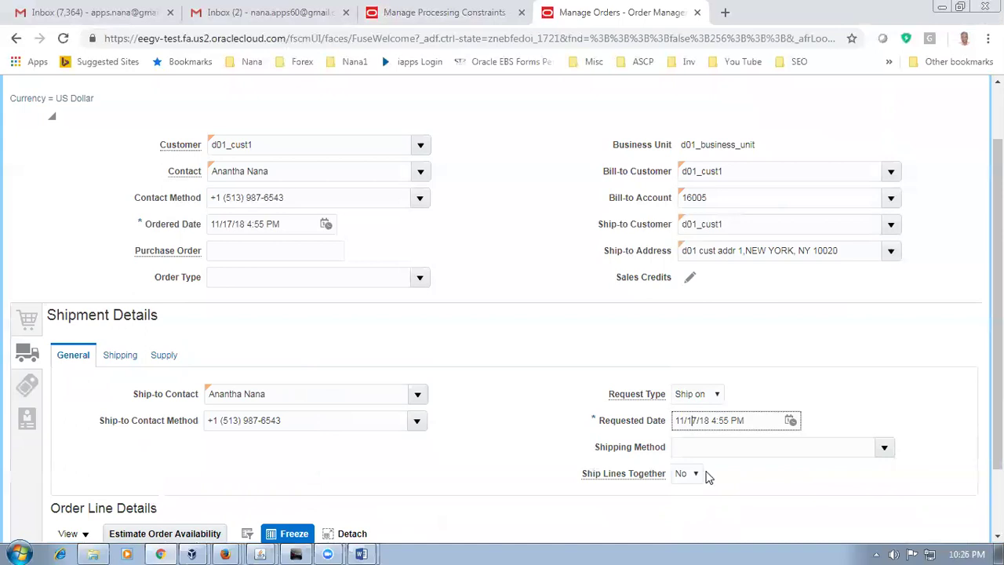
key(BackSpace)
text(4)
click(528, 332)
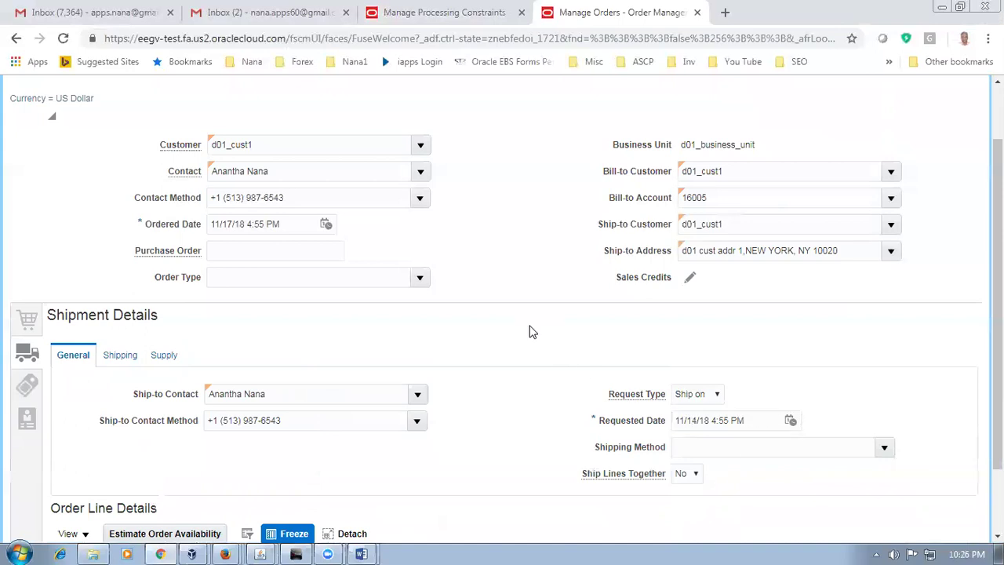
scroll(529, 332, up, 2)
click(855, 138)
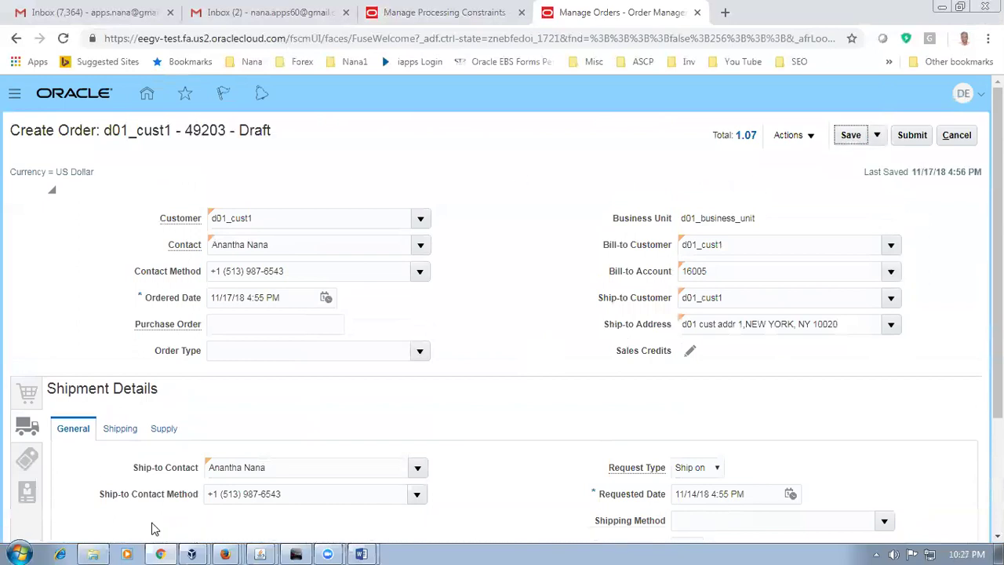
Step: Submit the d01_cust1 draft order to trigger the requested-ship-date constraint error
click(918, 139)
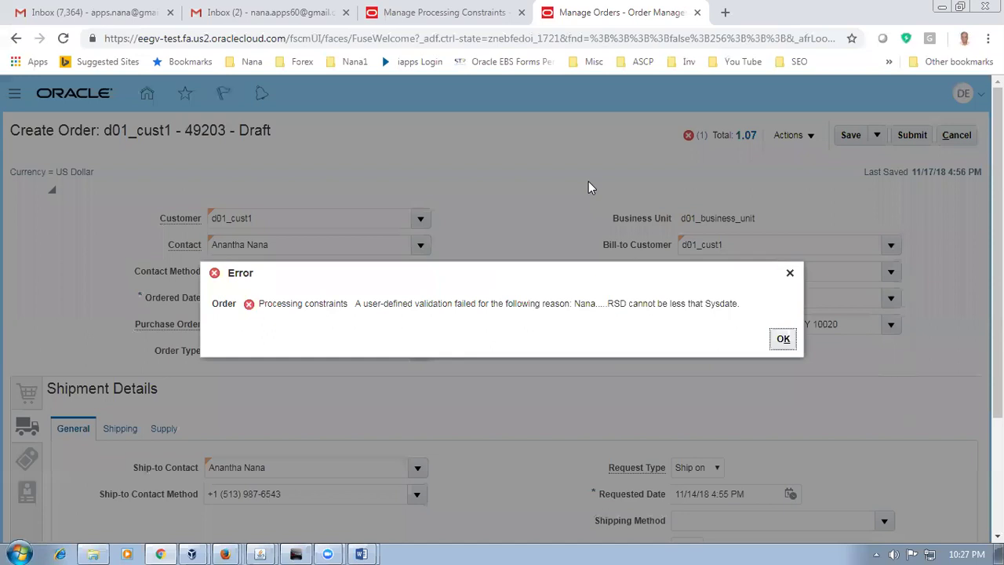
drag(418, 303, 645, 316)
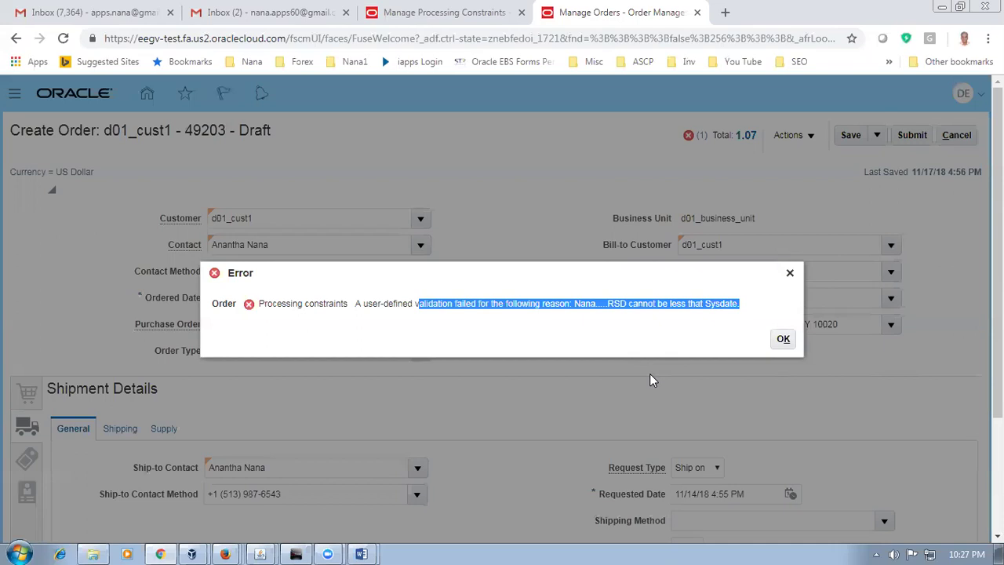
click(488, 330)
drag(265, 308, 320, 301)
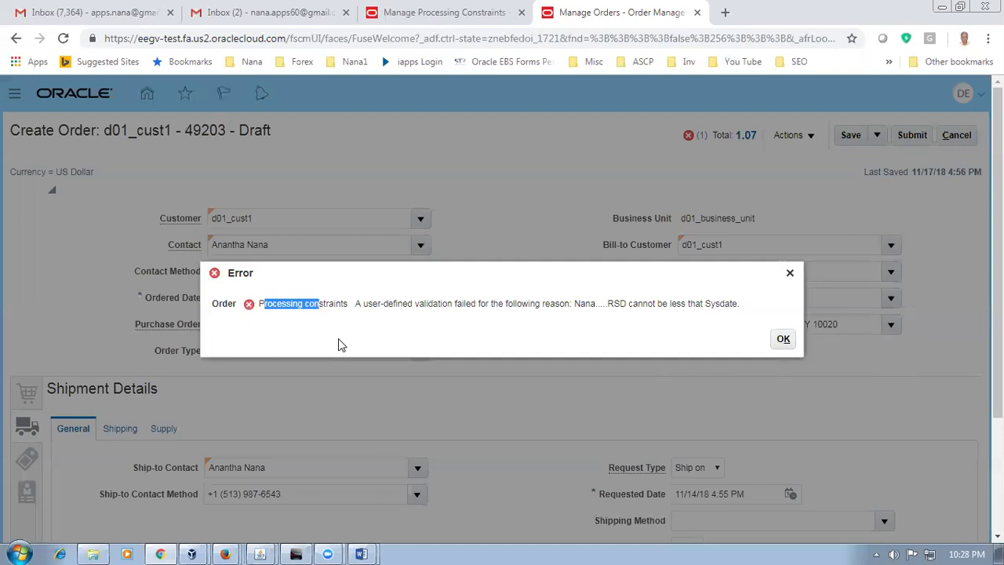
Step: Dismiss the constraint error and cancel the draft order
click(783, 339)
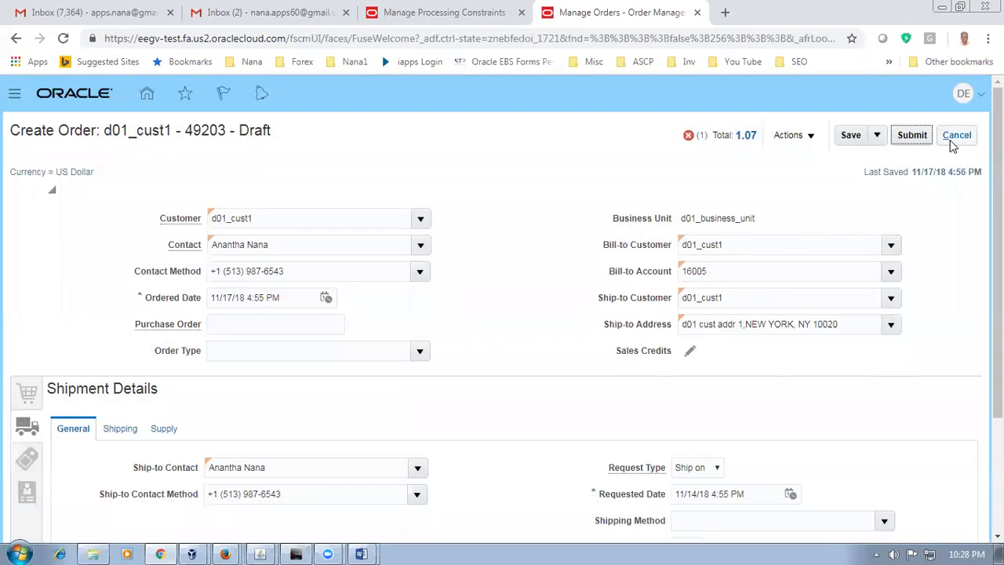
click(957, 135)
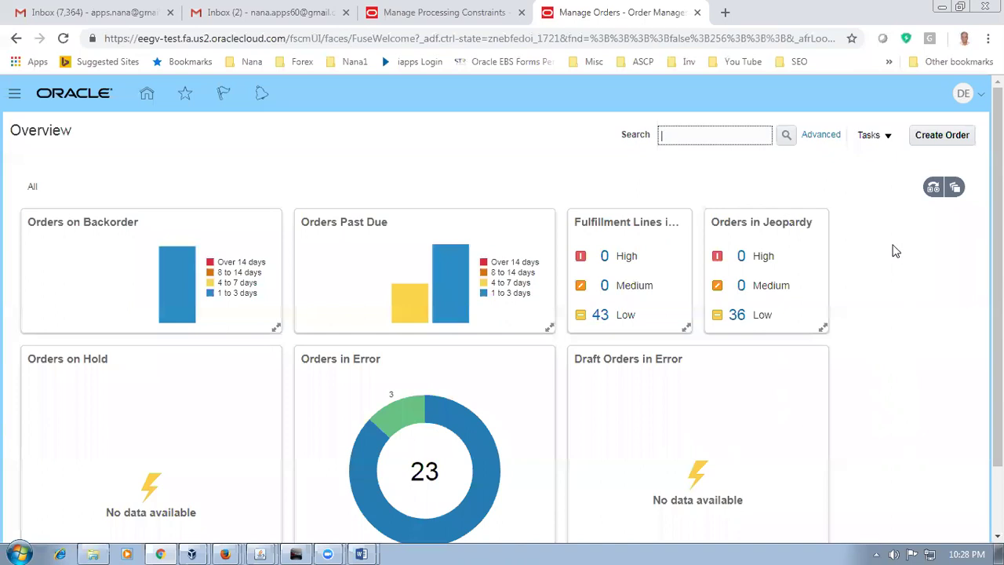
click(958, 97)
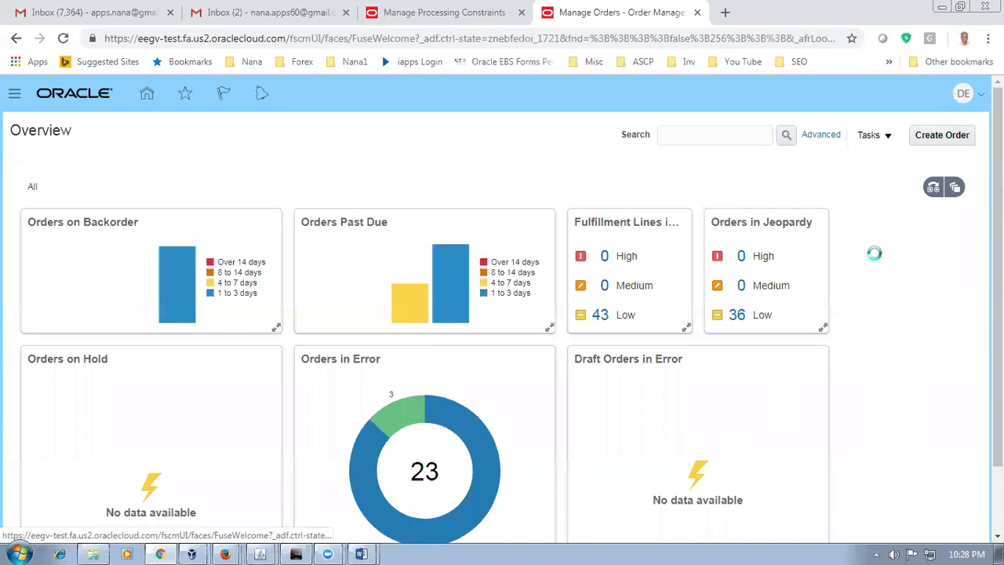
Step: Search setup tasks for man%proc%const% and open Manage Processing Constraints
click(824, 262)
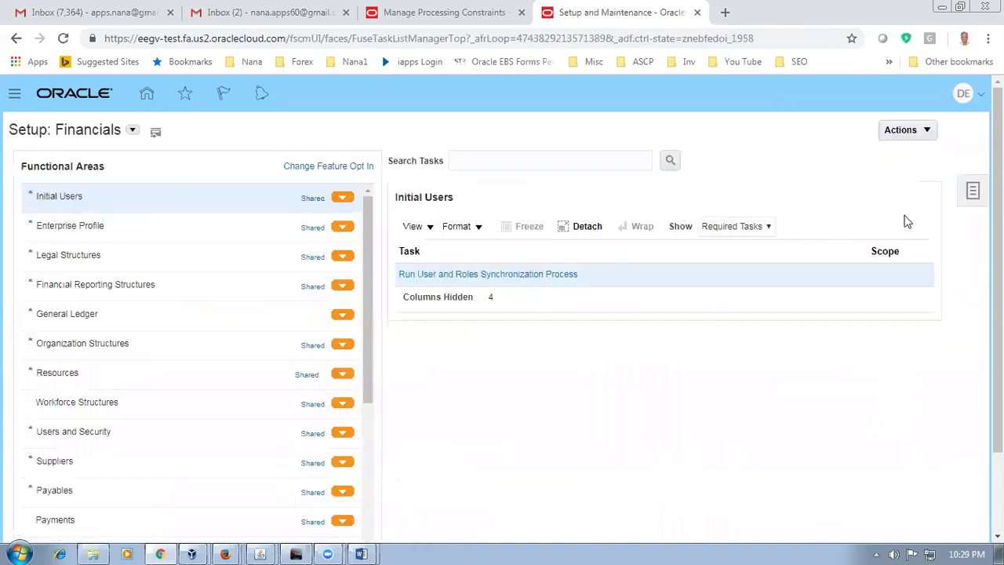
click(973, 192)
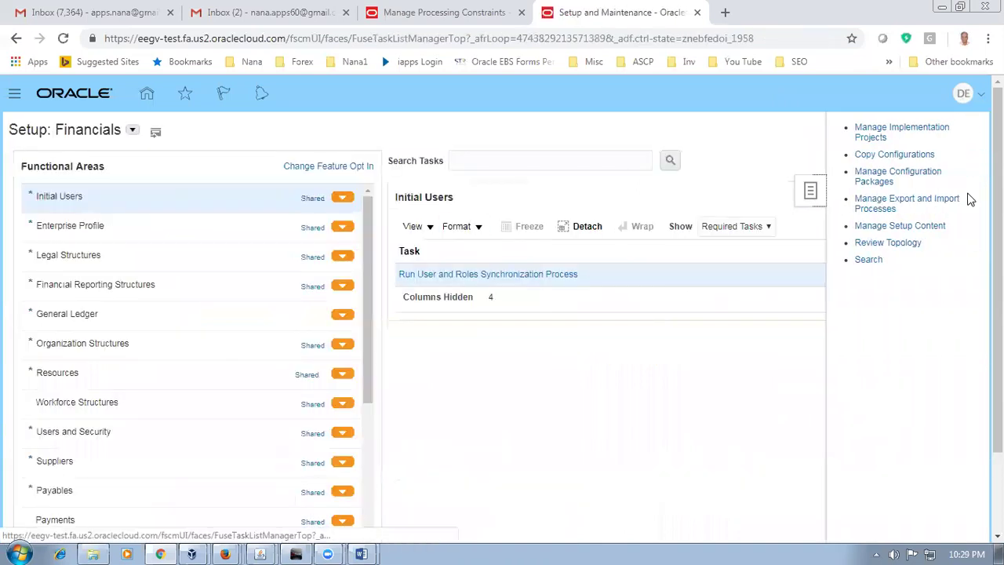
click(869, 261)
click(235, 163)
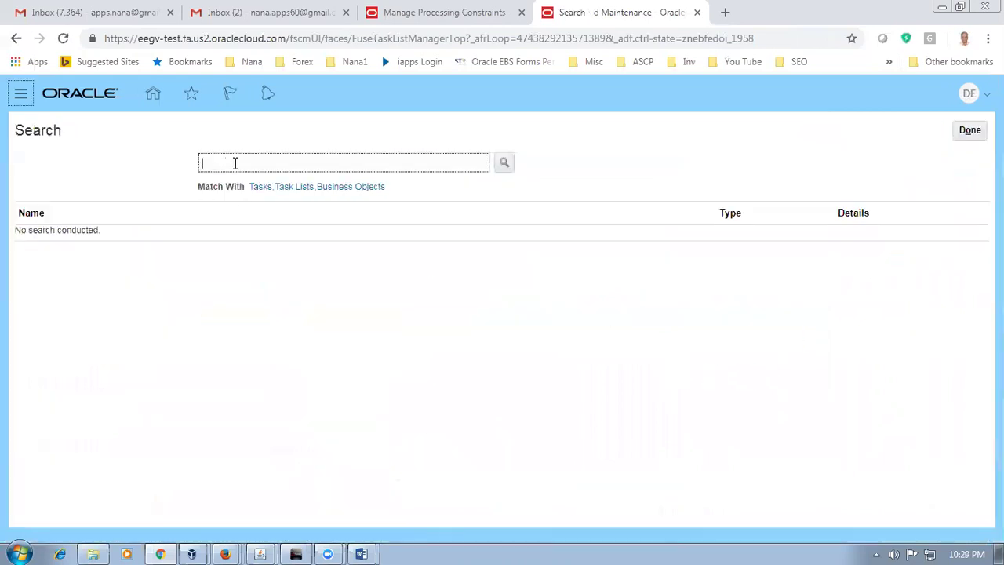
text(https://eegv-test.fa.us2.oraclecloud.com)
key(BackSpace)
key(BackSpace)
key(BackSpace)
key(BackSpace)
key(BackSpace)
key(BackSpace)
key(BackSpace)
key(BackSpace)
key(BackSpace)
key(BackSpace)
key(BackSpace)
key(BackSpace)
key(BackSpace)
key(BackSpace)
key(BackSpace)
key(BackSpace)
key(BackSpace)
key(BackSpace)
key(BackSpace)
key(BackSpace)
key(BackSpace)
key(BackSpace)
key(BackSpace)
key(BackSpace)
key(BackSpace)
key(BackSpace)
text(man%proc)
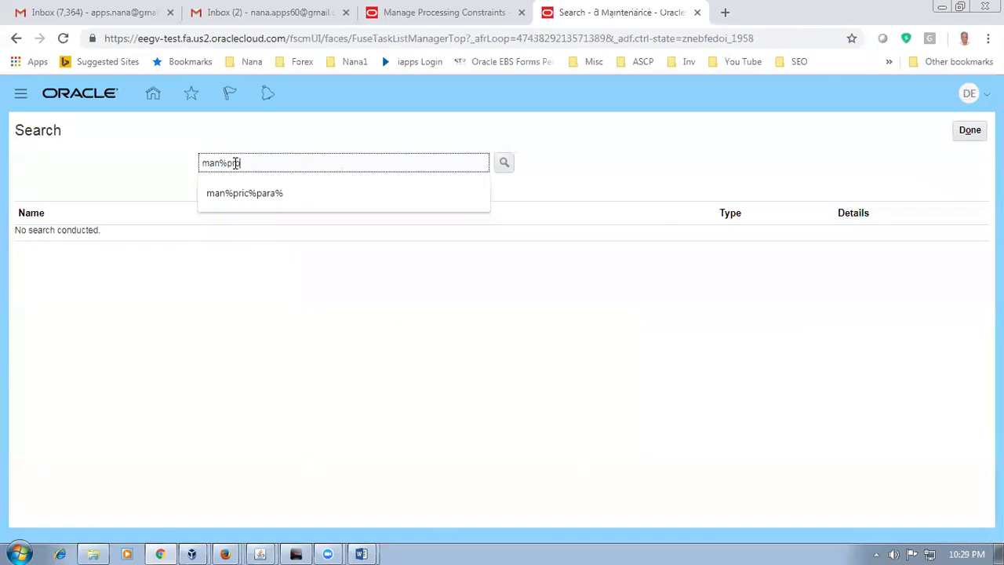
text(%const%)
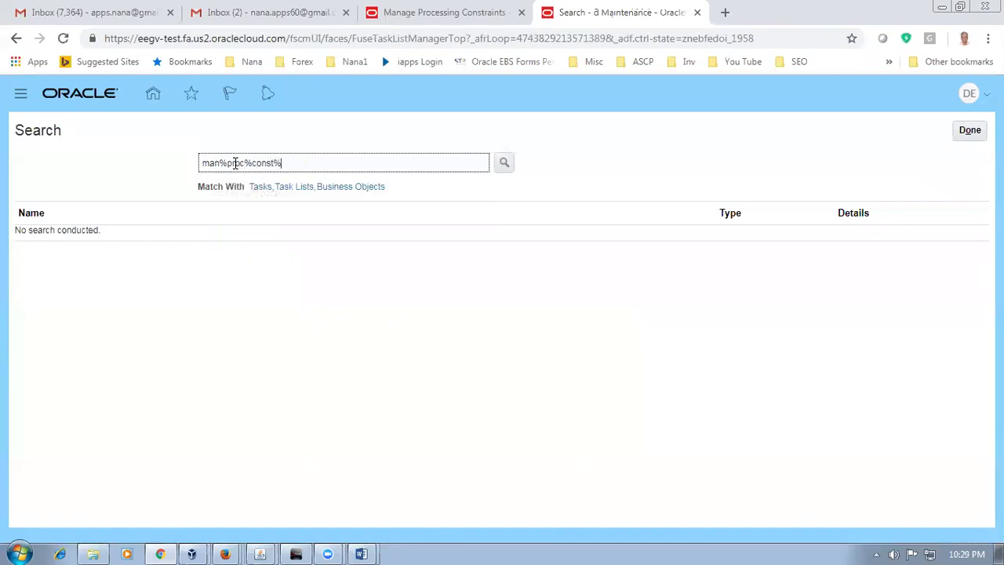
key(Return)
click(62, 239)
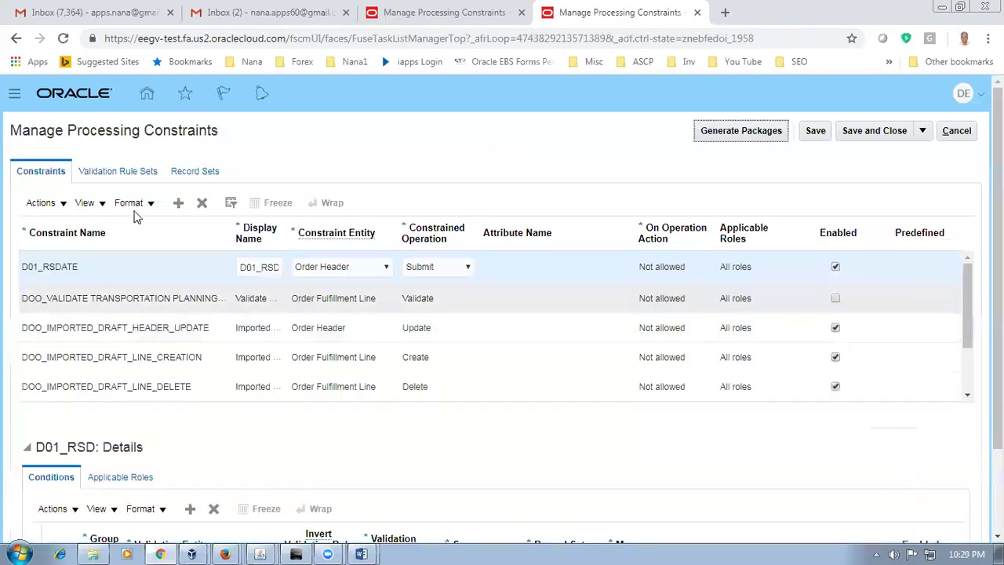
Step: Delete the D01_RSDATE constraint and the d01_RSD_validation rule set
click(88, 273)
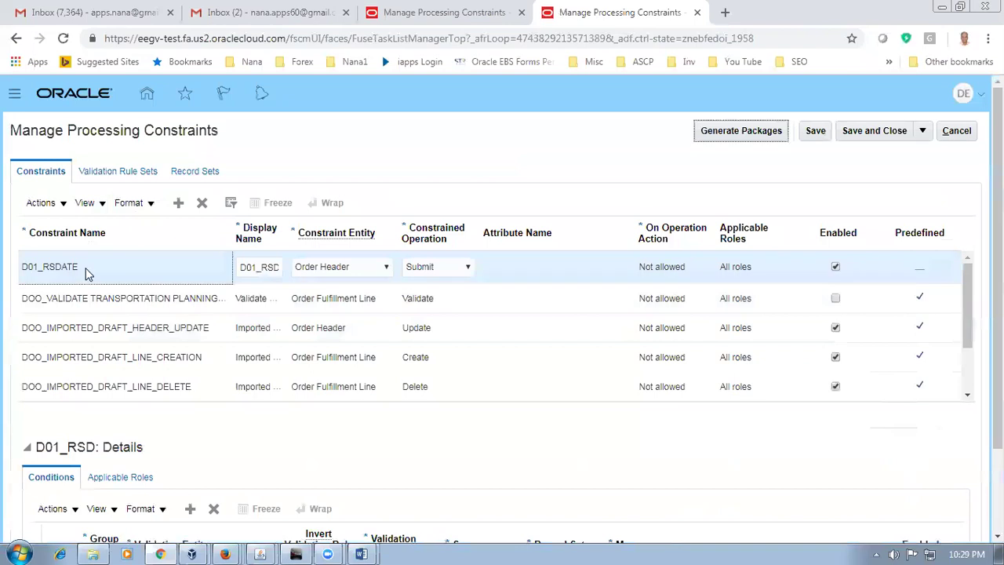
click(202, 203)
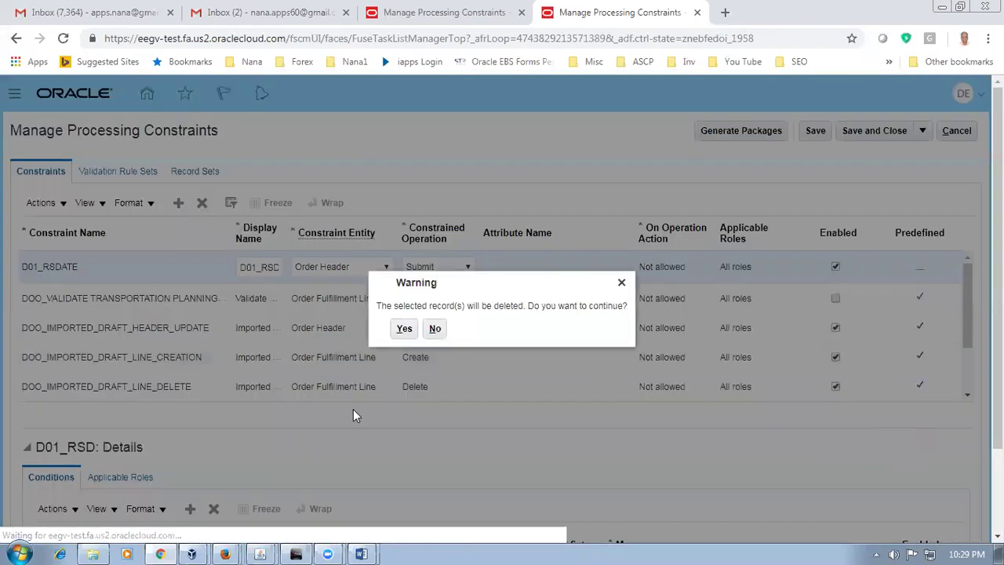
click(404, 329)
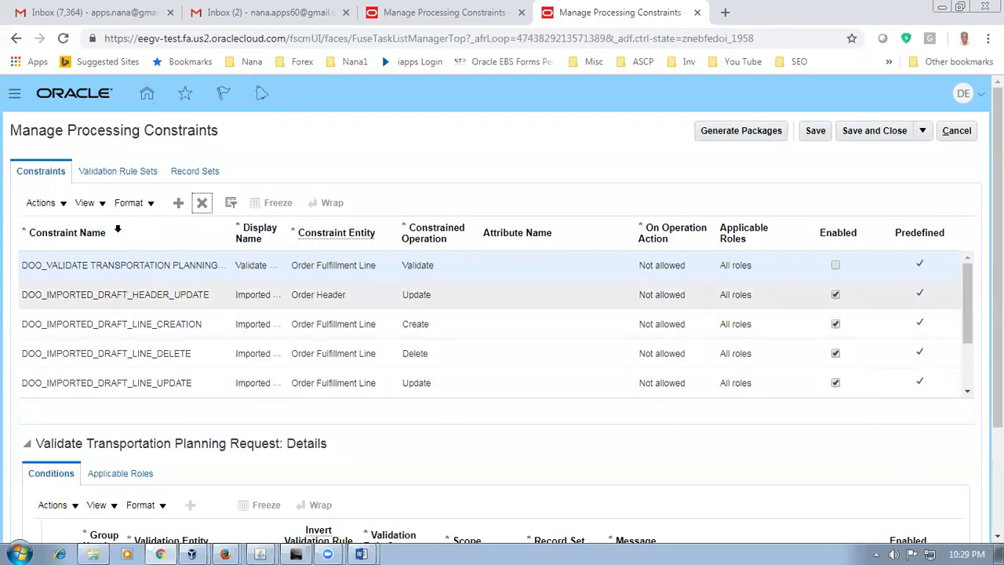
click(99, 171)
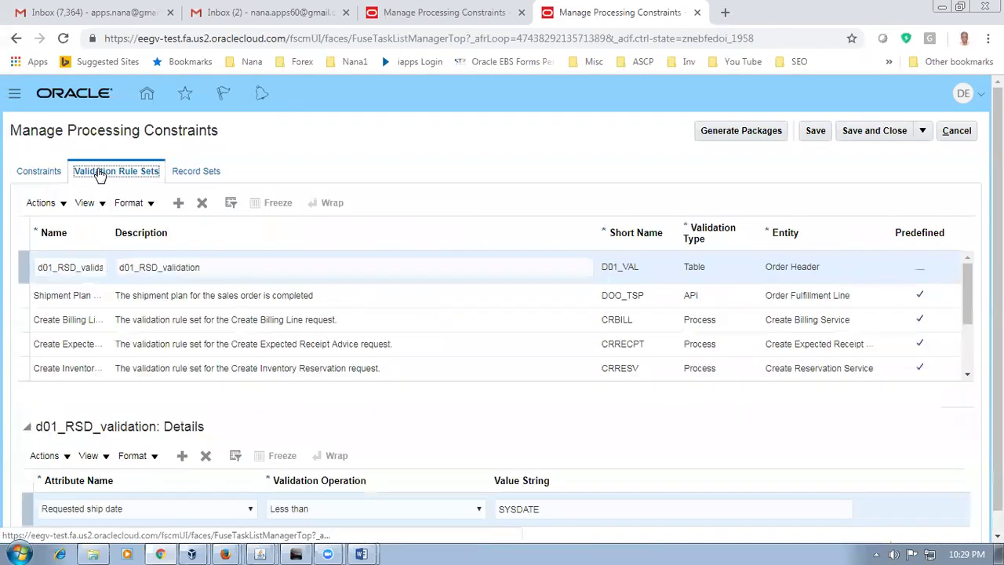
click(202, 202)
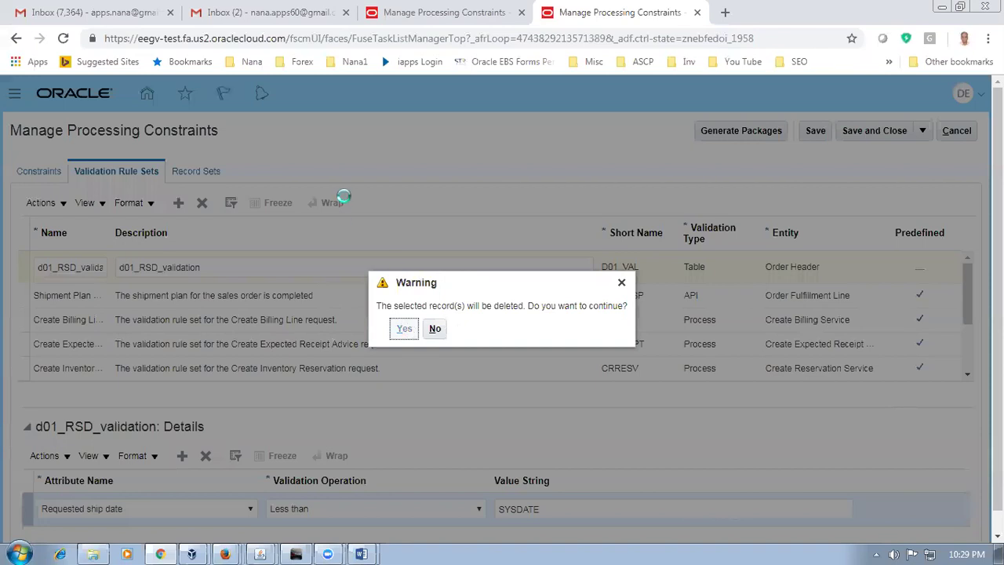
click(405, 329)
Step: Delete the d01_RSDate record set and submit a Generate Packages request
click(220, 174)
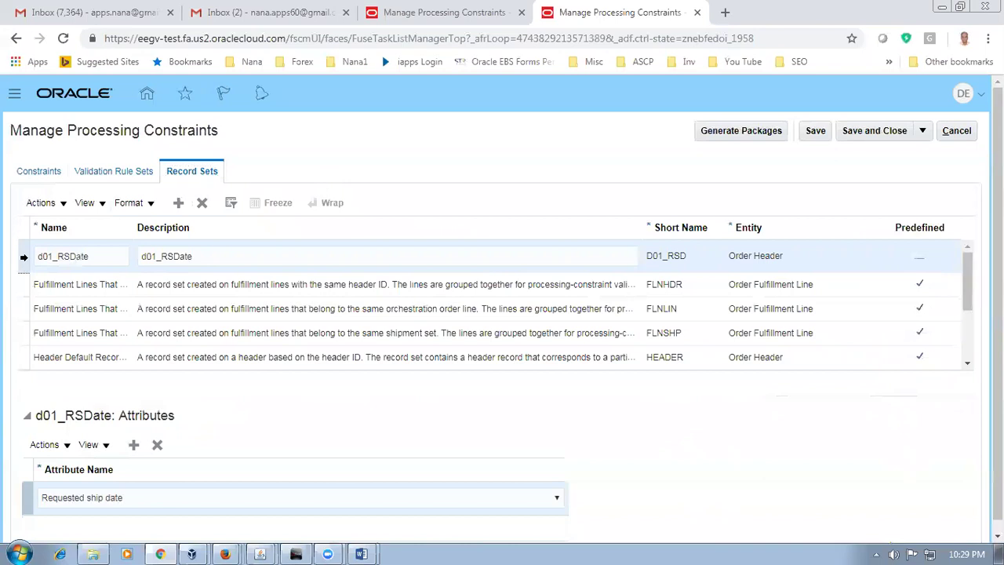
click(201, 203)
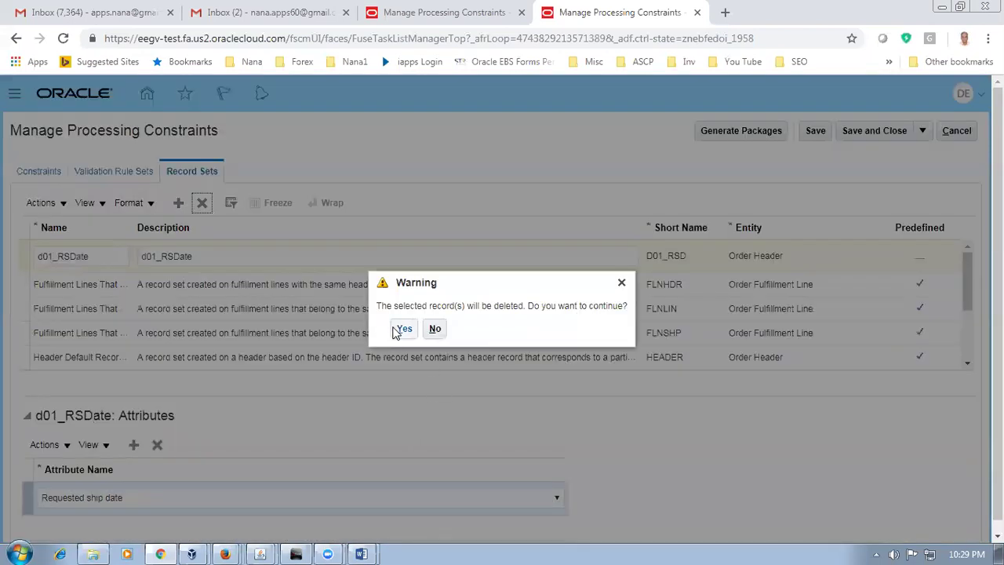
click(400, 330)
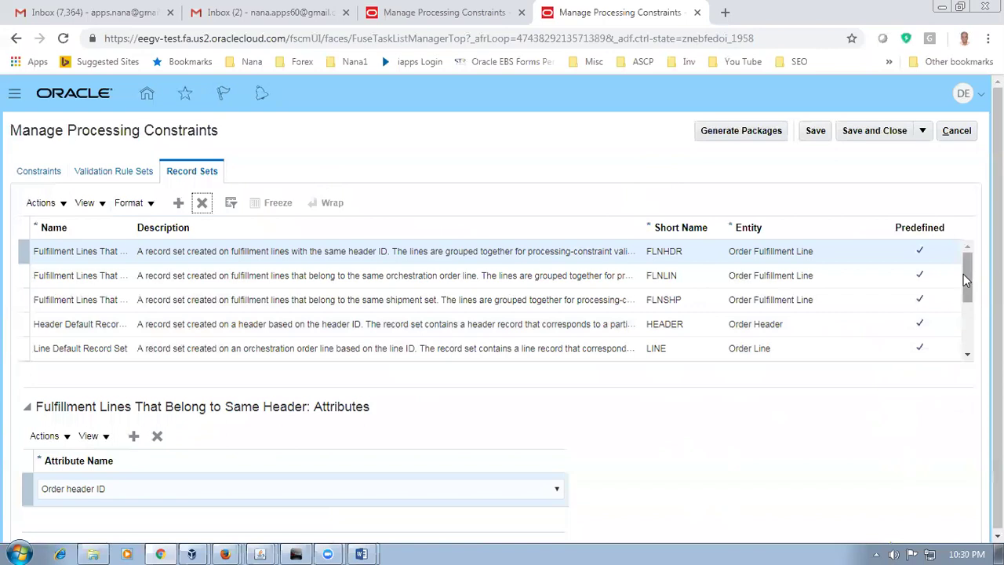
scroll(964, 276, down, 1)
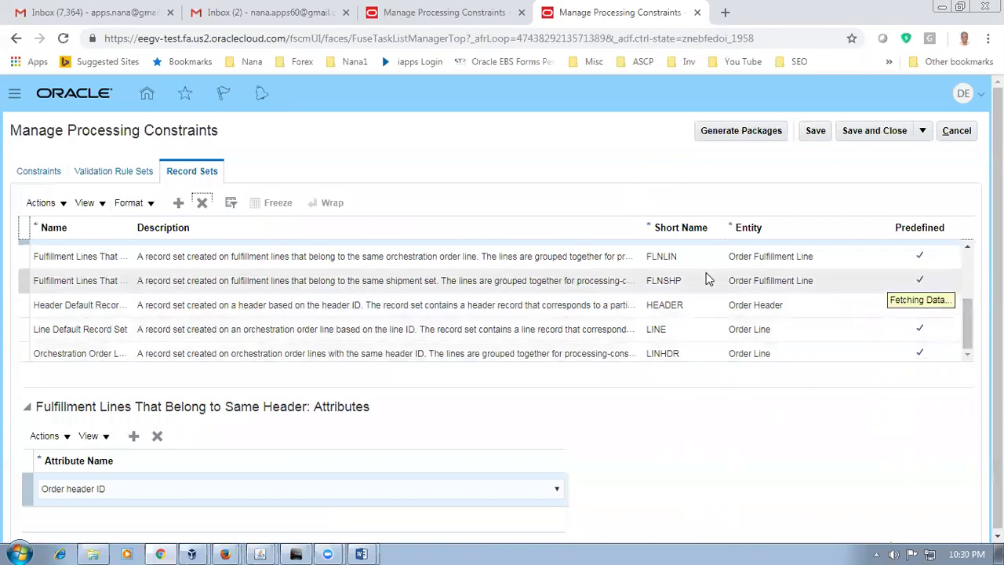
scroll(923, 271, down, 1)
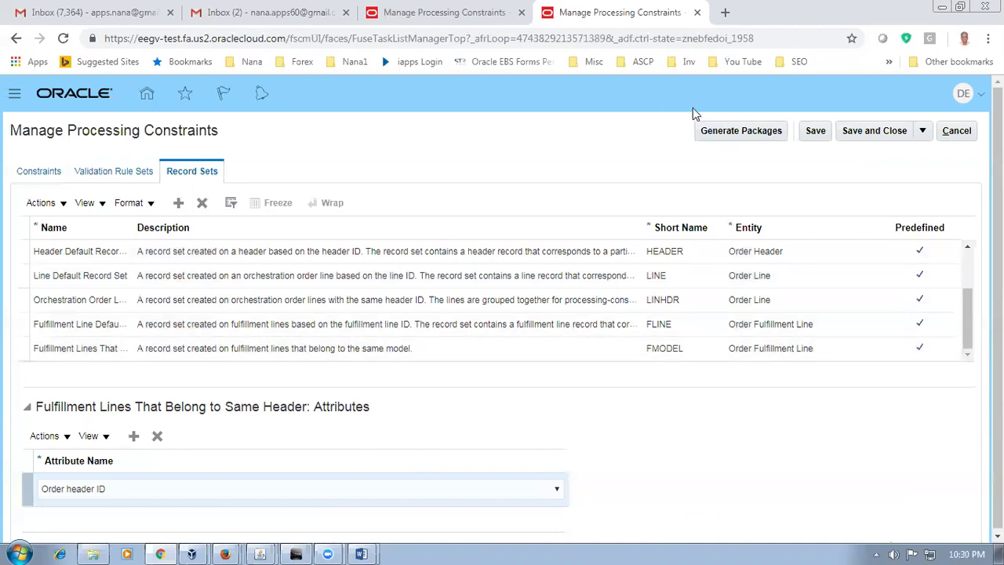
click(706, 131)
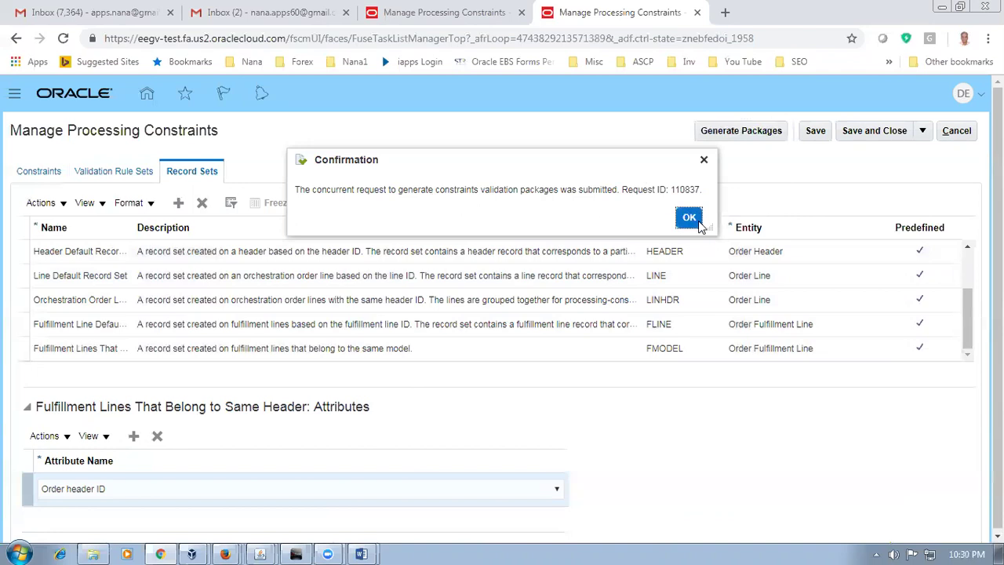
click(689, 217)
Step: Show the 23_Processing_Constraints page 4 red note: delete the custom constraint and regenerate packages
mouse_move(364, 549)
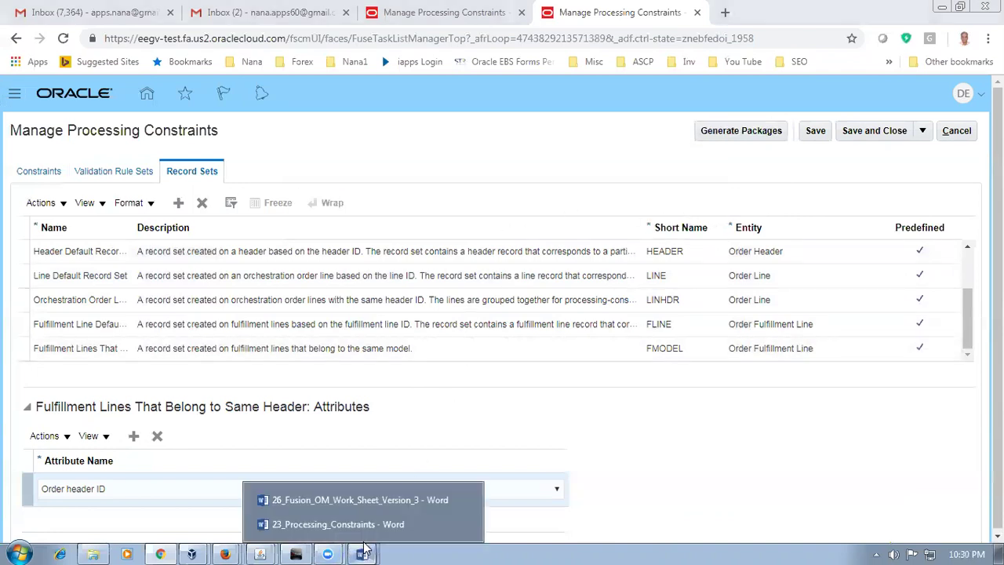
click(351, 526)
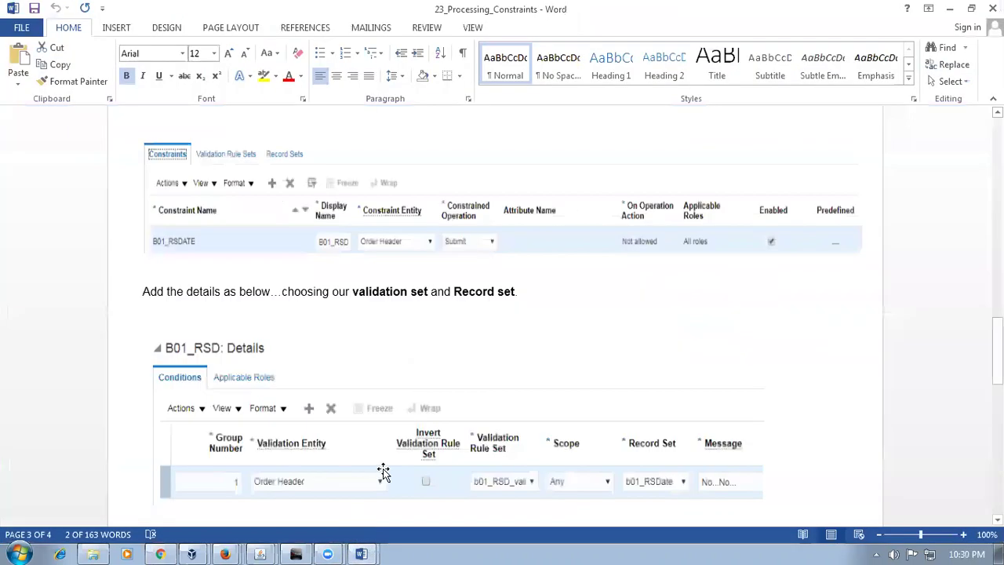
click(380, 317)
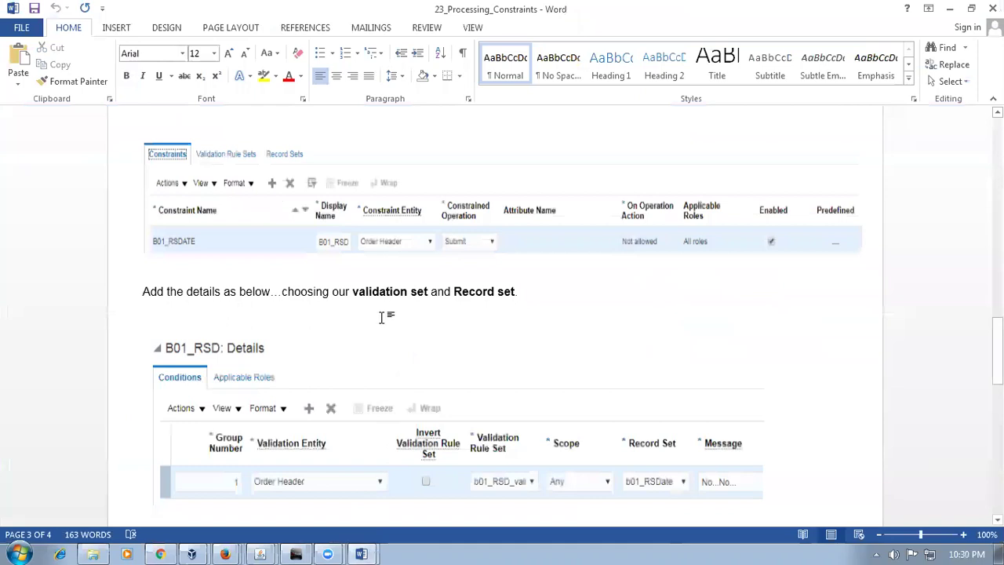
key(Page_Down)
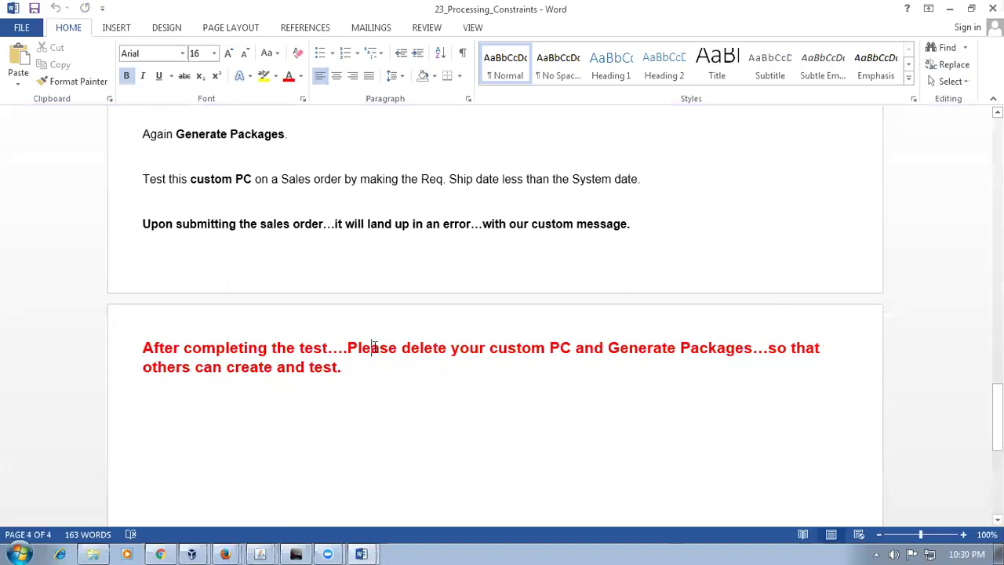
drag(375, 347, 487, 366)
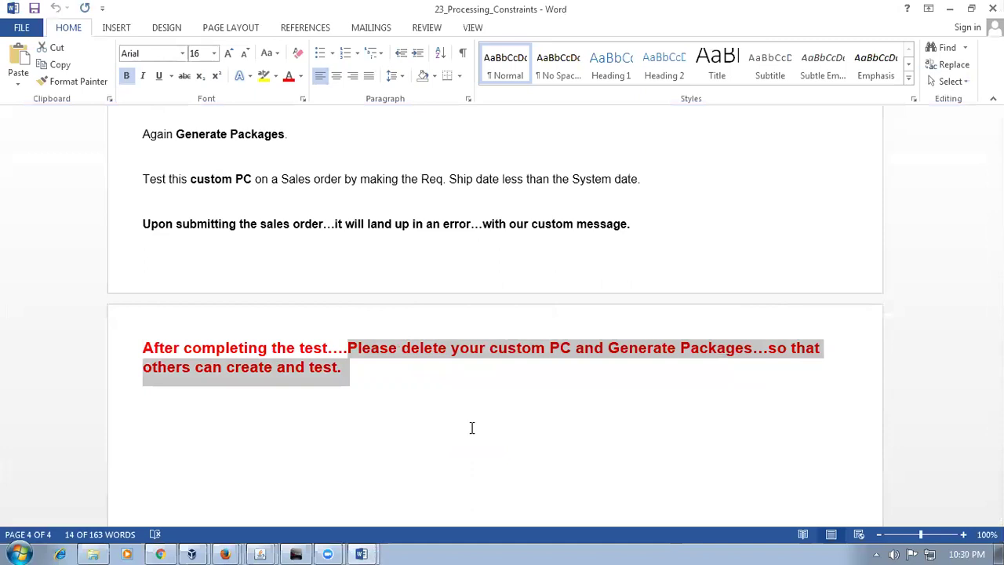
click(471, 428)
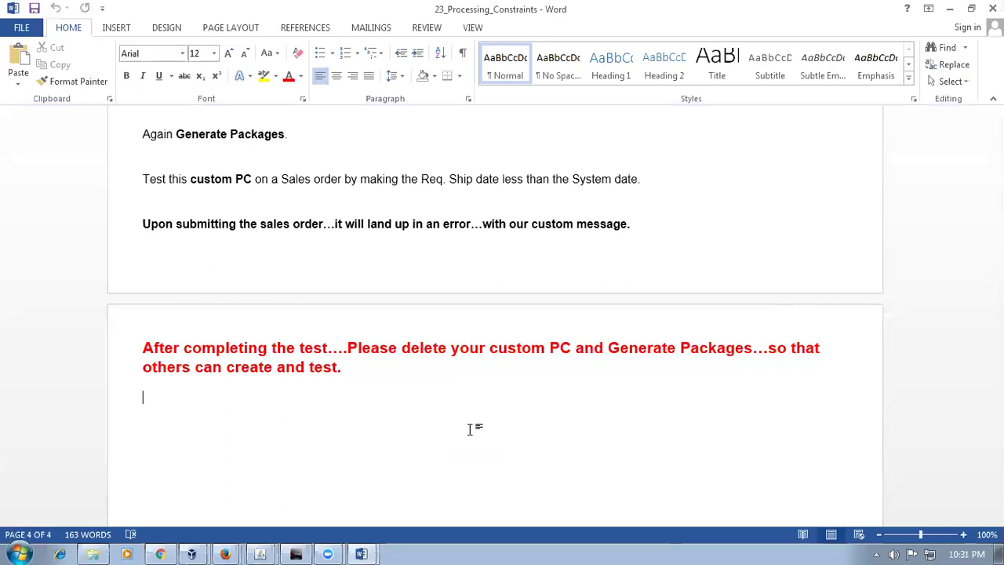
key(Up)
key(Up)
key(Up)
key(Up)
key(Down)
key(Down)
scroll(443, 424, up, 8)
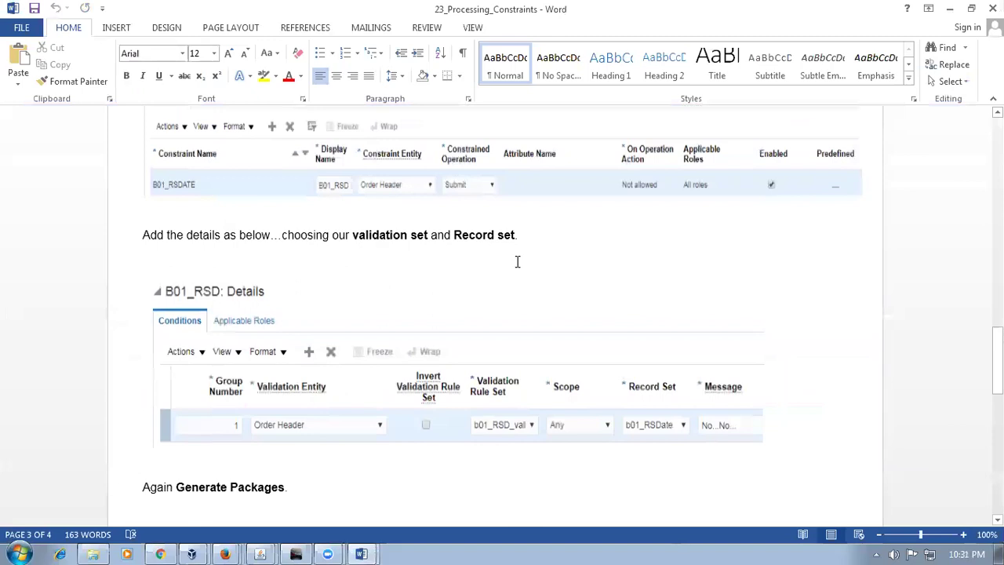
scroll(608, 325, up, 10)
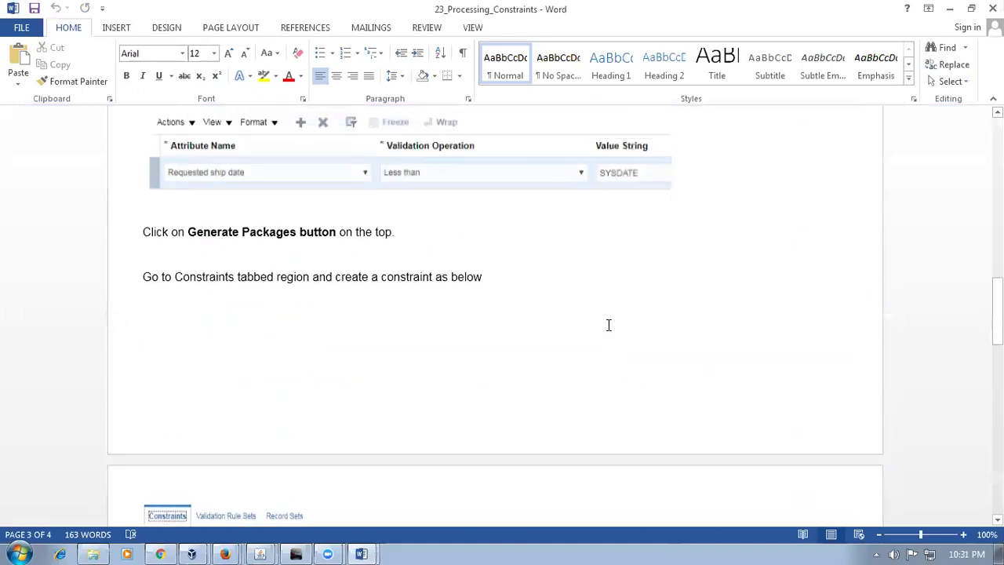
scroll(609, 325, up, 2)
scroll(608, 325, down, 8)
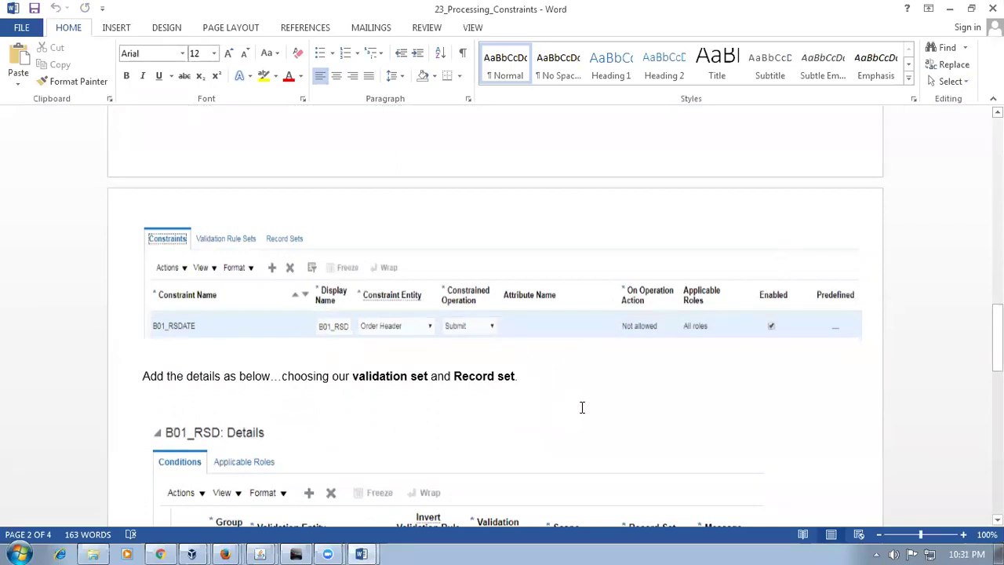
scroll(582, 408, down, 3)
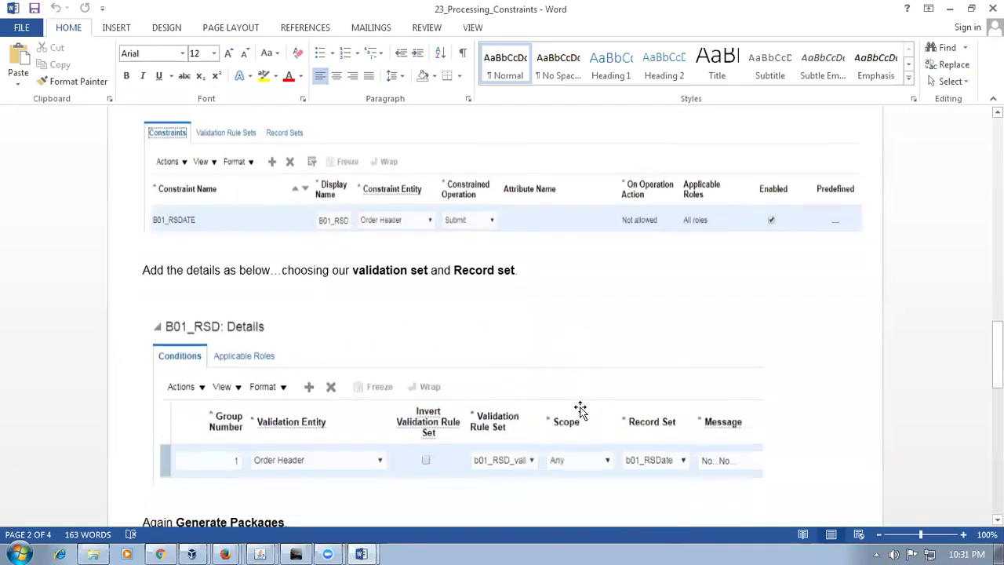
scroll(581, 409, down, 2)
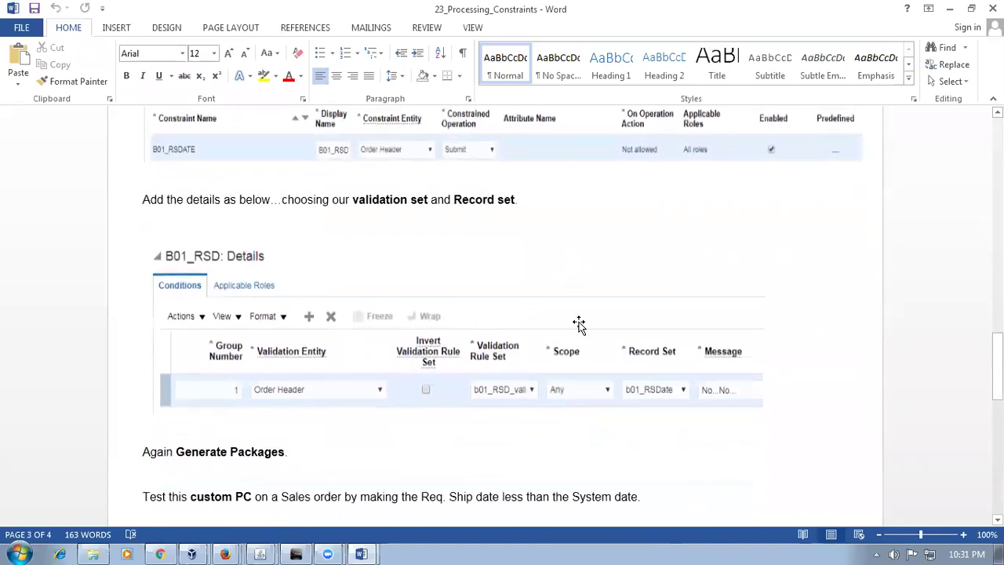
scroll(579, 323, down, 4)
scroll(579, 322, down, 1)
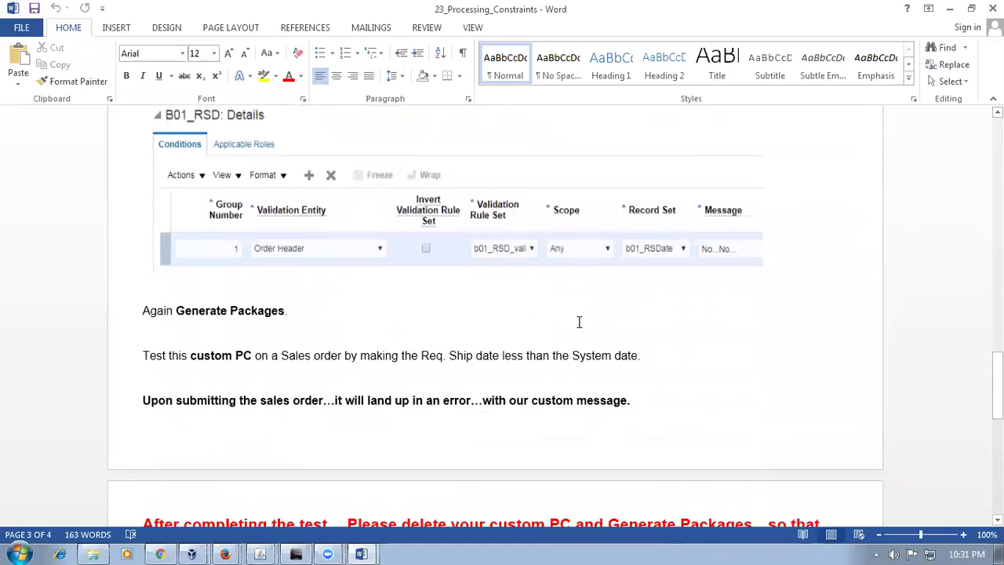
scroll(579, 322, up, 20)
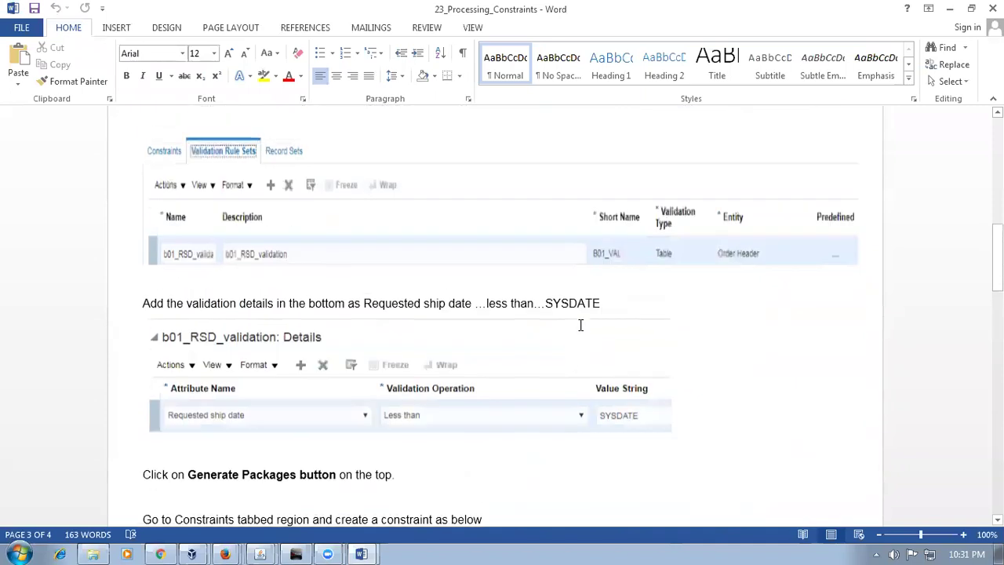
scroll(579, 328, up, 13)
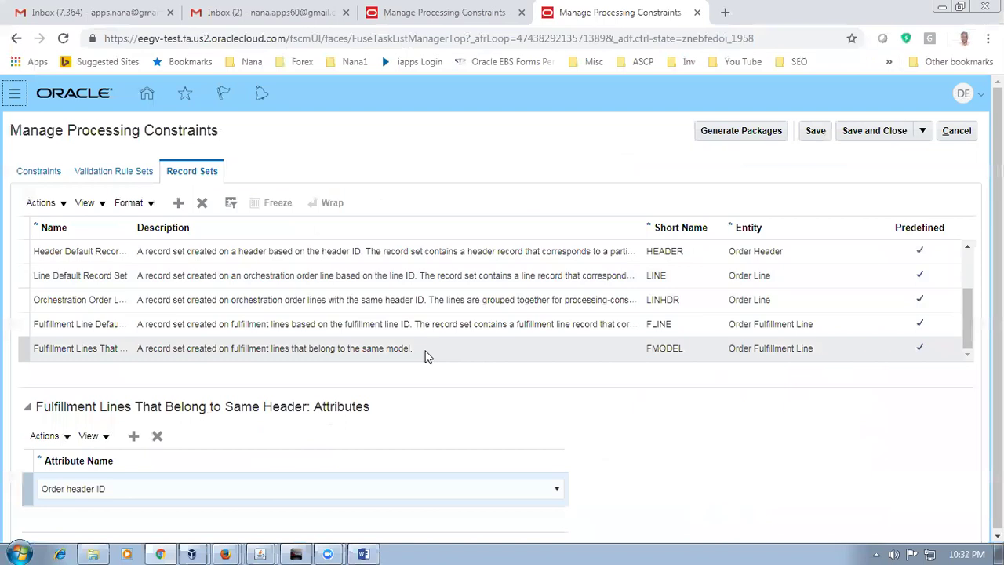
Step: Leave Manage Processing Constraints and open Supply Chain Planning's Plan Inputs work area
click(957, 131)
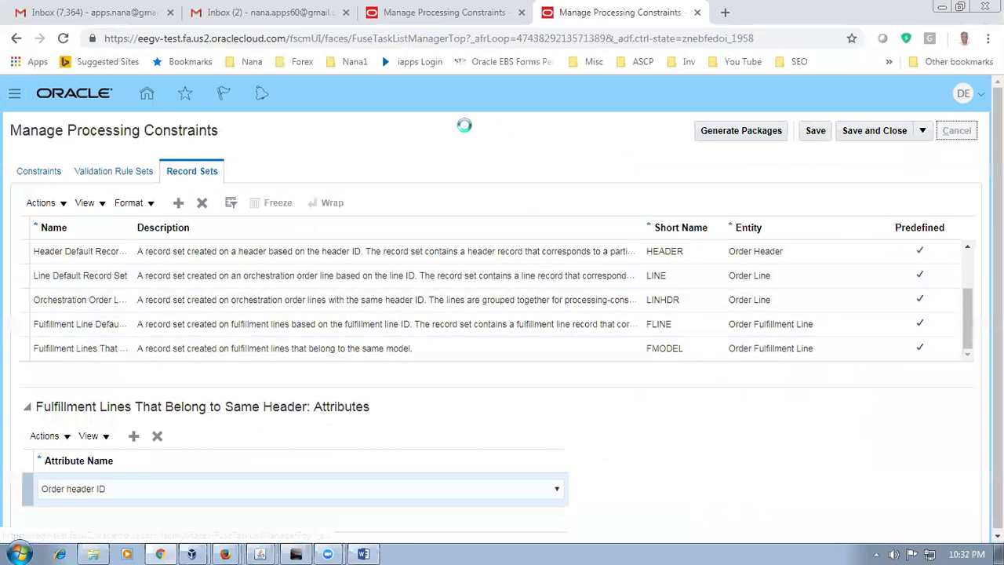
click(153, 96)
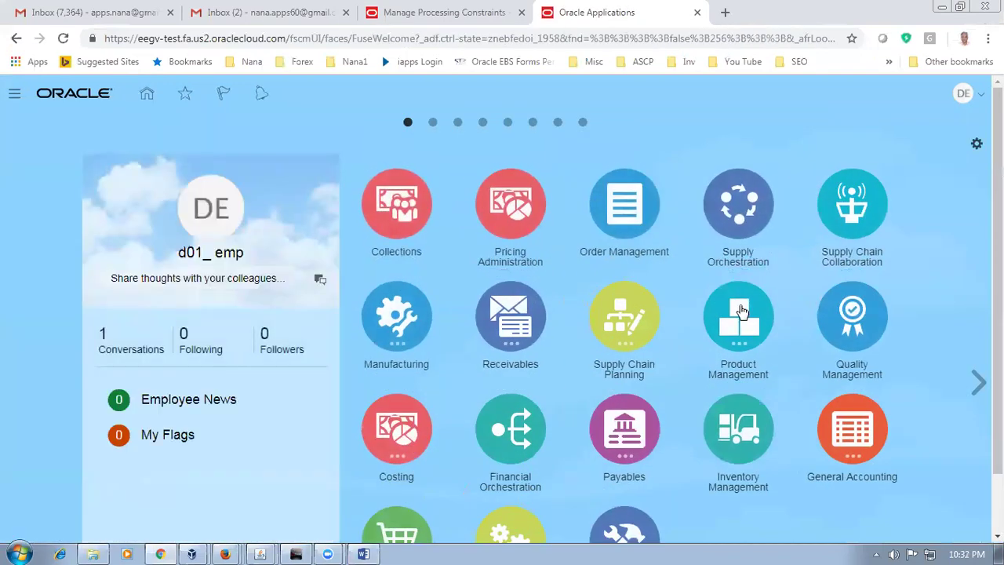
click(637, 320)
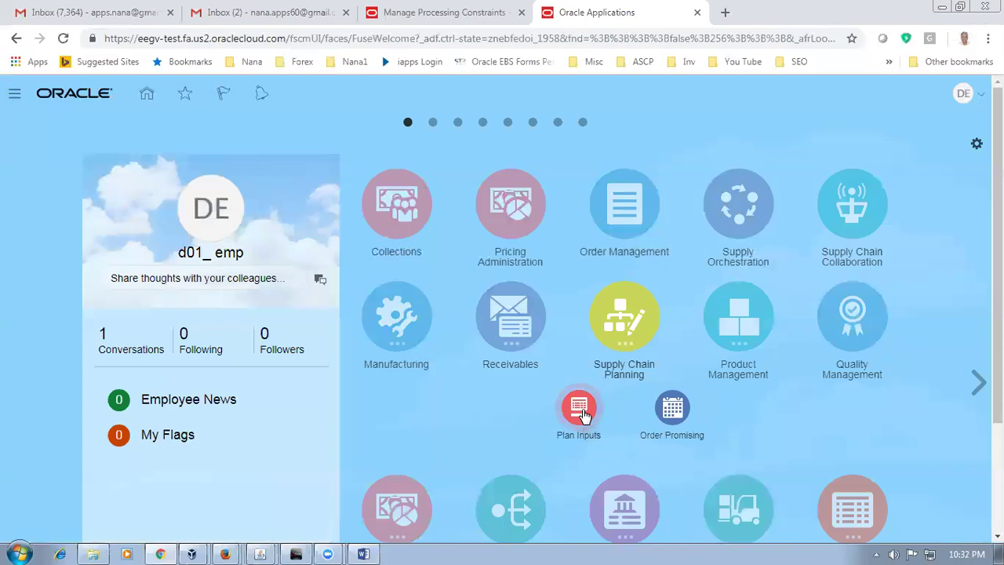
click(582, 416)
Step: Search item d0109, listing d0109_laptop_kit in organizations D010 and D011
click(278, 364)
text(d011)
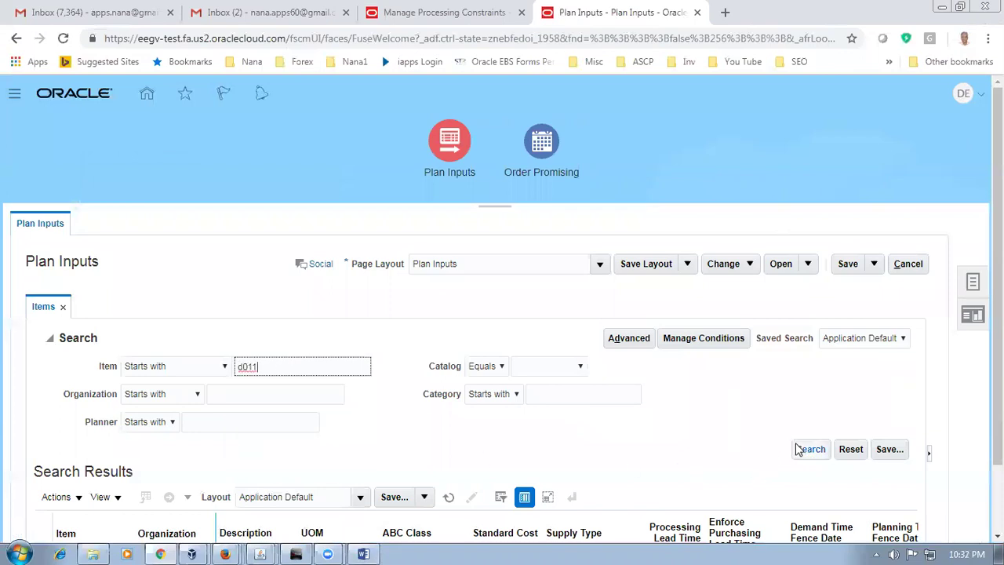
click(805, 450)
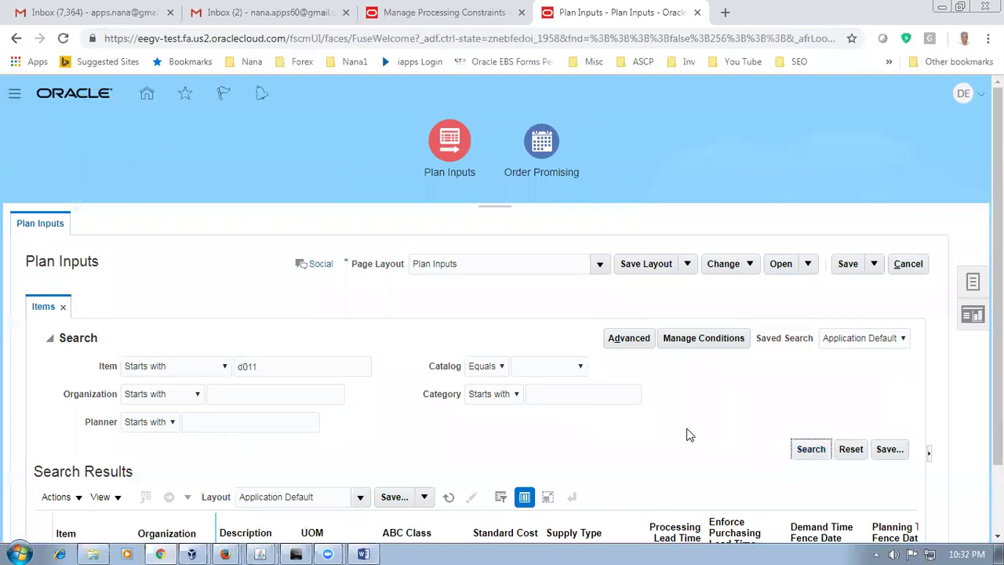
scroll(688, 435, down, 1)
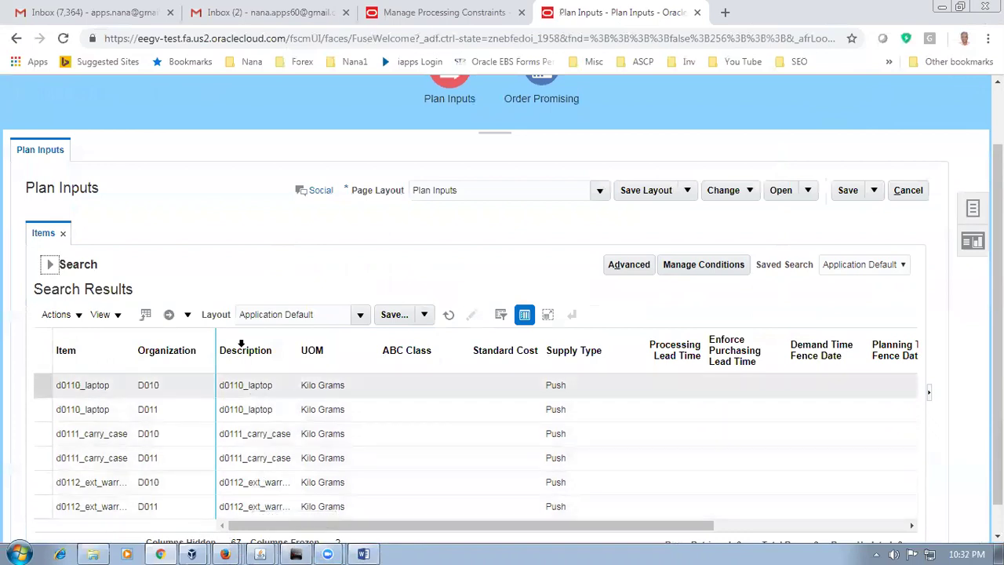
scroll(241, 341, up, 2)
click(49, 338)
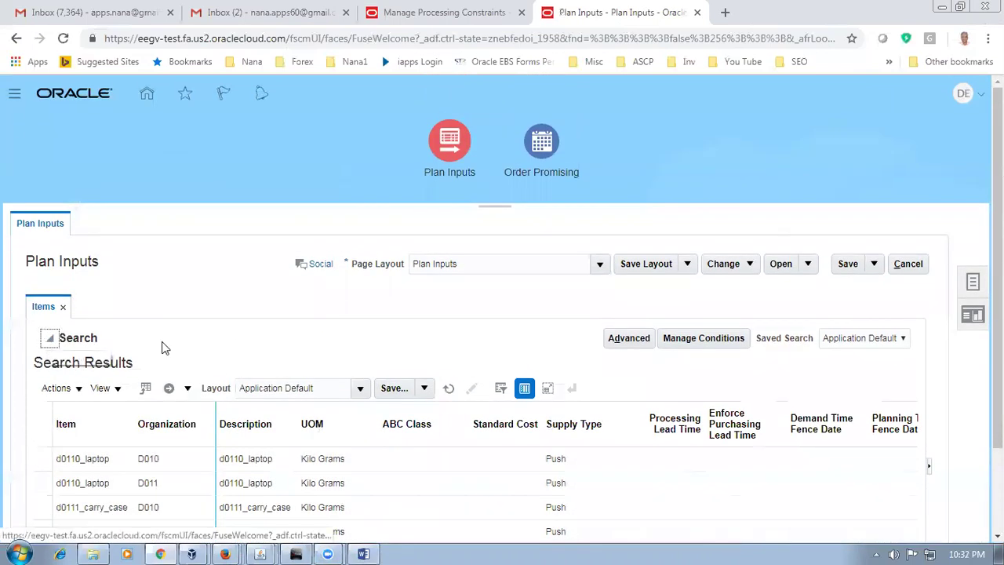
click(318, 364)
text(0)
key(Tab)
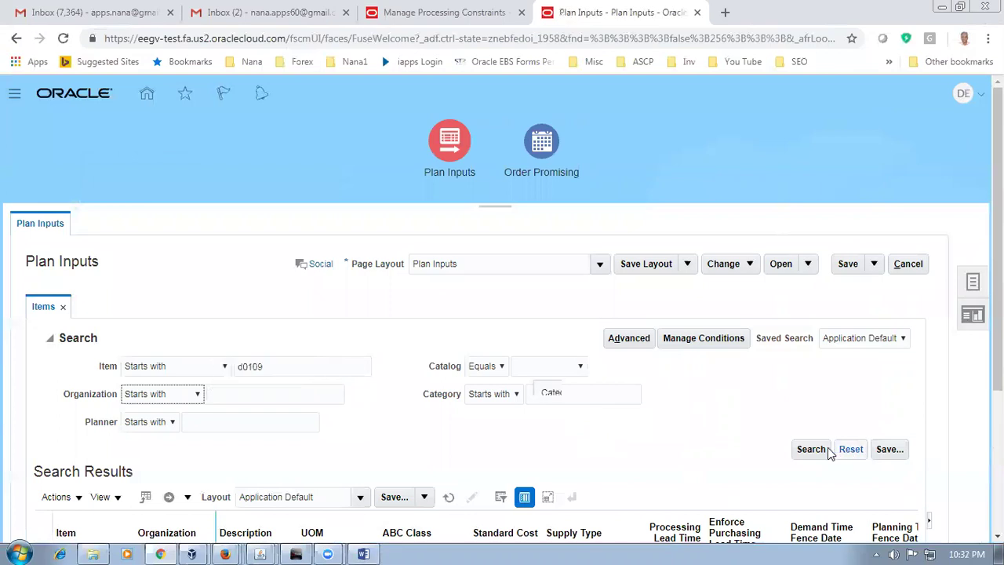
click(820, 451)
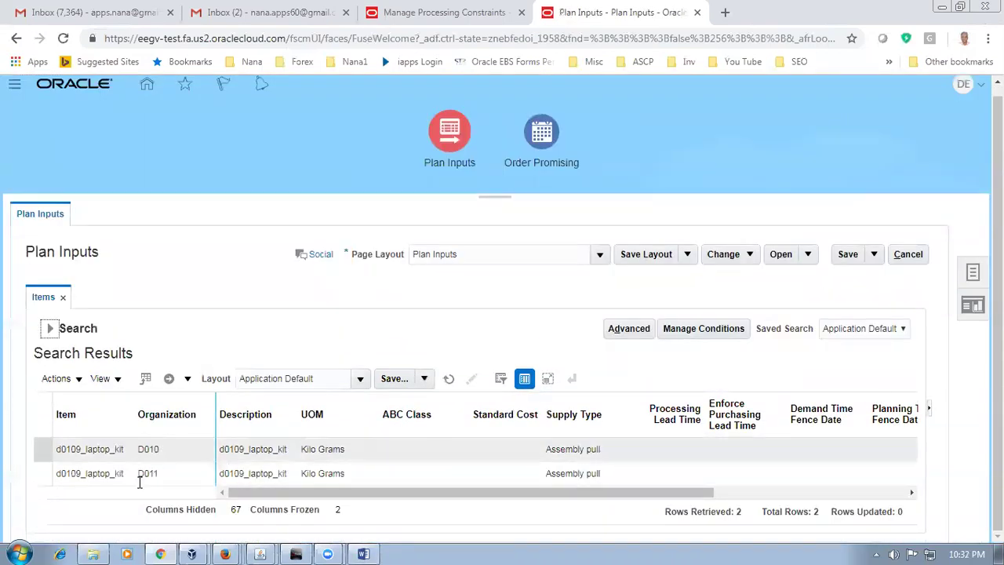
click(909, 256)
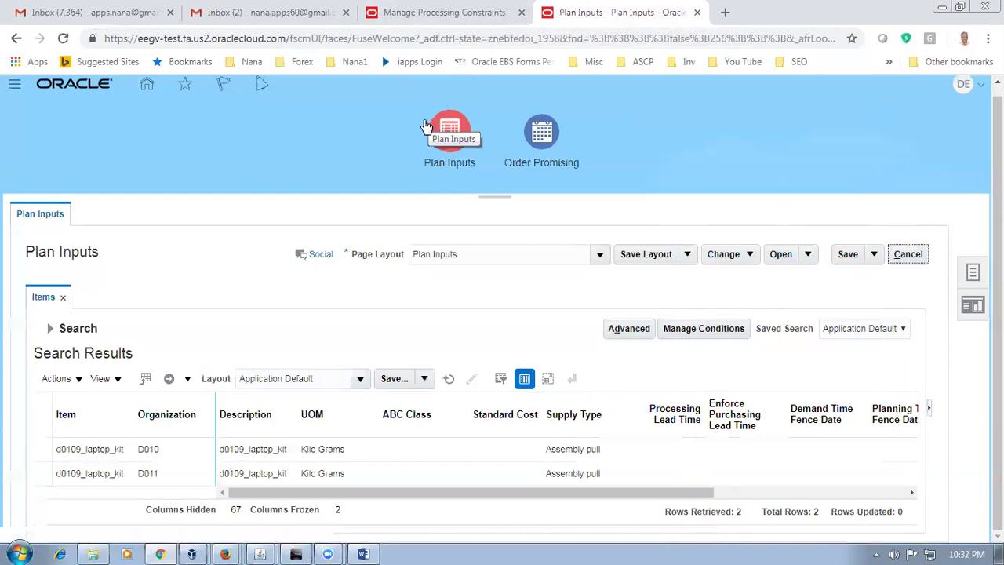
Step: Cancel out of Plan Inputs and Manage Processing Constraints, then bring up the Navigator
click(876, 254)
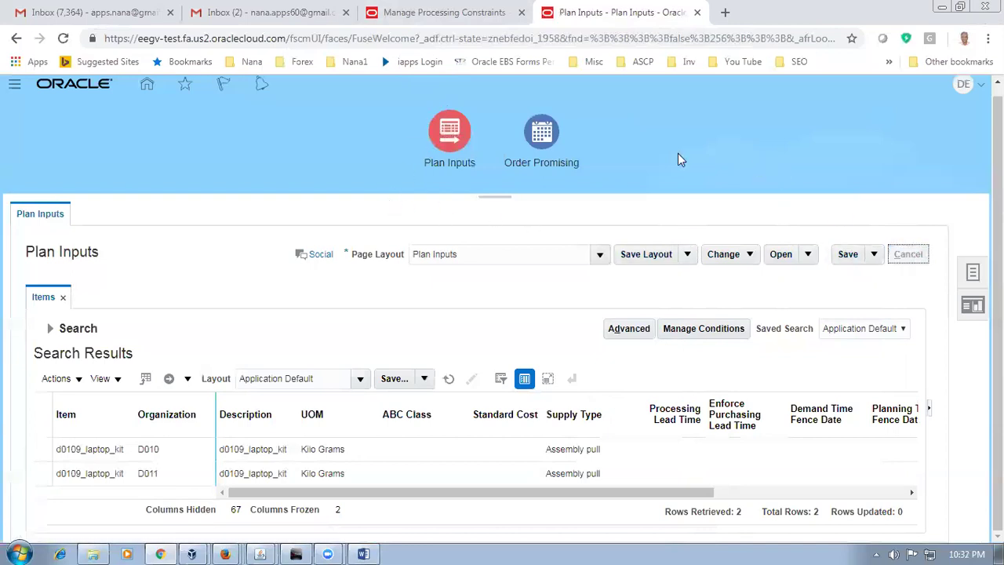
click(478, 16)
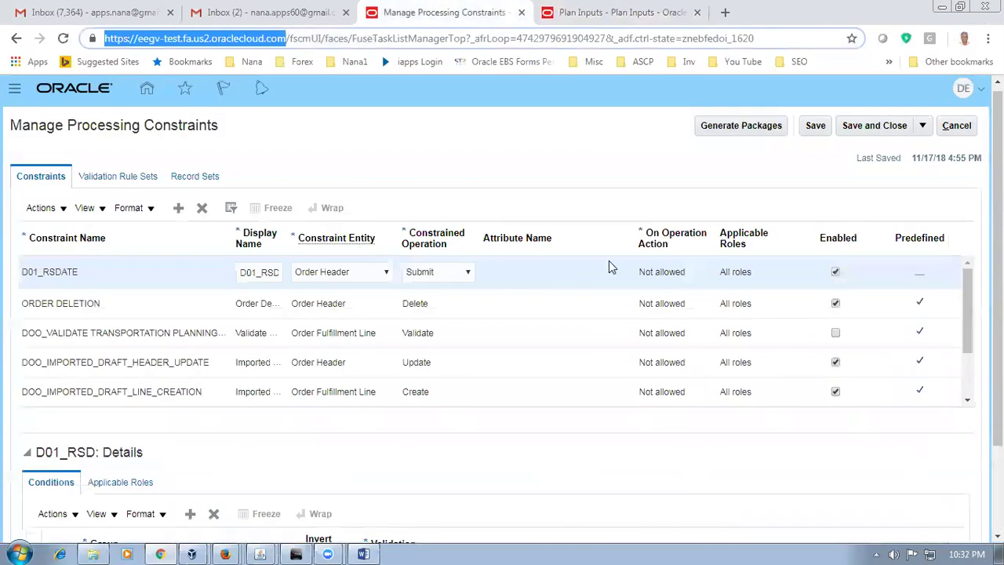
click(957, 128)
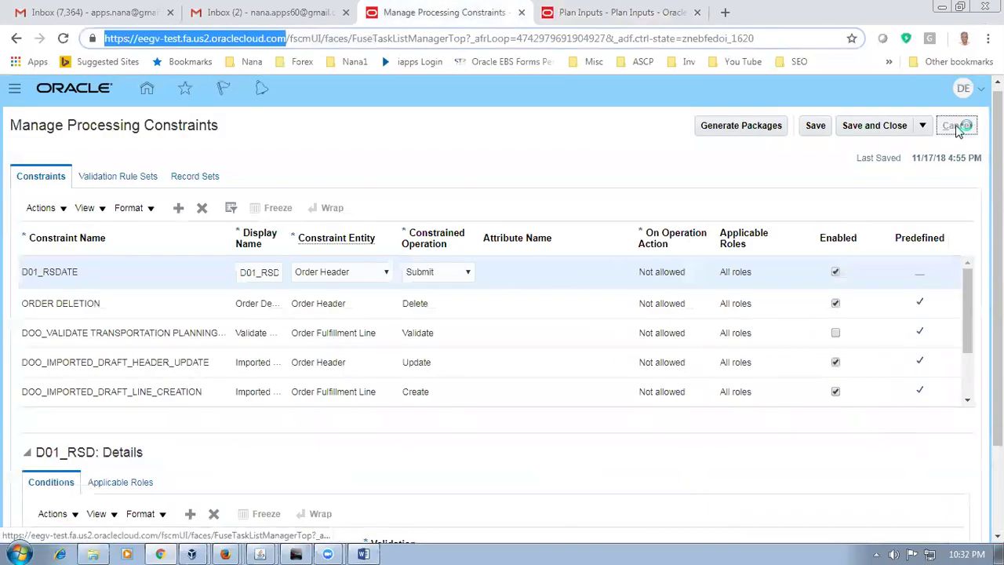
click(15, 93)
Step: Schedule a new process, searching ref%start% and choosing Refresh and Start the Order Promising Server
click(757, 459)
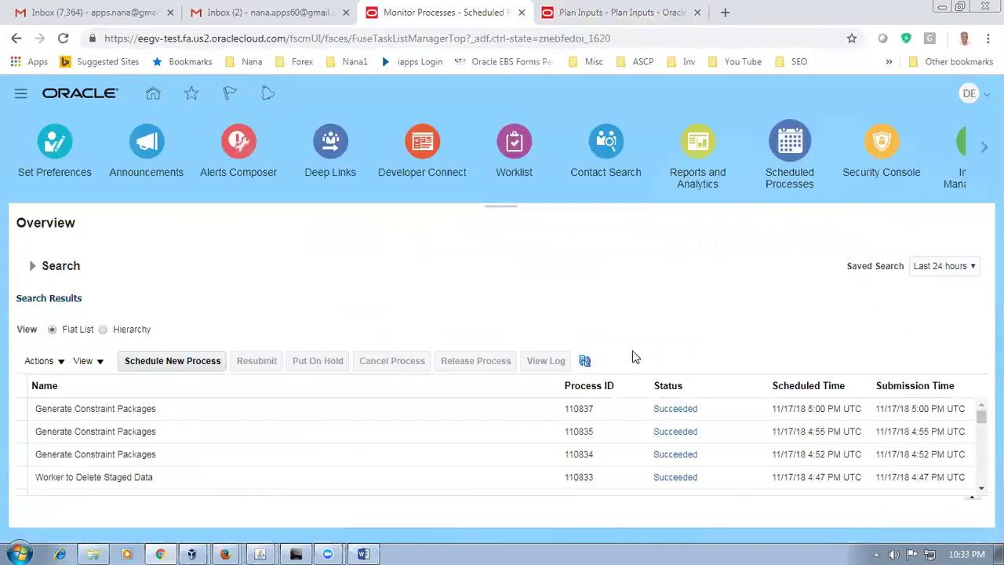
click(154, 358)
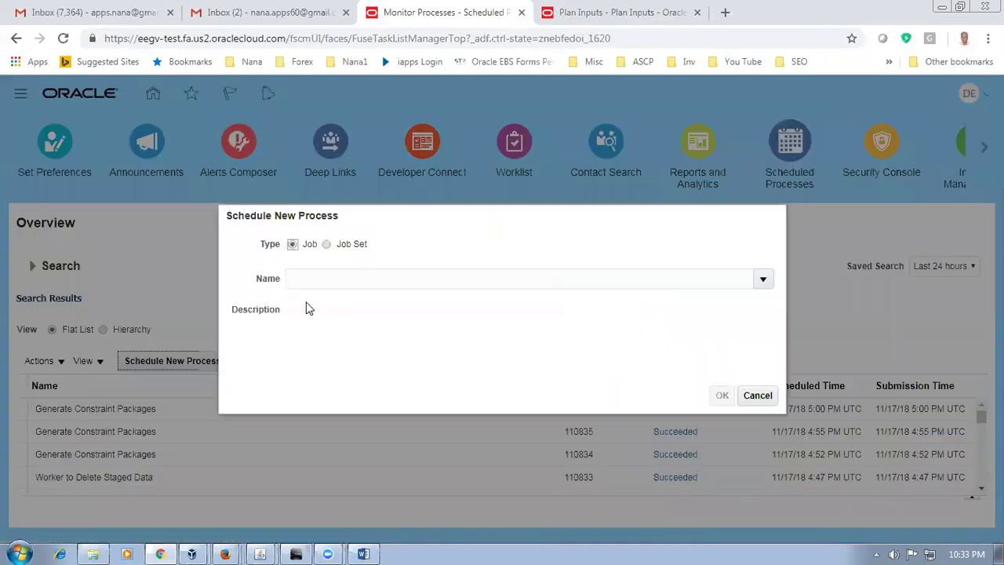
click(313, 284)
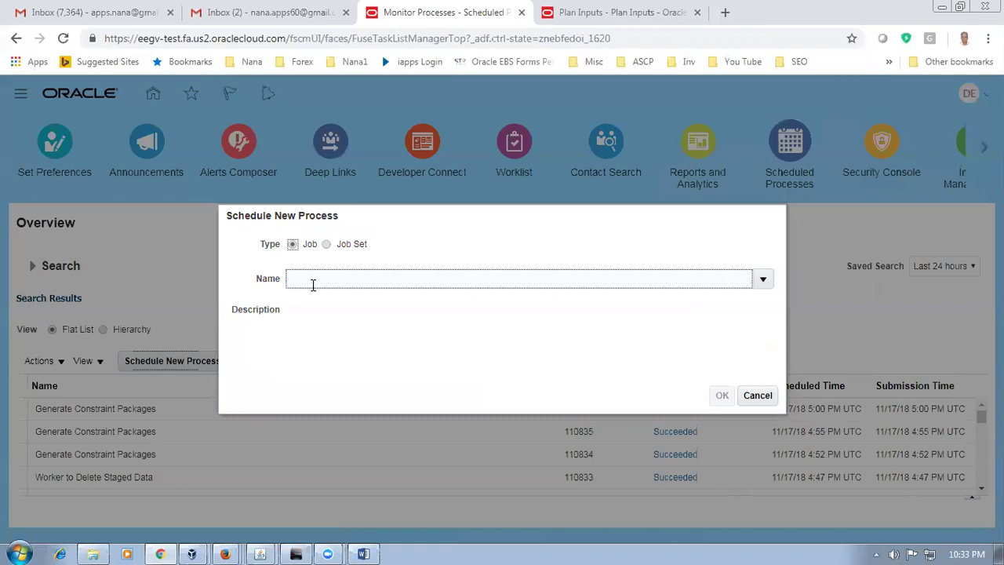
text(ref%start%)
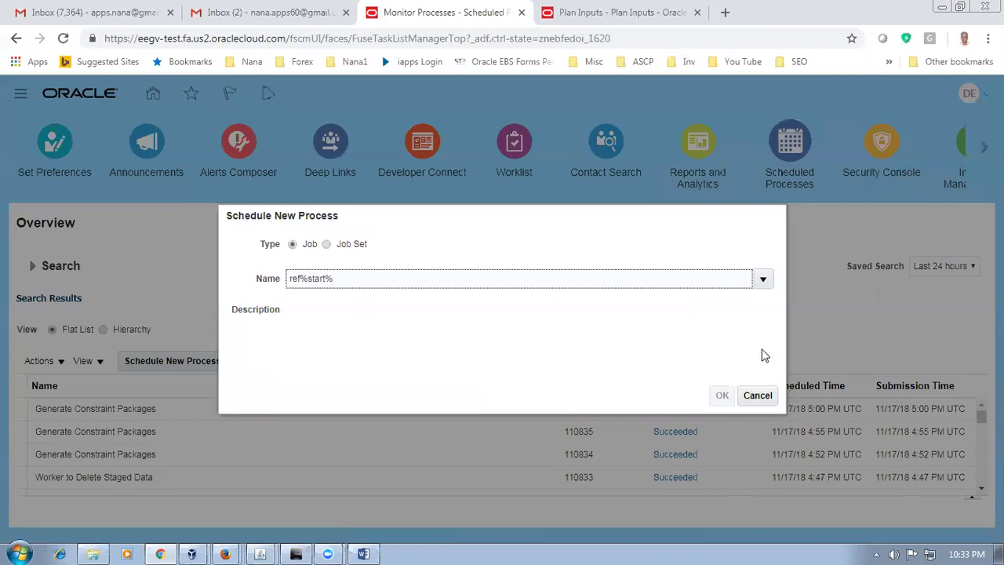
click(758, 353)
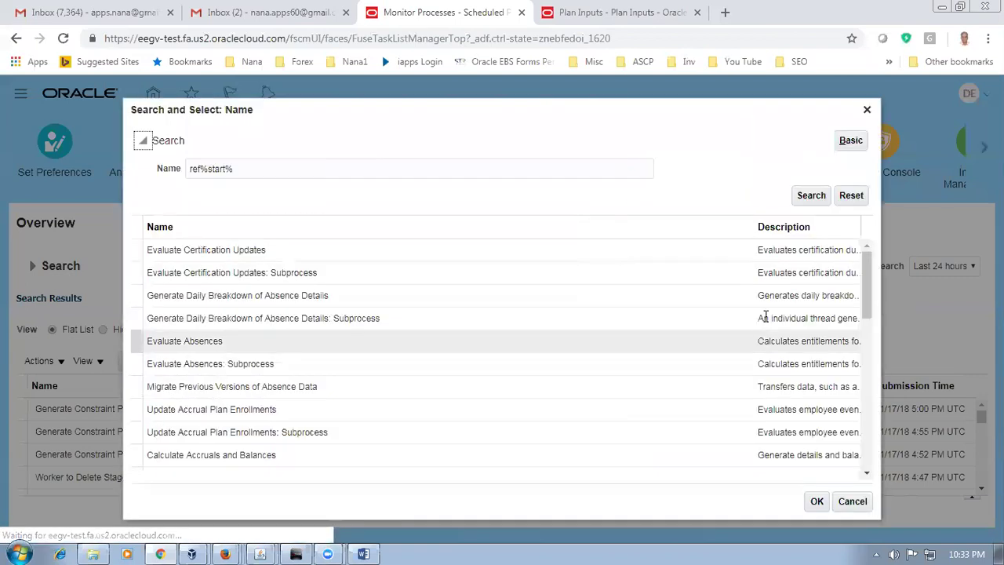
click(812, 197)
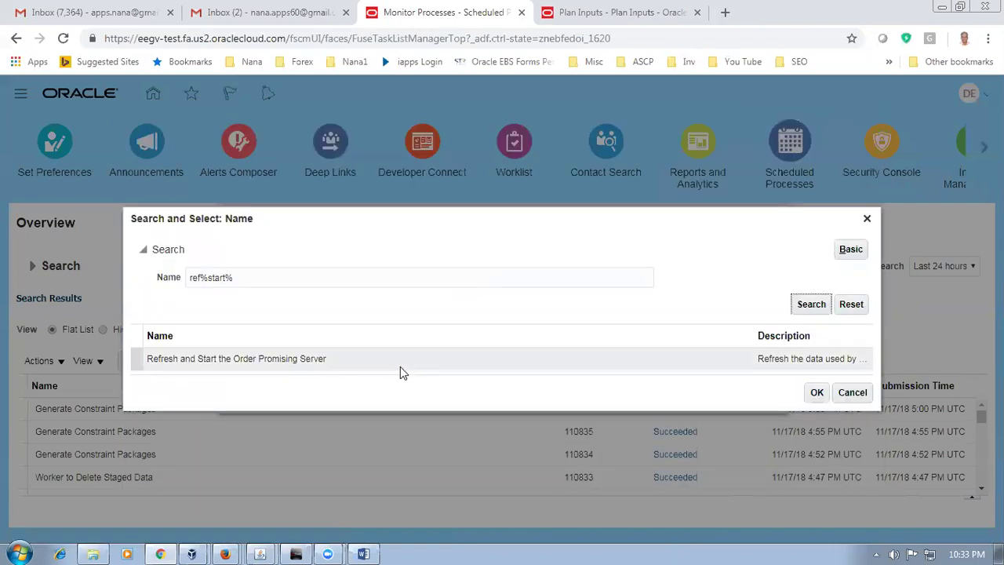
click(400, 365)
click(819, 396)
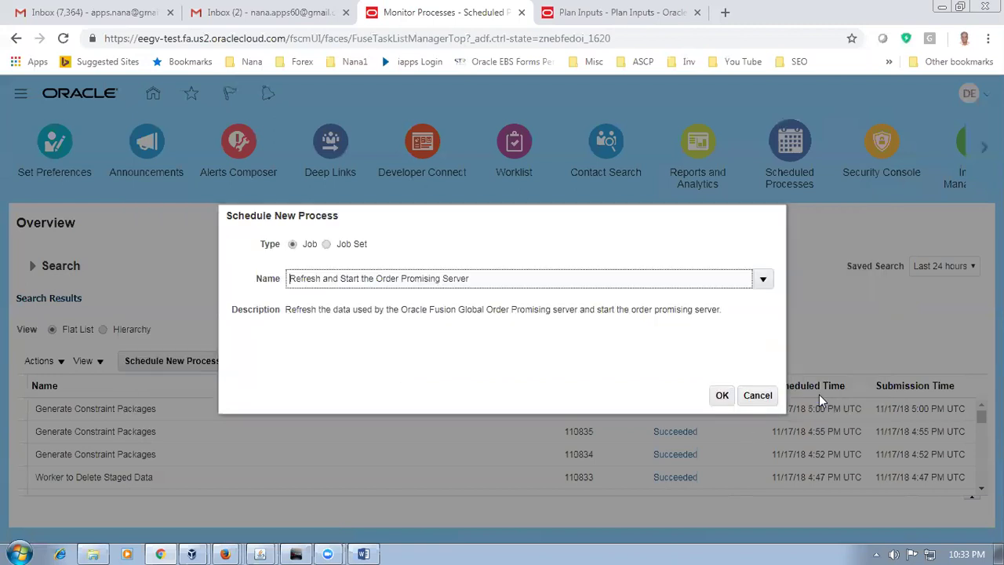
Step: Include transfer orders, purchase orders, on hand, work orders, fulfillment lines, rules, substitutions, sourcing and calendars
click(722, 396)
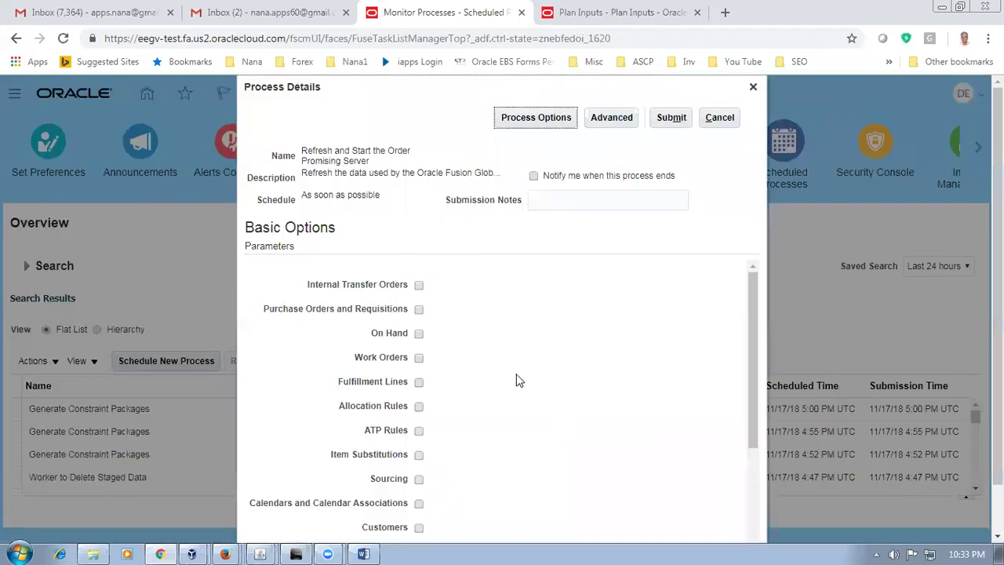
click(419, 287)
click(419, 309)
click(419, 334)
click(419, 360)
click(419, 383)
click(419, 407)
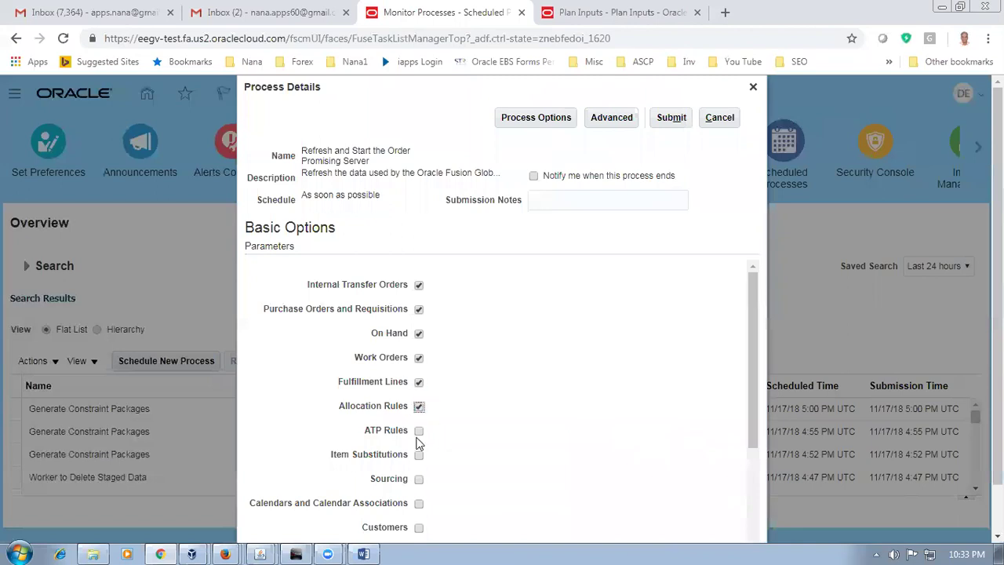
click(419, 431)
click(419, 455)
click(419, 479)
click(419, 505)
Step: Also include customers, shipping networks, items, organizations, regions and zones, resources, routings and suppliers
scroll(474, 483, down, 1)
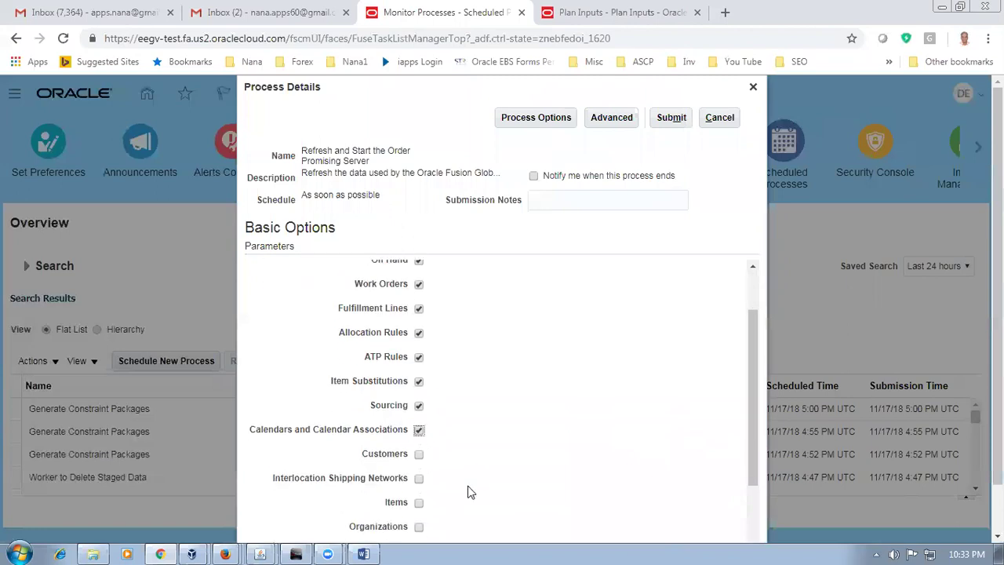
click(419, 455)
click(419, 478)
click(419, 502)
click(420, 527)
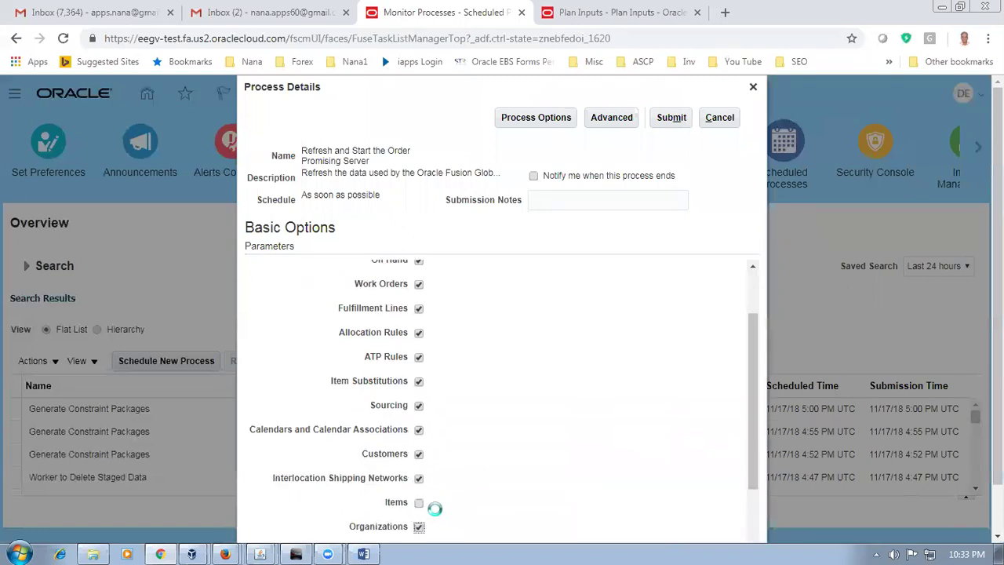
click(419, 503)
scroll(467, 499, down, 2)
click(419, 434)
click(419, 462)
click(419, 483)
click(419, 507)
scroll(497, 506, down, 1)
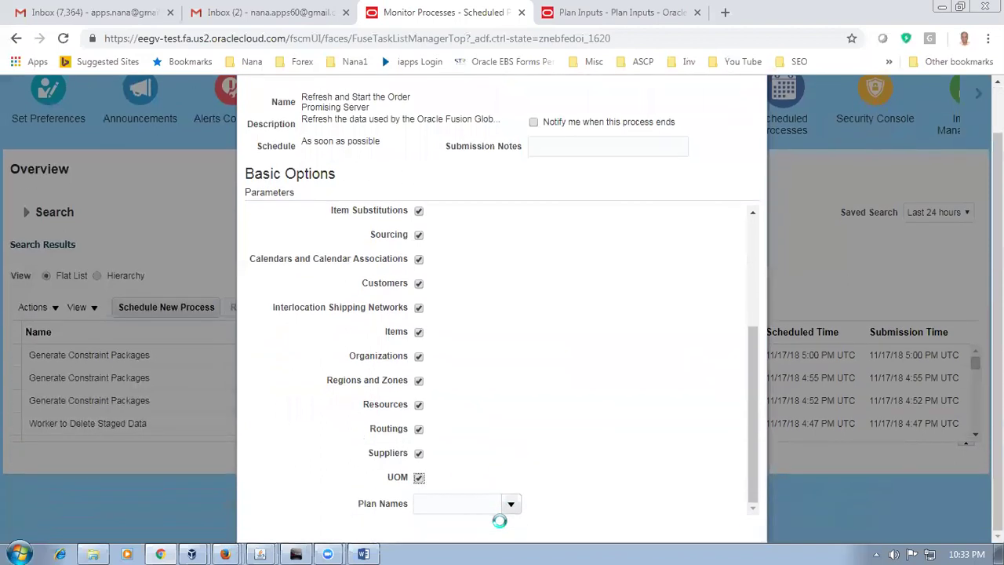
scroll(594, 365, up, 2)
scroll(594, 367, up, 1)
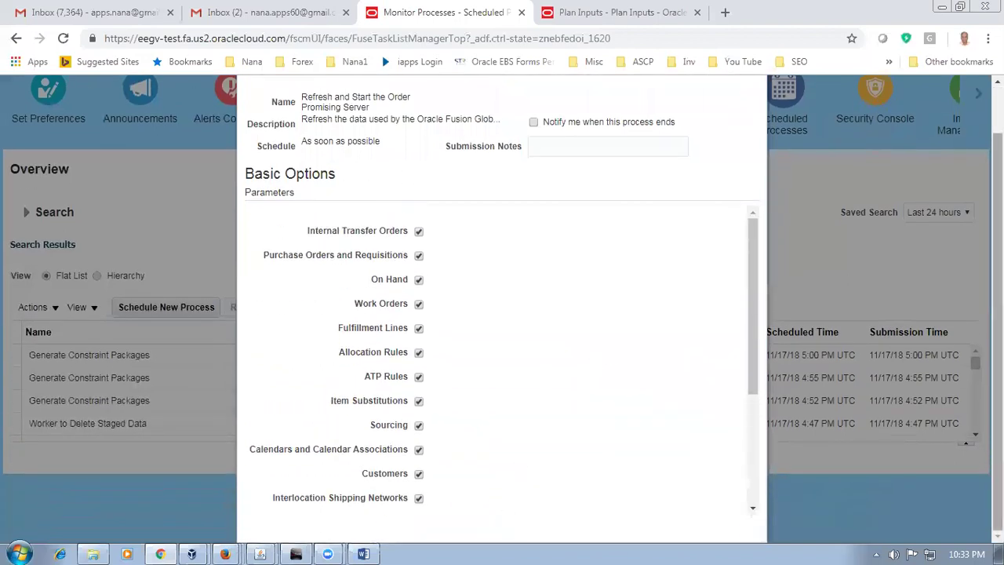
scroll(923, 309, up, 1)
Step: Submit the refresh and confirm process 110840 is running in Scheduled Processes
click(673, 118)
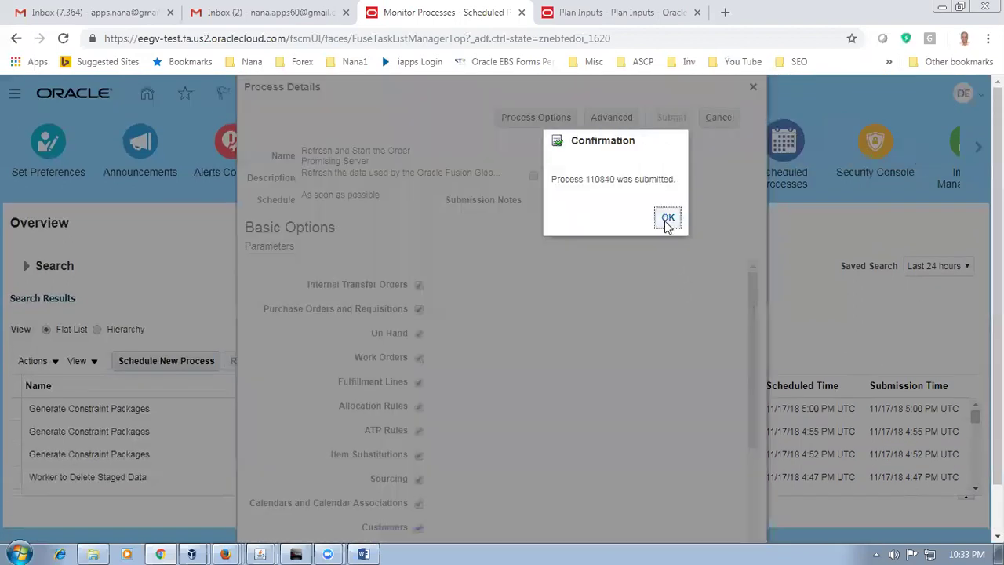
click(667, 219)
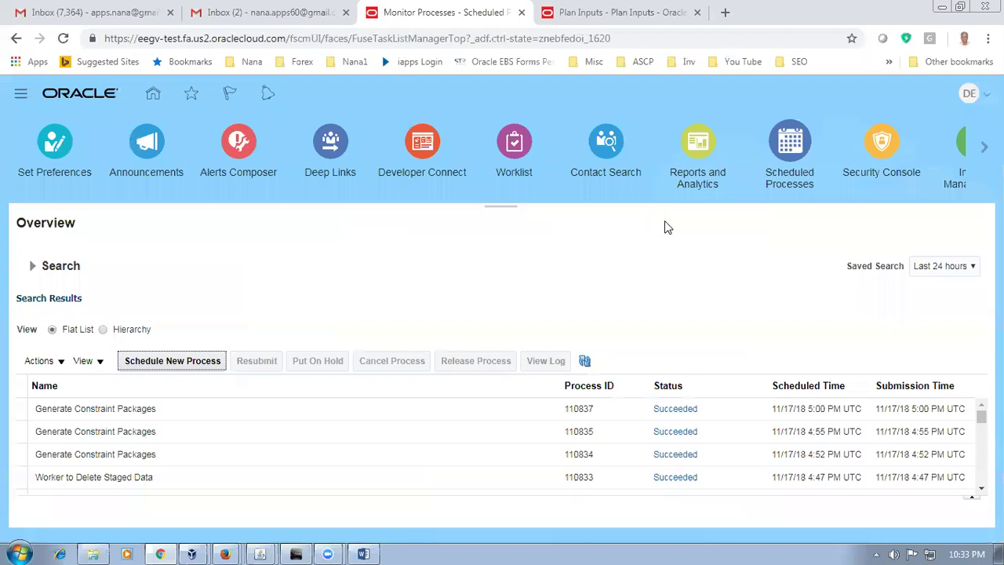
click(586, 363)
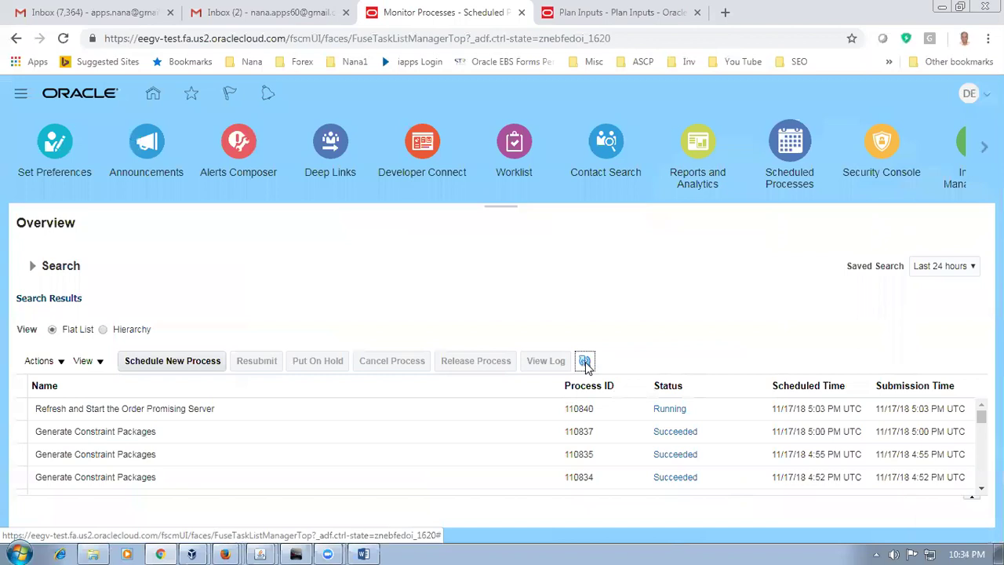
click(364, 552)
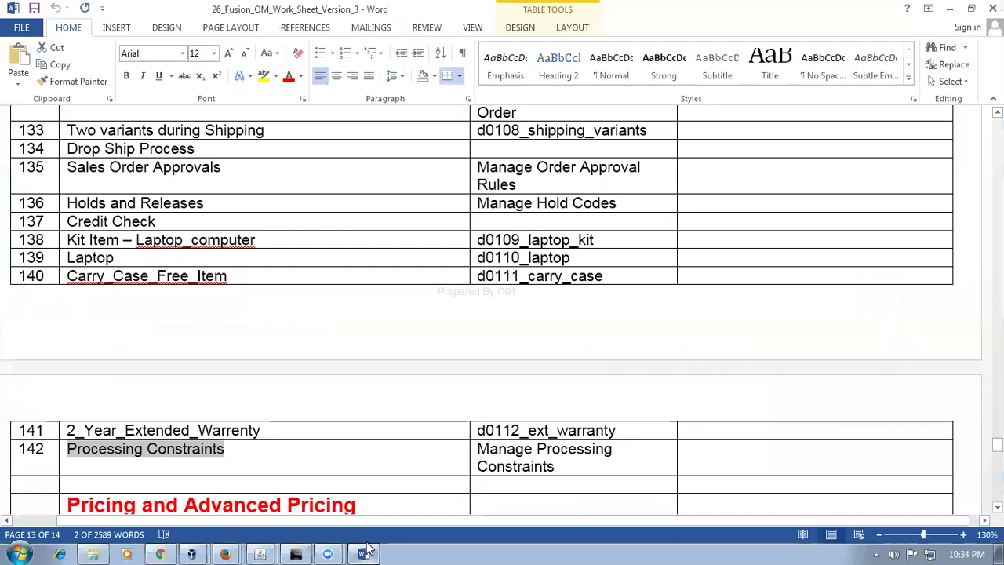
Step: Review the Laptop and Carry_Case_Free_Item rows 139–140 in the worksheet, then return to Oracle
drag(77, 258, 201, 277)
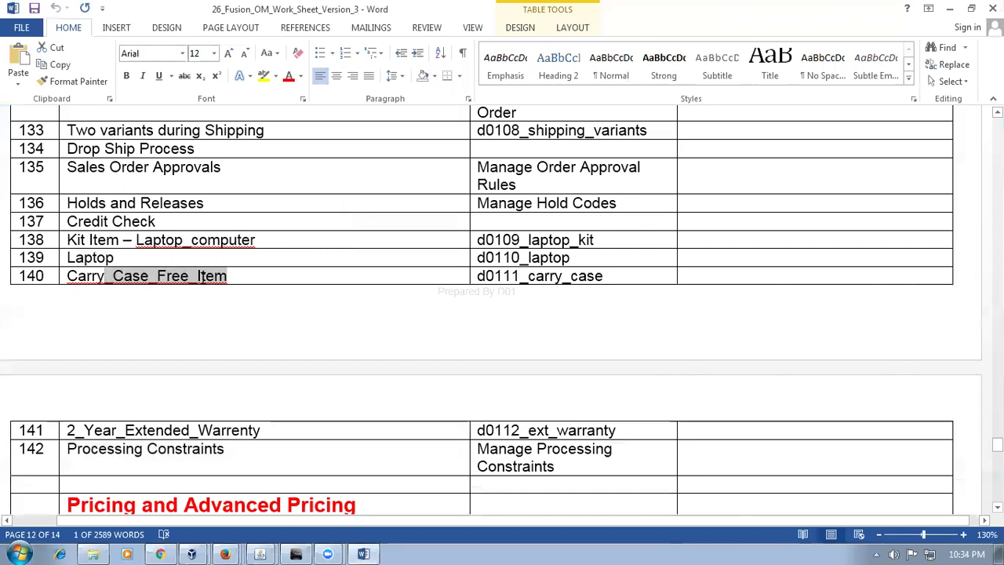
drag(131, 258, 149, 271)
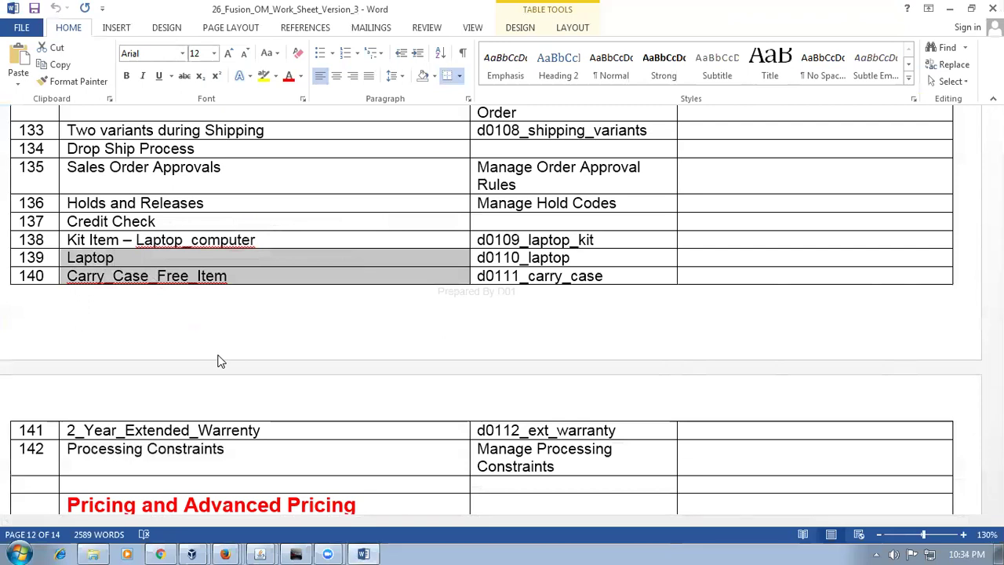
click(128, 261)
click(149, 277)
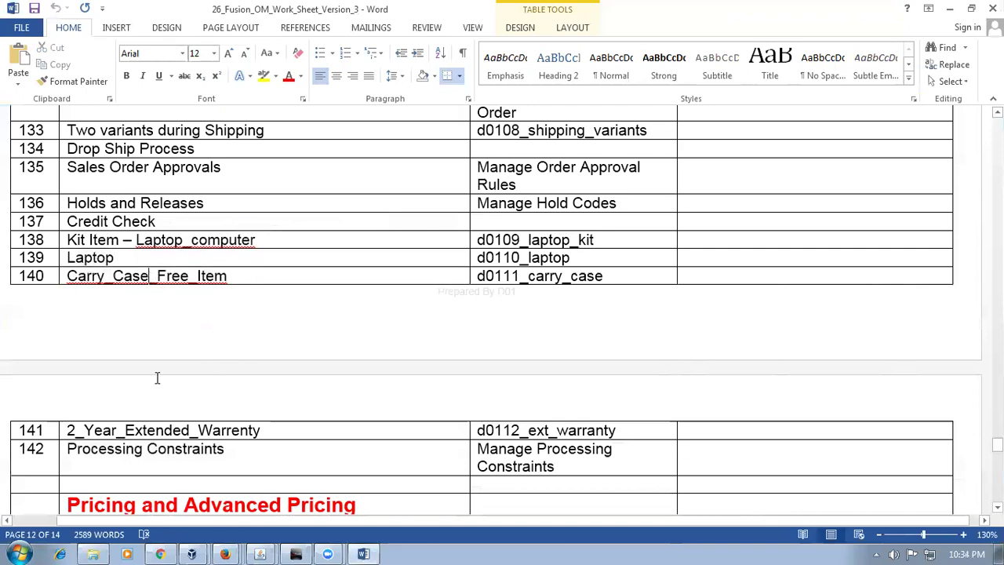
click(160, 554)
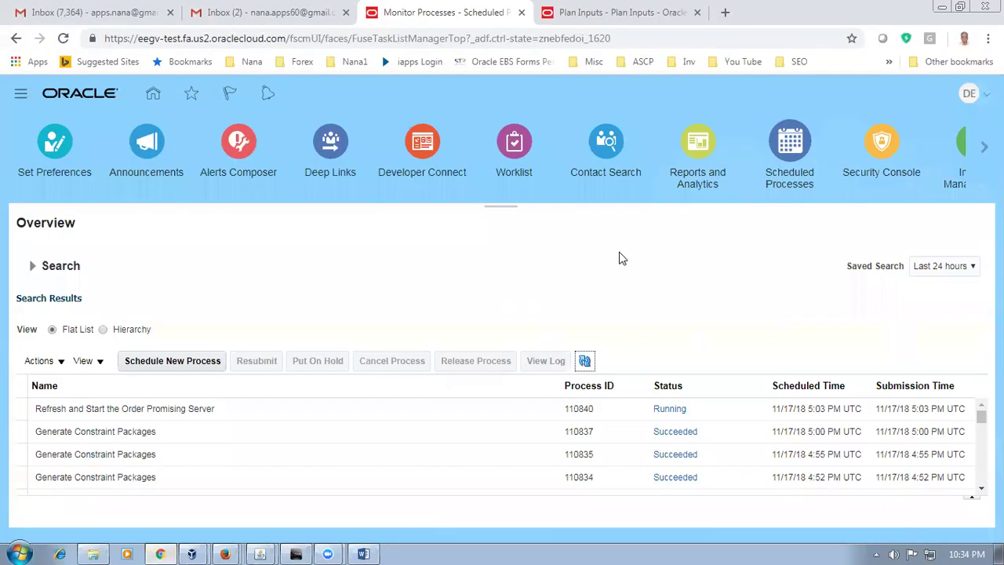
Step: From the Plan Inputs tasks, open Collect Planning Data with source system OPS
click(551, 21)
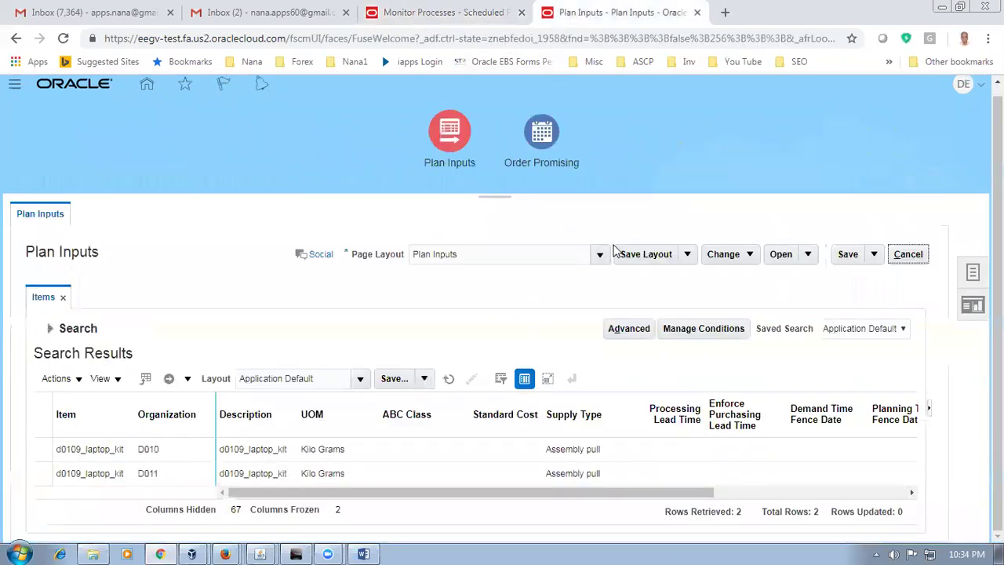
click(974, 274)
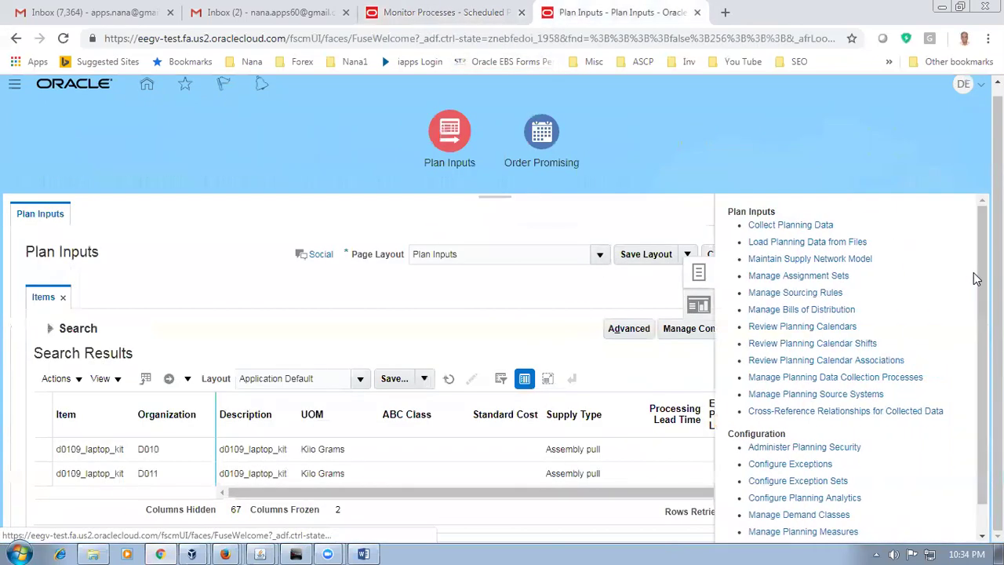
click(769, 226)
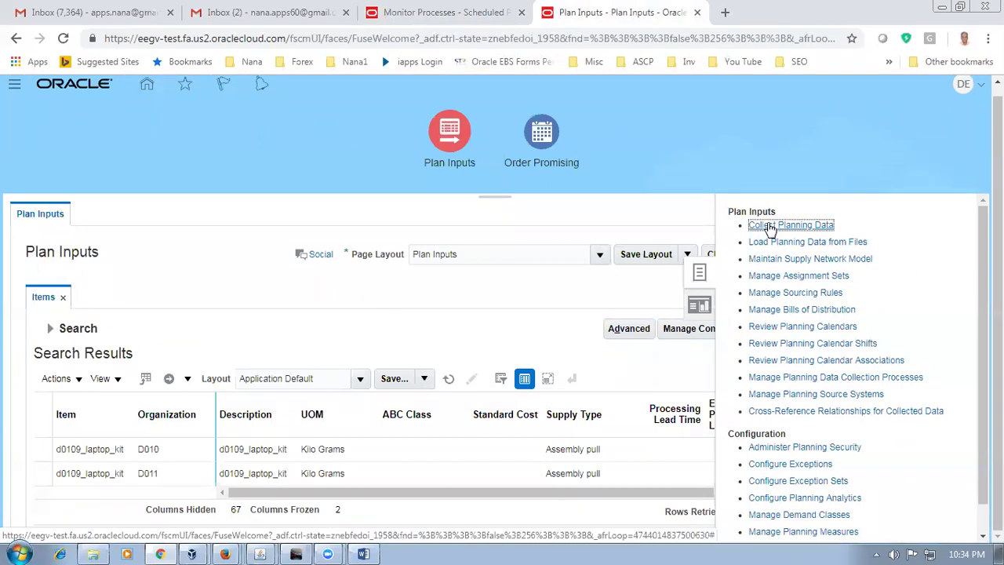
click(336, 211)
click(332, 237)
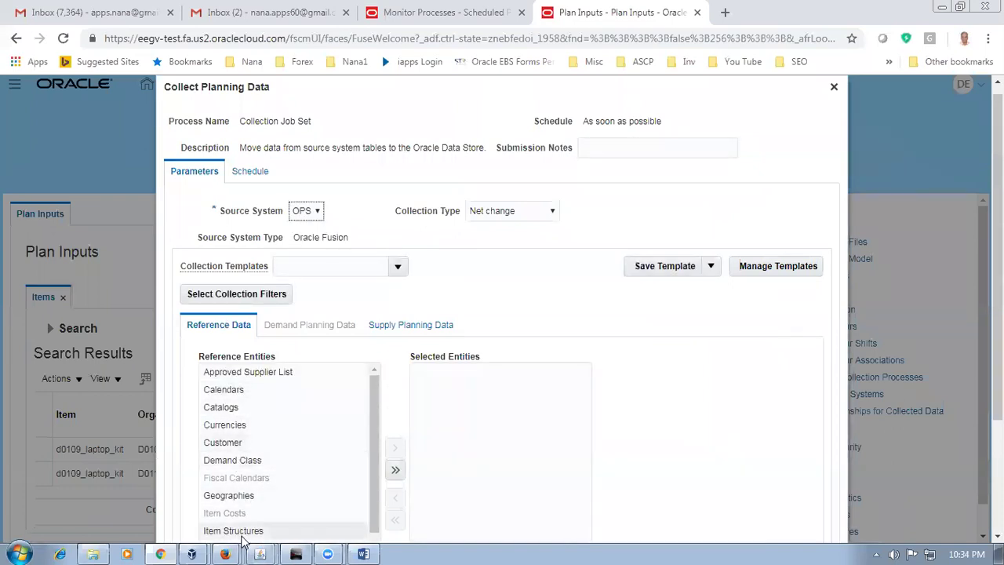
Step: Show the Supply Planning Data entities such as On Hand and Sales orders, keeping Net change collection
click(419, 331)
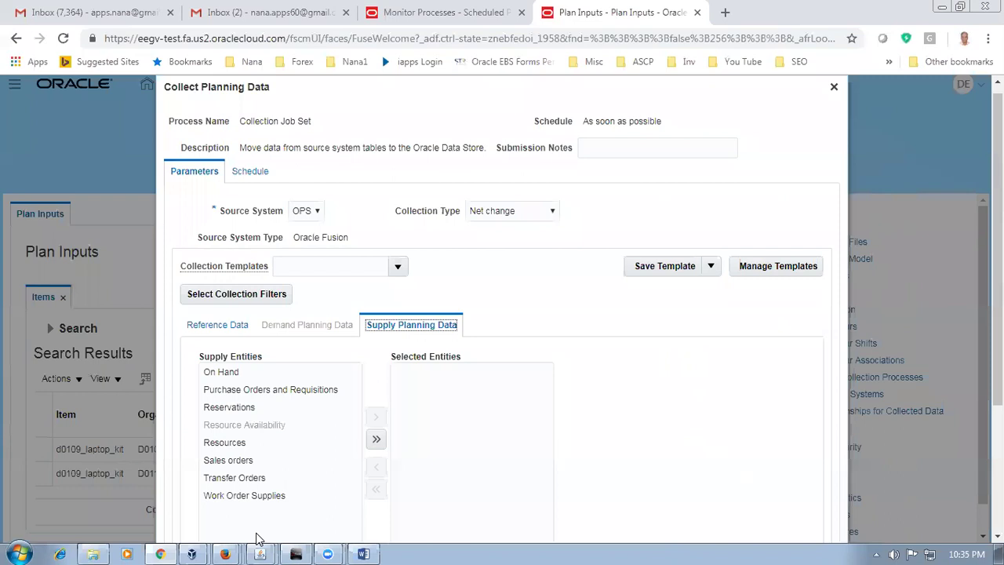
click(492, 211)
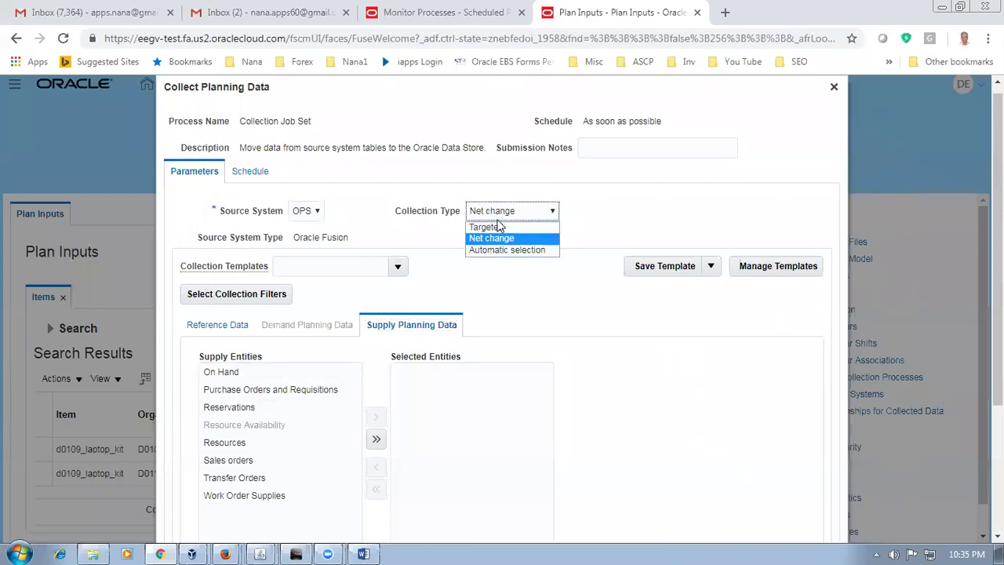
click(637, 227)
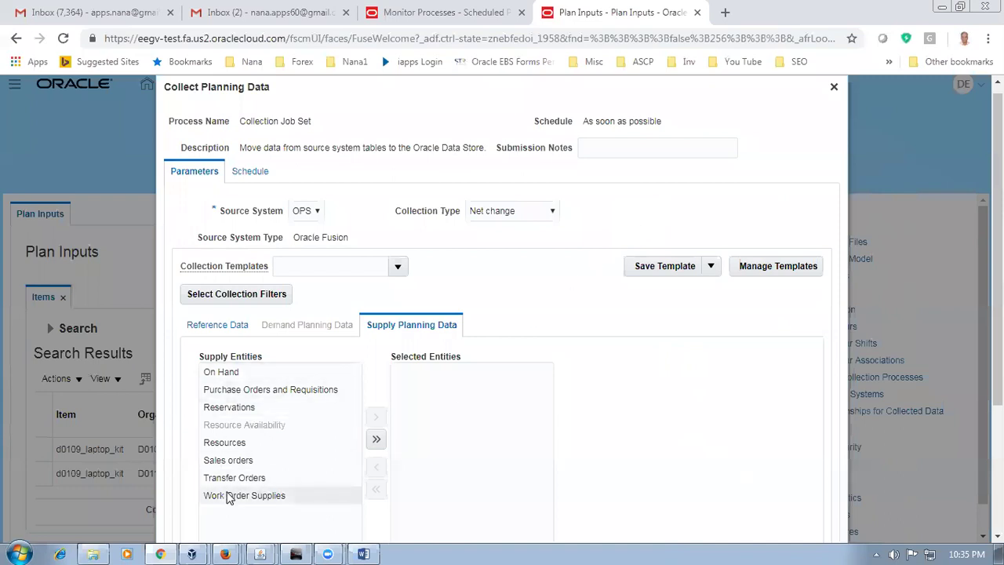
click(222, 380)
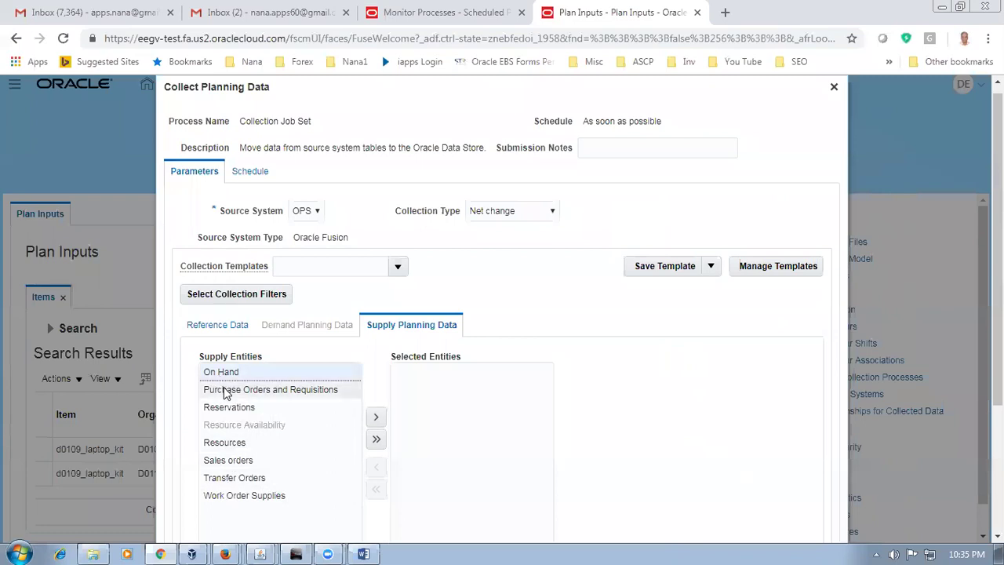
click(223, 390)
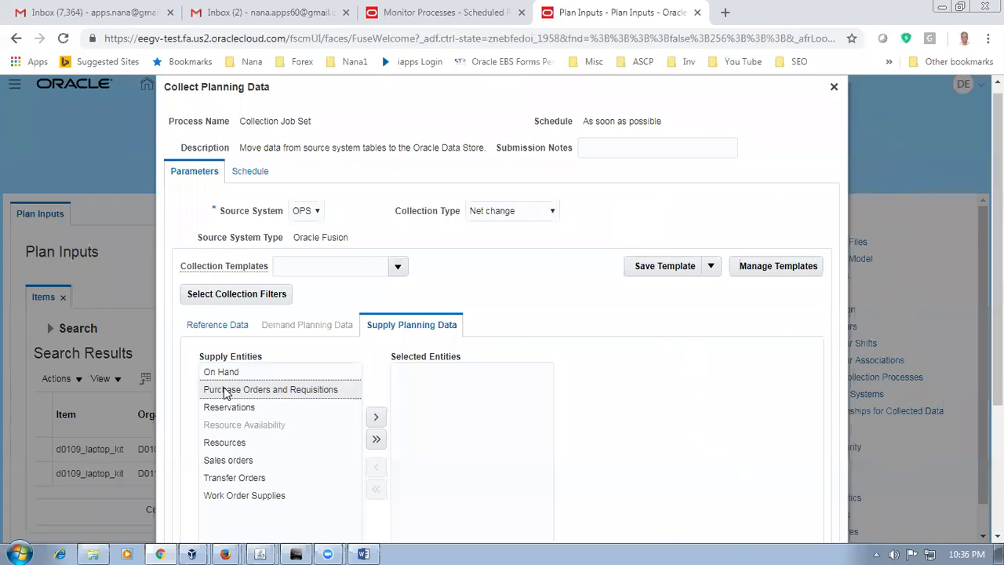
click(231, 376)
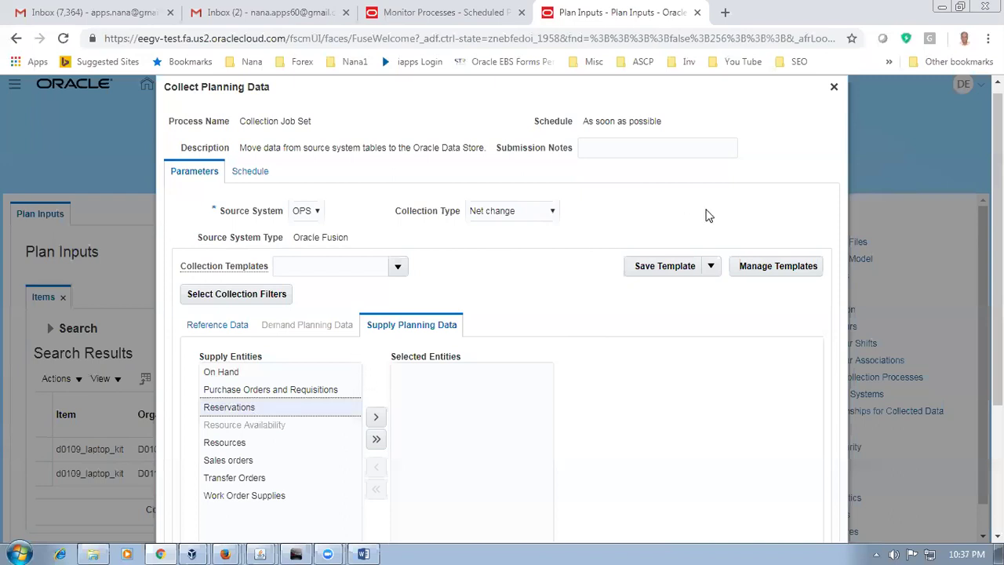
Step: Close Collect Planning Data and the Tasks panel, then go Home and open Order Management
click(833, 87)
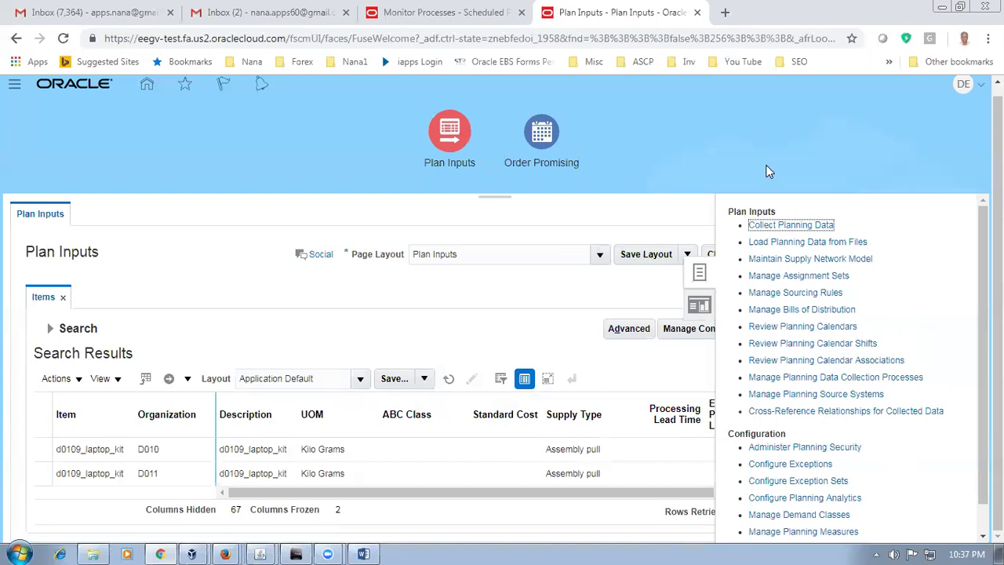
click(496, 298)
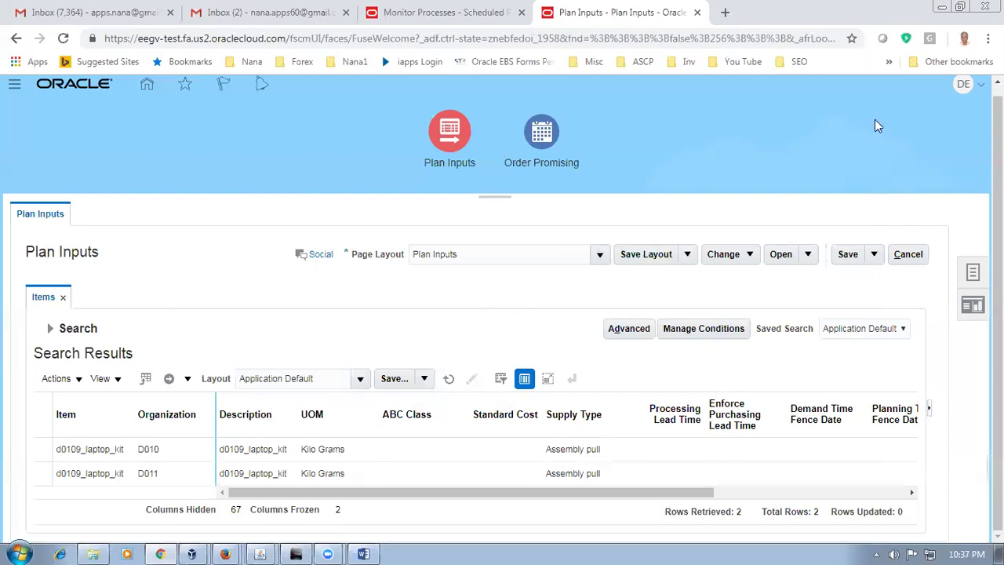
scroll(966, 147, up, 1)
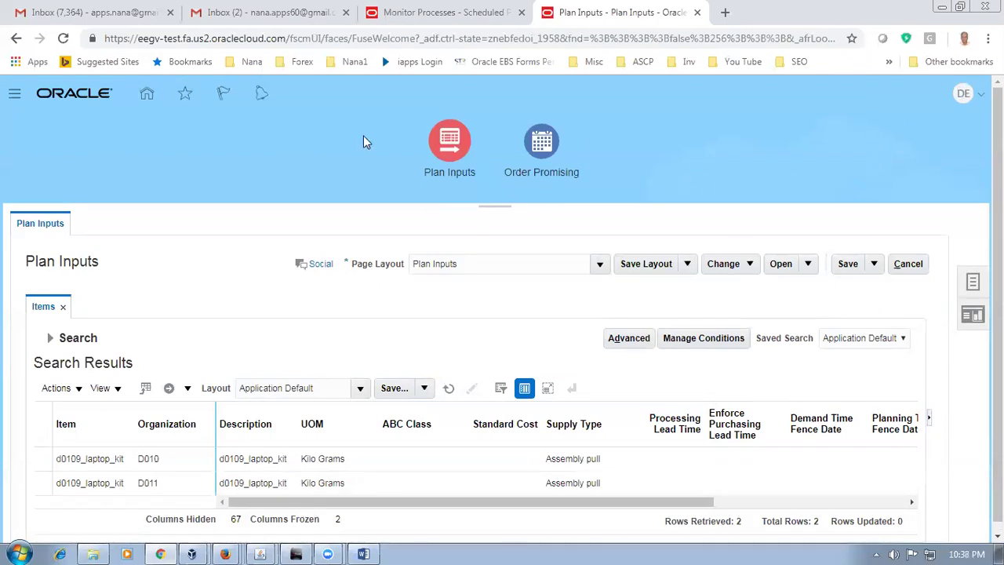
click(146, 94)
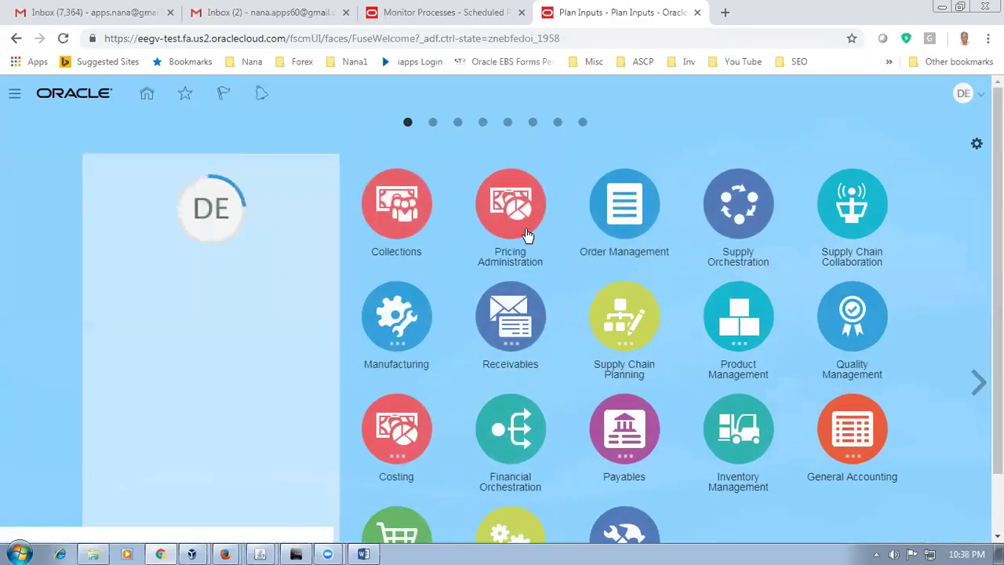
click(604, 206)
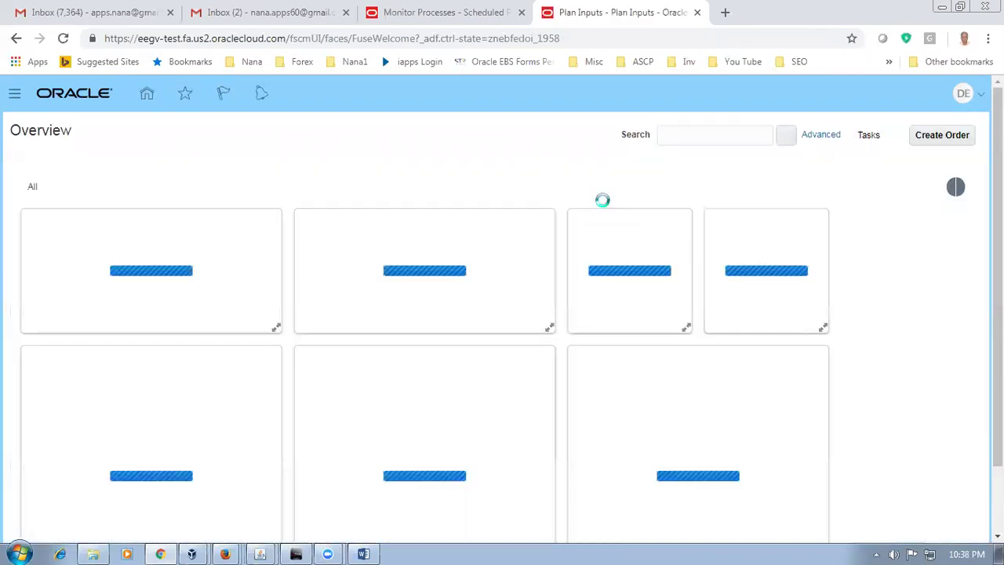